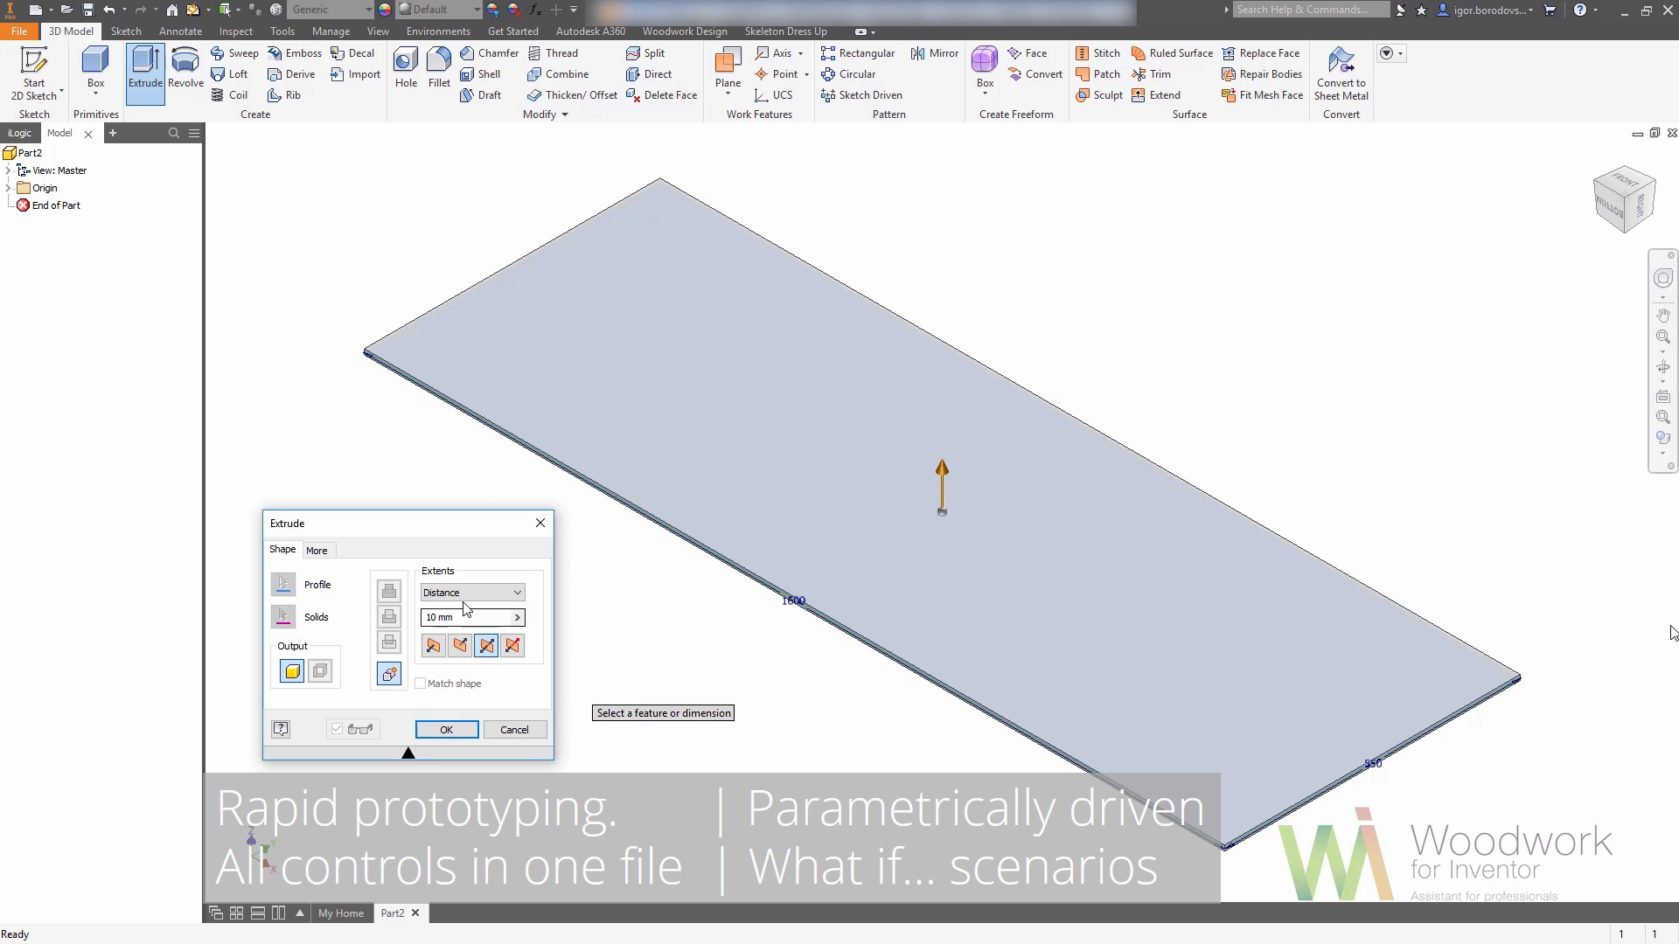
- Extrude the rectangular profile by a distance defined as Box_Height=700
double_click(442, 617)
type("Box_Height=70")
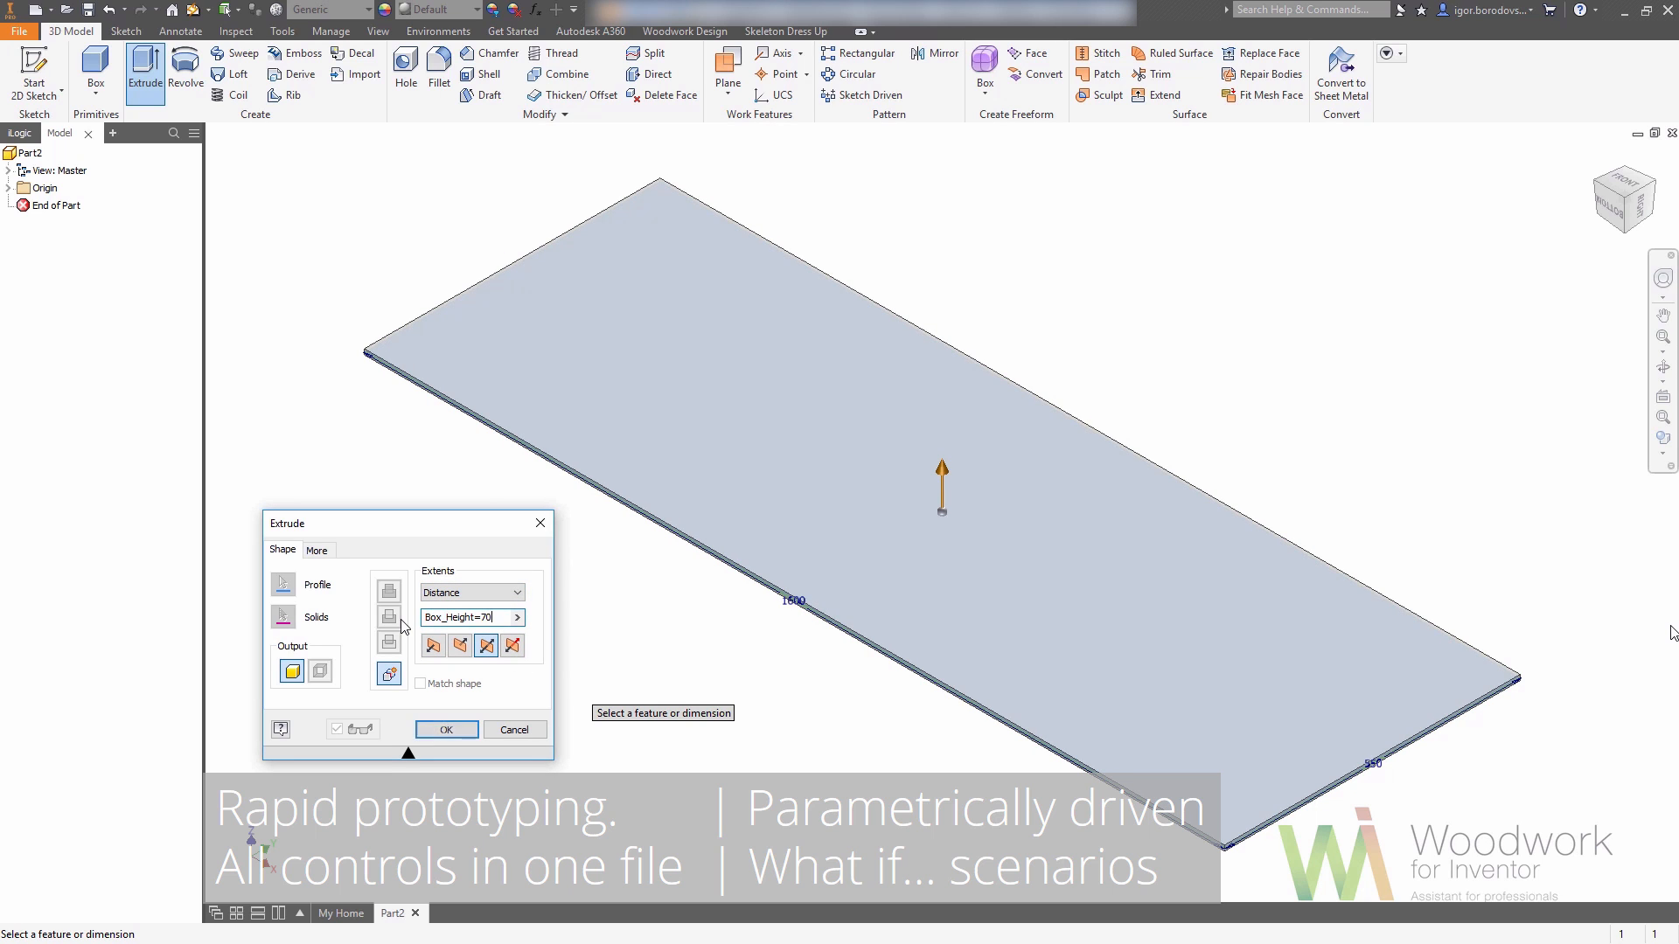
left_click(446, 729)
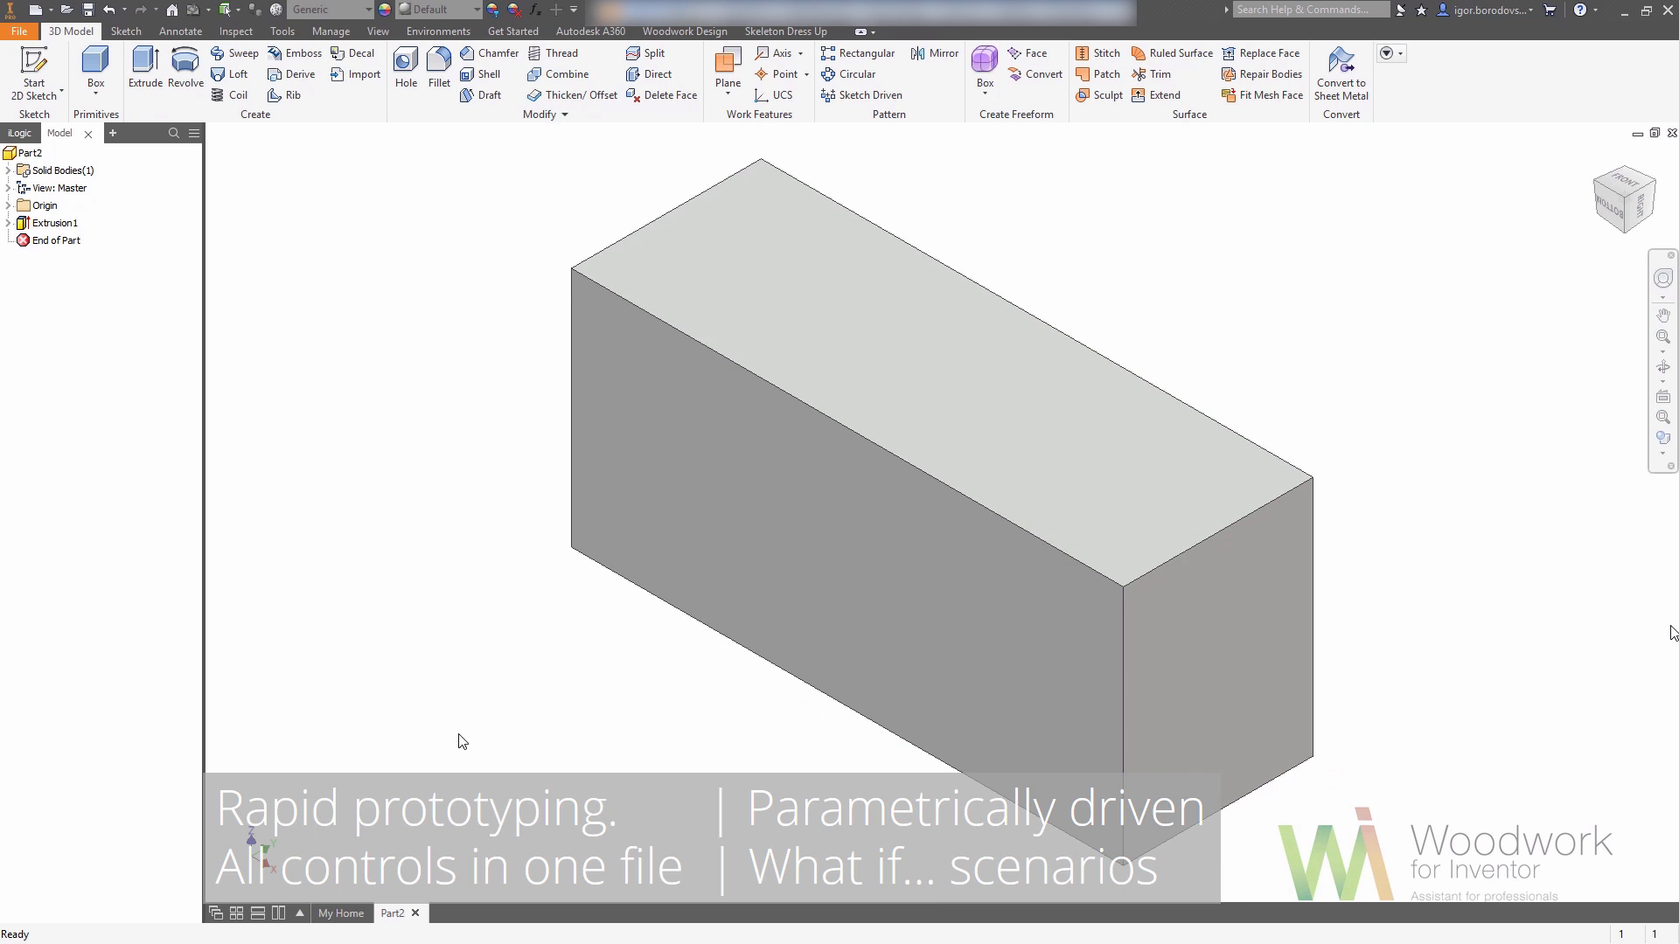
- Rename the extruded solid body as Box
left_click(8, 171)
left_click(54, 188)
left_click(54, 188)
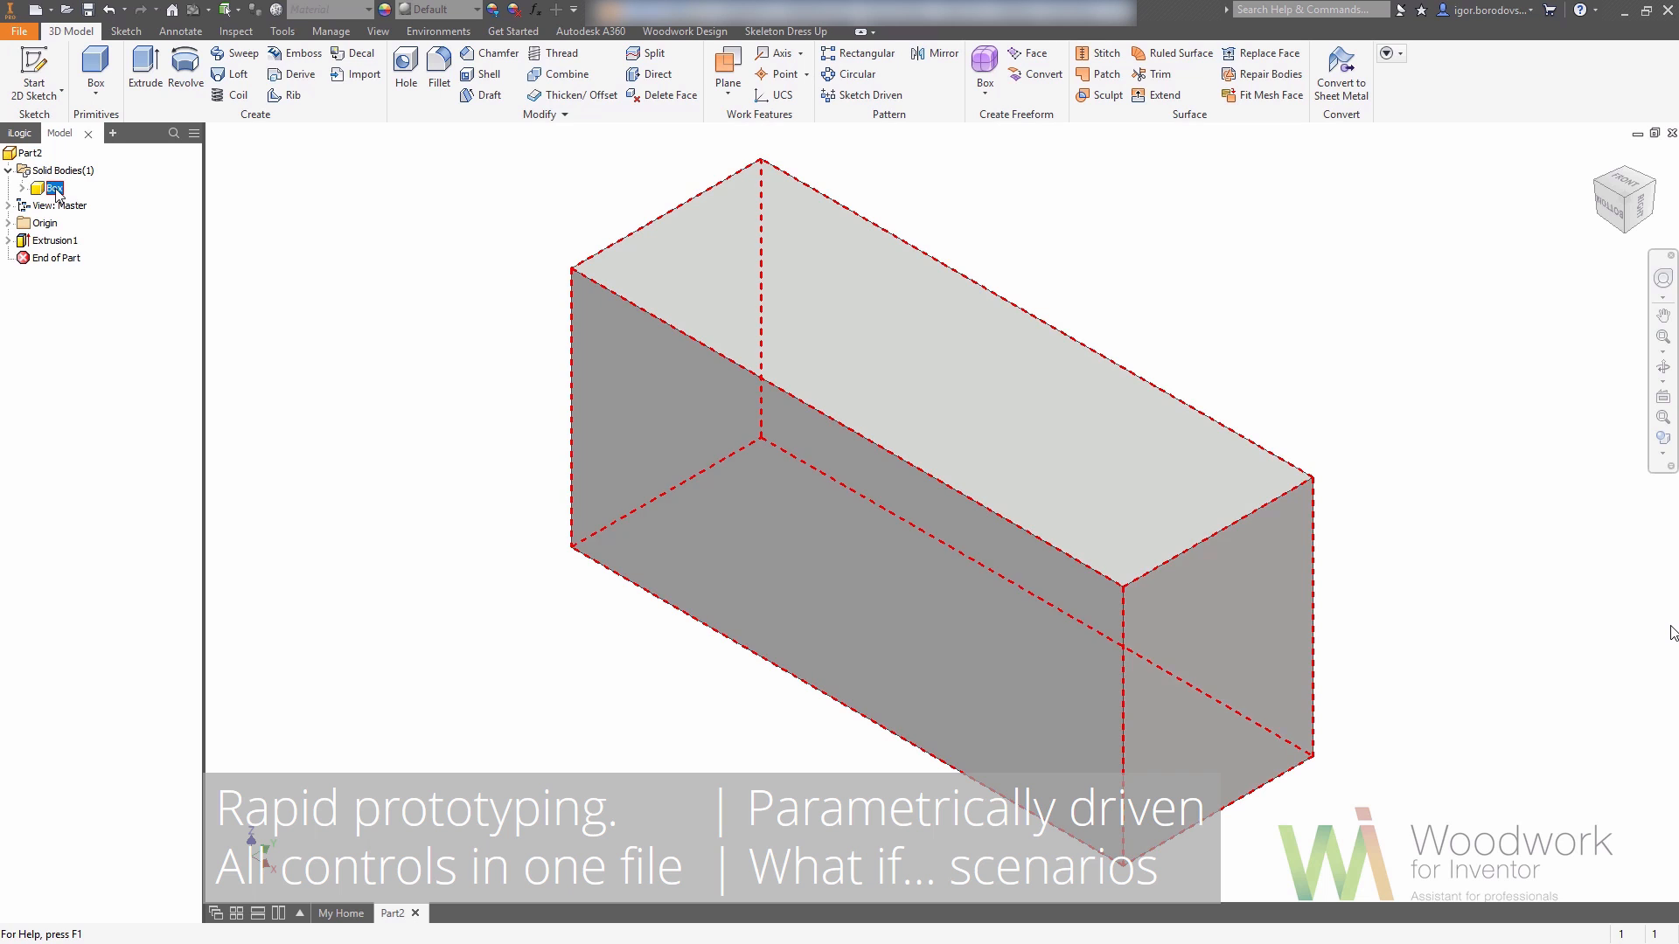
left_click(791, 33)
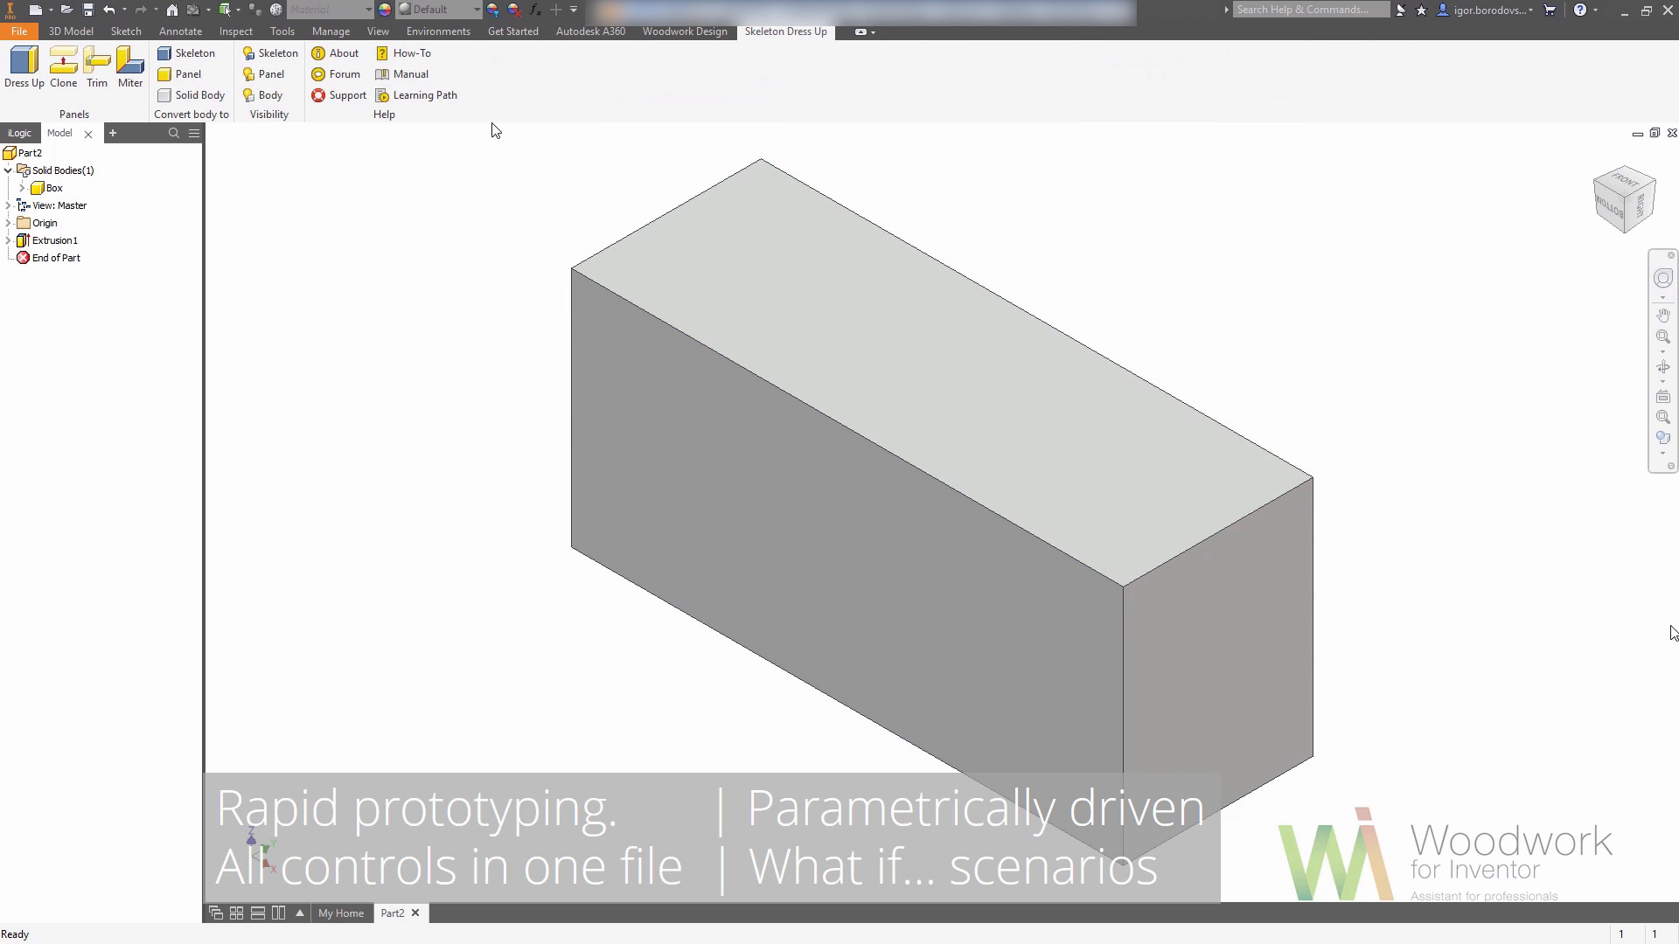
- Add a user parameter named Carcase_Panel_Thickness with the equation 18*2+2 mm
left_click(535, 9)
left_click(616, 789)
type("Carcase")
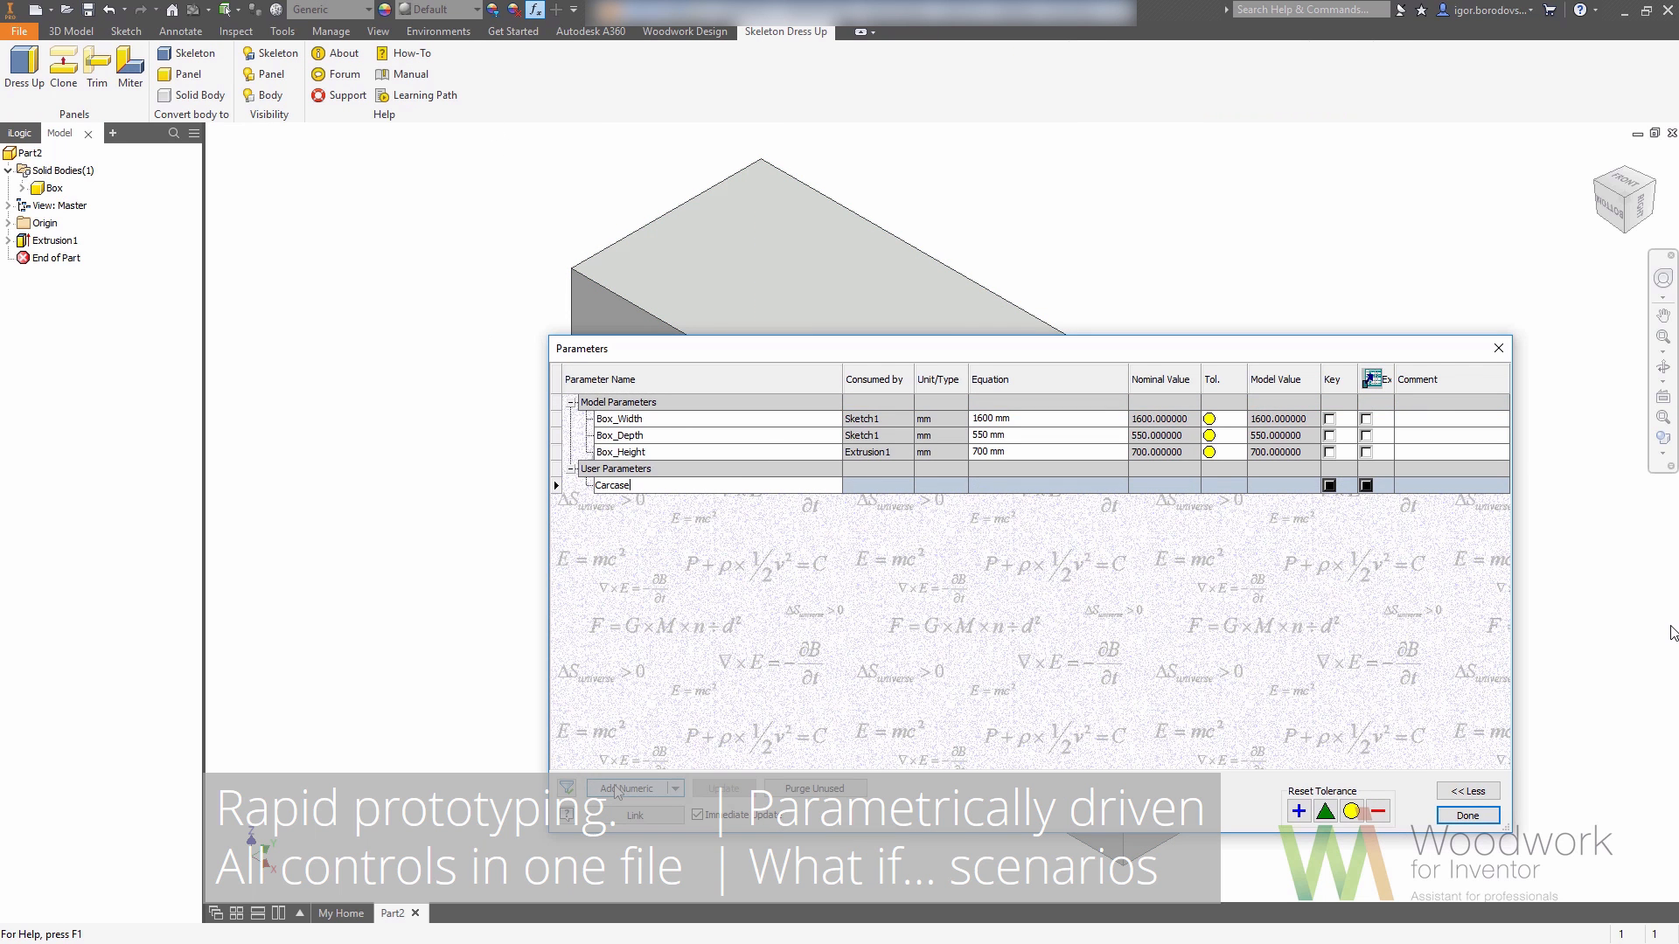
type("_Panel_Thickness")
left_click(1032, 486)
type("18")
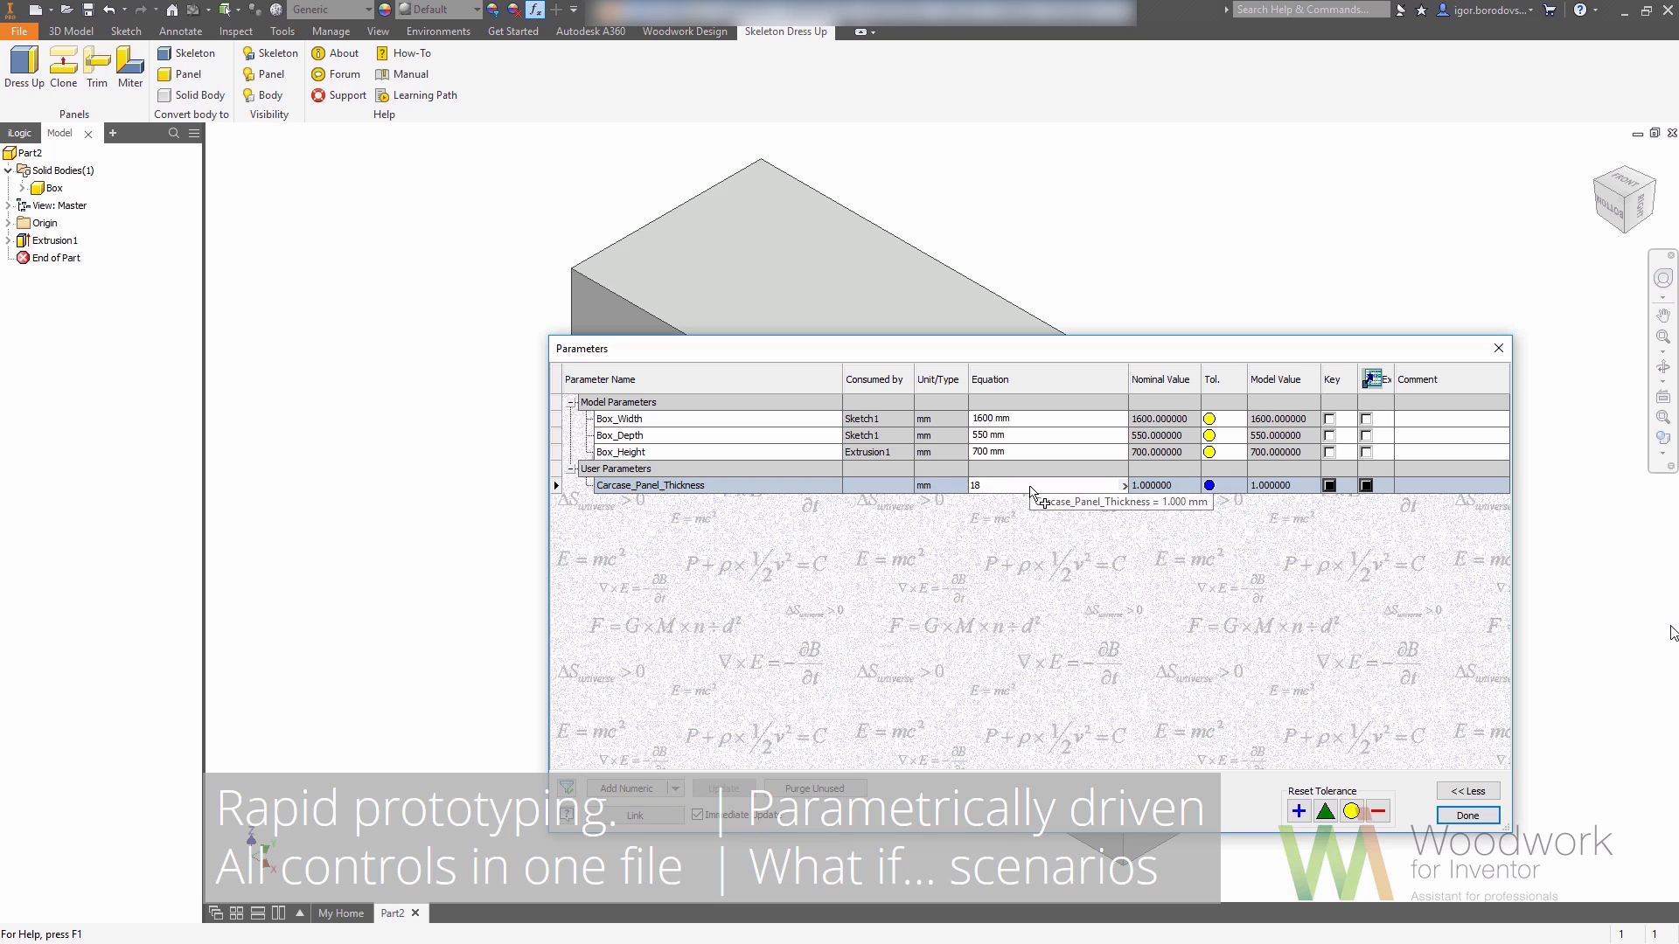
type("*2+2")
key("Return")
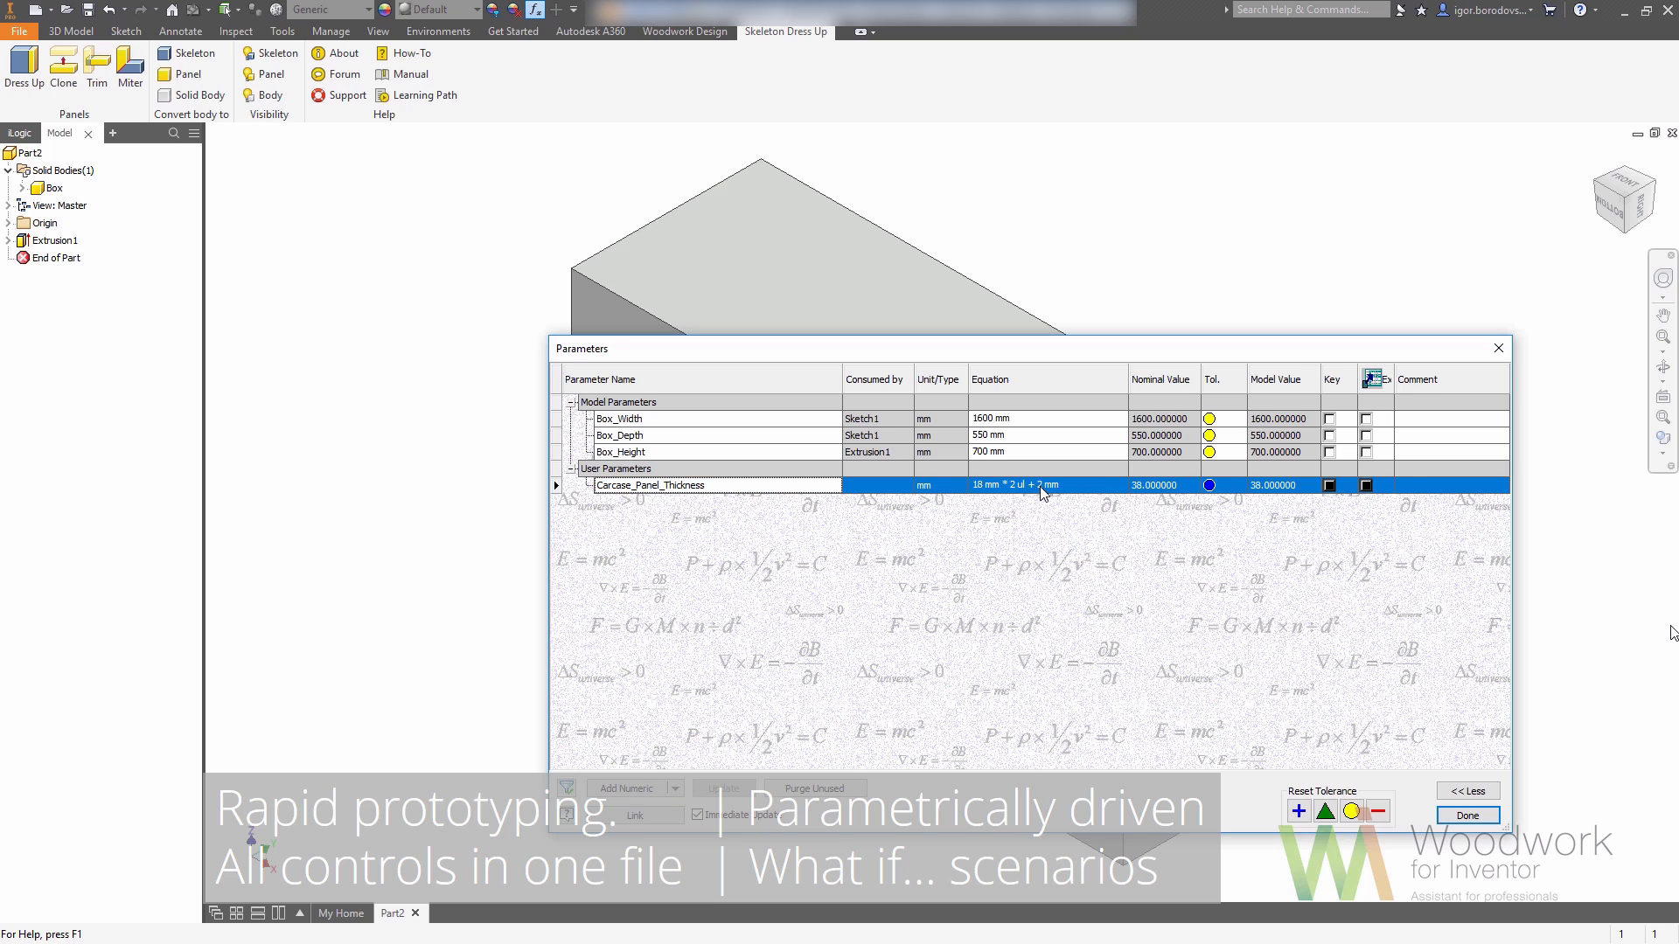
- Add a user parameter named Other_Panels with a value of 18 mm
left_click(617, 789)
type("Other_Panels")
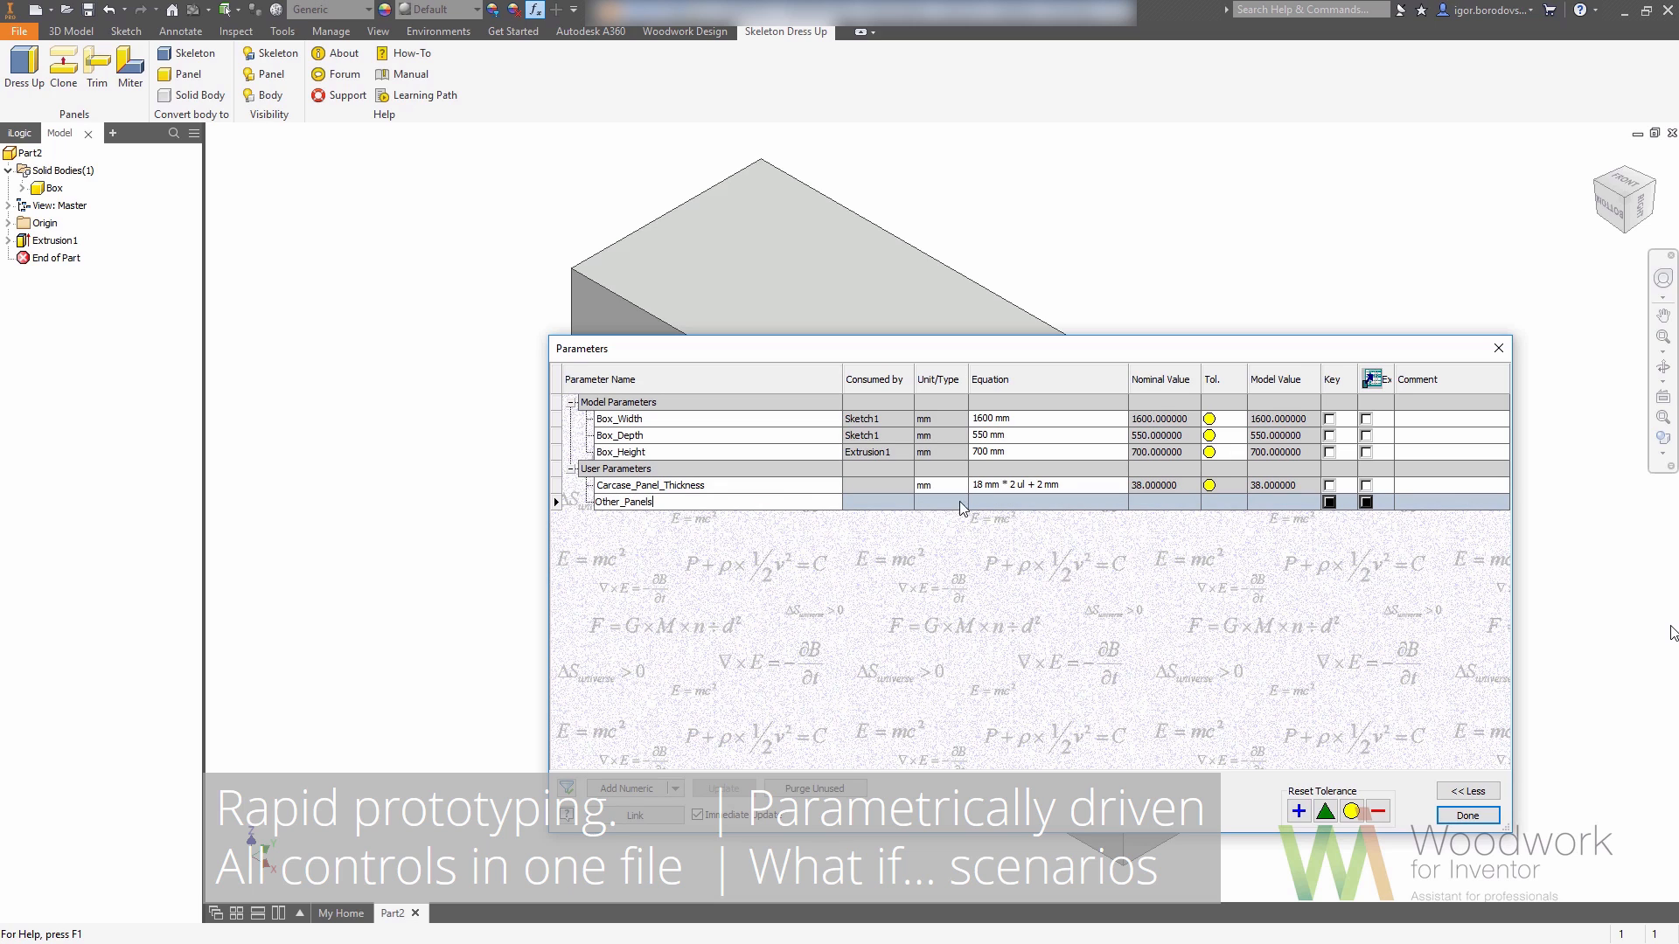
left_click(997, 502)
type("18")
key("Return")
- Add a unitless (ul) user parameter named Drawers_QTY with a value of 3
left_click(626, 789)
type("Drawers_QTY")
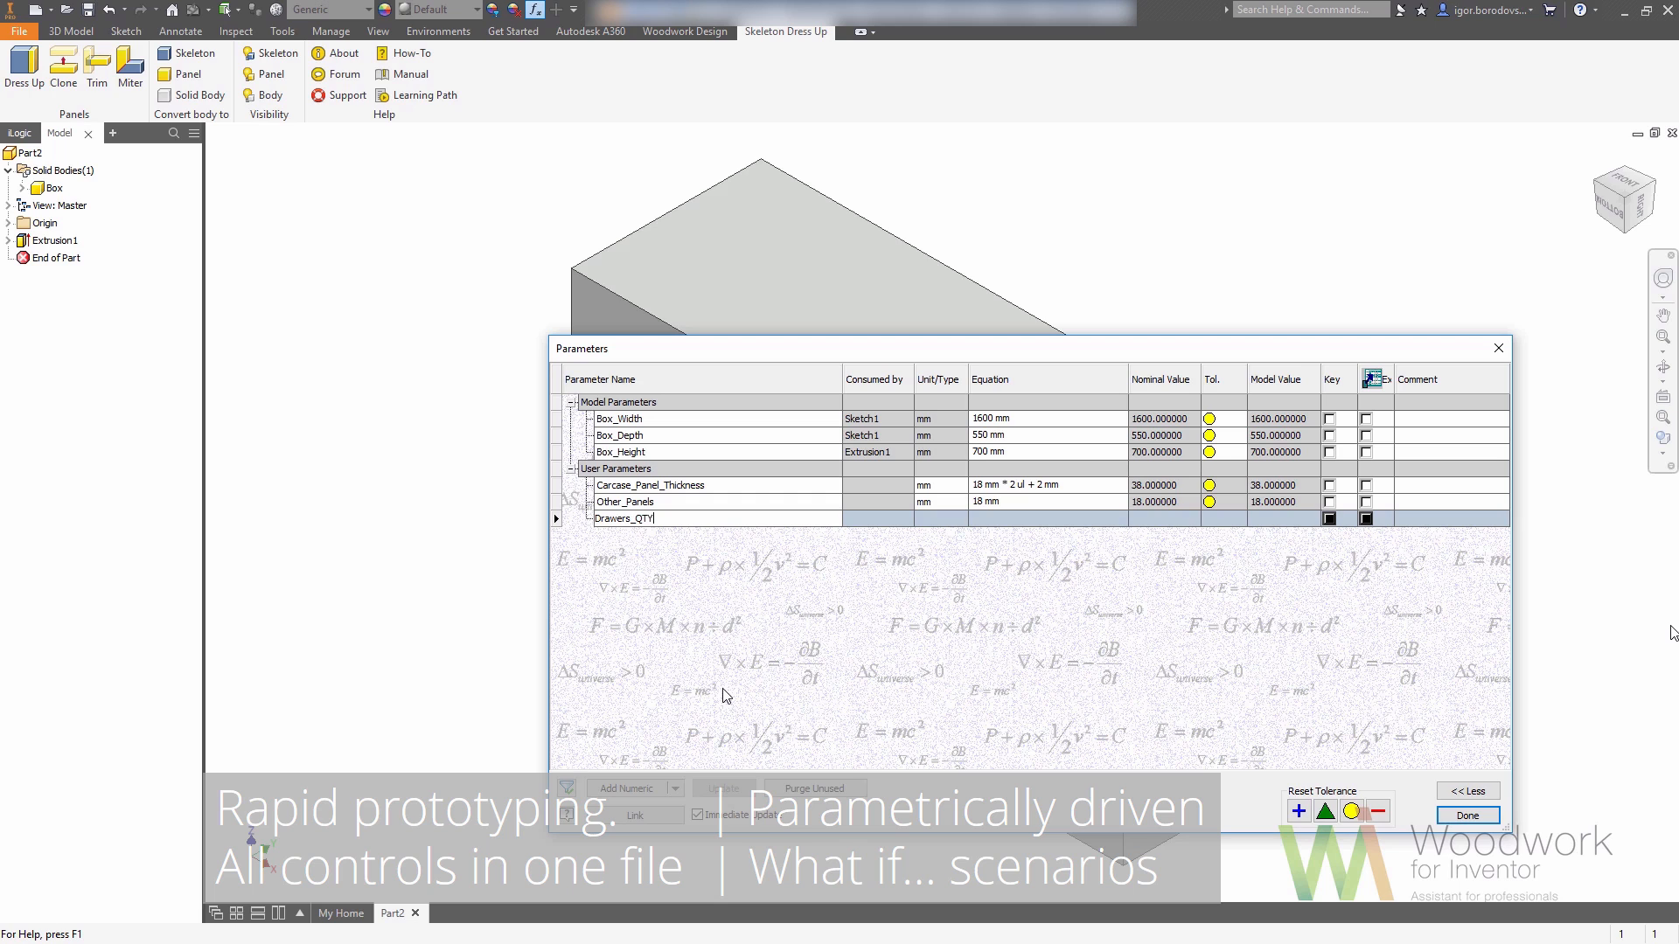
key("Return")
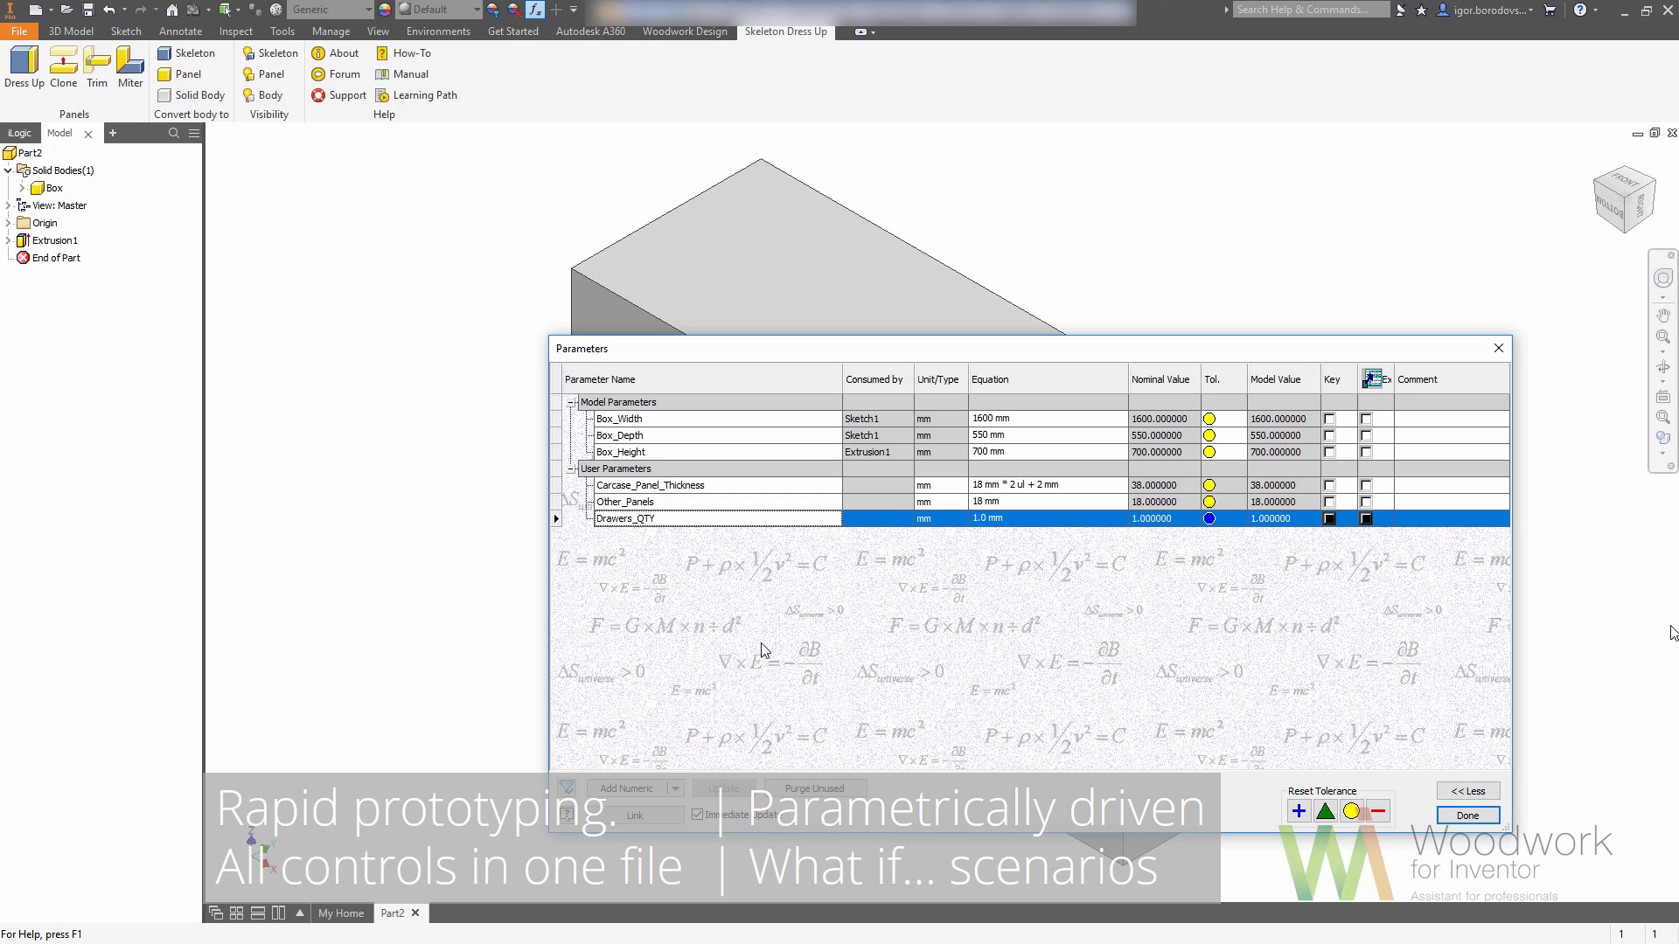
left_click(957, 517)
type("ul")
key("Return")
left_click(1001, 518)
type("3")
key("Return")
- Add a unitless (ul) user parameter named Shelfs_QTY with a value of 2
left_click(626, 789)
type("Shel")
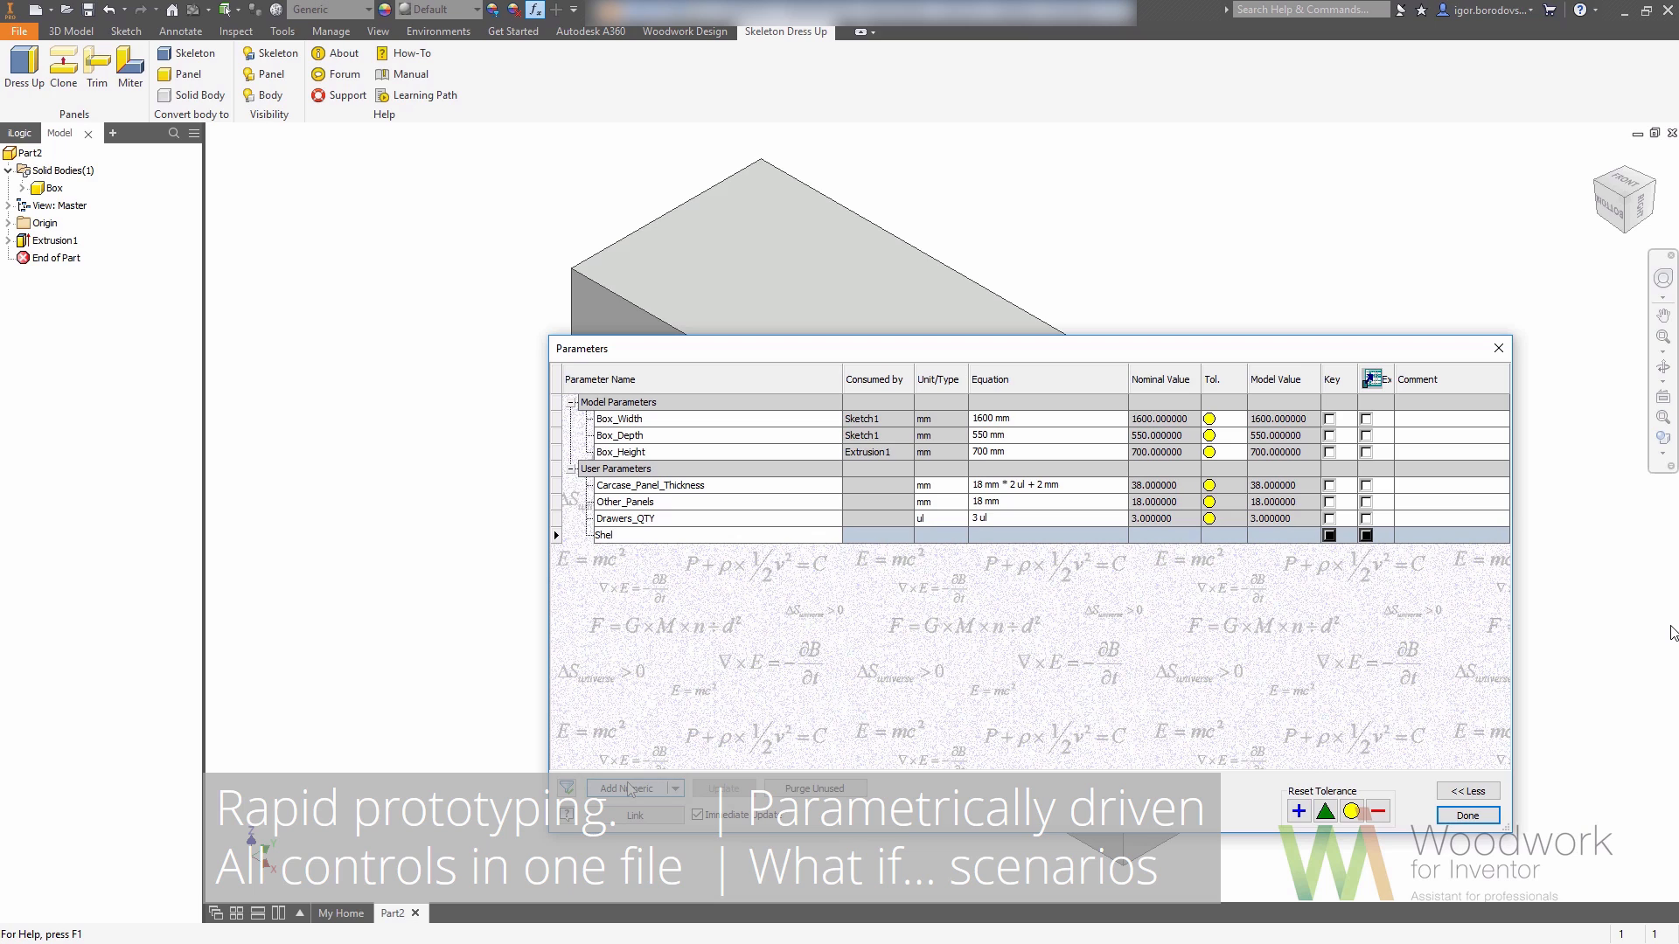
type("fs_QTY")
key("Return")
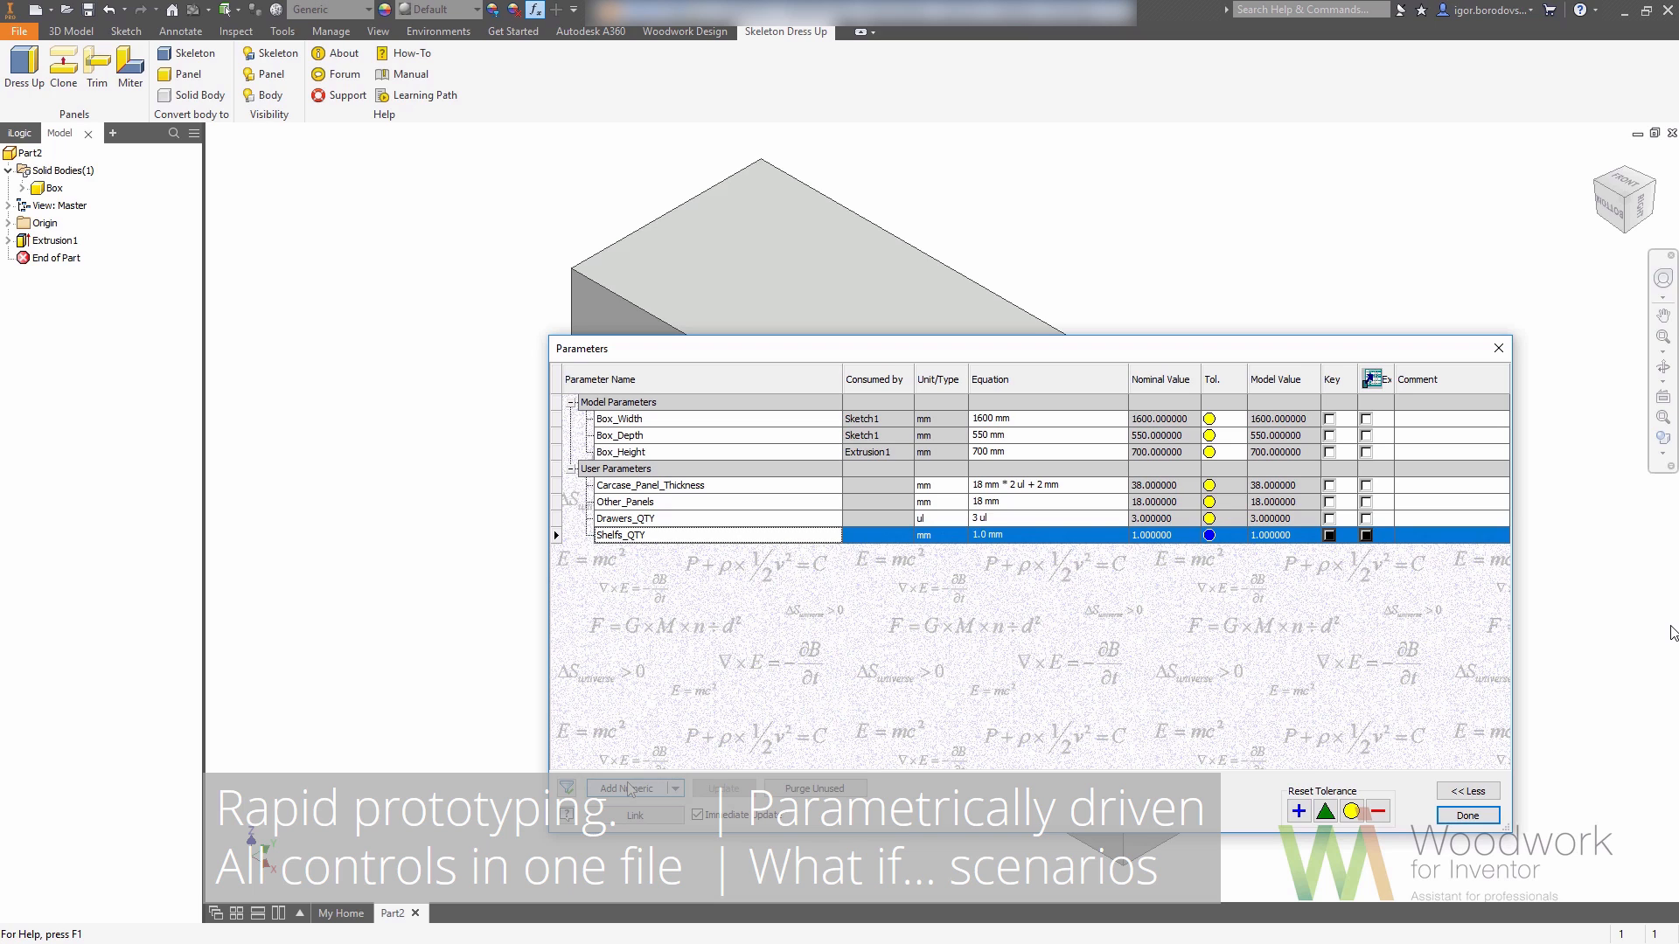
left_click(1006, 535)
type("2")
key("Return")
- Add a user parameter named Spacer_Offset_Left with a value of 450 mm
left_click(647, 789)
type("Spacer_")
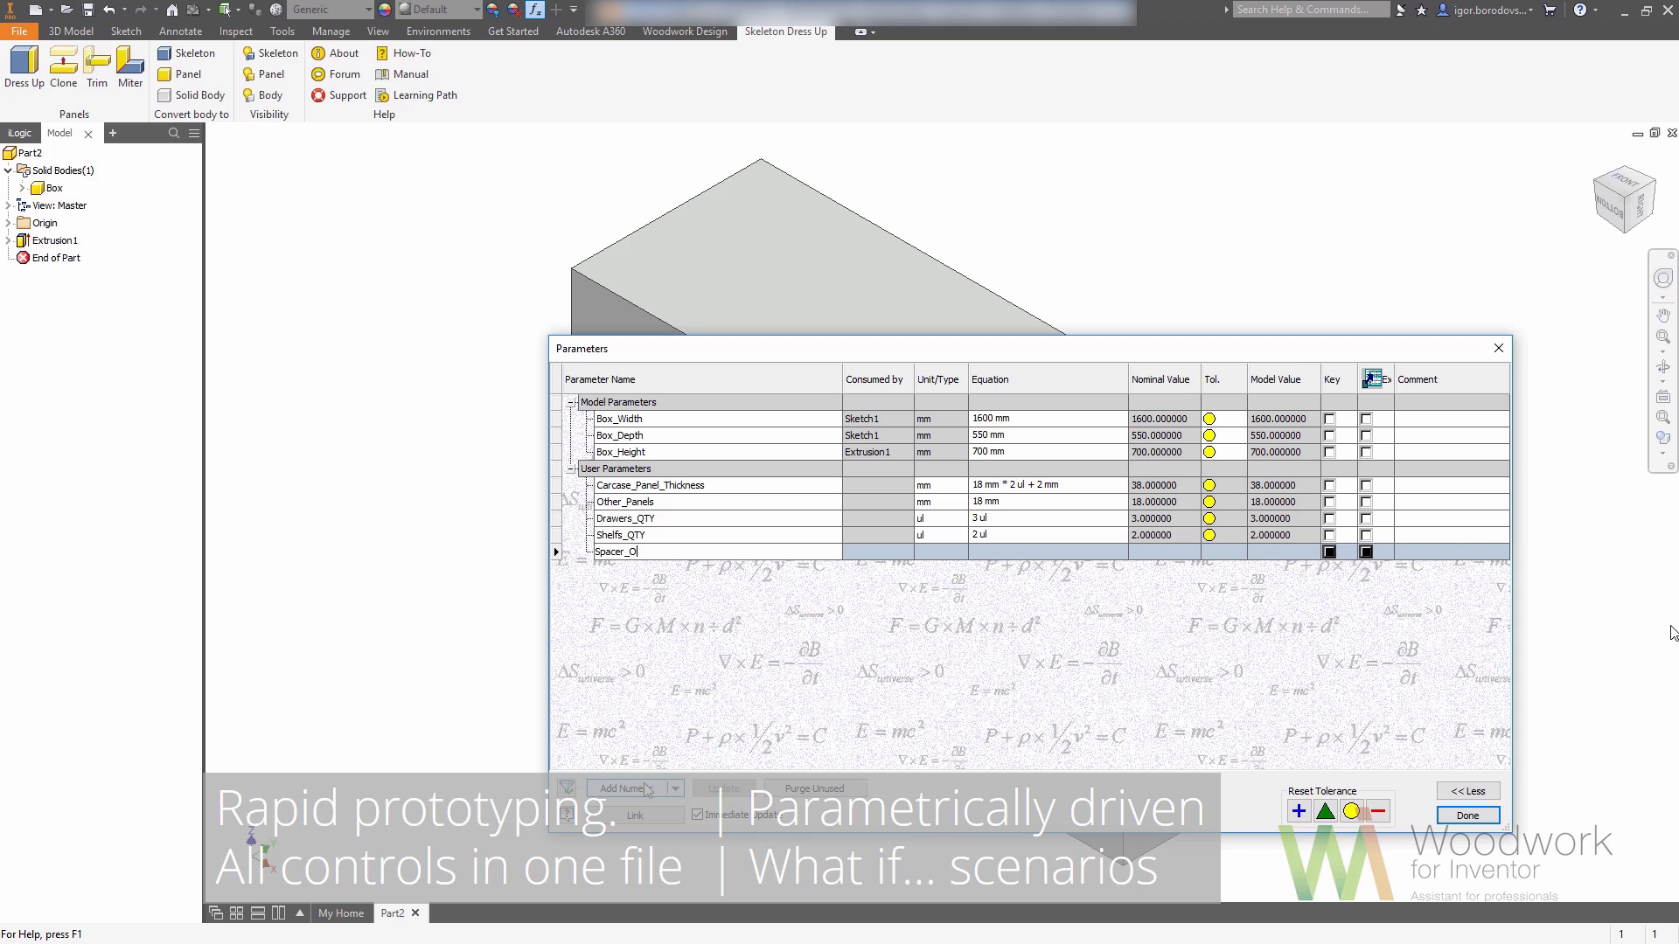
type("Offset_Left")
left_click(993, 553)
type("450")
key("Return")
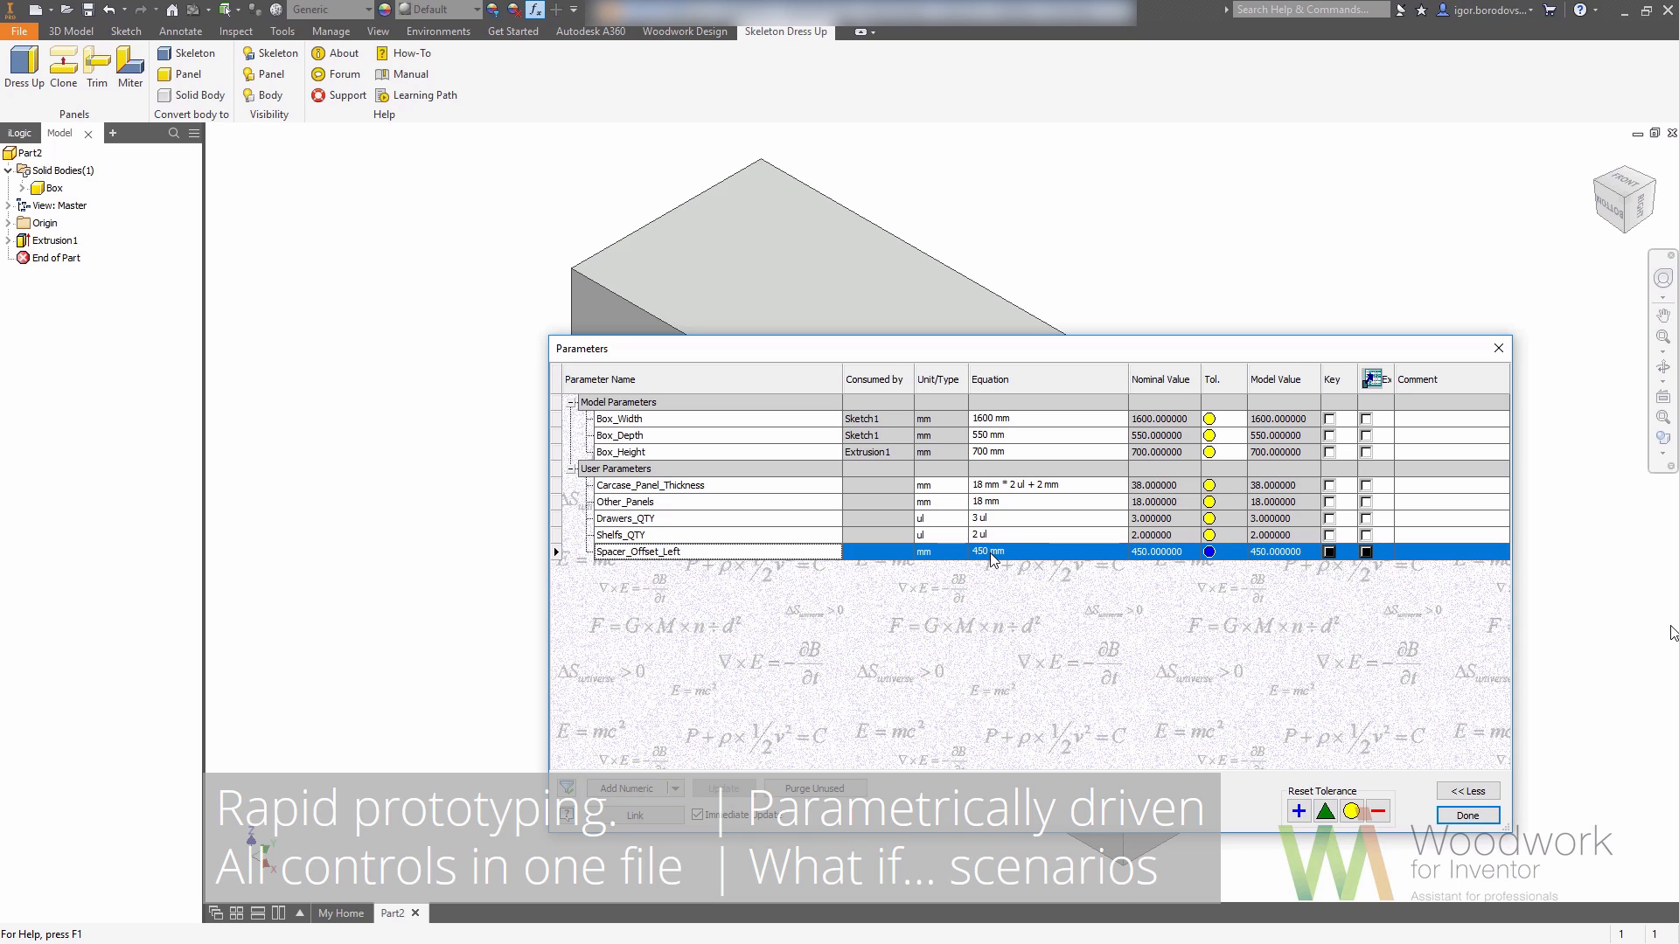
- Add a user parameter named Spacer_Offset_Right below Spacer_Offset_Left
left_click(626, 788)
type("Spacer_Offset_Left")
left_click_drag(682, 568, 662, 568)
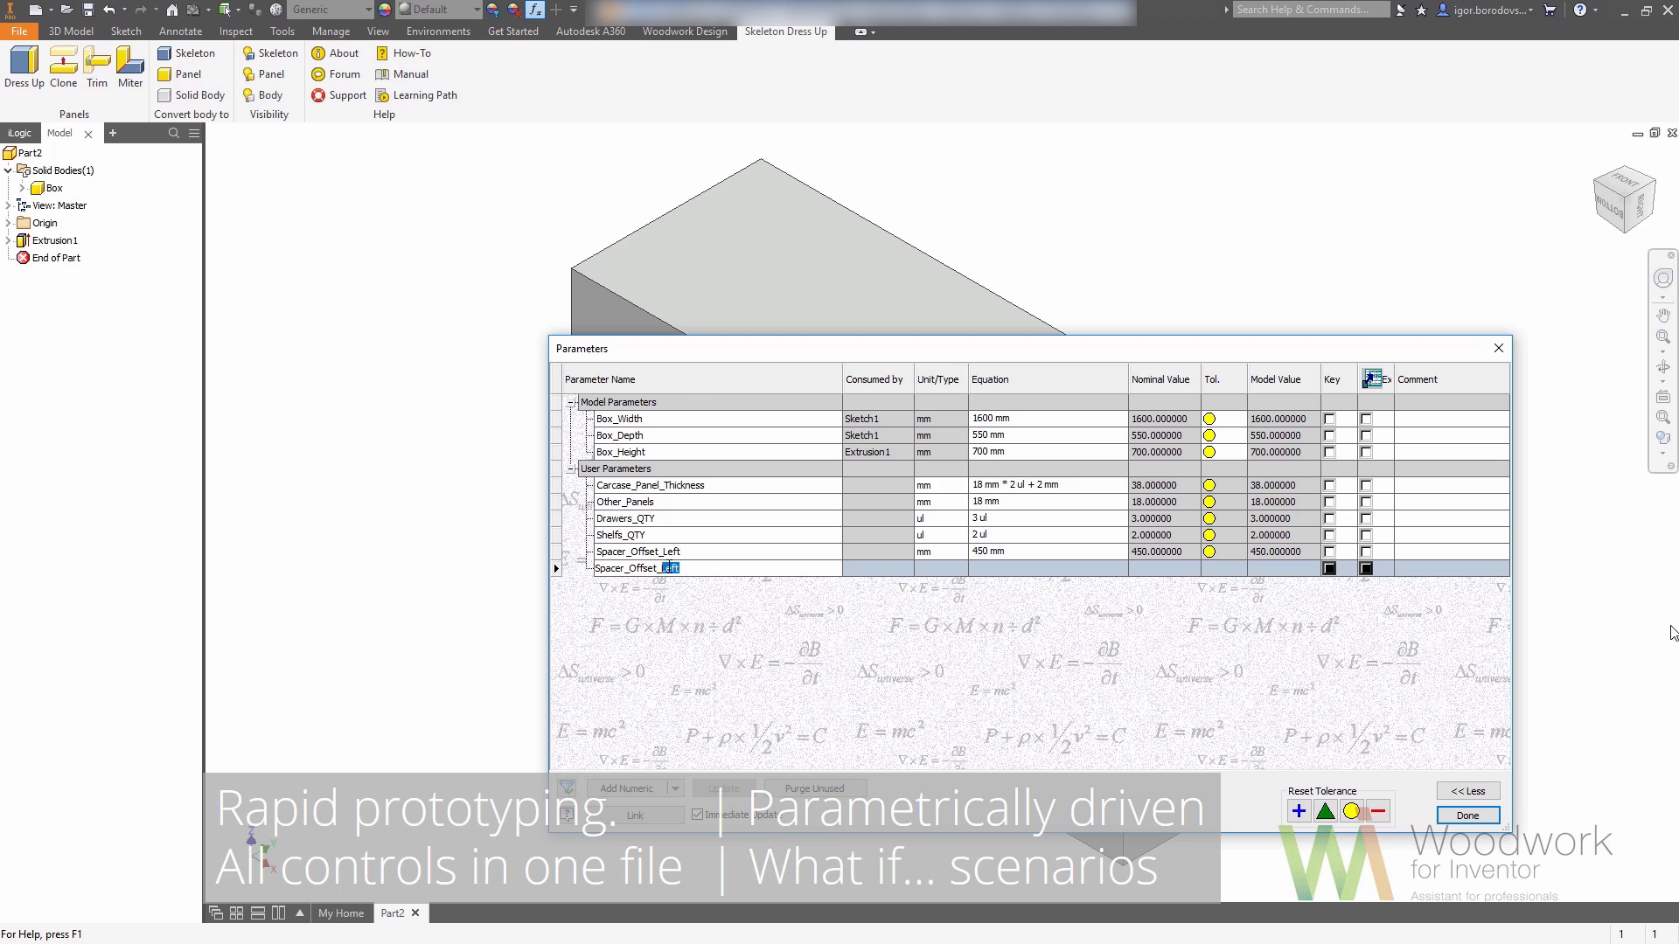
type("Right")
left_click(1123, 568)
left_click(1171, 653)
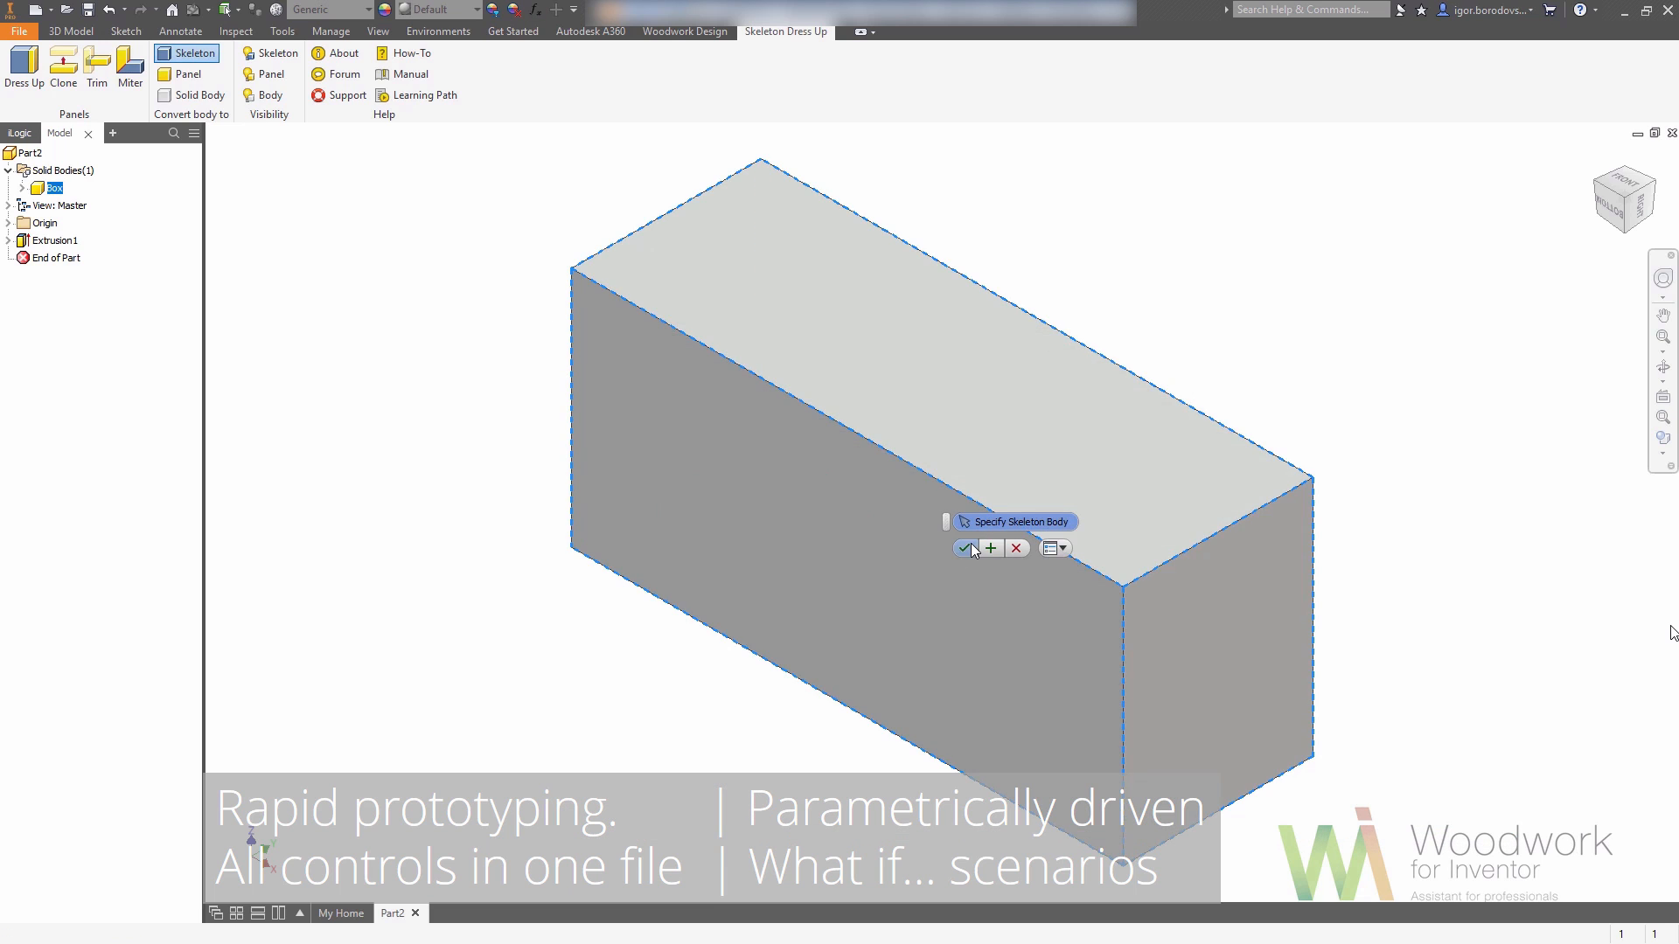
- Convert the Box body to a skeleton and dress up its top, bottom and two end faces with panels of thickness Carcase_Panel_Thickness
left_click(970, 547)
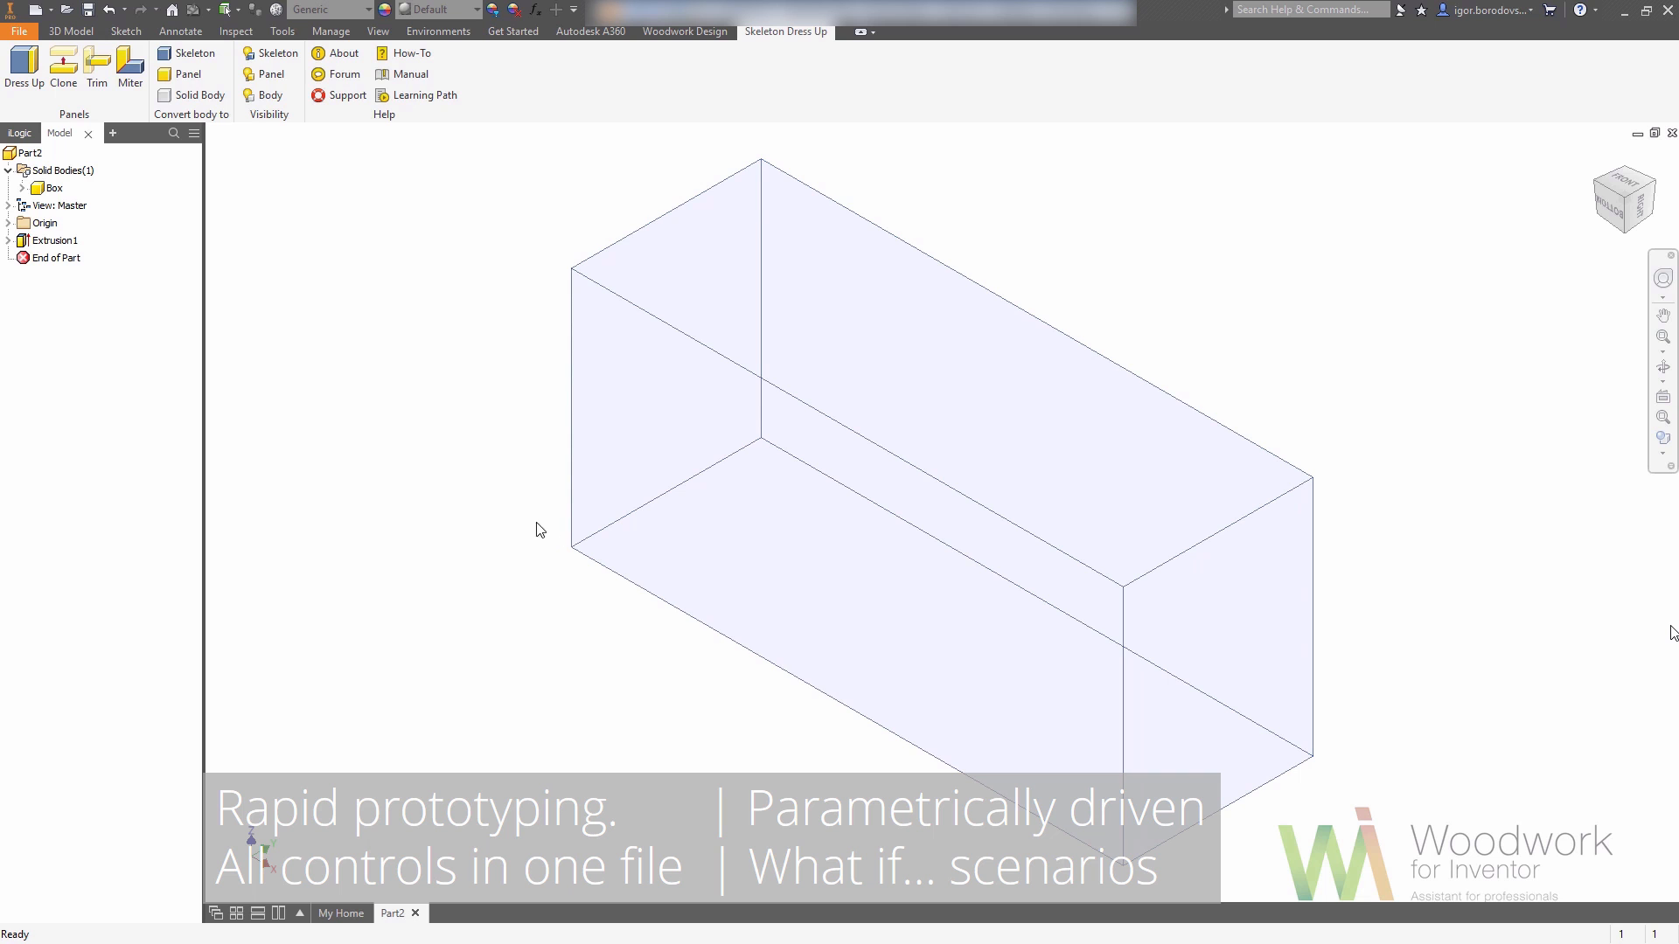
left_click(24, 66)
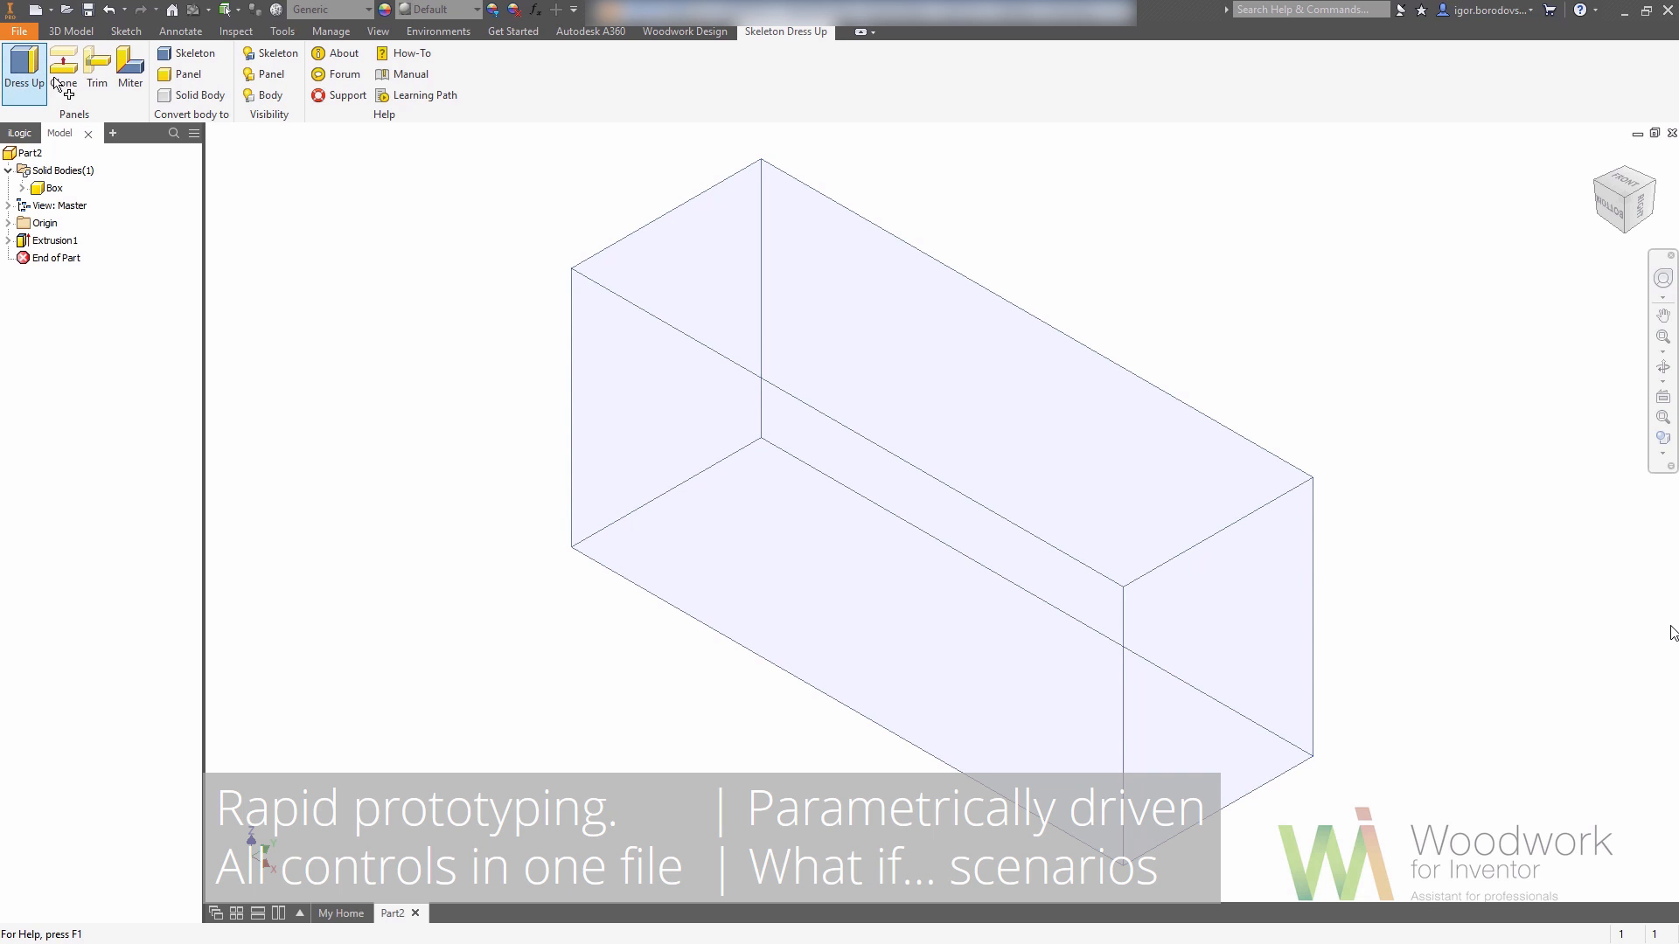
left_click(926, 352)
left_click(1009, 521)
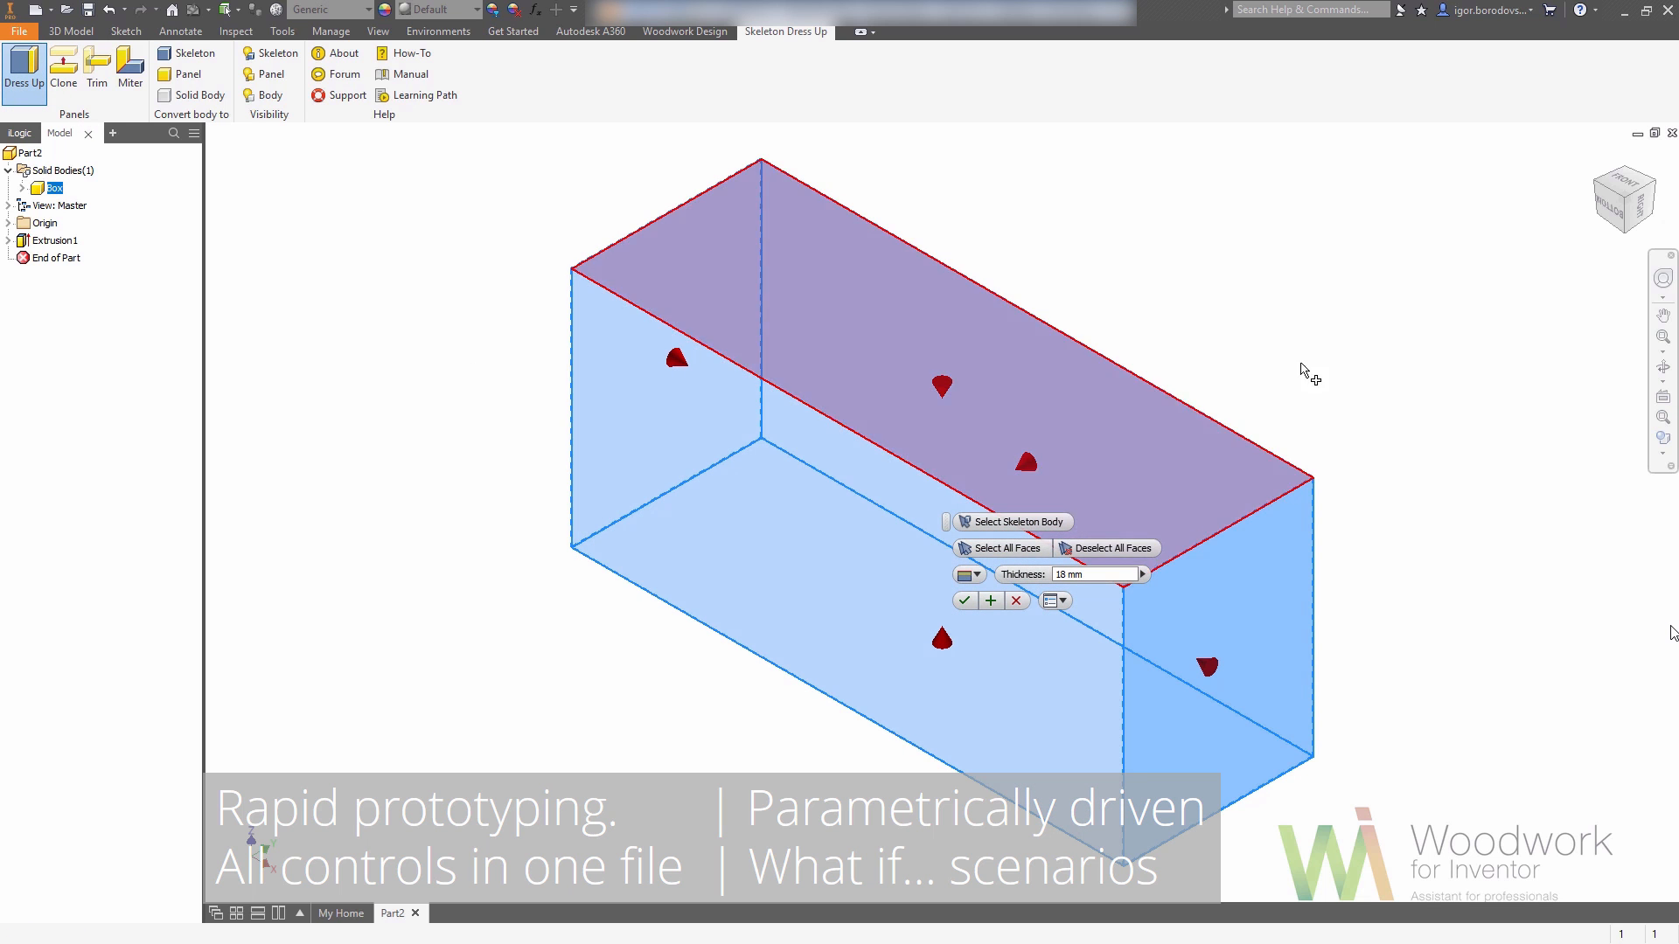
left_click(1654, 187)
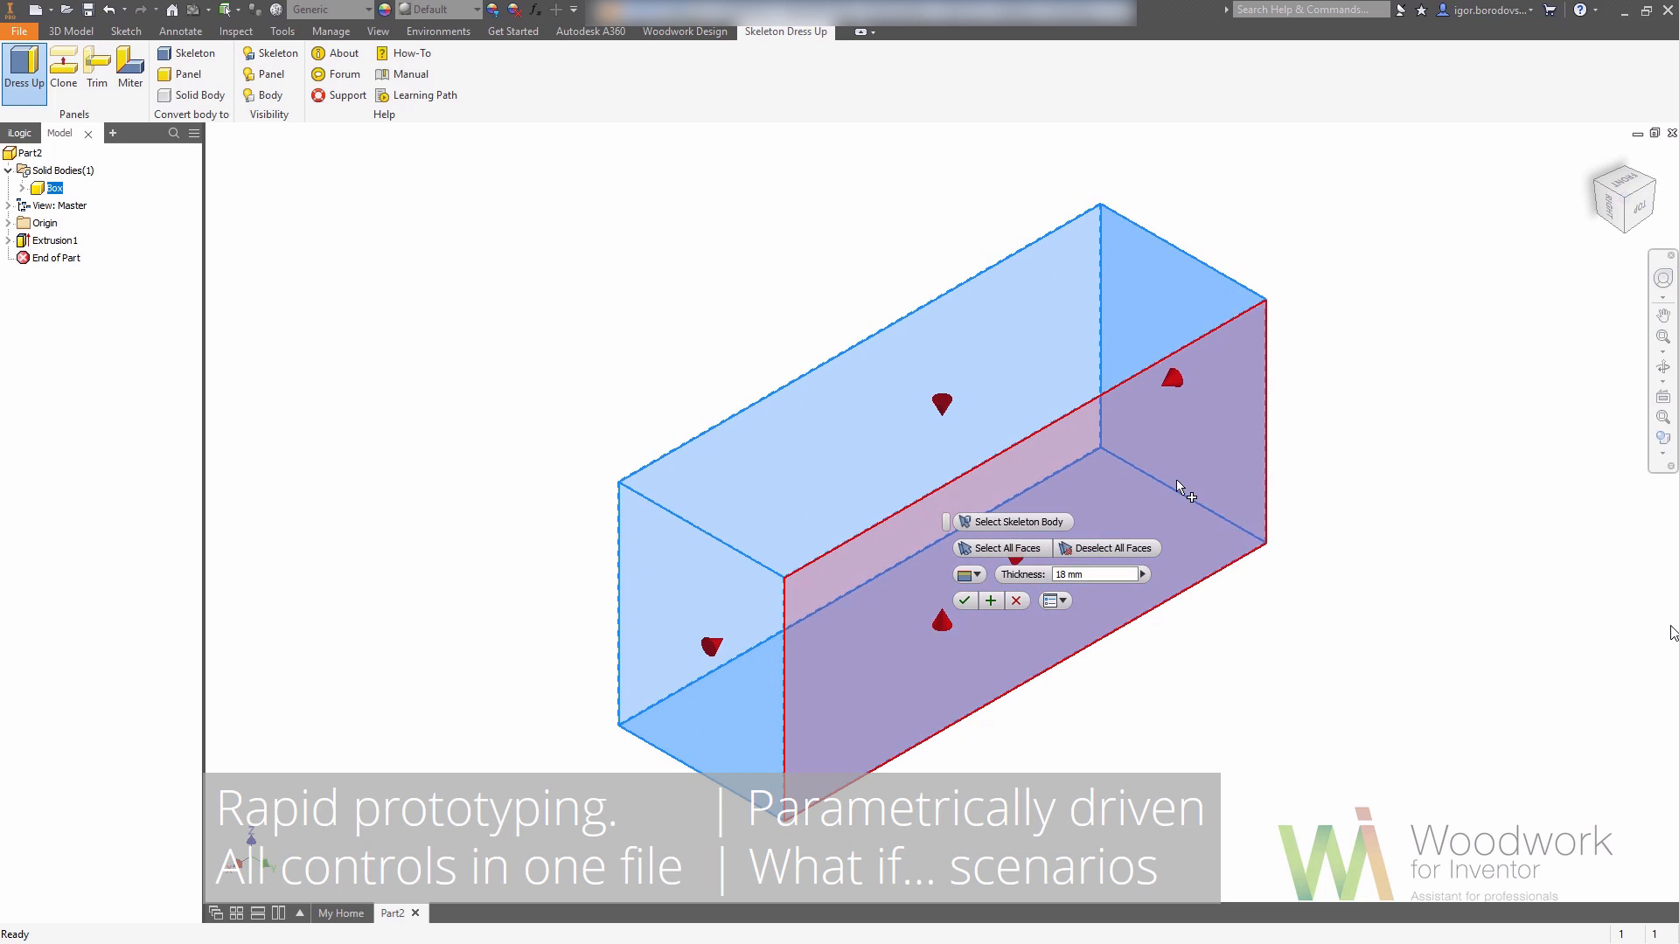
left_click(1177, 479)
left_click(1142, 573)
left_click(1172, 586)
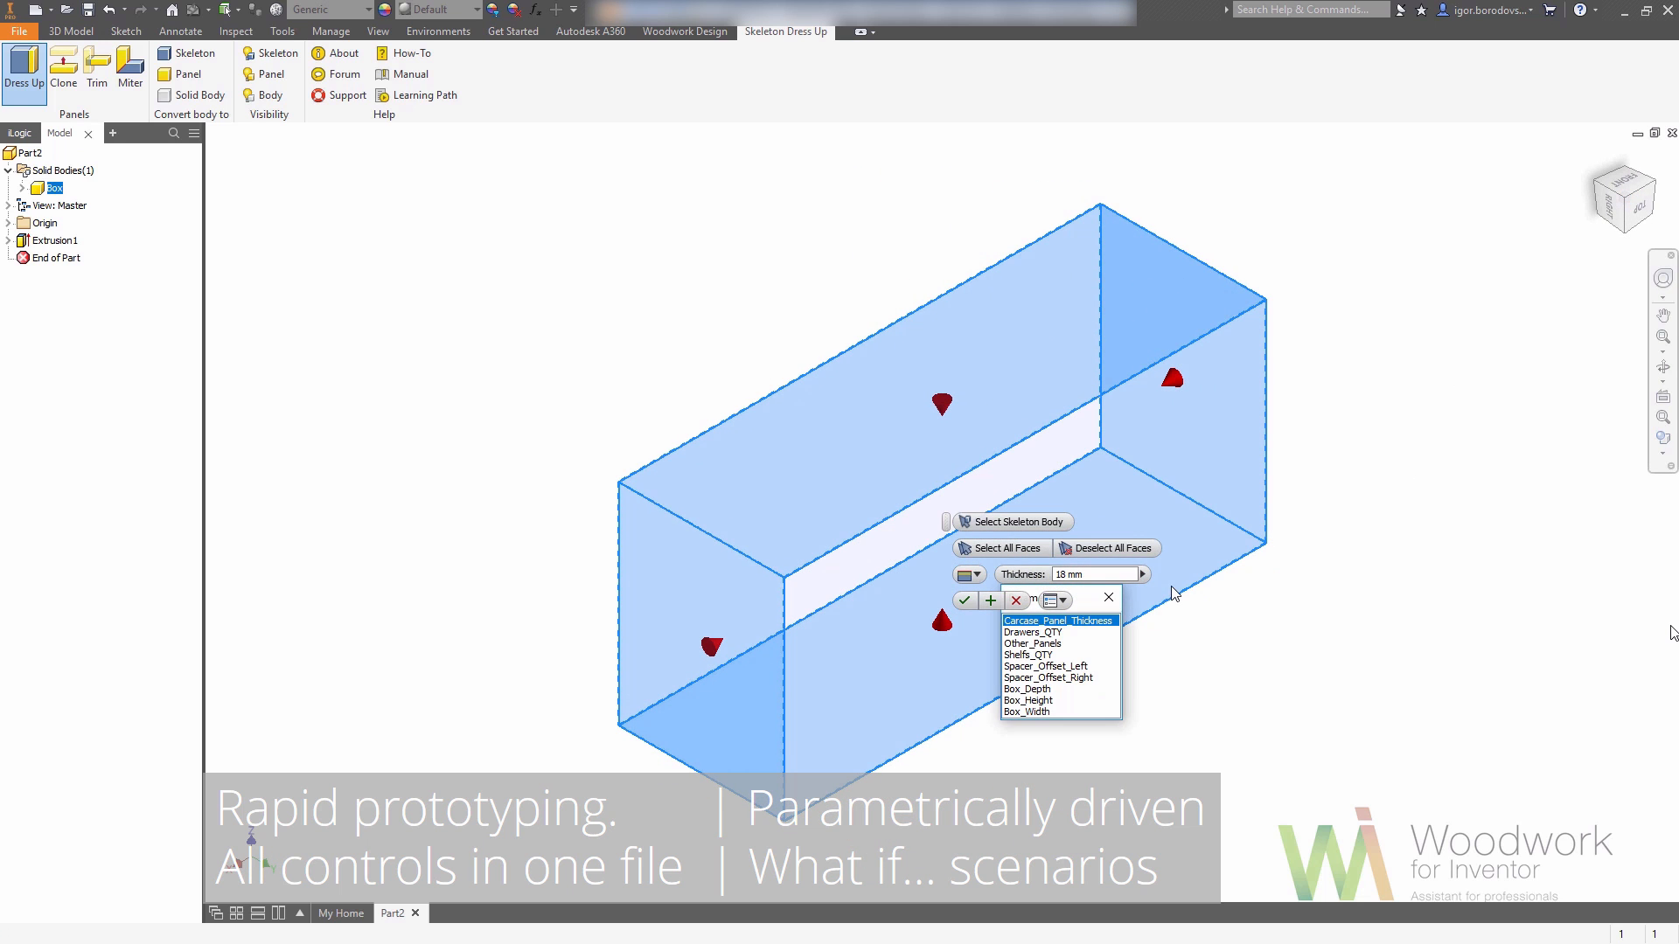
left_click(1107, 626)
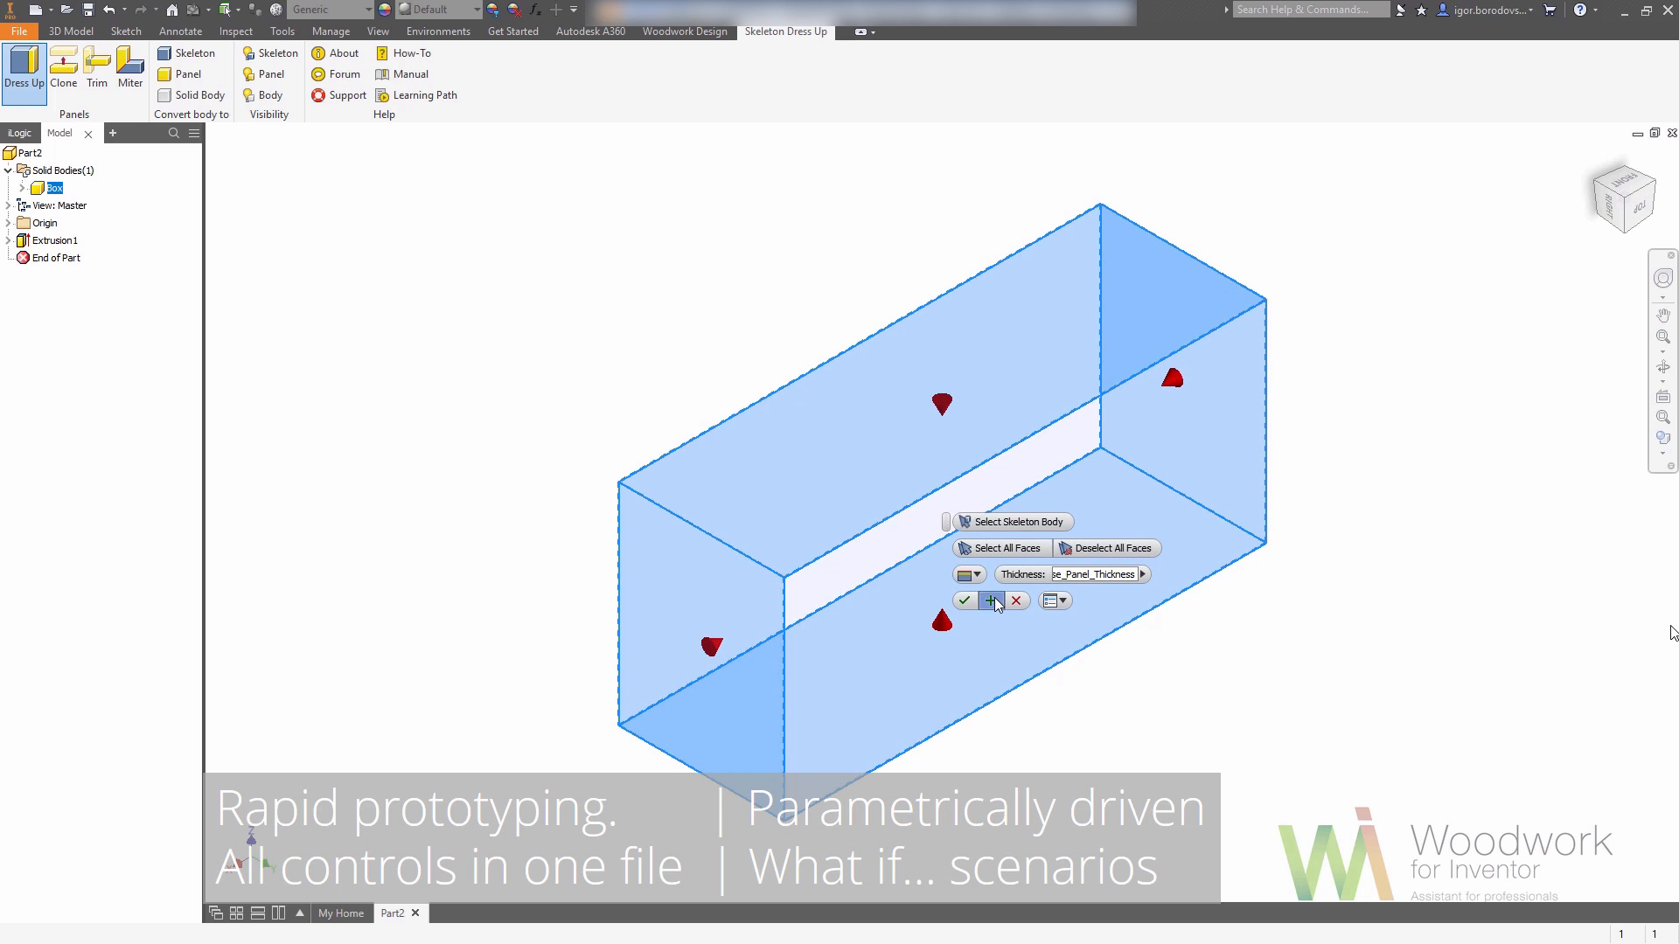
left_click(991, 600)
- Dress up the back face of the Box skeleton with a panel of thickness Other_Panels
left_click(1207, 422)
left_click(1142, 579)
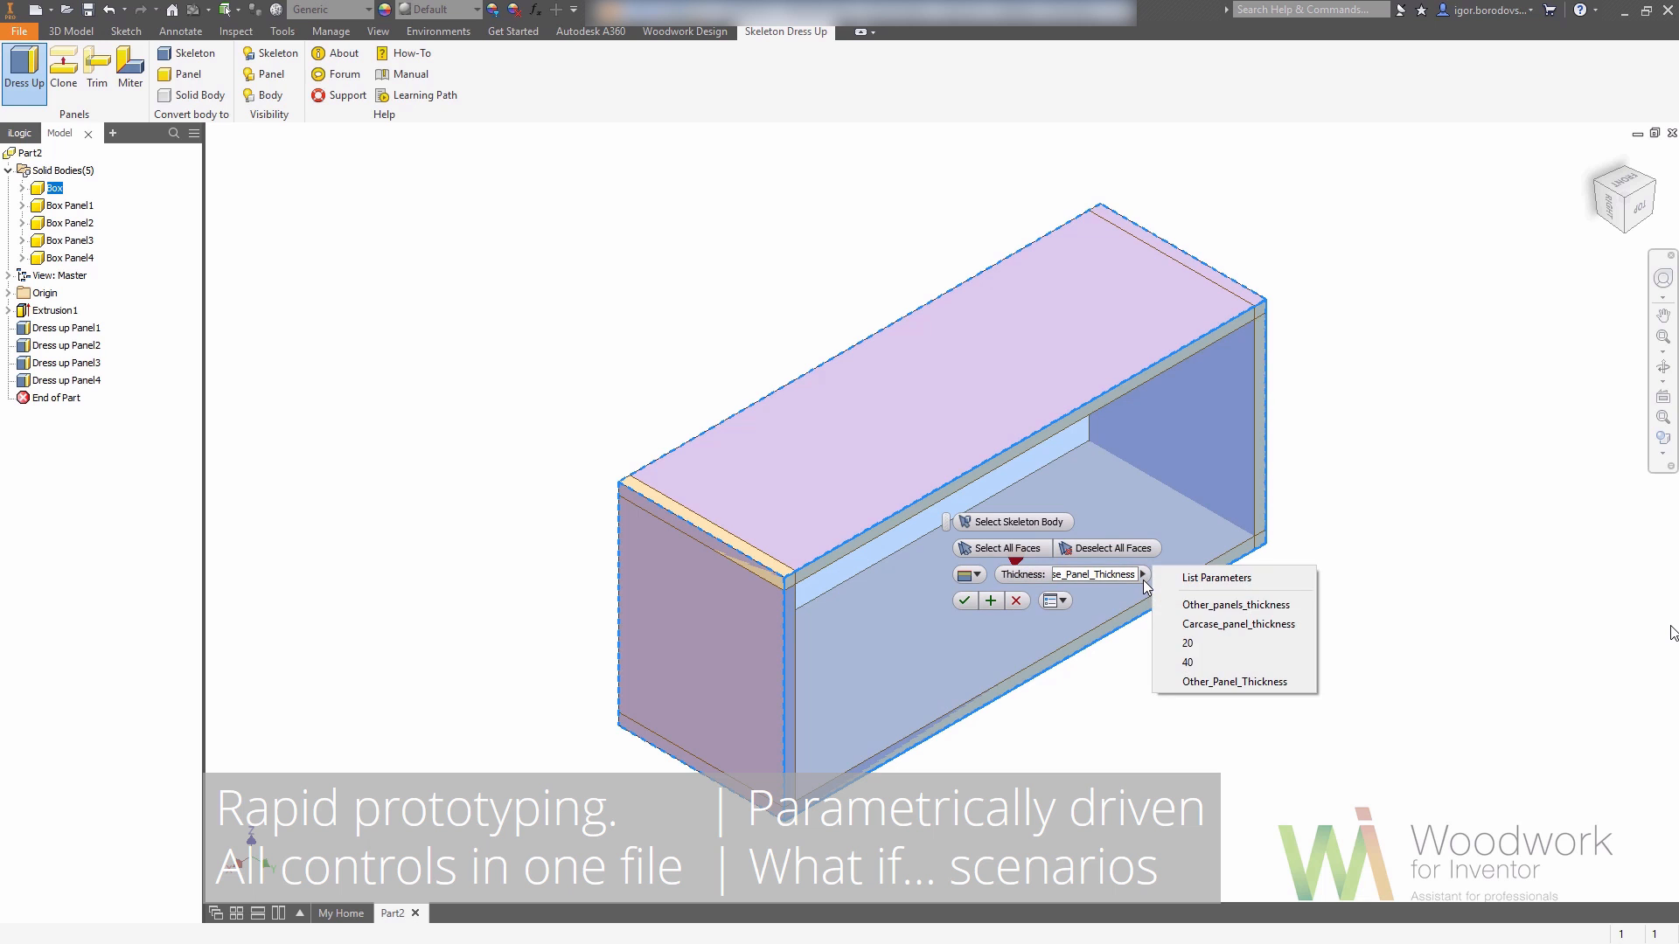
left_click(1198, 581)
left_click(1063, 644)
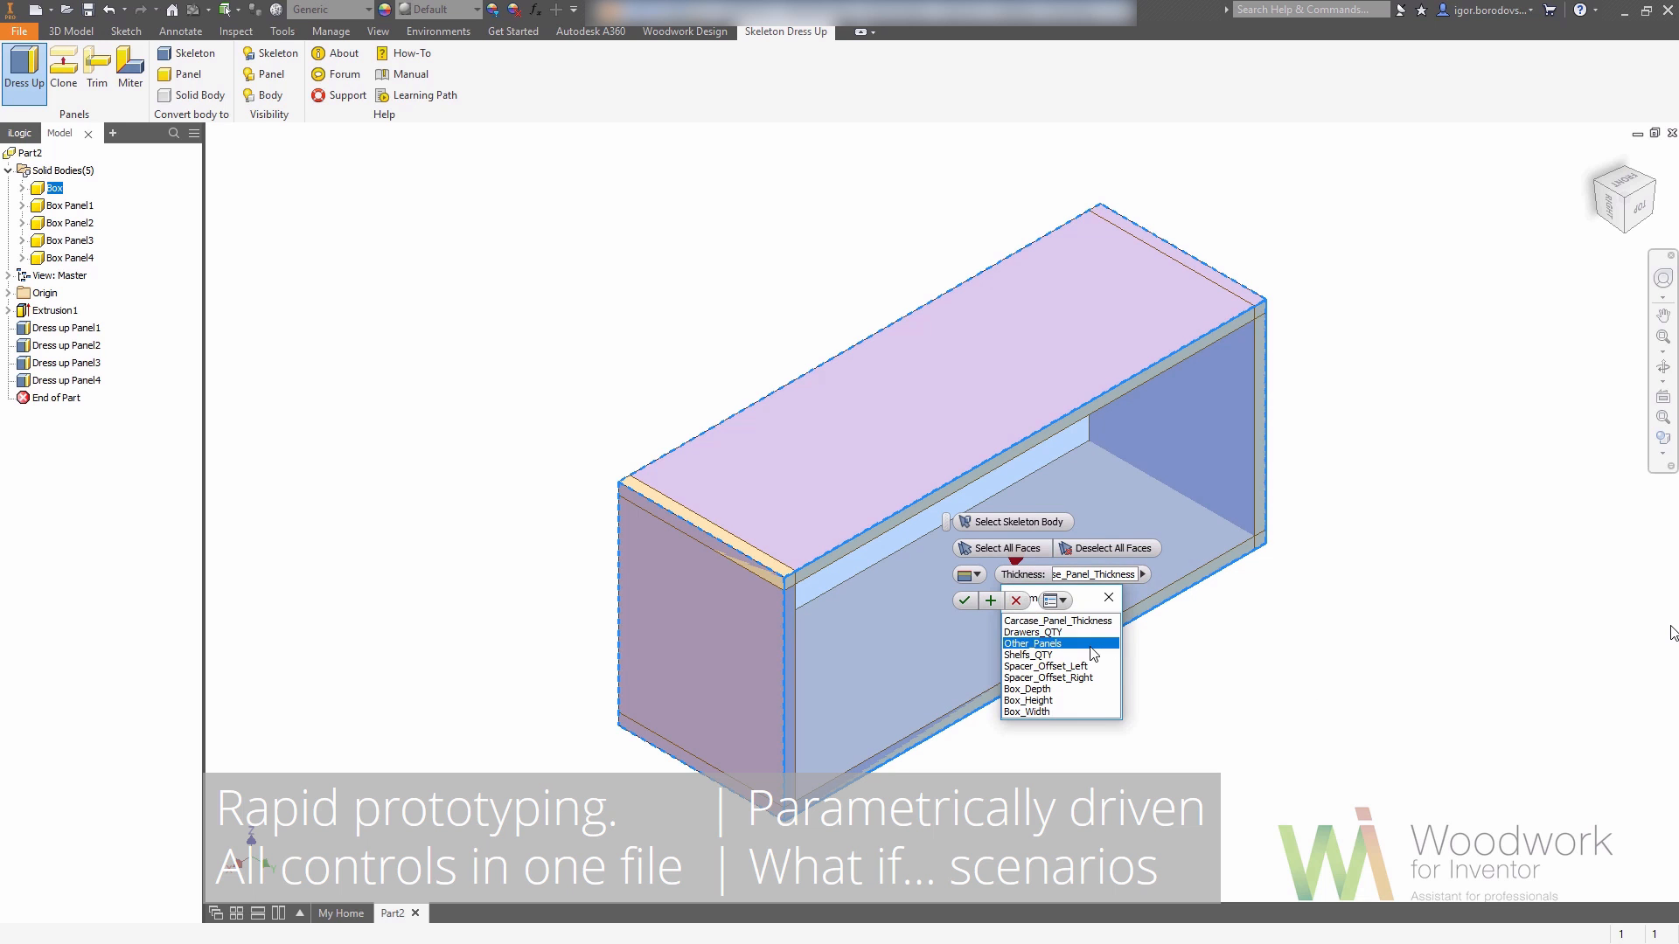
left_click(991, 601)
- Hide the Box skeleton so that only the dressed-up panels are shown
left_click(1595, 182)
left_click(276, 53)
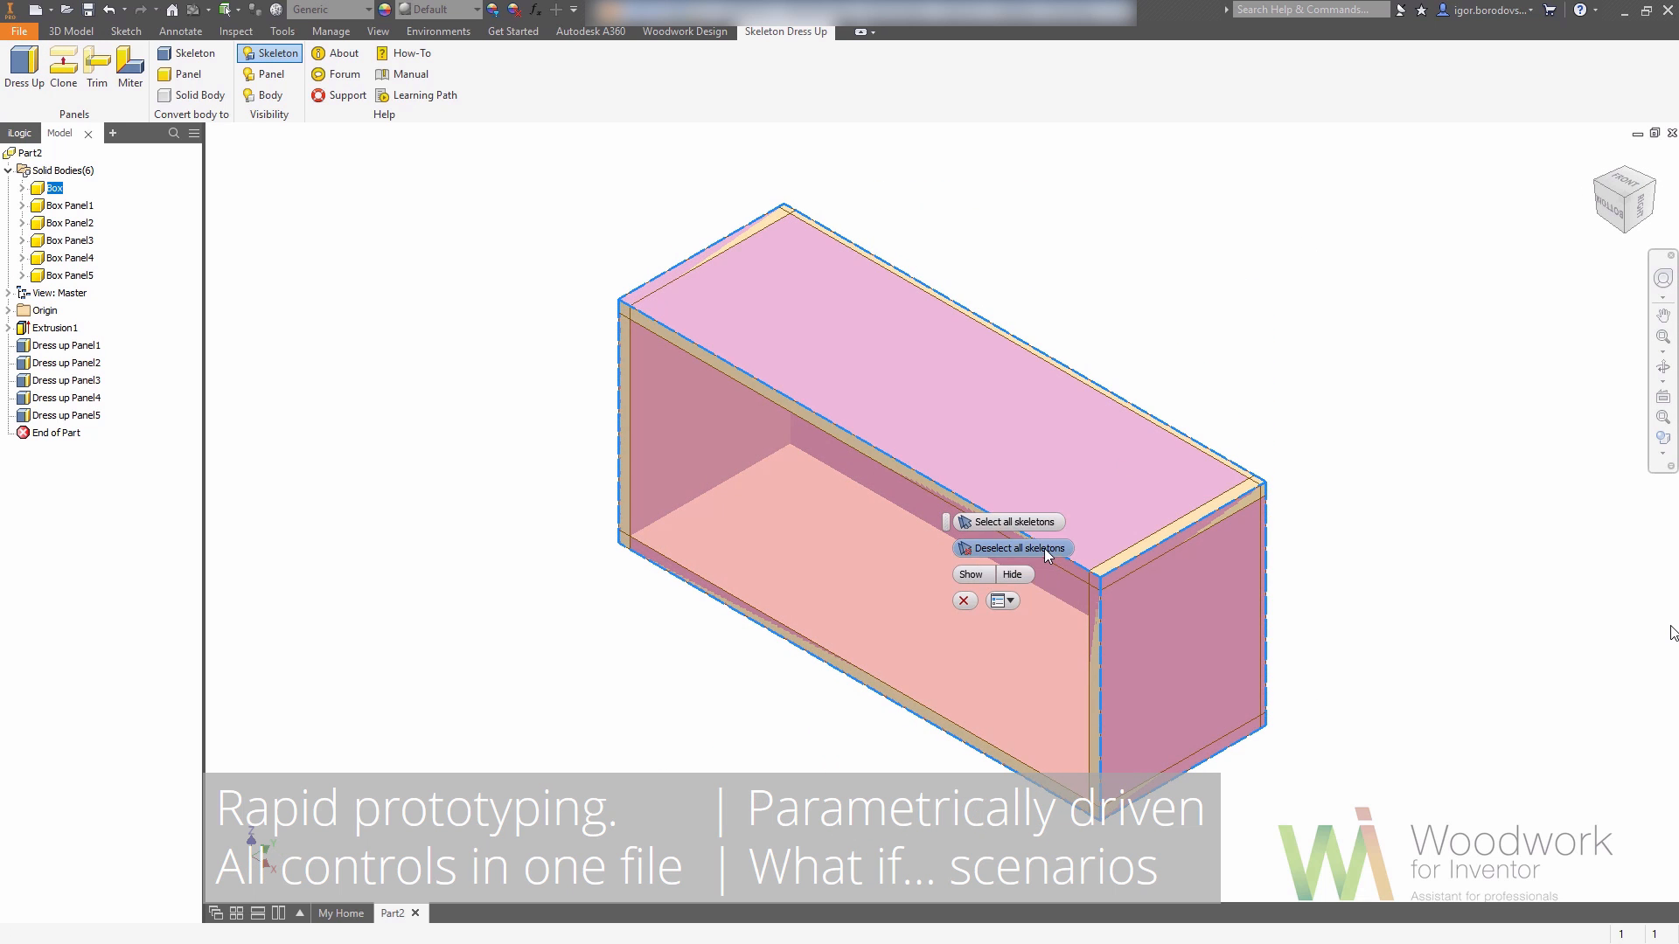
left_click(1014, 575)
left_click(964, 601)
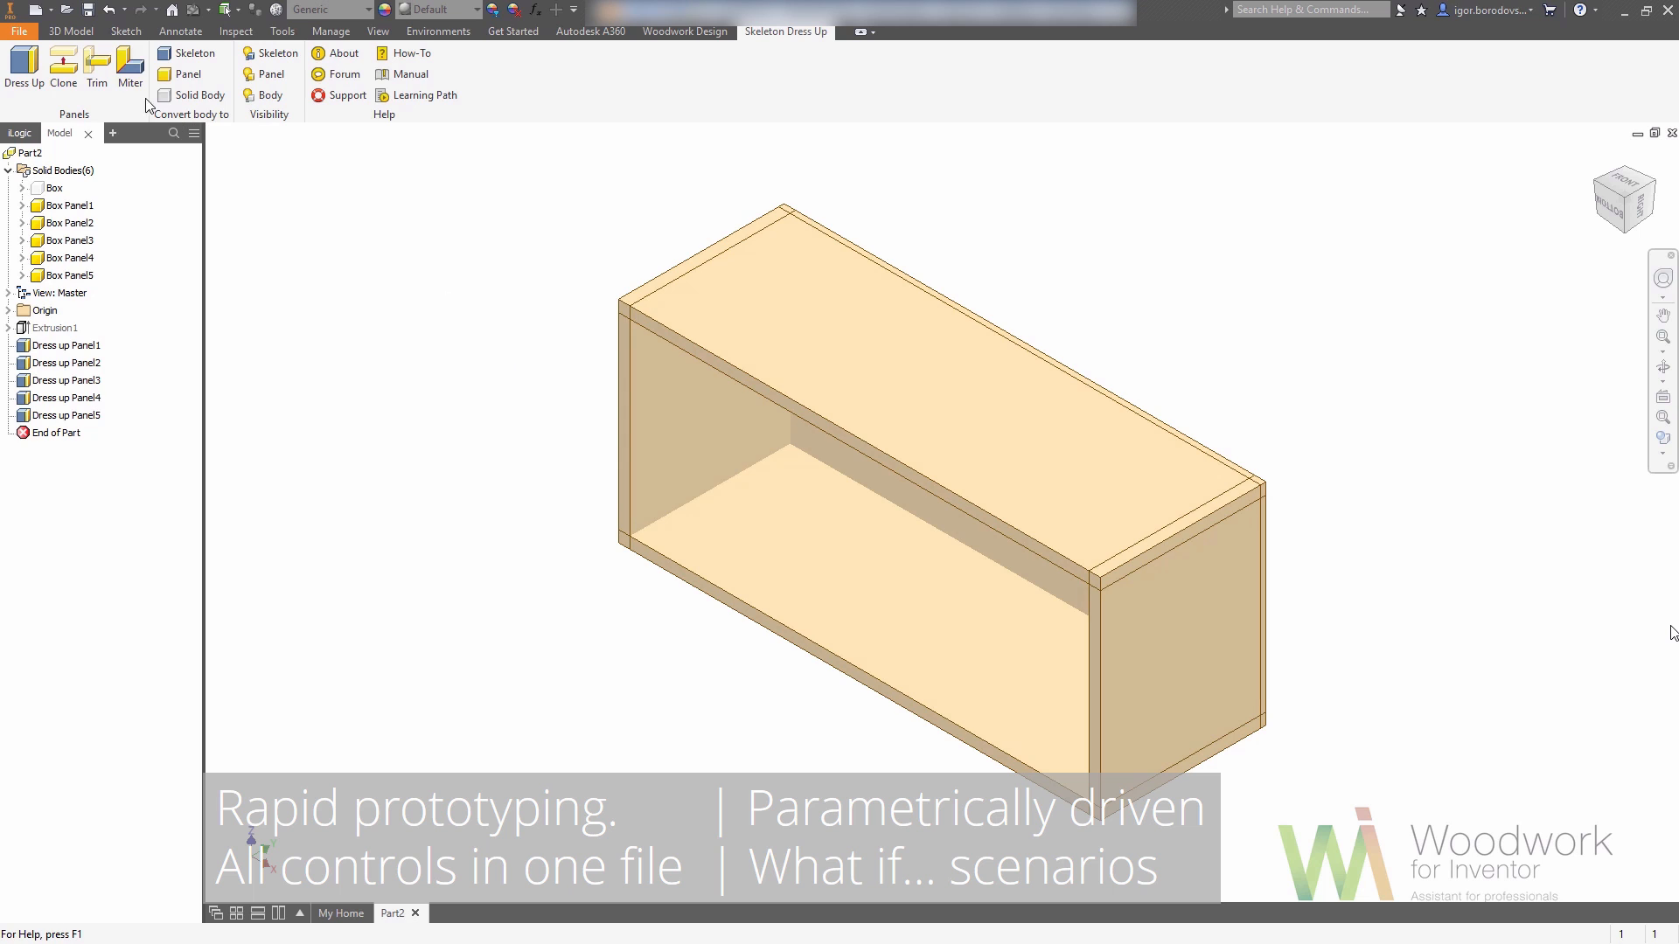
- Clone the left side panel inward as a vertical spacer, with offset Spacer_Offset_Left and thickness Other_Panels
left_click(76, 77)
left_click(705, 444)
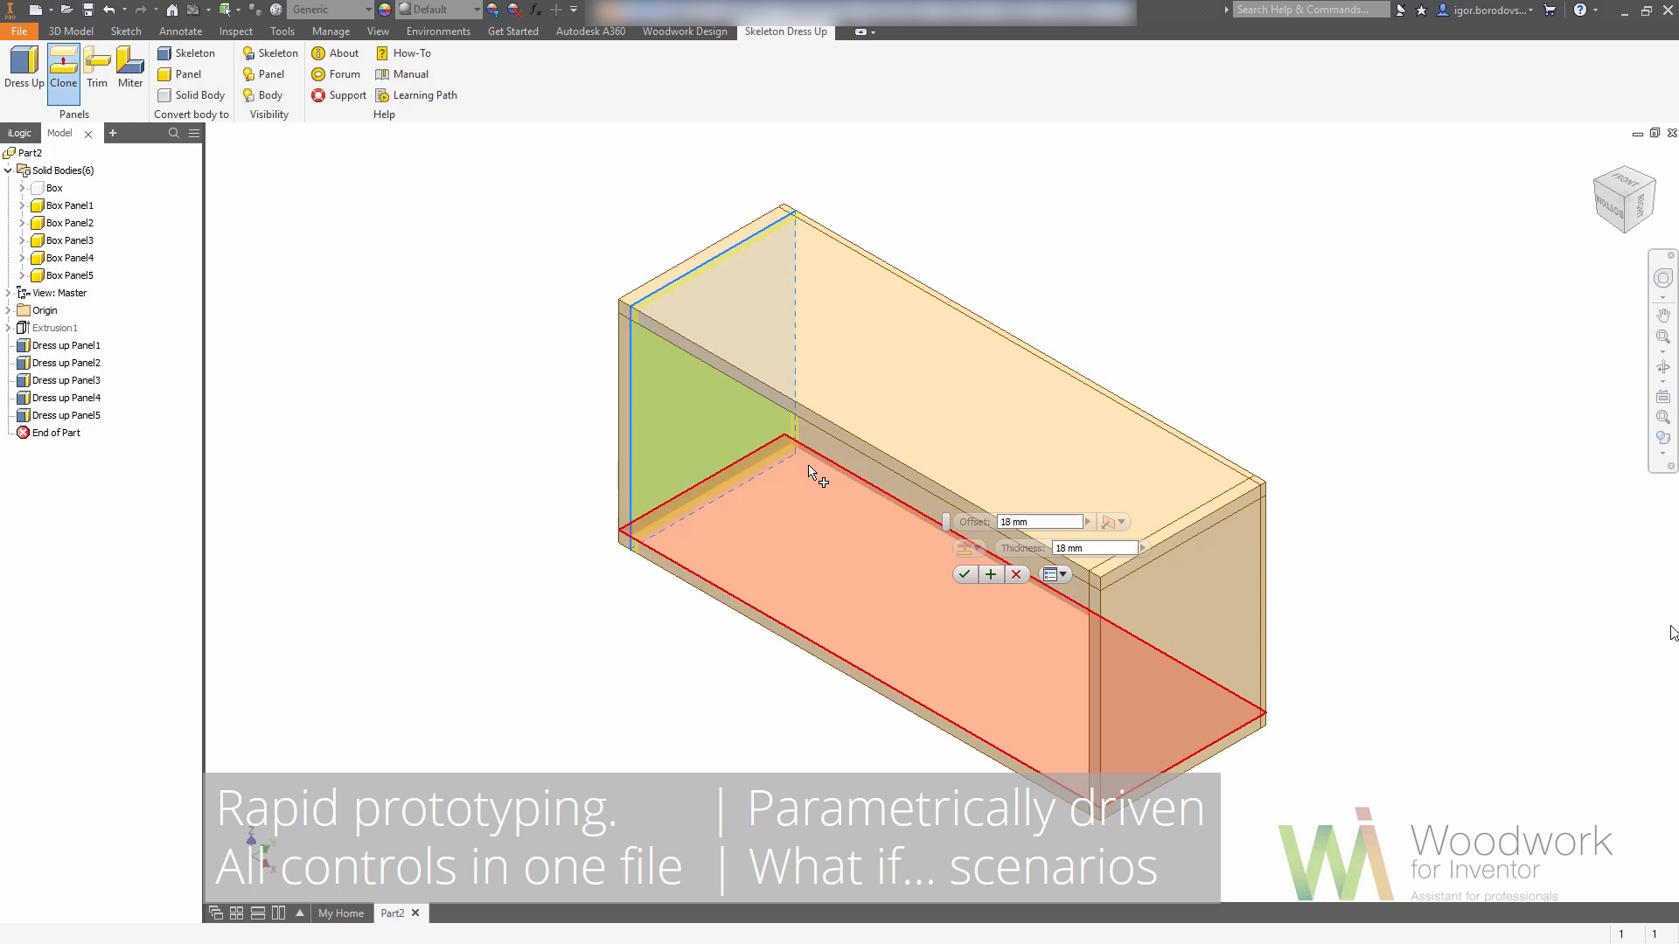
left_click(1089, 522)
left_click(1171, 524)
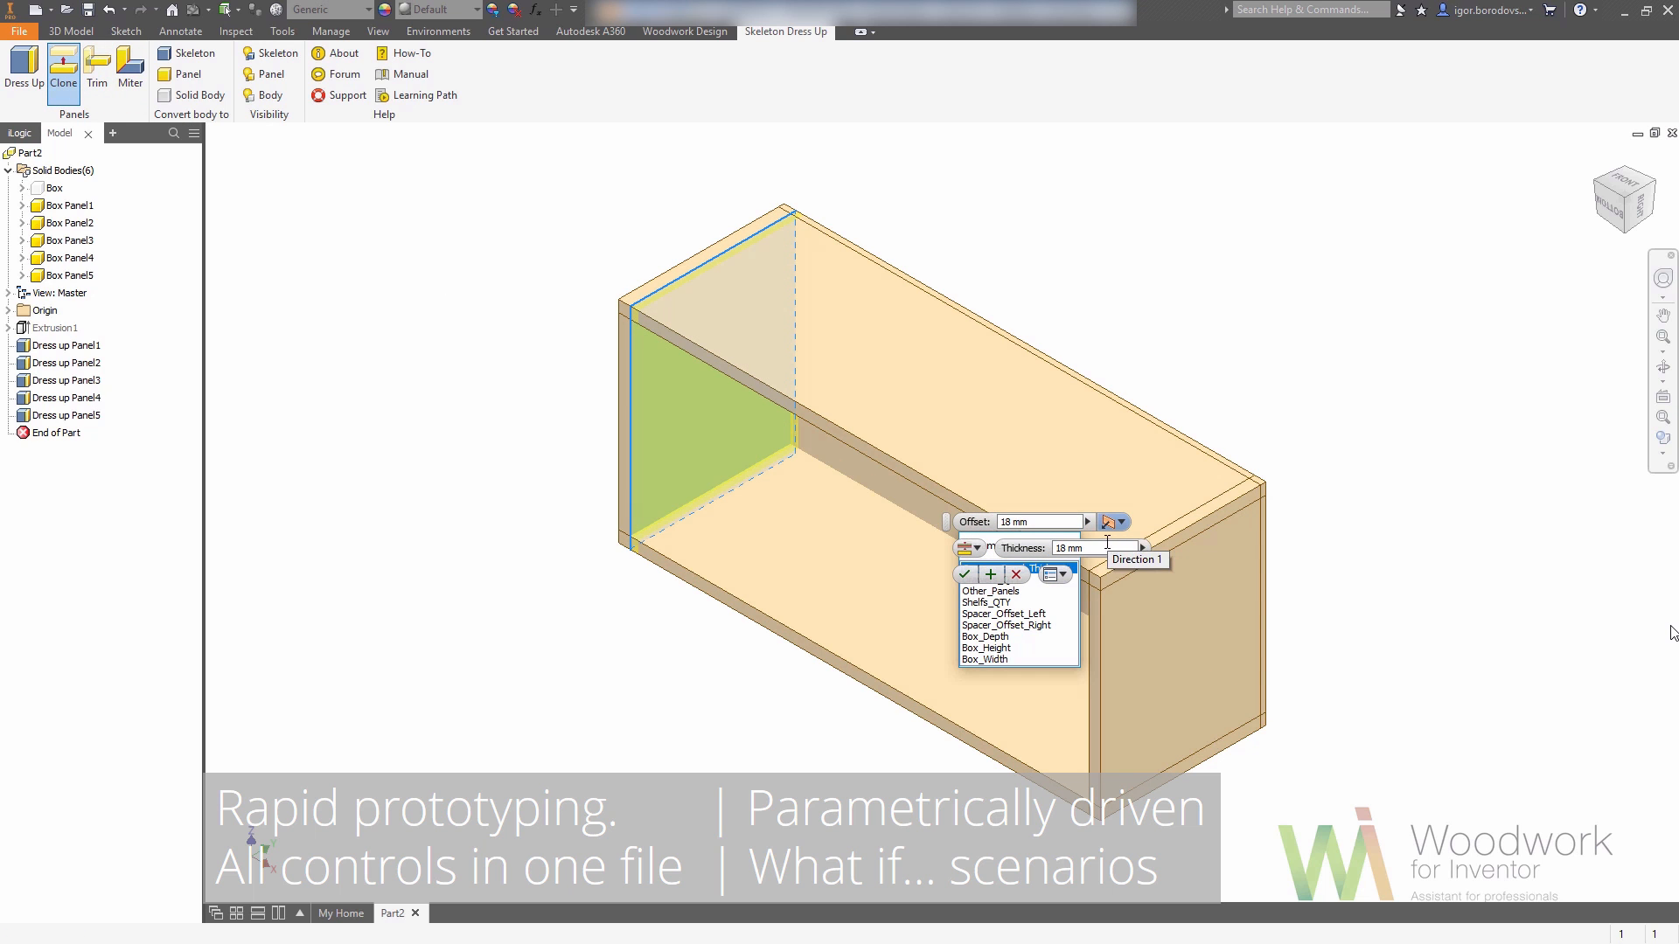
left_click(1004, 614)
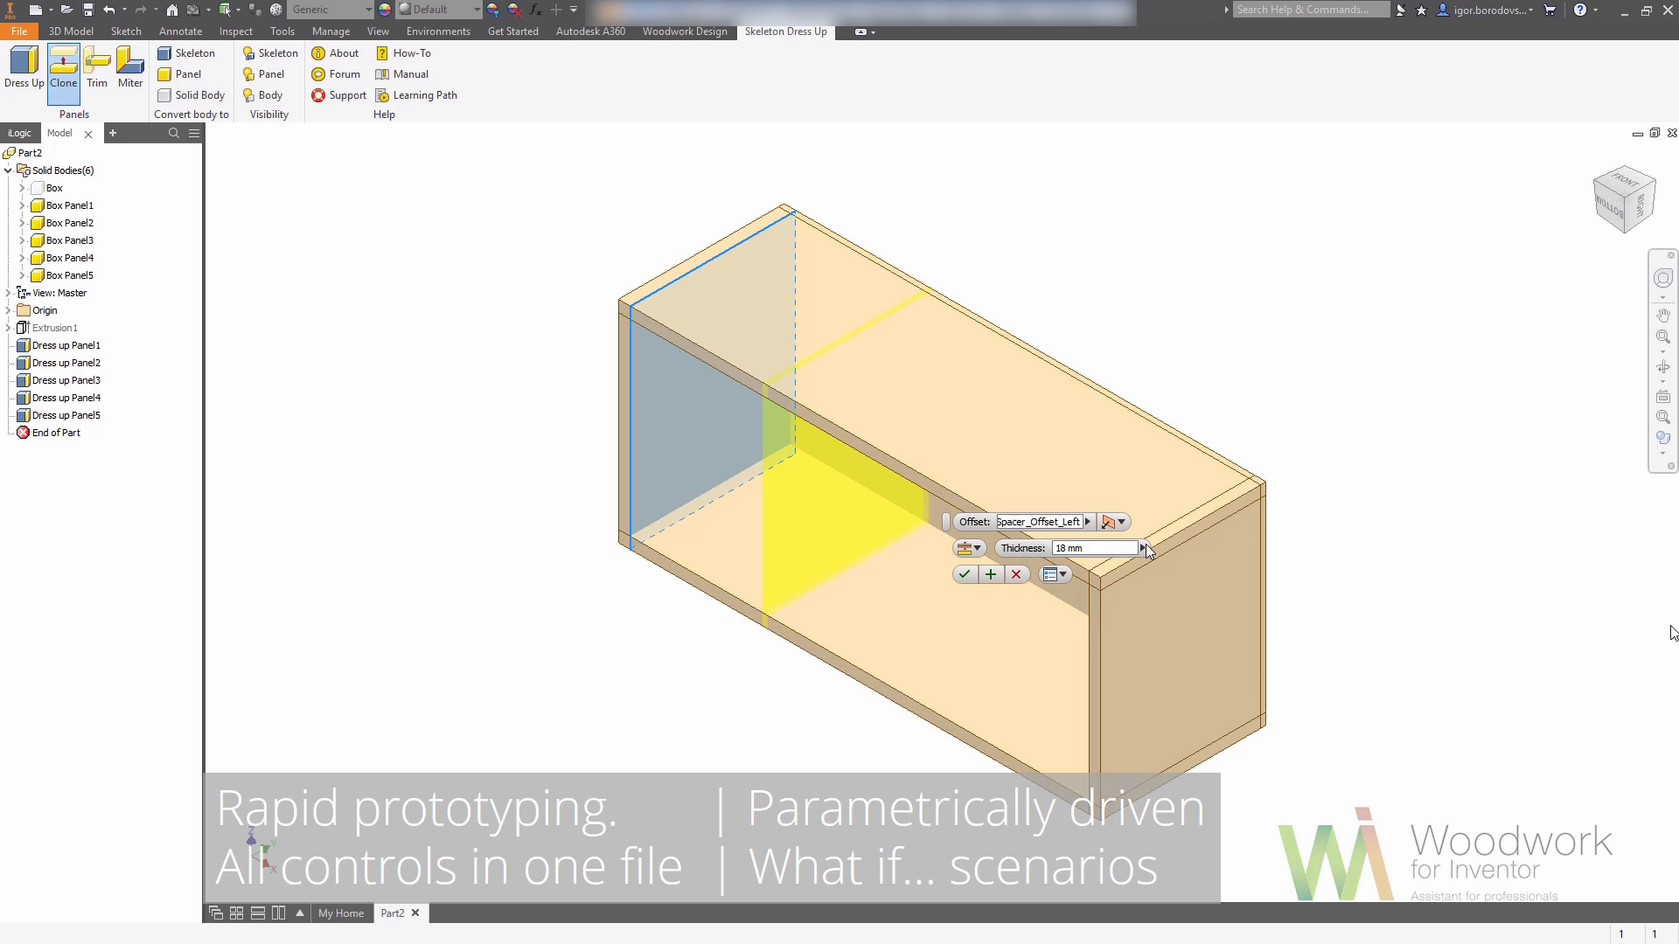
left_click(1142, 548)
left_click(1189, 551)
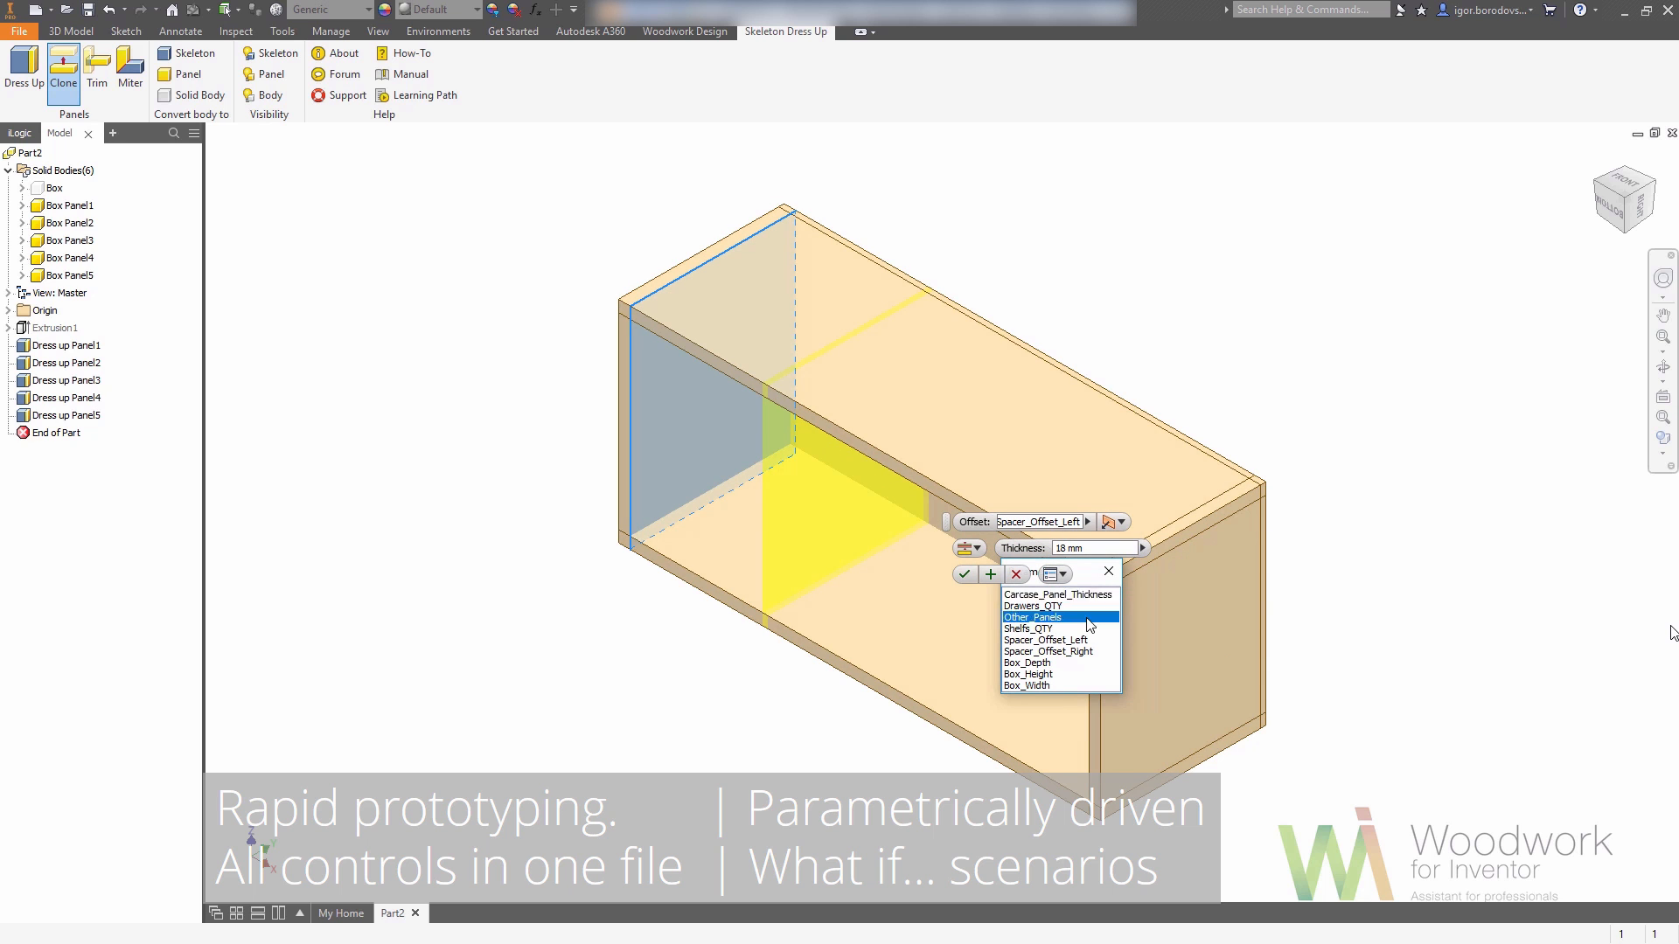
left_click(1099, 618)
left_click(994, 577)
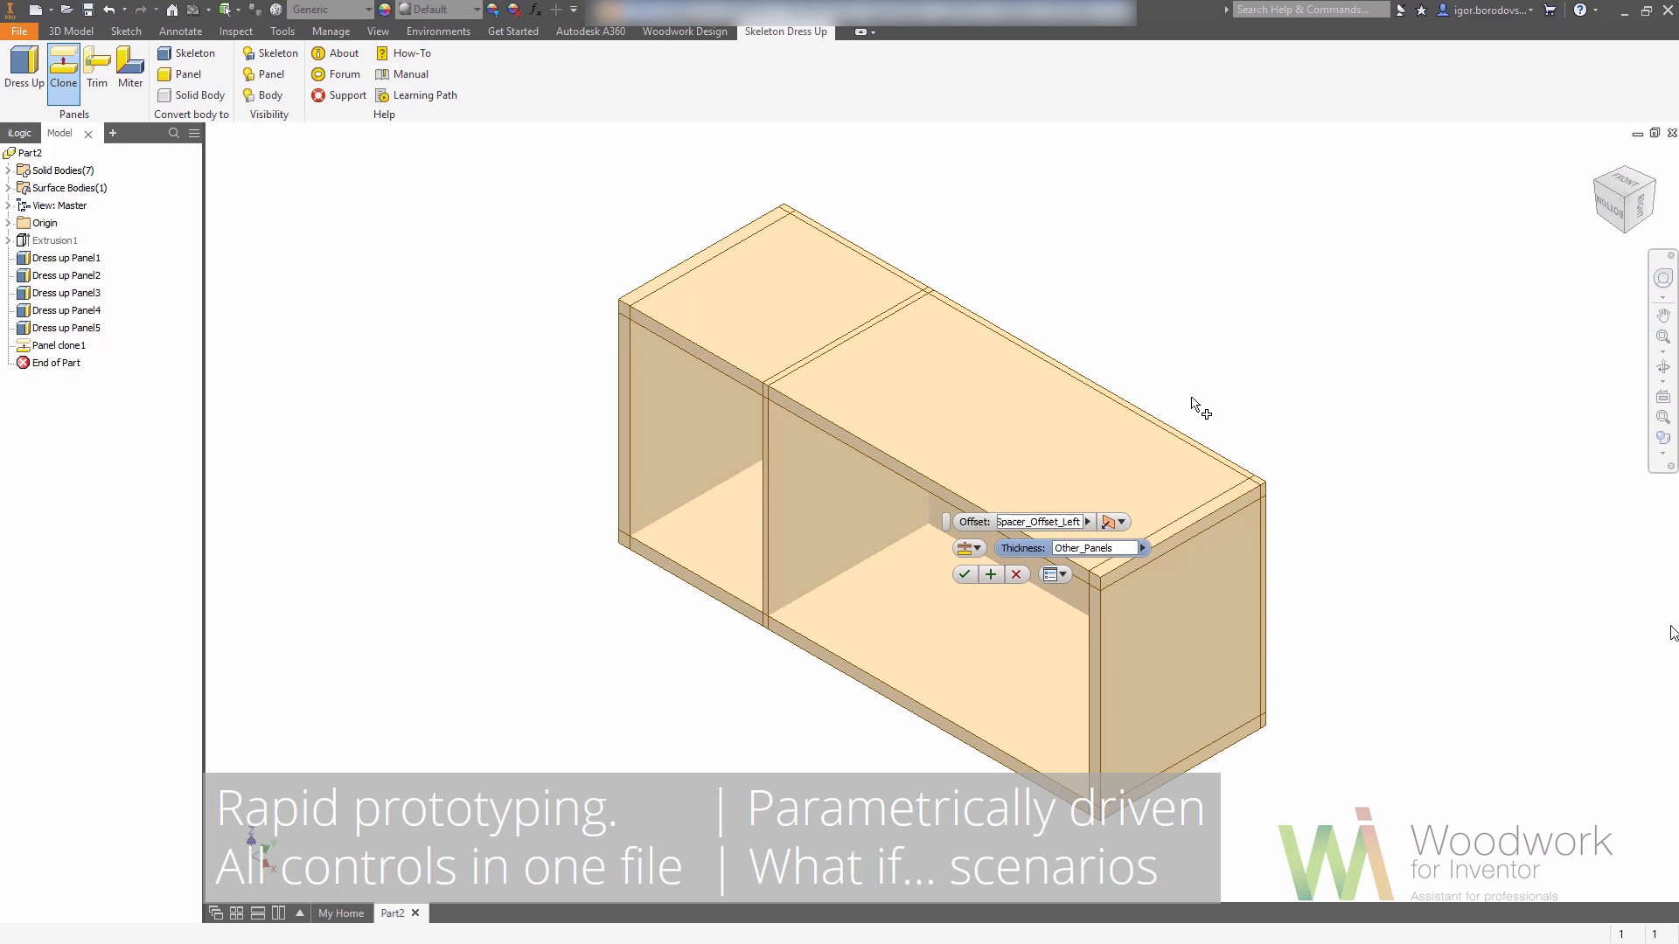
- Clone the right side panel inward as a second vertical spacer, with offset Spacer_Offset_Left and thickness Other_Panels
left_click(1596, 179)
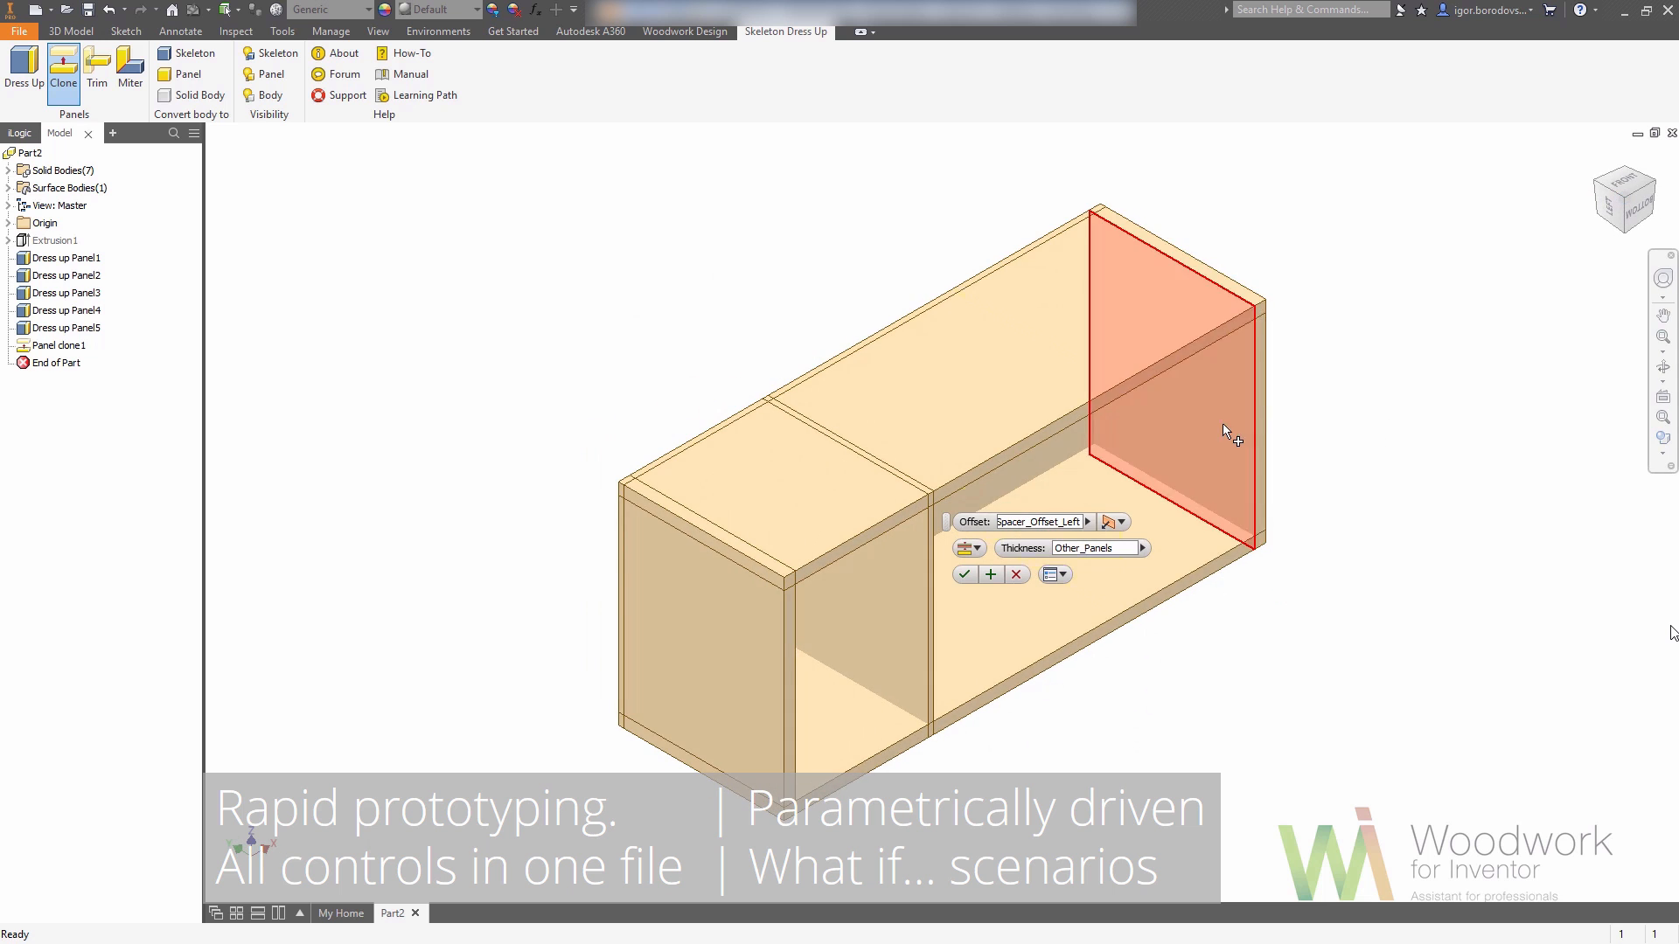
left_click(1223, 425)
left_click(964, 575)
- Set the view facing the cabinet's open side as Front and return to the isometric home view
left_click(1633, 203)
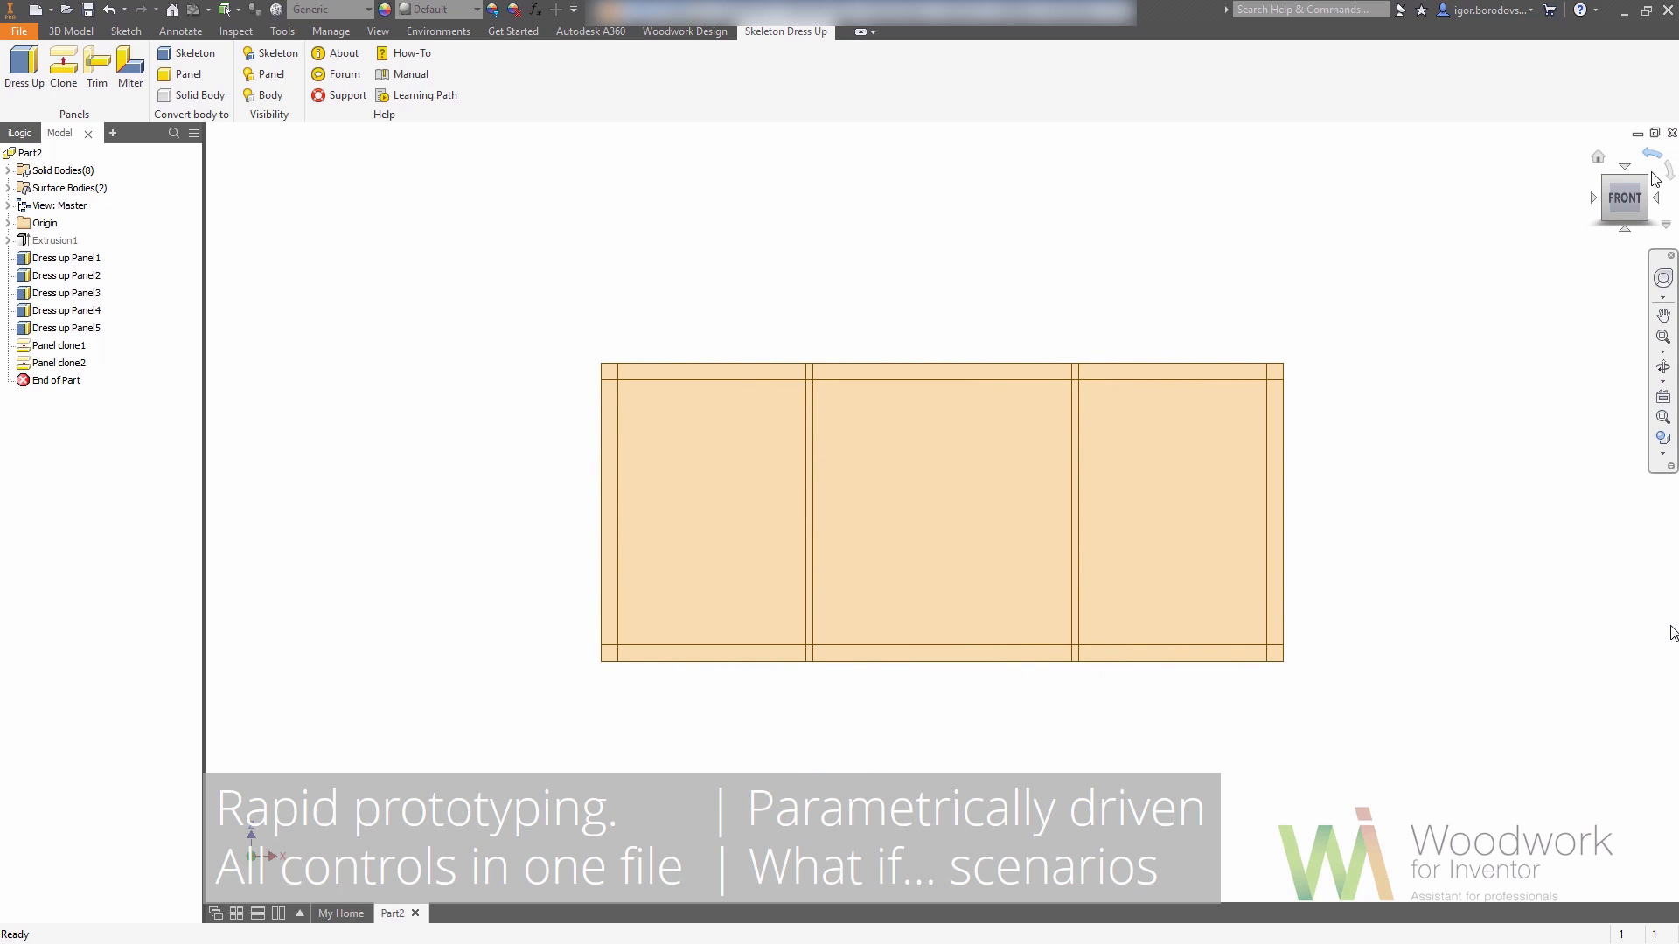
left_click(1646, 186)
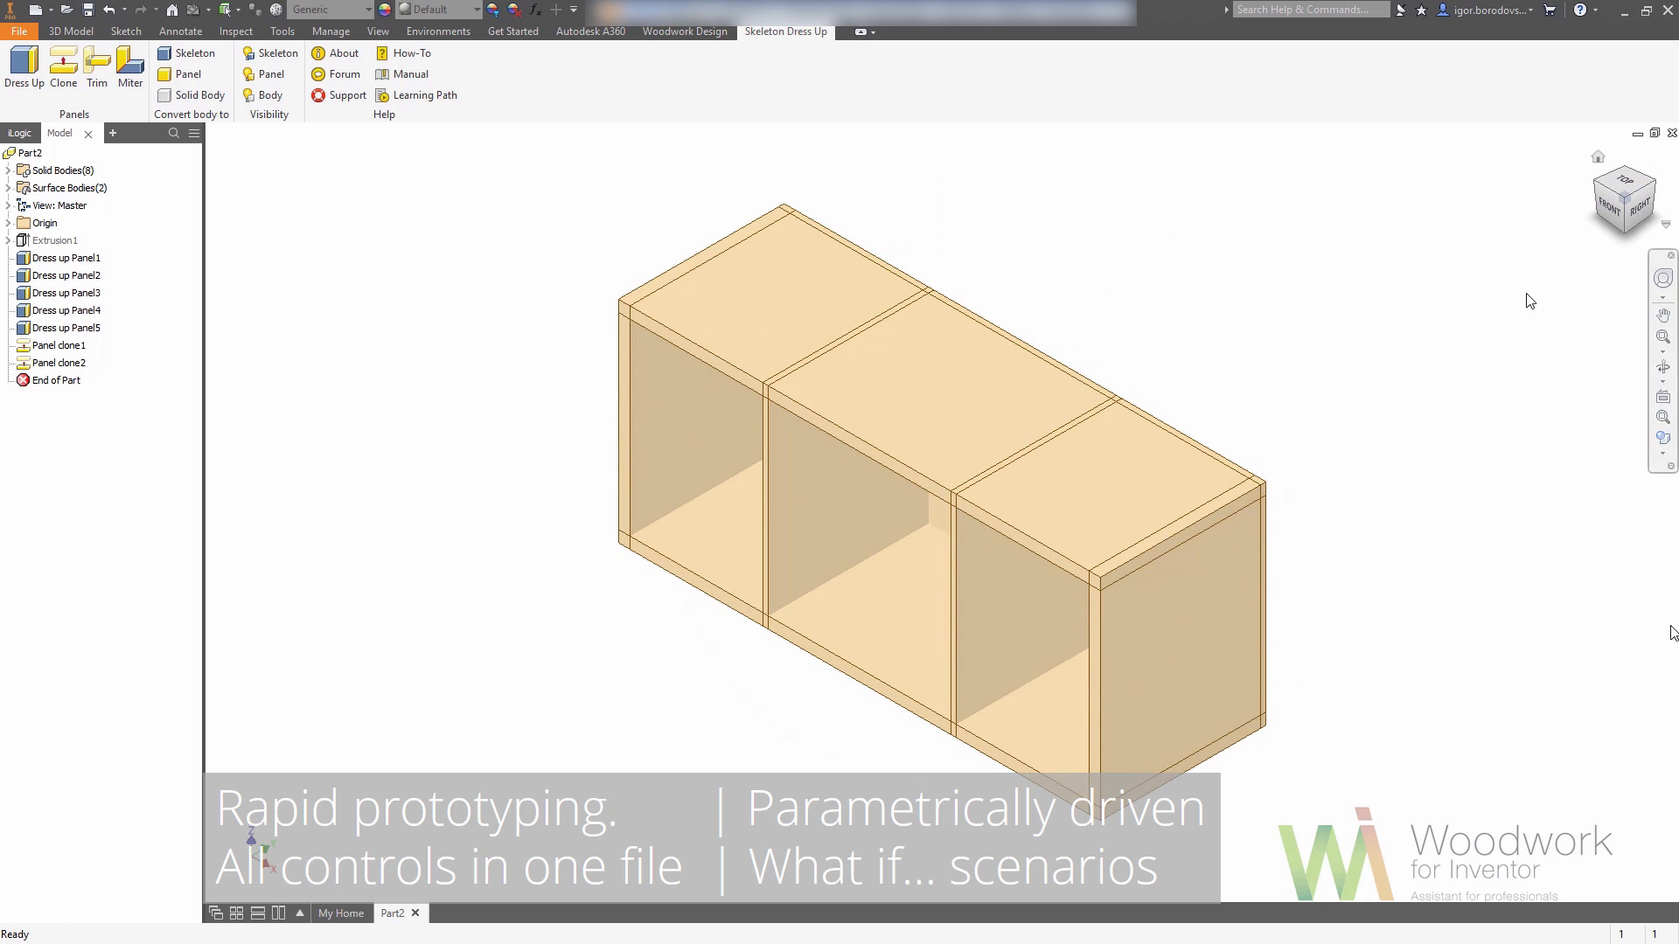
left_click(1660, 189)
key("F6")
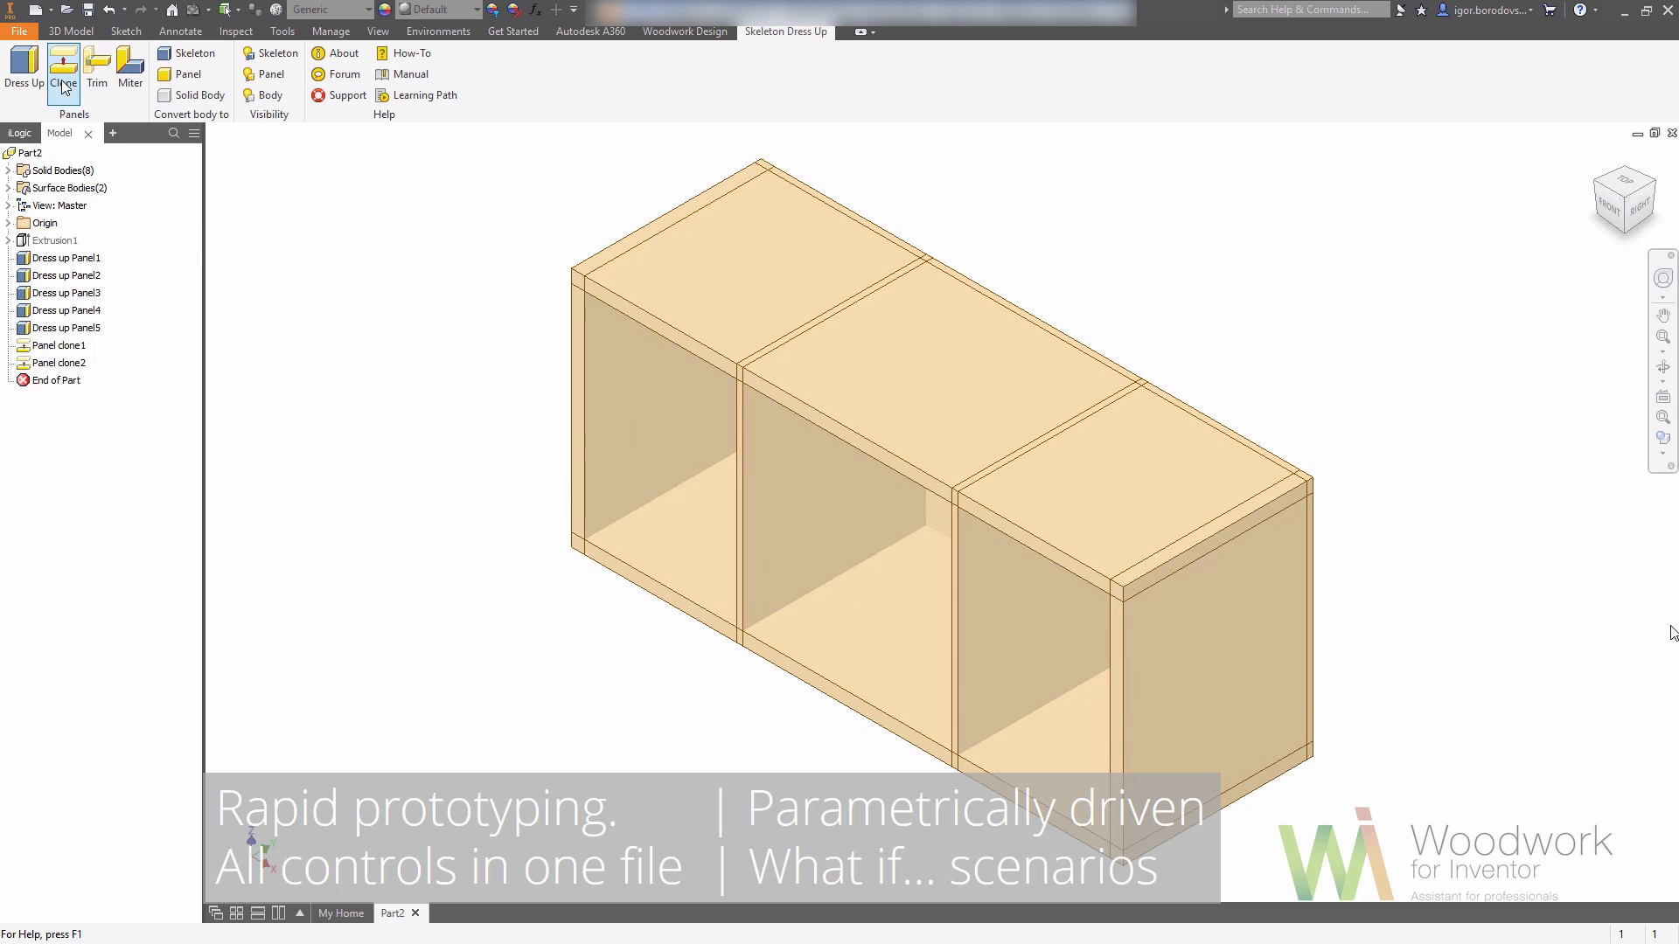
- Trim both vertical spacers where they overlap the surrounding carcase panels
left_click(97, 77)
left_click(695, 521)
left_click(825, 543)
left_click(973, 640)
left_click(990, 579)
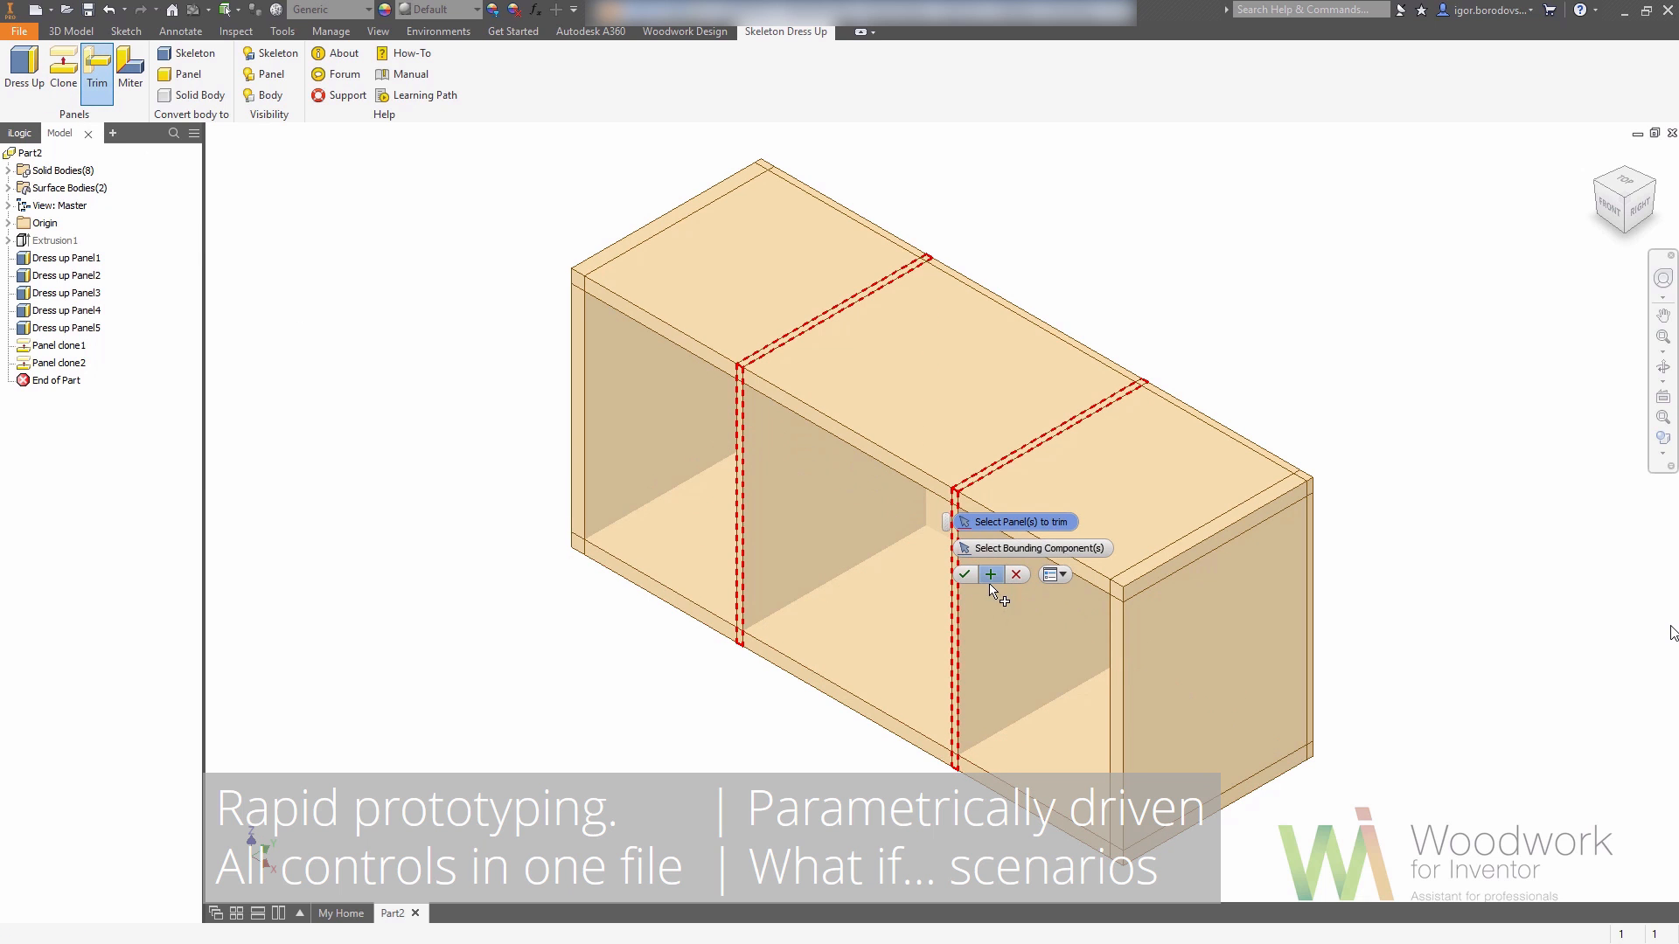
- Trim the cabinet's back panel where it overlaps the surrounding carcase panels
left_click(1656, 185)
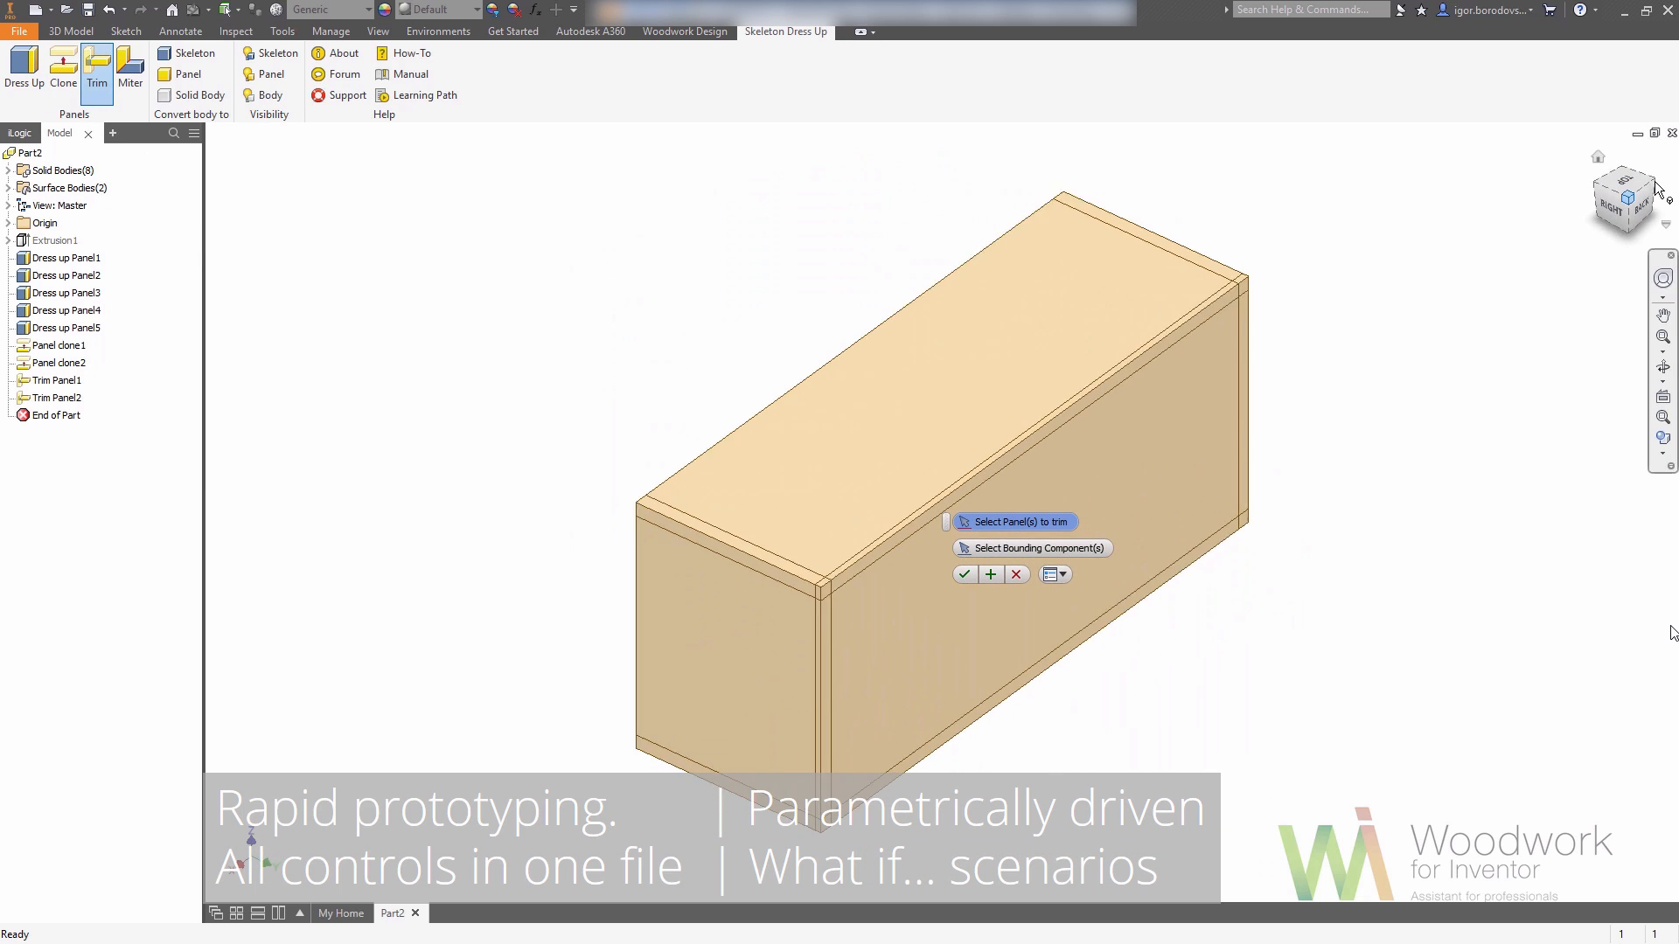
left_click(1218, 481)
left_click(990, 574)
left_click(1016, 575)
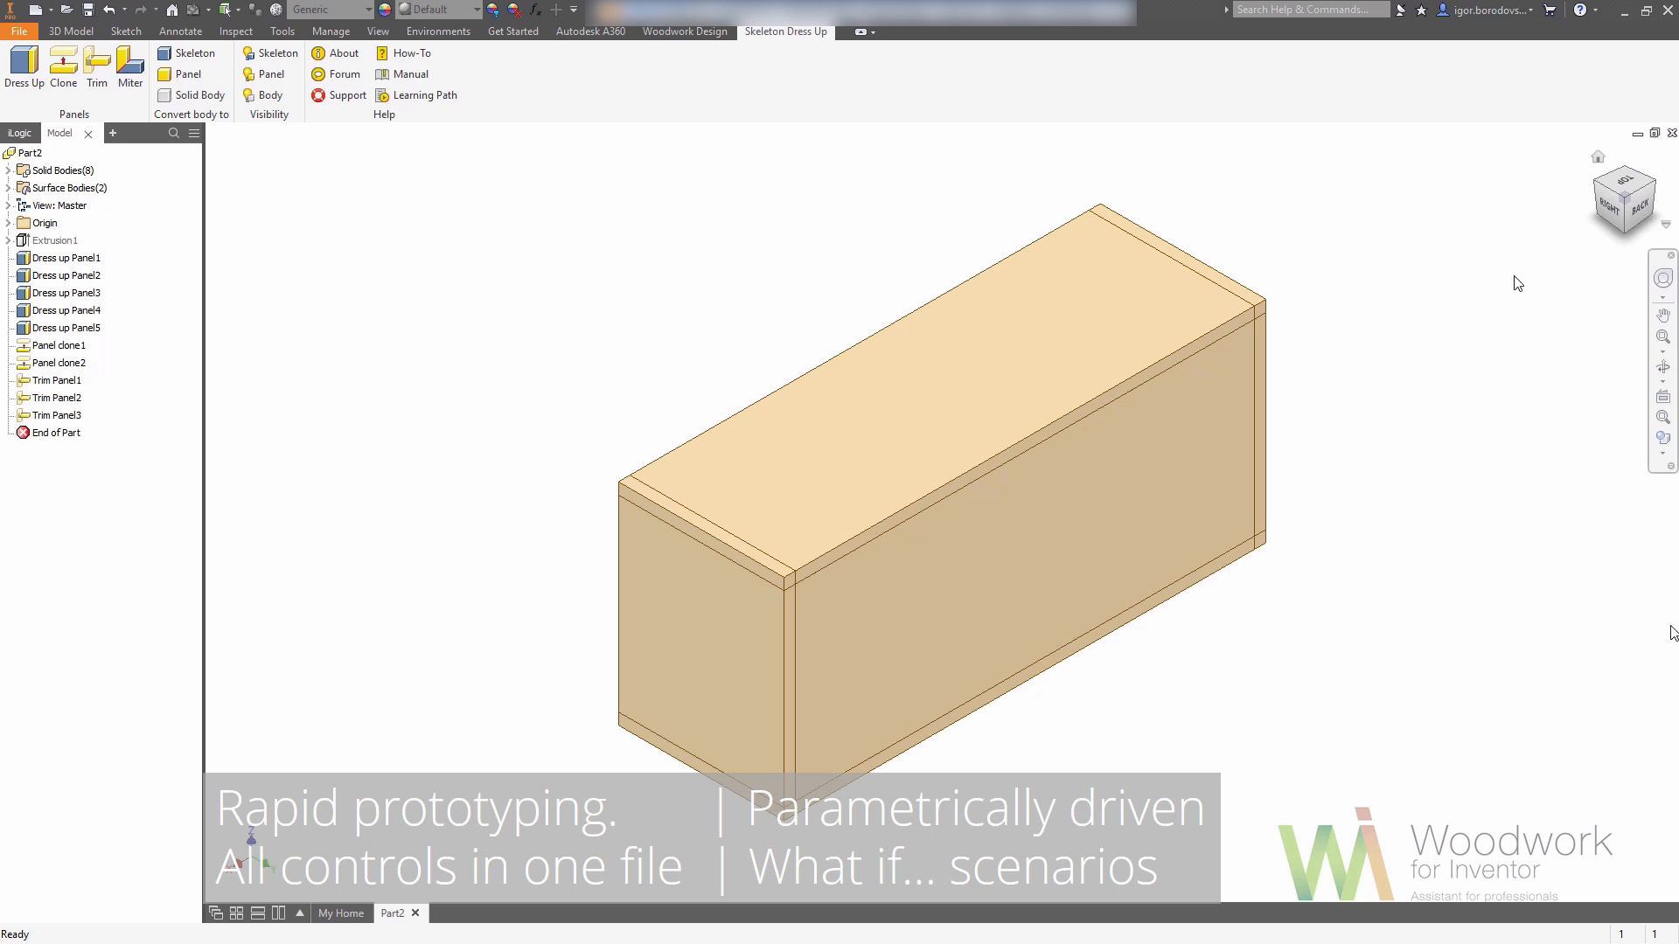
- Miter the upper left carcase corner between the top panel and the left side panel
left_click(1598, 186)
key("z")
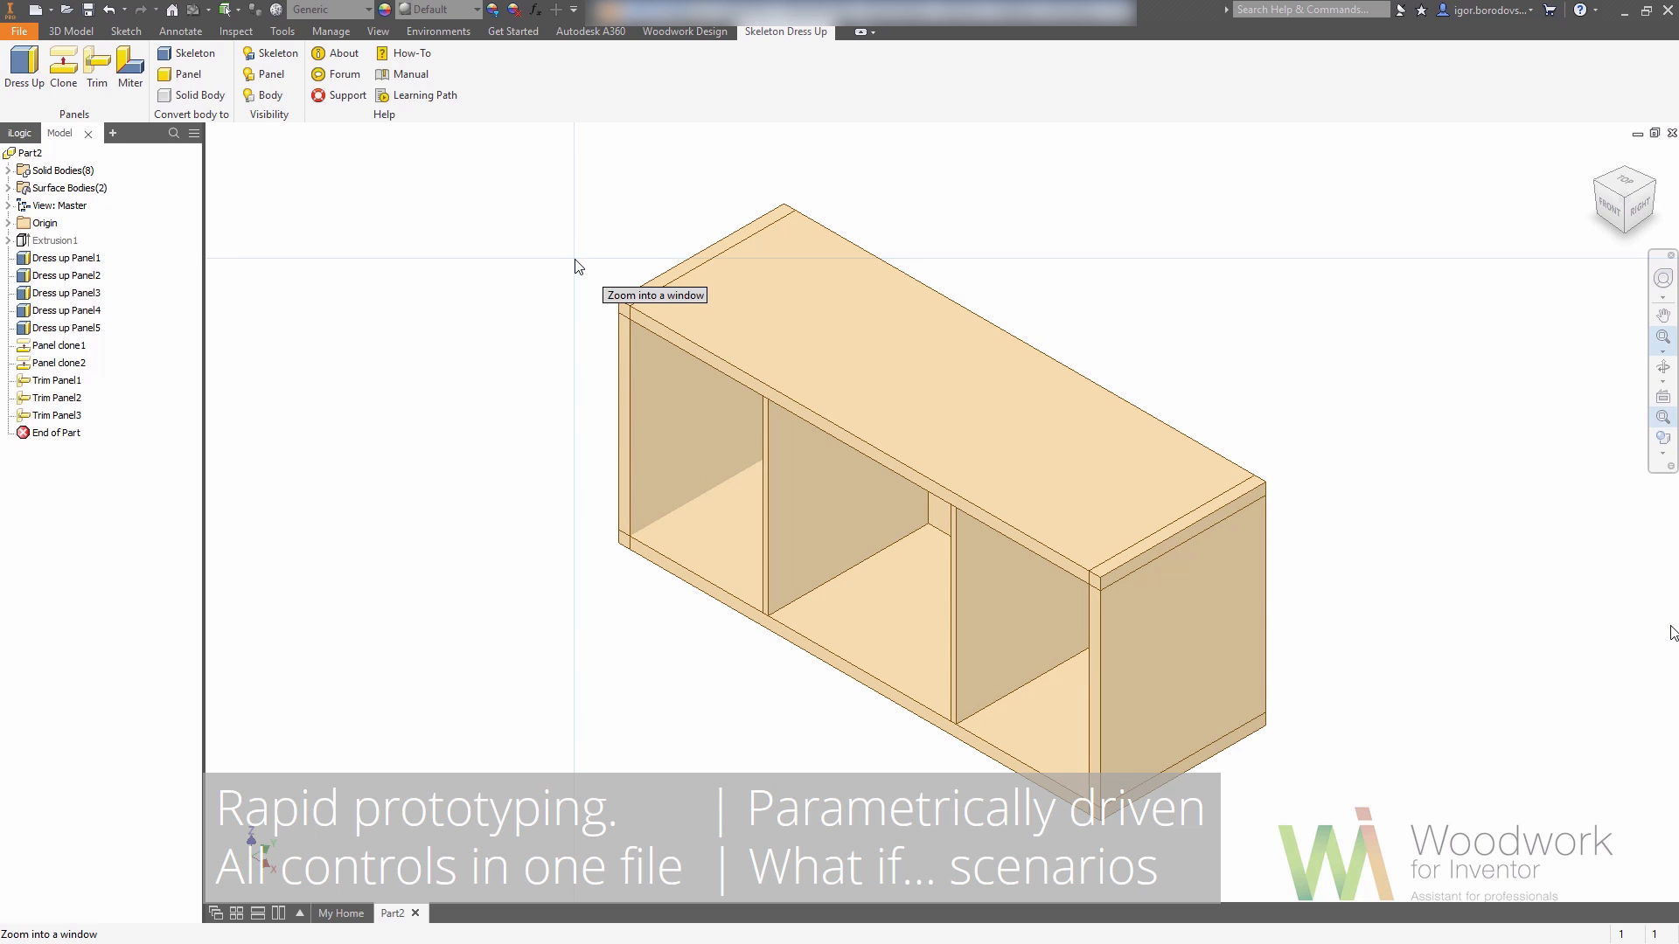
left_click(575, 258)
left_click(668, 365)
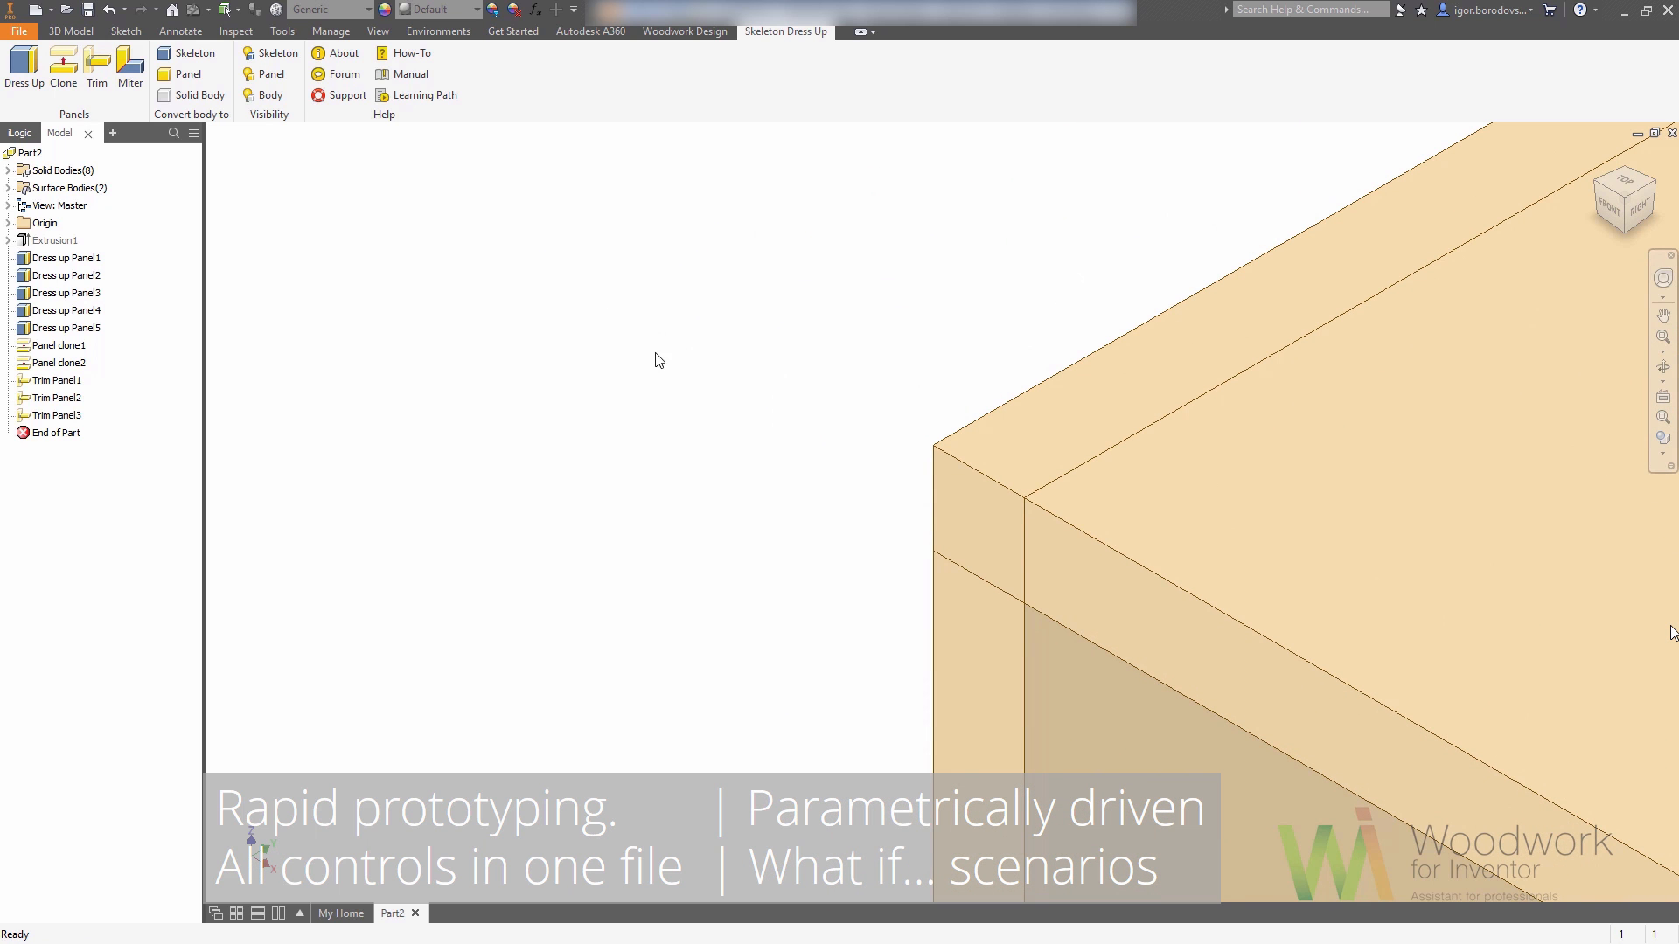
left_click(130, 70)
left_click(967, 704)
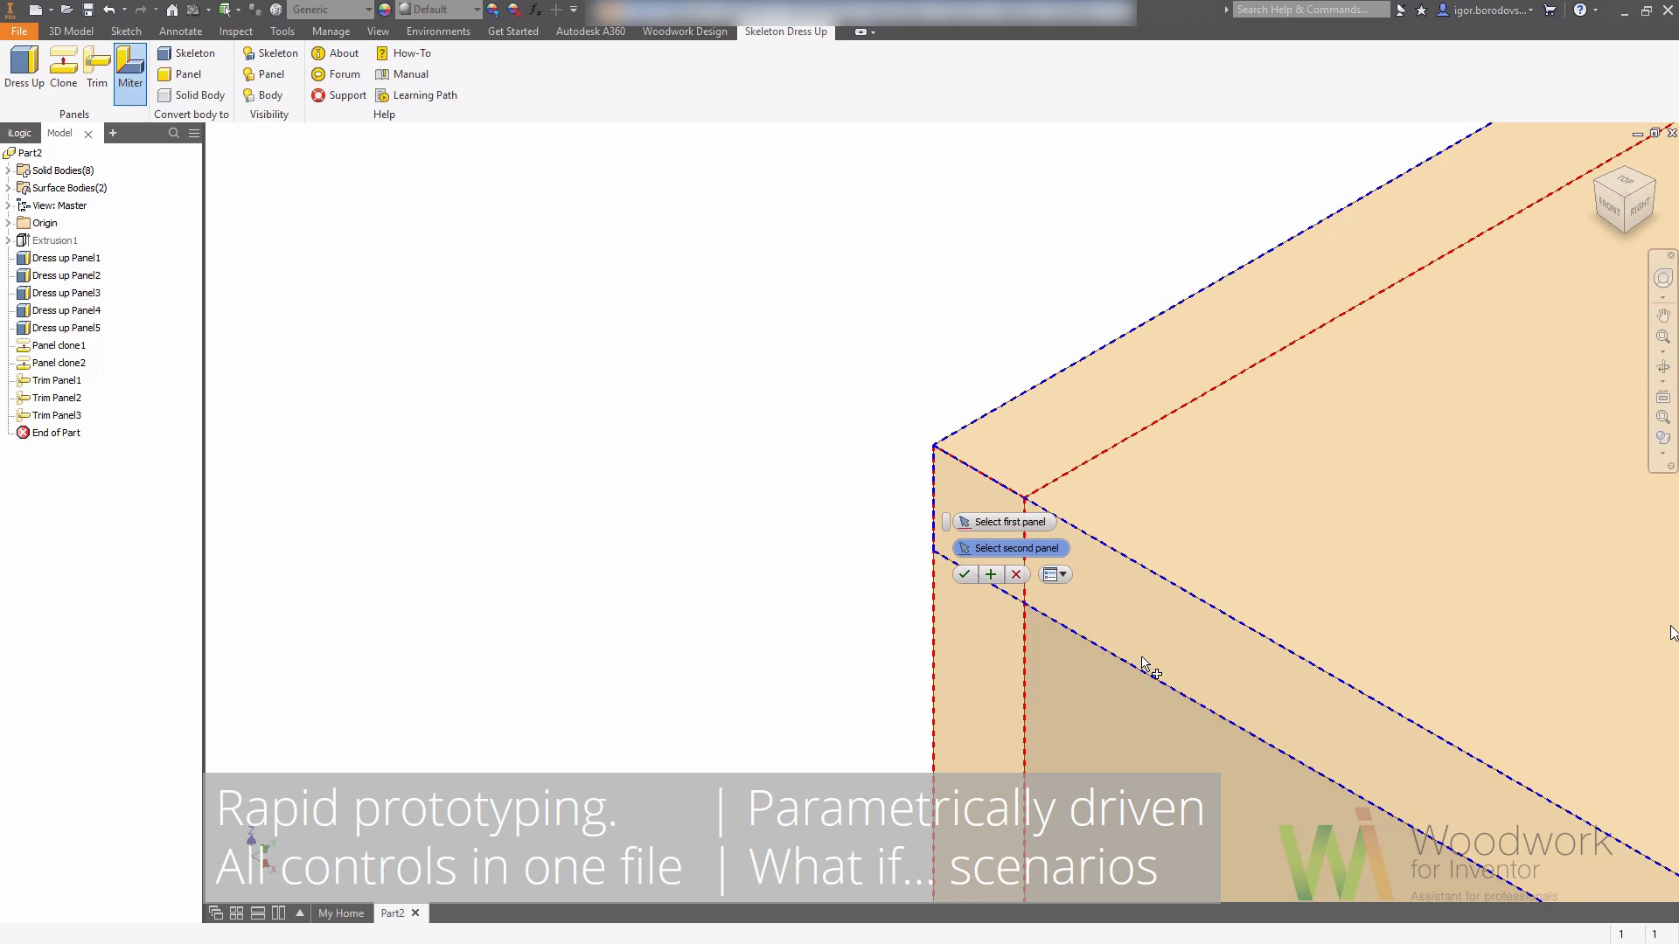
left_click(993, 577)
- Miter the three remaining carcase corners: top with right side, right side with bottom, and left side with bottom
scroll(649, 454, "down", 5)
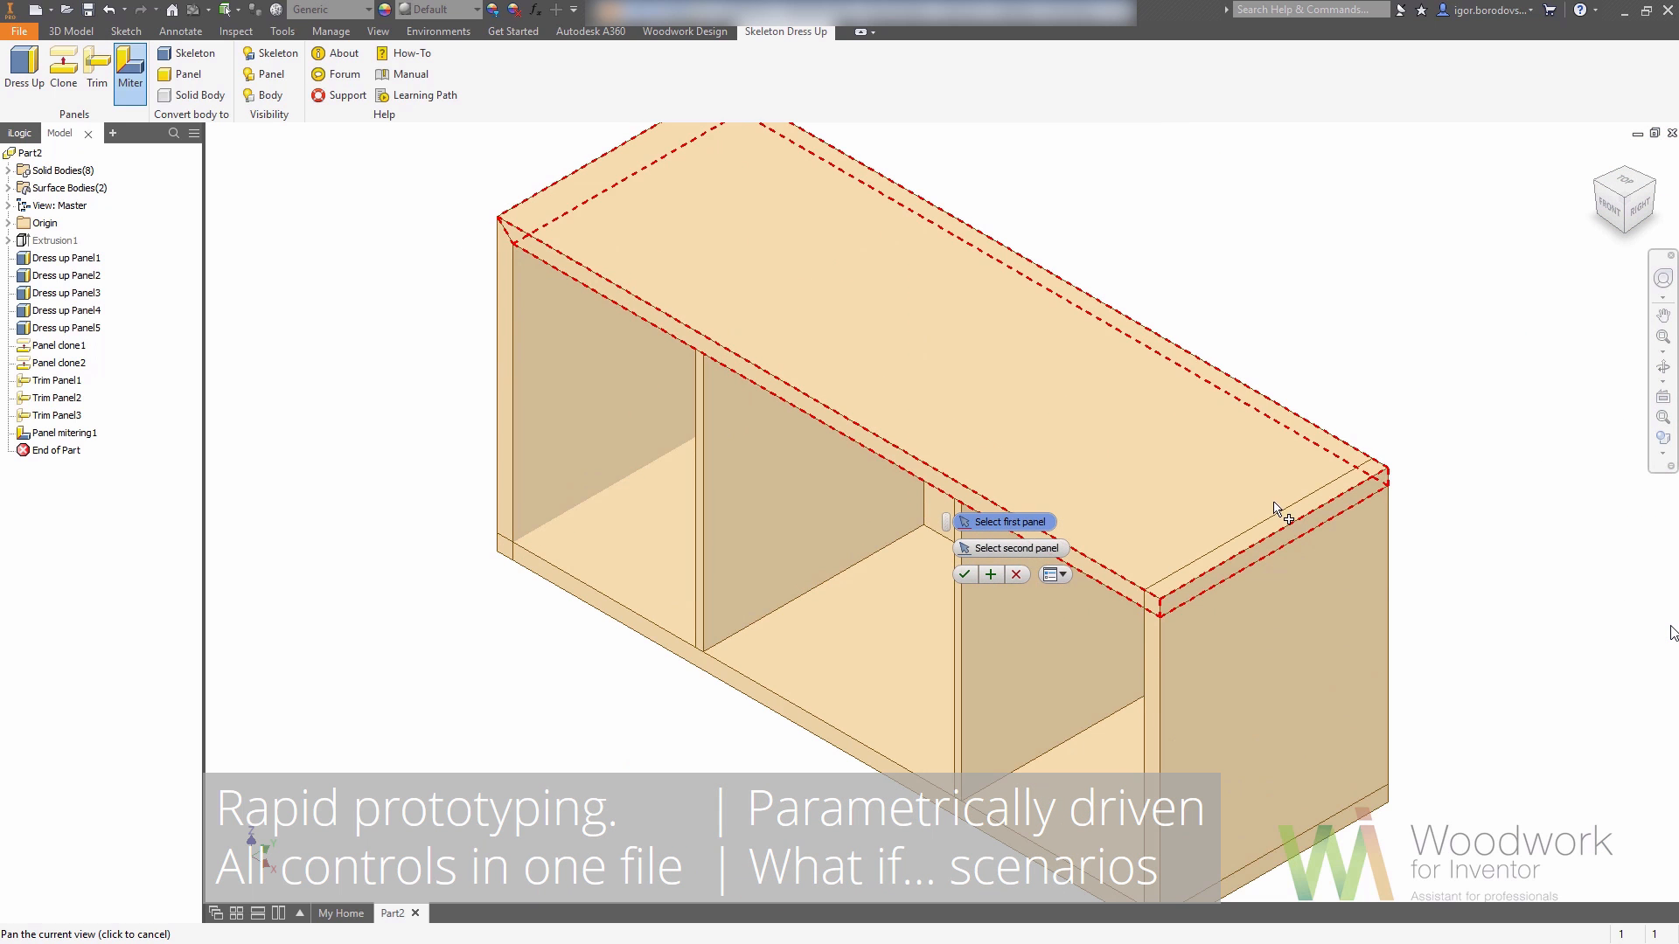
left_click(1217, 502)
left_click(1247, 654)
left_click(991, 575)
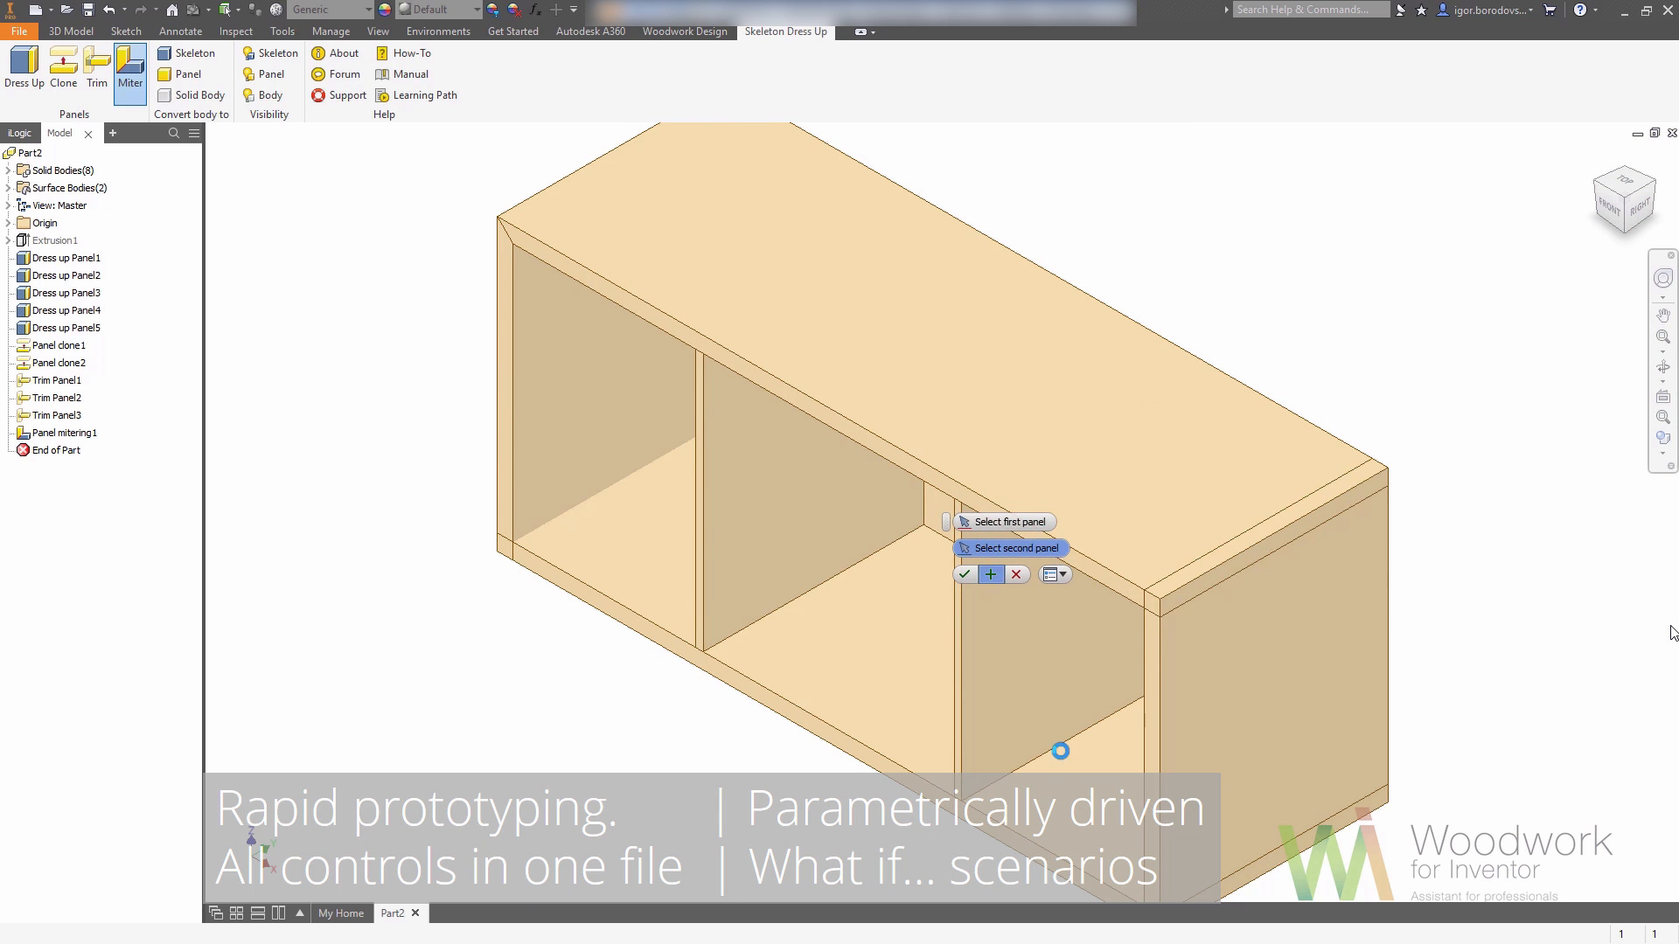
left_click(1153, 649)
left_click(1098, 813)
left_click(988, 574)
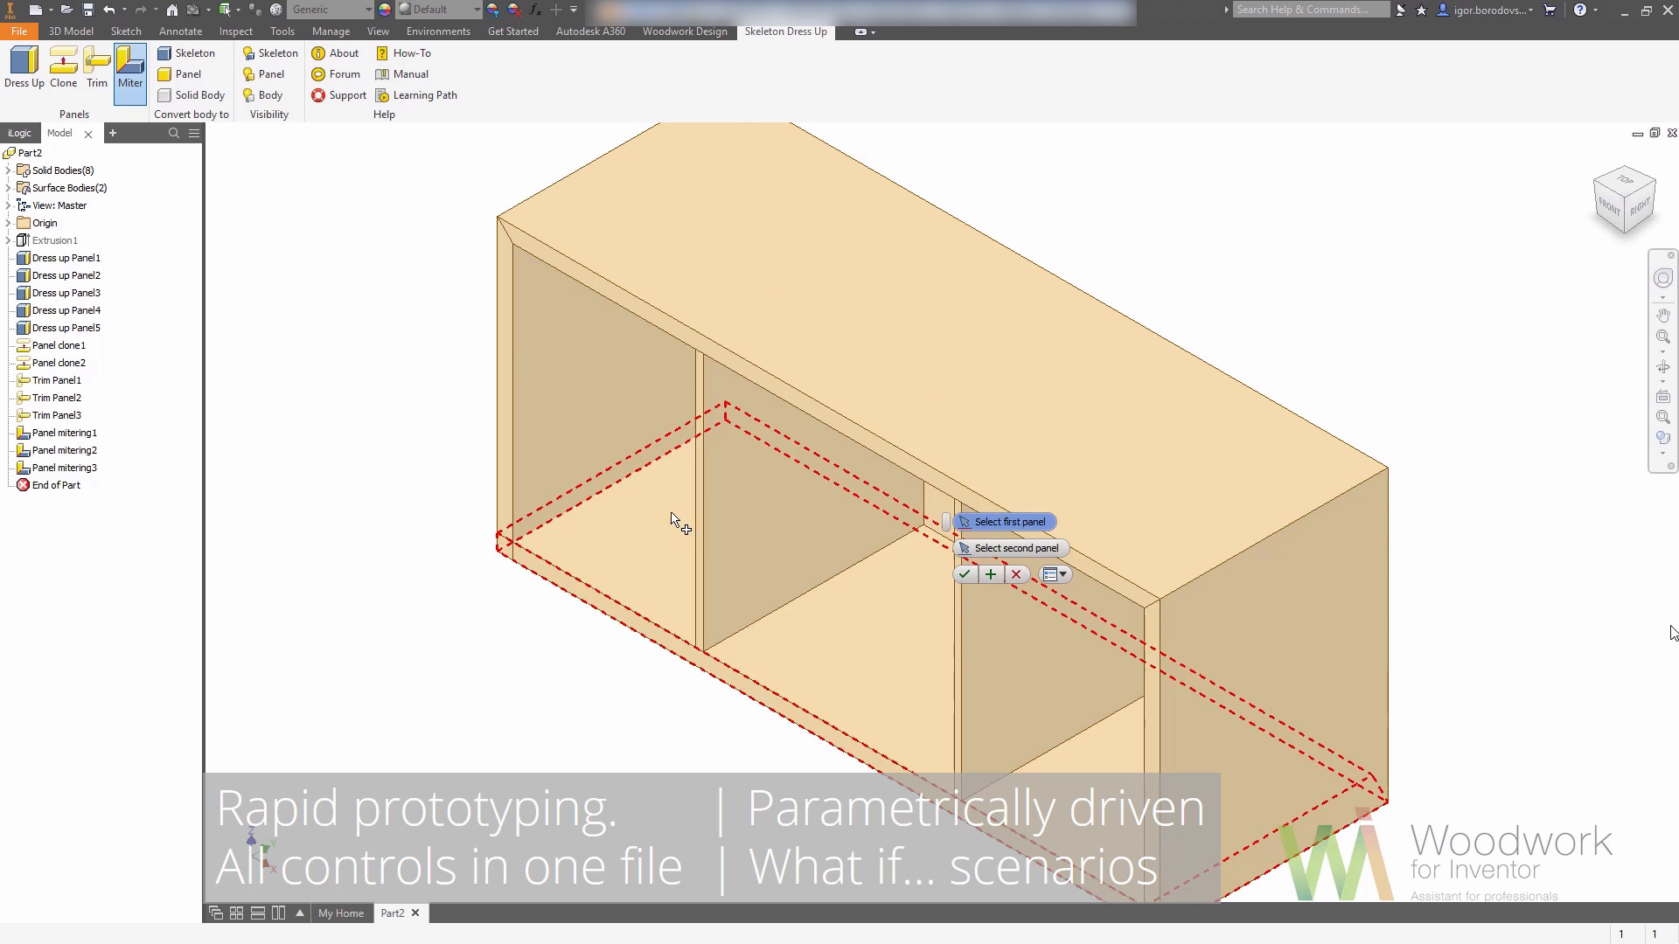
left_click(589, 463)
left_click(651, 535)
left_click(967, 578)
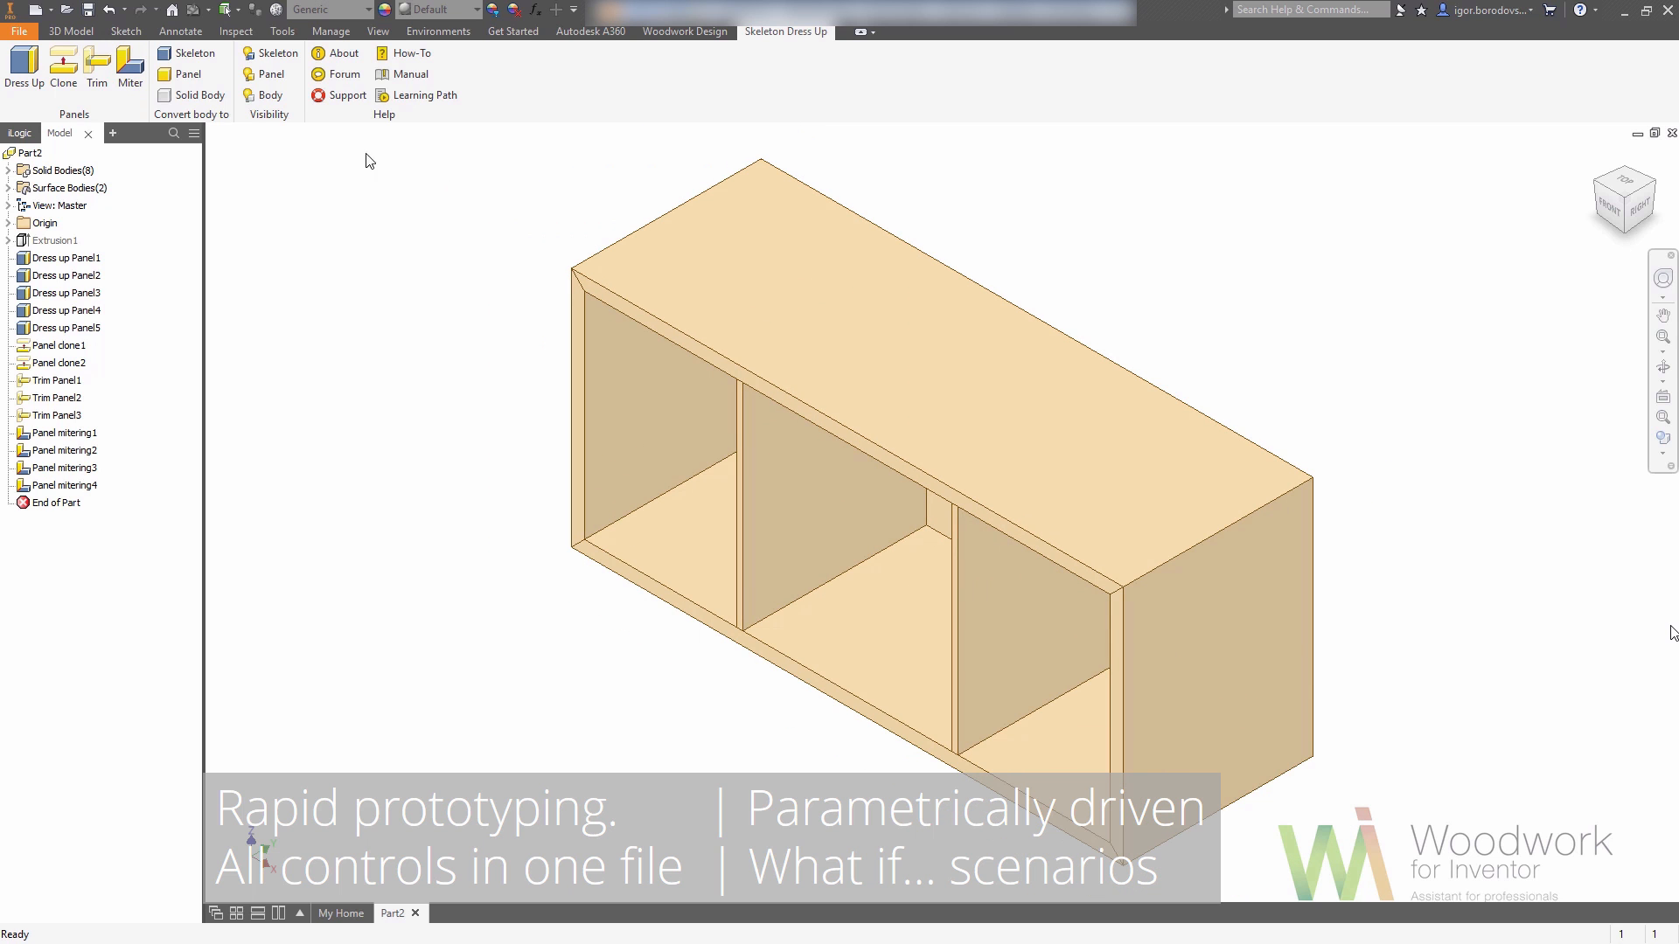
- Move the left spacer's front face inward with Direct Edit by -Other_Panels-2
left_click(58, 31)
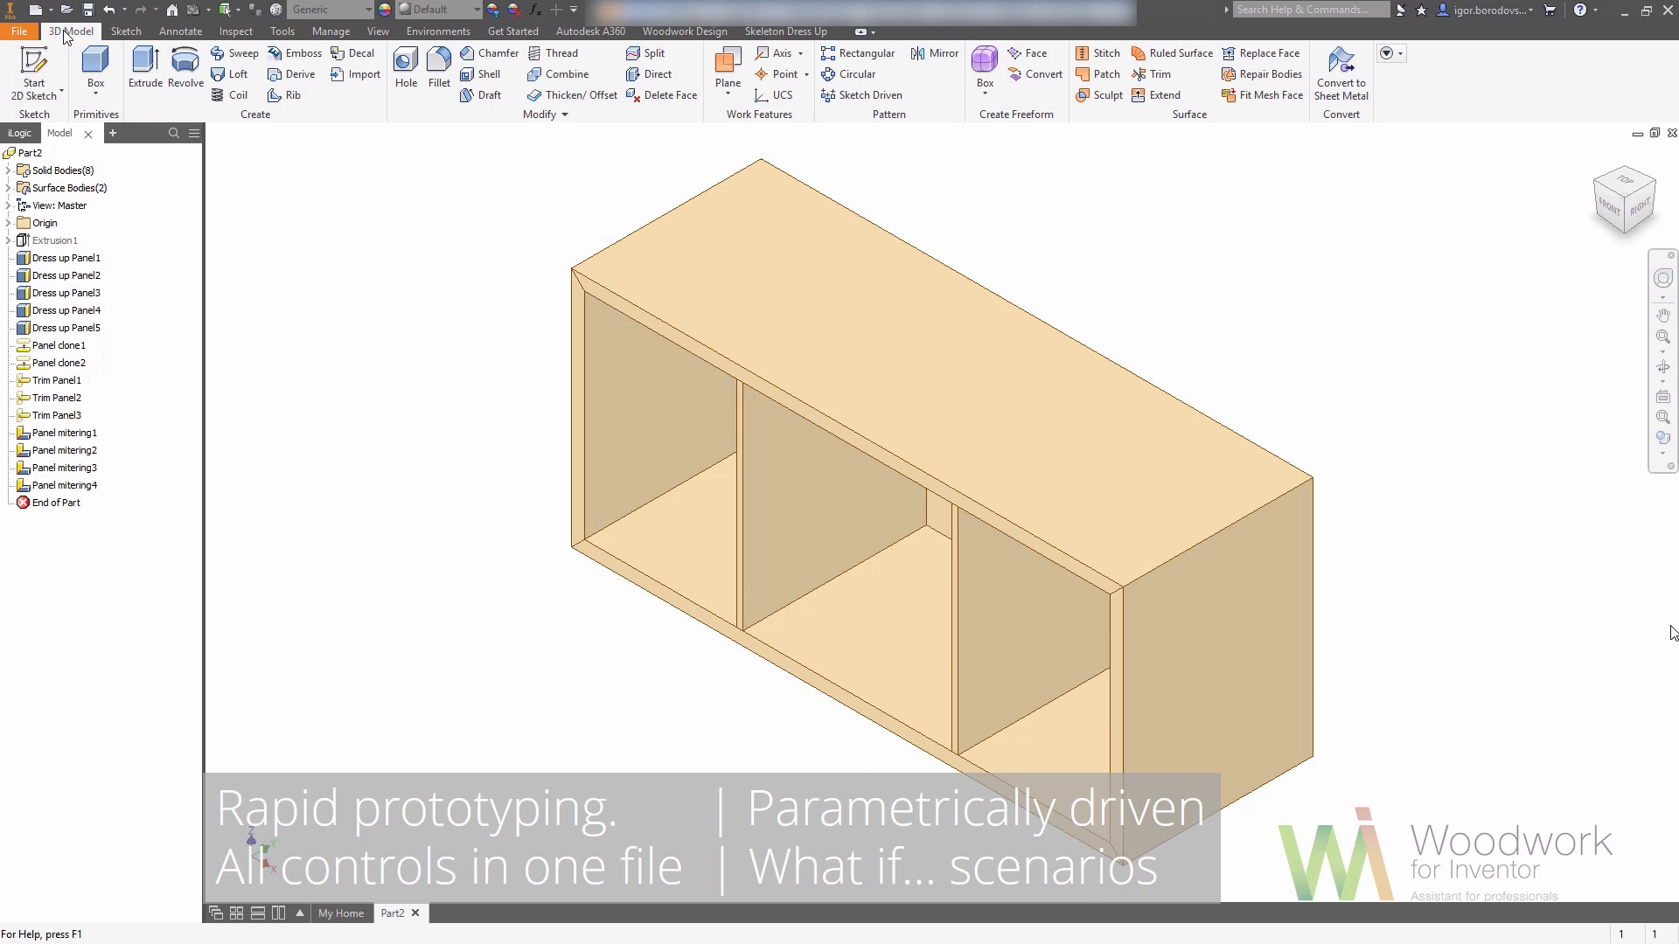
left_click(651, 74)
scroll(743, 490, "up", 4)
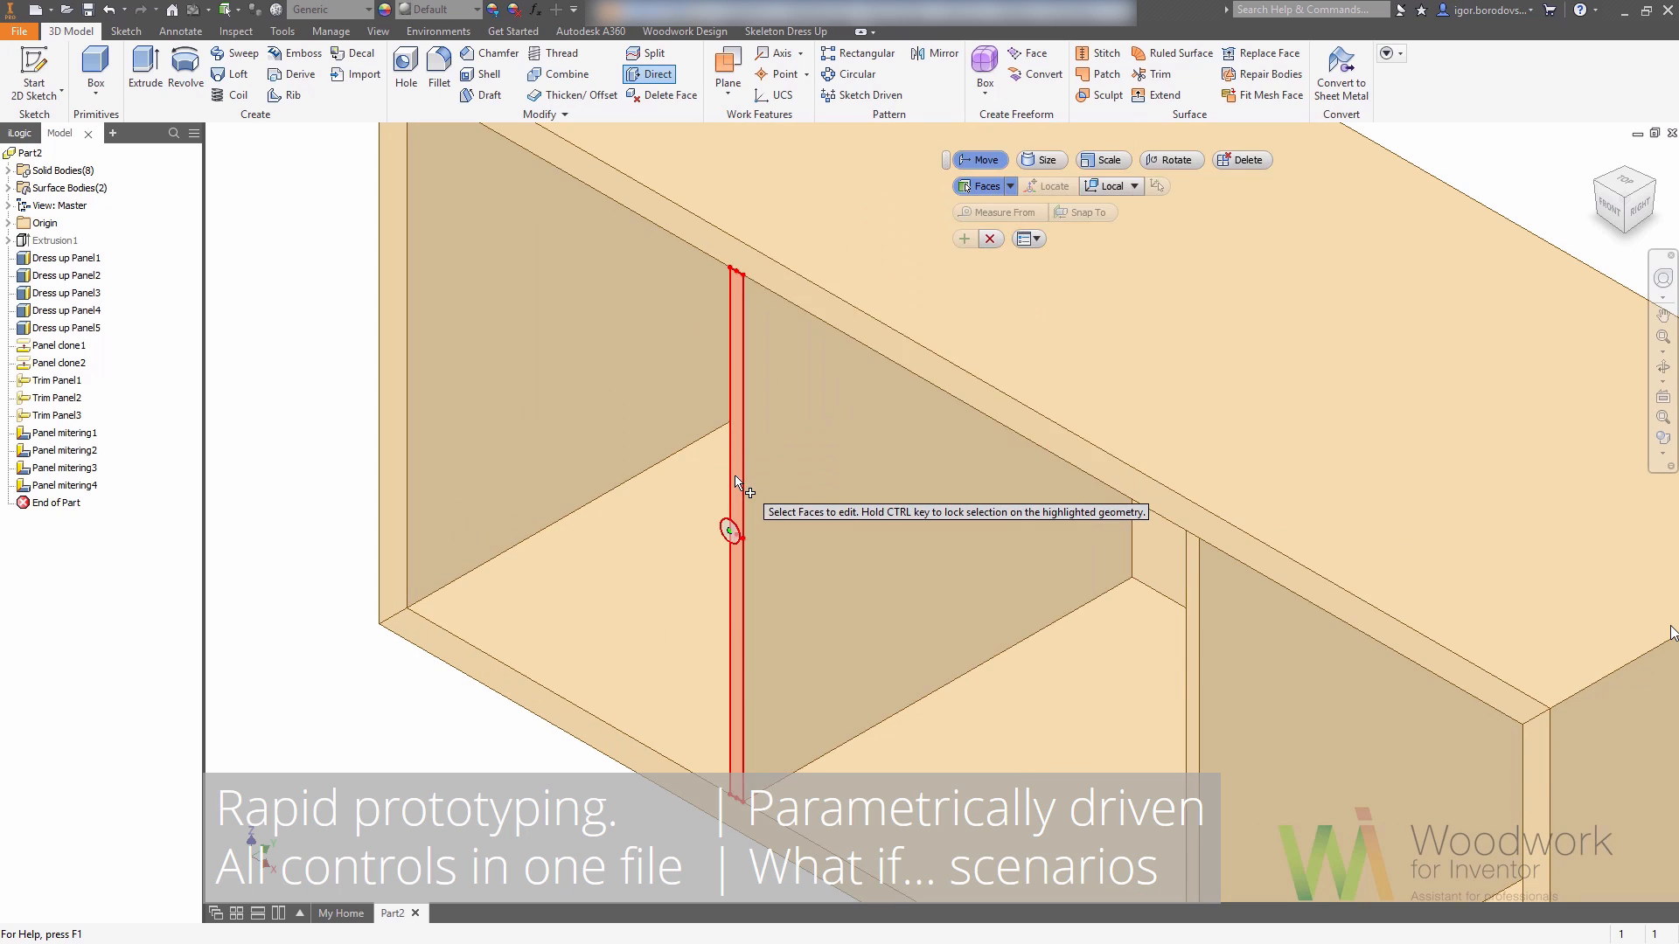
left_click(735, 477)
left_click(706, 543)
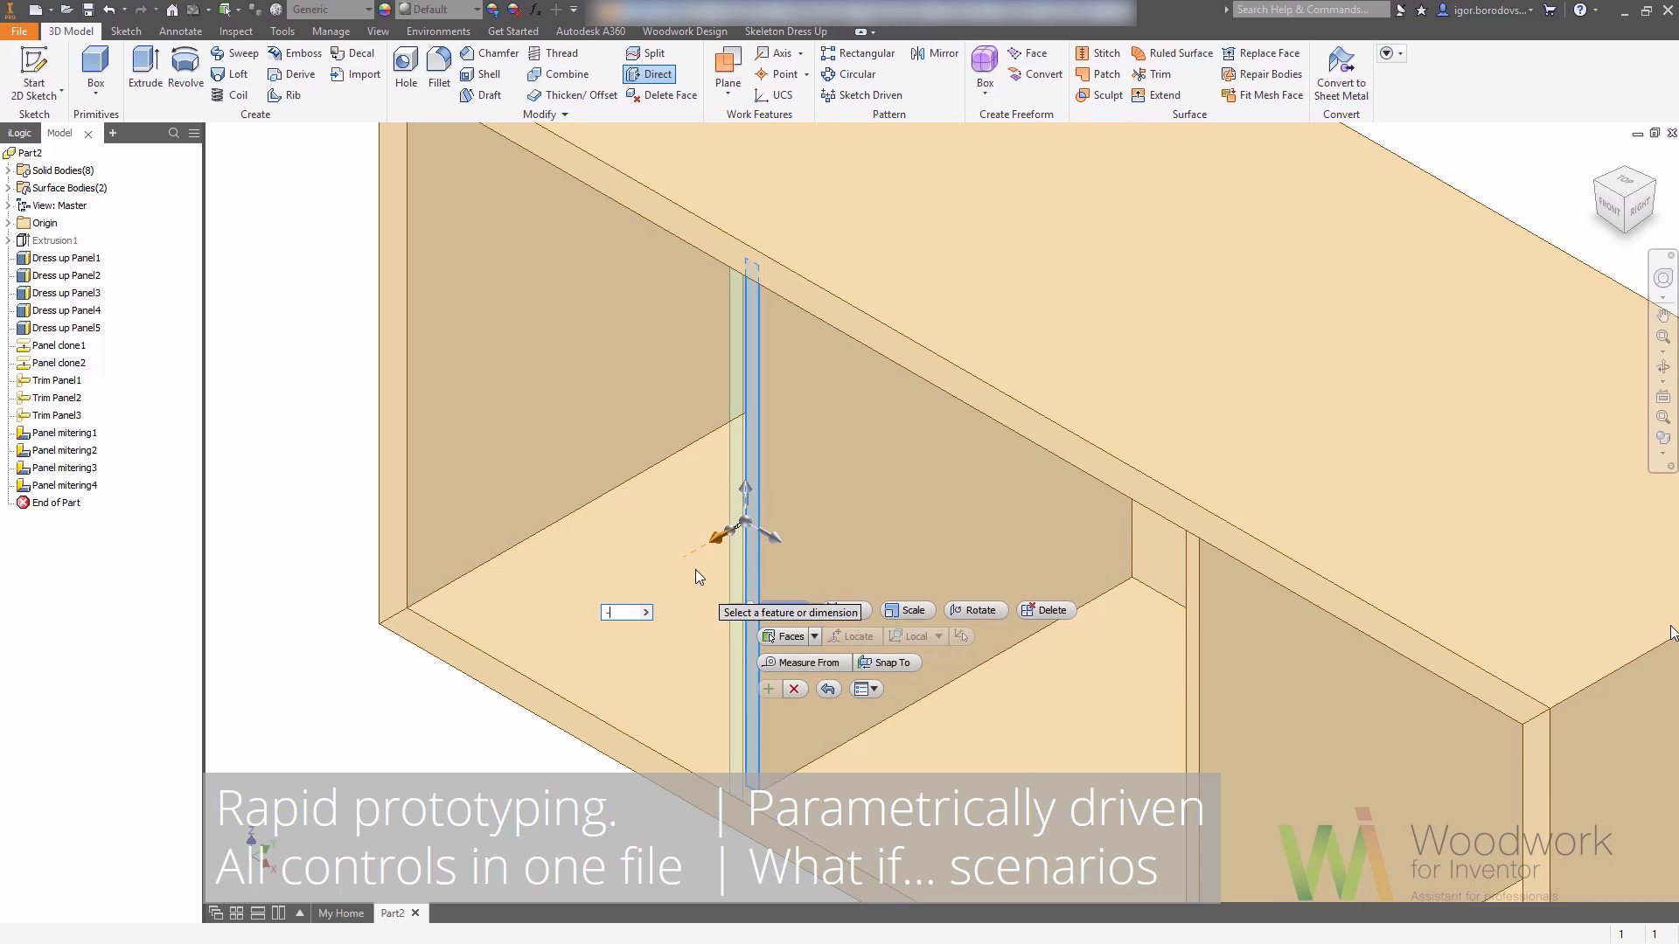
left_click(647, 612)
left_click(657, 616)
left_click(654, 679)
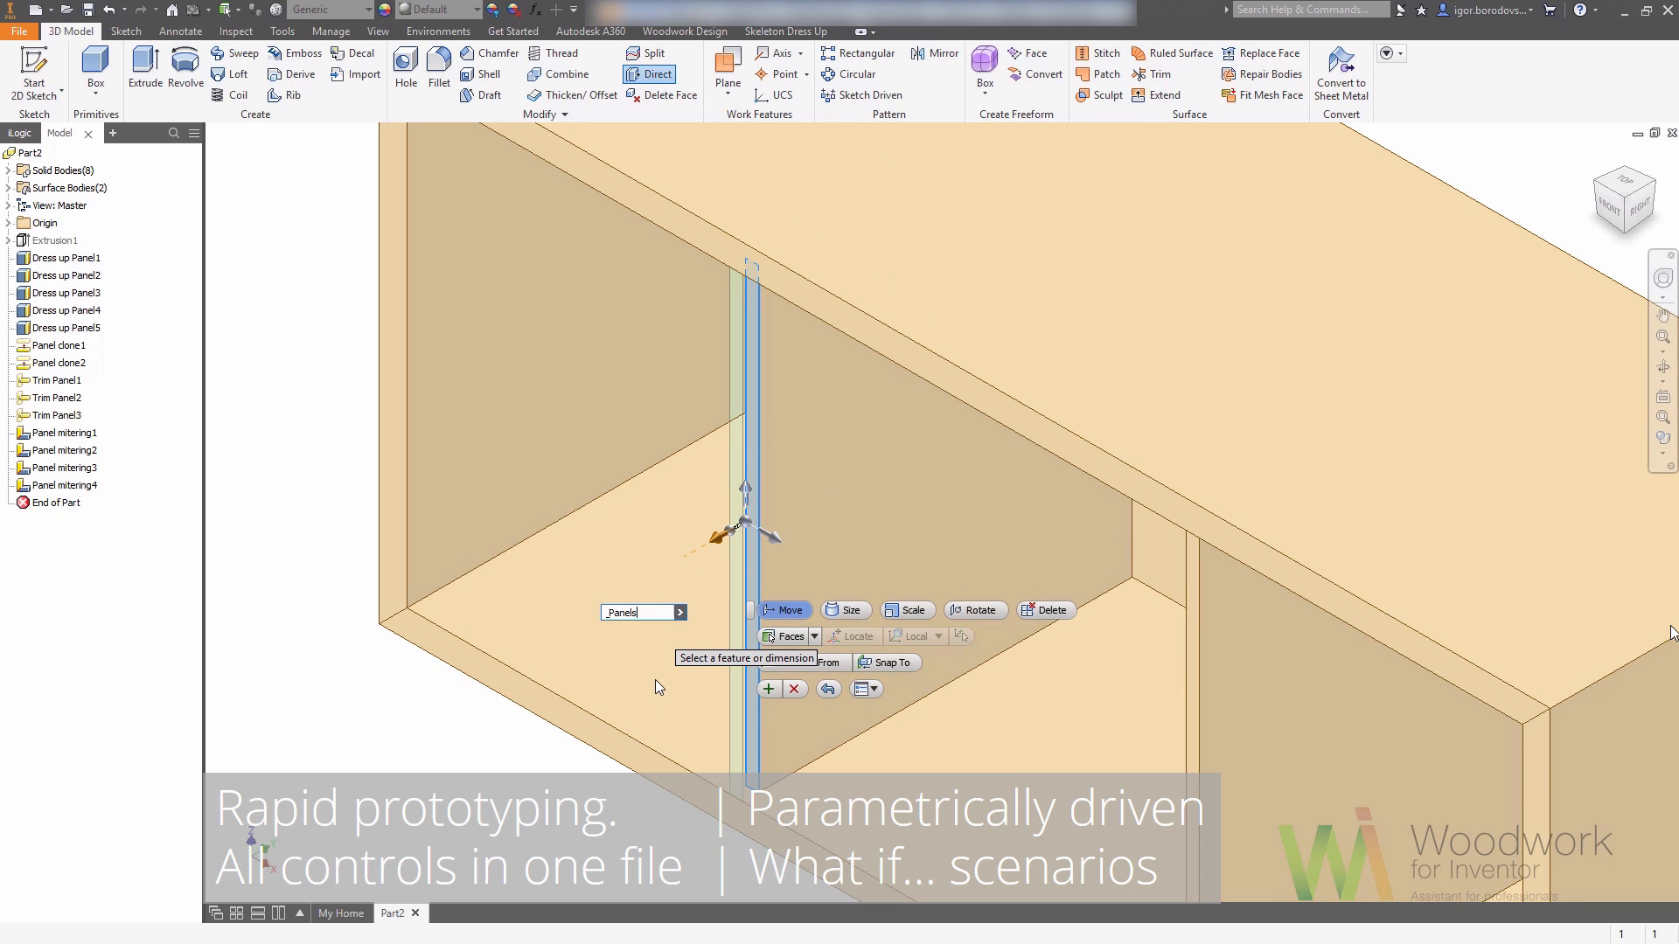
type("-2")
scroll(671, 613, "down", 3)
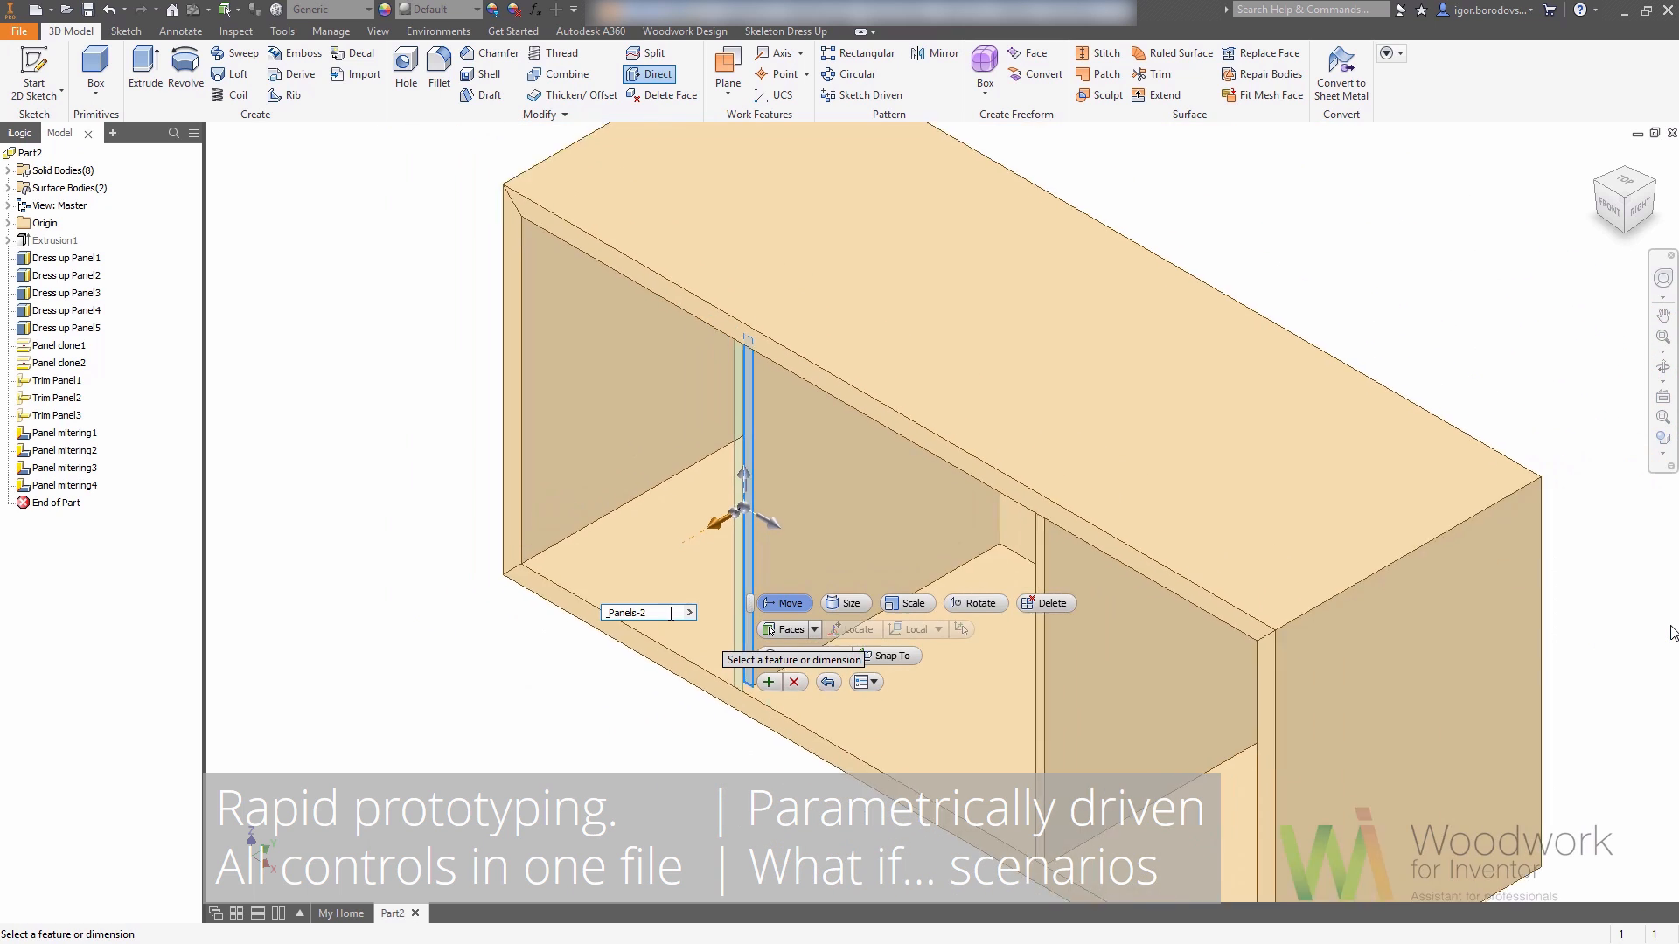
left_click(769, 682)
- Move the right spacer's front face inward, snapping it flush with the left spacer's front face
scroll(944, 630, "up", 3)
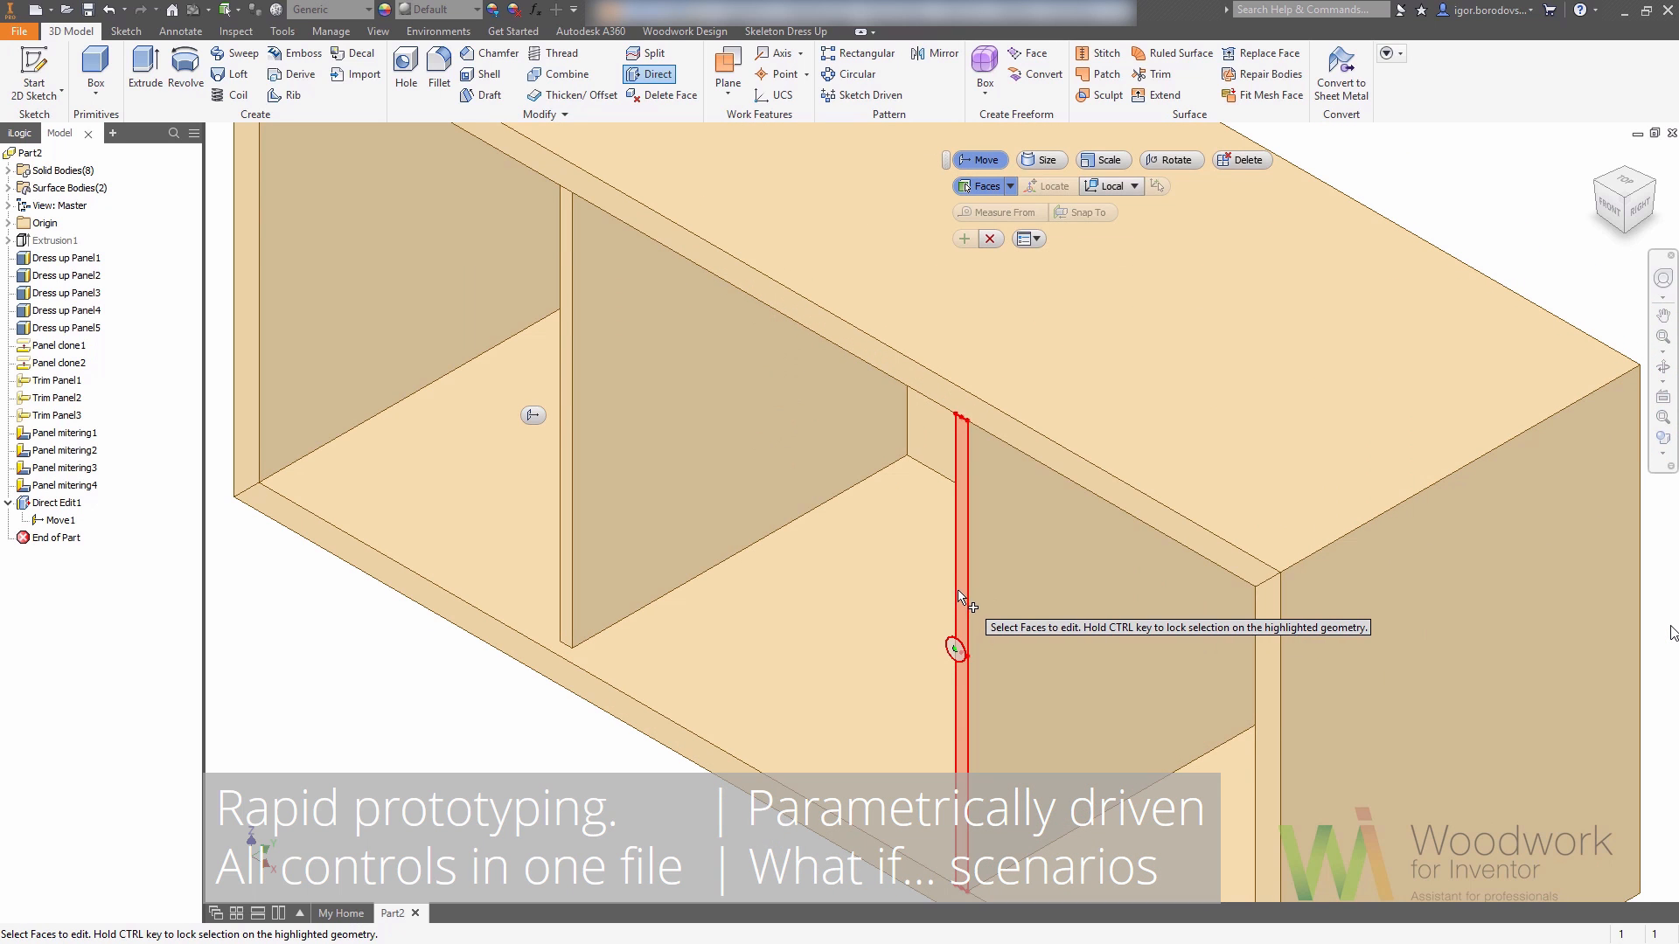
left_click(958, 612)
left_click_drag(931, 663, 1010, 612)
left_click(1163, 752)
left_click(565, 511)
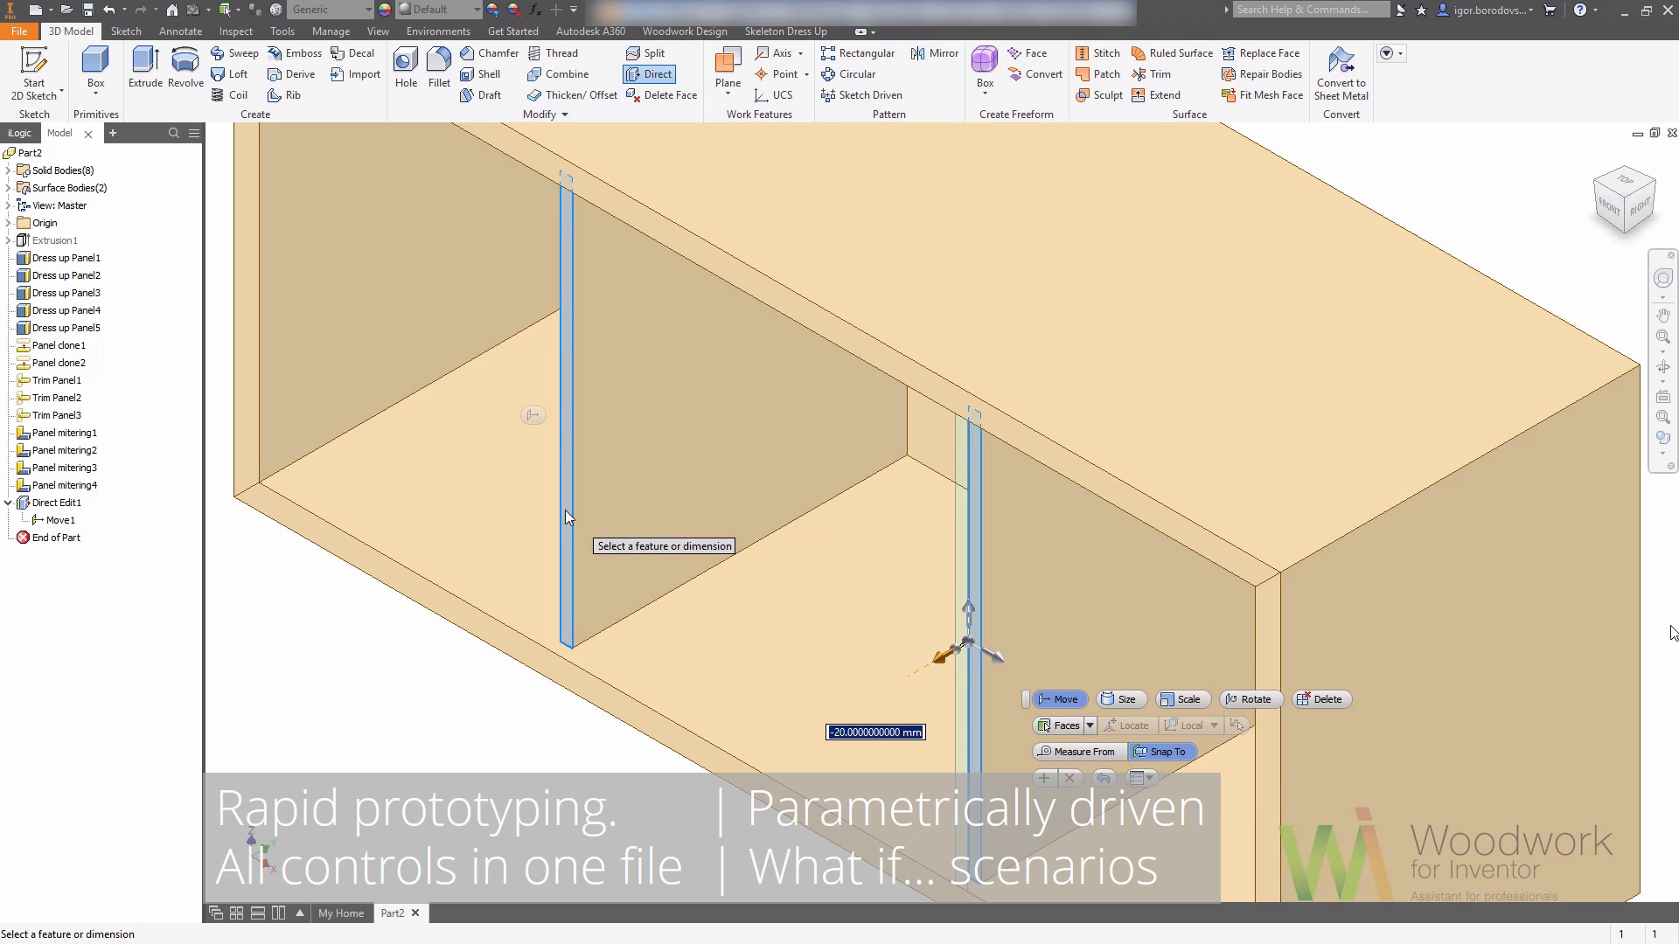
left_click(1043, 777)
scroll(1006, 760, "down", 4)
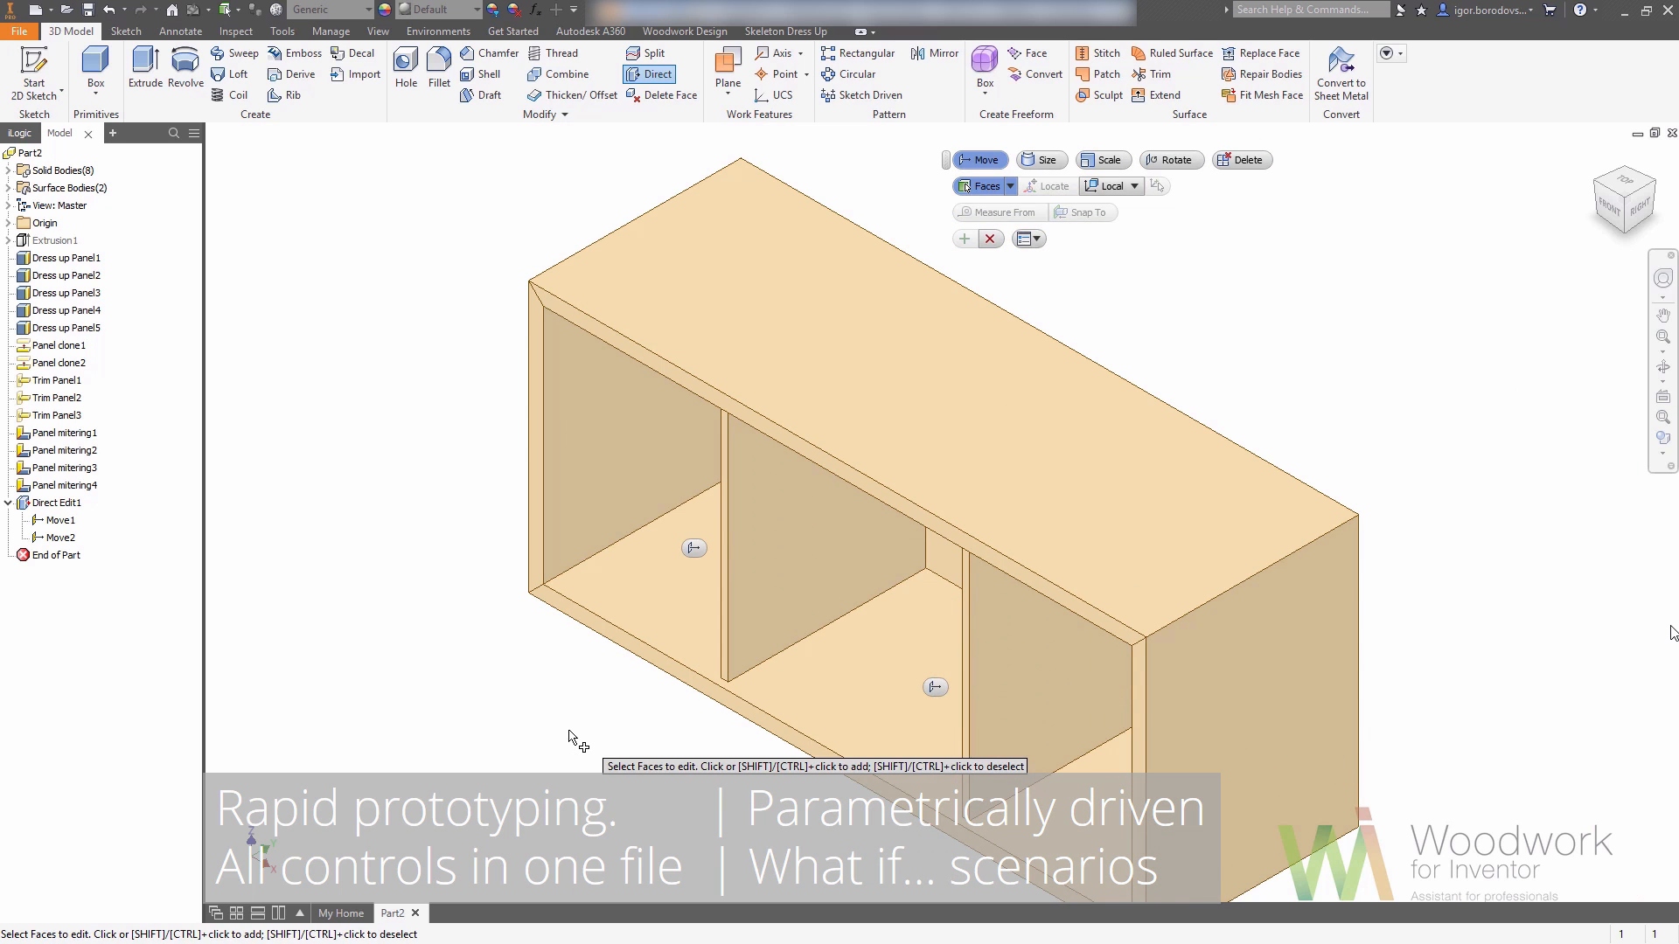
- Show the Box skeleton solid and start a new sketch on its front face
left_click(8, 171)
right_click(38, 187)
left_click(77, 270)
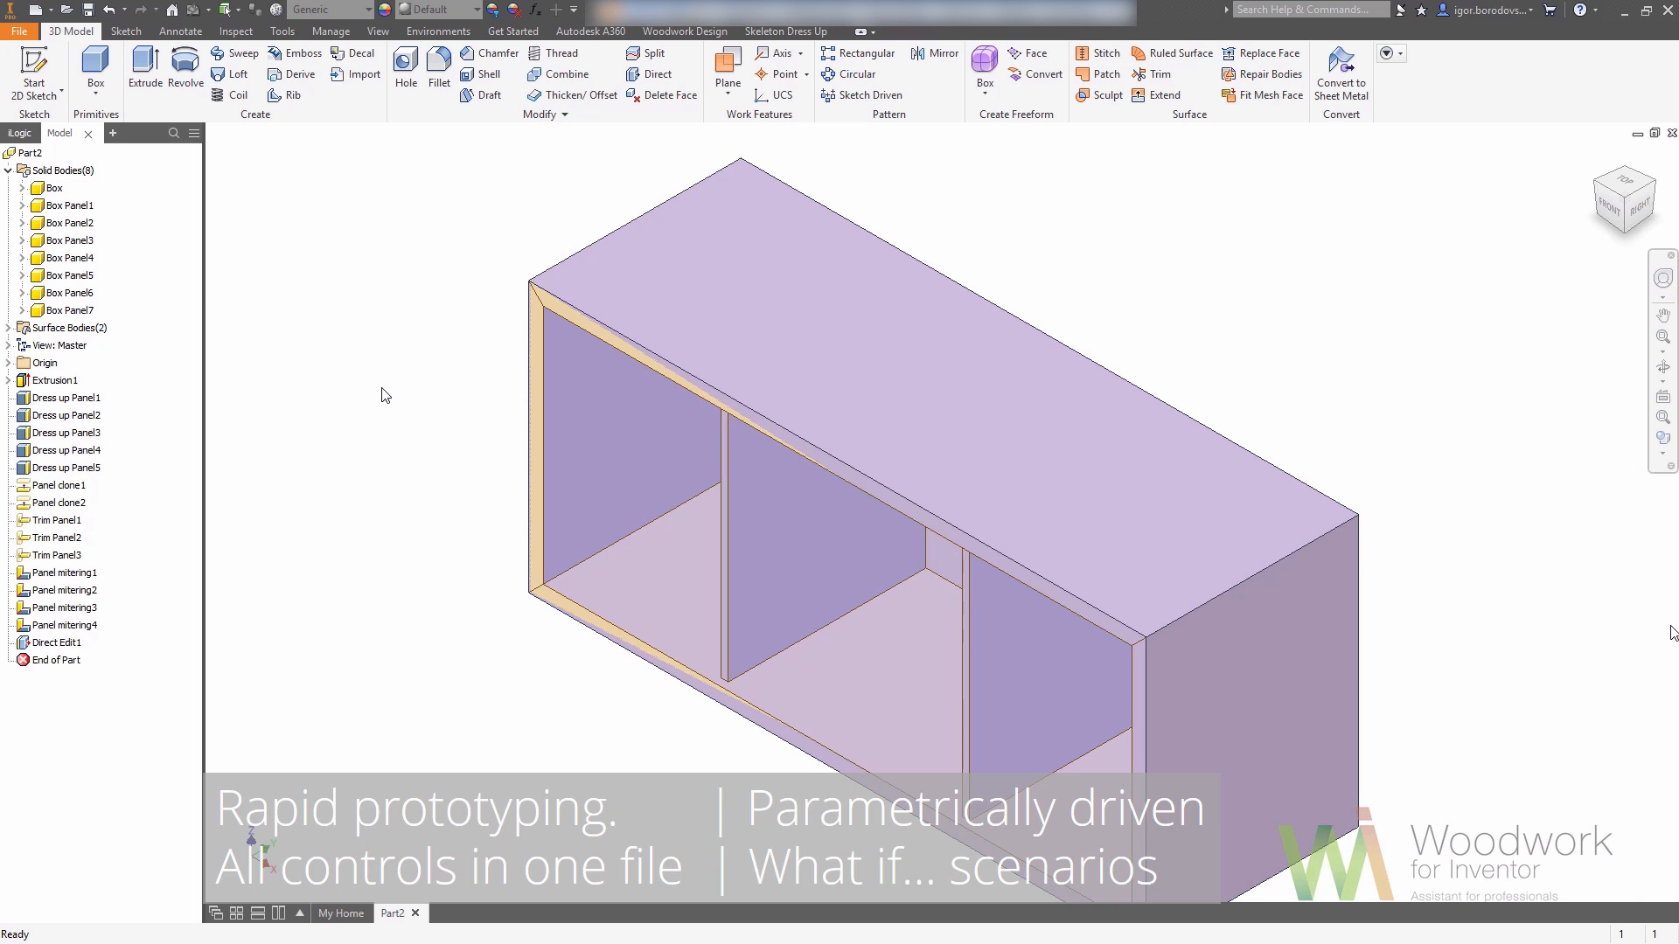
left_click(590, 425)
left_click(690, 409)
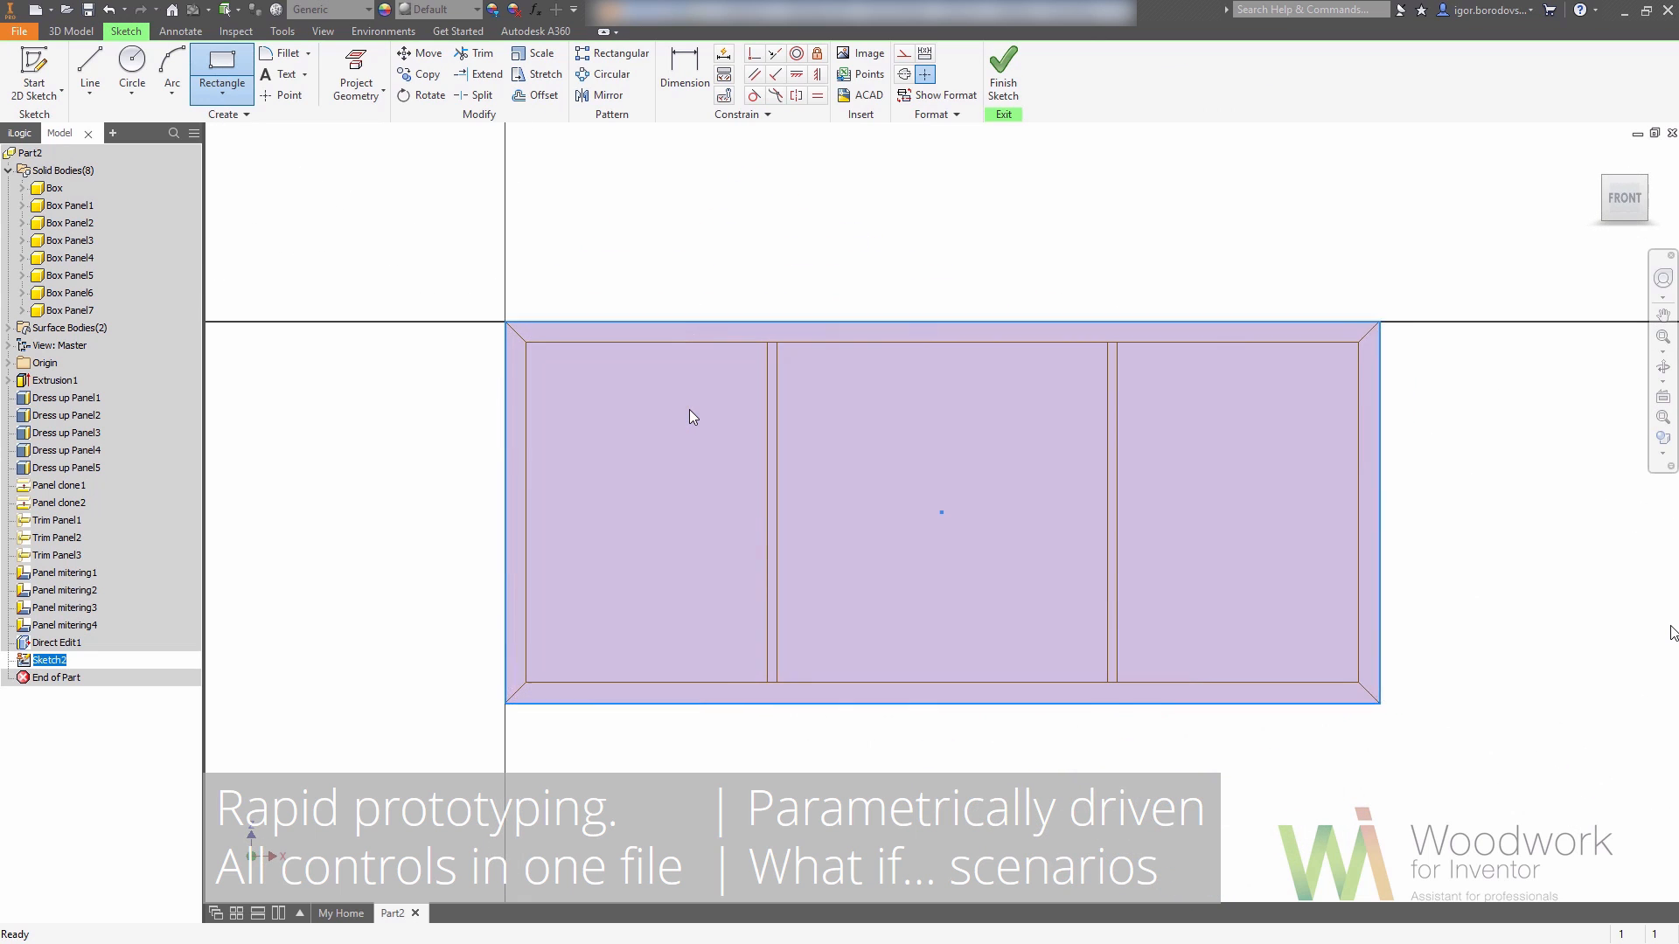
- Project the carcase frame and left spacer outlines into the sketch and convert all projected lines to construction
left_click(354, 76)
scroll(770, 385, "up", 3)
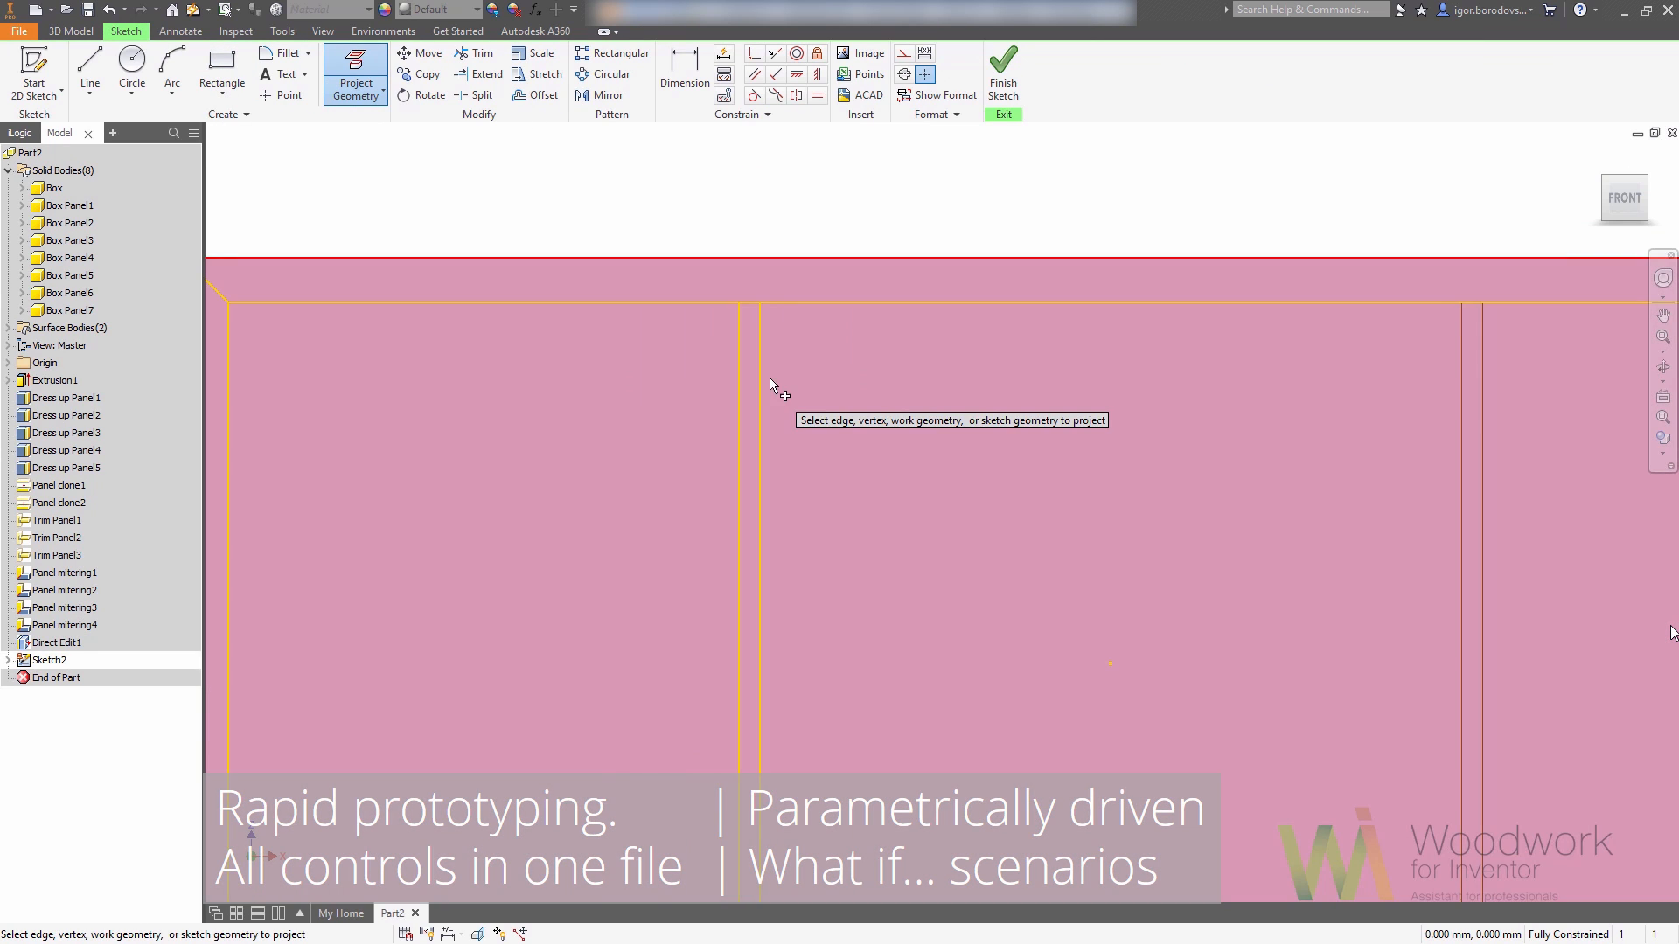
left_click(770, 385)
scroll(770, 385, "down", 3)
key("Escape")
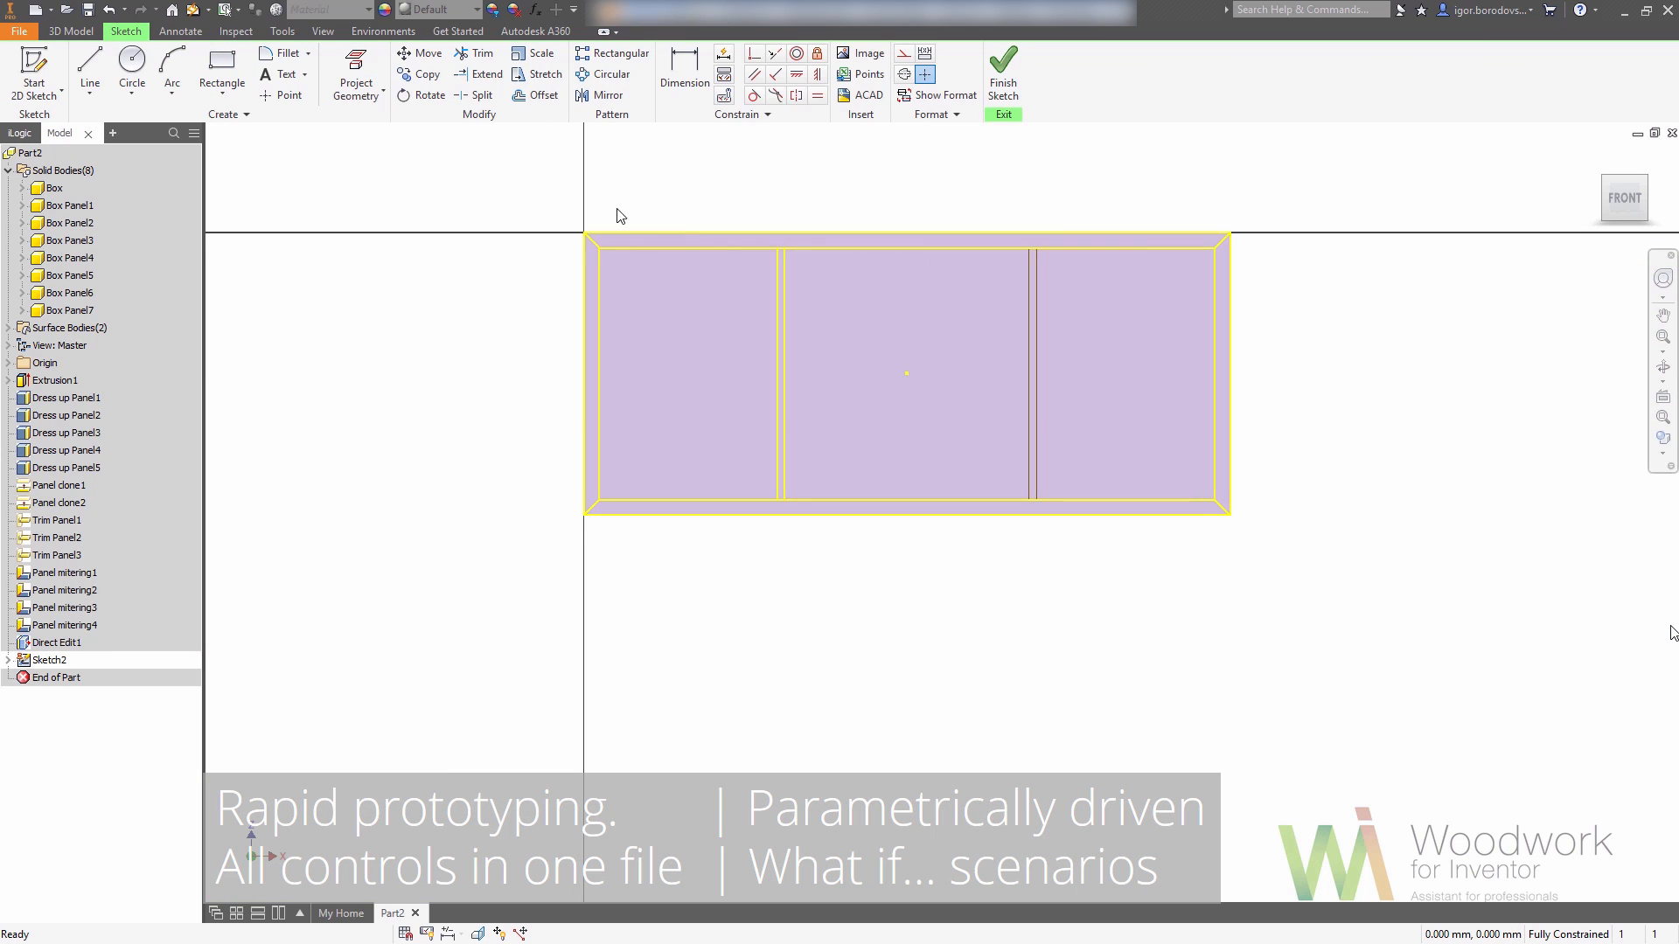
left_click_drag(528, 192, 1380, 703)
right_click(1370, 691)
left_click(1399, 694)
- Draw a rectangle from the left opening's upper inner corner to the left spacer's bottom midpoint and finish the sketch
right_click(759, 612)
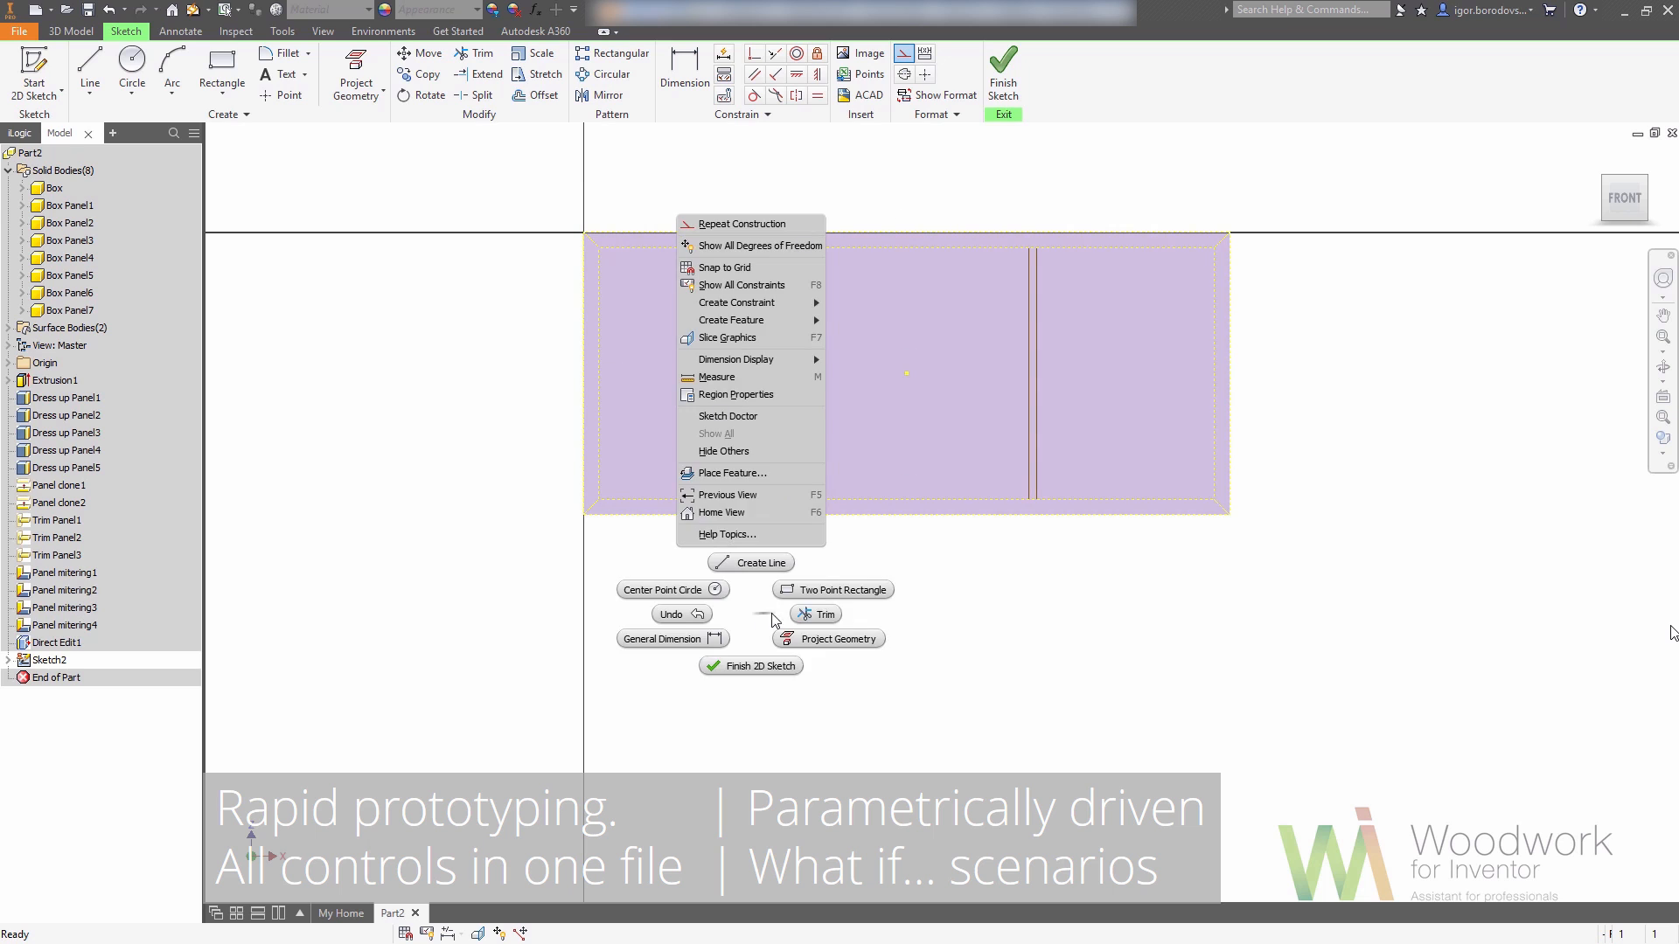
left_click(879, 590)
scroll(619, 242, "up", 3)
left_click(577, 250)
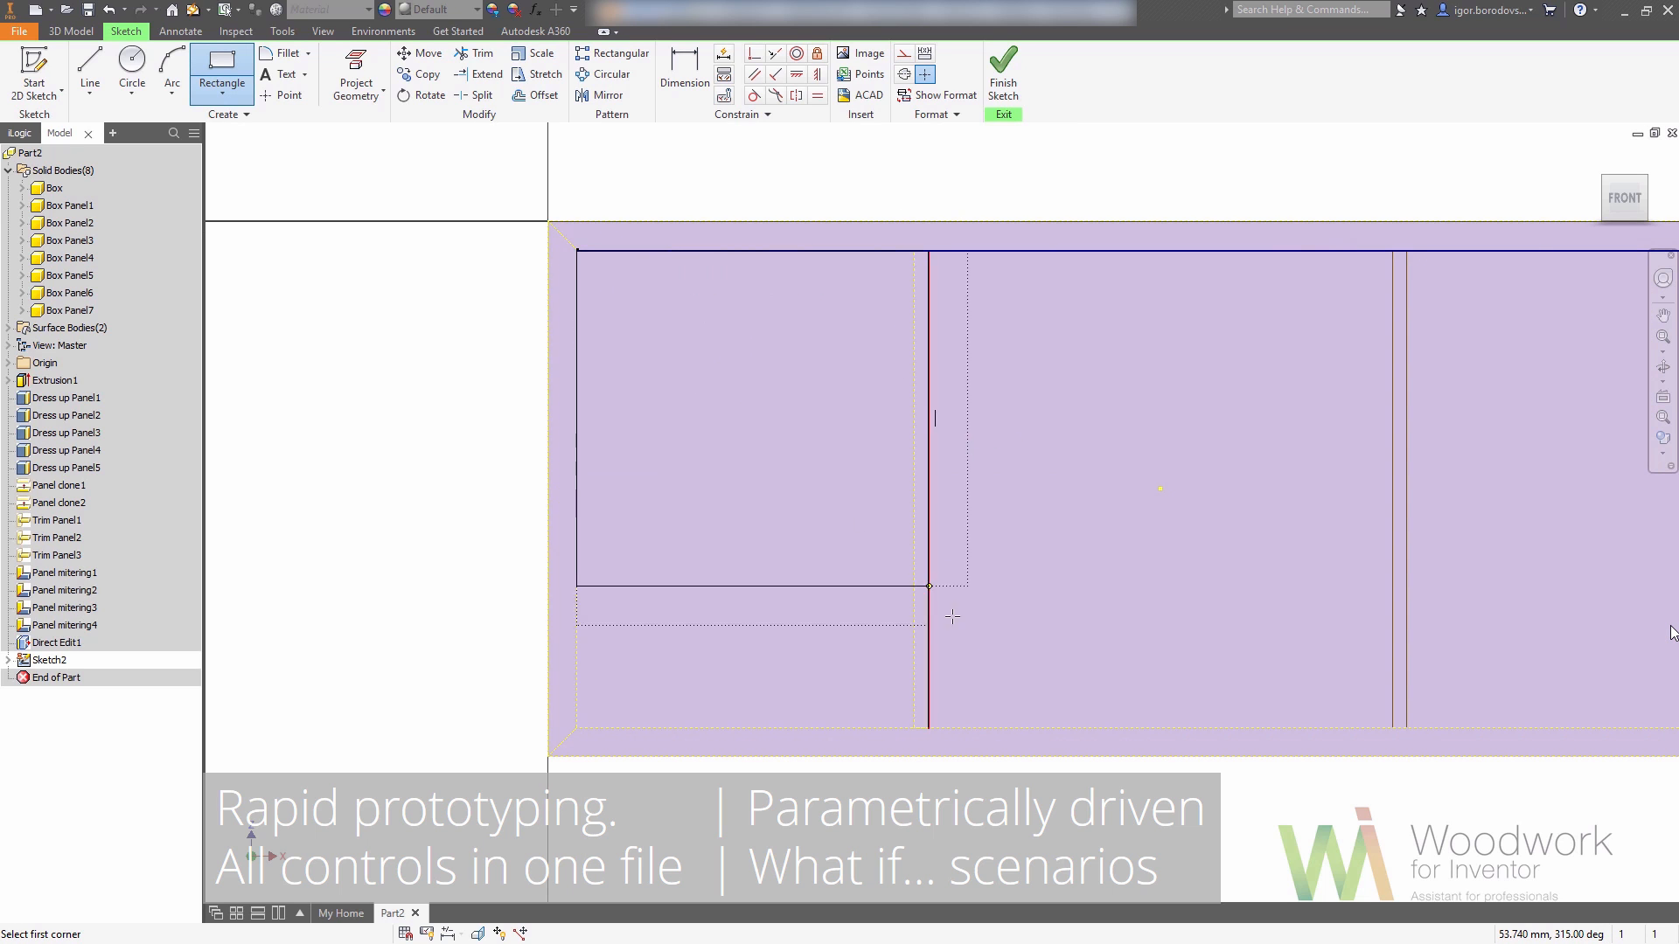
scroll(934, 604, "up", 4)
left_click(890, 761)
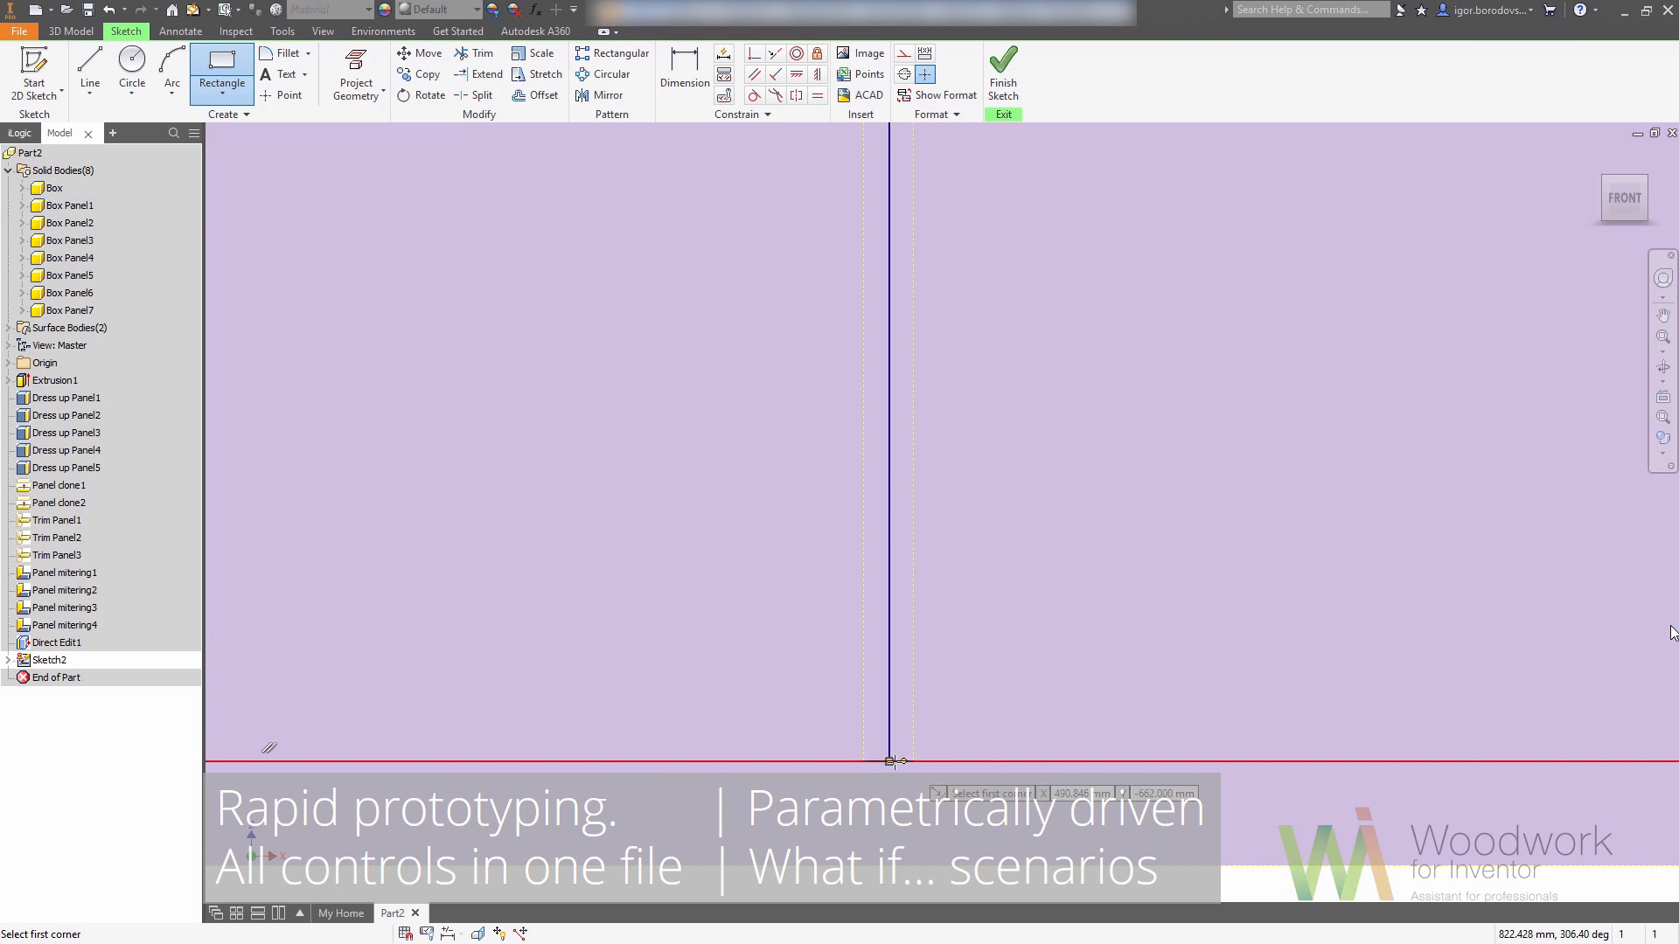
key("Escape")
scroll(981, 699, "down", 3)
scroll(992, 673, "down", 4)
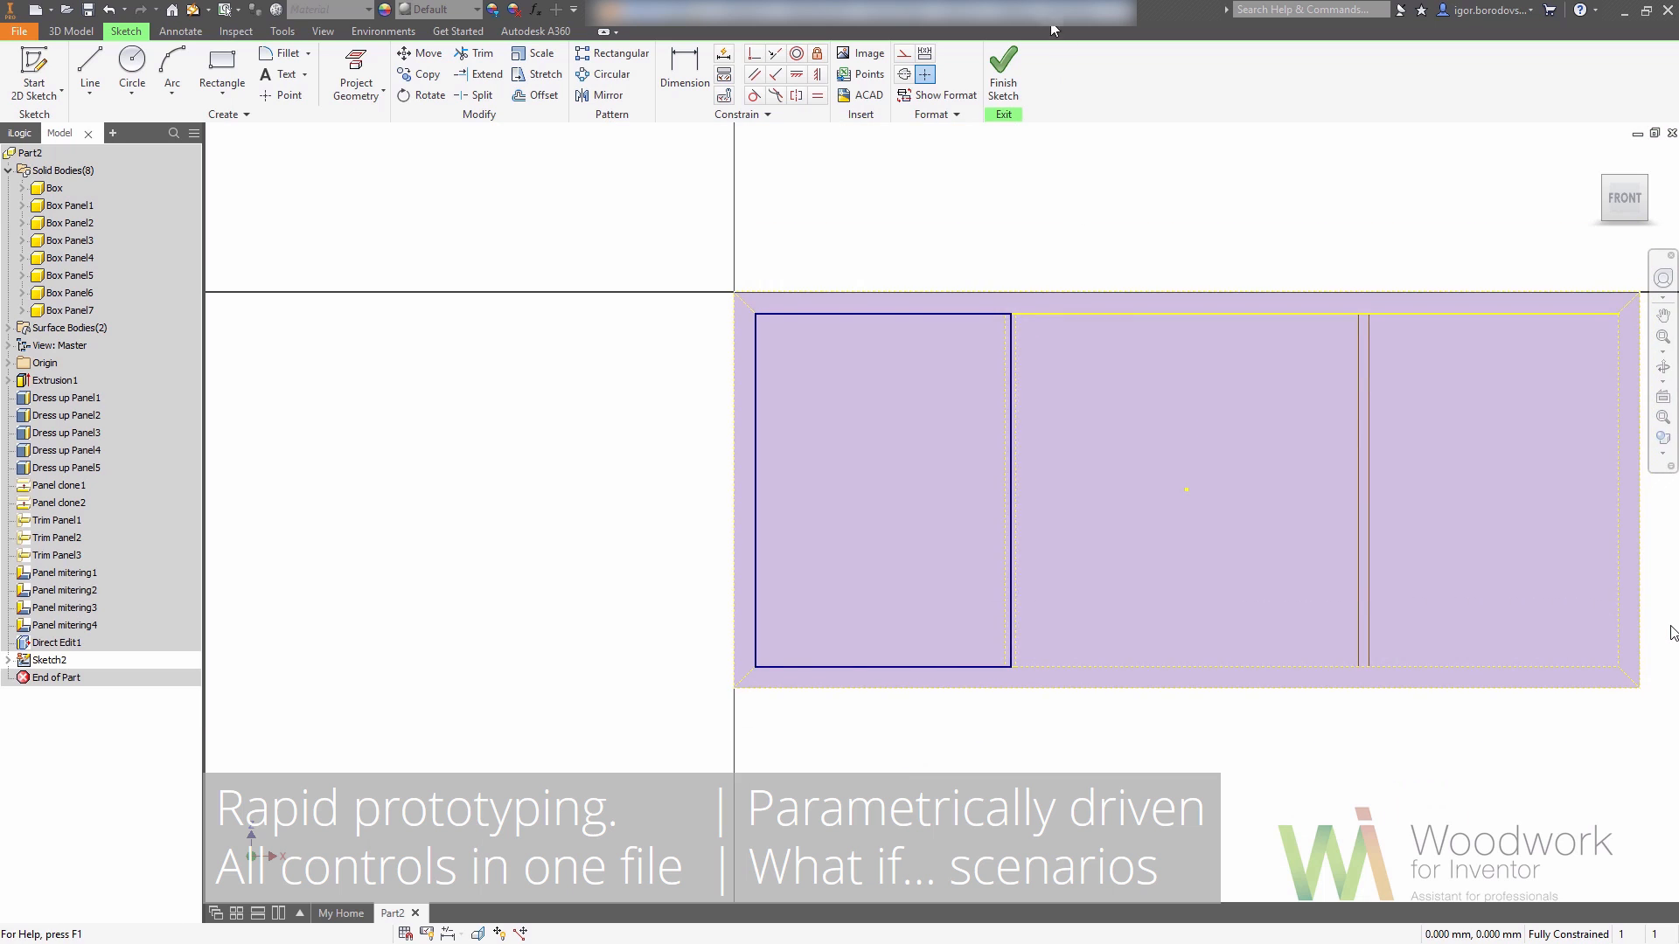
left_click(1003, 75)
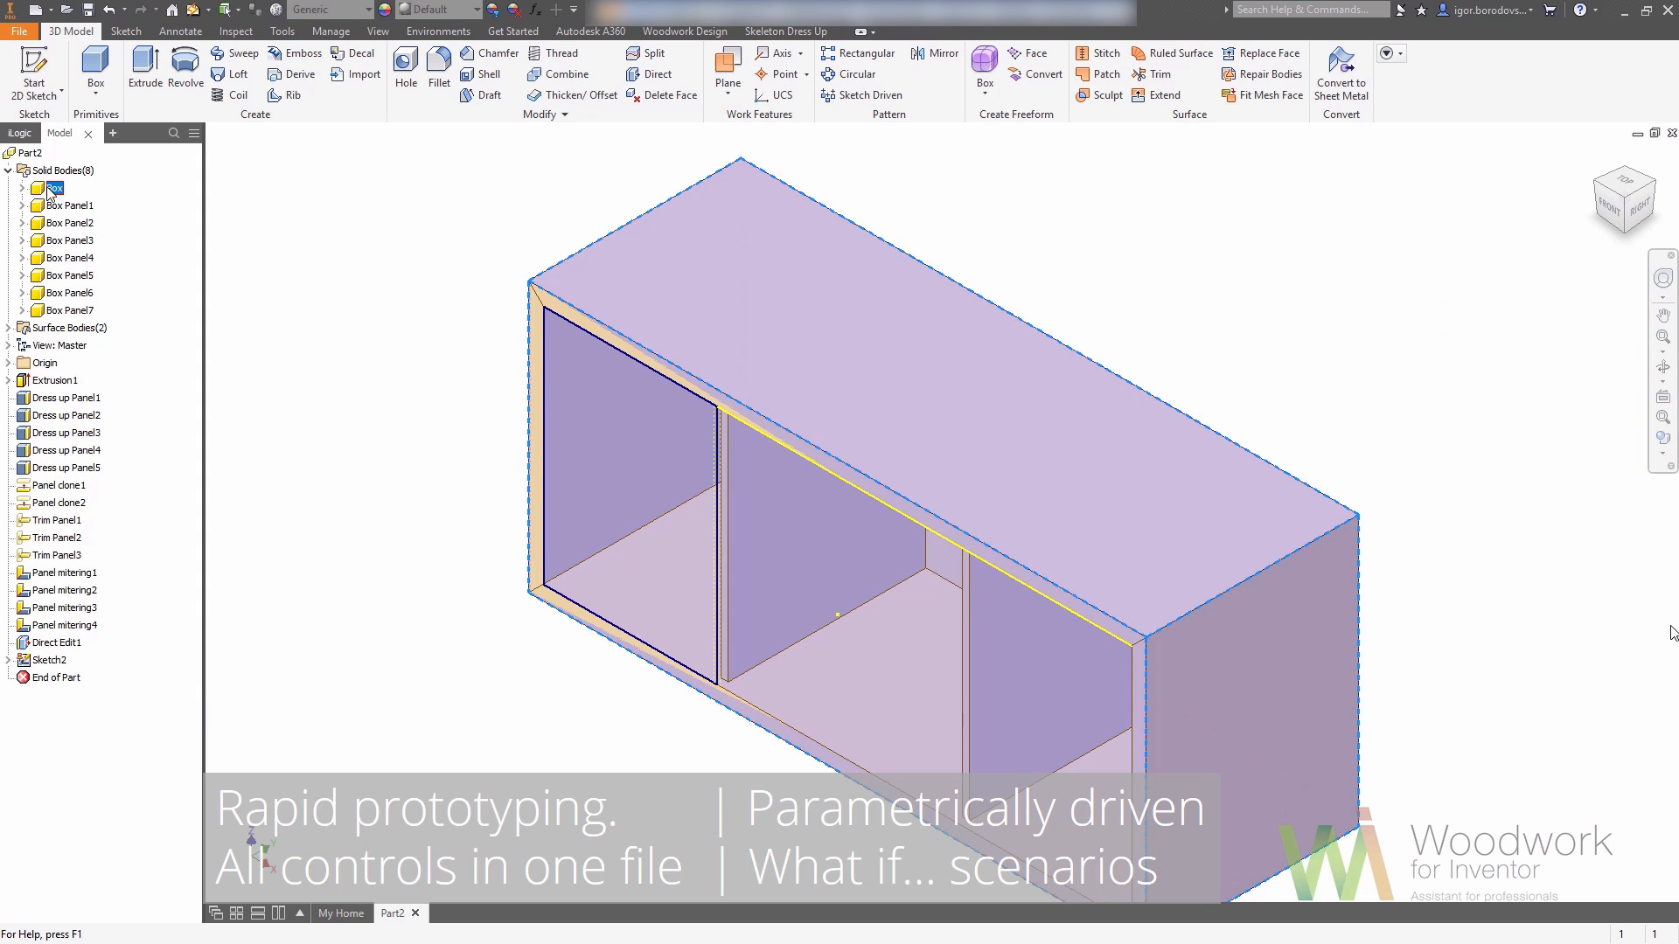
- Hide the Box skeleton and extrude the left opening's rectangle inward by Other_Panels as a new solid
right_click(50, 191)
left_click(143, 292)
left_click(145, 77)
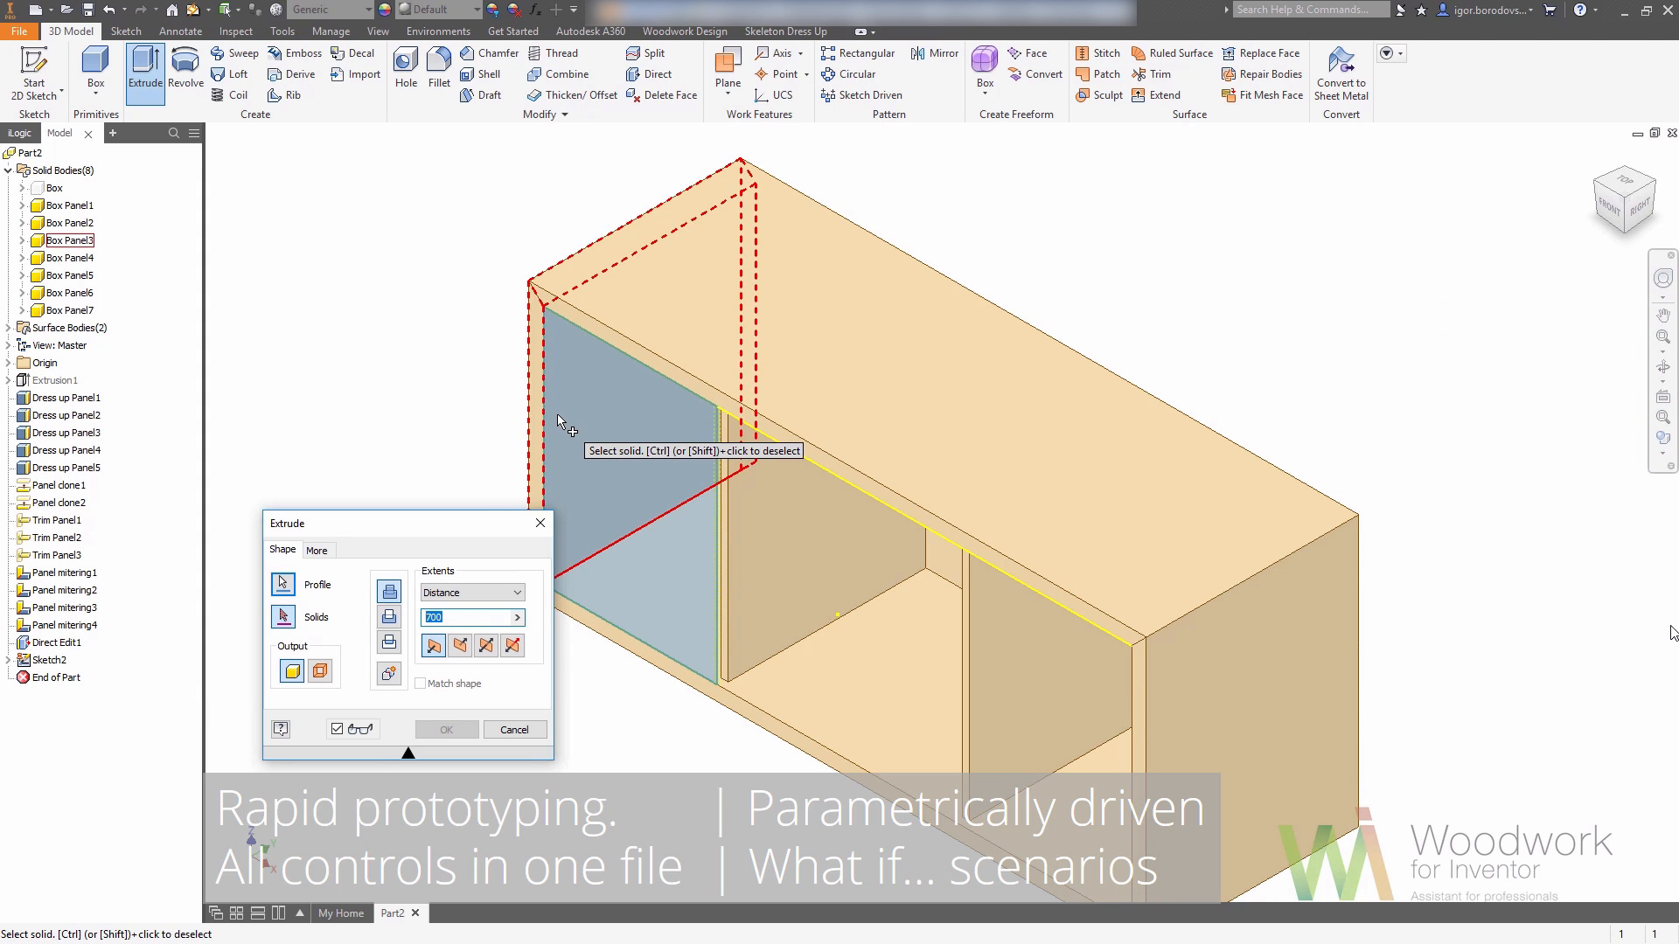
left_click(518, 618)
mouse_move(556, 662)
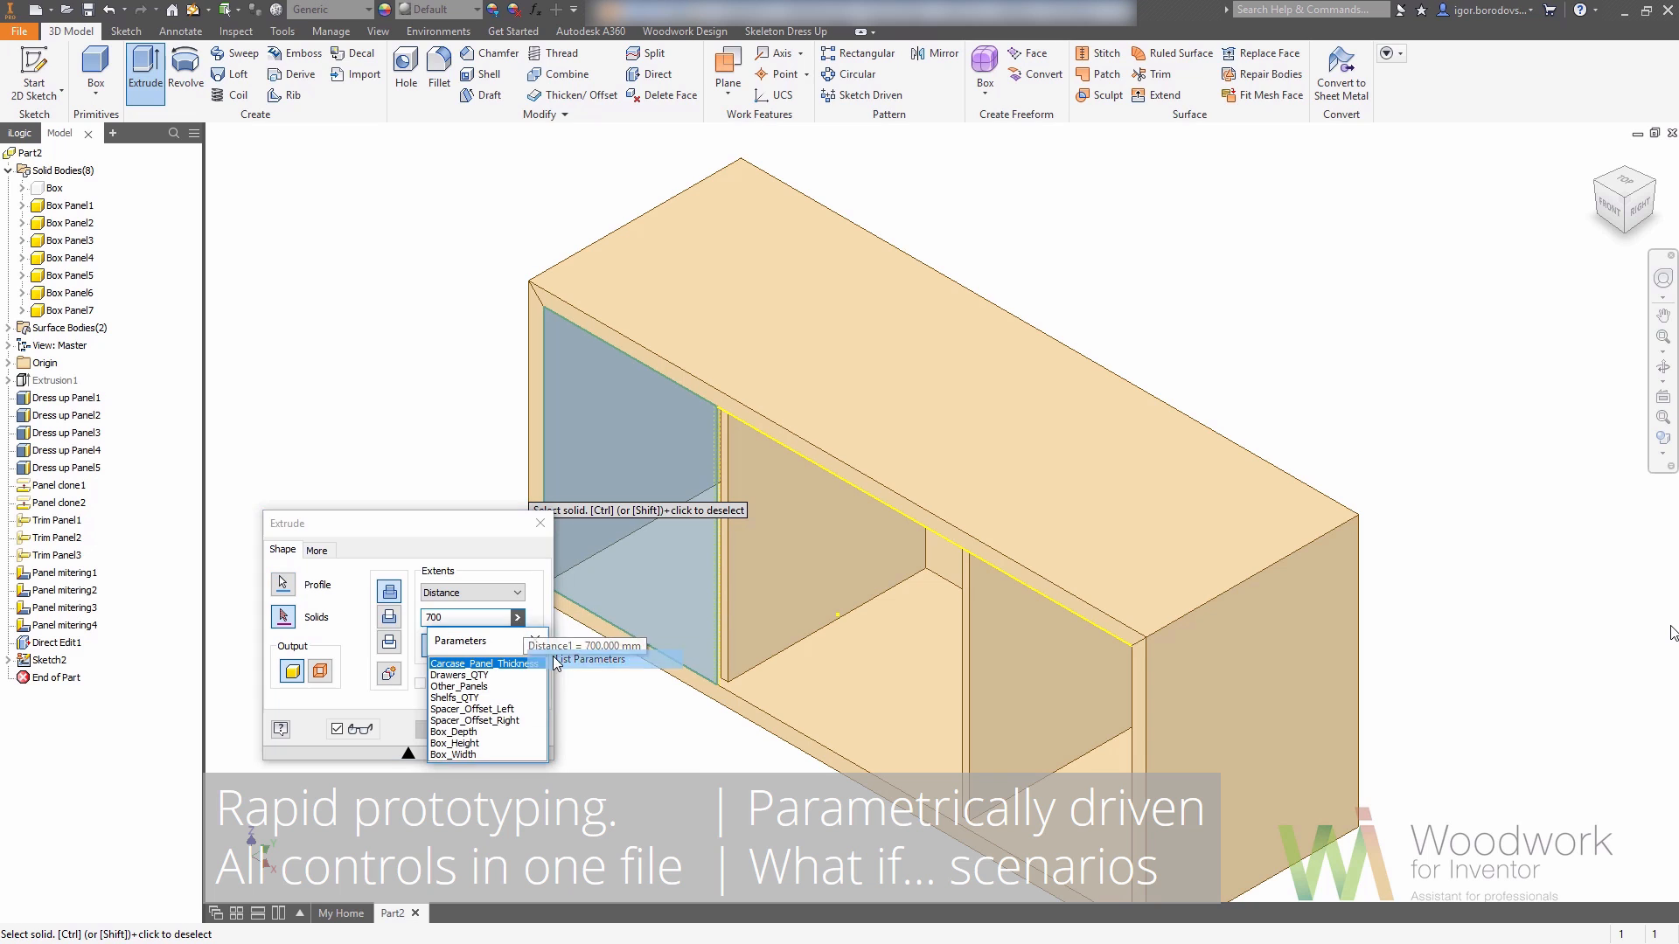
left_click(511, 687)
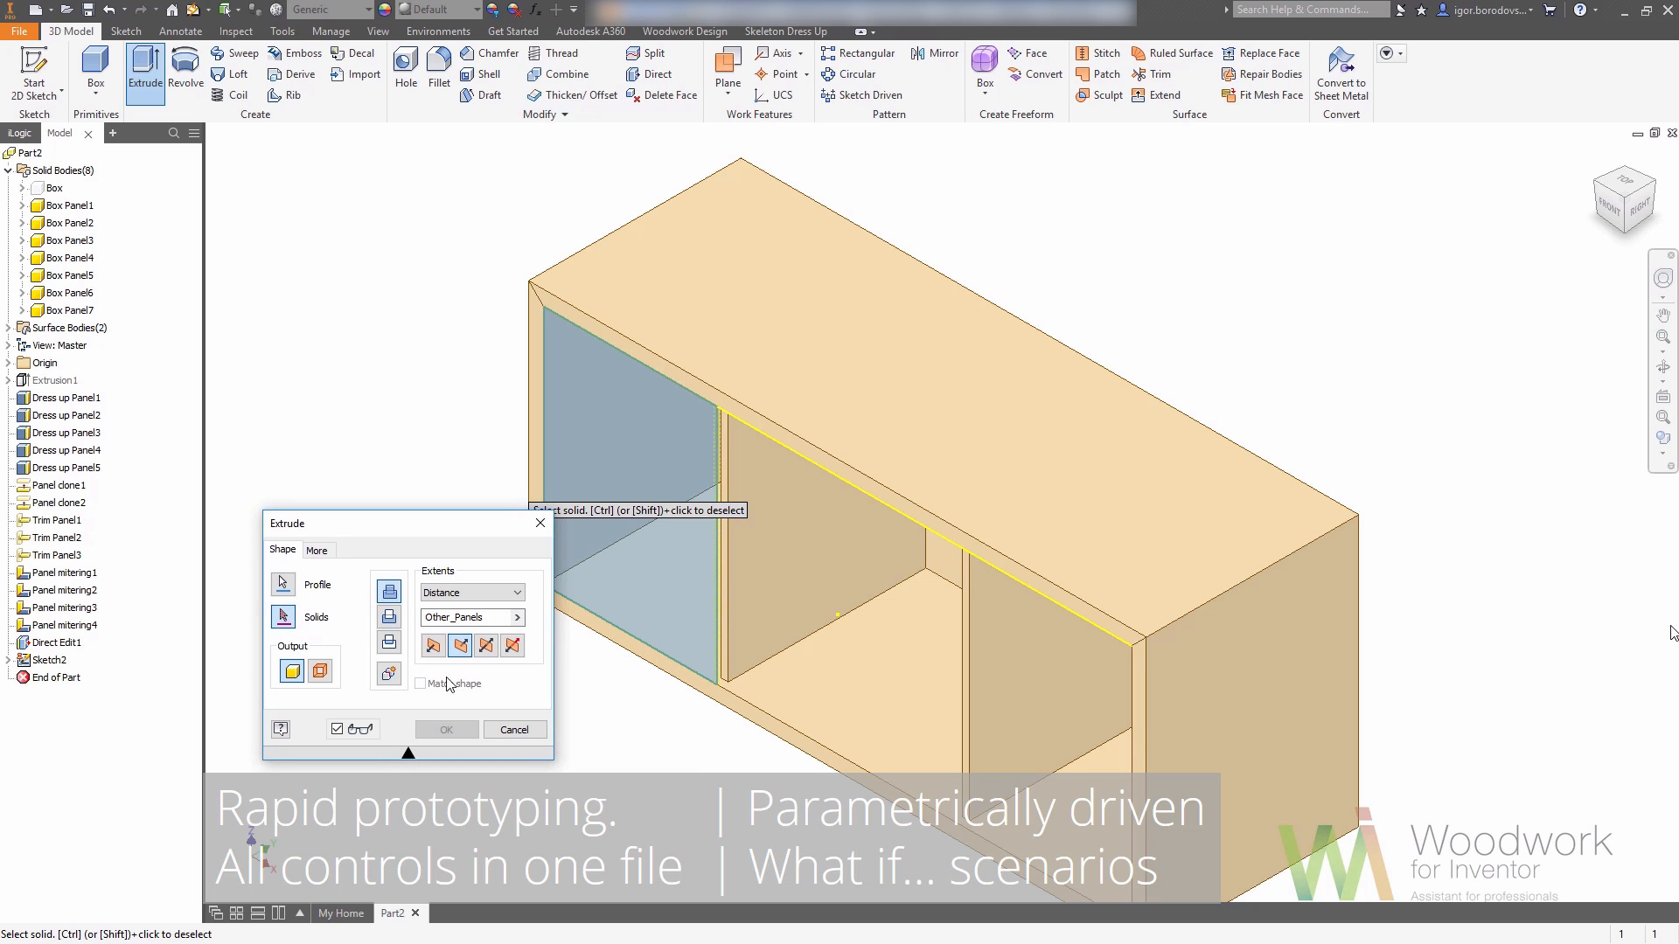
left_click(390, 675)
left_click(446, 729)
- Start a sketch on the new front panel's outer face and project the right spacer's front face into it
left_click(610, 553)
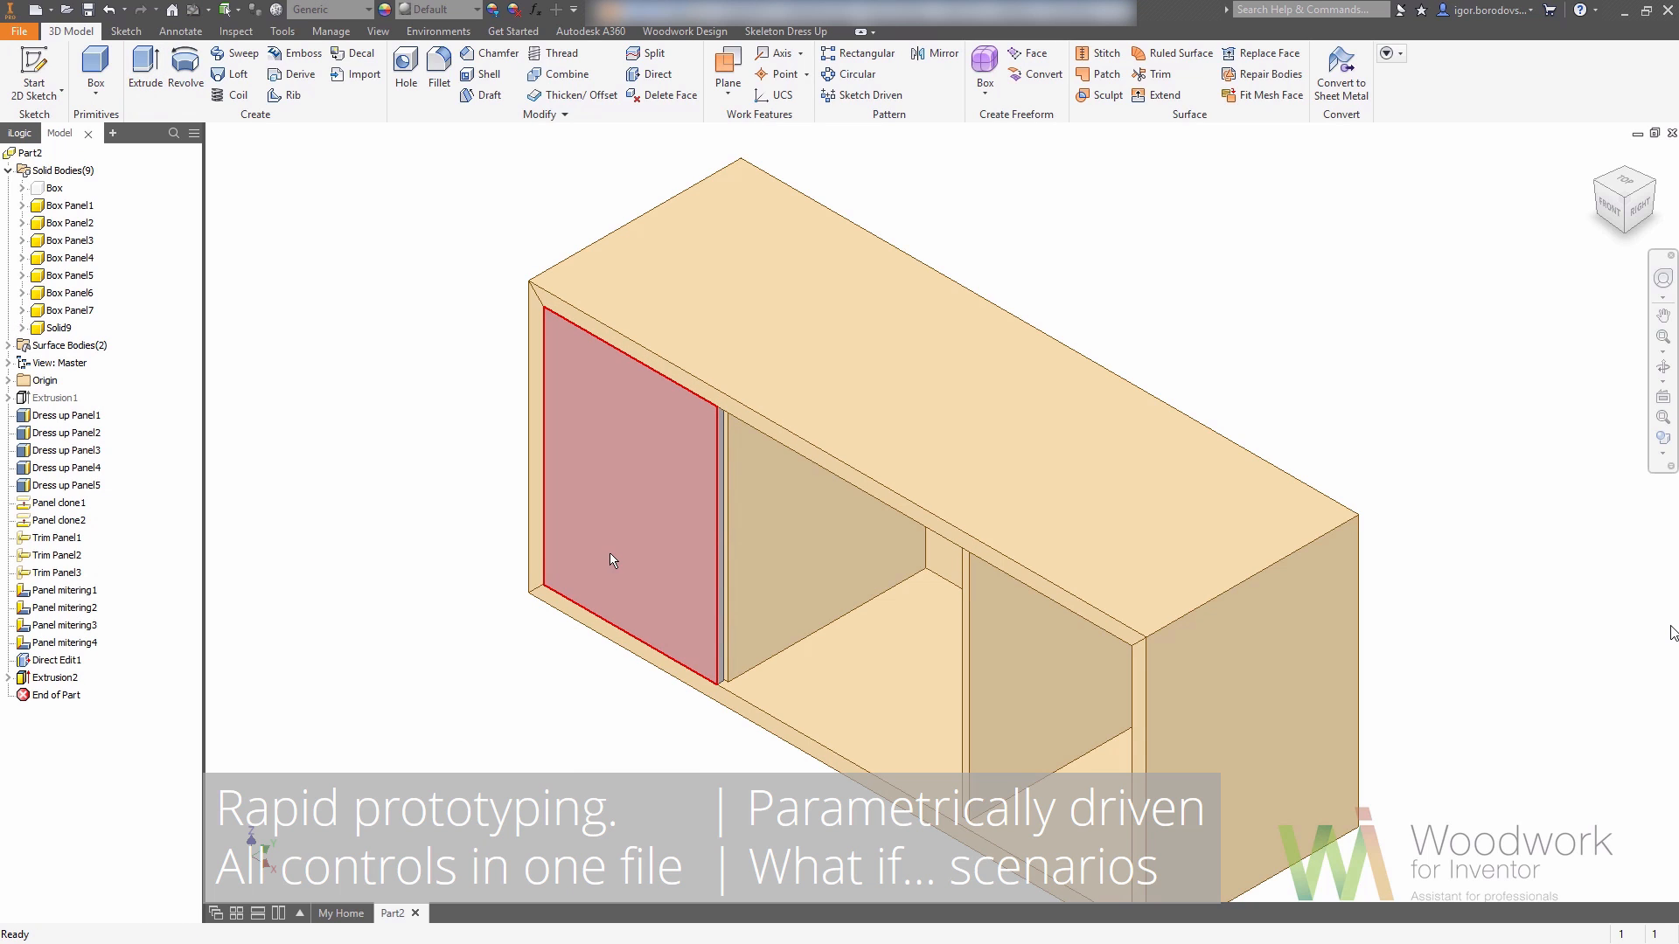
left_click(709, 539)
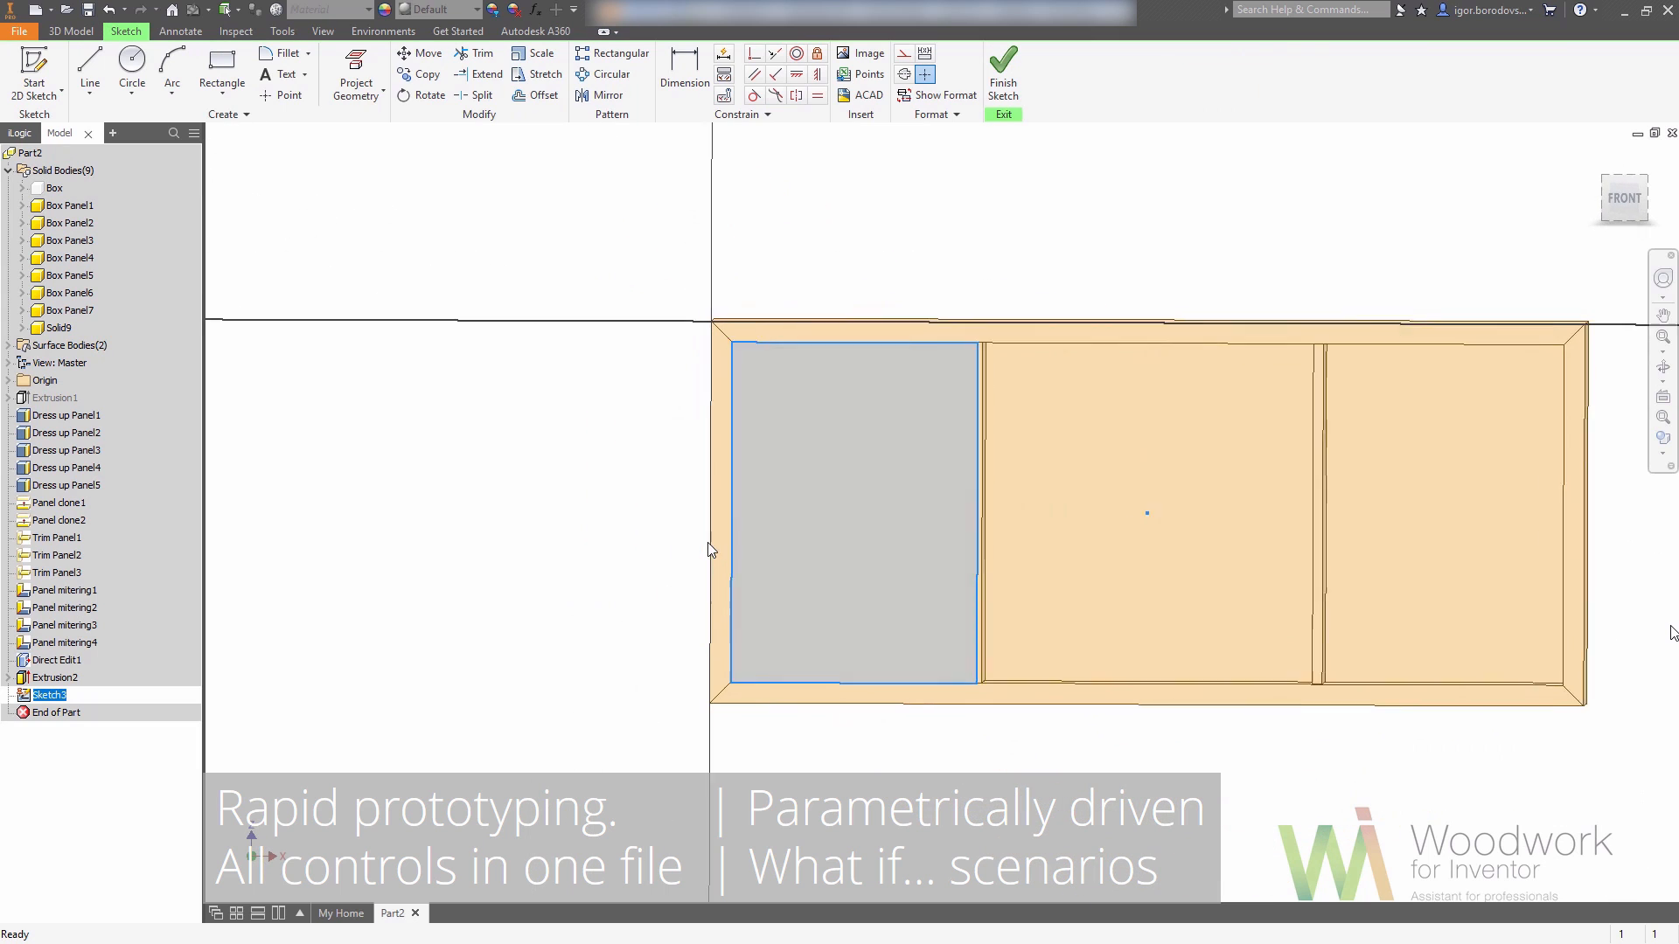
middle_click_drag(1093, 539, 830, 534)
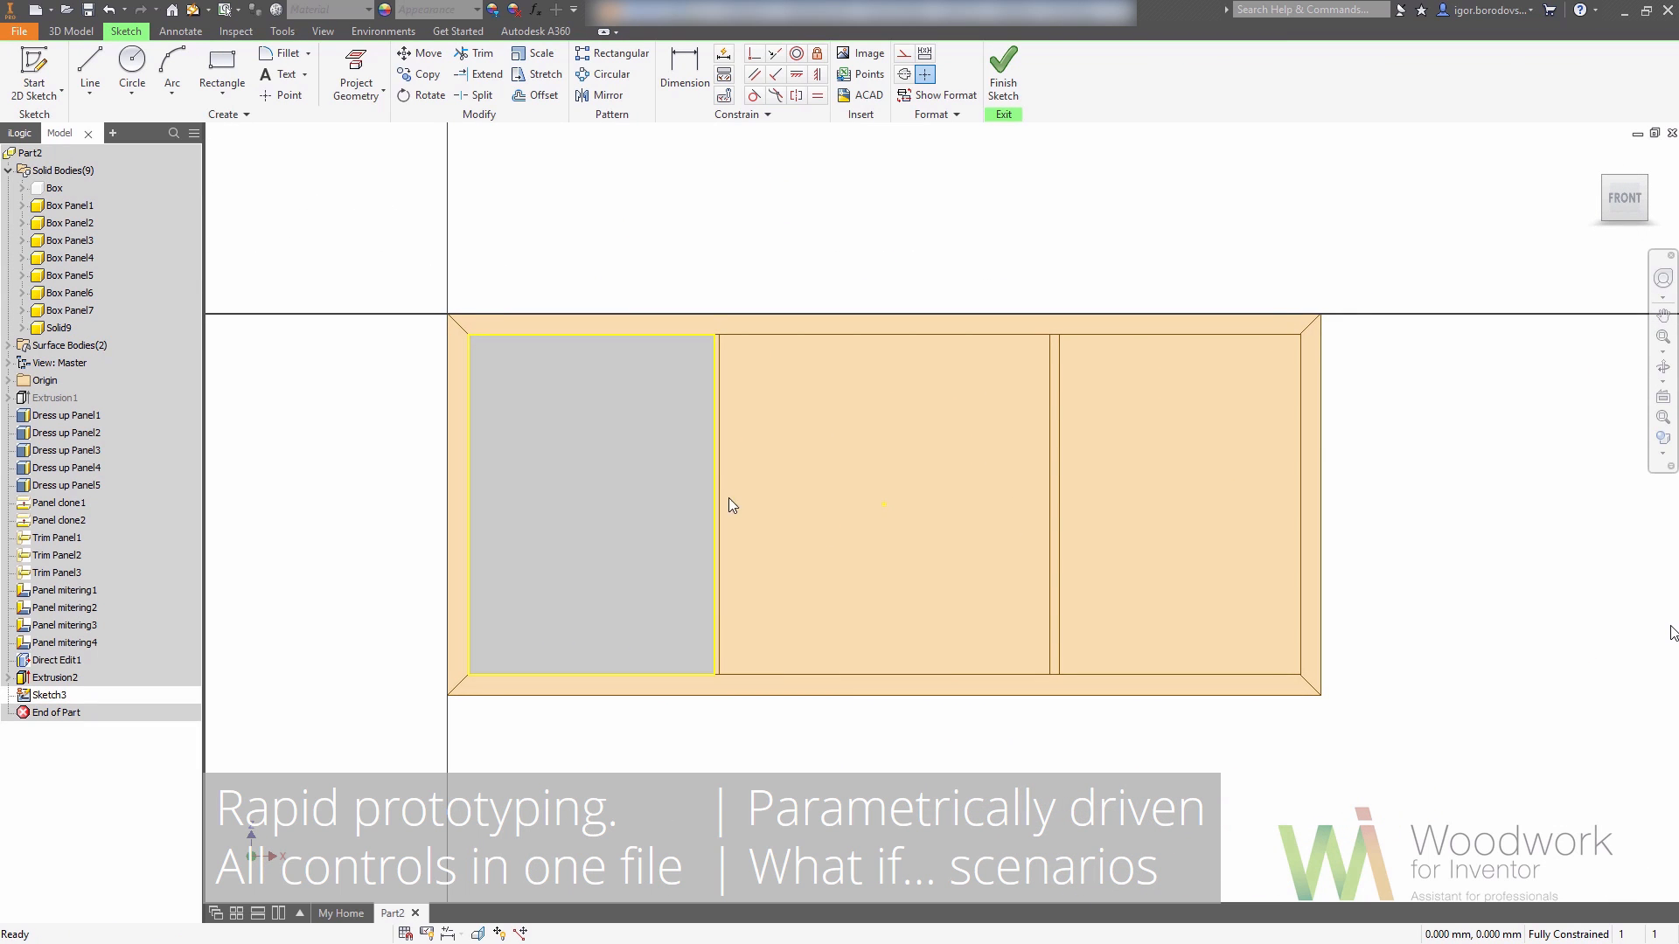
left_click(356, 90)
left_click(376, 124)
scroll(1040, 385, "down", 3)
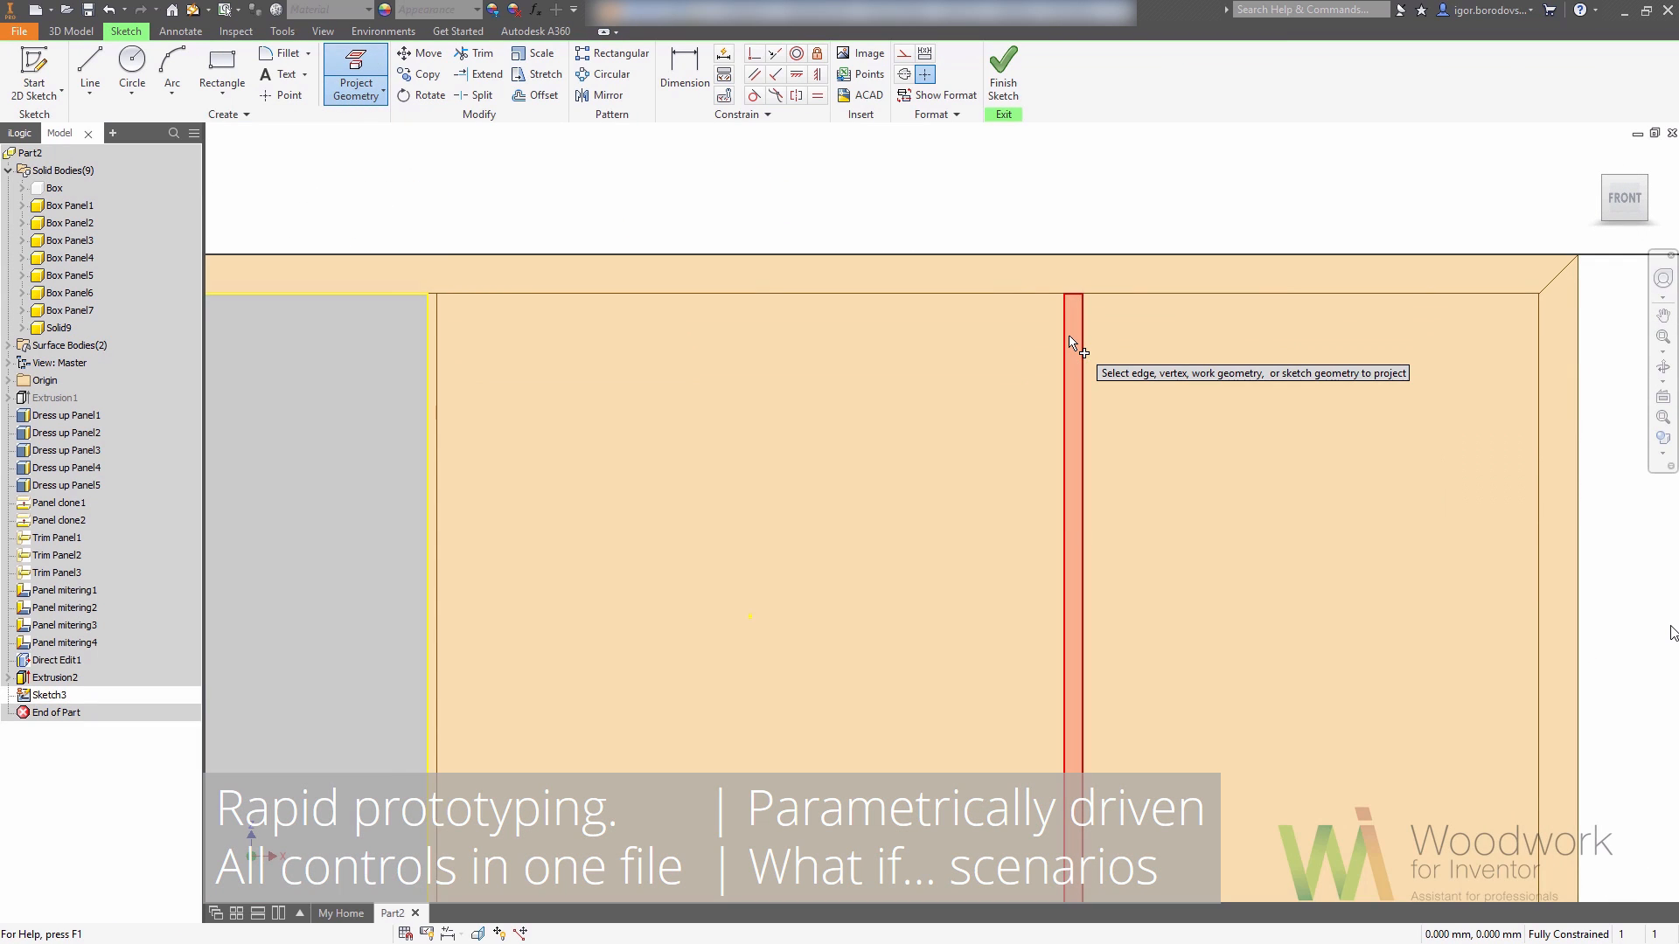
scroll(1072, 341, "up", 3)
left_click(1072, 341)
right_click(893, 187)
left_click(933, 189)
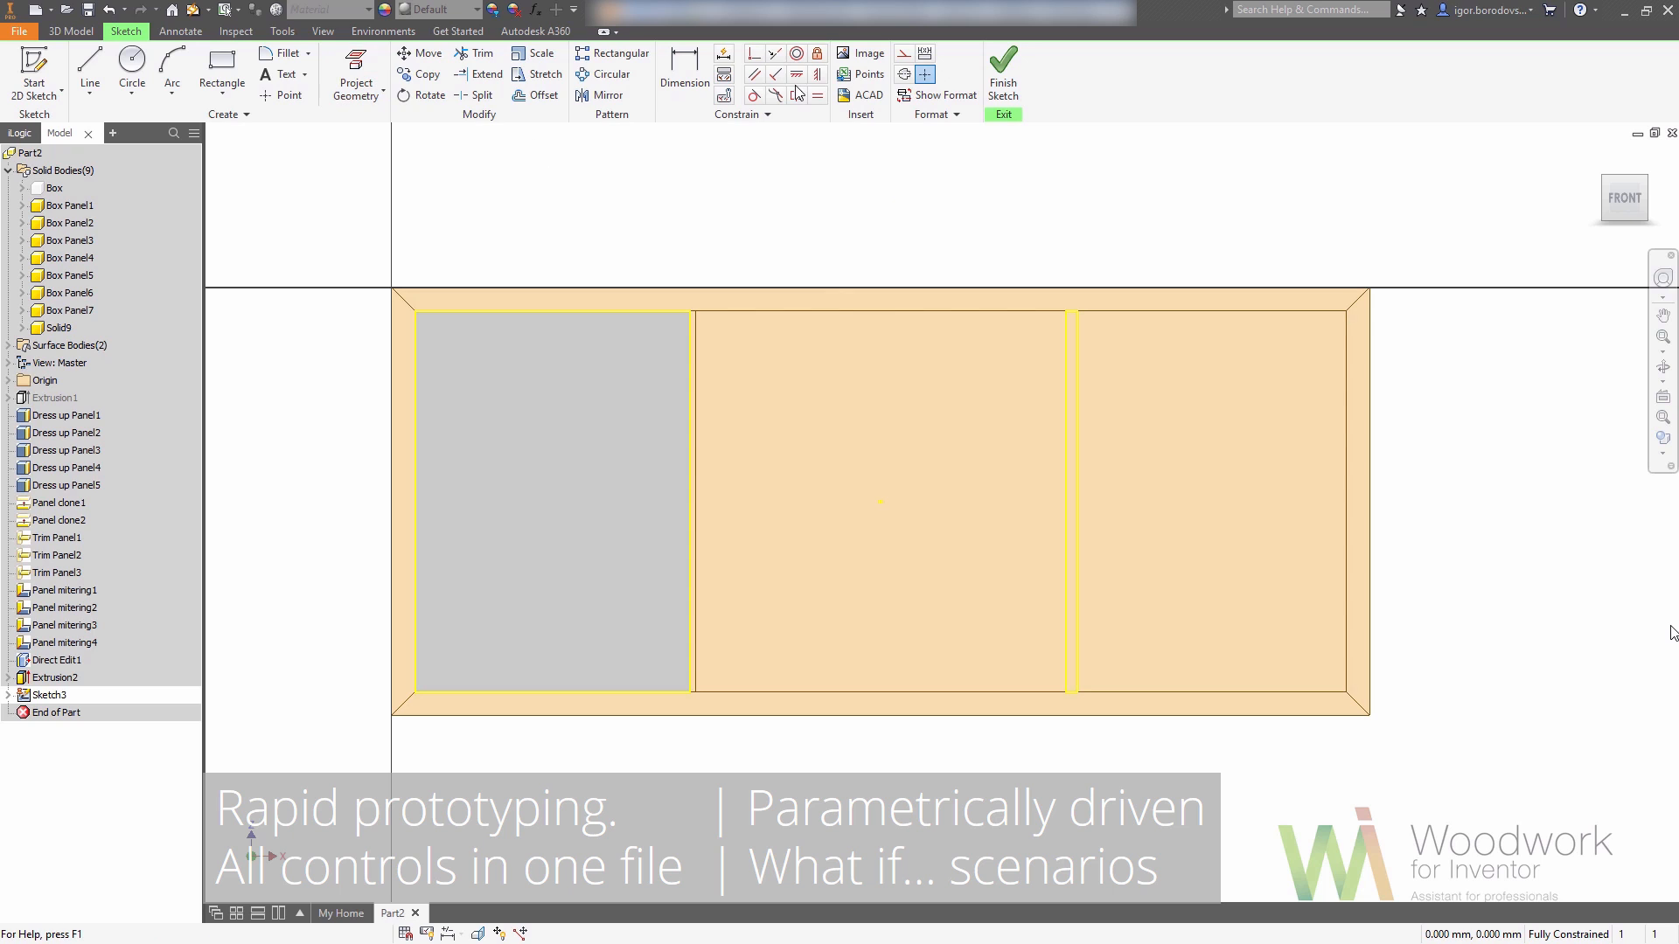
- Add a driven height dimension to the right spacer's projected edge and name it Niche_Height
left_click(685, 74)
left_click(1078, 359)
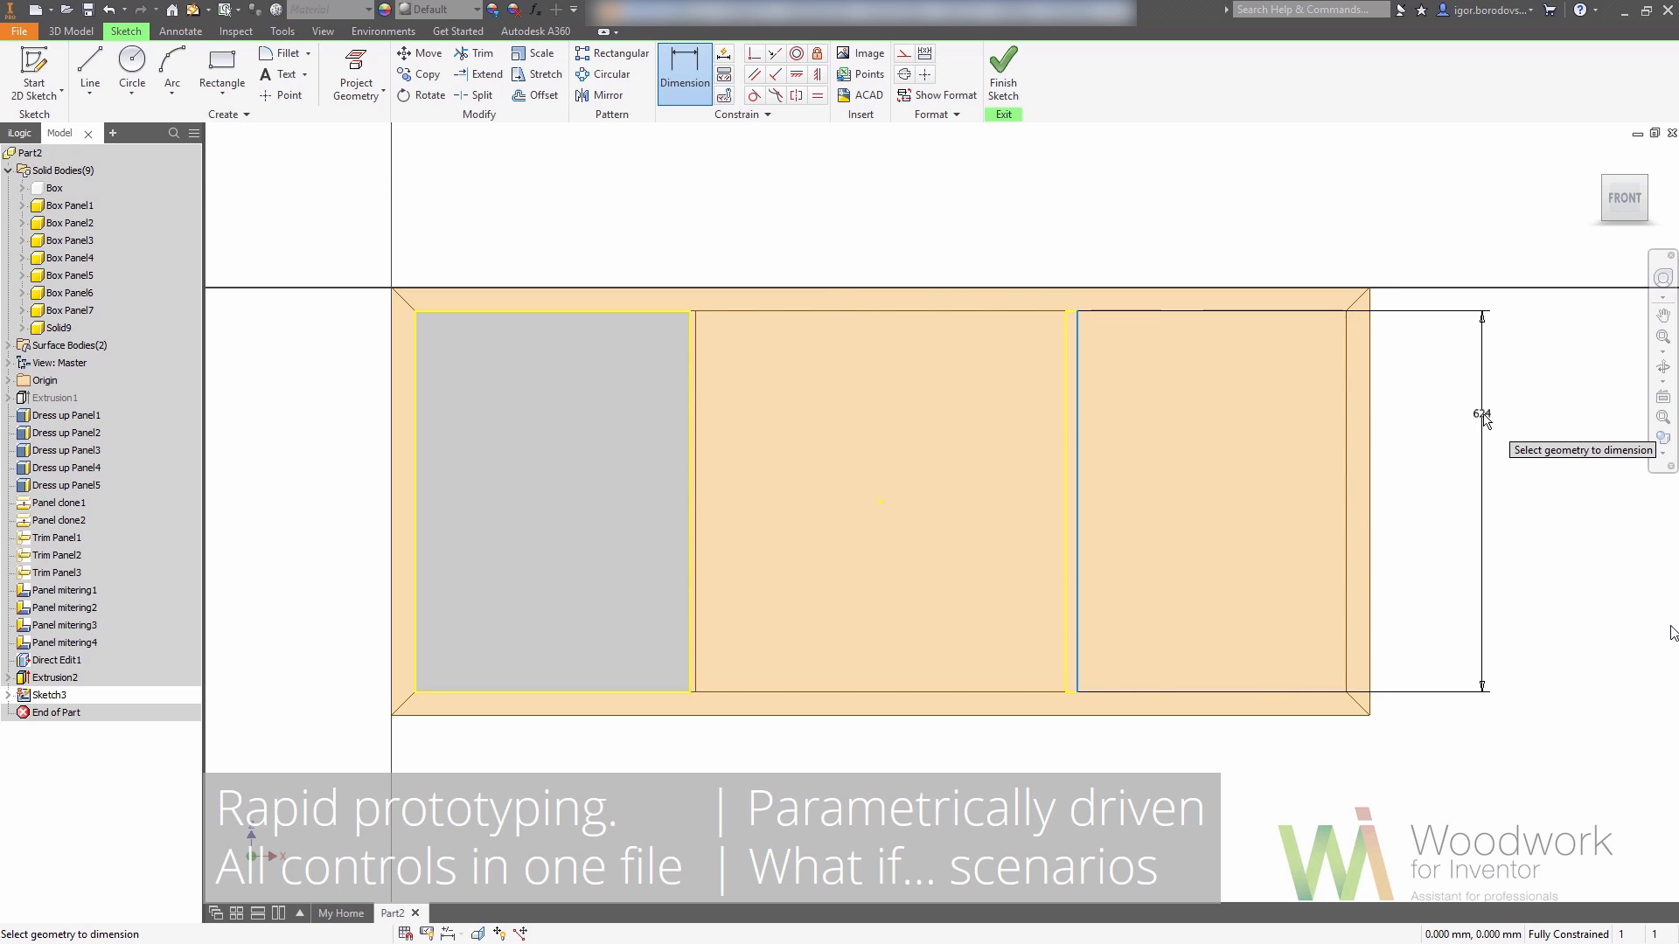
left_click(1485, 420)
left_click(382, 162)
key("Escape")
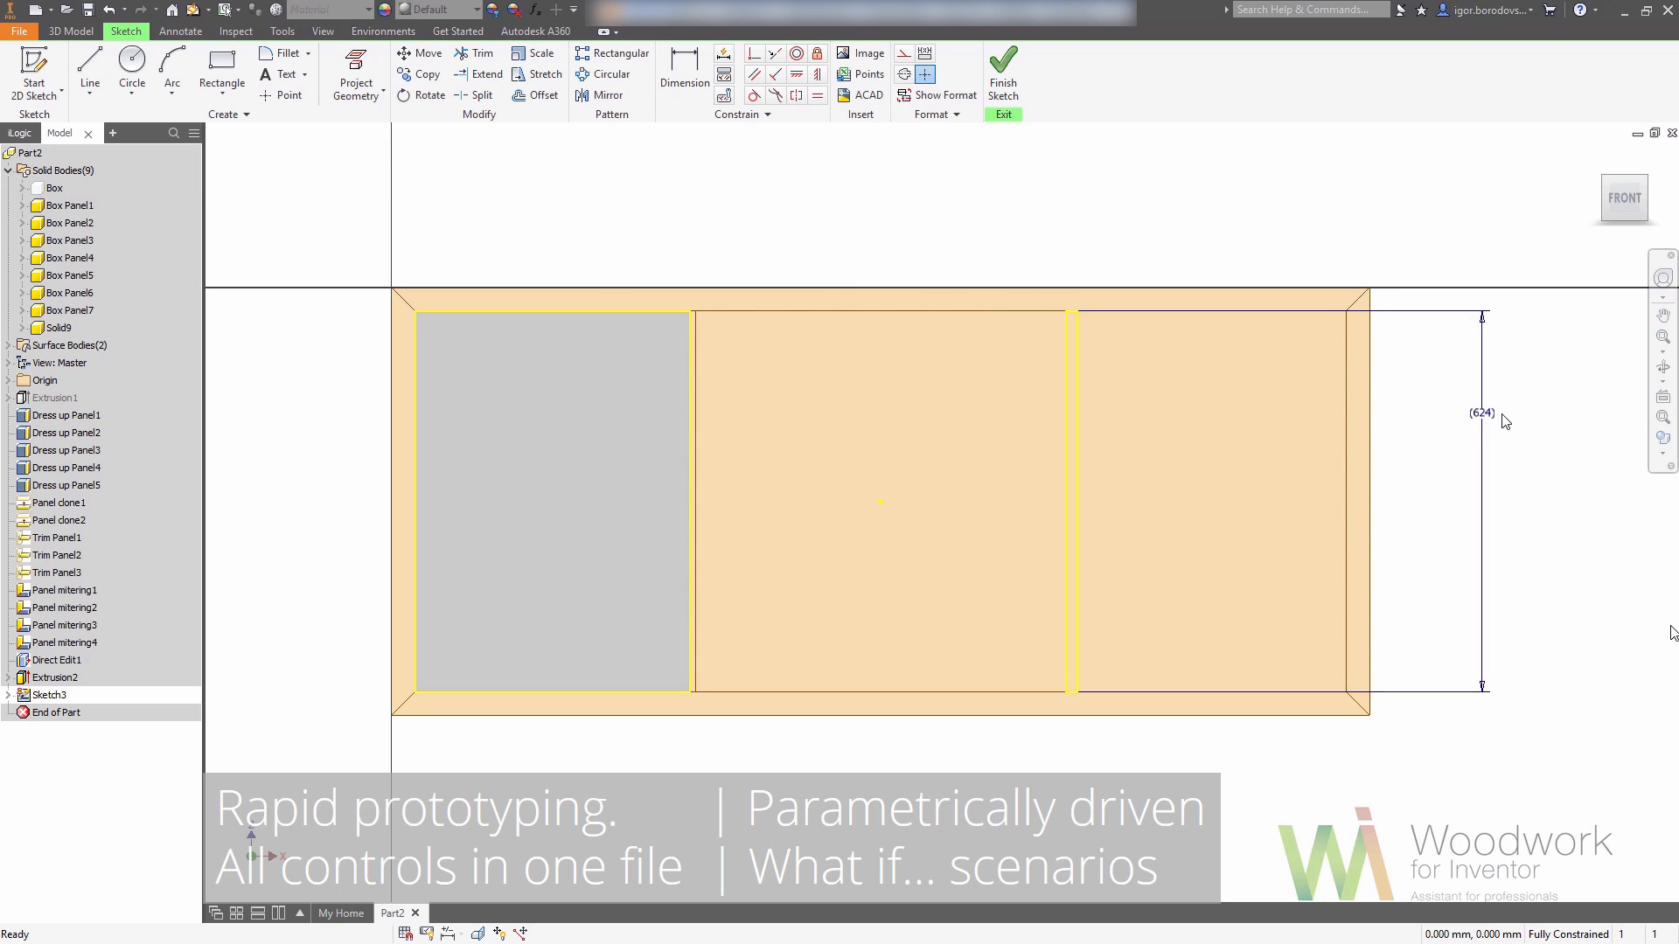
double_click(1484, 477)
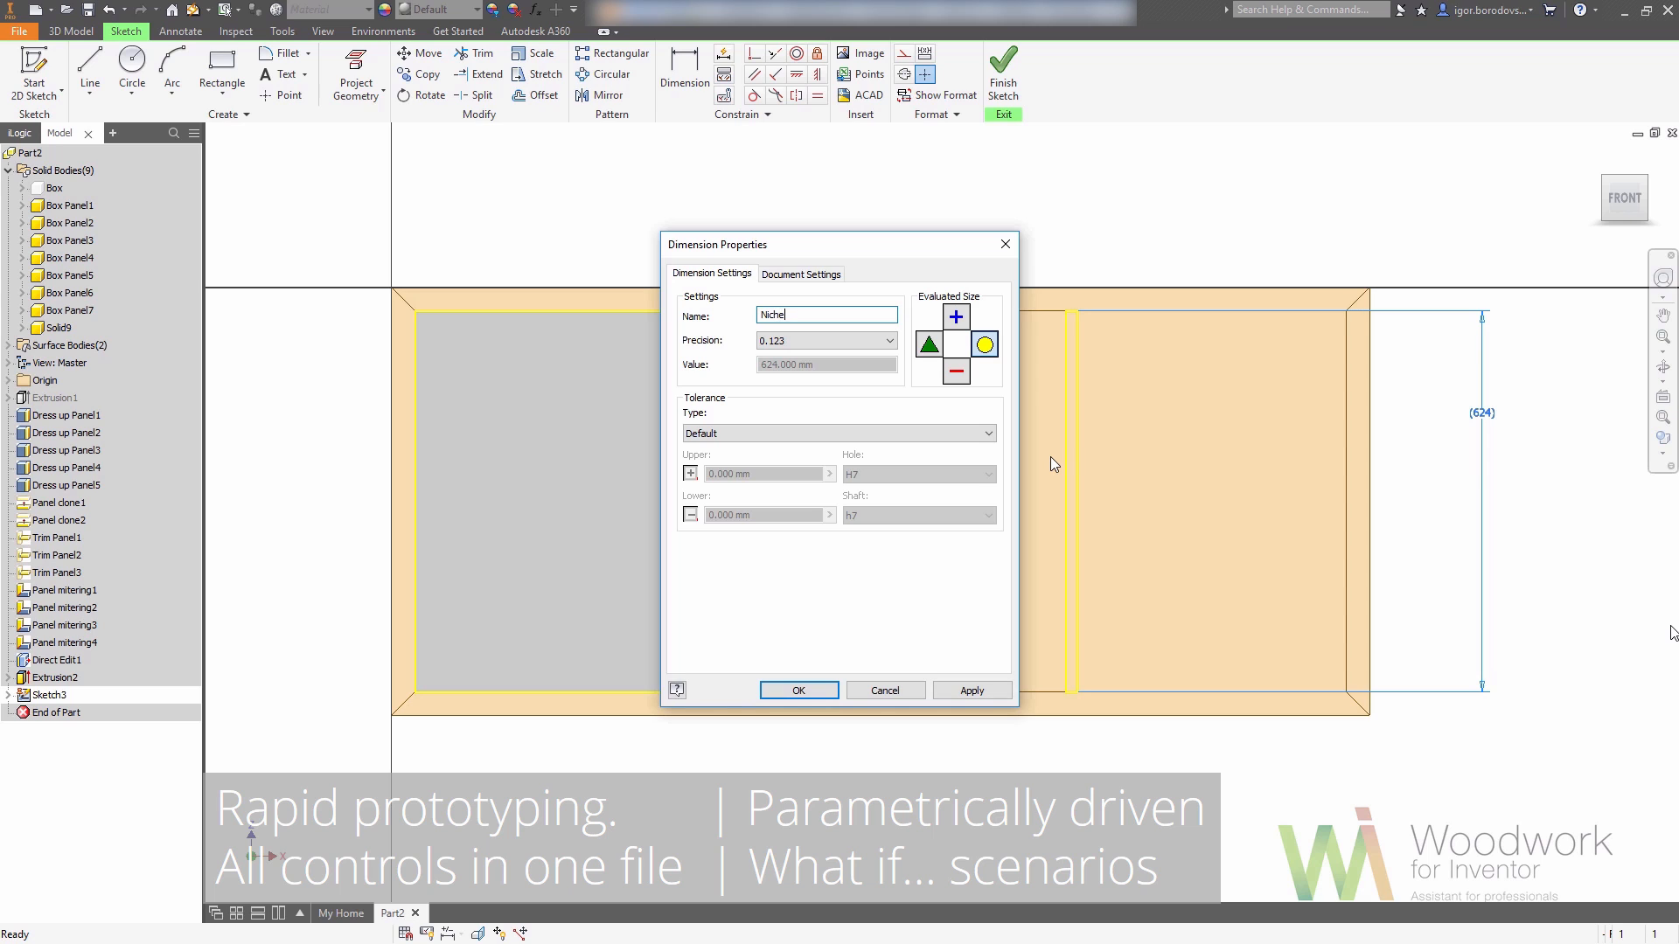
type("Niche_Height")
left_click(829, 691)
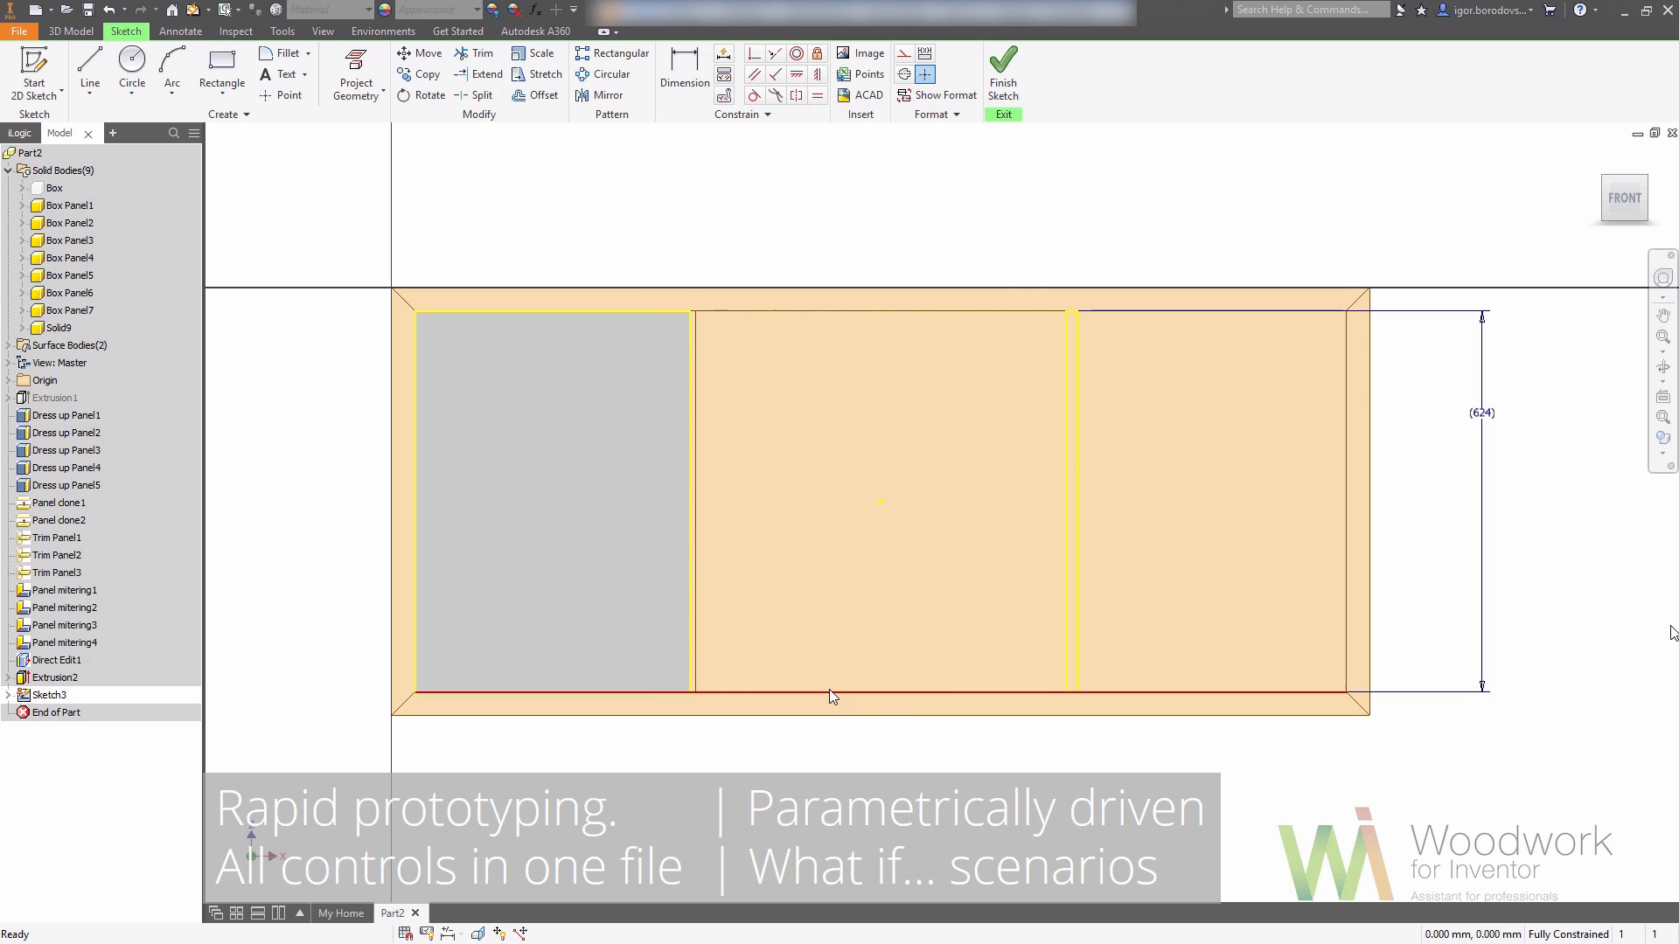
- Convert all projected outlines in the front sketch to construction geometry
mouse_move(336, 221)
left_mouse_down()
mouse_move(1190, 754)
mouse_move(1215, 808)
left_mouse_up()
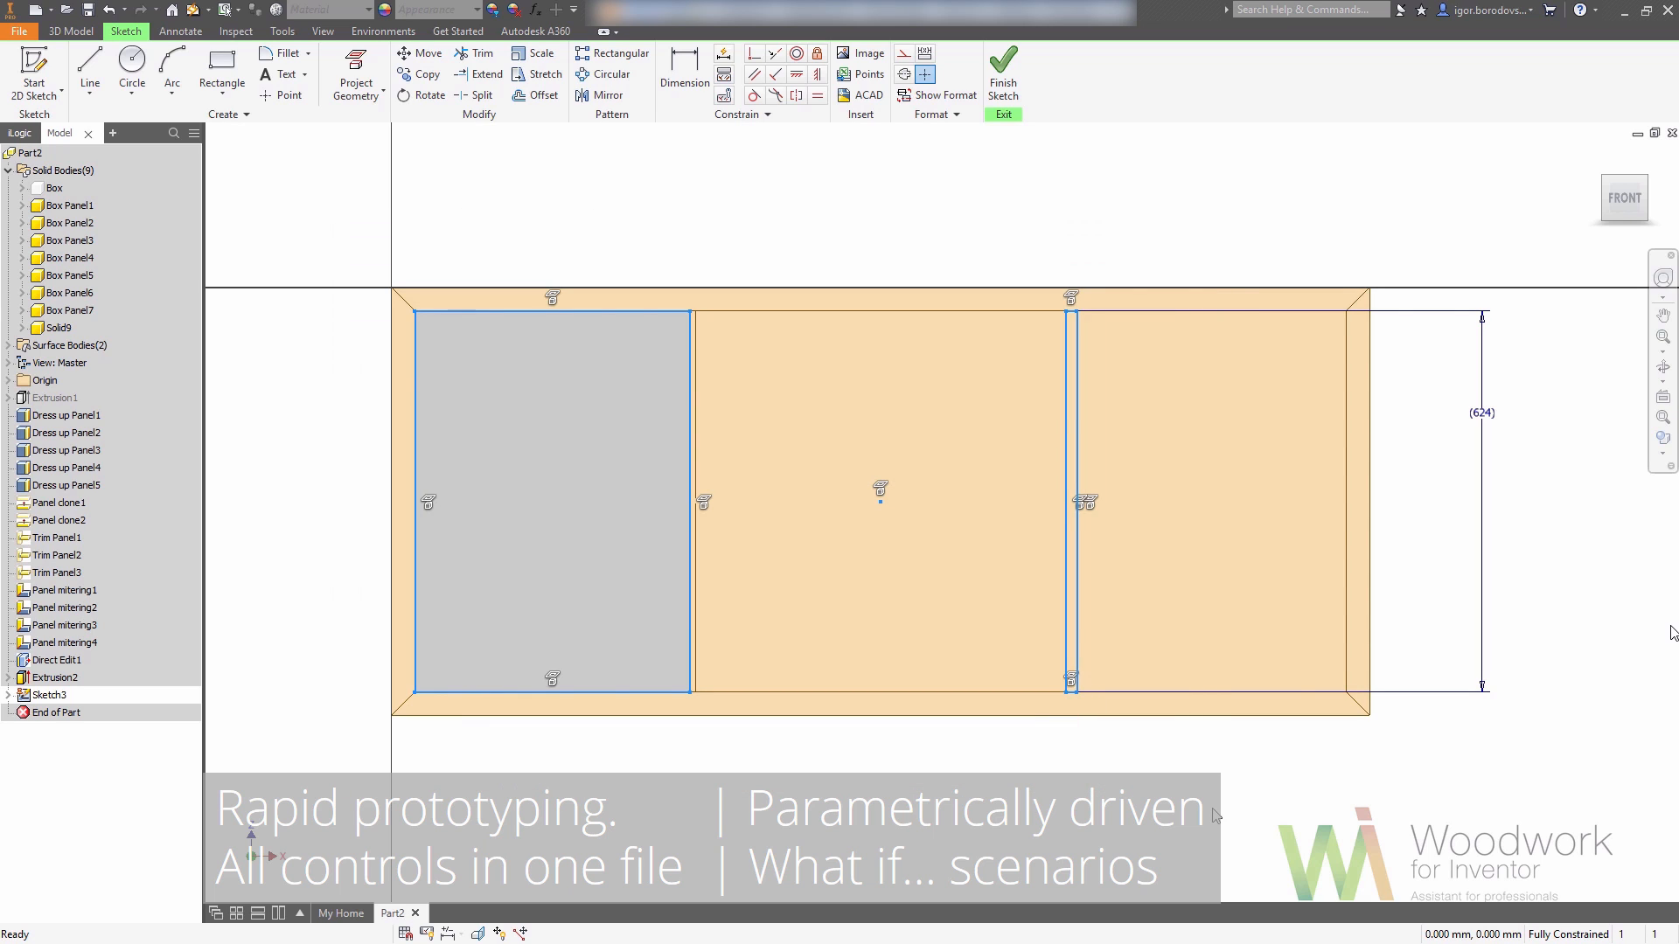
left_click(1315, 800)
right_click(960, 792)
left_click(1041, 764)
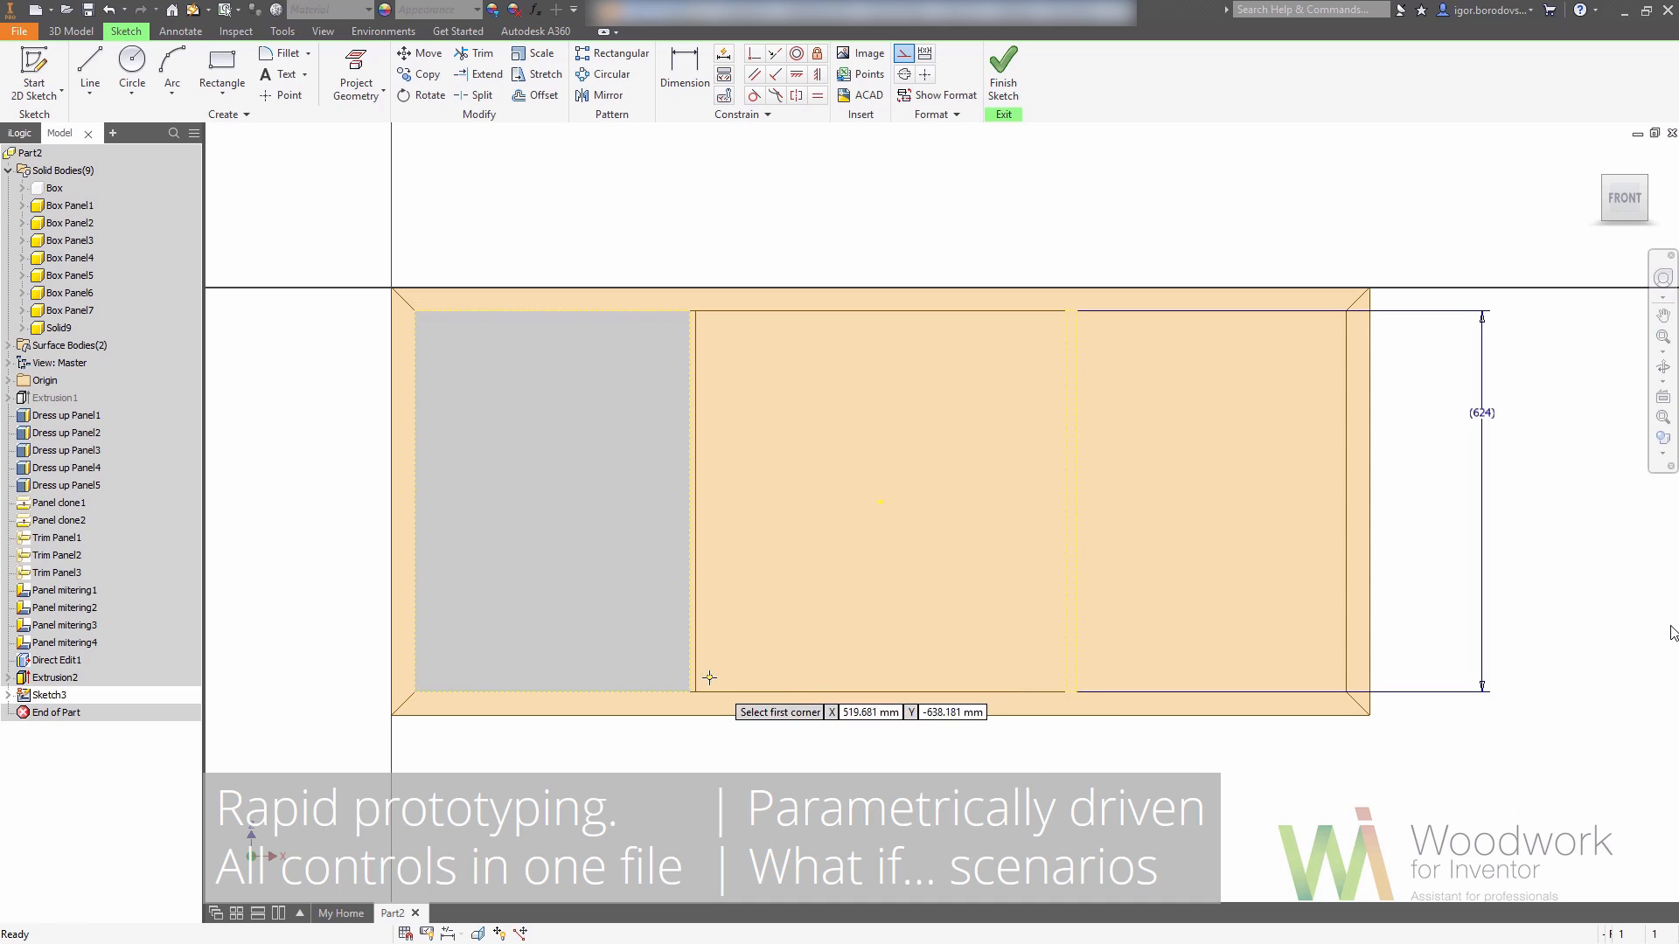
- Draw a rectangle about 289 mm high from the left front panel's inner bottom corner to the right spacer's bottom midpoint
left_click(690, 691)
left_click(1071, 514)
scroll(1090, 685, "up", 5)
key("Escape")
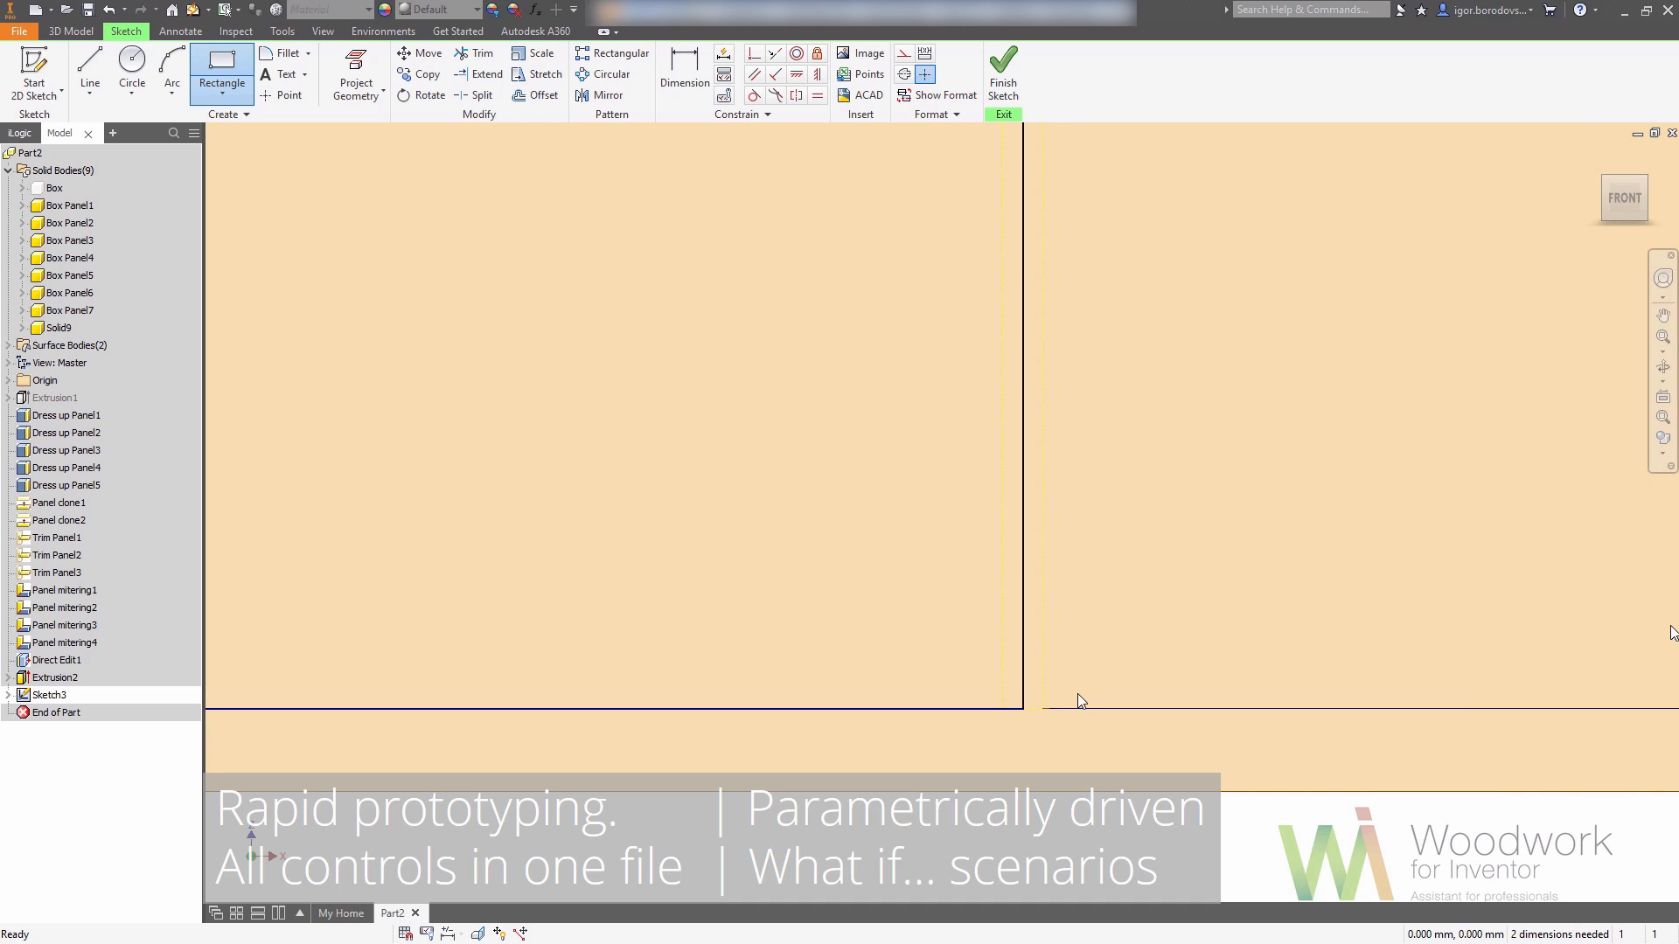
left_click_drag(1034, 715, 1042, 717)
scroll(1141, 680, "down", 5)
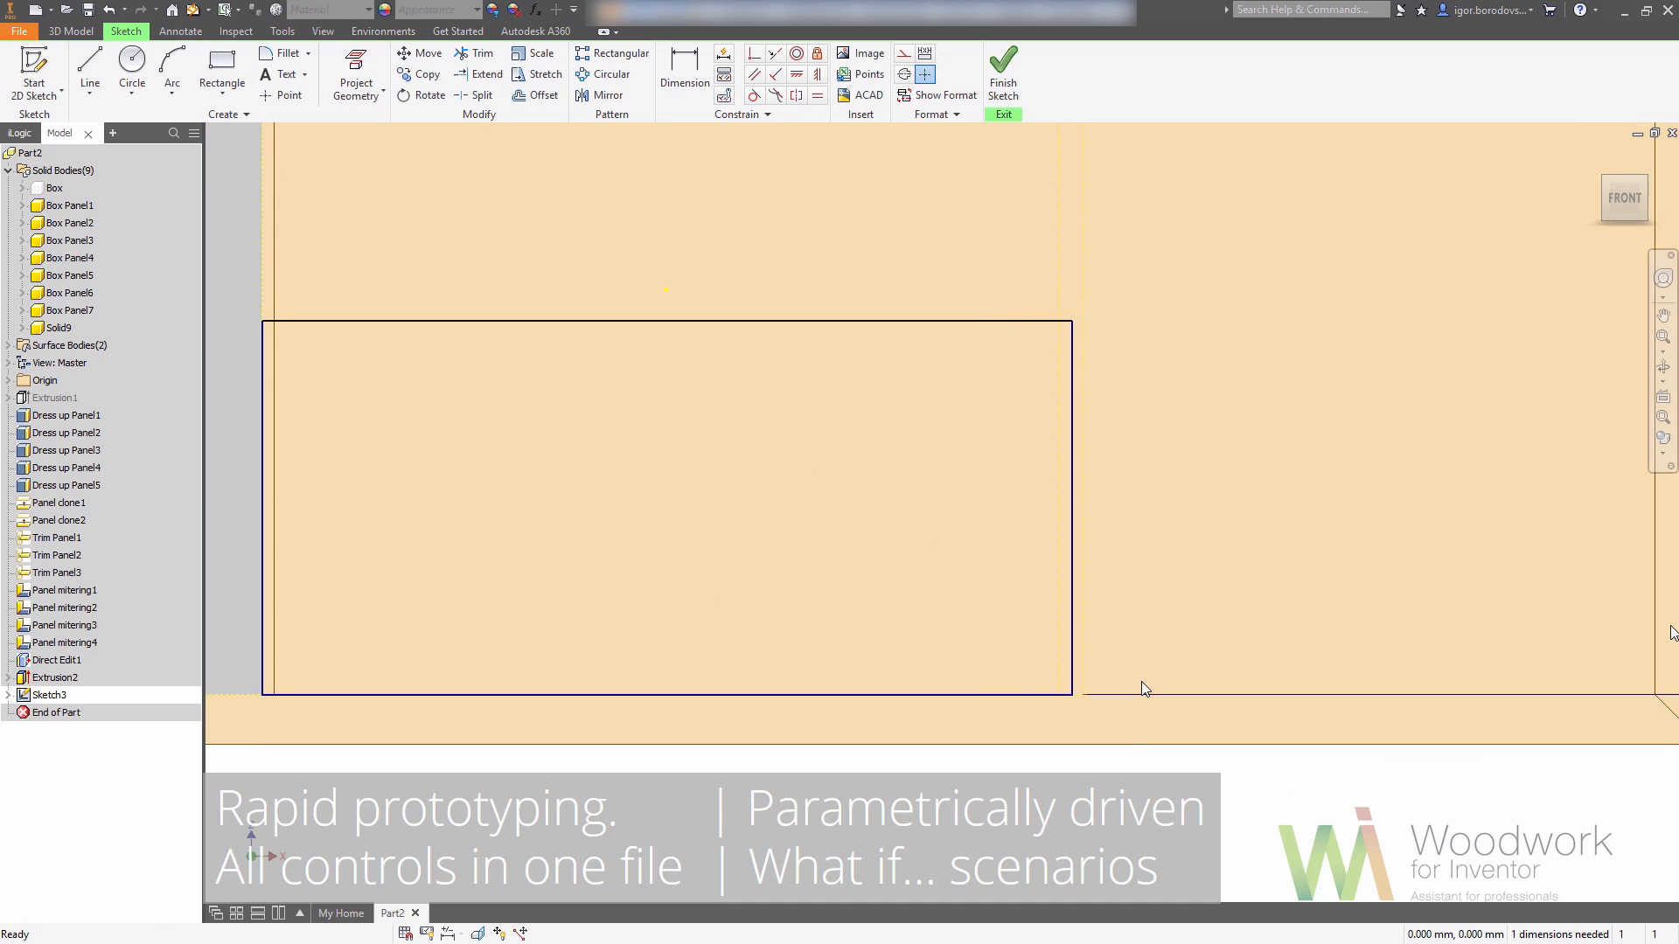
- Dimension the rectangle's height as Niche_Height/Drawers_QTY
key("d")
left_click(943, 507)
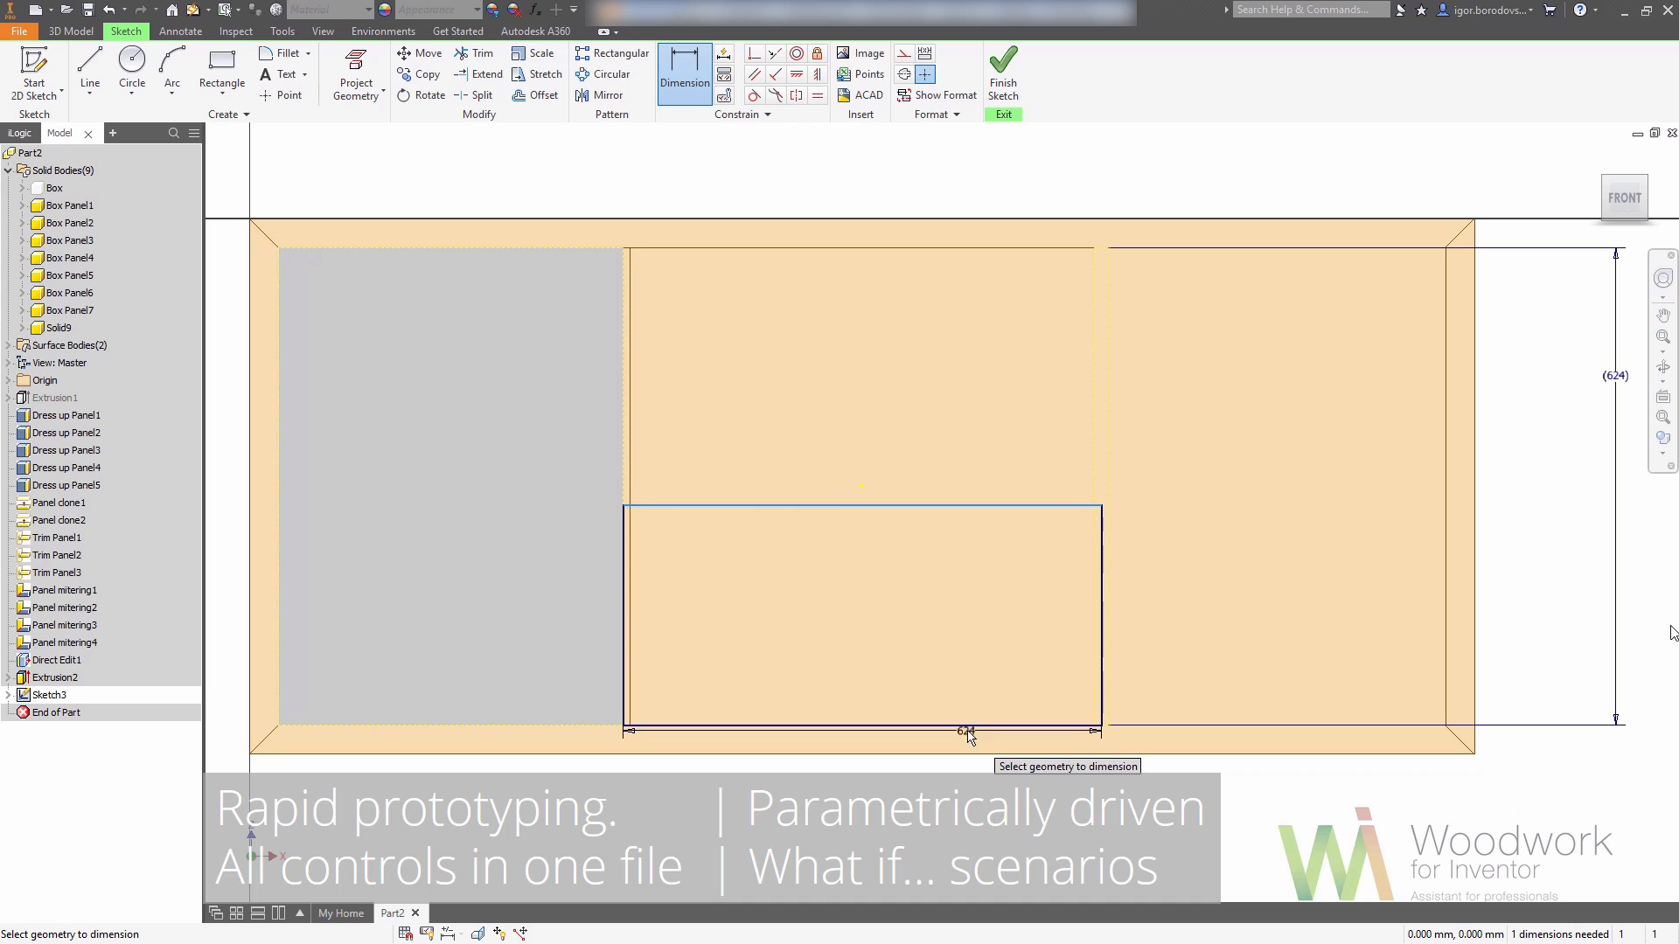
left_click(977, 725)
left_click(1340, 634)
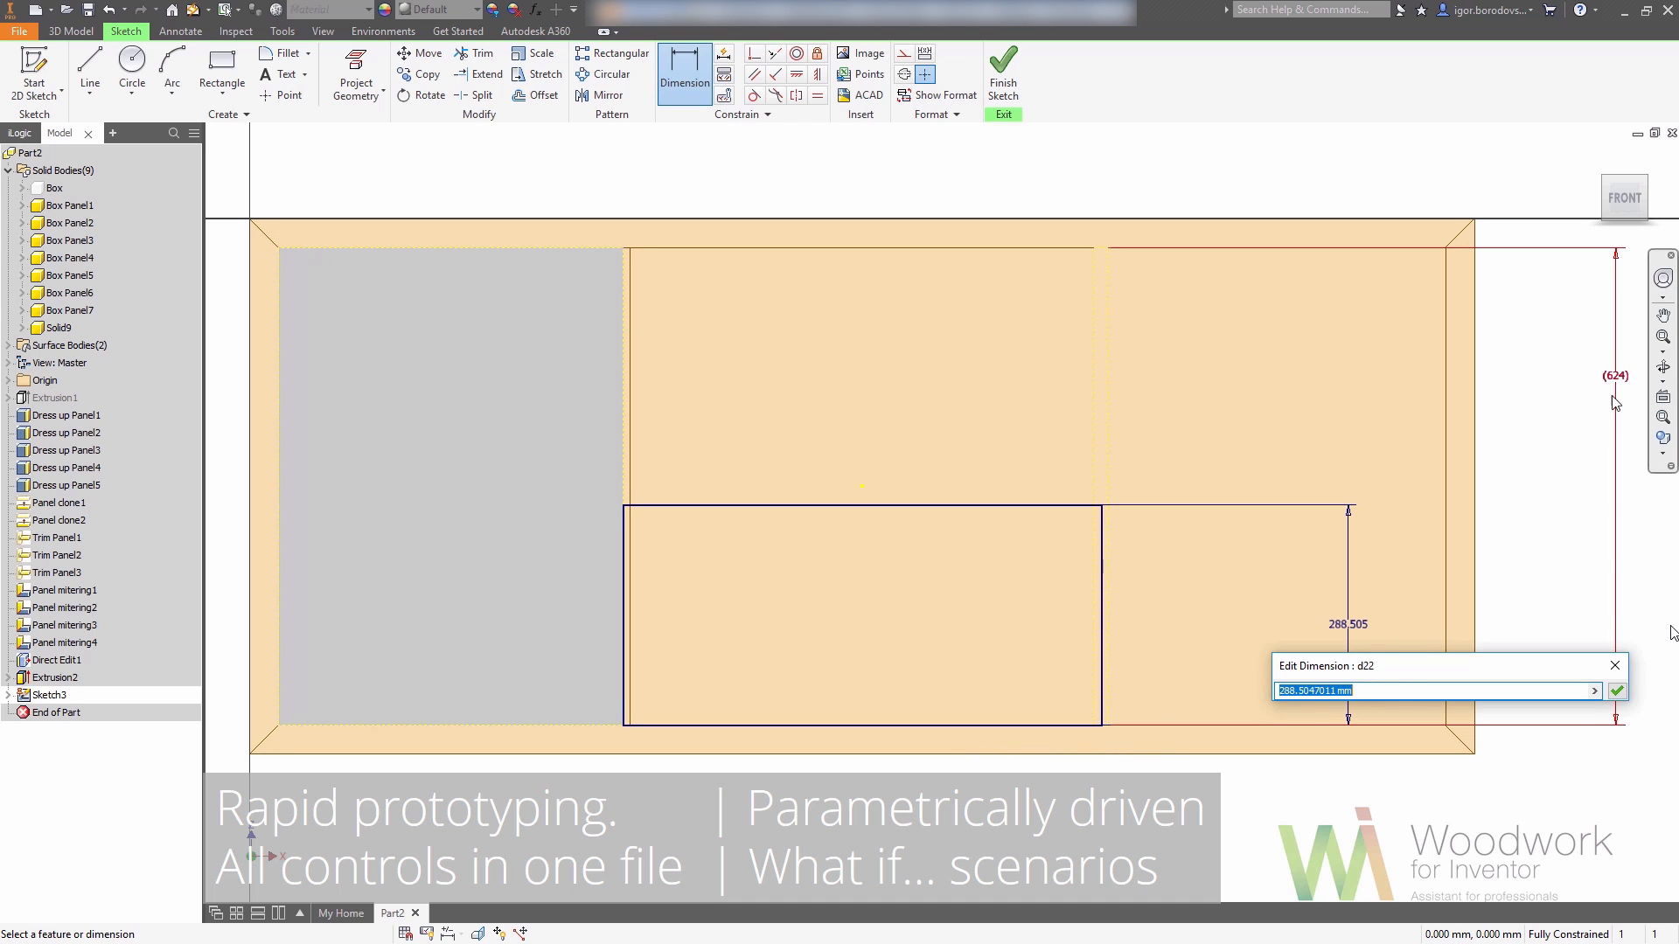
left_click(1622, 376)
type("/")
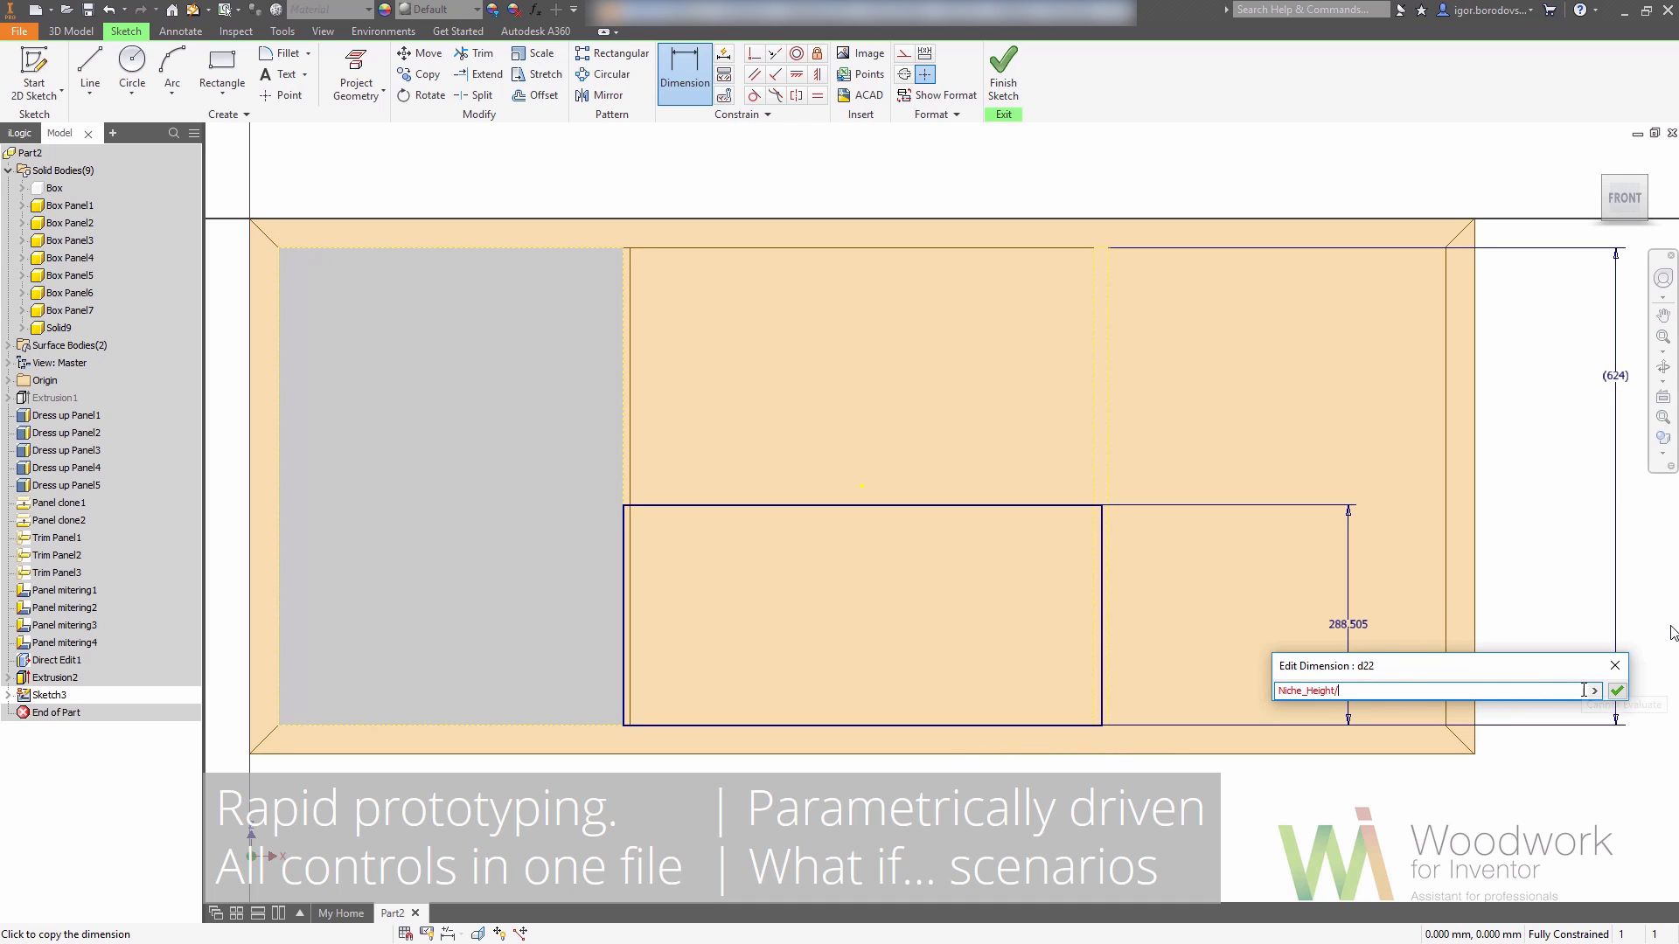
left_click(1594, 691)
left_click(1592, 754)
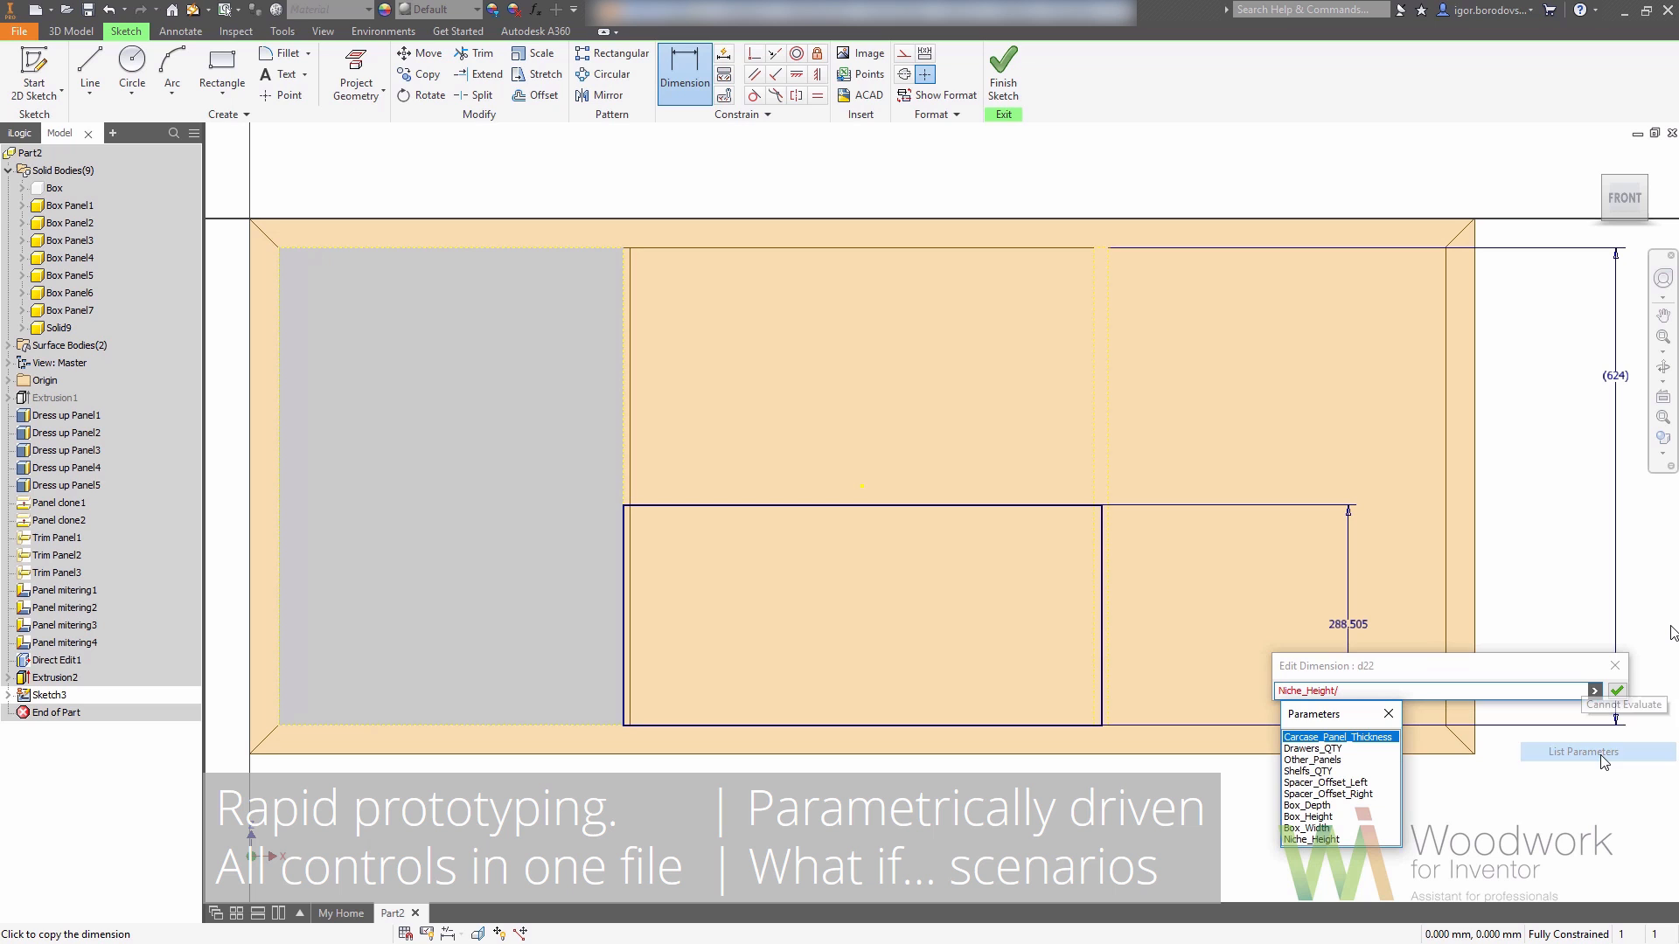
left_click(1331, 749)
left_click(1617, 691)
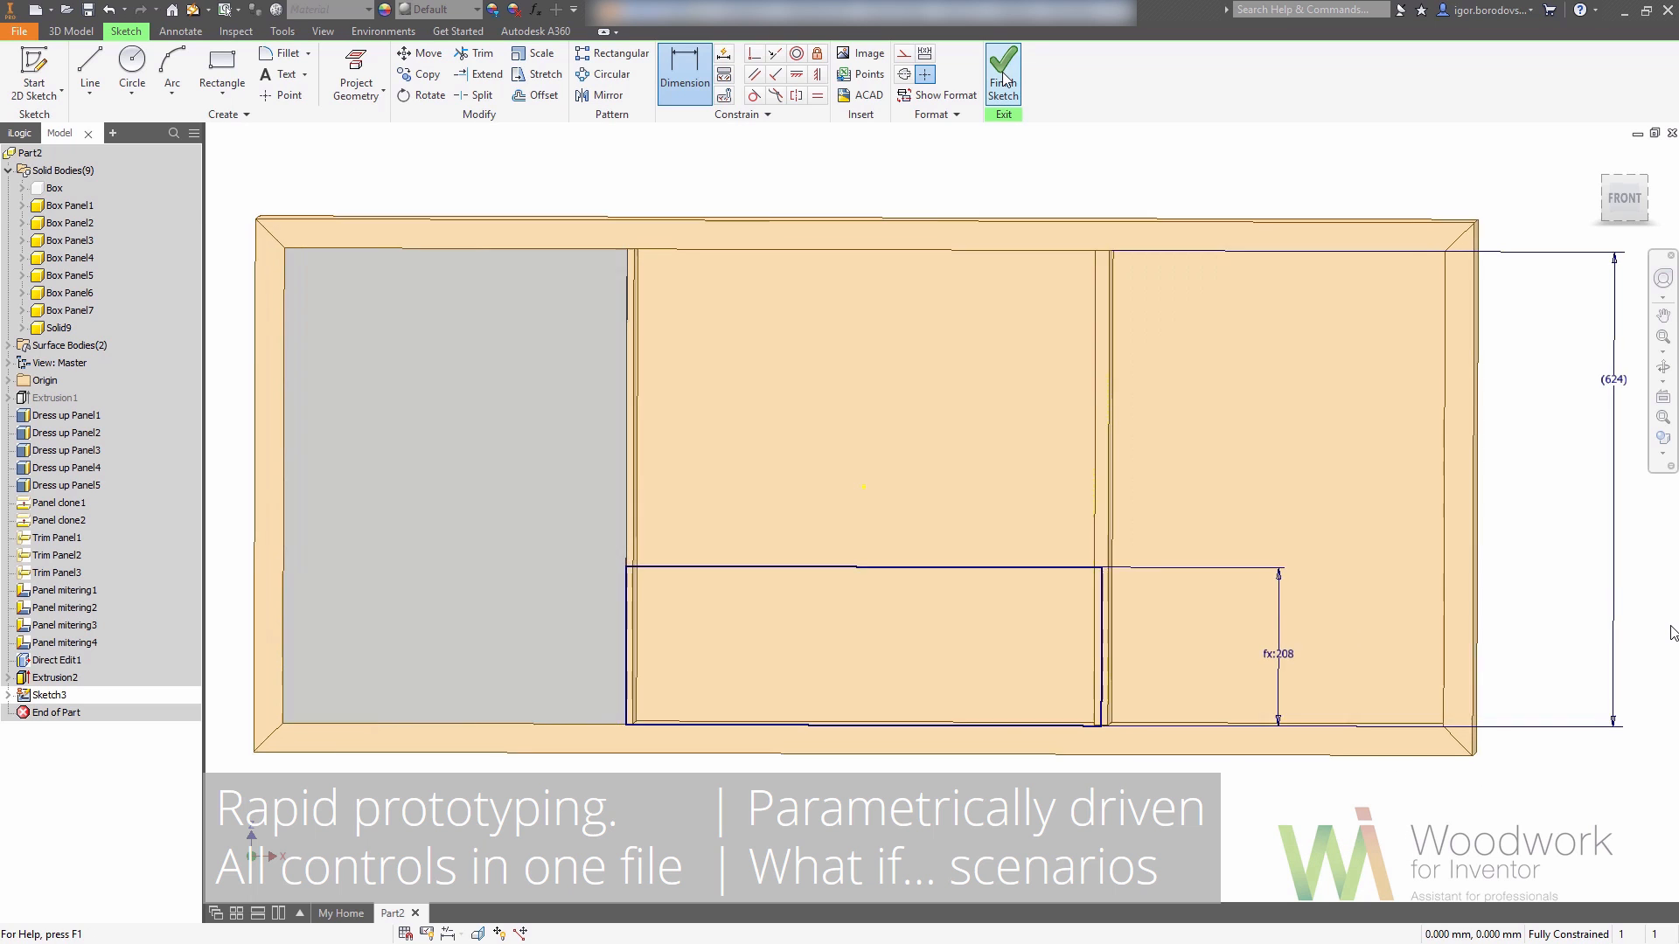
- Finish the sketch and extrude the drawer front rectangle inward by Other_Panels as a new solid
key("e")
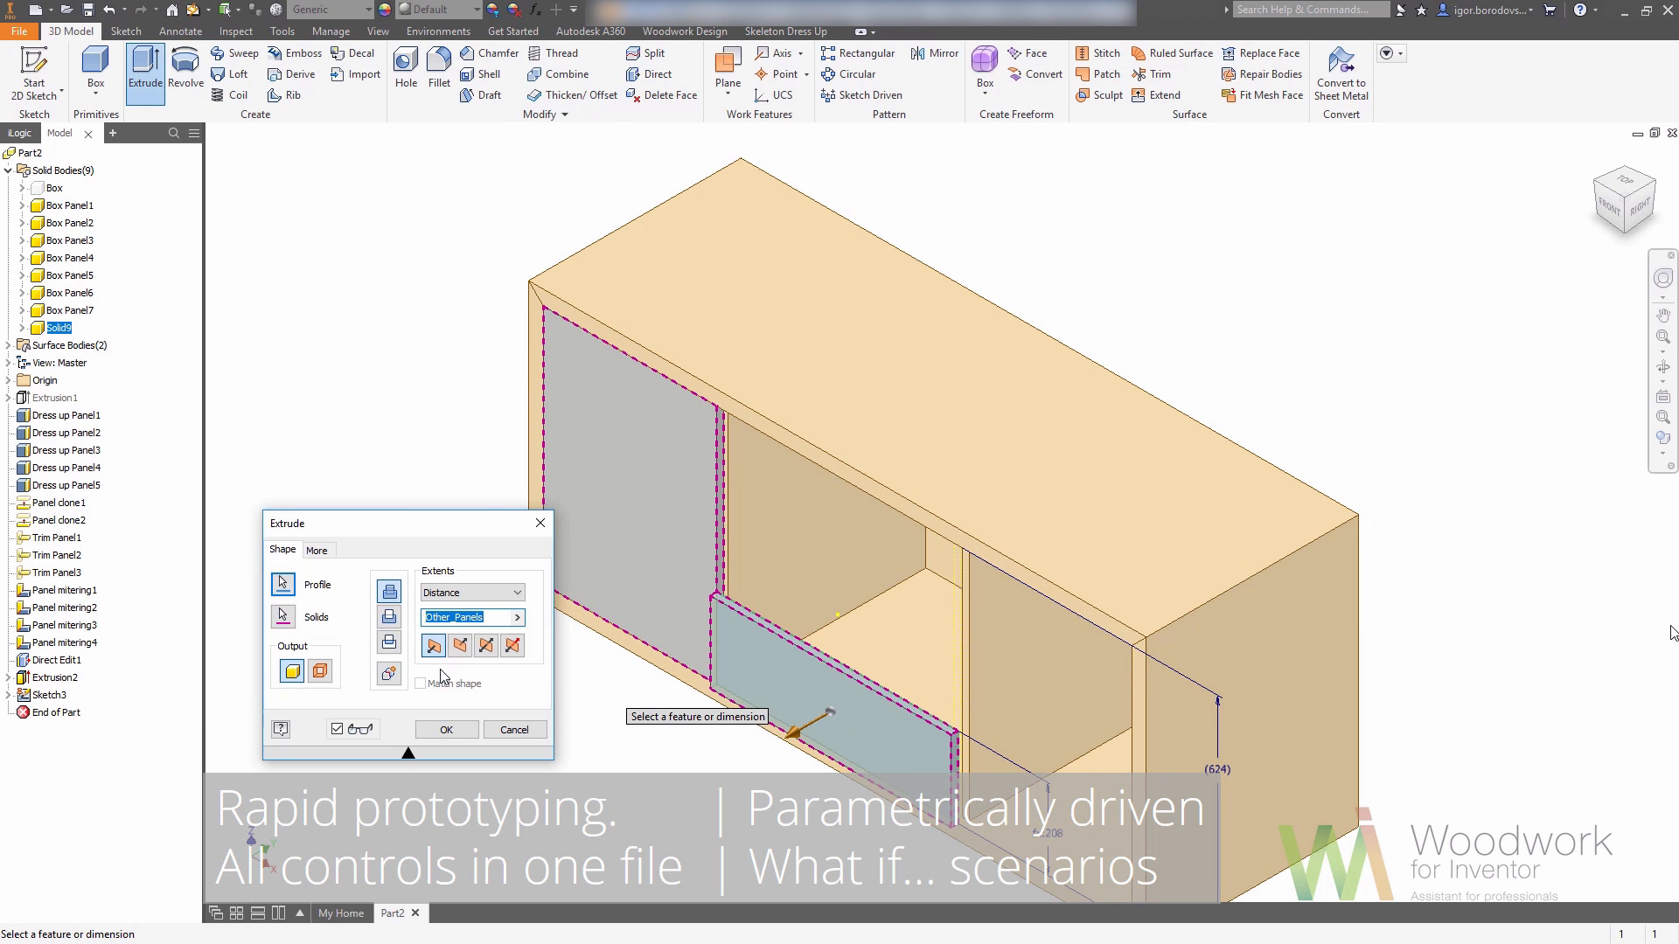
left_click(460, 646)
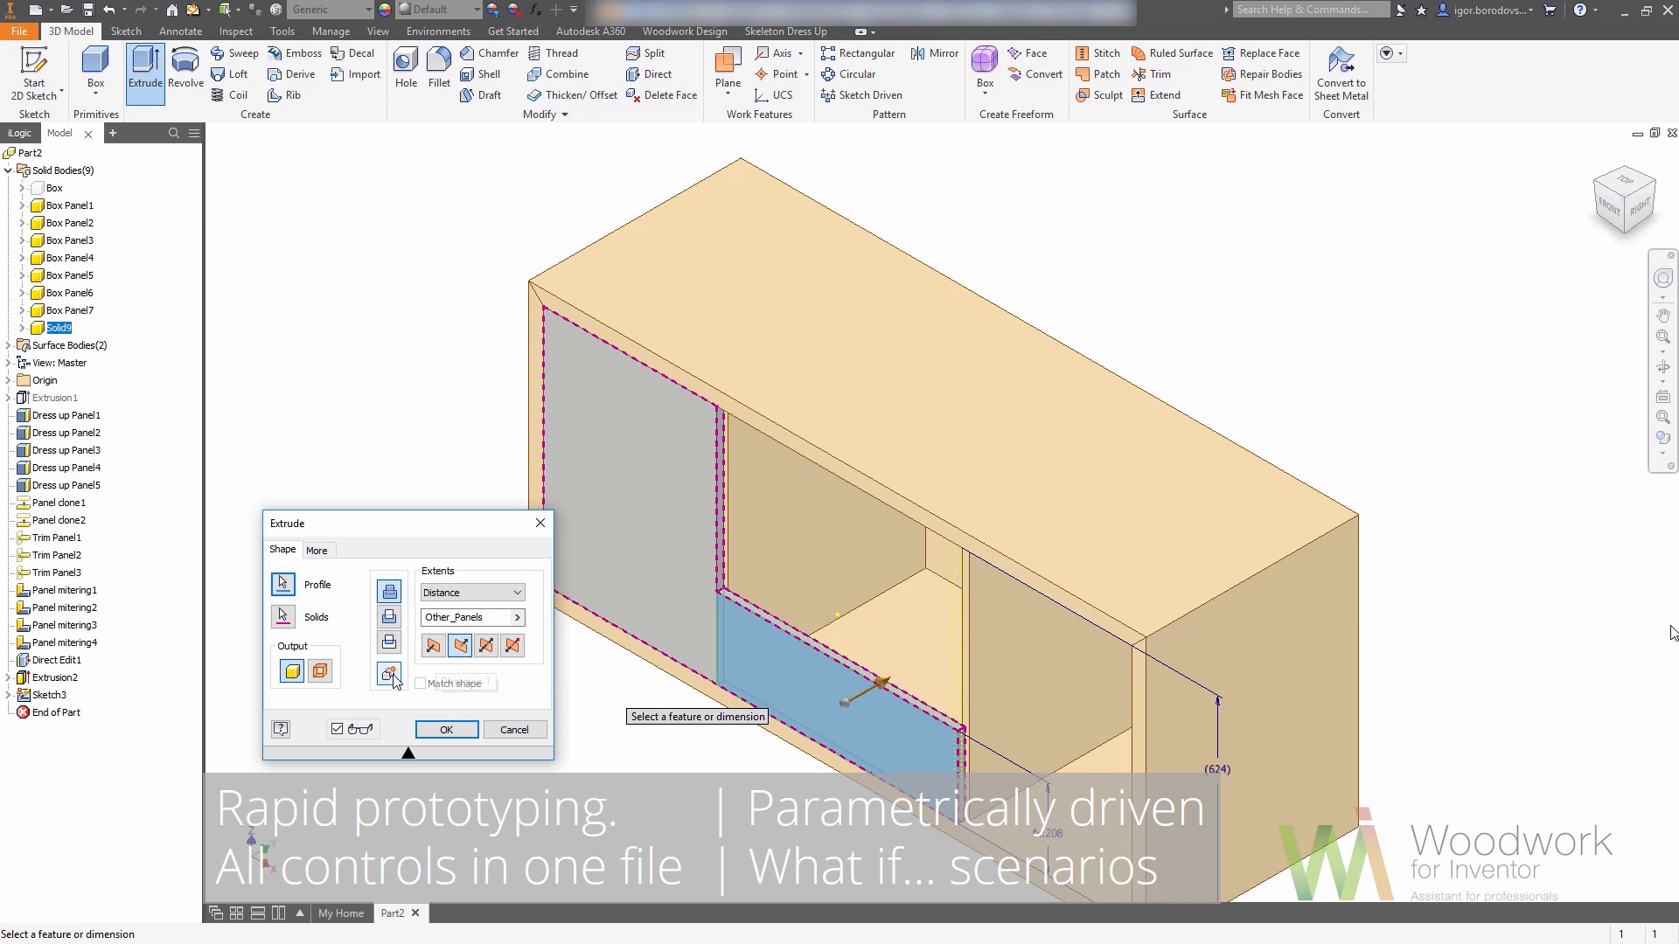
left_click(448, 731)
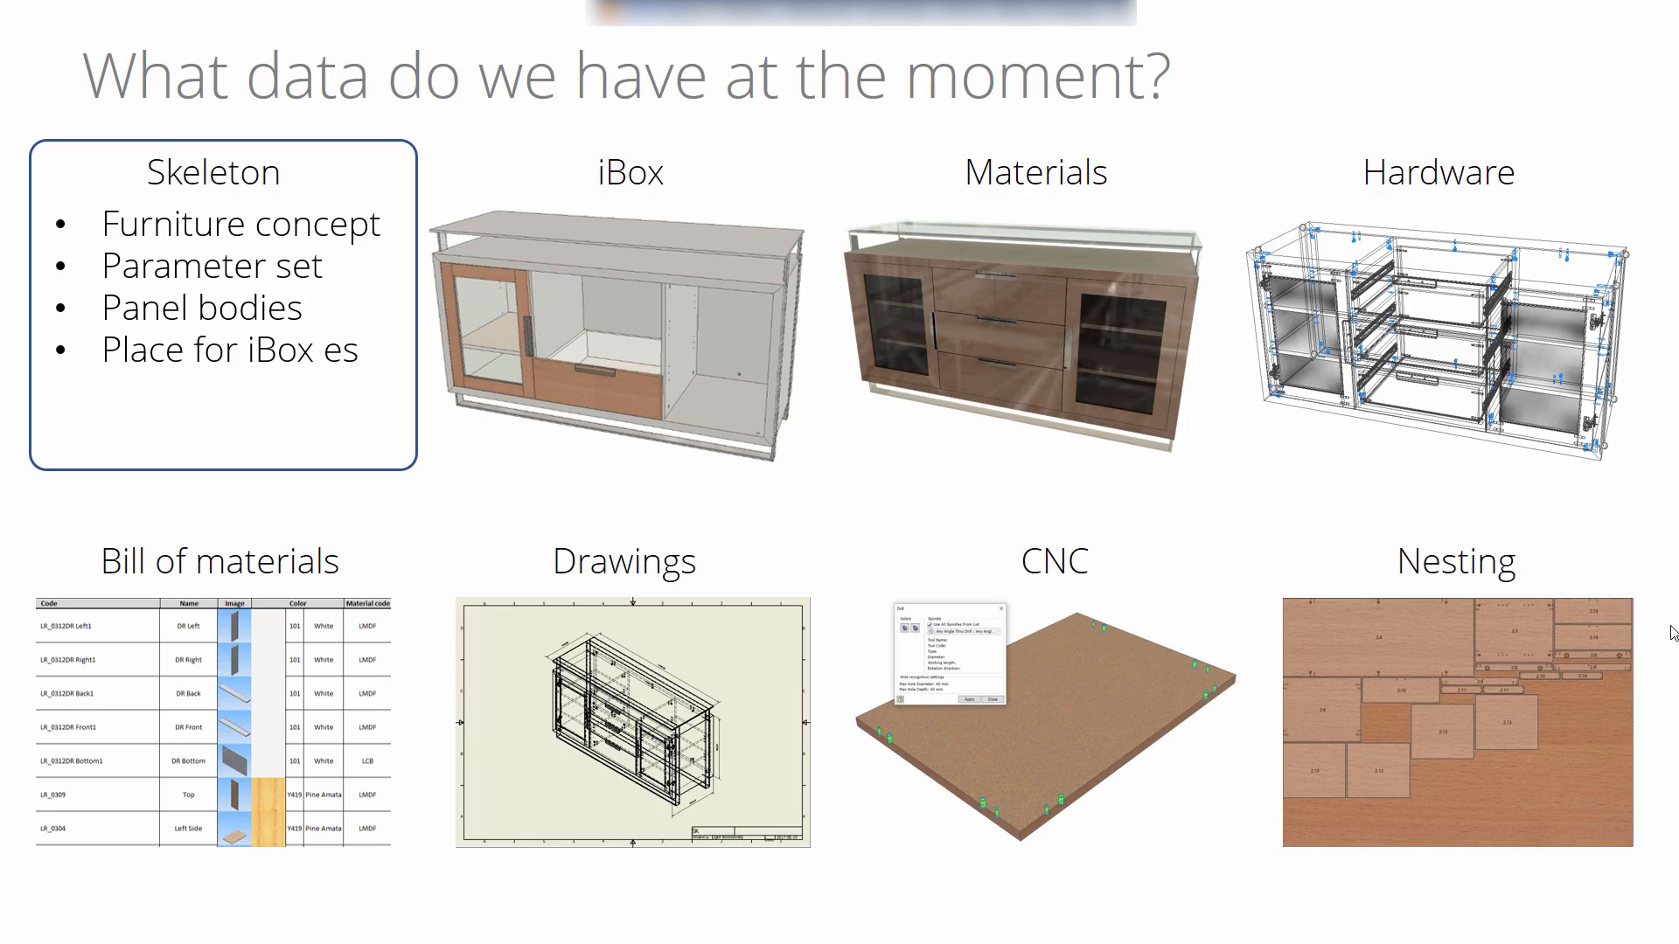
key("Right")
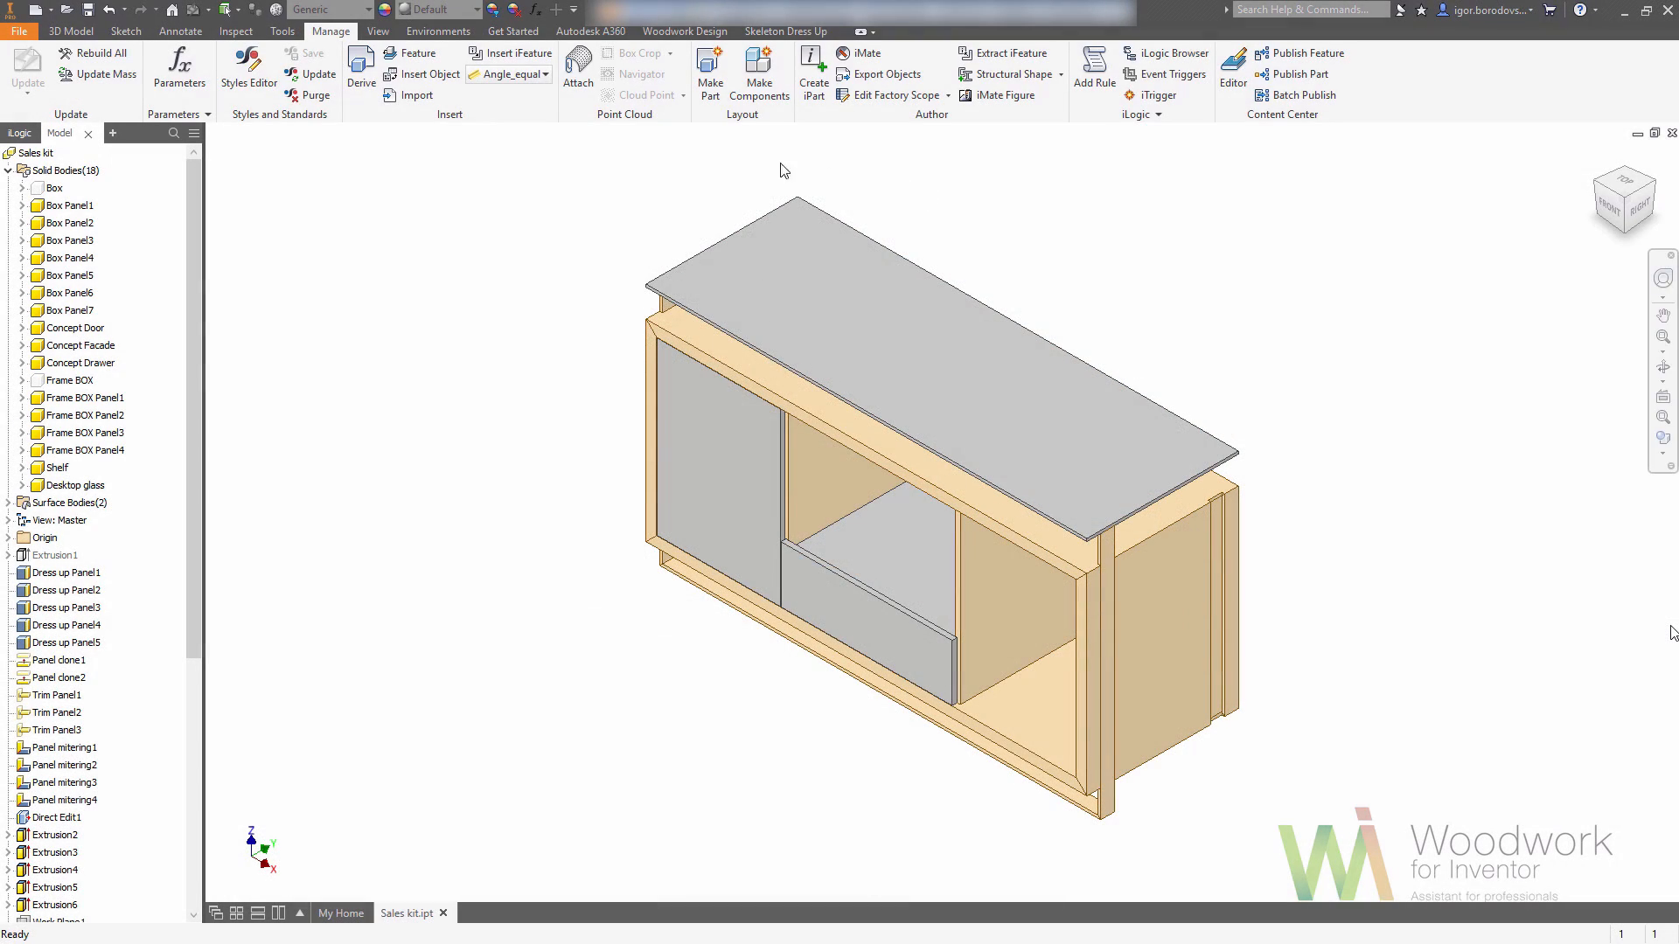
- Make components from the solid bodies Box Panel1 through Desktop glass in the target assembly Sales kit.iam
left_click(70, 205)
left_click(75, 485, "shift")
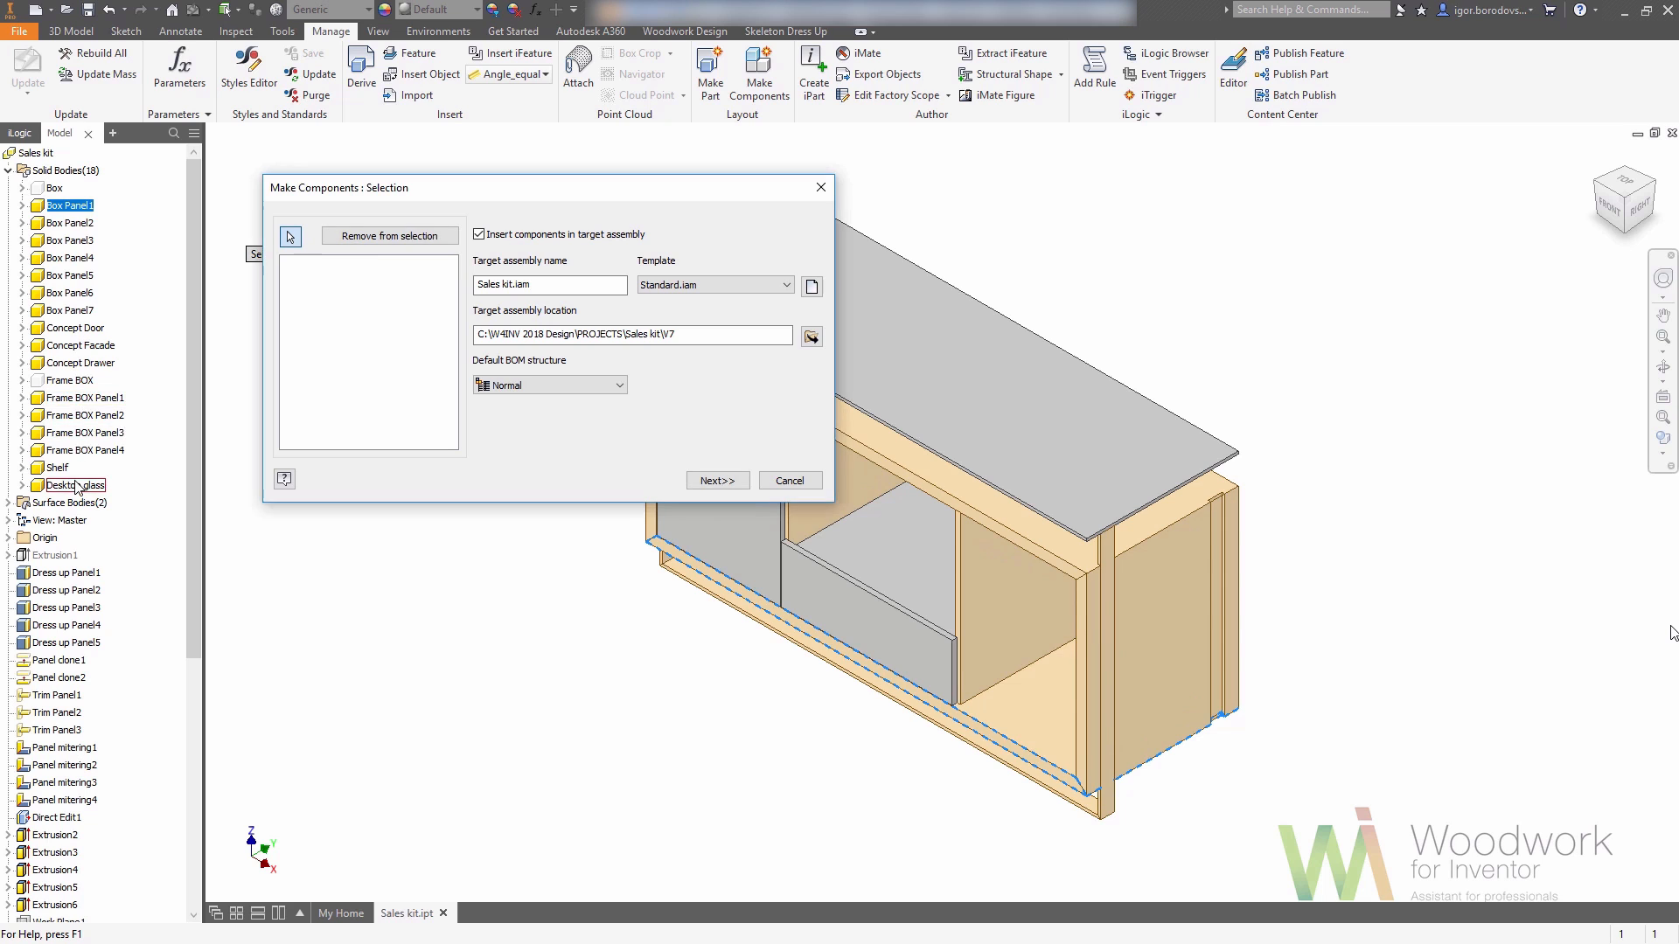
left_click(717, 480)
left_click(444, 385)
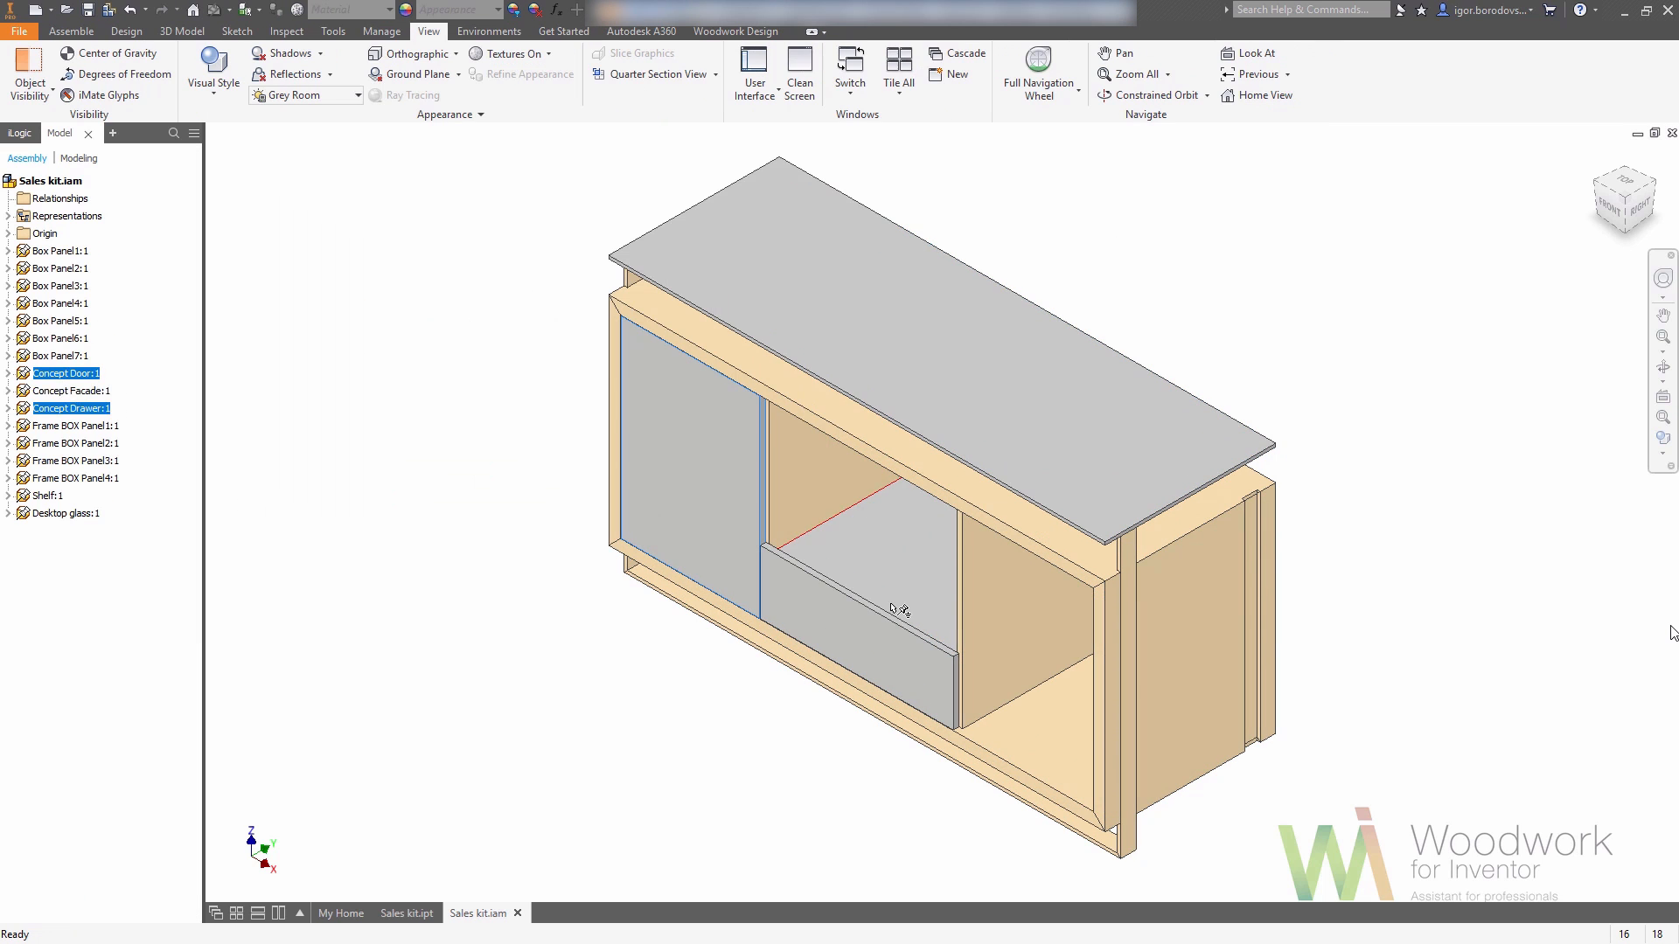
- Isolate the Concept Door, Concept Facade and Concept Drawer components in the assembly
right_click(872, 614)
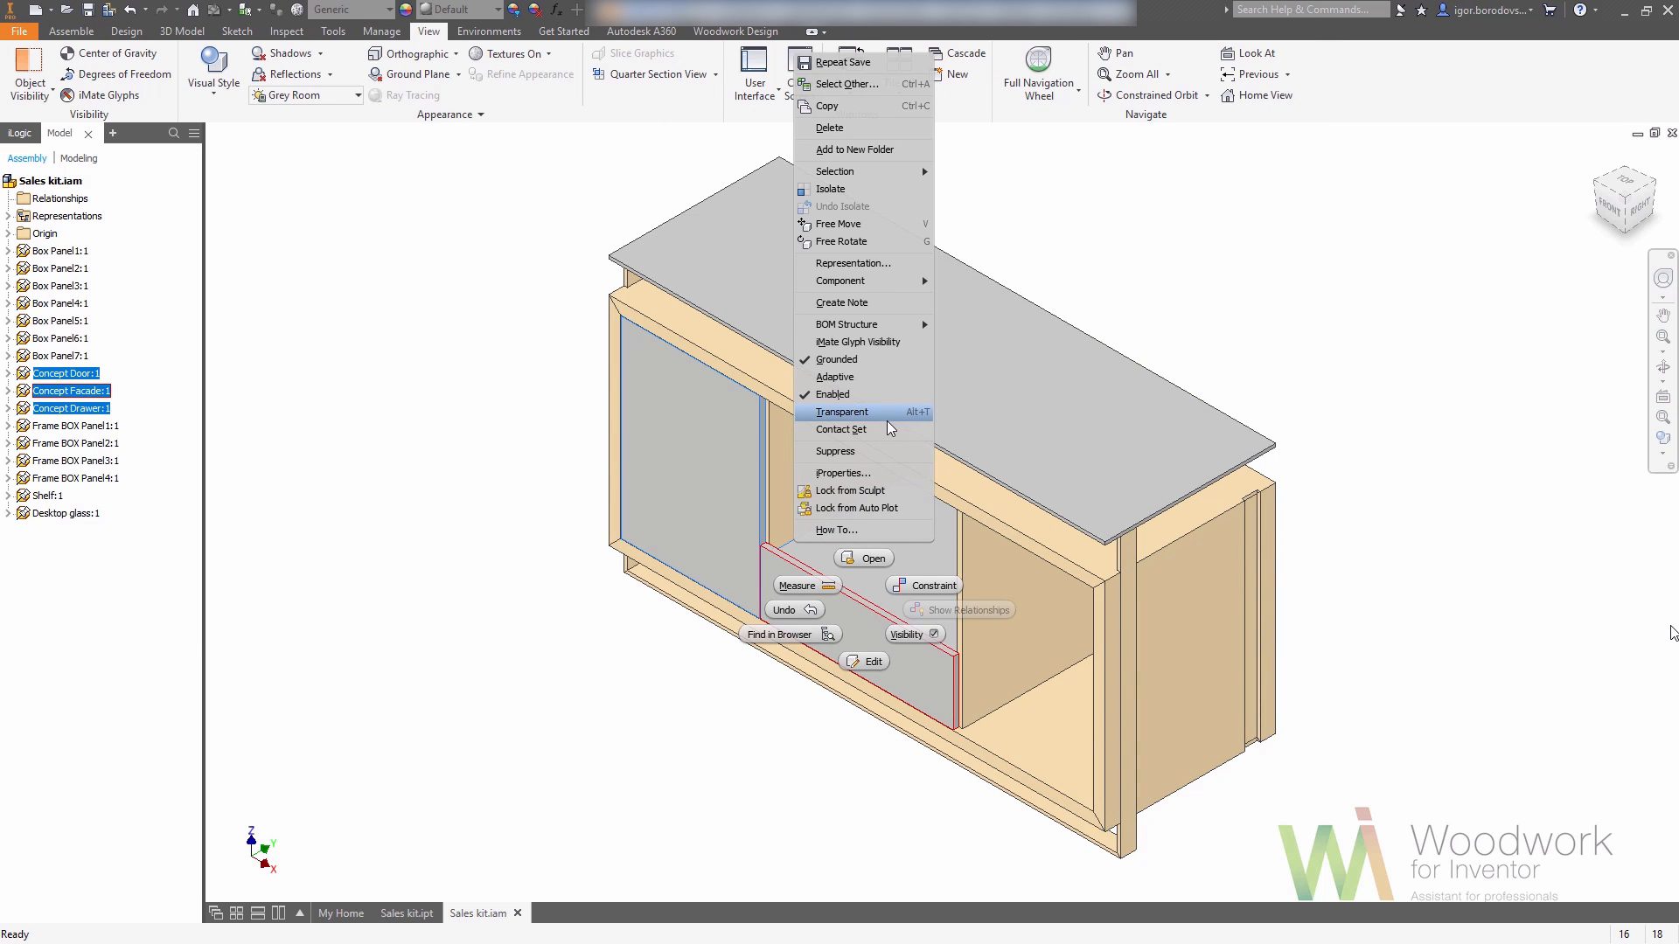
left_click(835, 189)
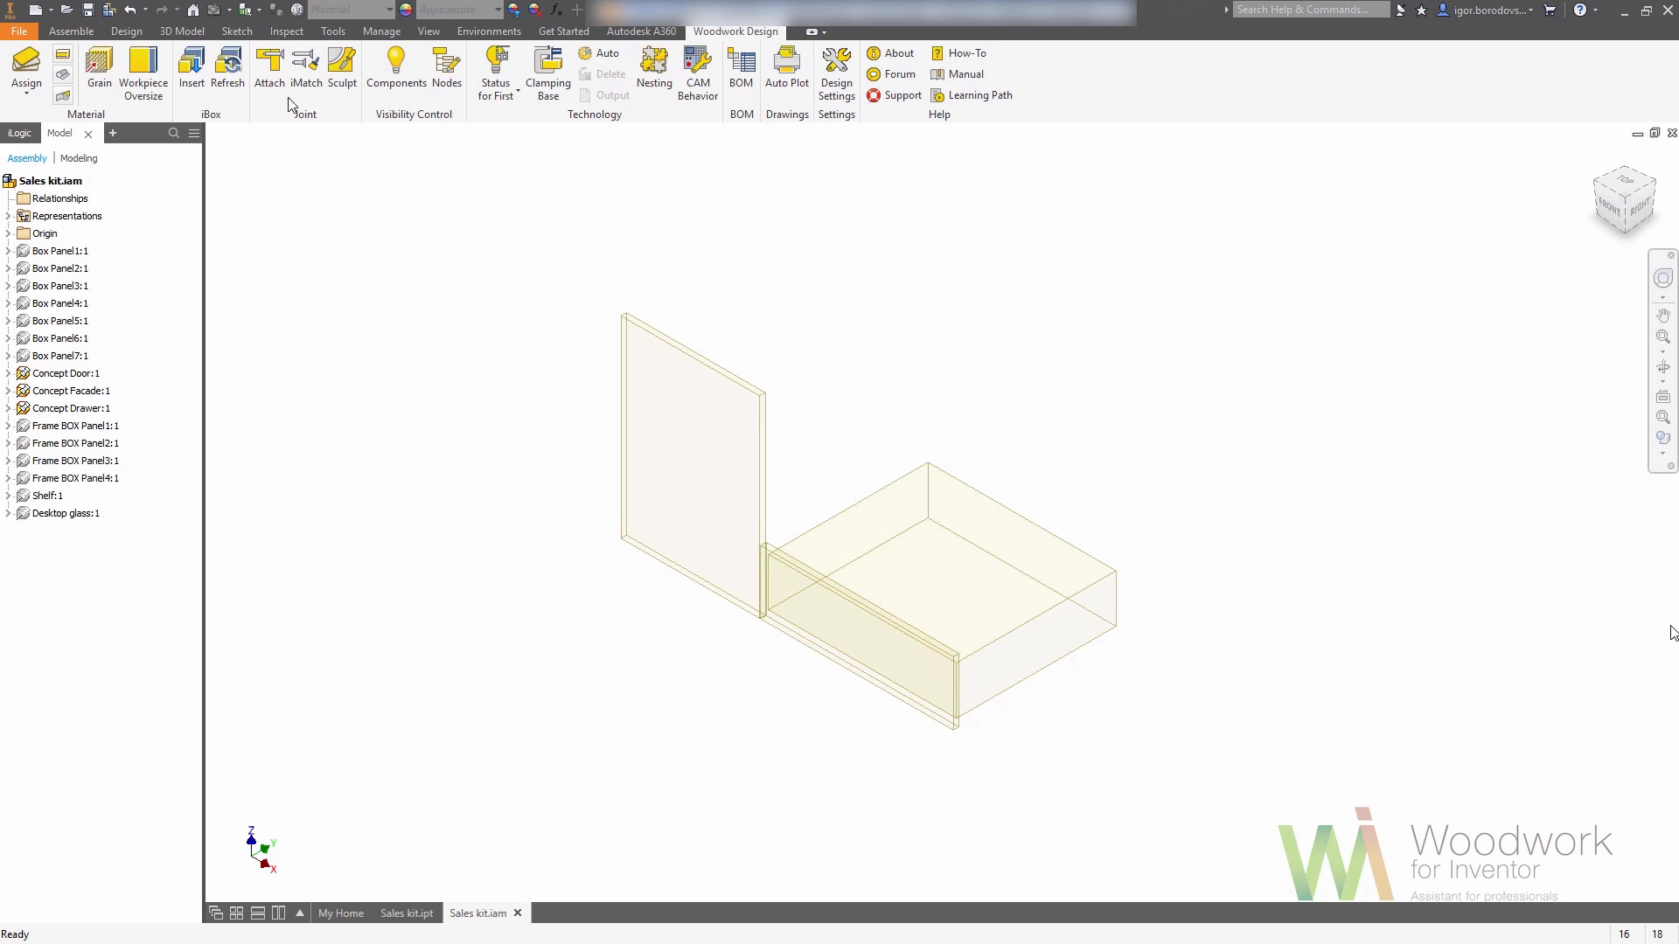
- Load the Full Pull Drawer iBox, accepting the SKv6 prefix and the same location as the main assembly
left_click(194, 77)
left_click(295, 282)
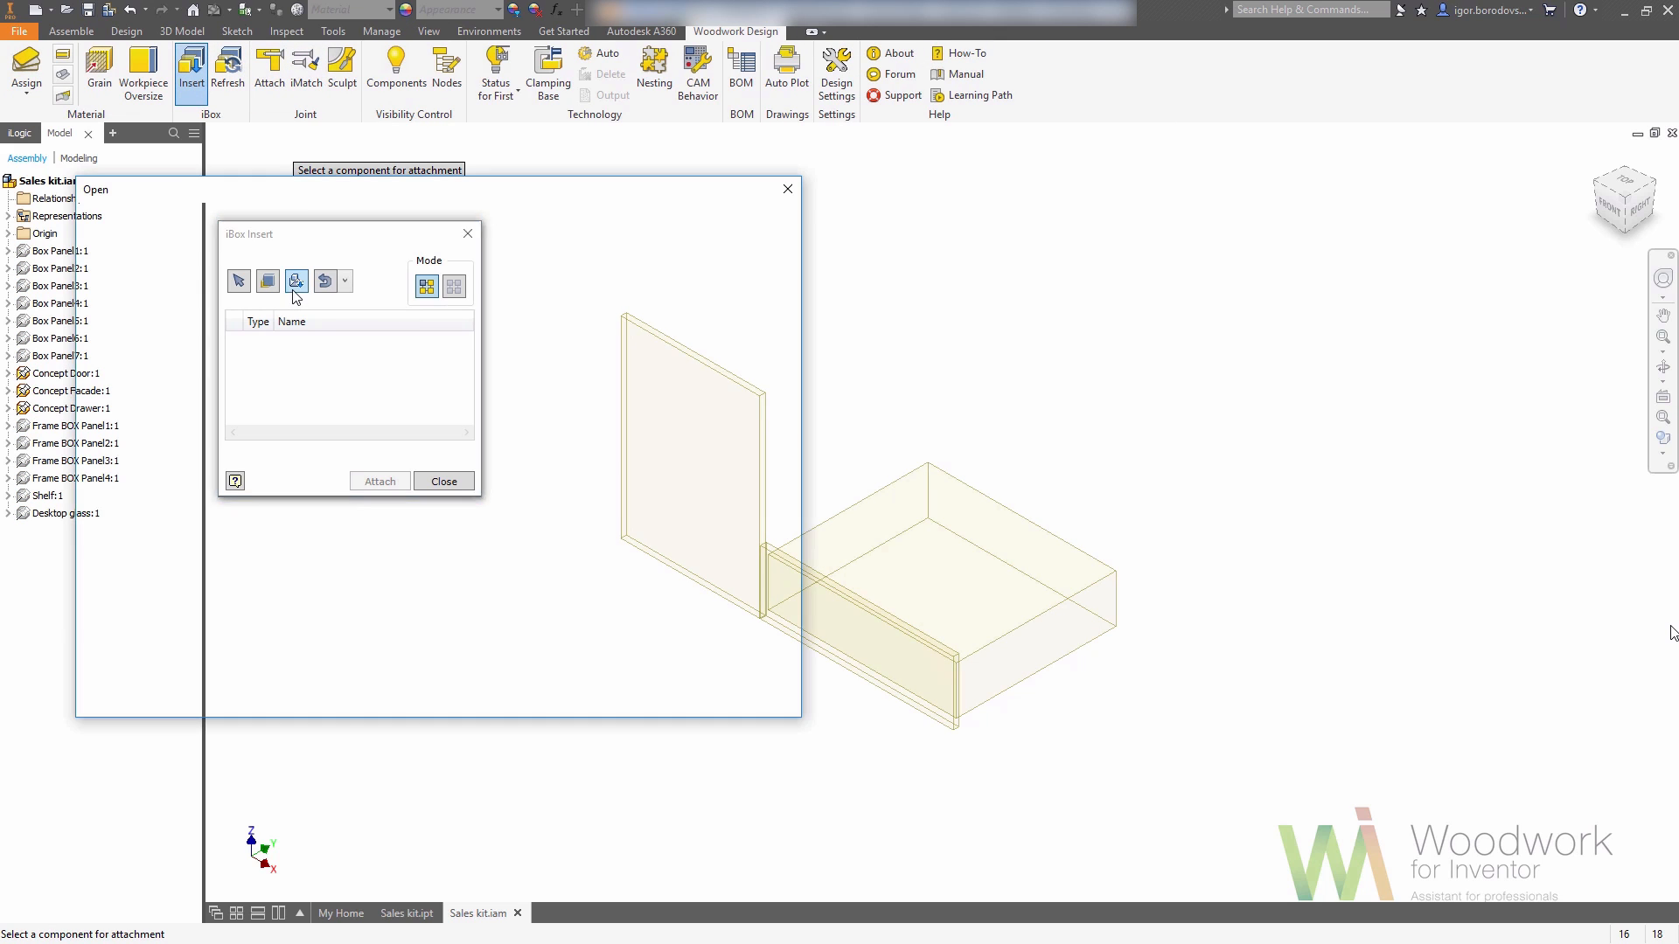
double_click(315, 271)
left_click(323, 286)
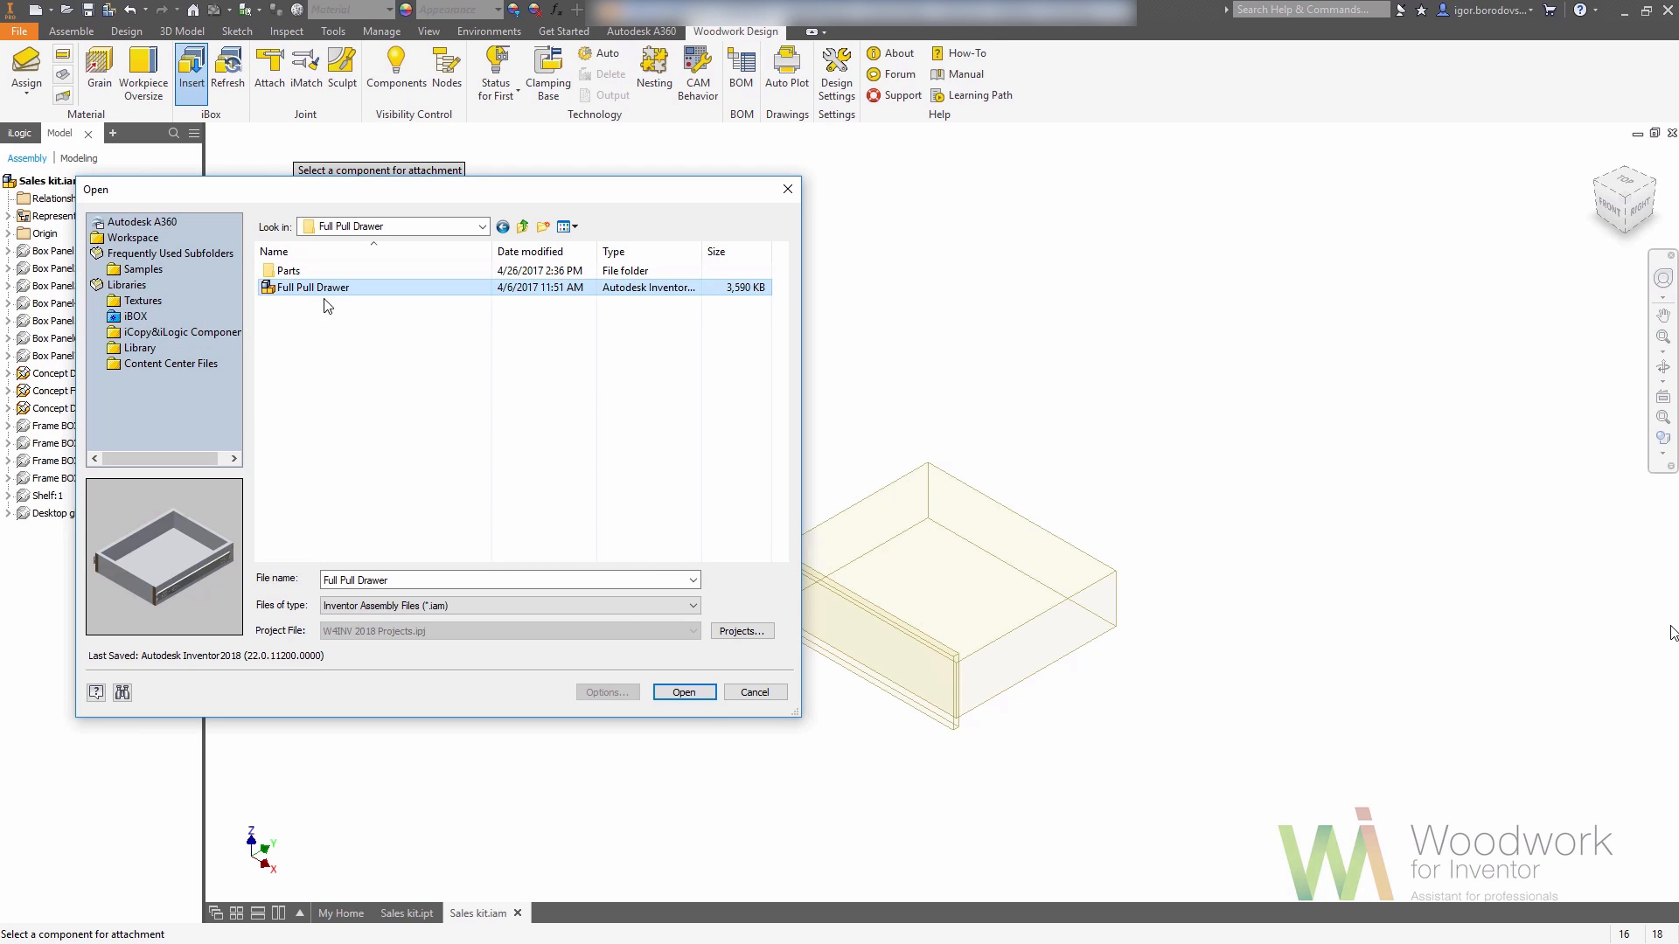
left_click(691, 692)
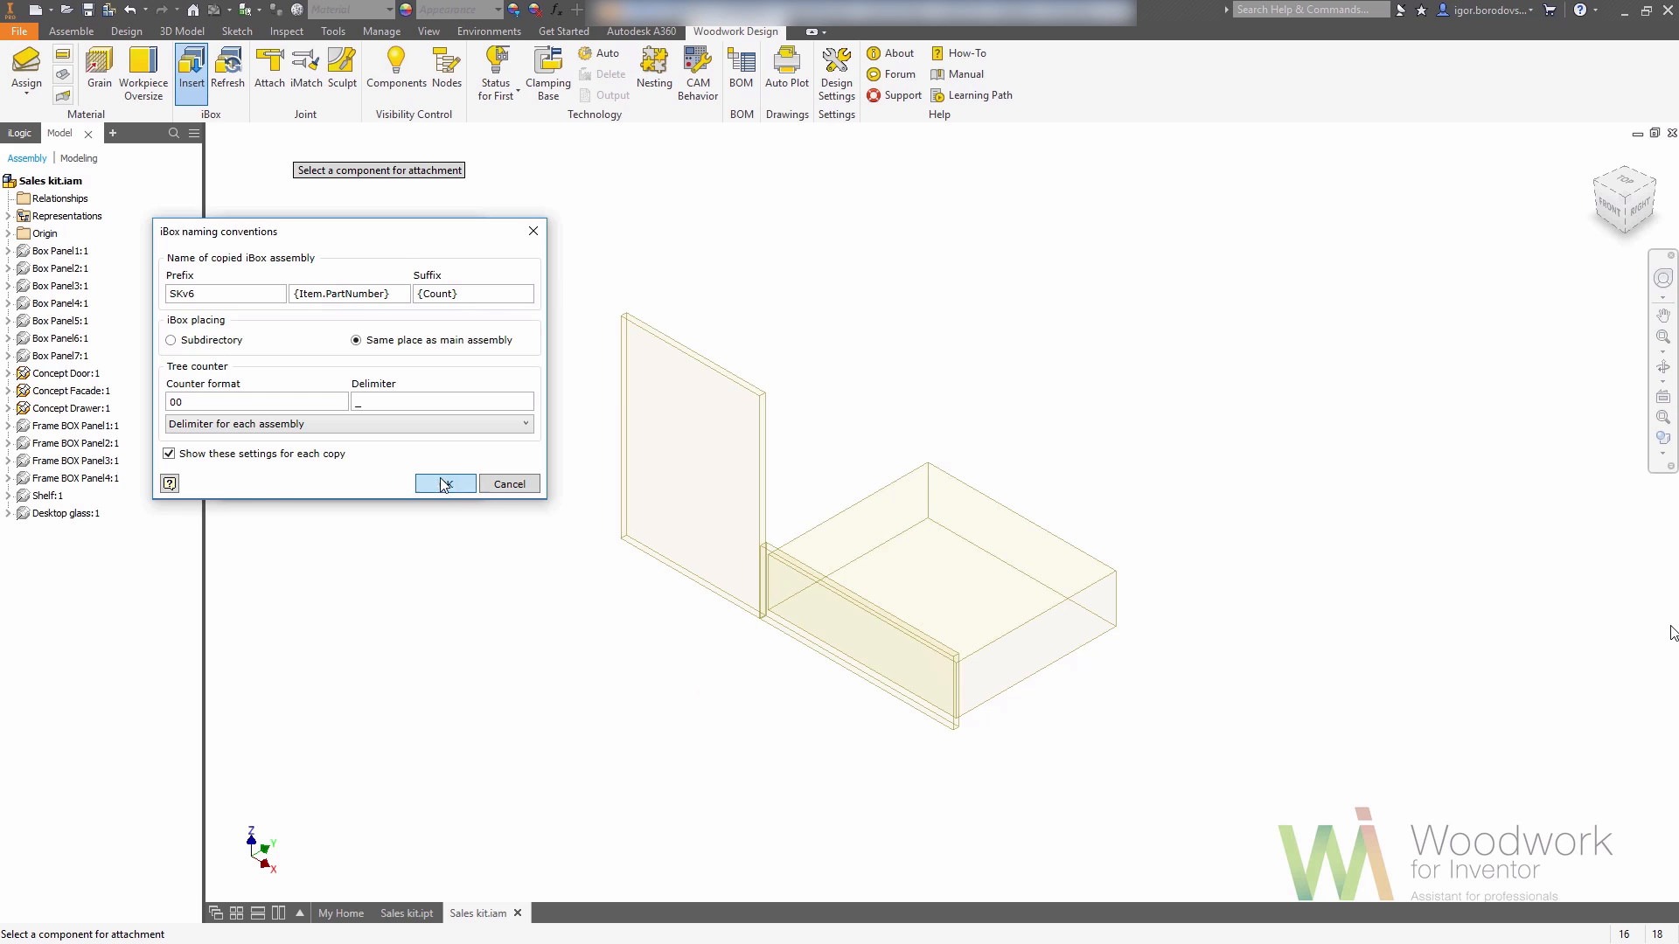
left_click(443, 484)
- Attach the Full Pull Drawer's niche sides to the matching top, front and side faces of the concept drawer
left_click(907, 567)
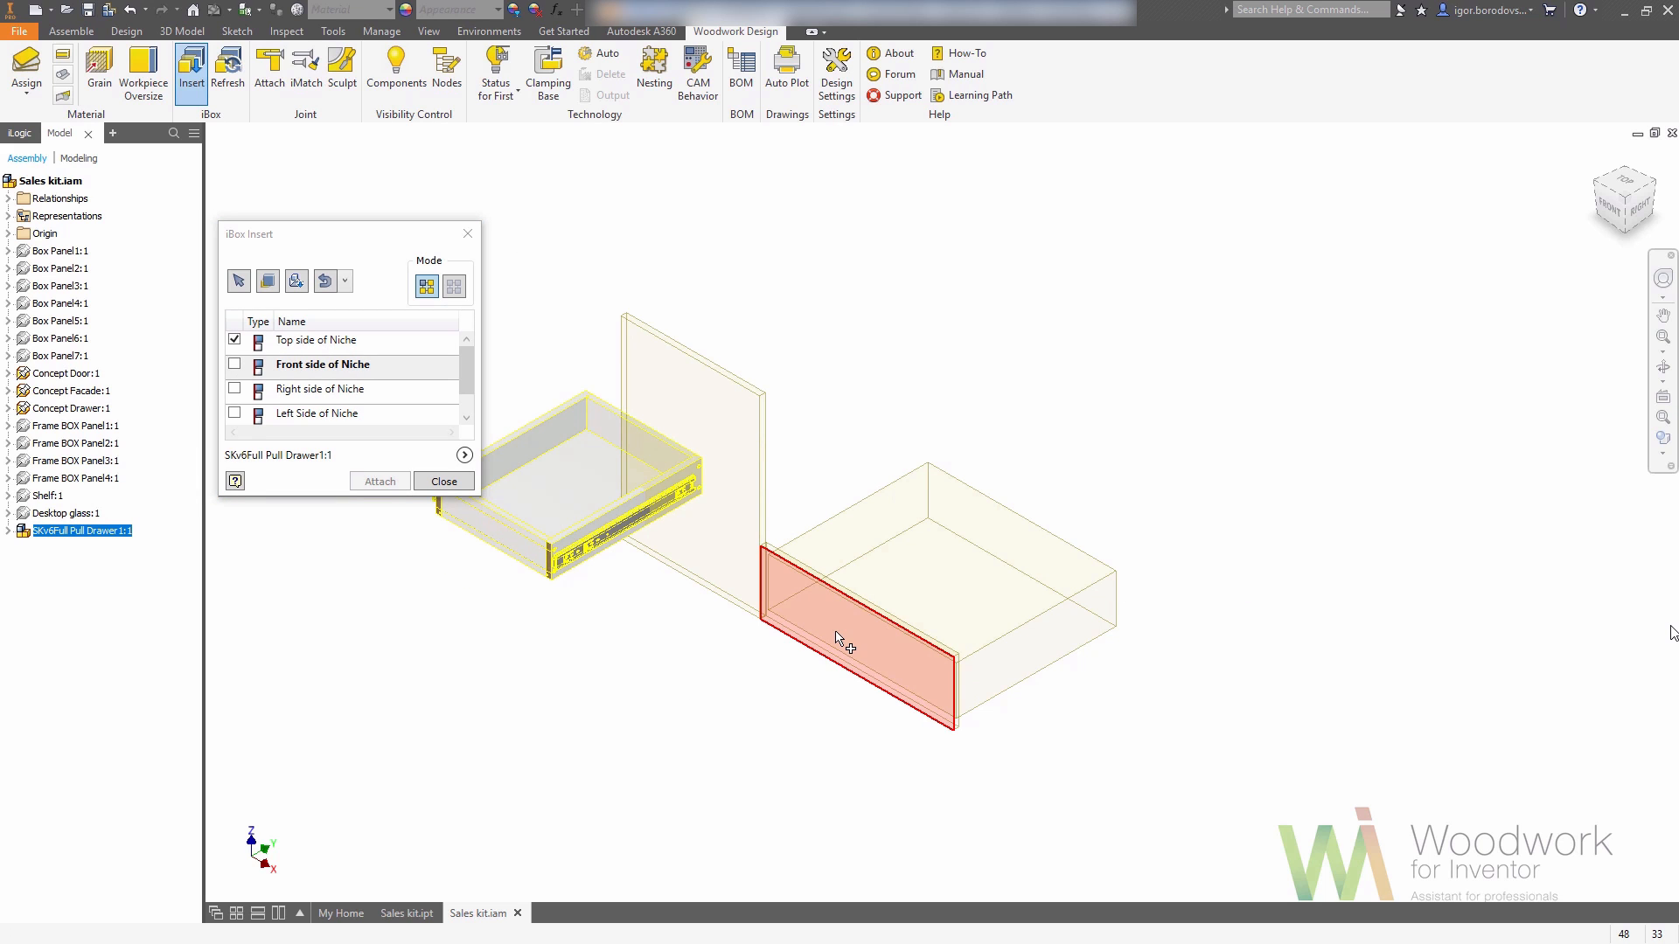
left_click(877, 681)
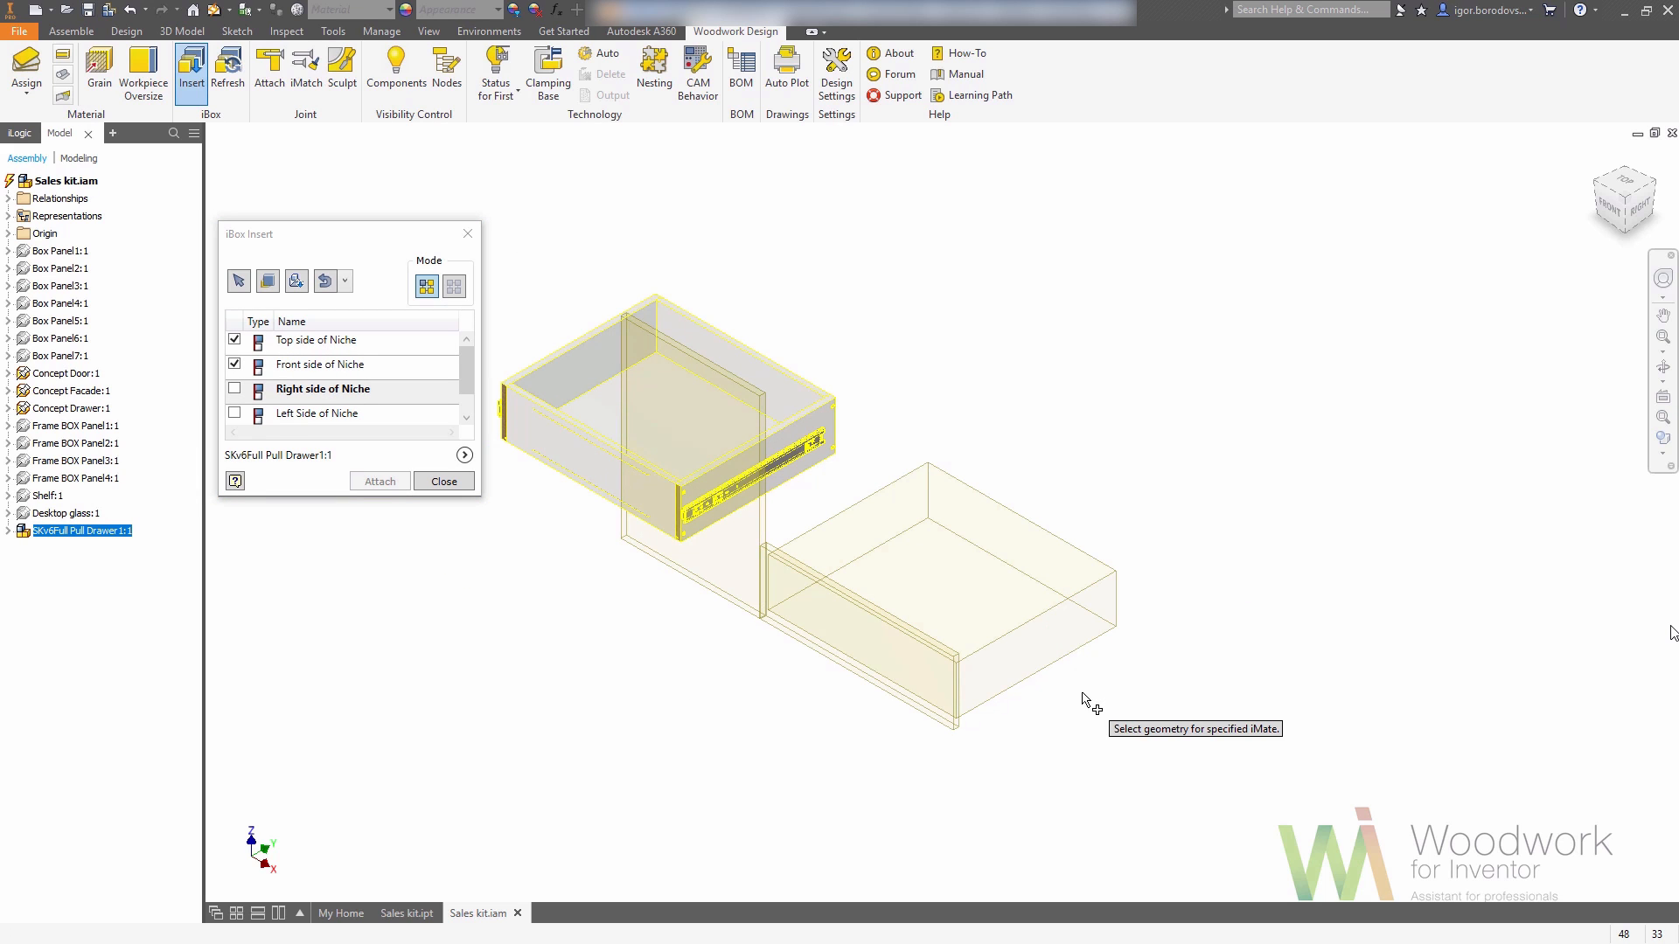
left_click(1055, 668)
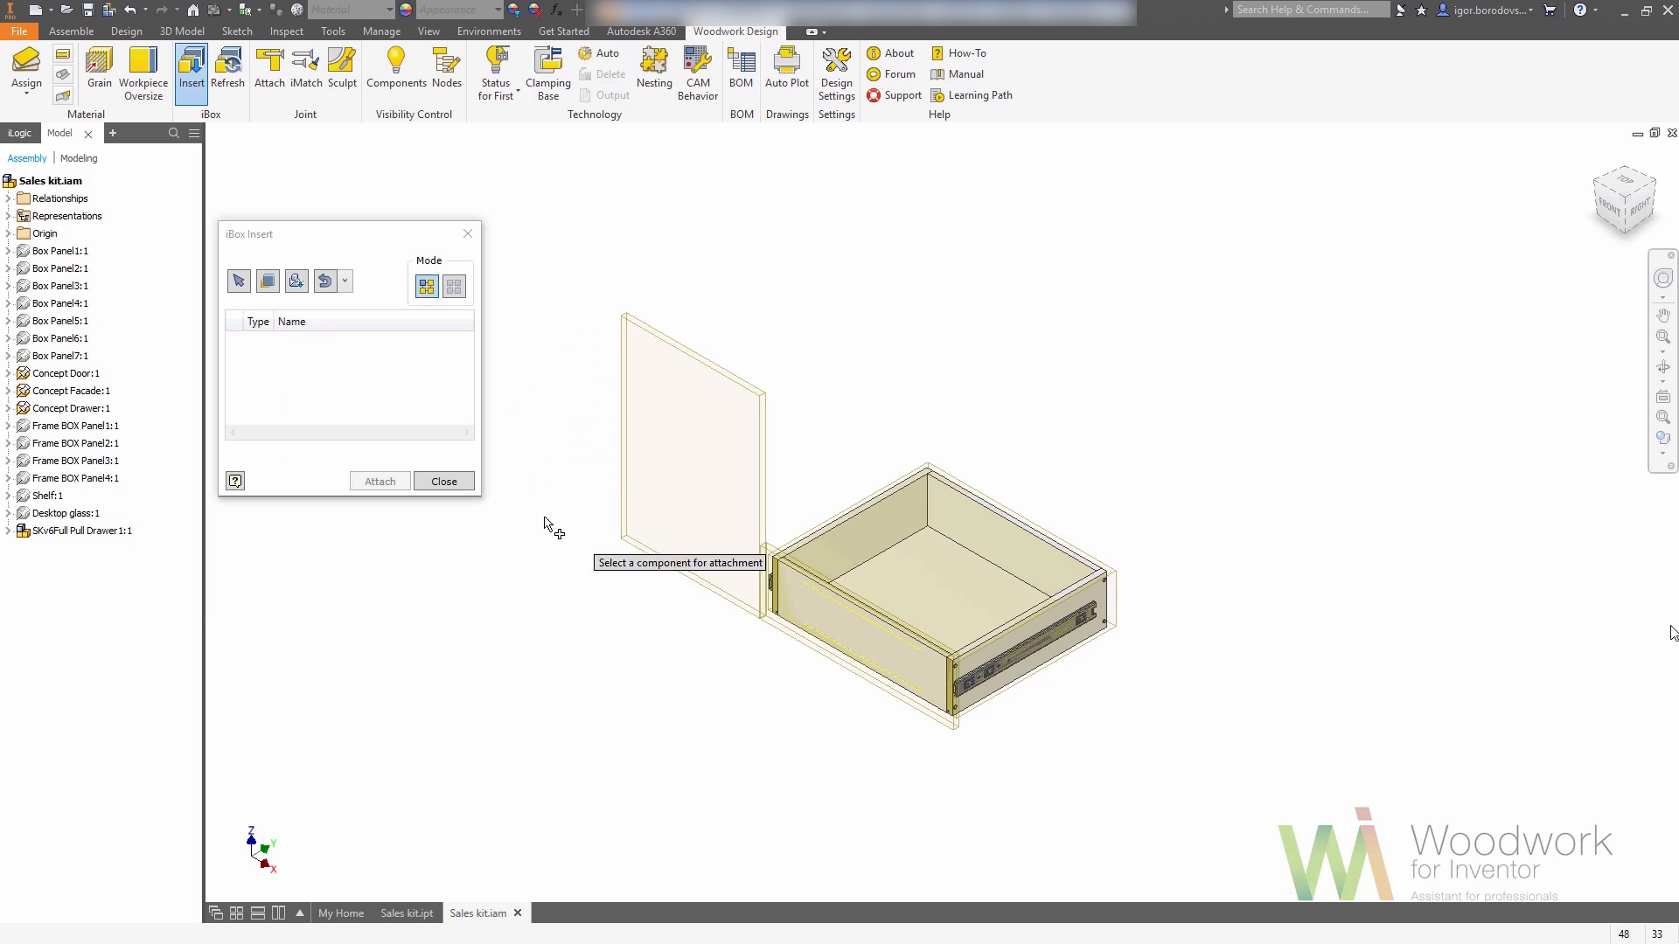
- Load the Panel facade iBox assembly from the library for insertion
left_click(295, 281)
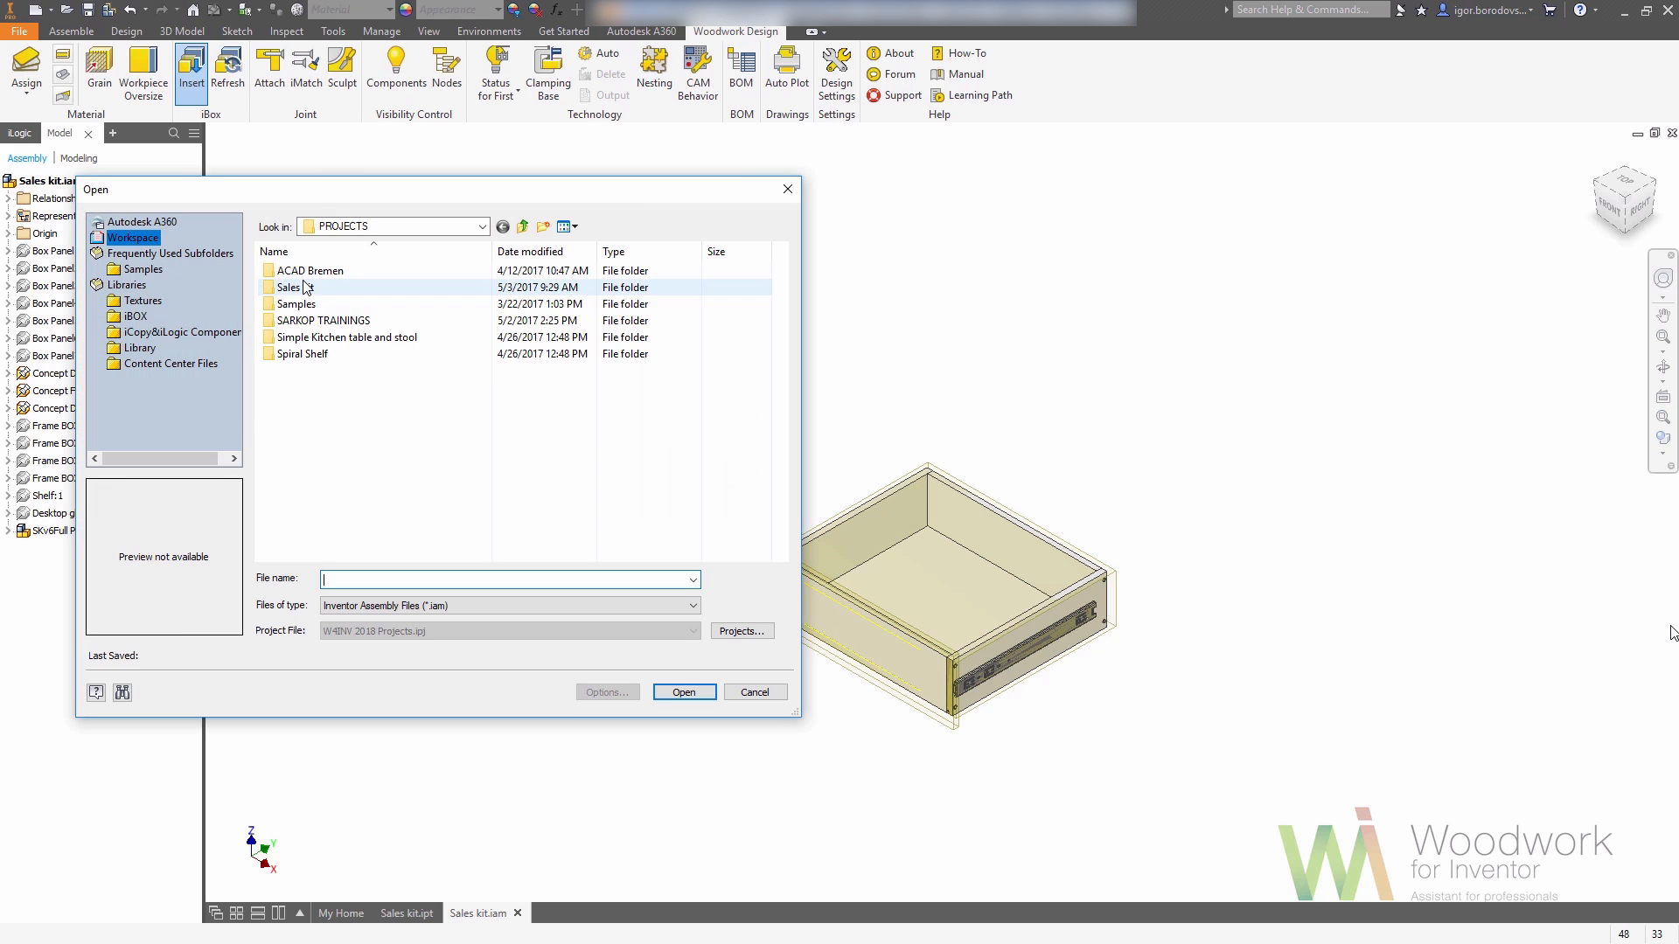
double_click(308, 307)
double_click(306, 271)
left_click(309, 290)
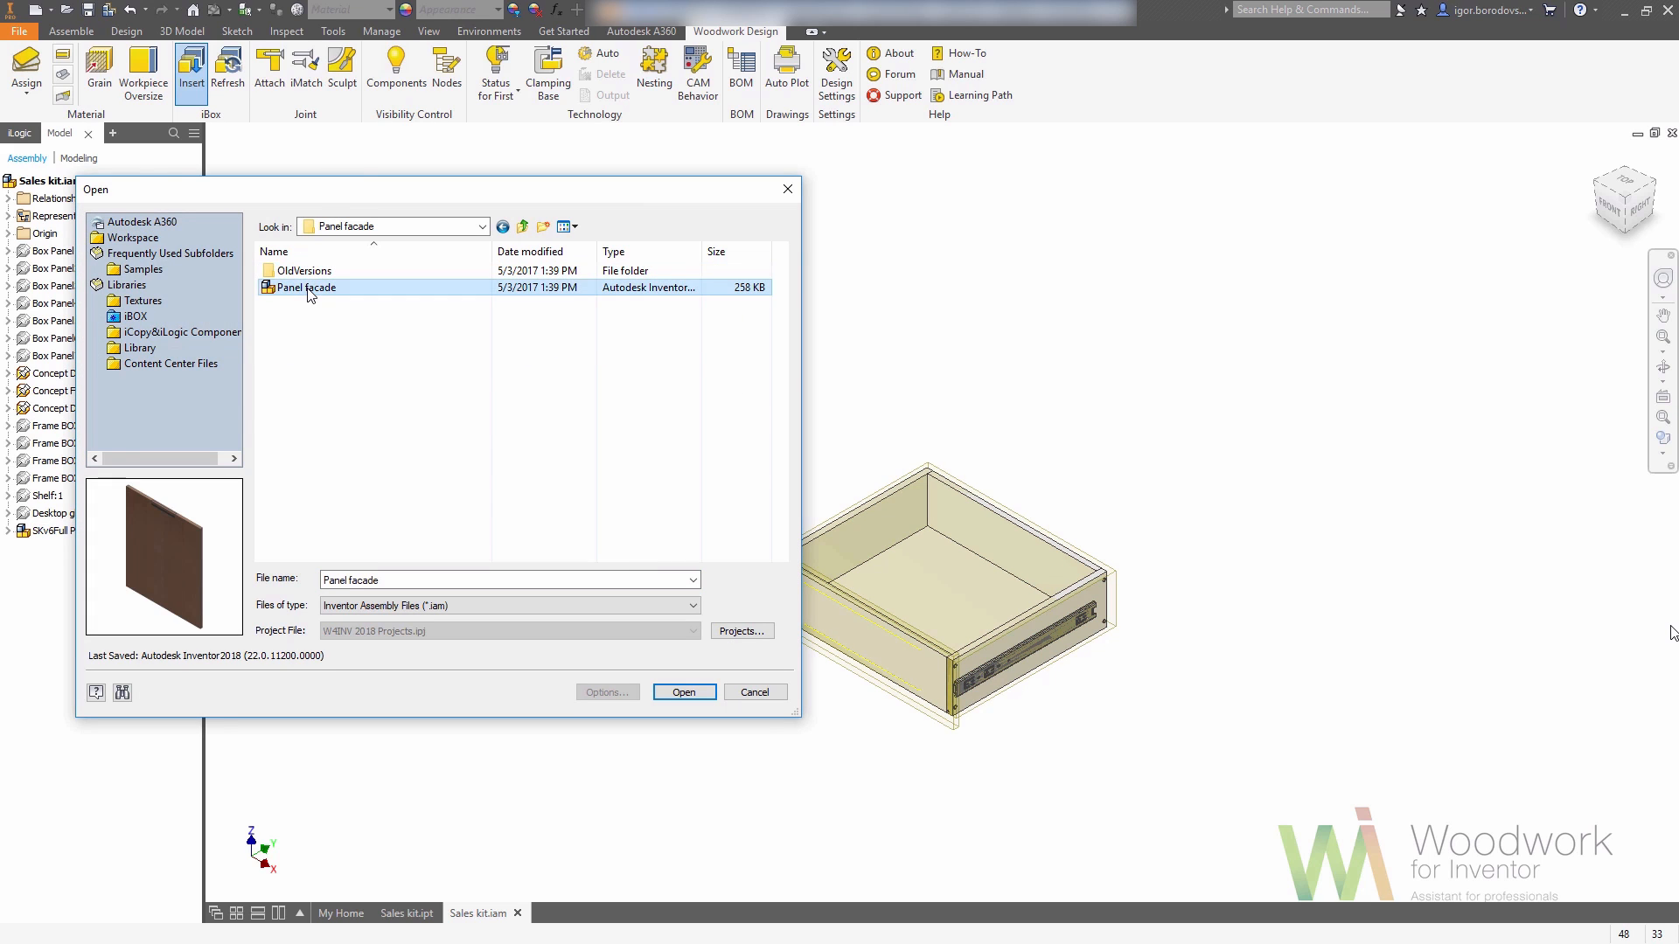
double_click(309, 290)
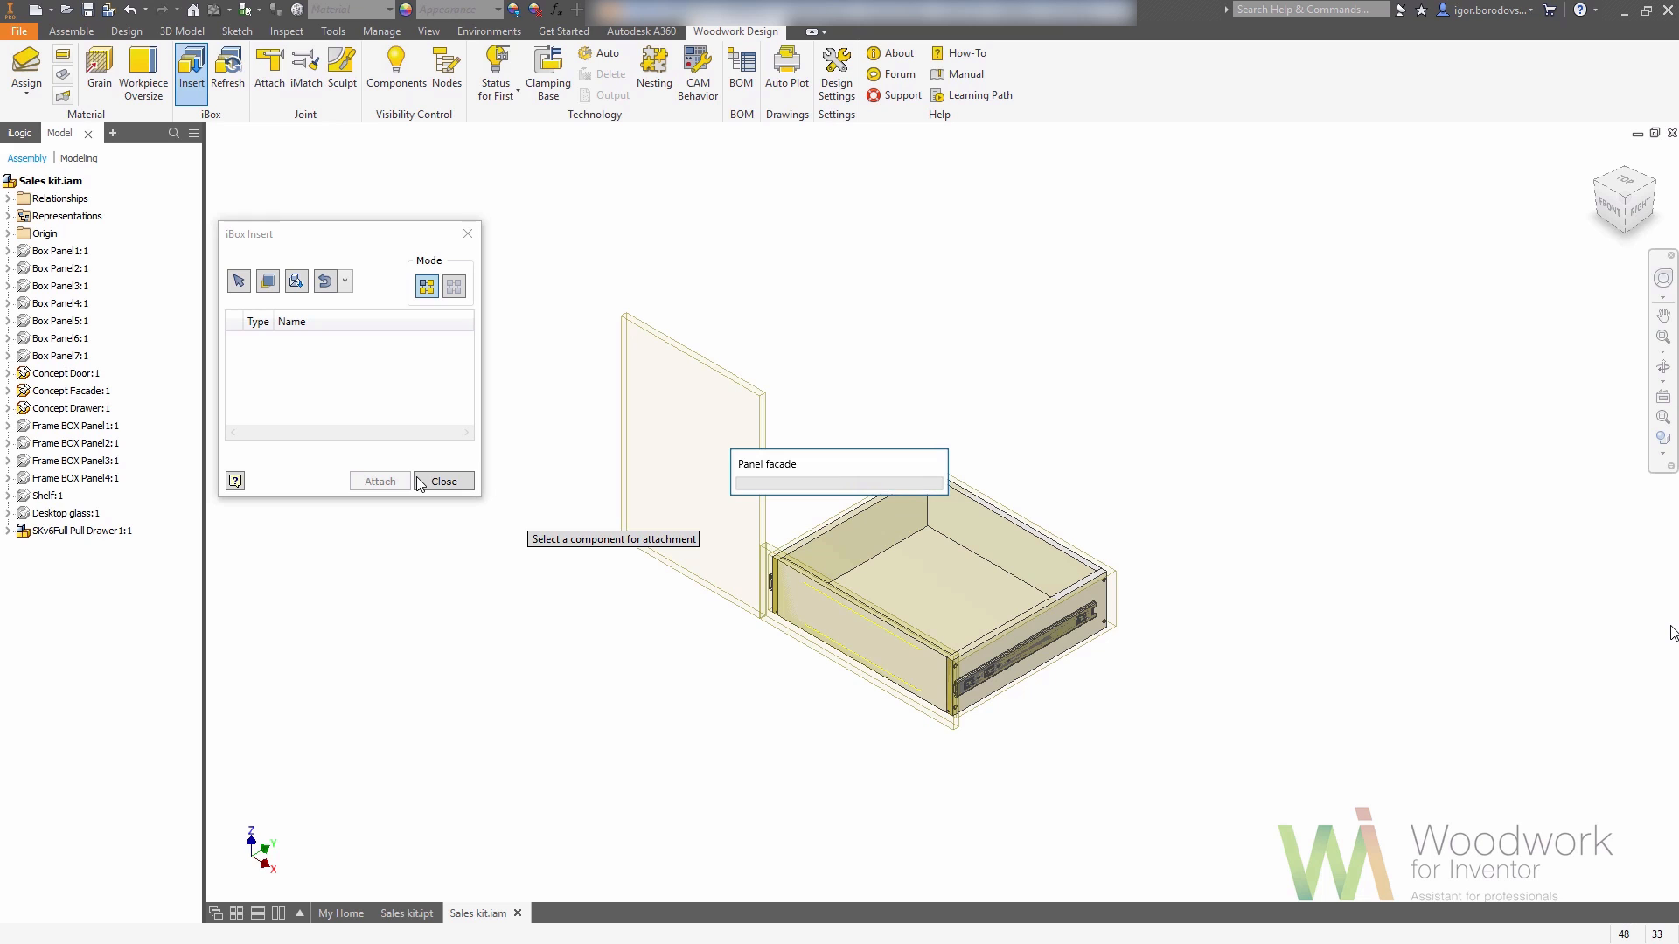
- Attach the Panel facade iBox to the matching top, front and side faces of the concept facade
left_click(876, 620)
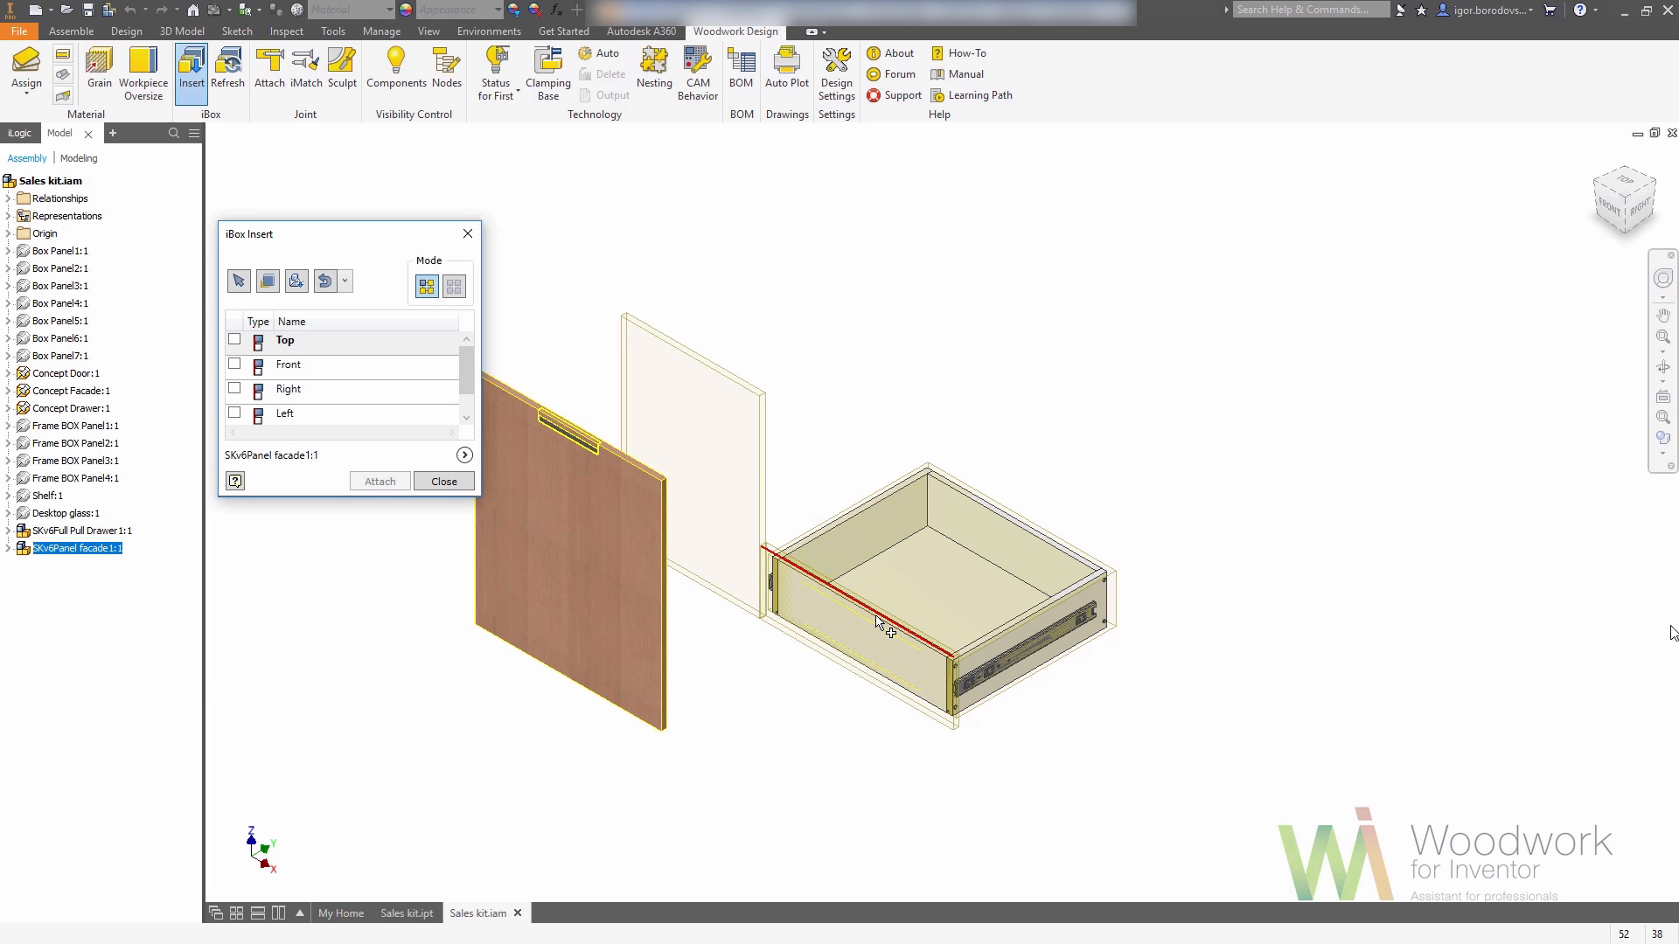
scroll(867, 595, "up", 3)
left_click(839, 619)
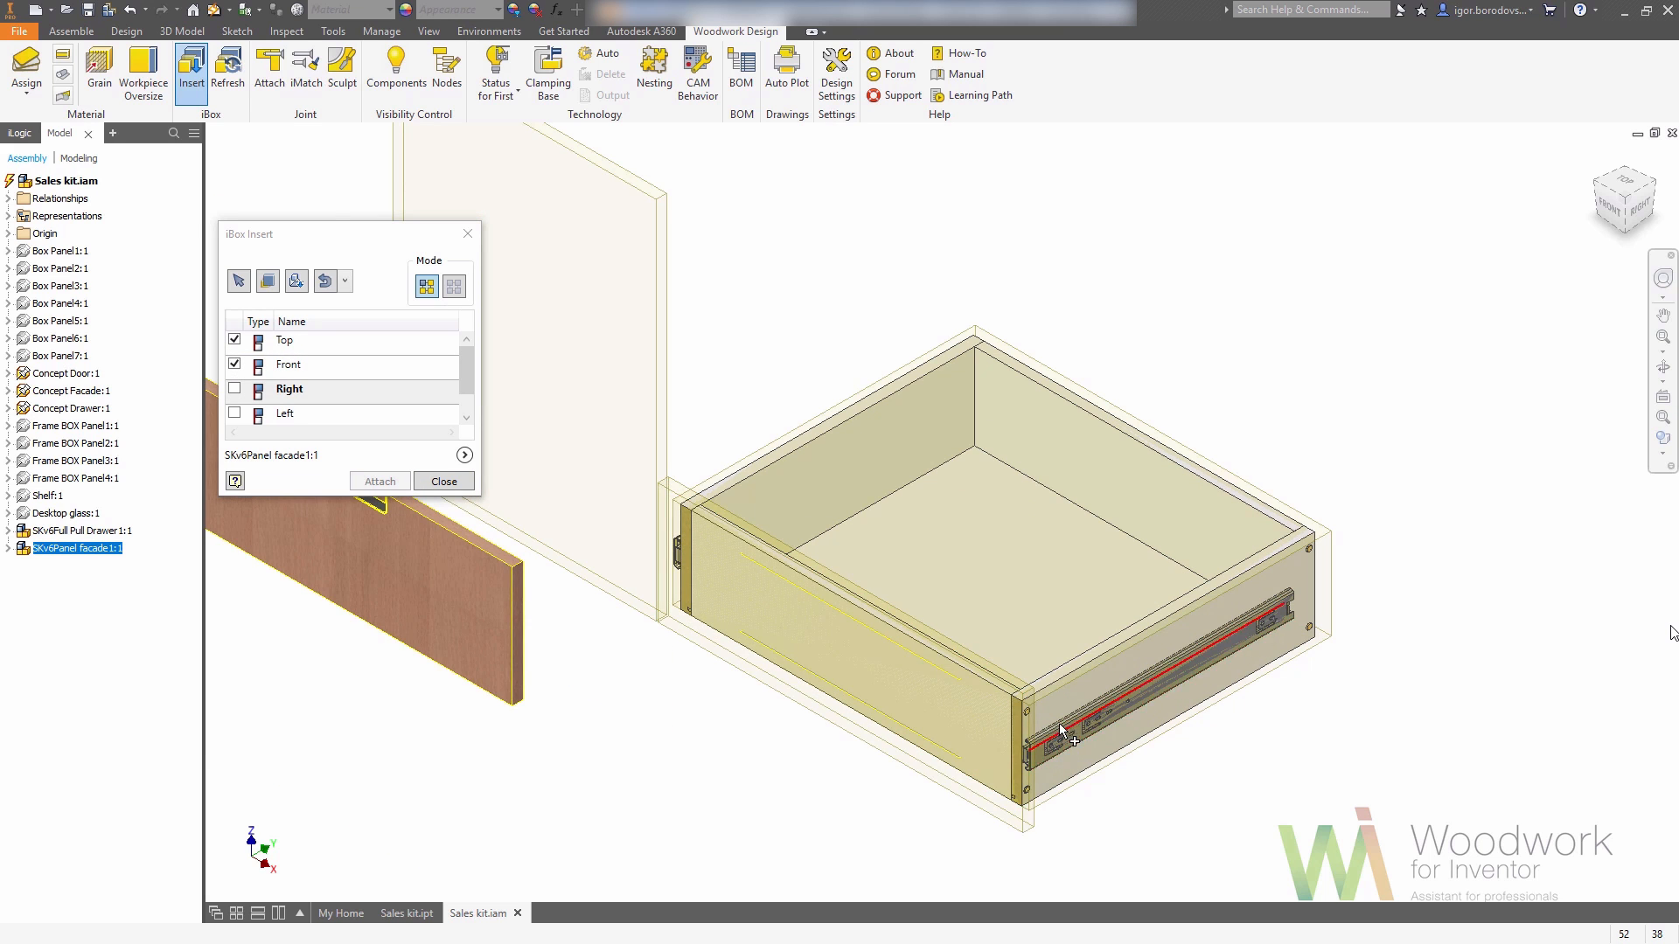
scroll(1014, 726, "up", 3)
left_click(1029, 712)
scroll(1029, 713, "down", 5)
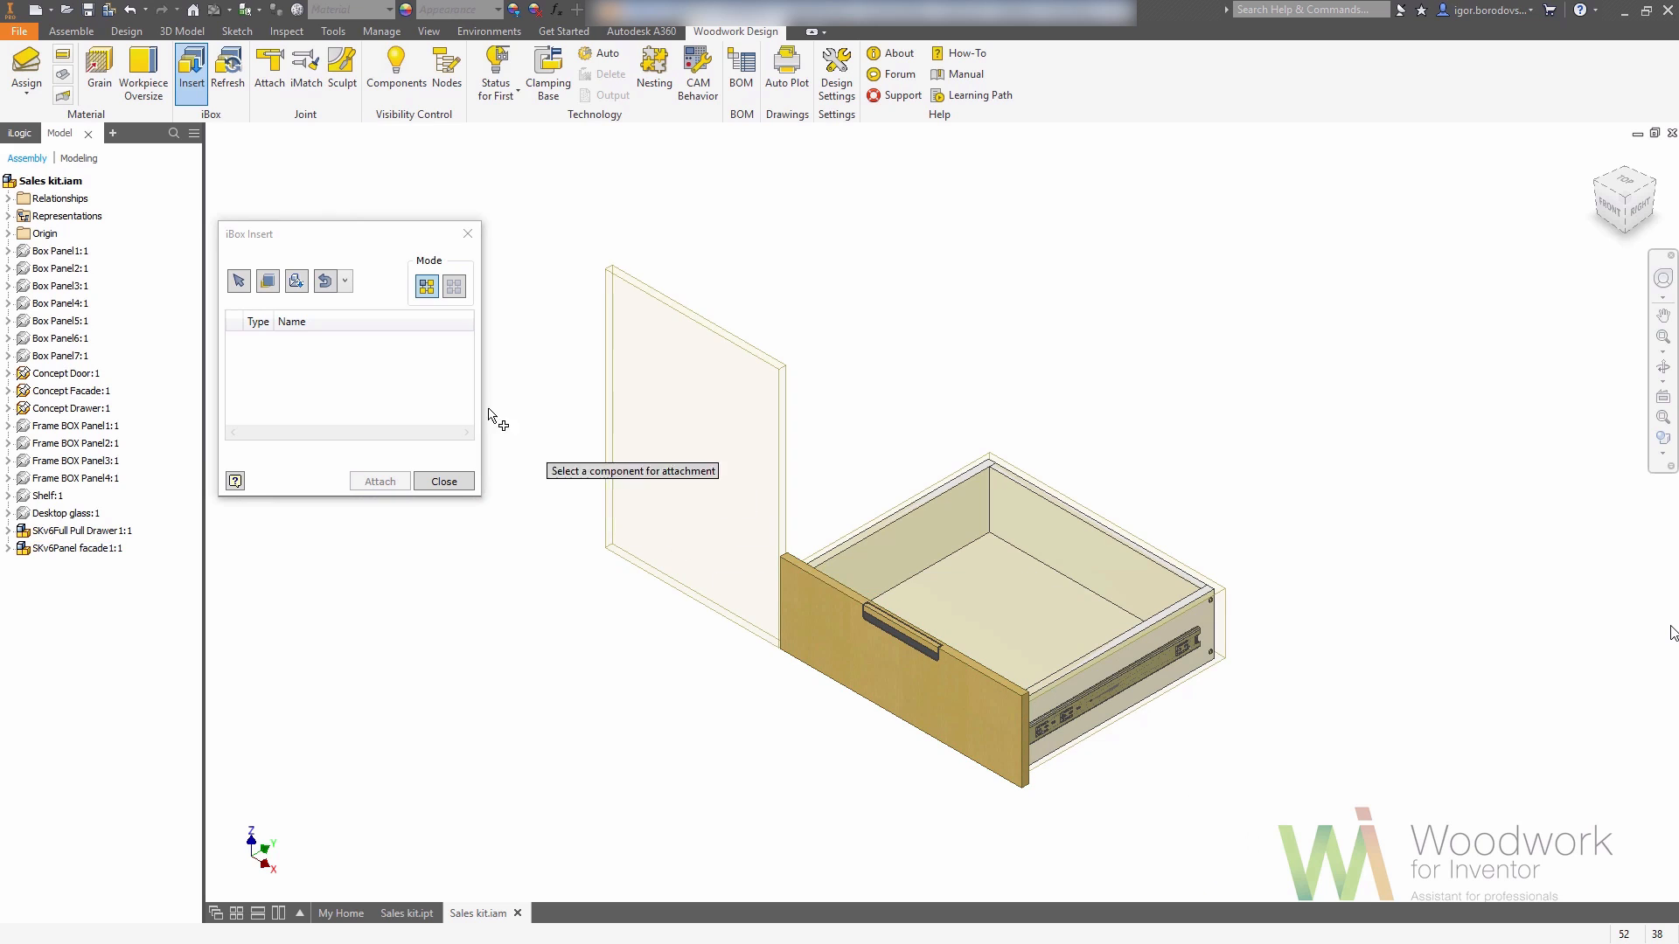
- Load a glass door iBox from the One door with glass library folder, accepting the placement settings
left_click(295, 281)
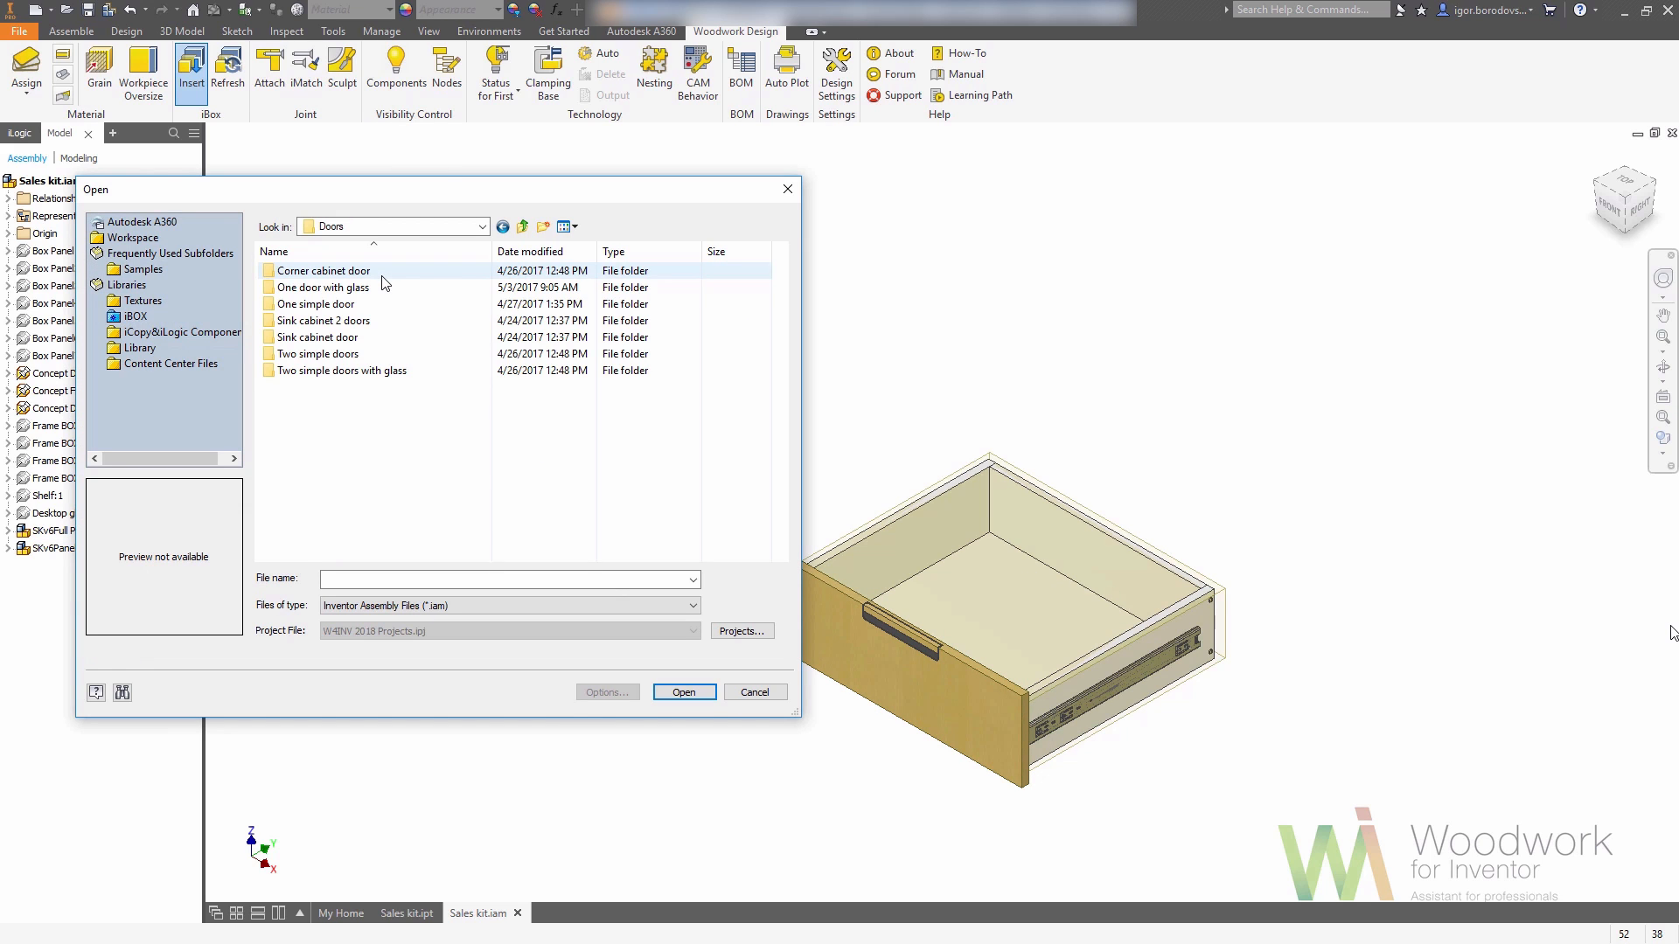
double_click(382, 287)
double_click(384, 290)
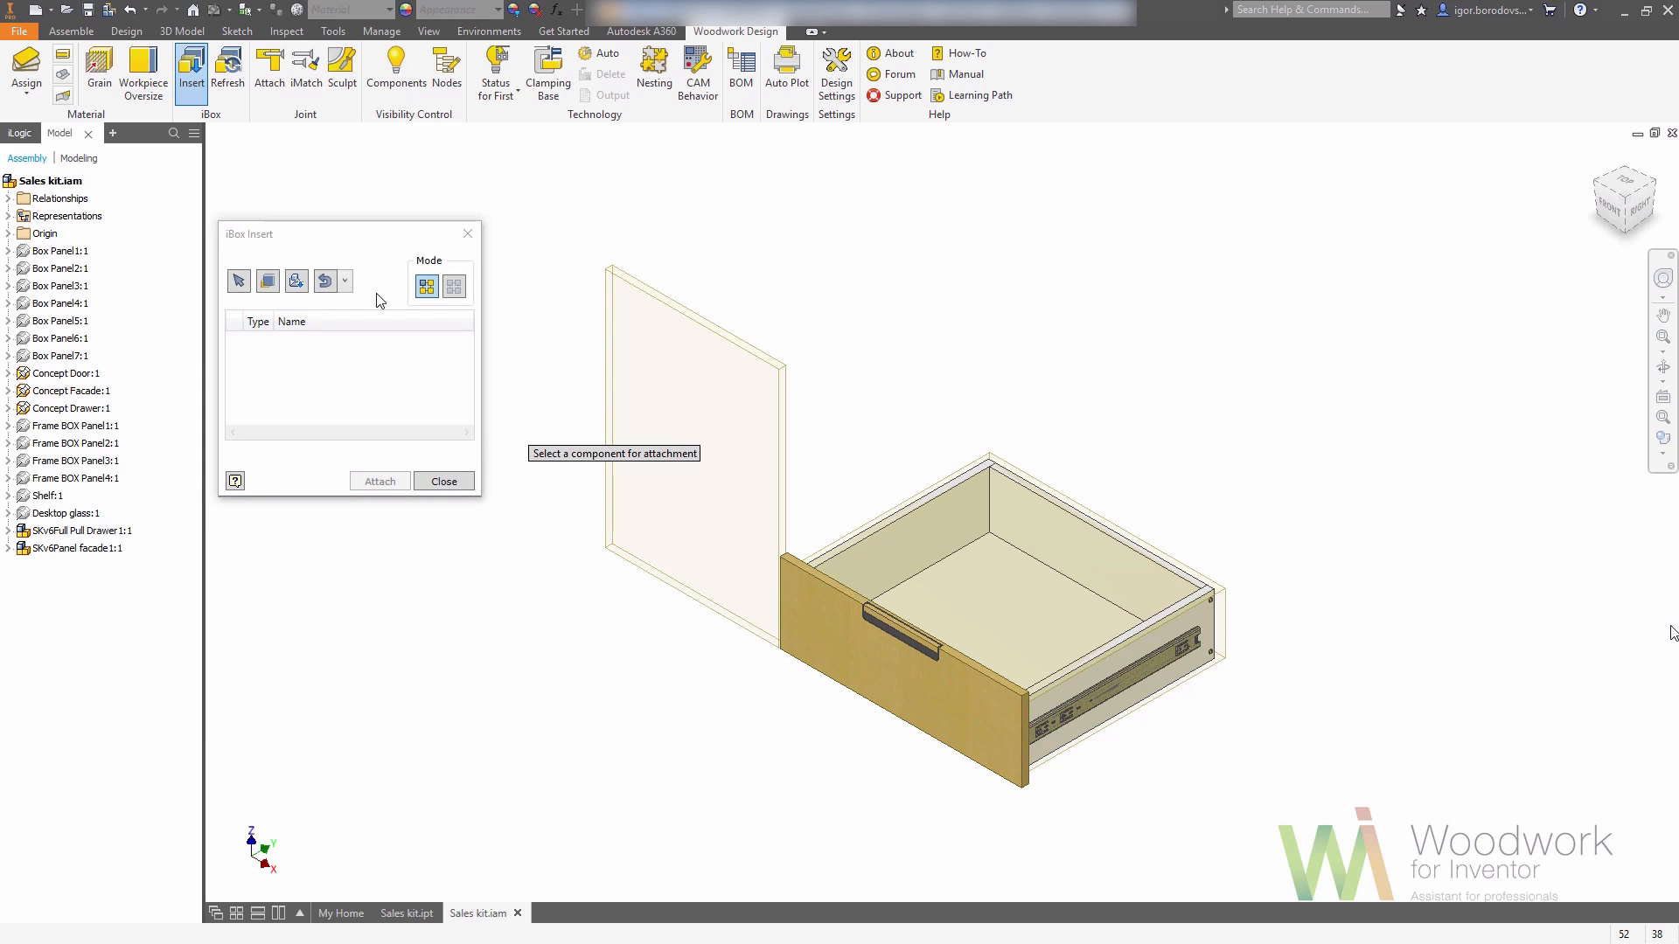
key("Return")
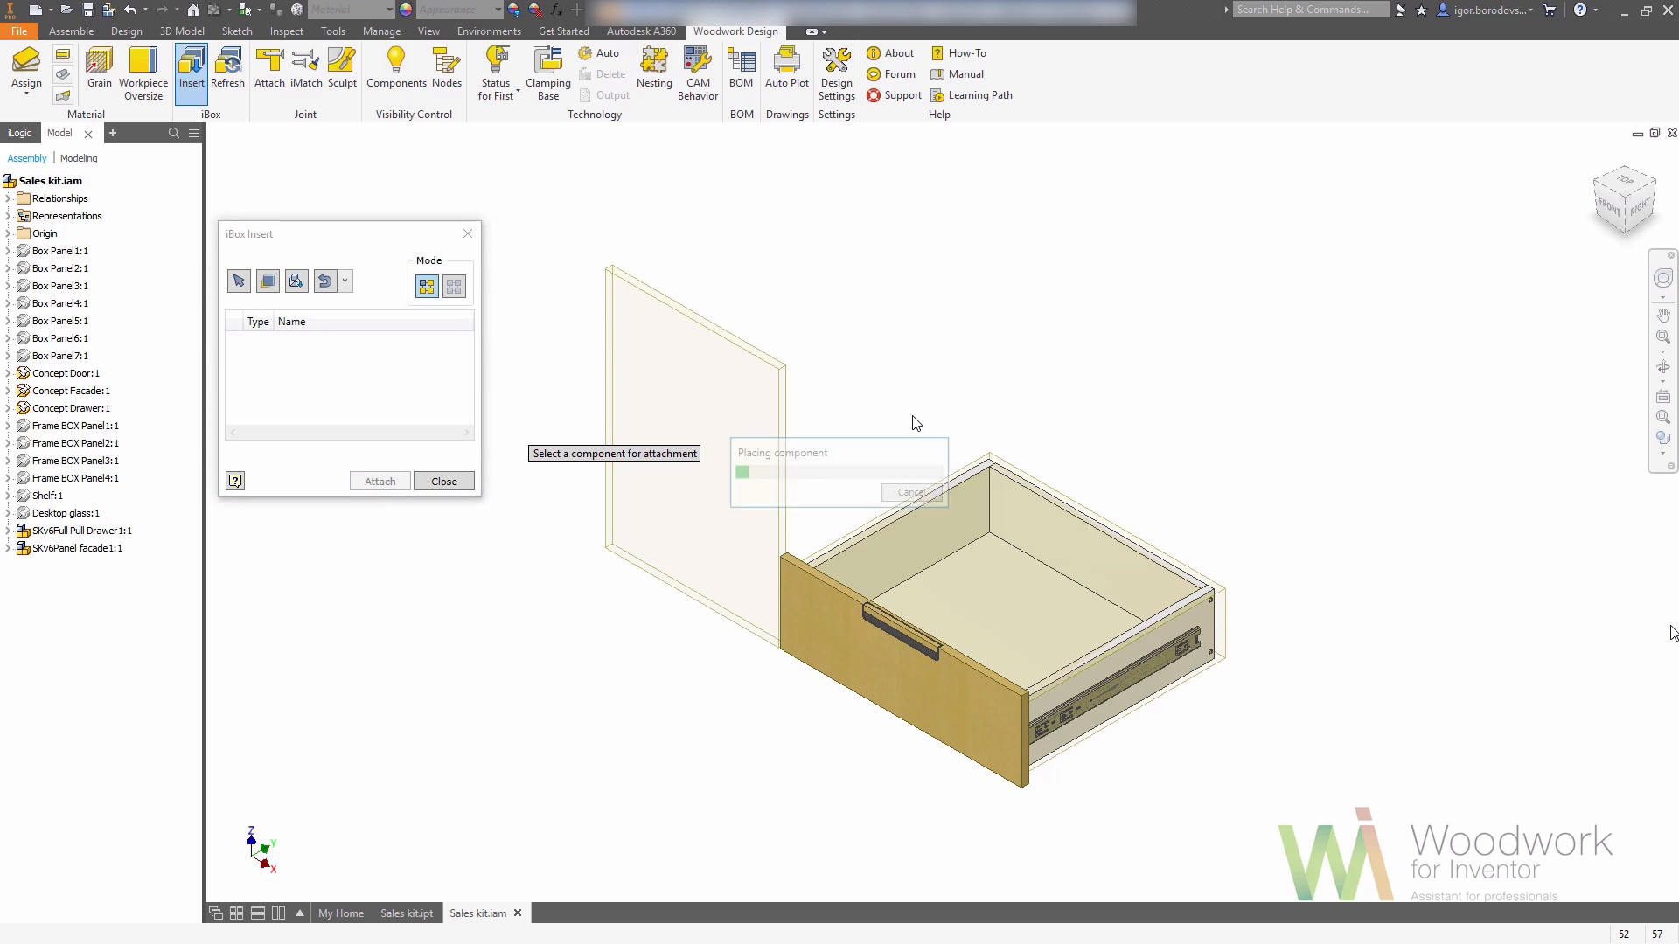
- Attach the glass door's top, front and right sides to the matching faces of the concept door and finish iBox insertion
scroll(727, 350, "up", 3)
left_click(738, 342)
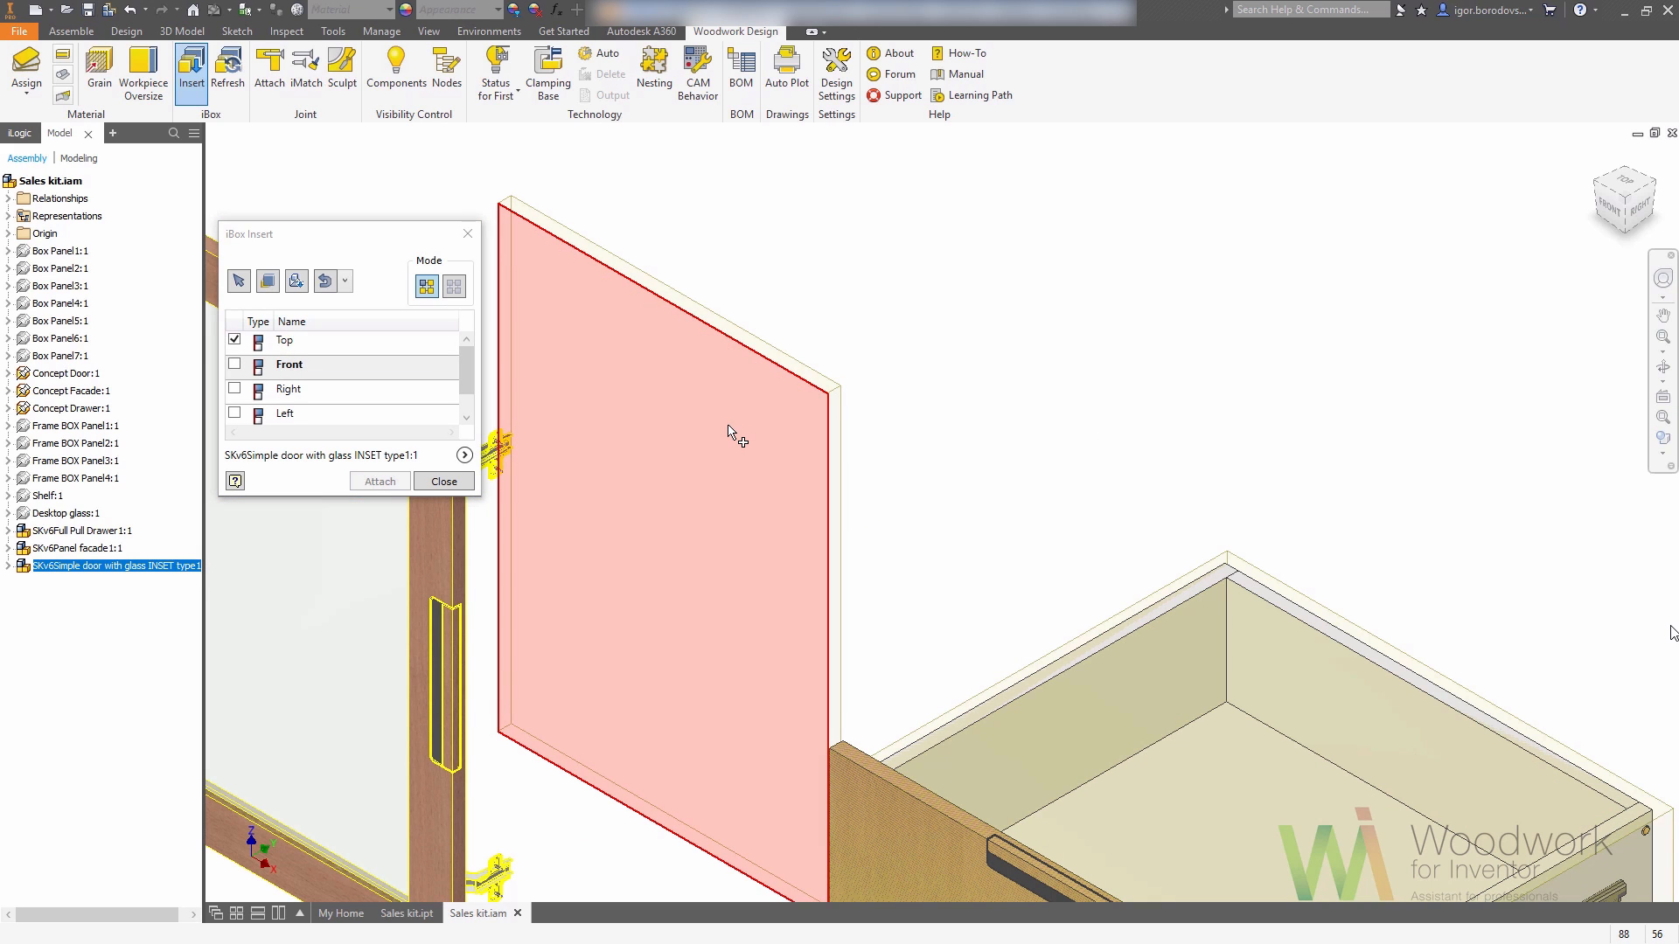
left_click(728, 431)
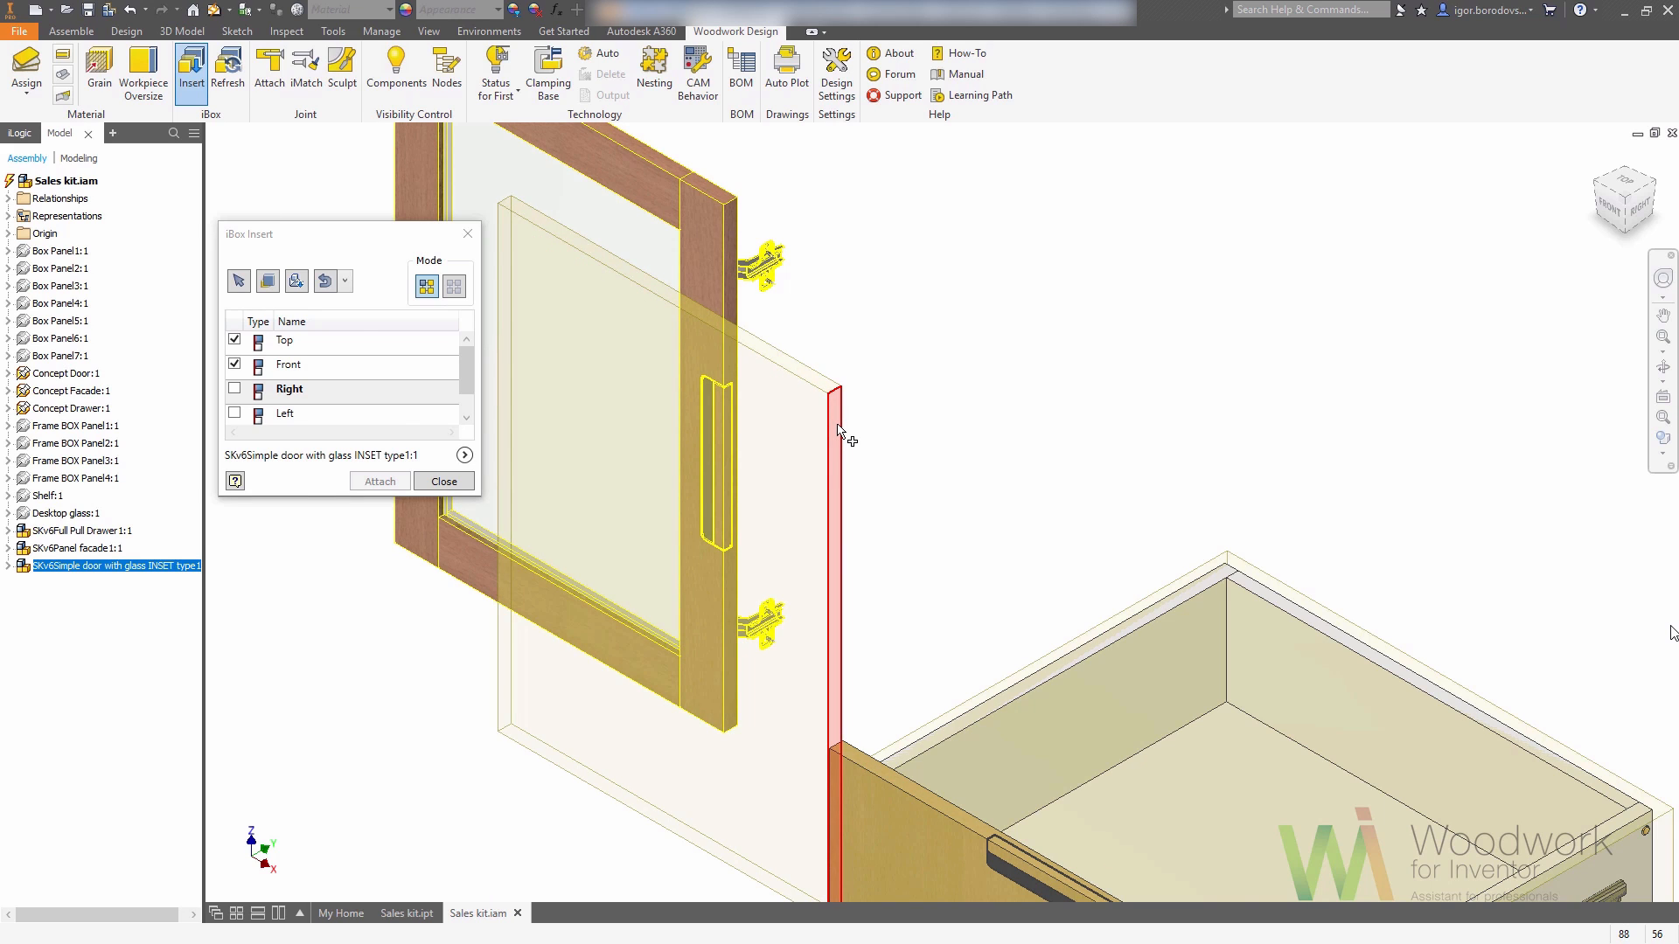
left_click(838, 431)
left_click(443, 481)
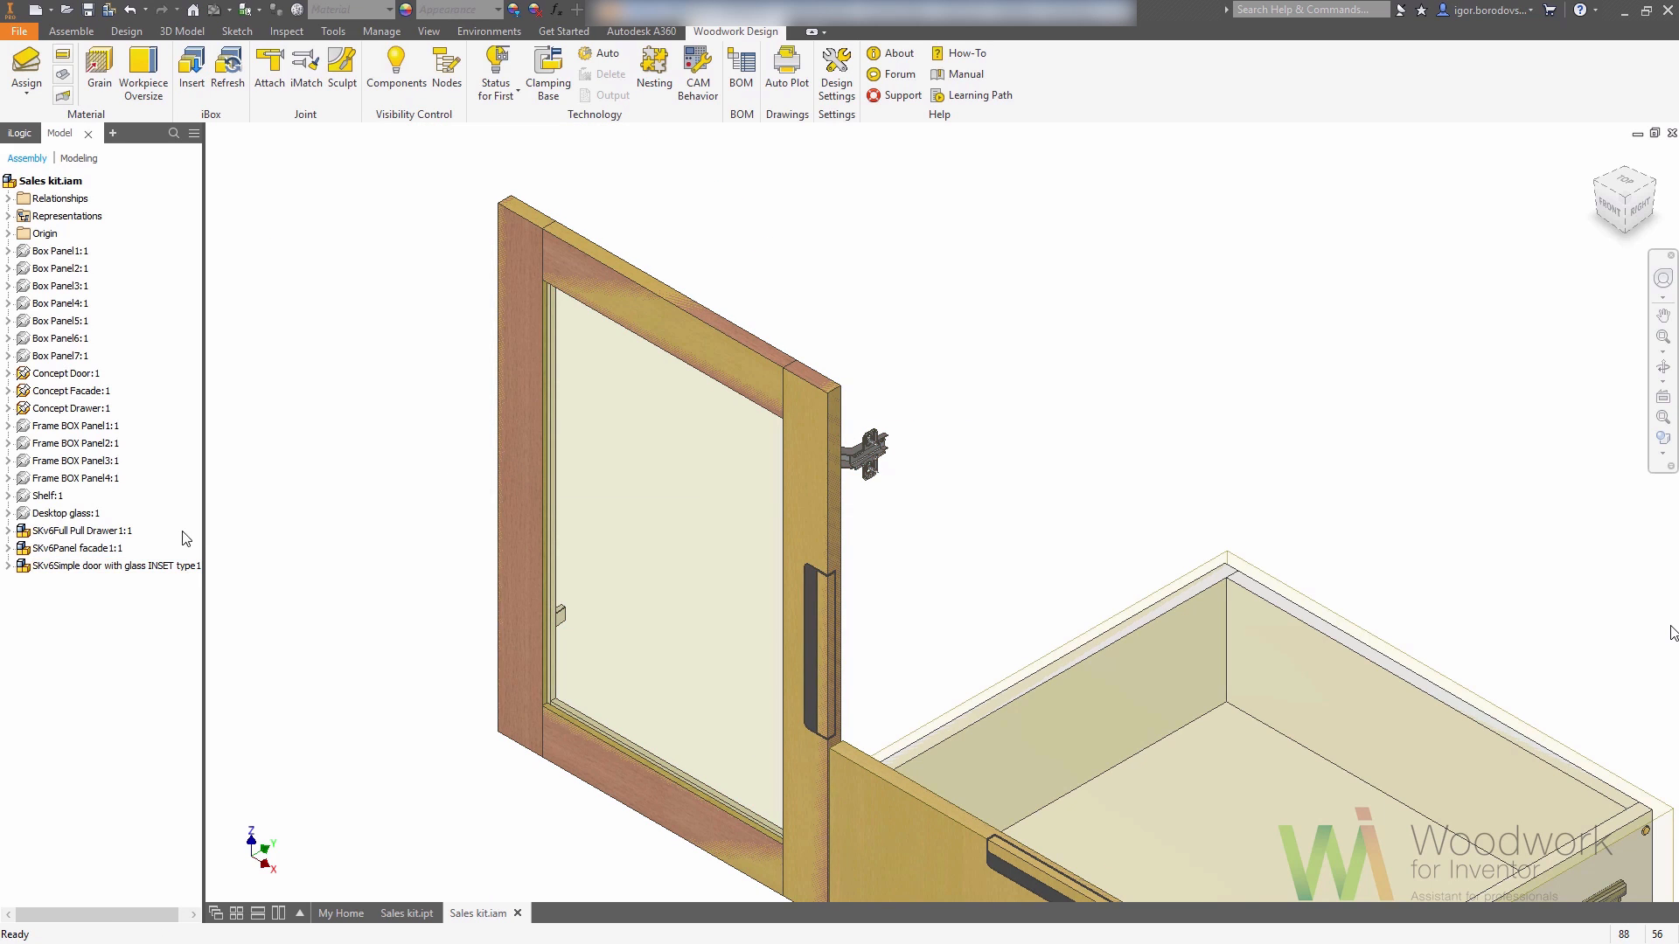
- Open the glass door assembly and set its hinge side to Left in the Door configuration form
left_click(68, 565)
right_click(66, 567)
left_click(132, 404)
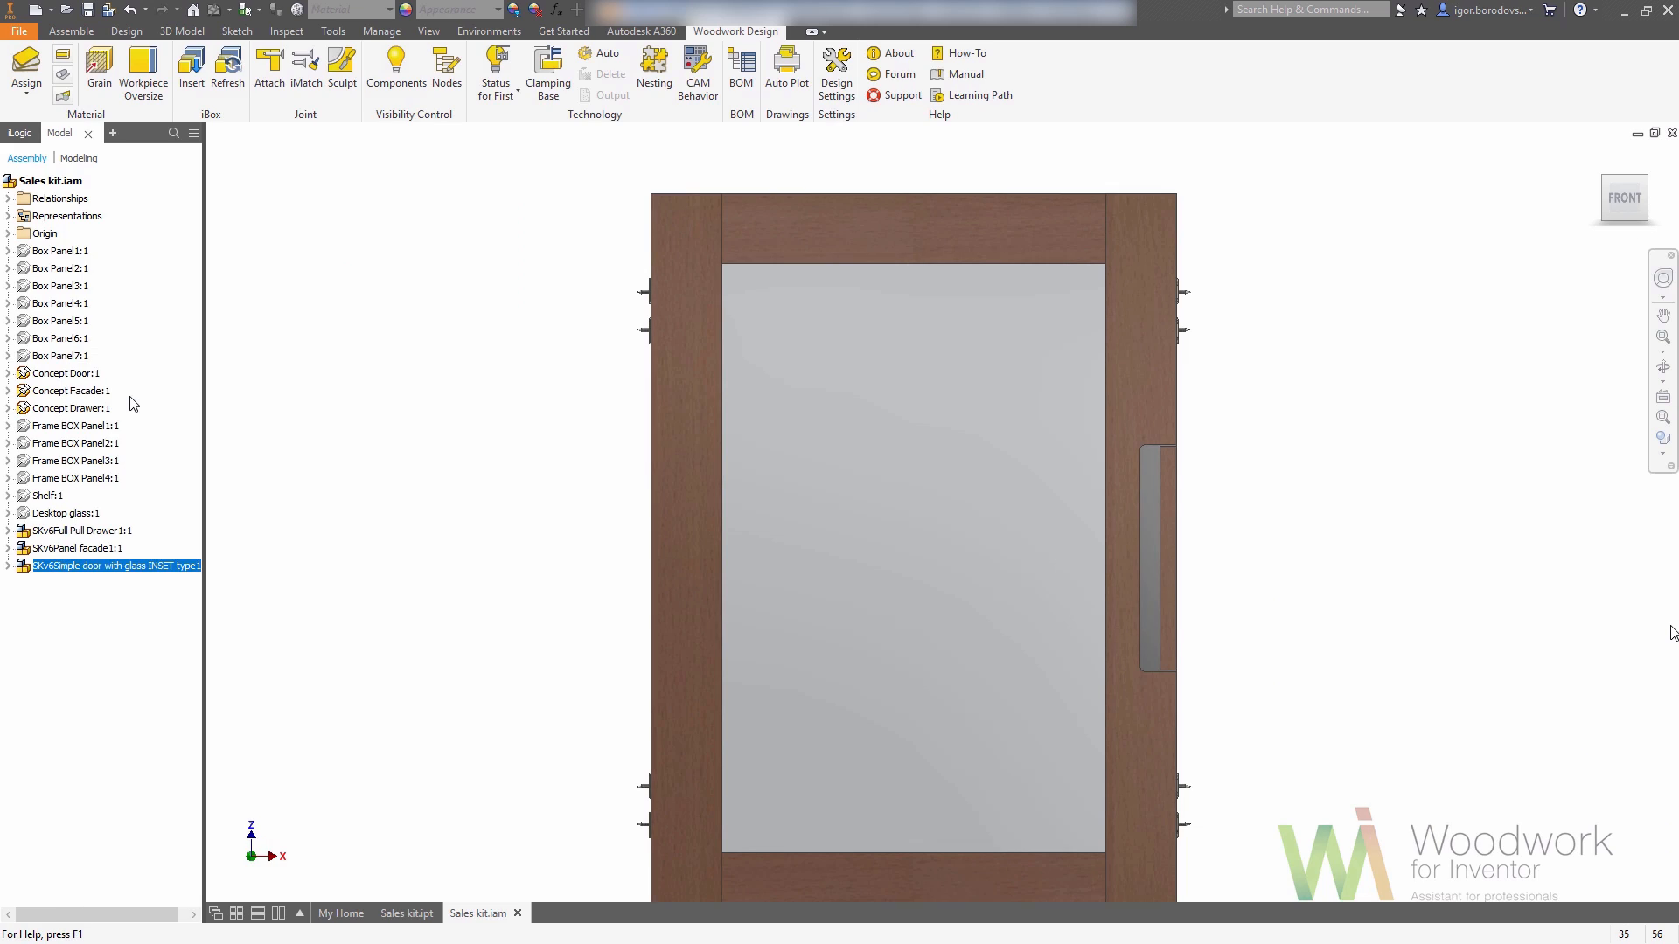
left_click(17, 133)
left_click(56, 156)
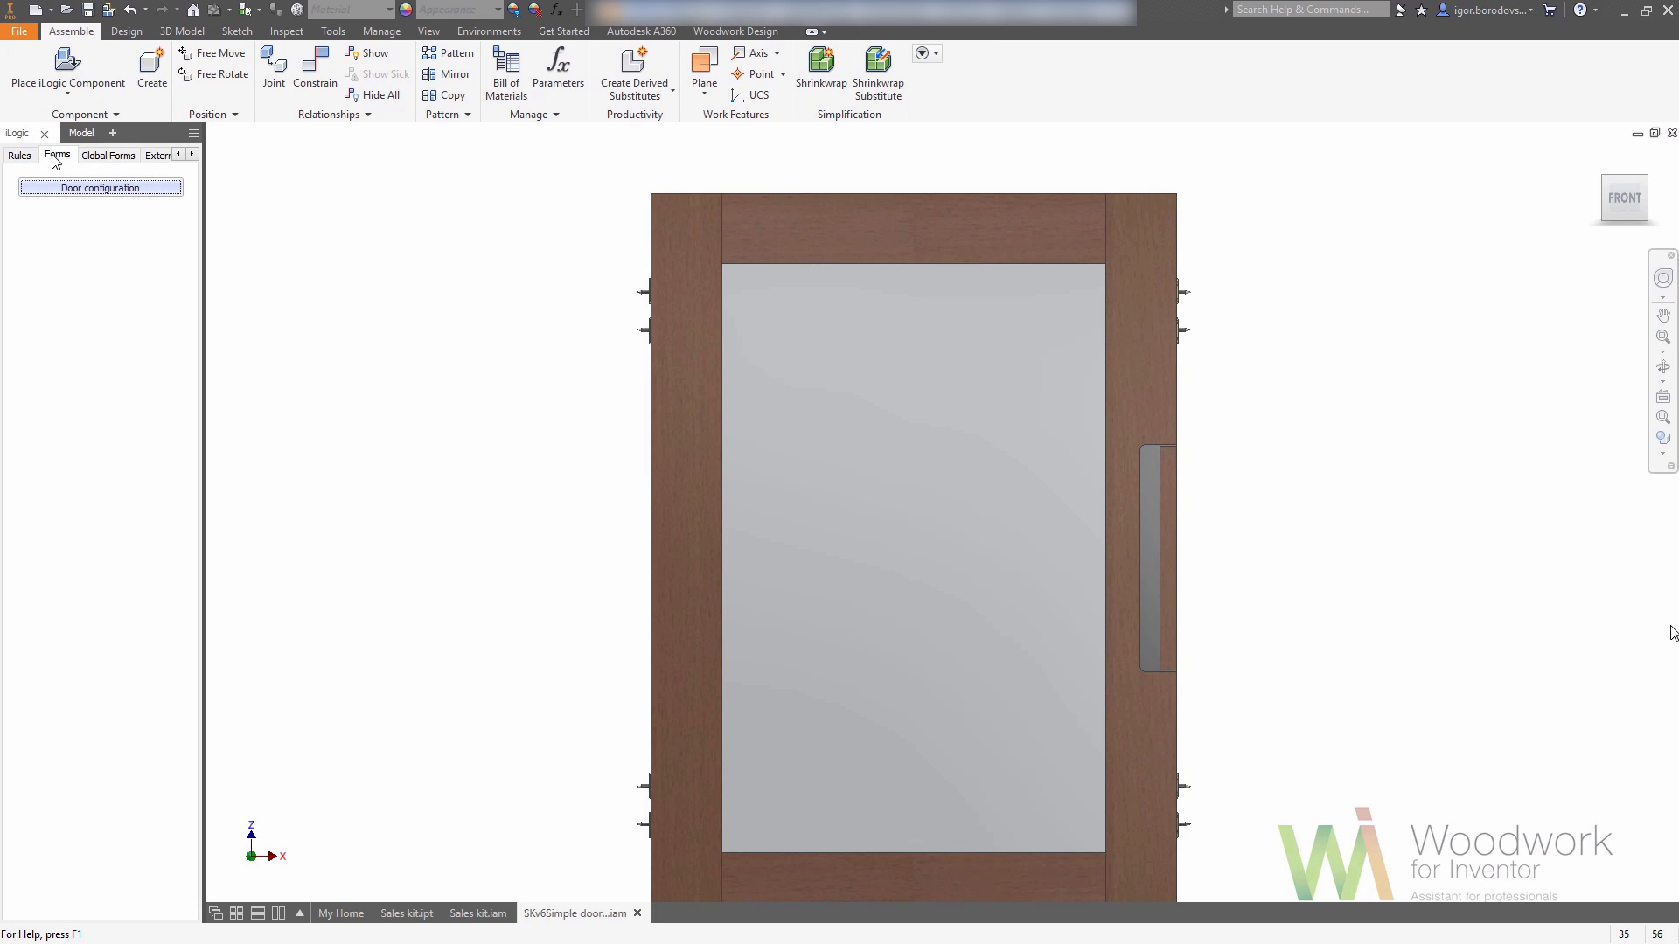
left_click(60, 185)
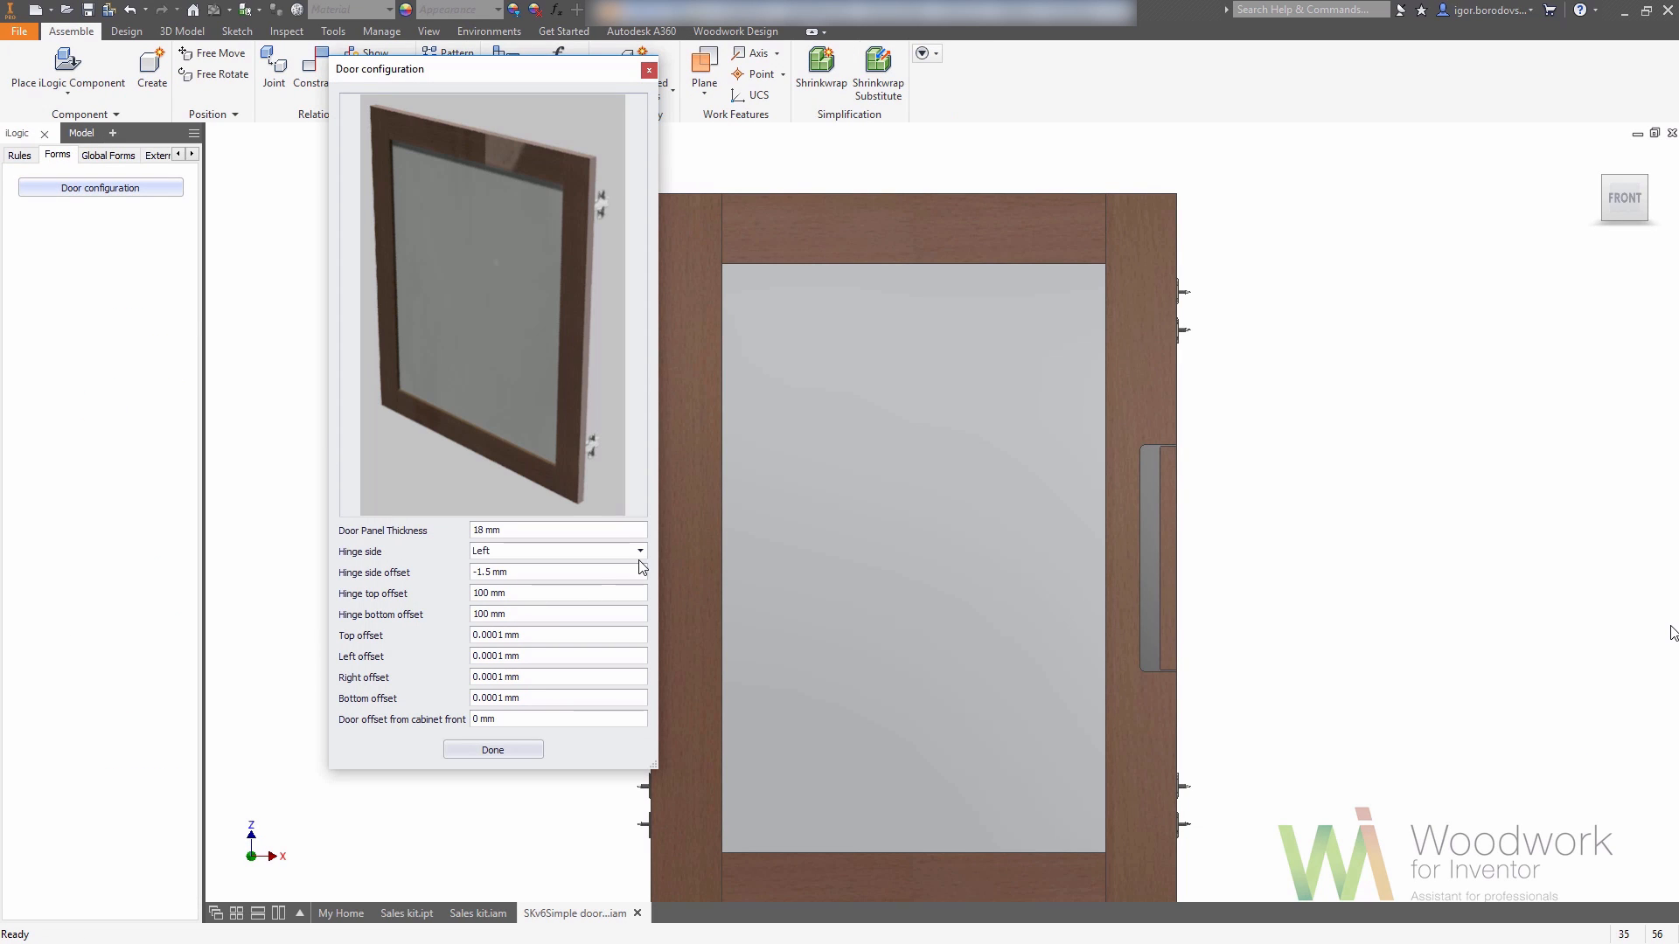
left_click(640, 551)
left_click(612, 589)
left_click(493, 749)
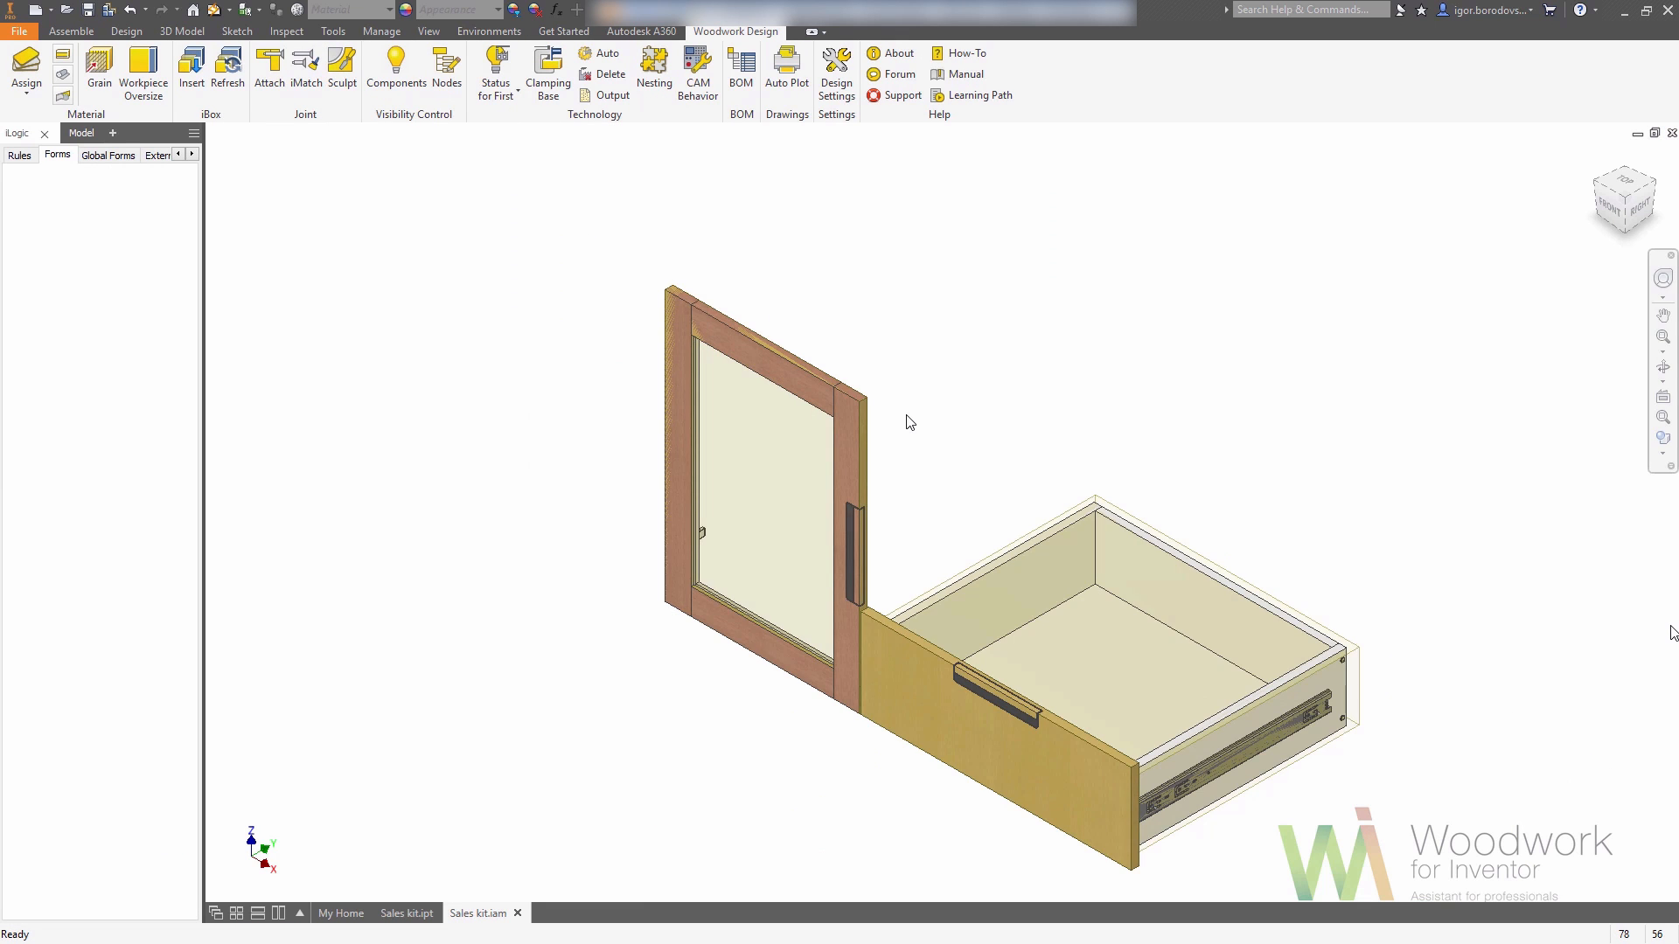
- Pattern the shelf upward along the Z axis, using the Shelfs_QTY parameter as the column count
left_click(72, 32)
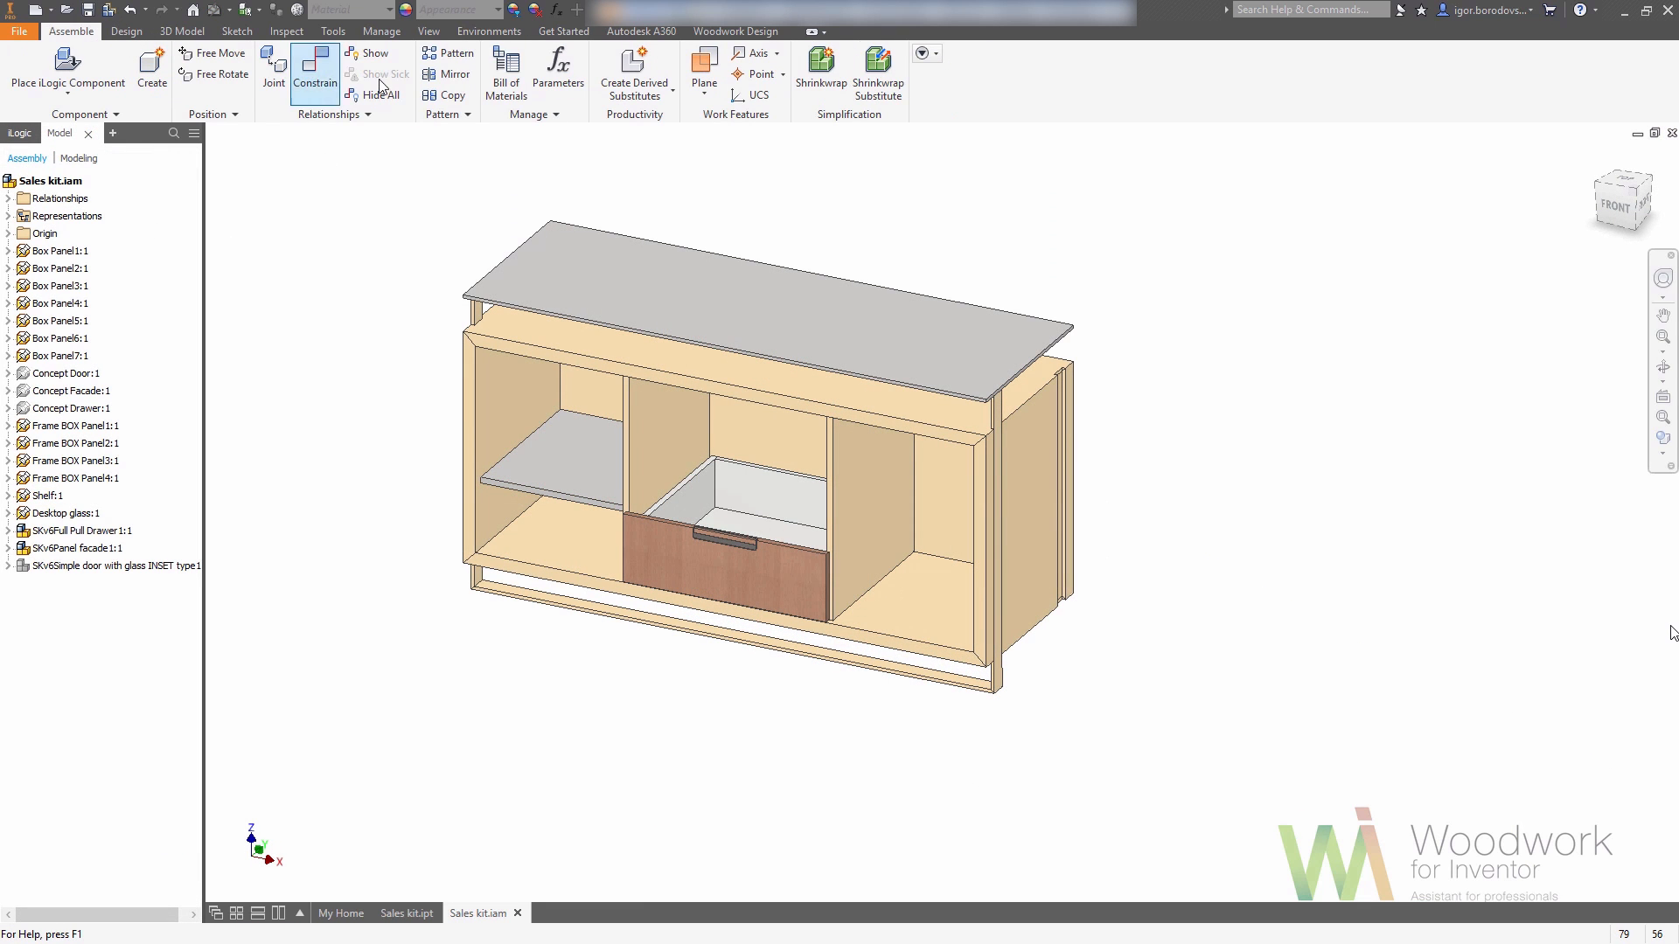
left_click(448, 52)
left_click(604, 455)
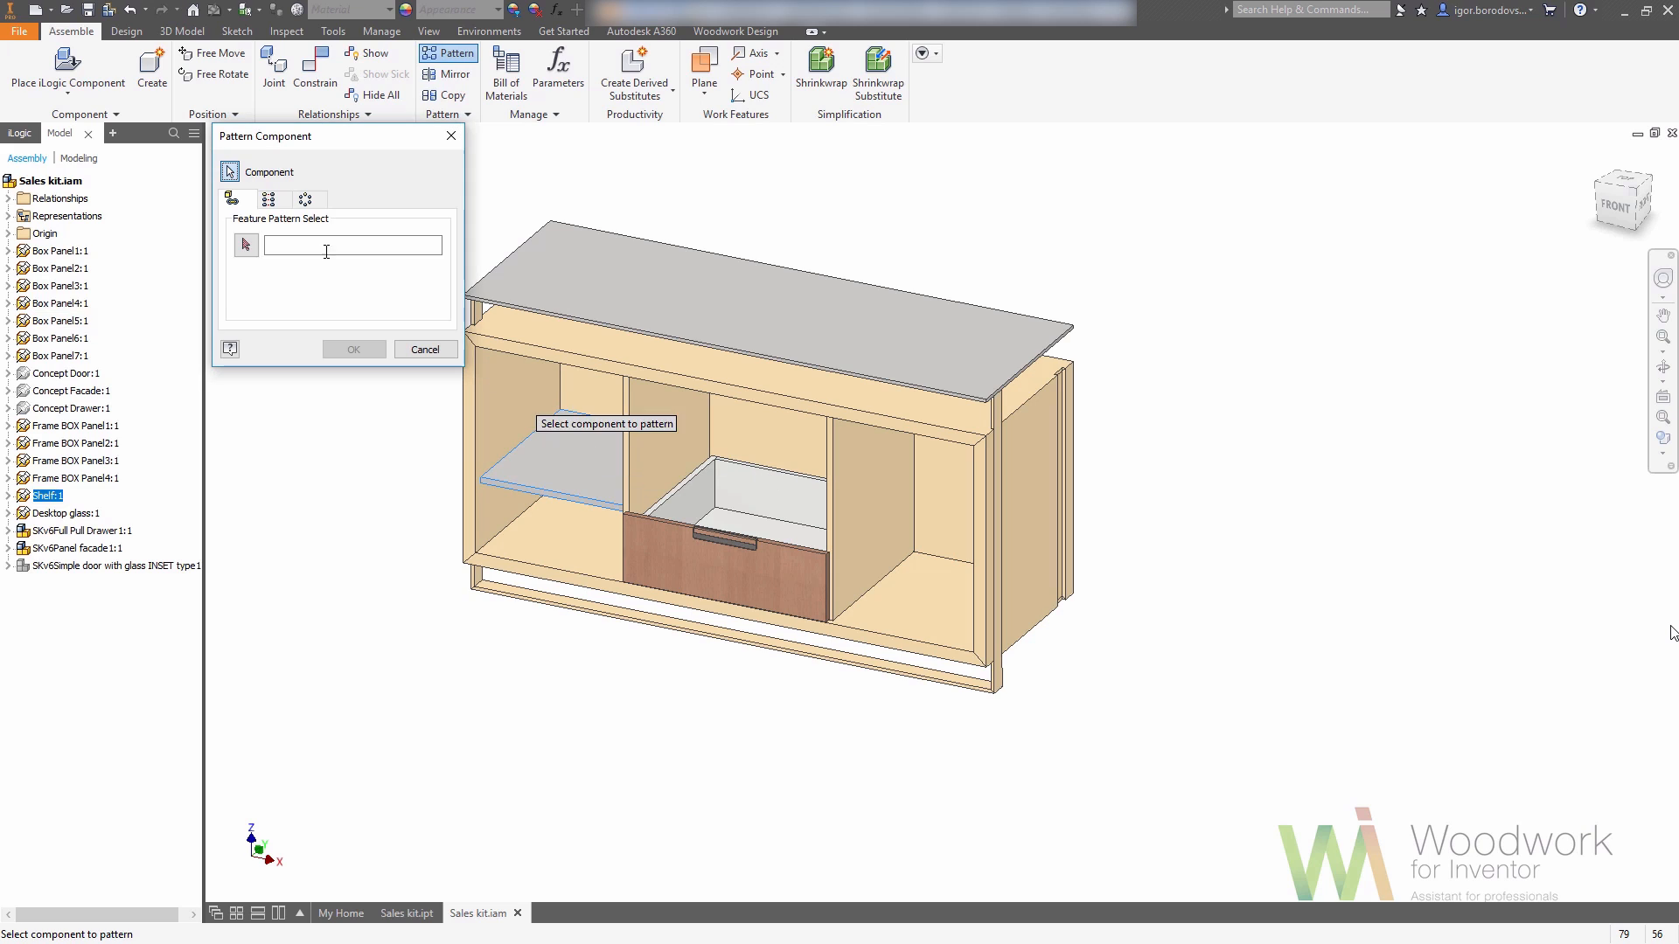
left_click(269, 199)
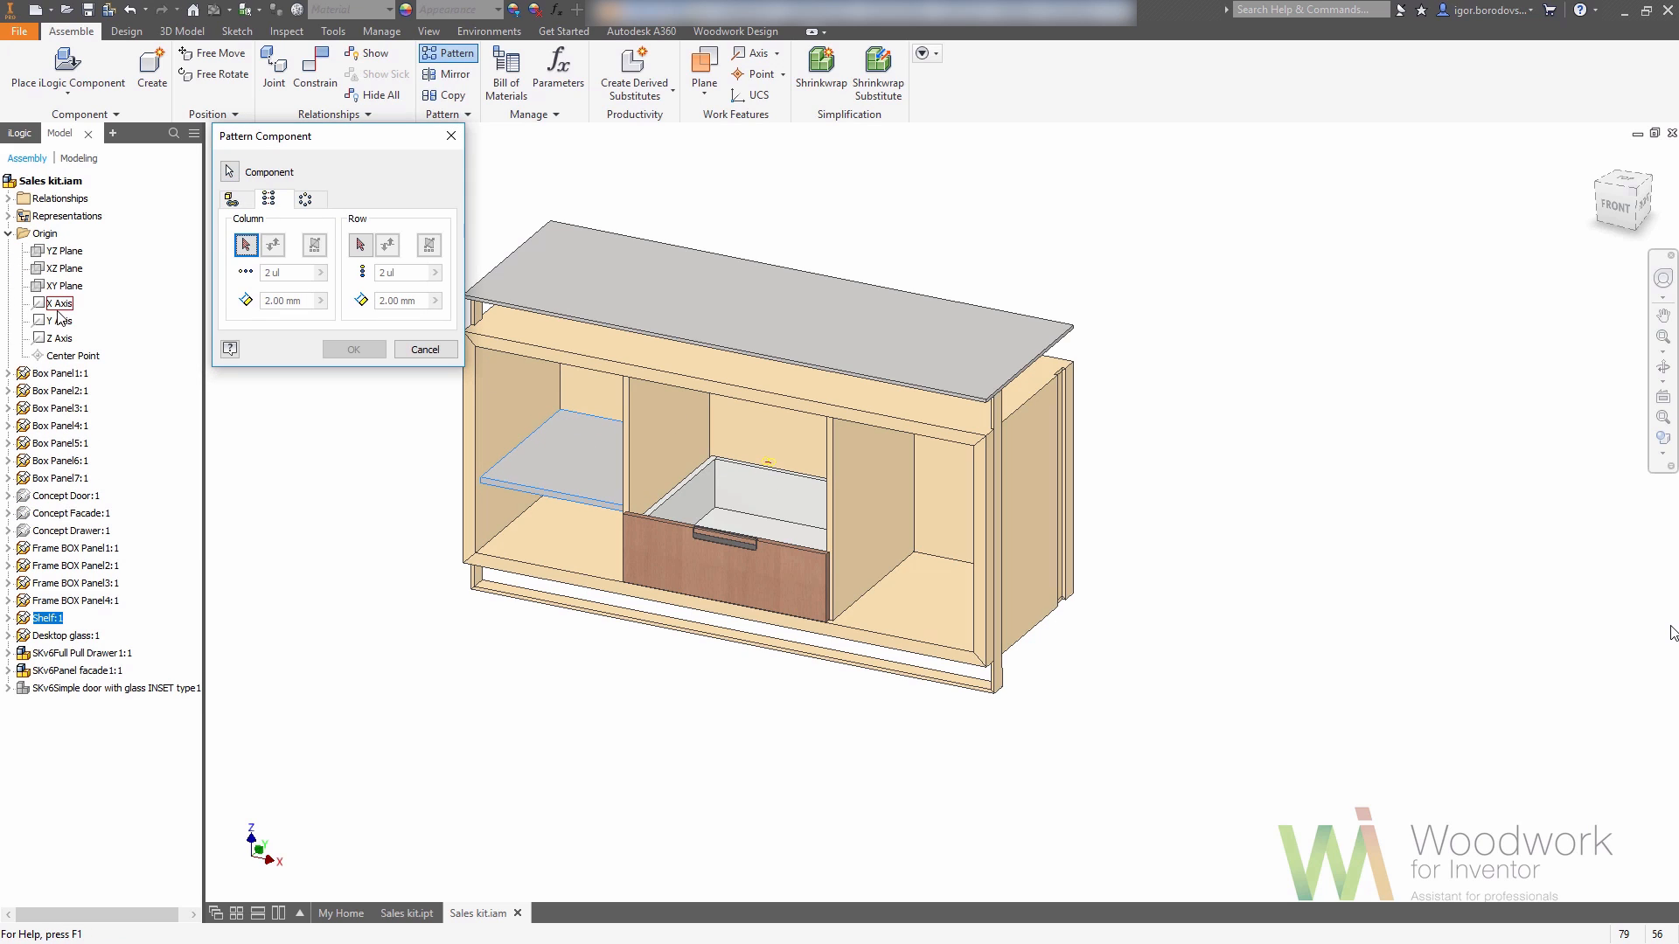
left_click(57, 339)
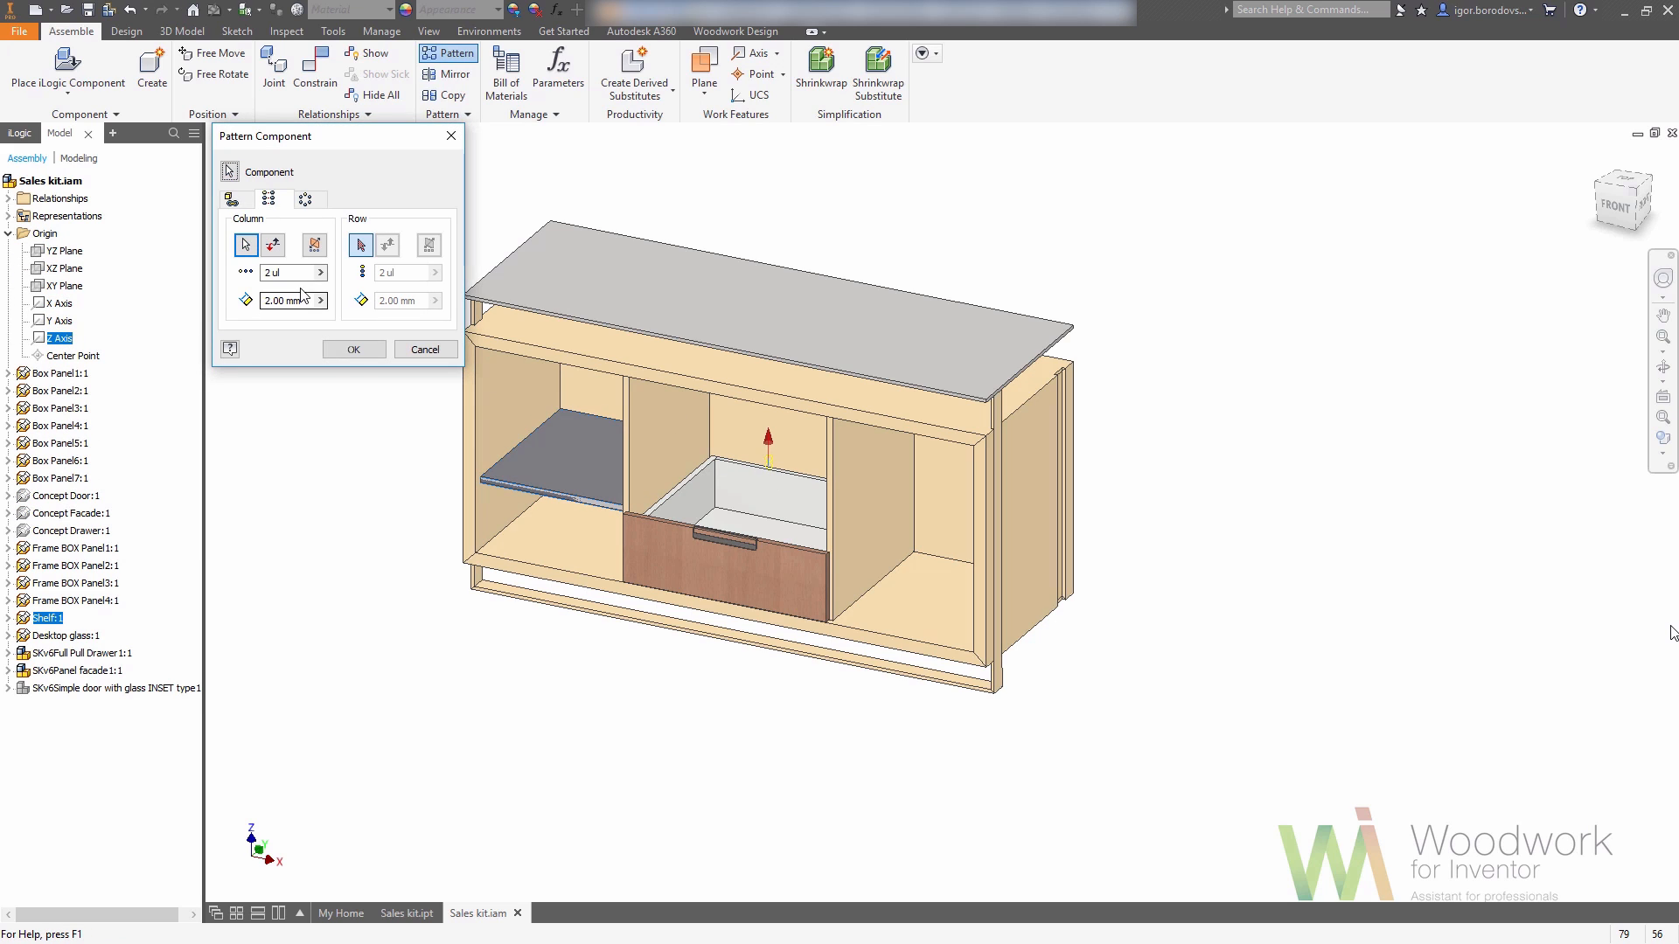
left_click(321, 272)
left_click(367, 276)
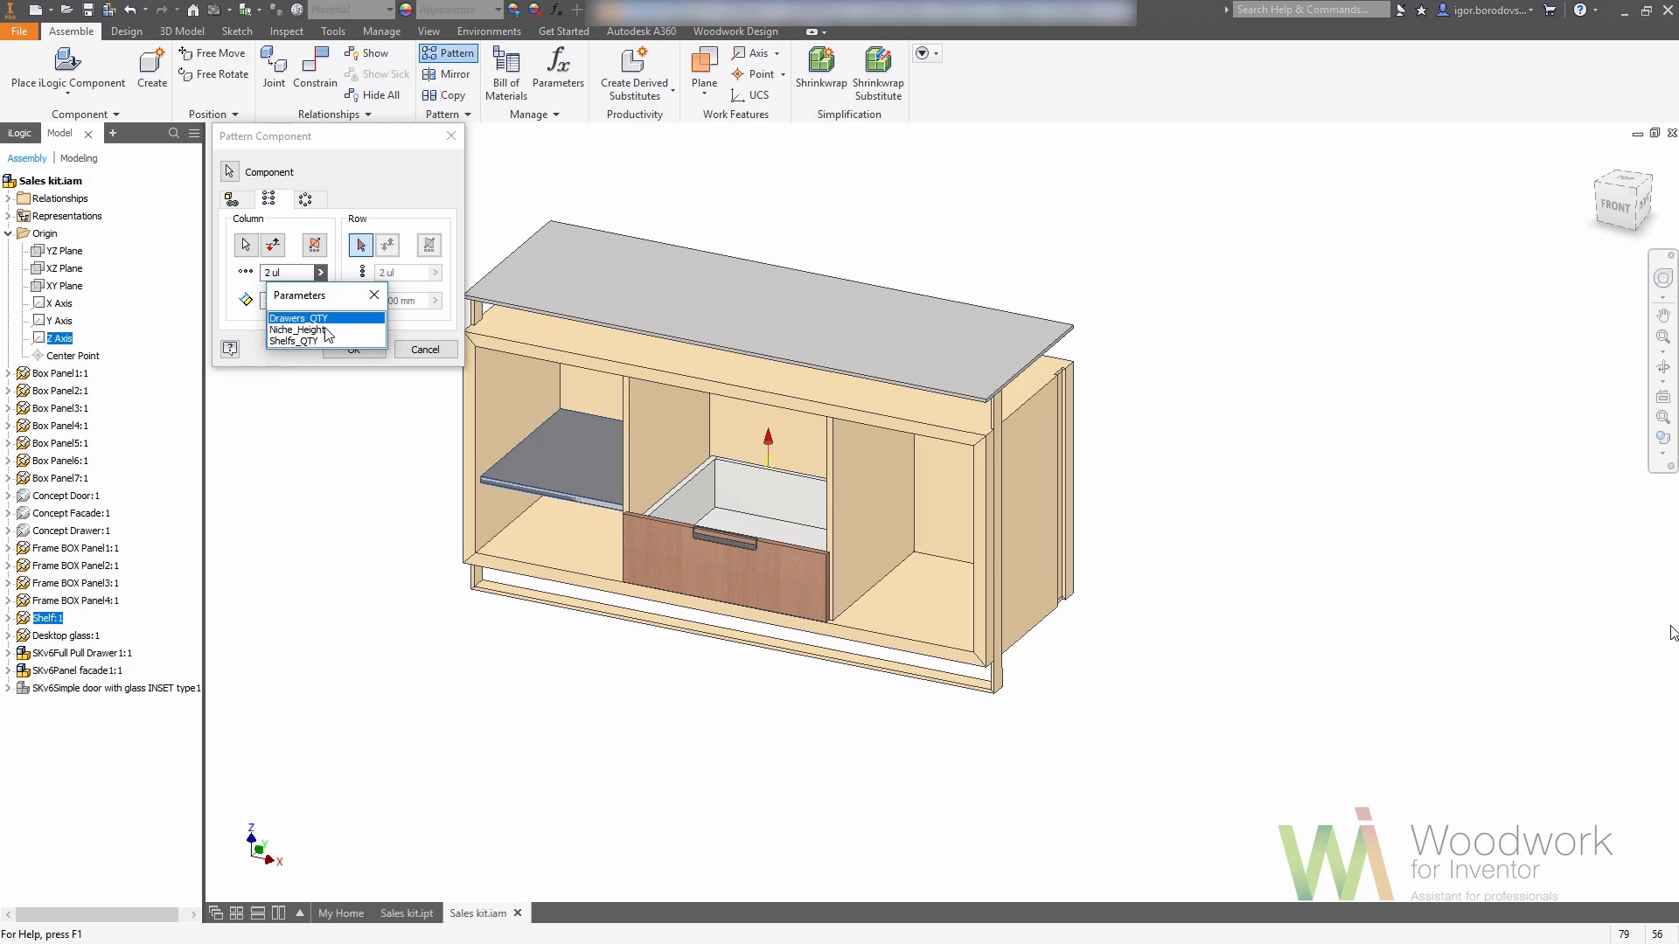
left_click(325, 341)
double_click(308, 301)
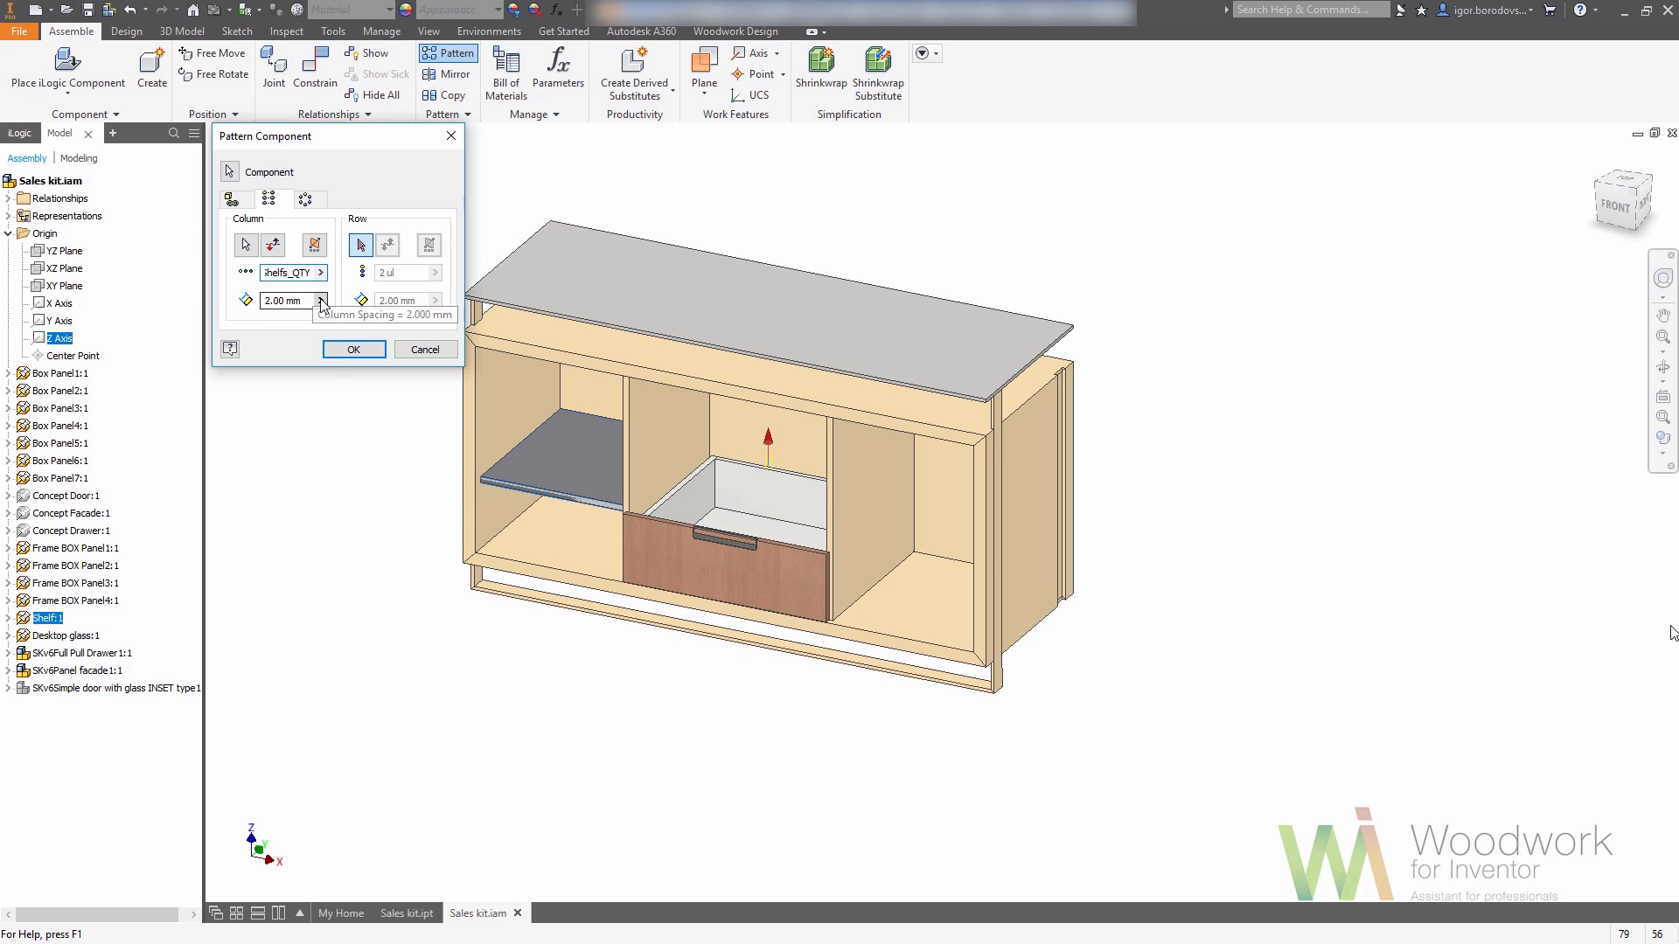
key("ctrl+v")
left_click(353, 348)
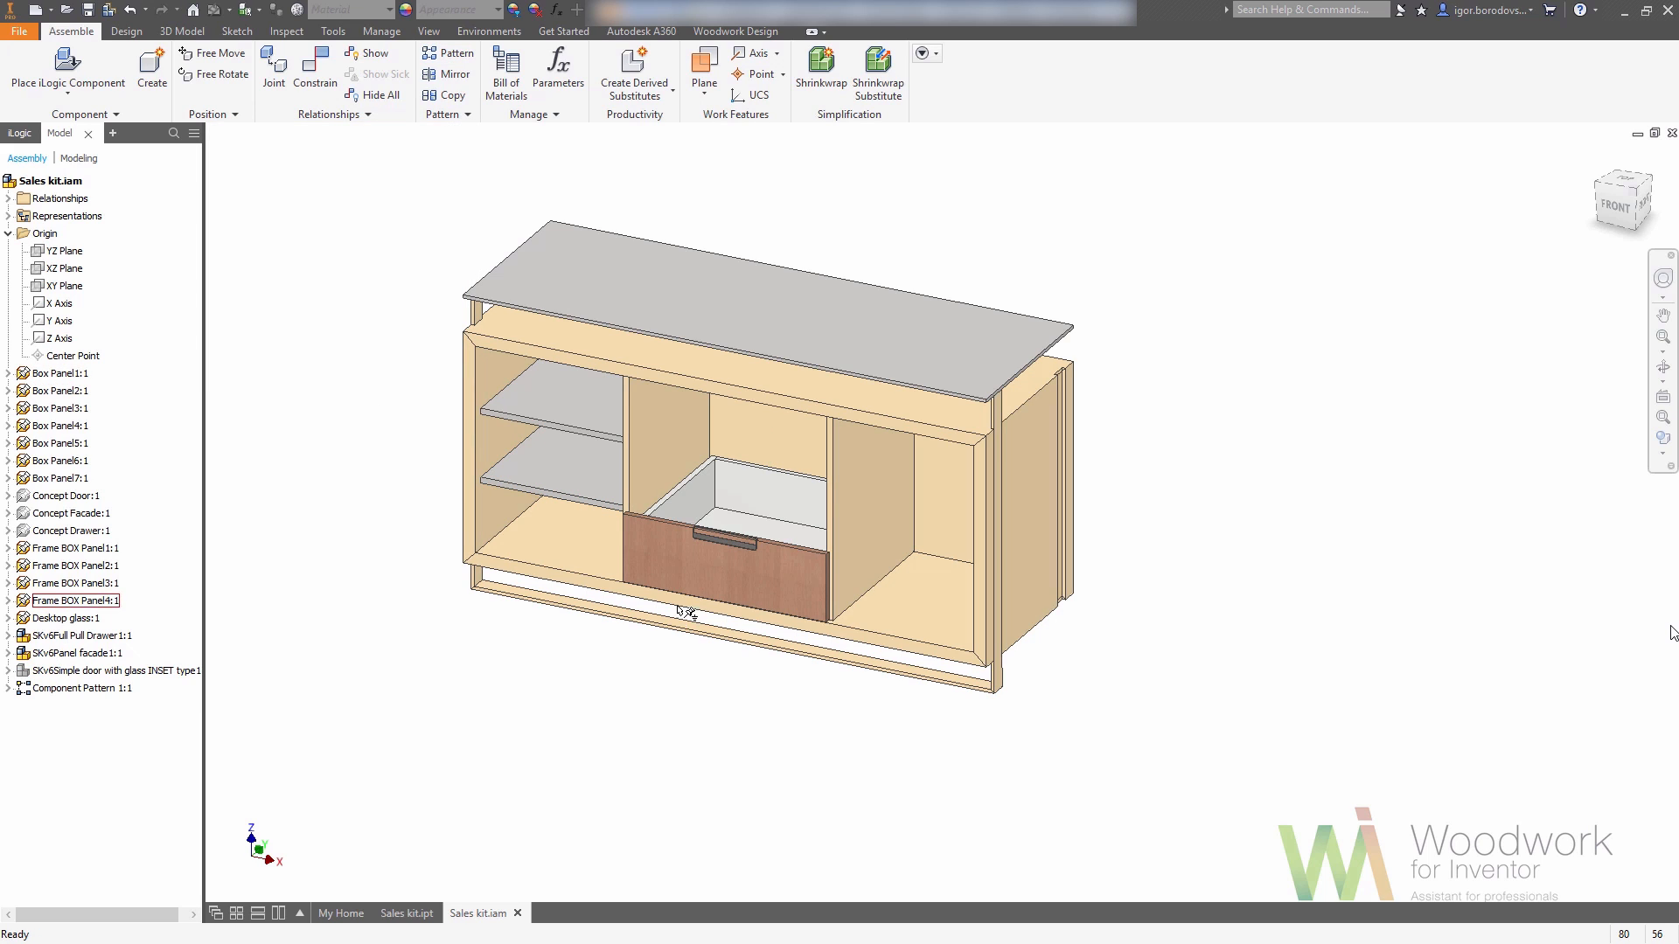
- Pattern the full pull drawer together with its panel facade vertically to form three drawers in the middle niche
left_click(717, 503)
left_click(703, 564, "ctrl")
left_click(459, 59)
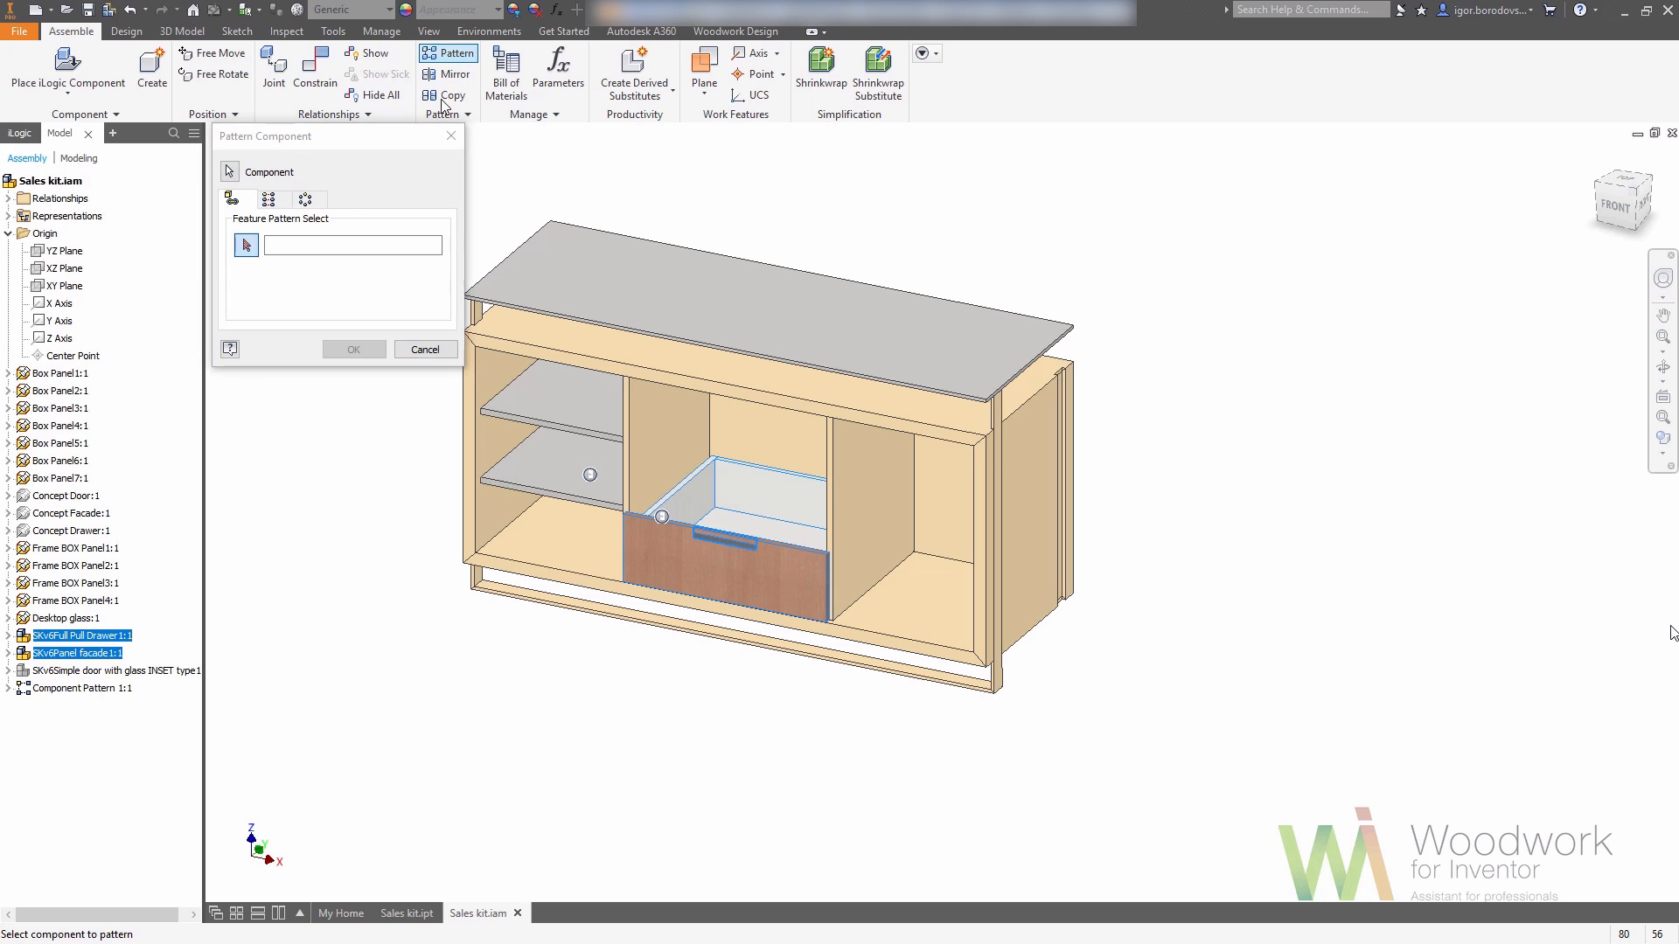
left_click(273, 202)
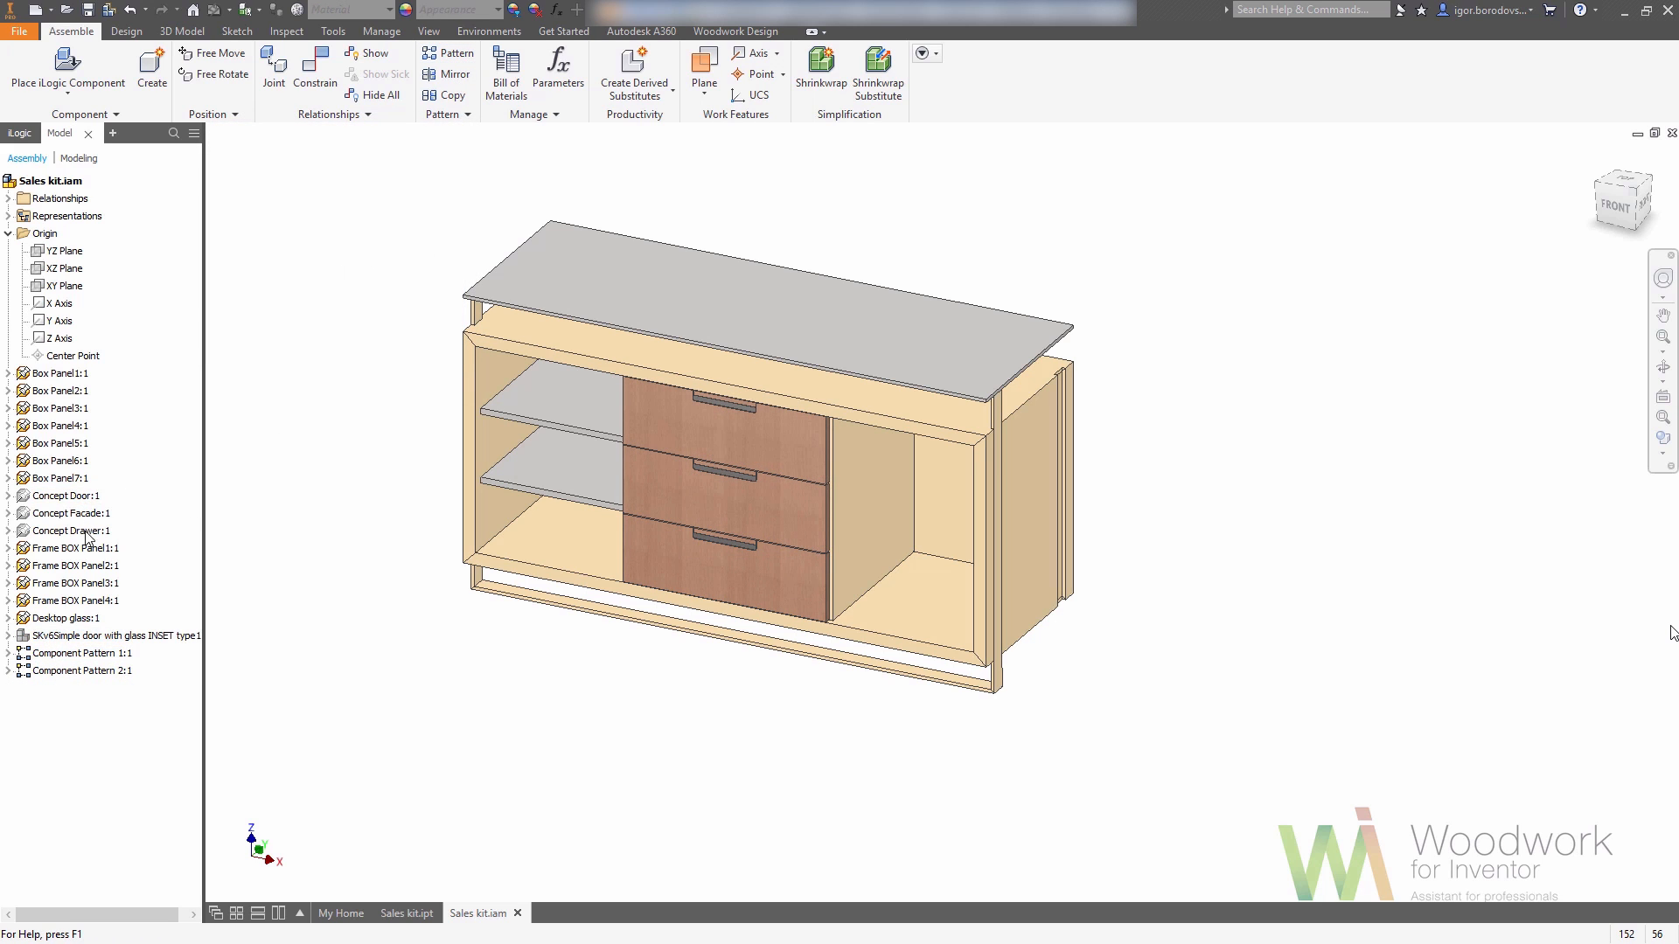
- Show the glass door and mirror it with the shelf pattern about the YZ plane, reusing all components
right_click(87, 636)
left_click(177, 684)
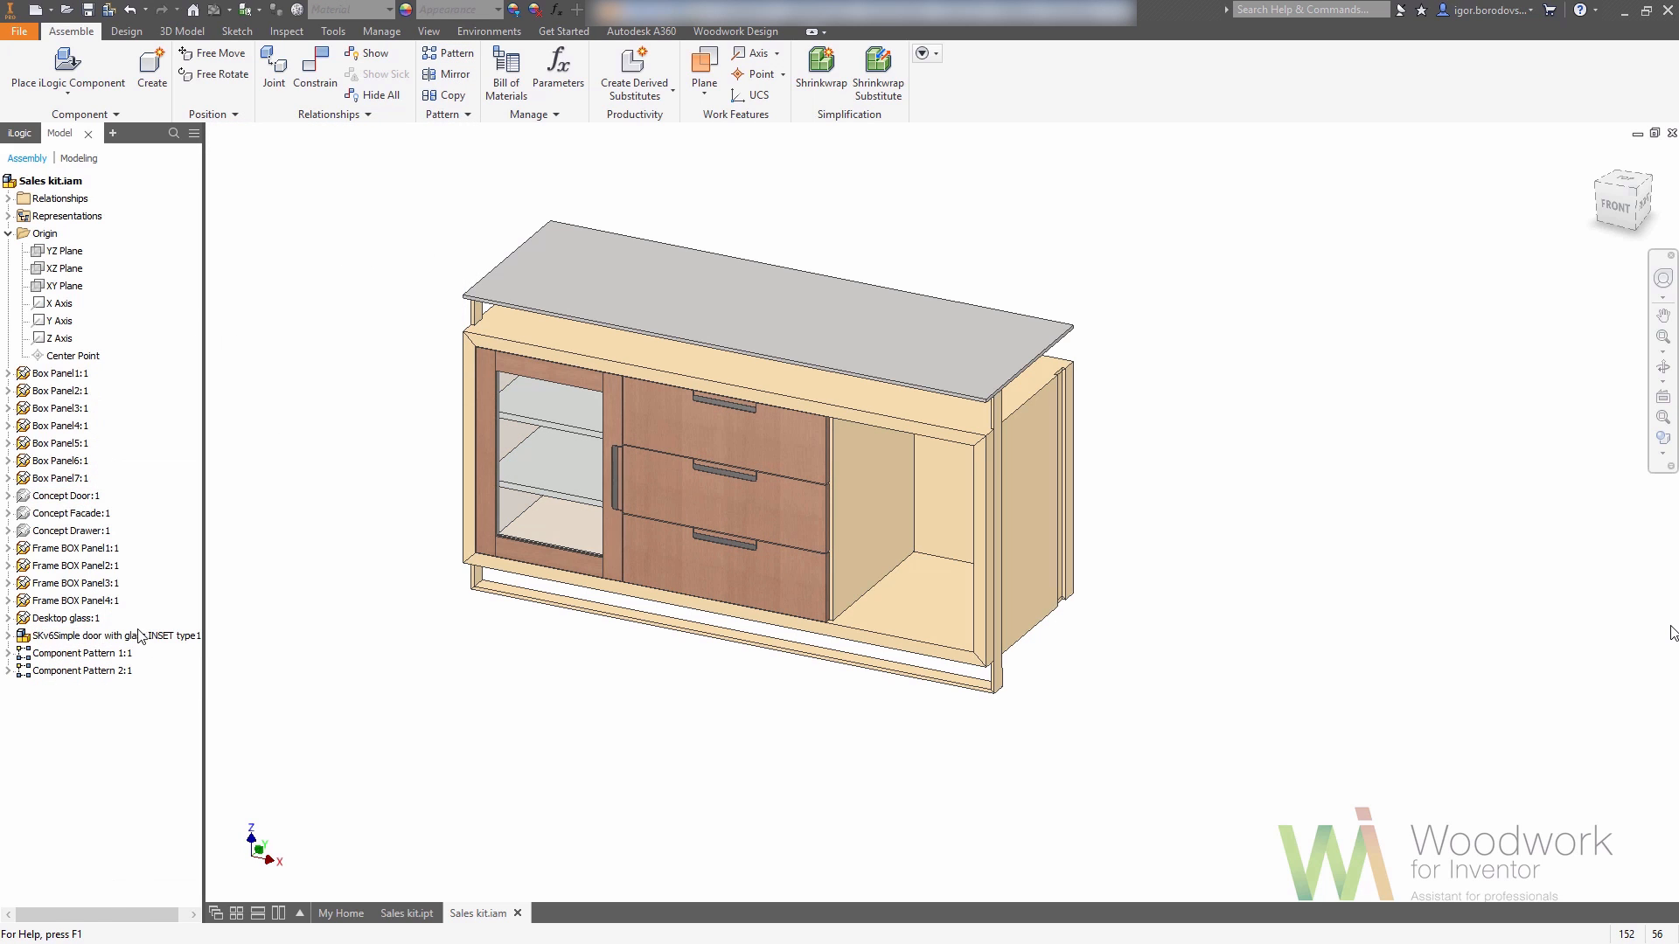
left_click(83, 654, "ctrl")
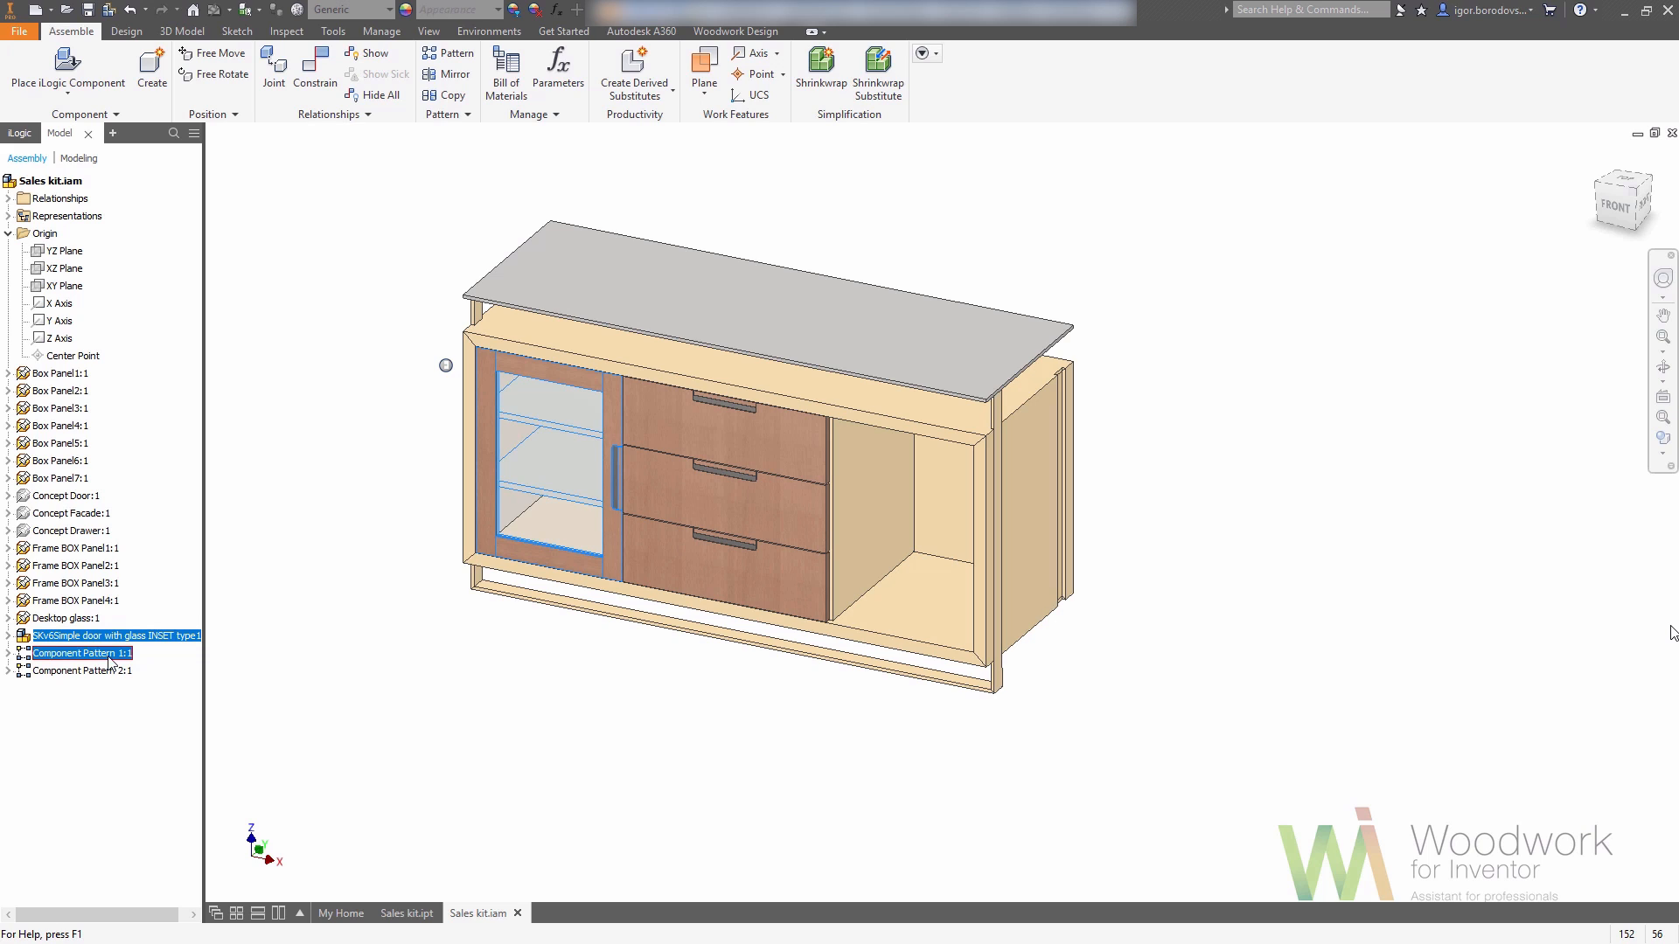
left_click(456, 75)
left_click(489, 164)
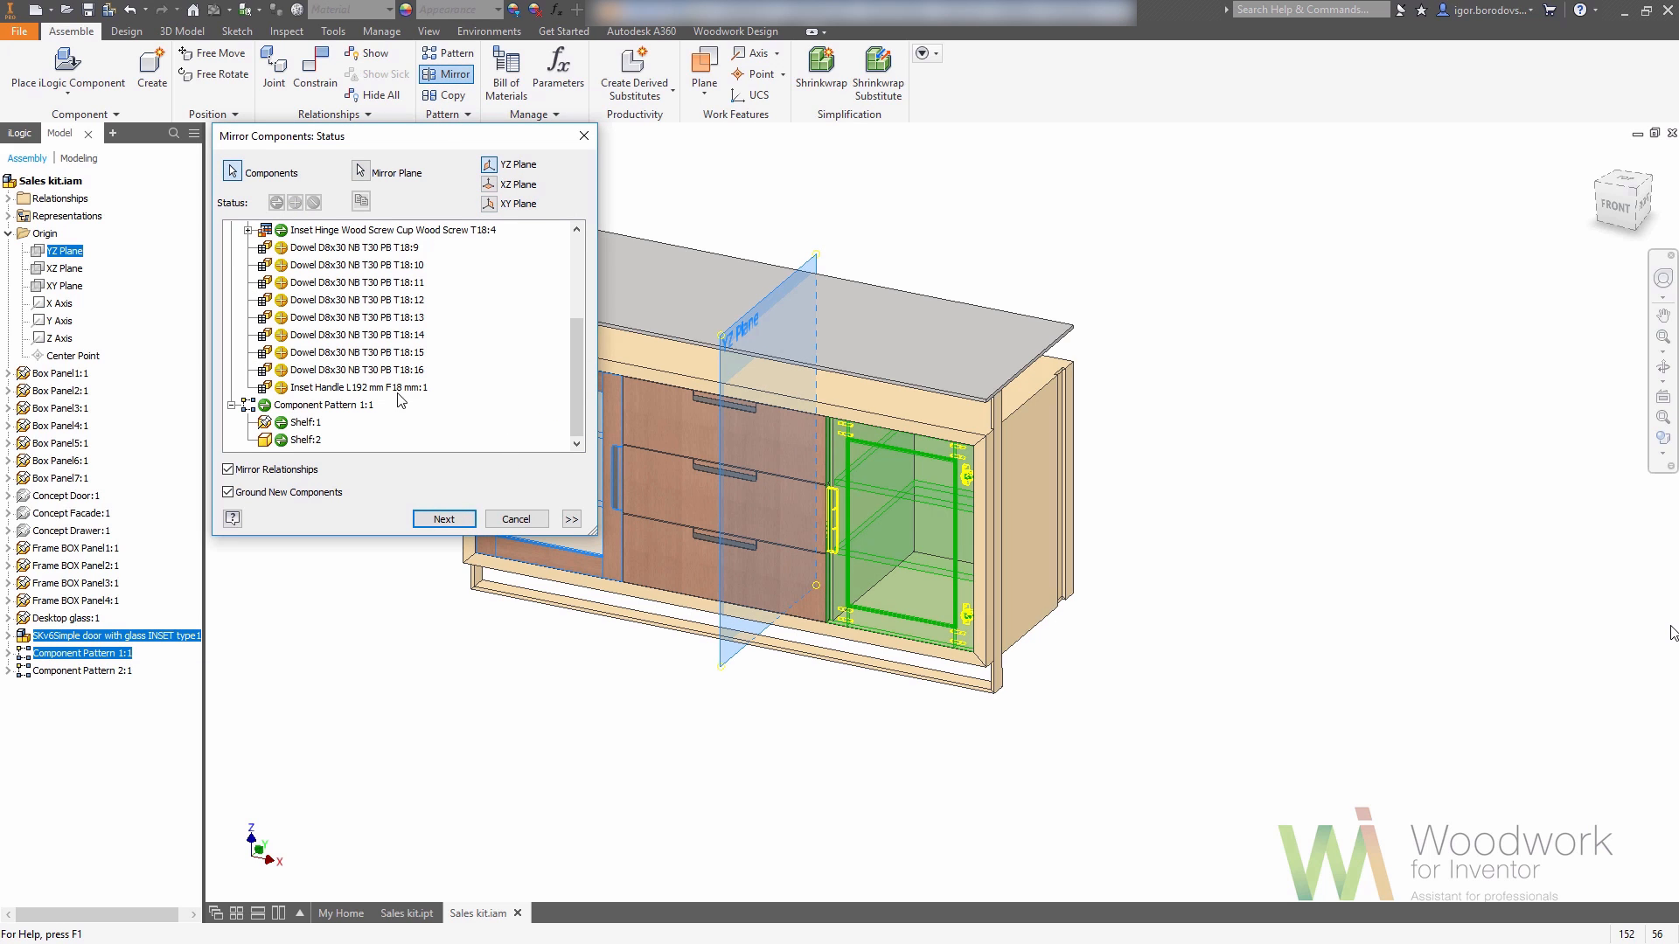
scroll(372, 381, "up", 3)
left_click(248, 230)
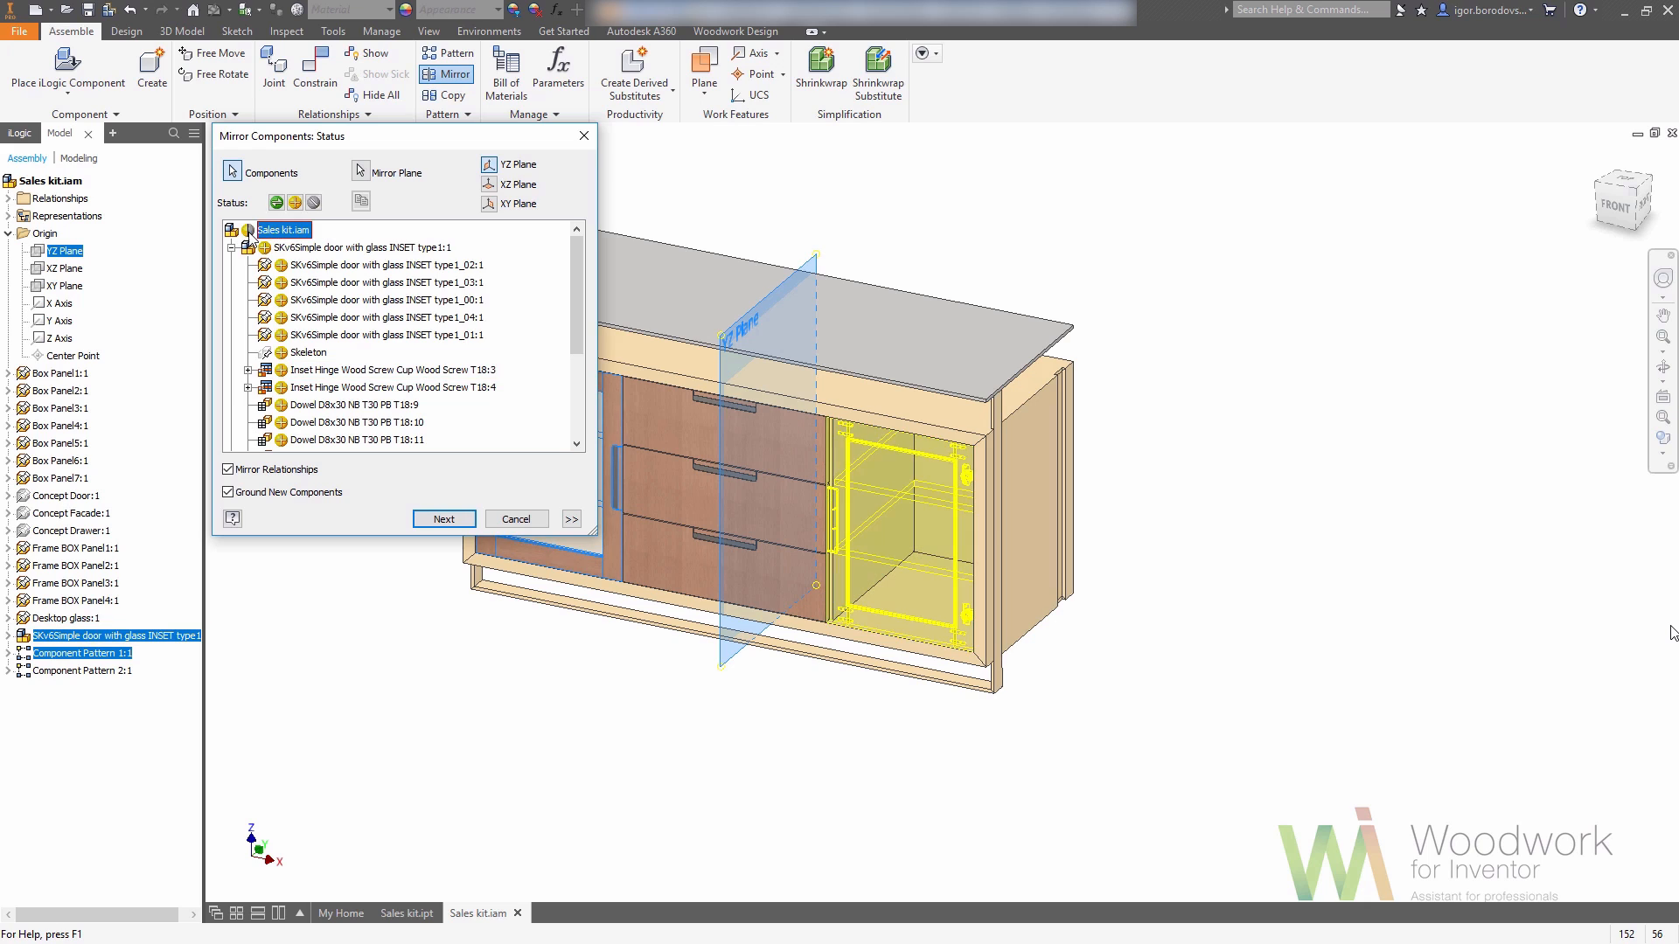
scroll(288, 249, "down", 3)
left_click(444, 519)
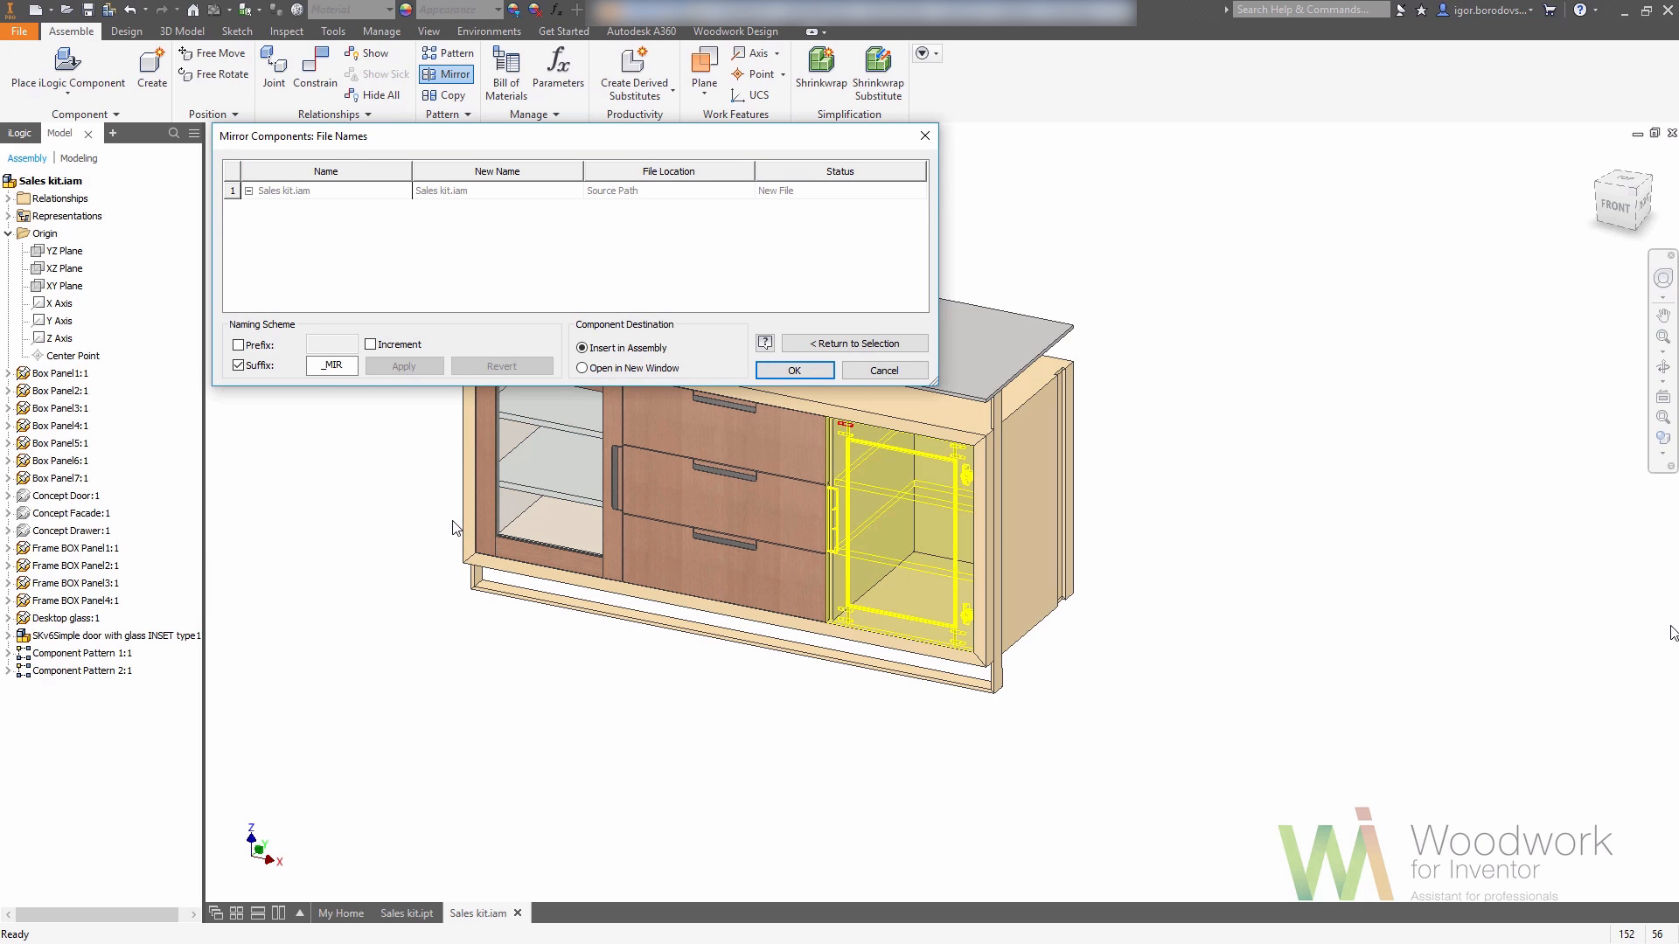
left_click(787, 372)
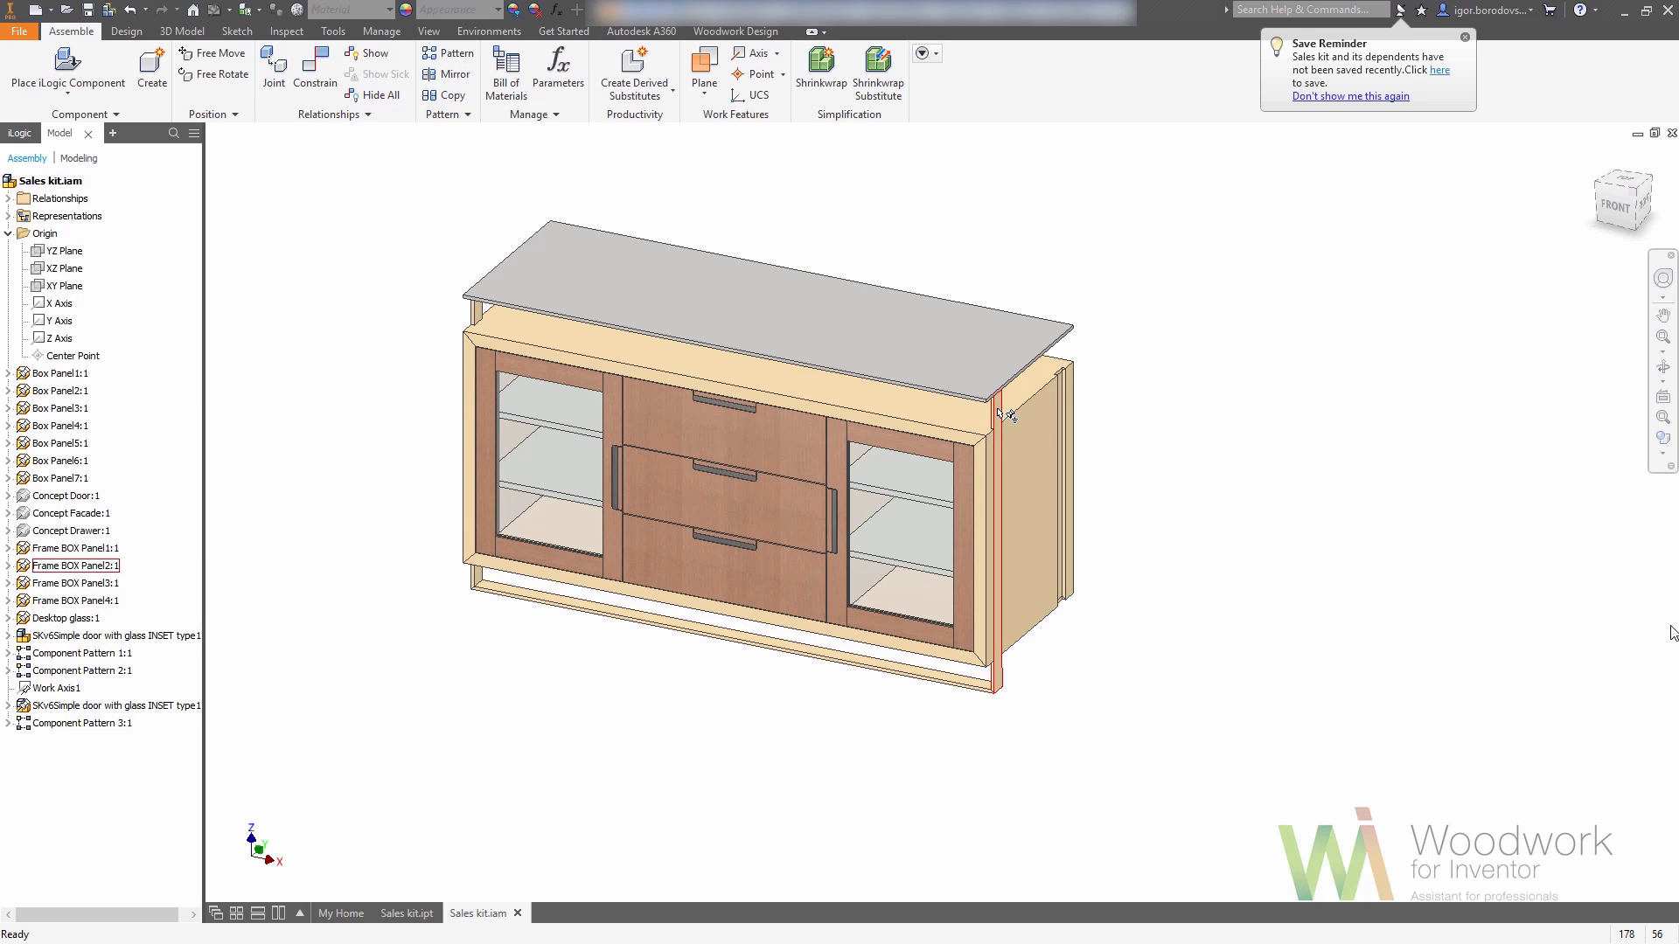
- Demote the four front frame panels into a new subassembly named Frame, accepting the assembly restructure
left_click(477, 316, "ctrl")
left_click(767, 664, "ctrl")
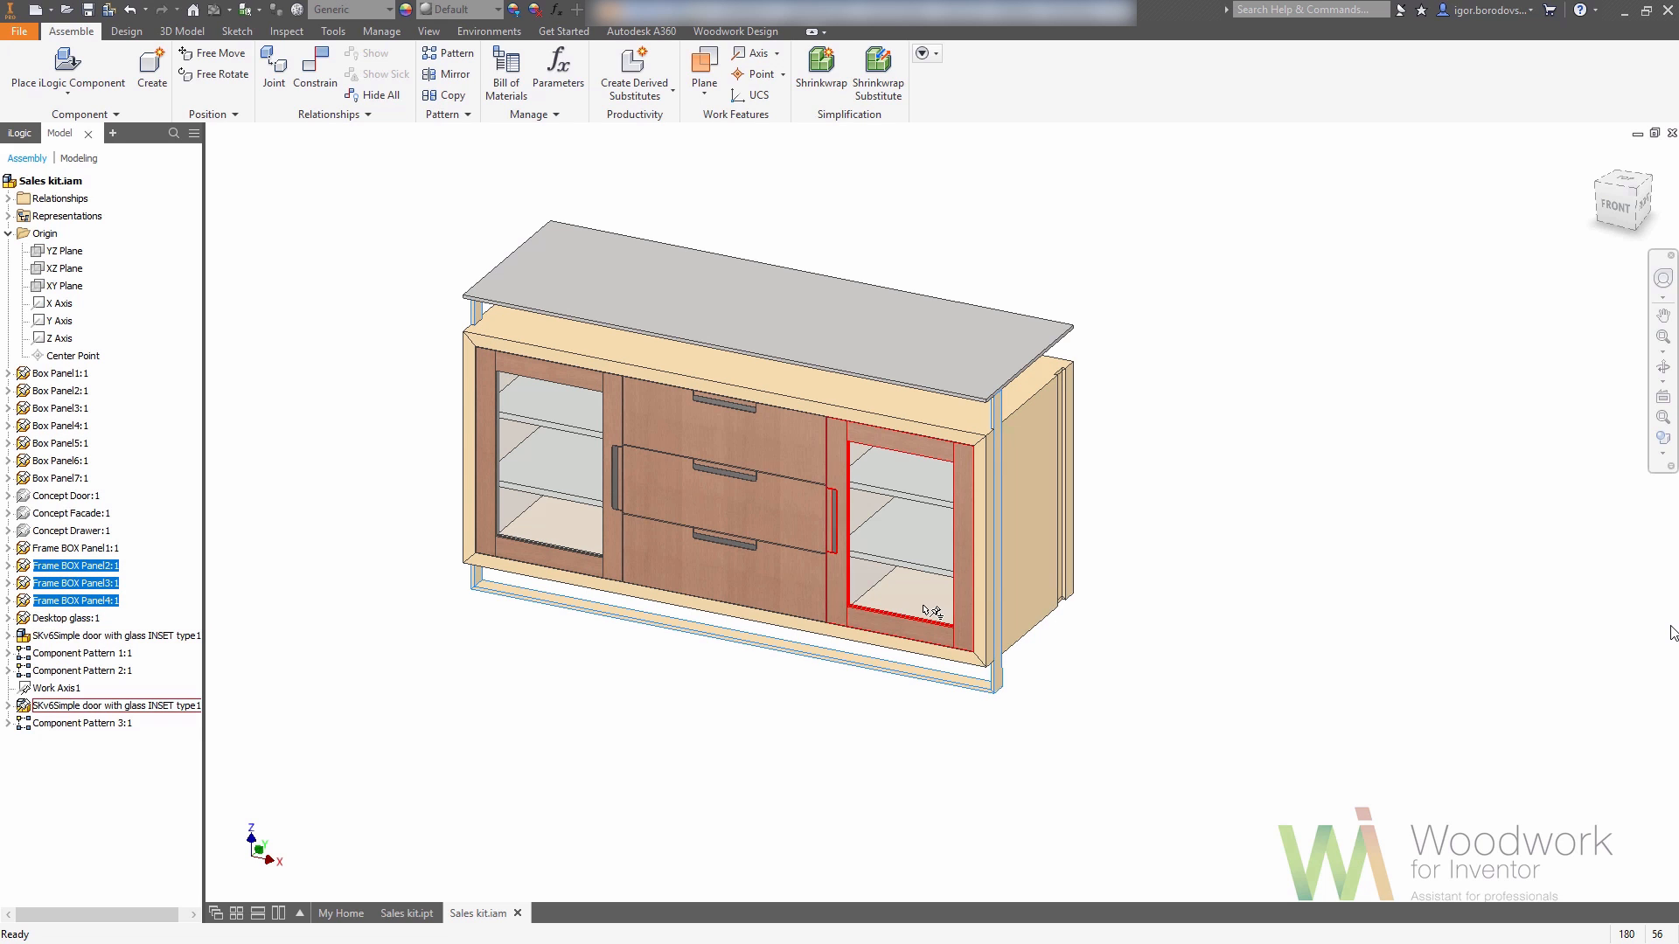
key("F4")
left_click_drag(947, 794, 948, 746)
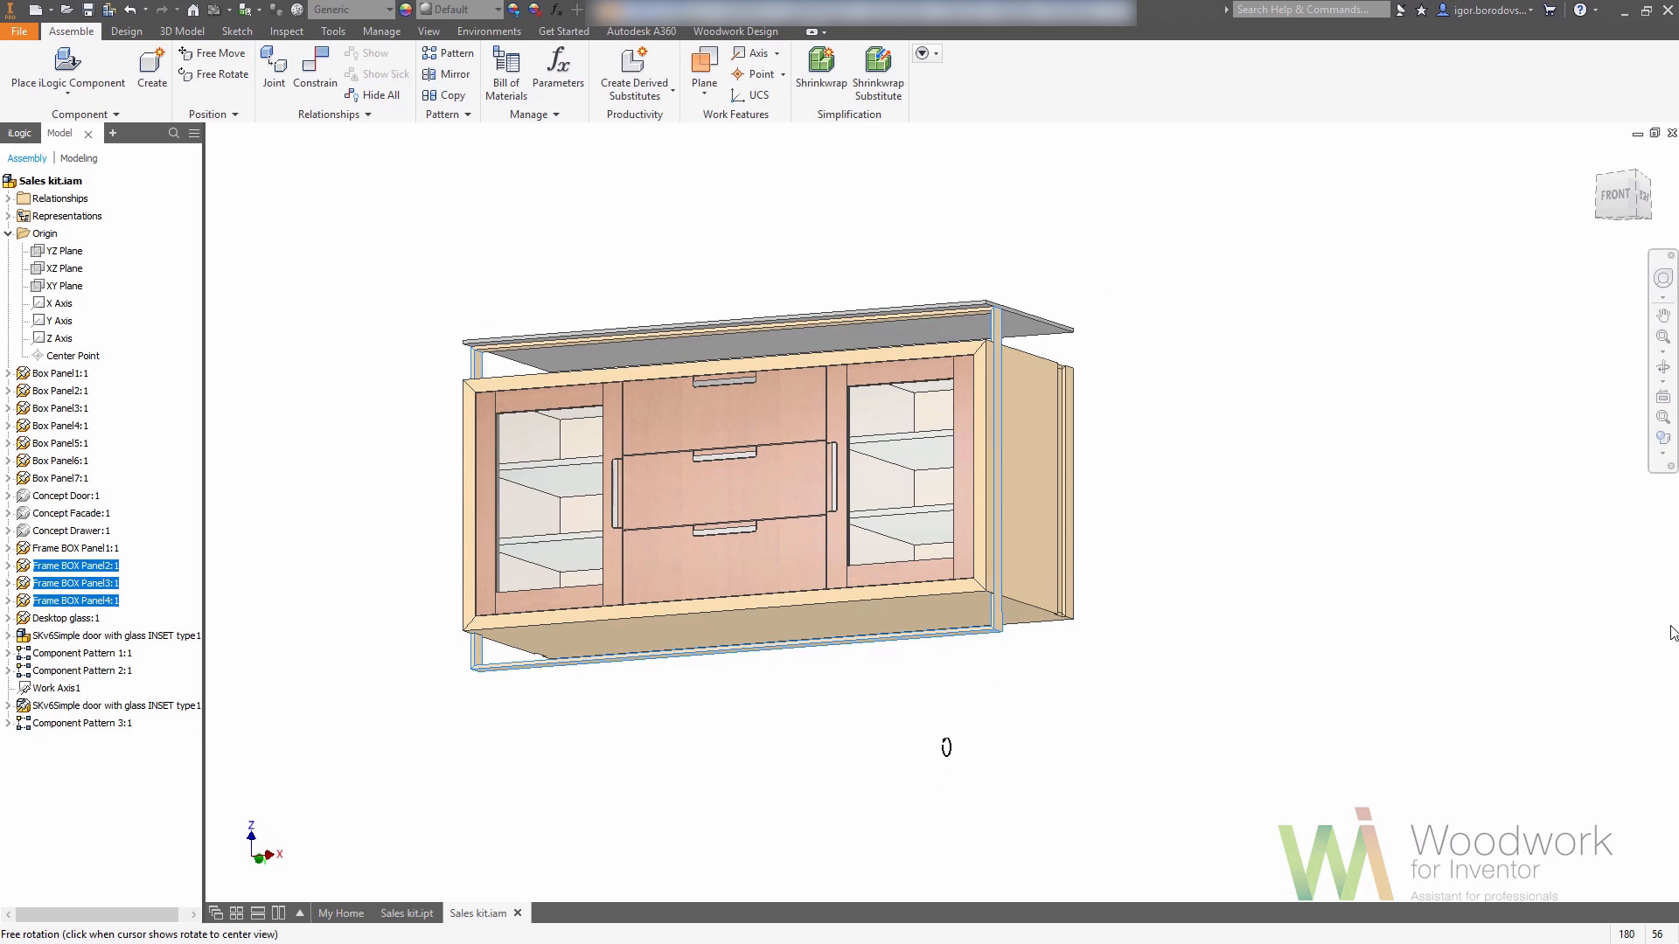
left_click(973, 322, "ctrl")
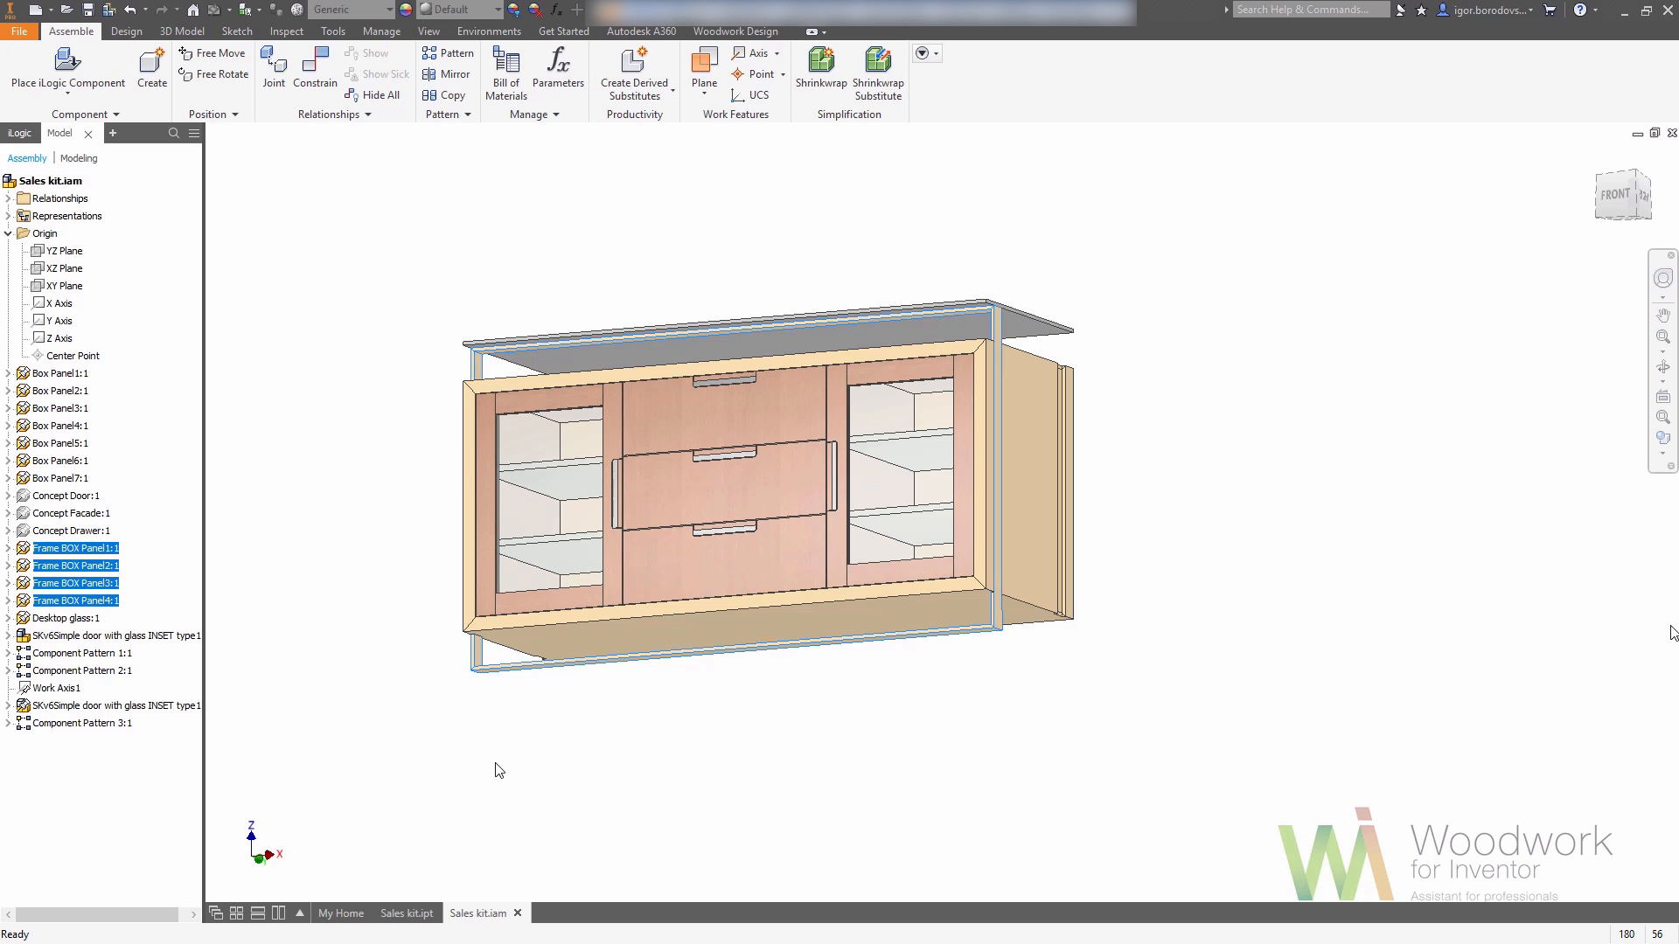
type("n")
type("Frame")
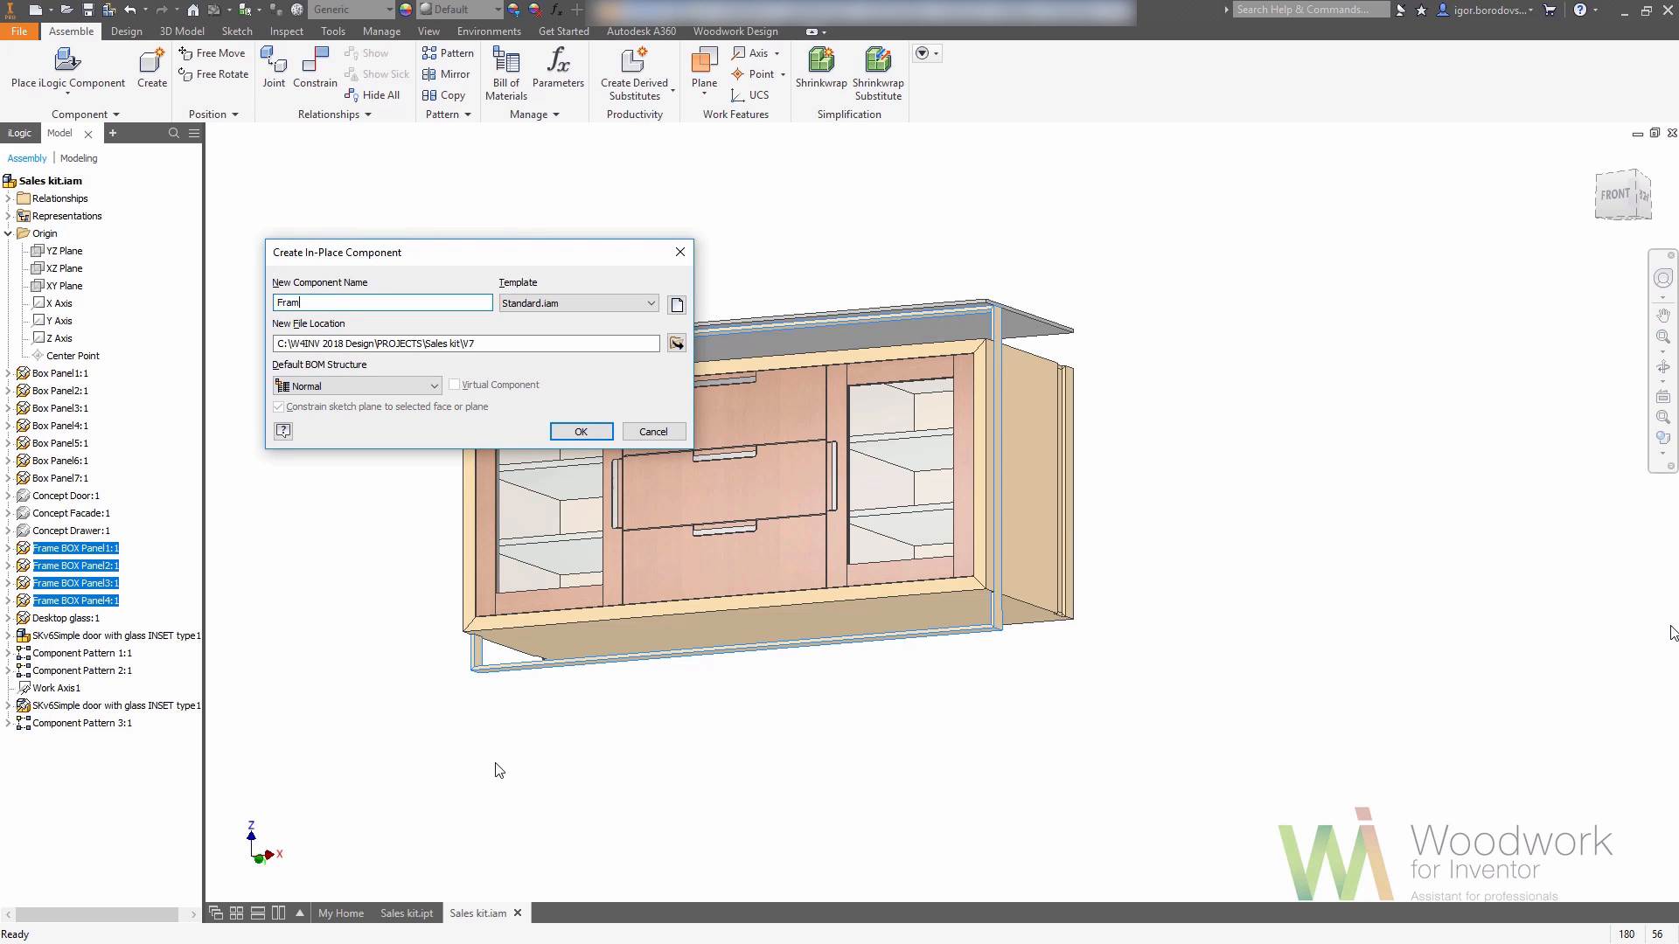
key("Return")
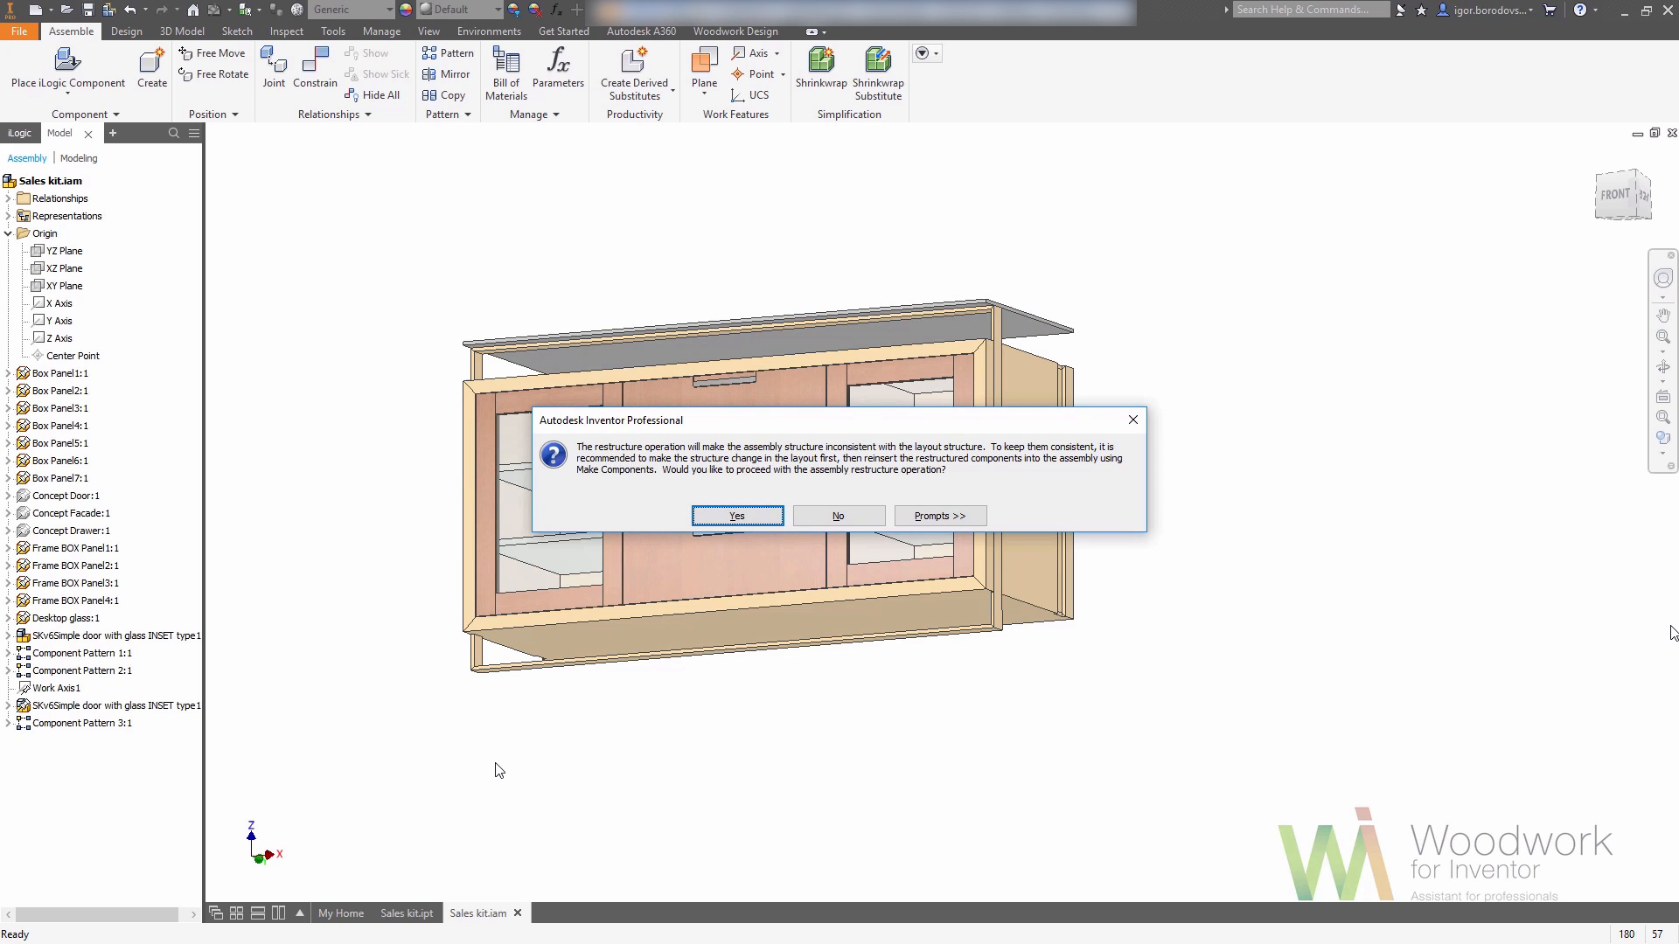
left_click(708, 520)
- Ground the Frame subassembly
right_click(477, 653)
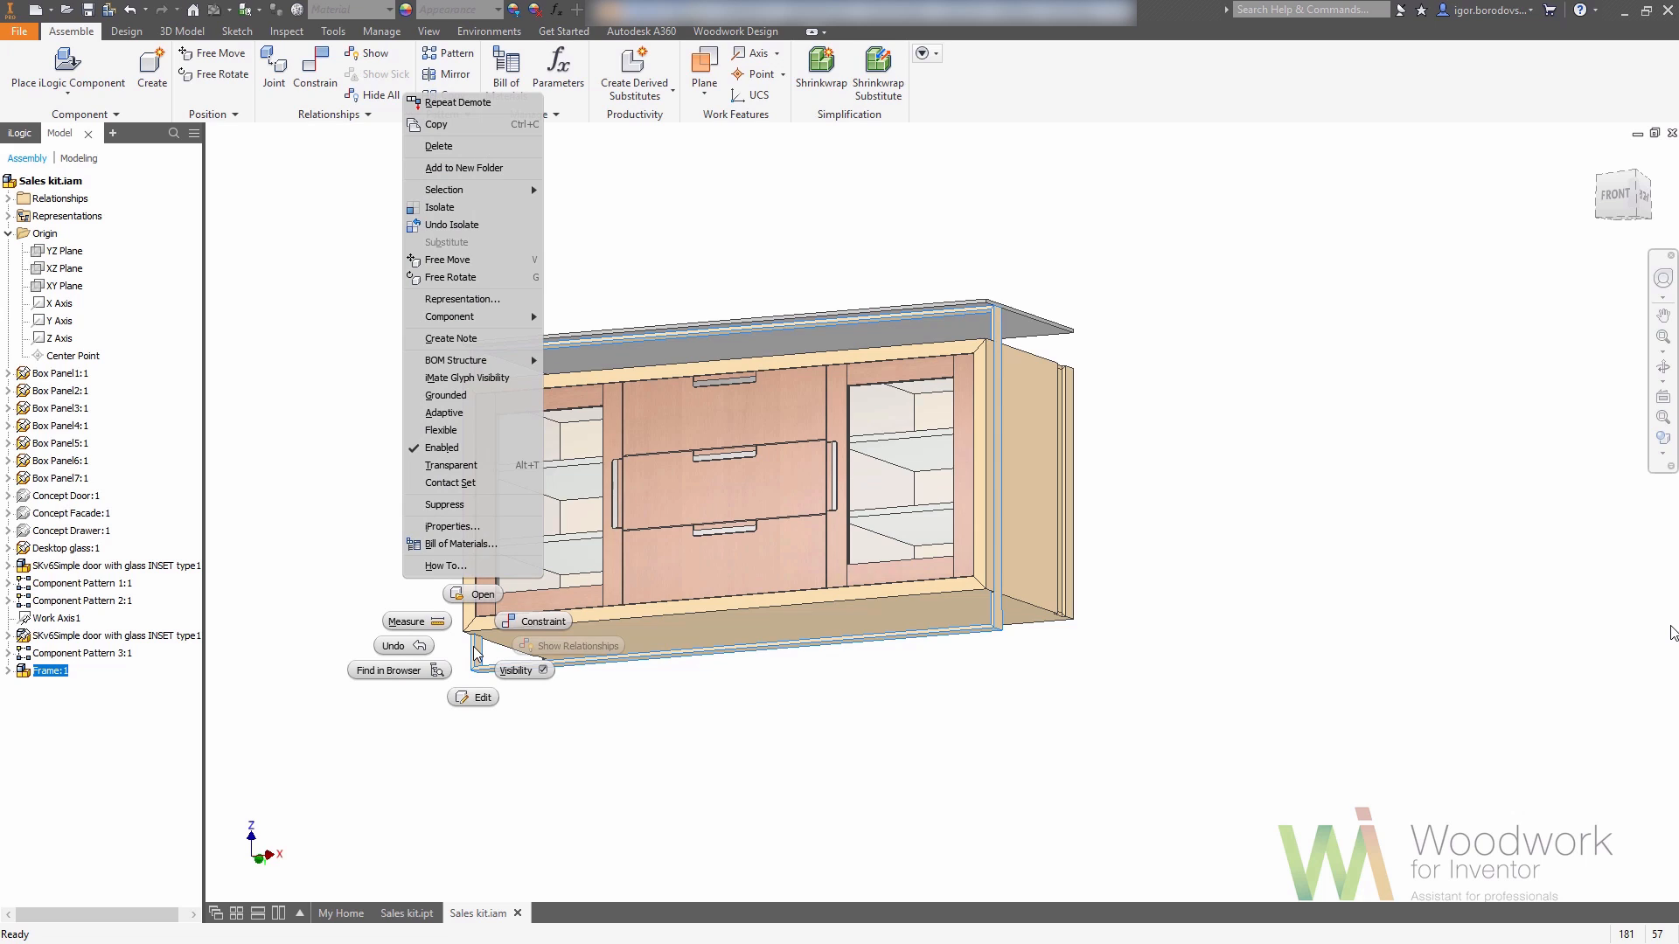
left_click(483, 401)
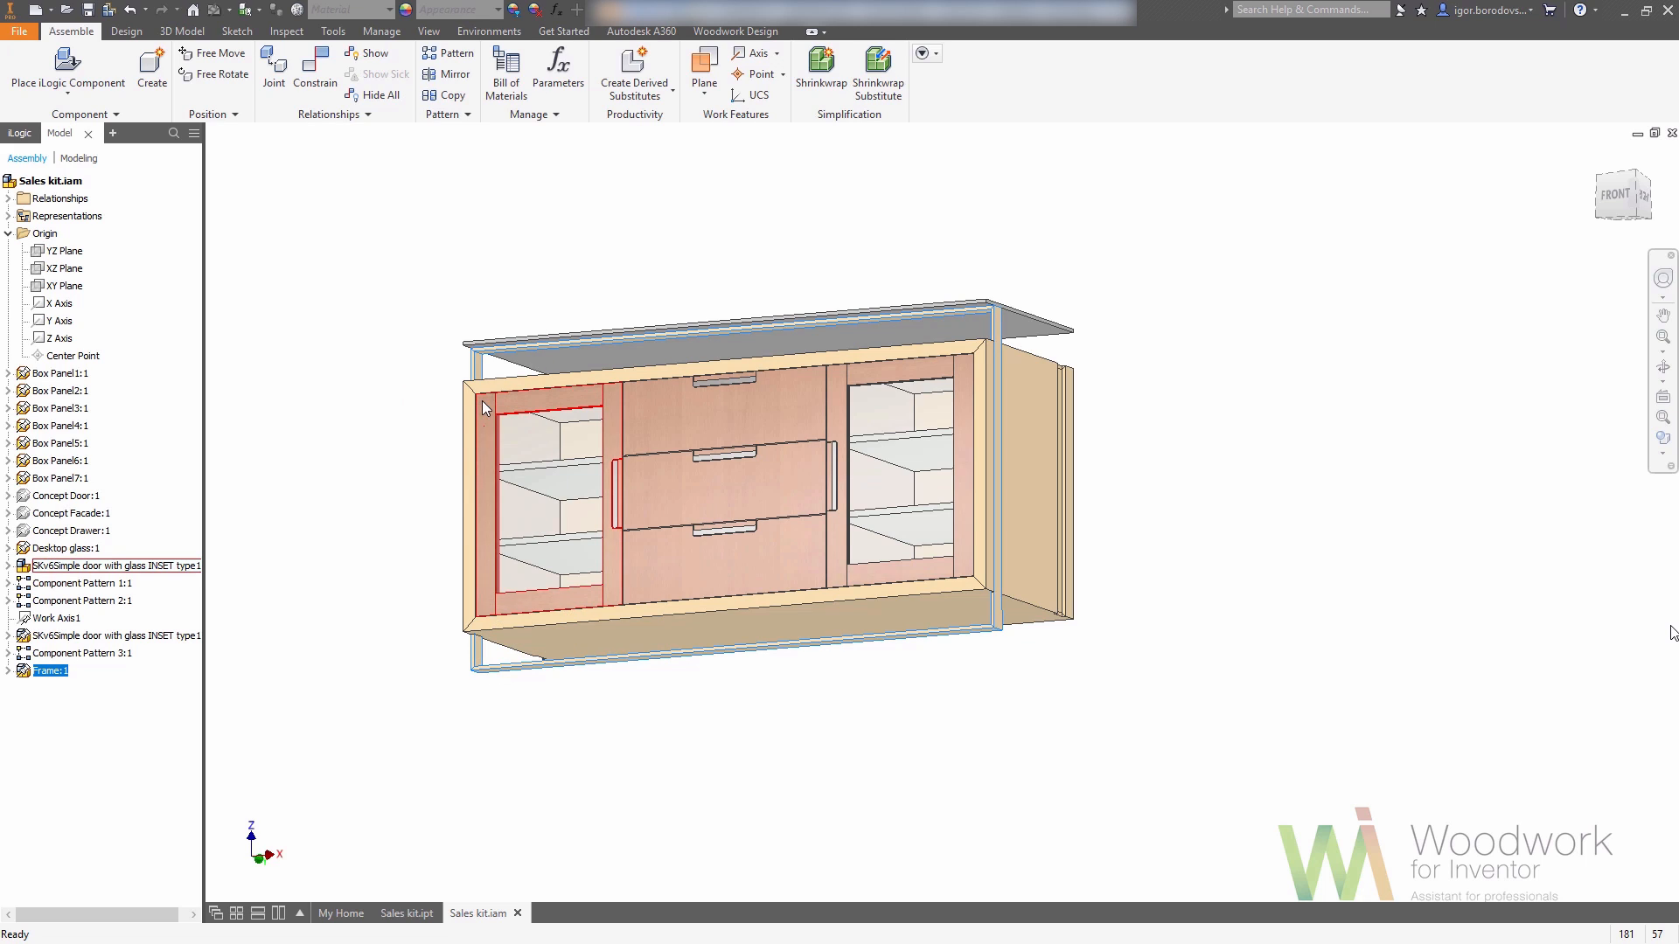
left_click(415, 403)
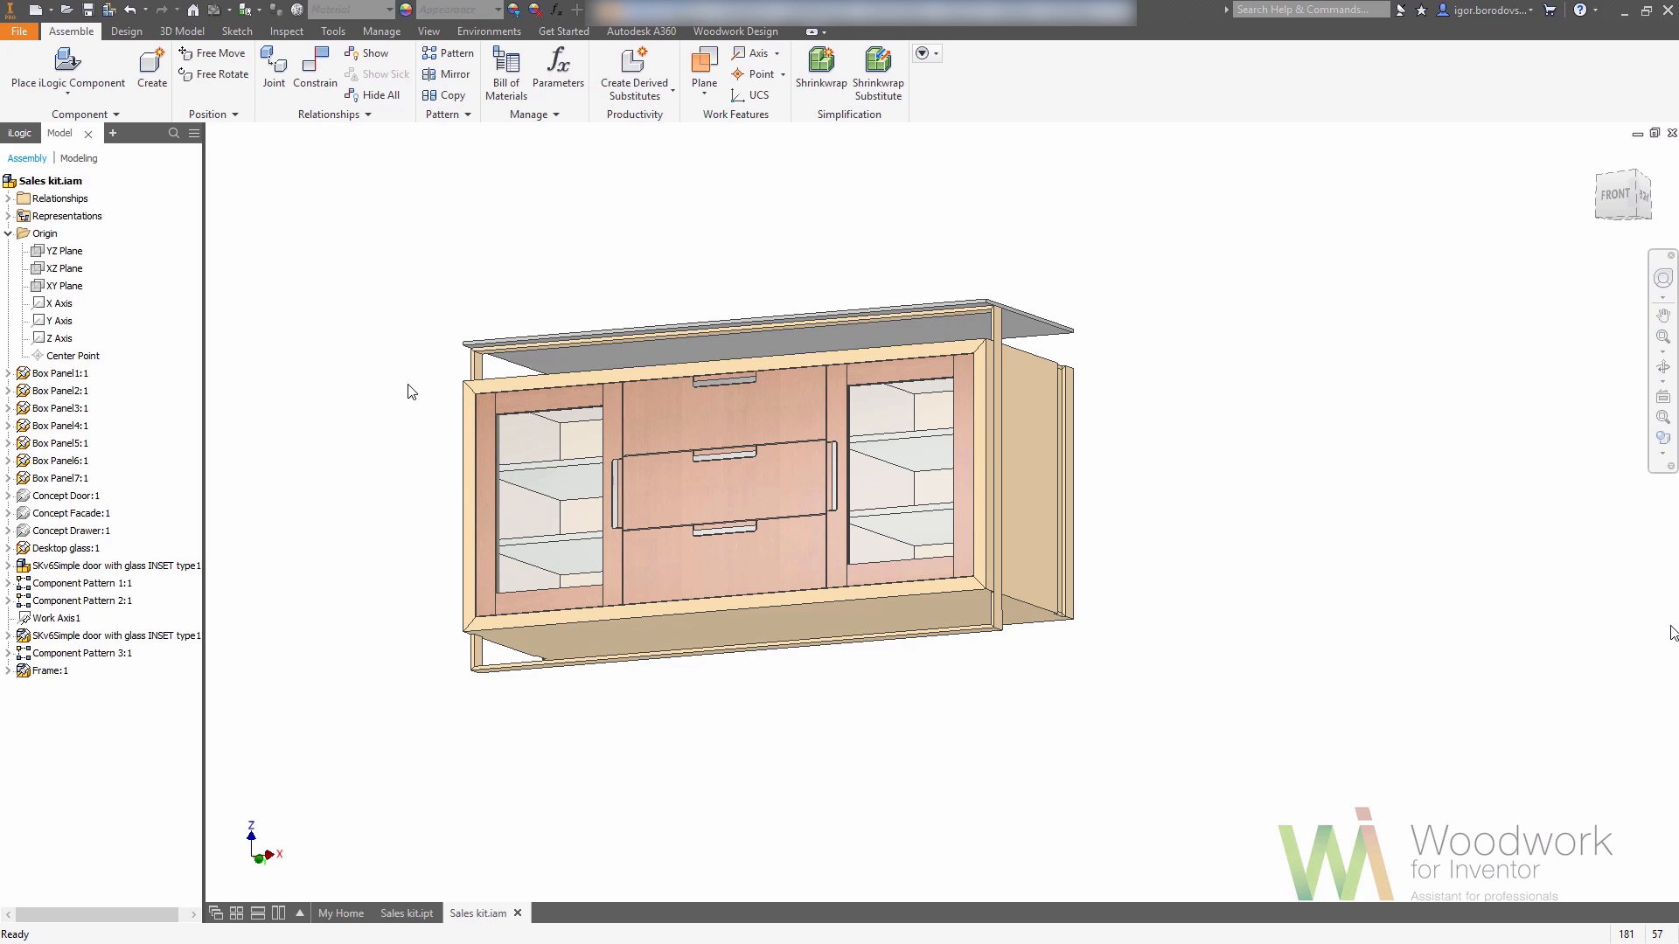
- Mirror the Frame subassembly about the XZ plane, reusing its components rather than creating new ones
left_click(448, 74)
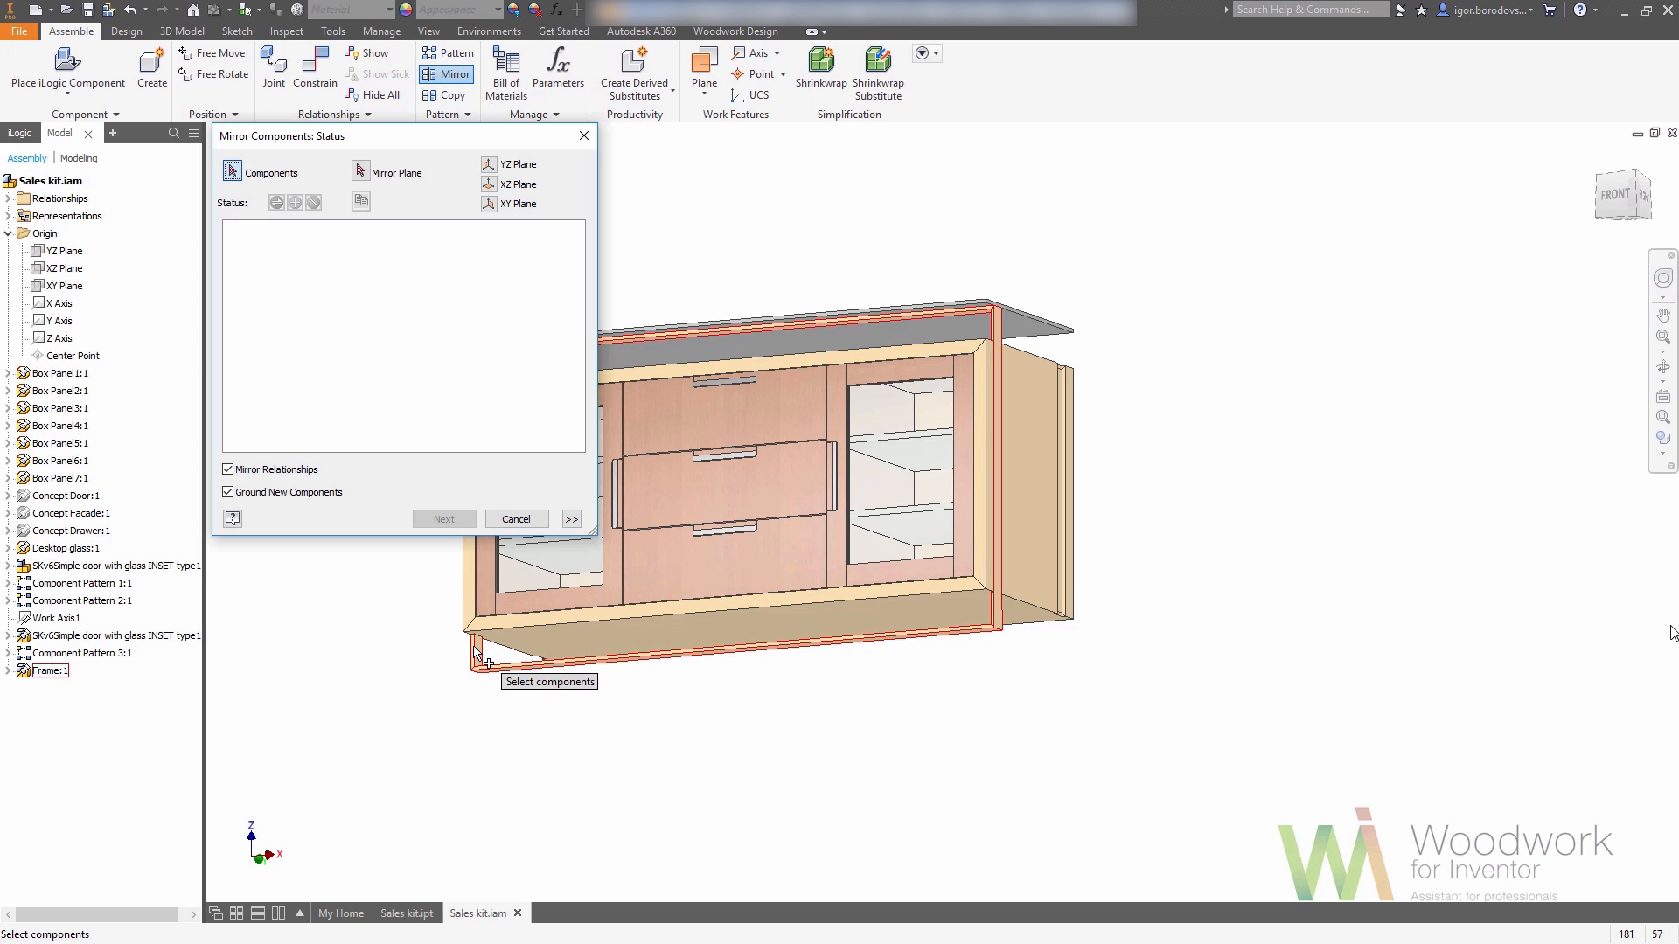
left_click(479, 654)
left_click(487, 186)
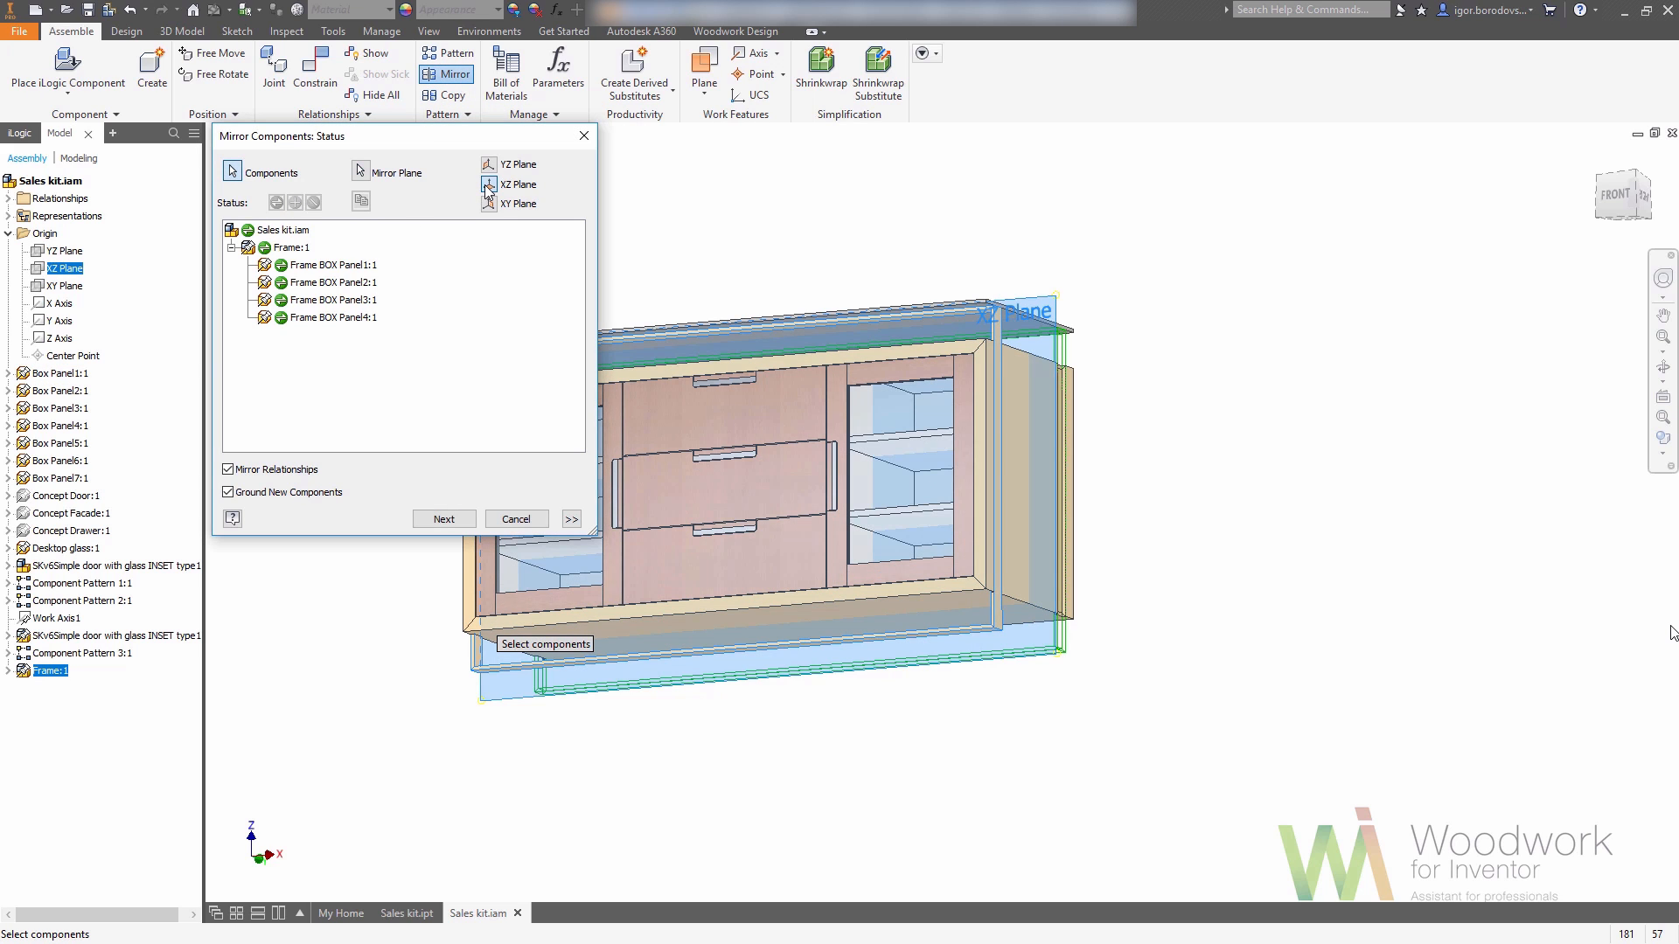
left_click(248, 231)
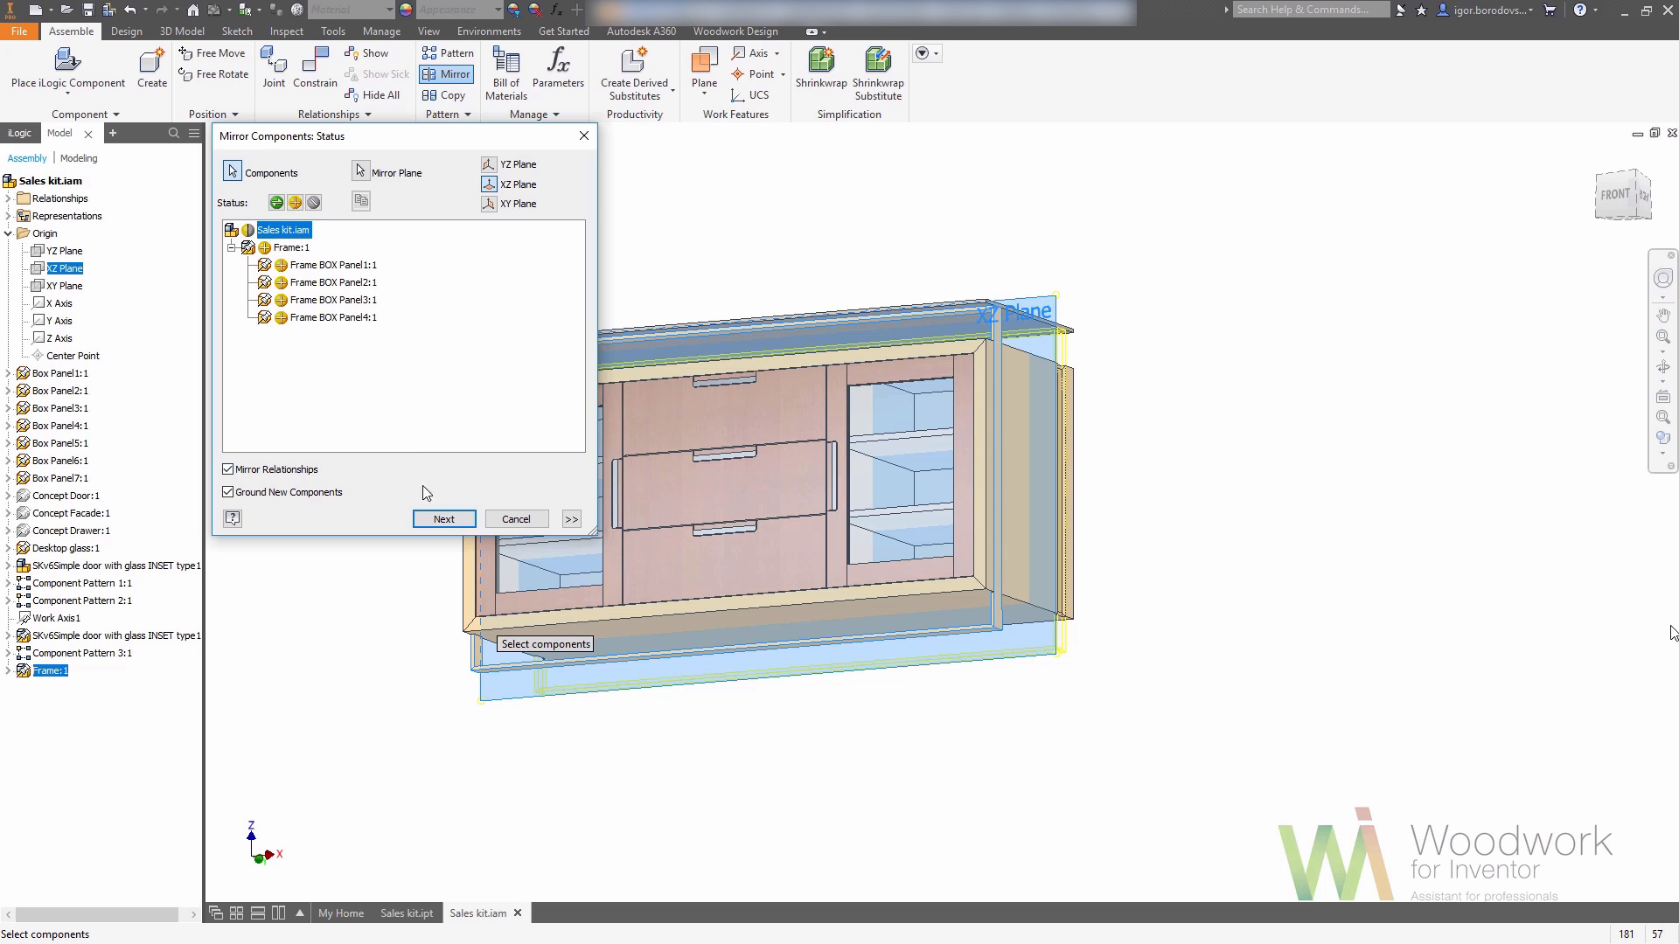
left_click(443, 518)
left_click(795, 369)
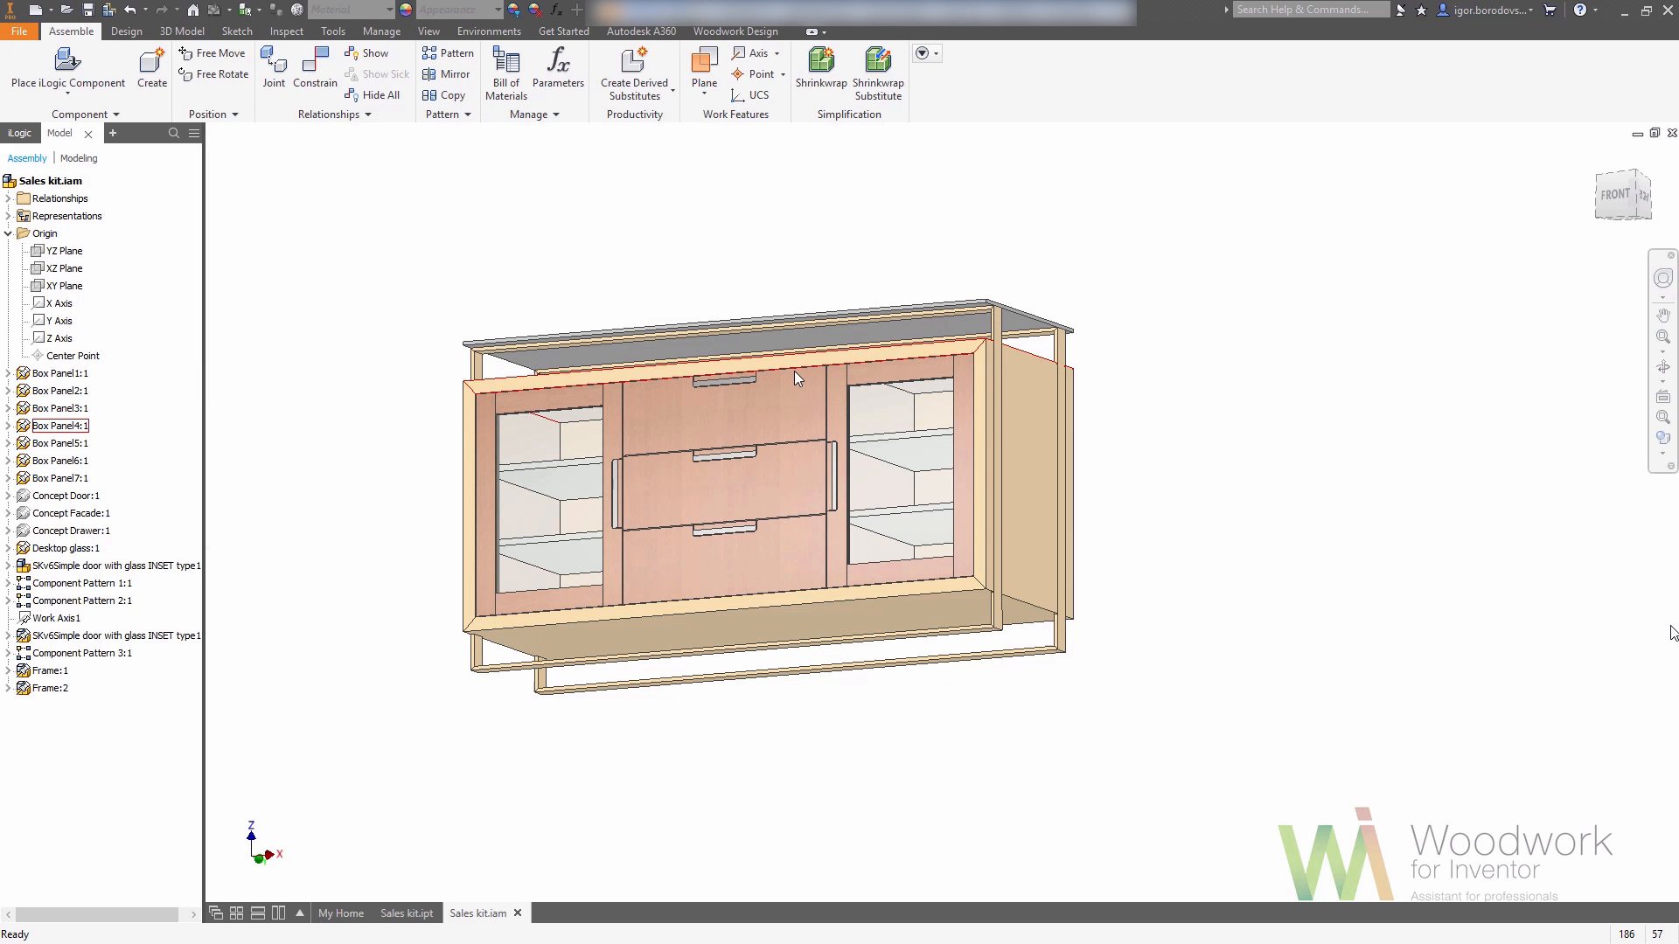
key("F4")
left_click_drag(805, 370, 1232, 318)
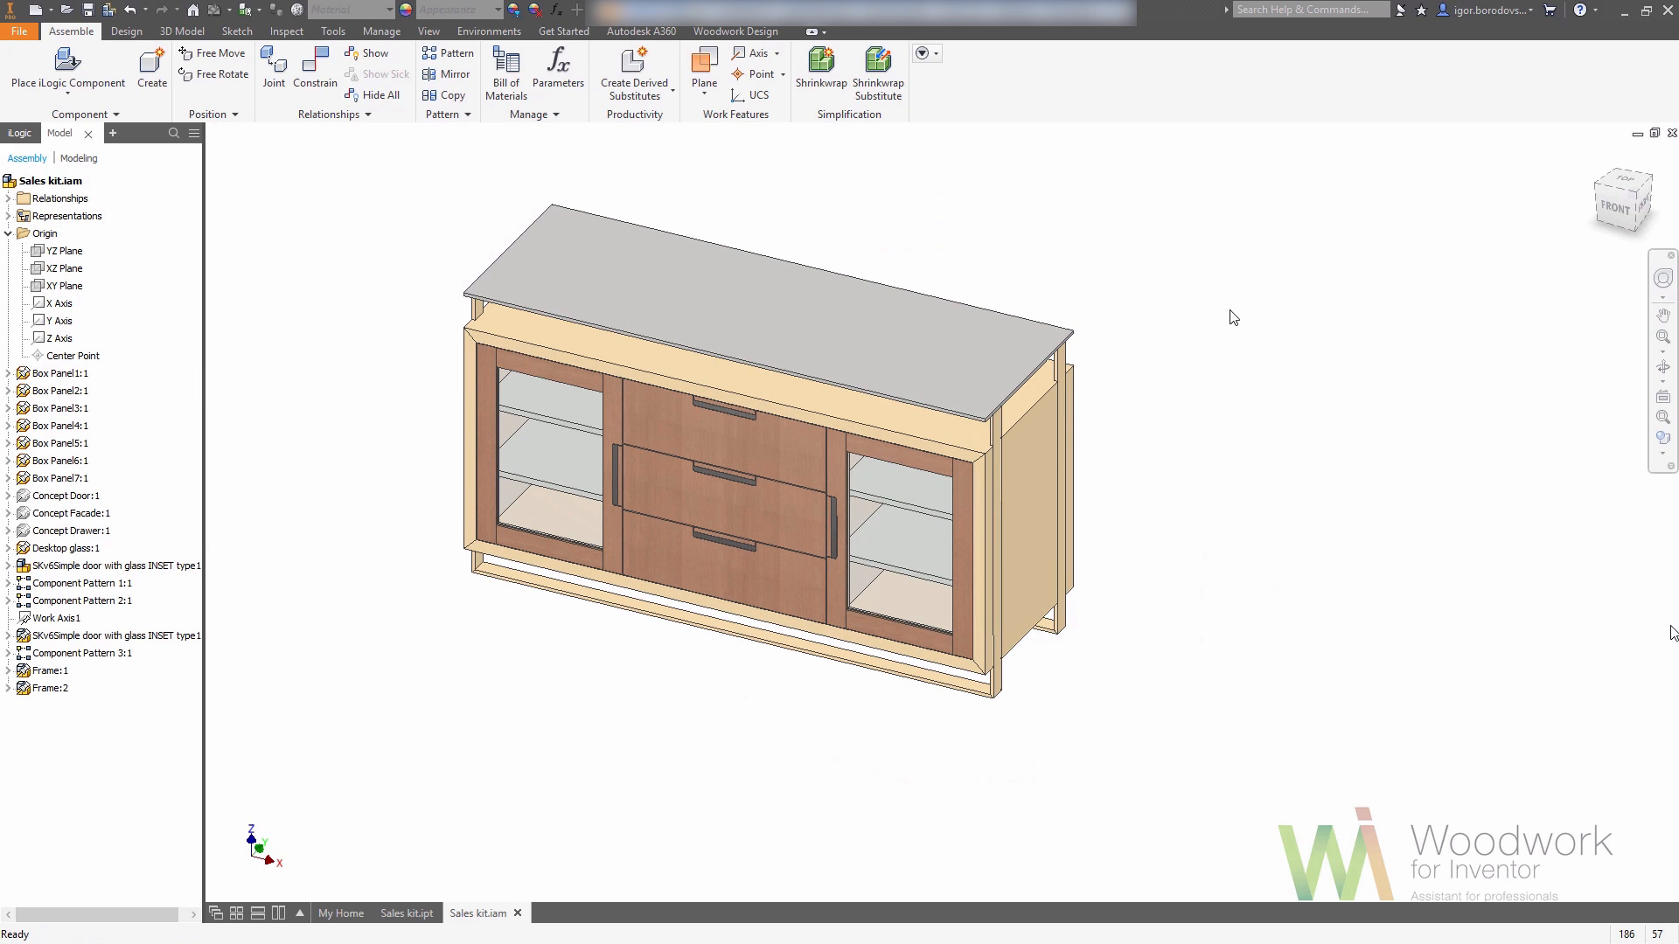
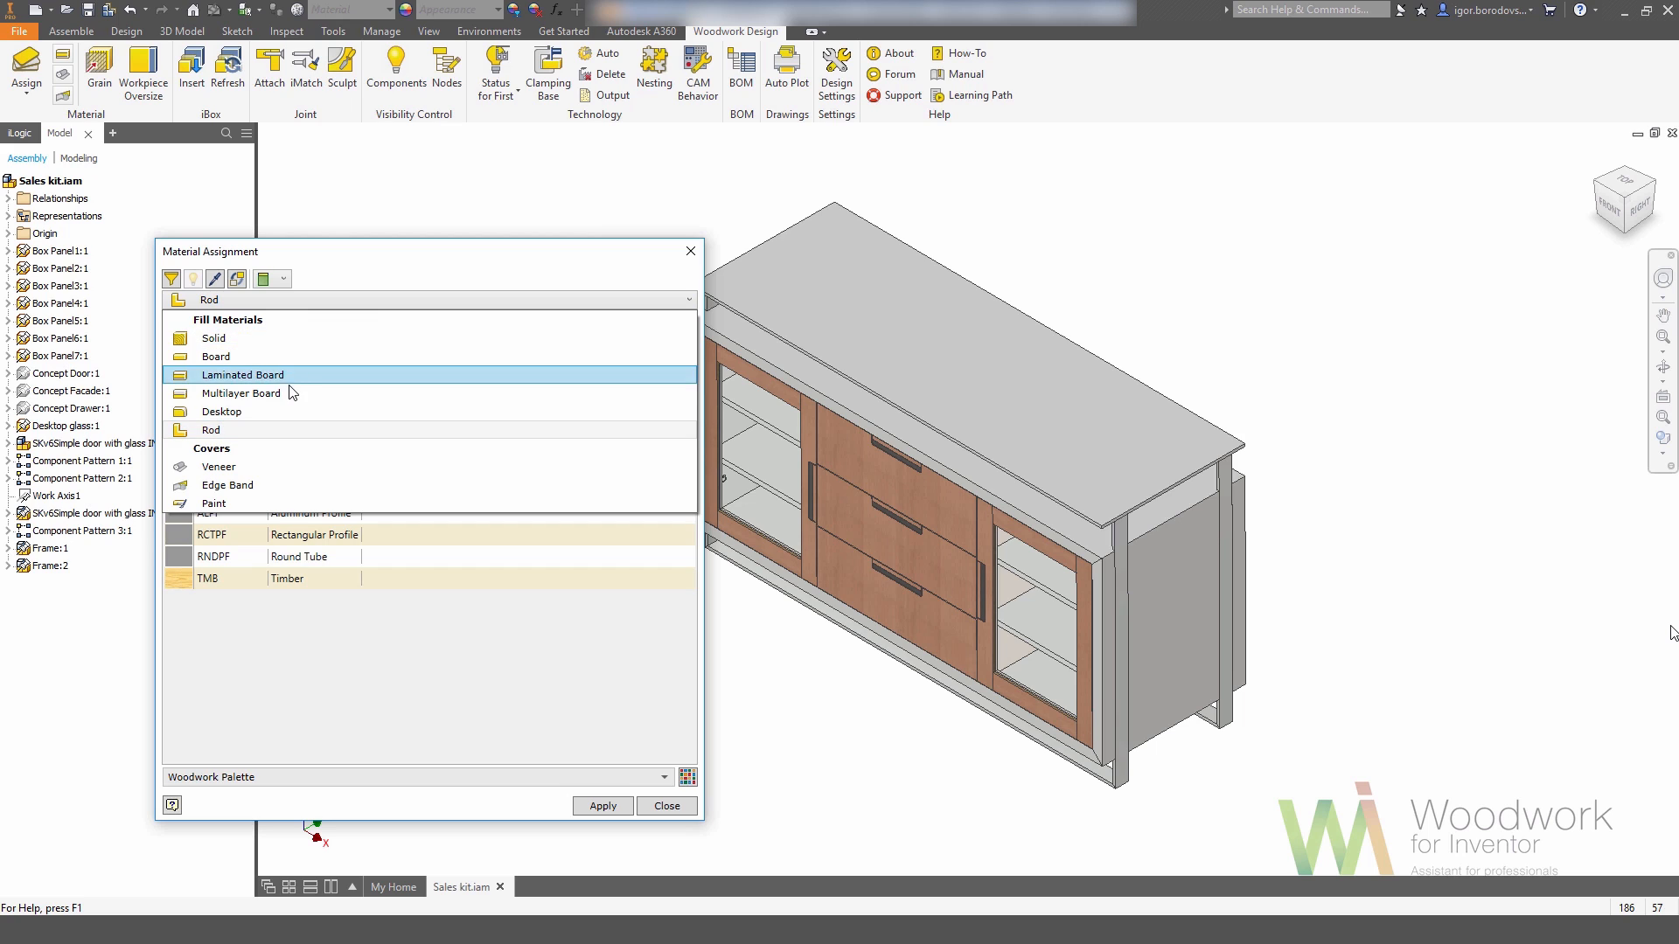
- Assign the multilayer board material VN+2MDF+VN (Veneer & 2MDF & Veneer) to the four outer box panels
left_click(288, 393)
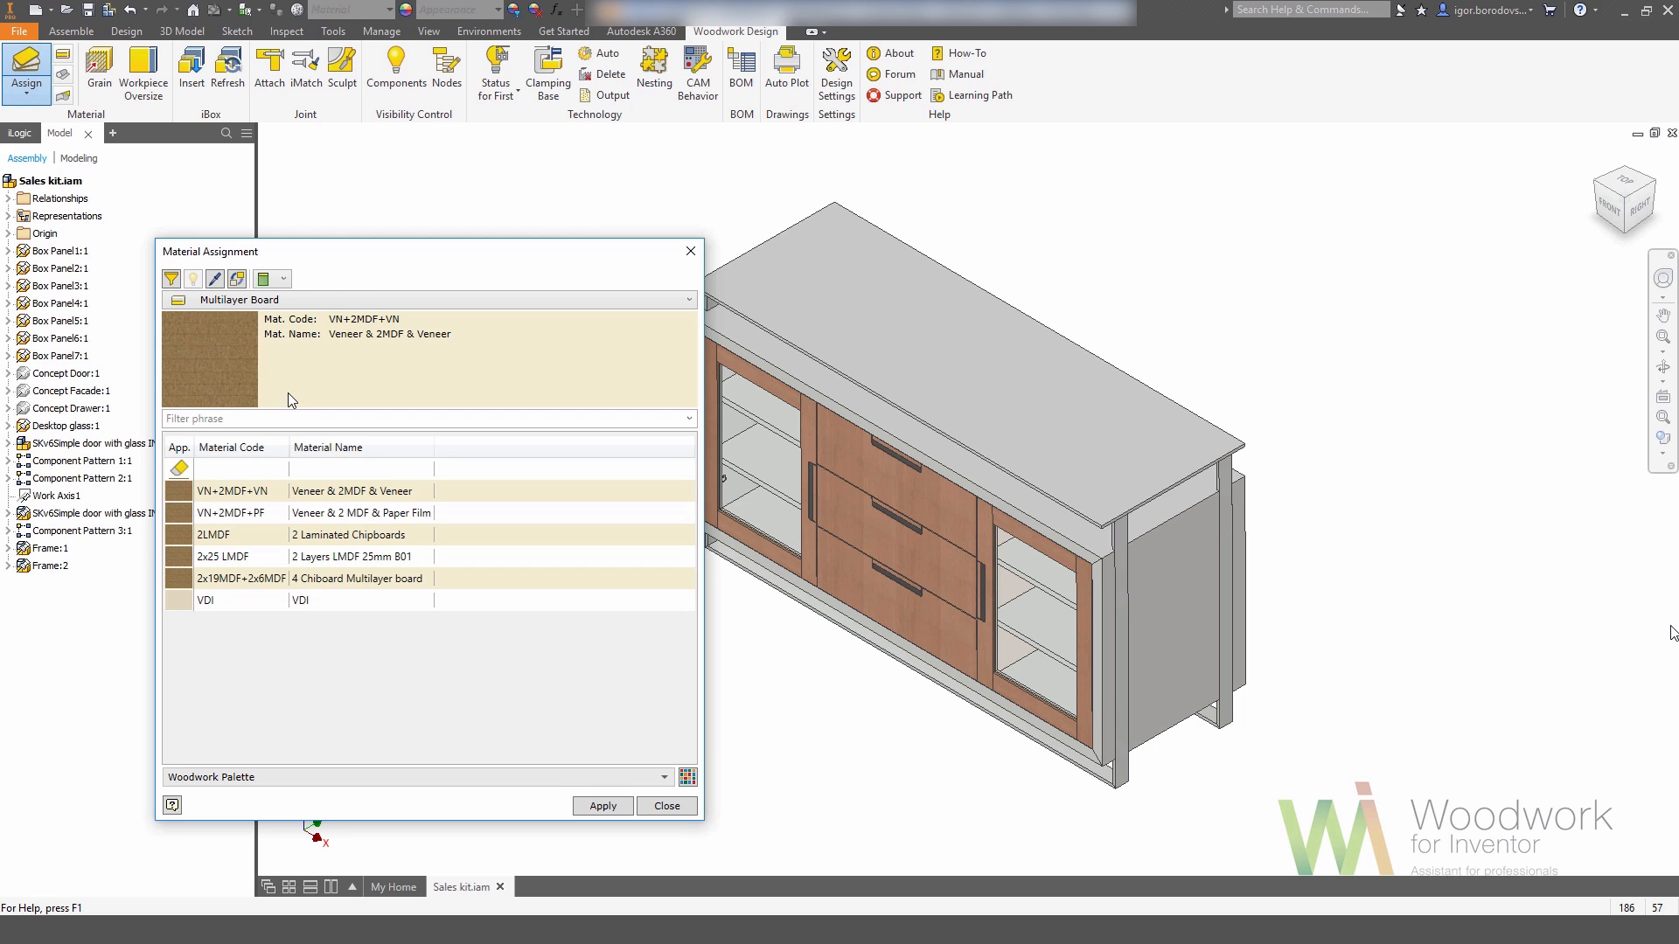
left_click(280, 492)
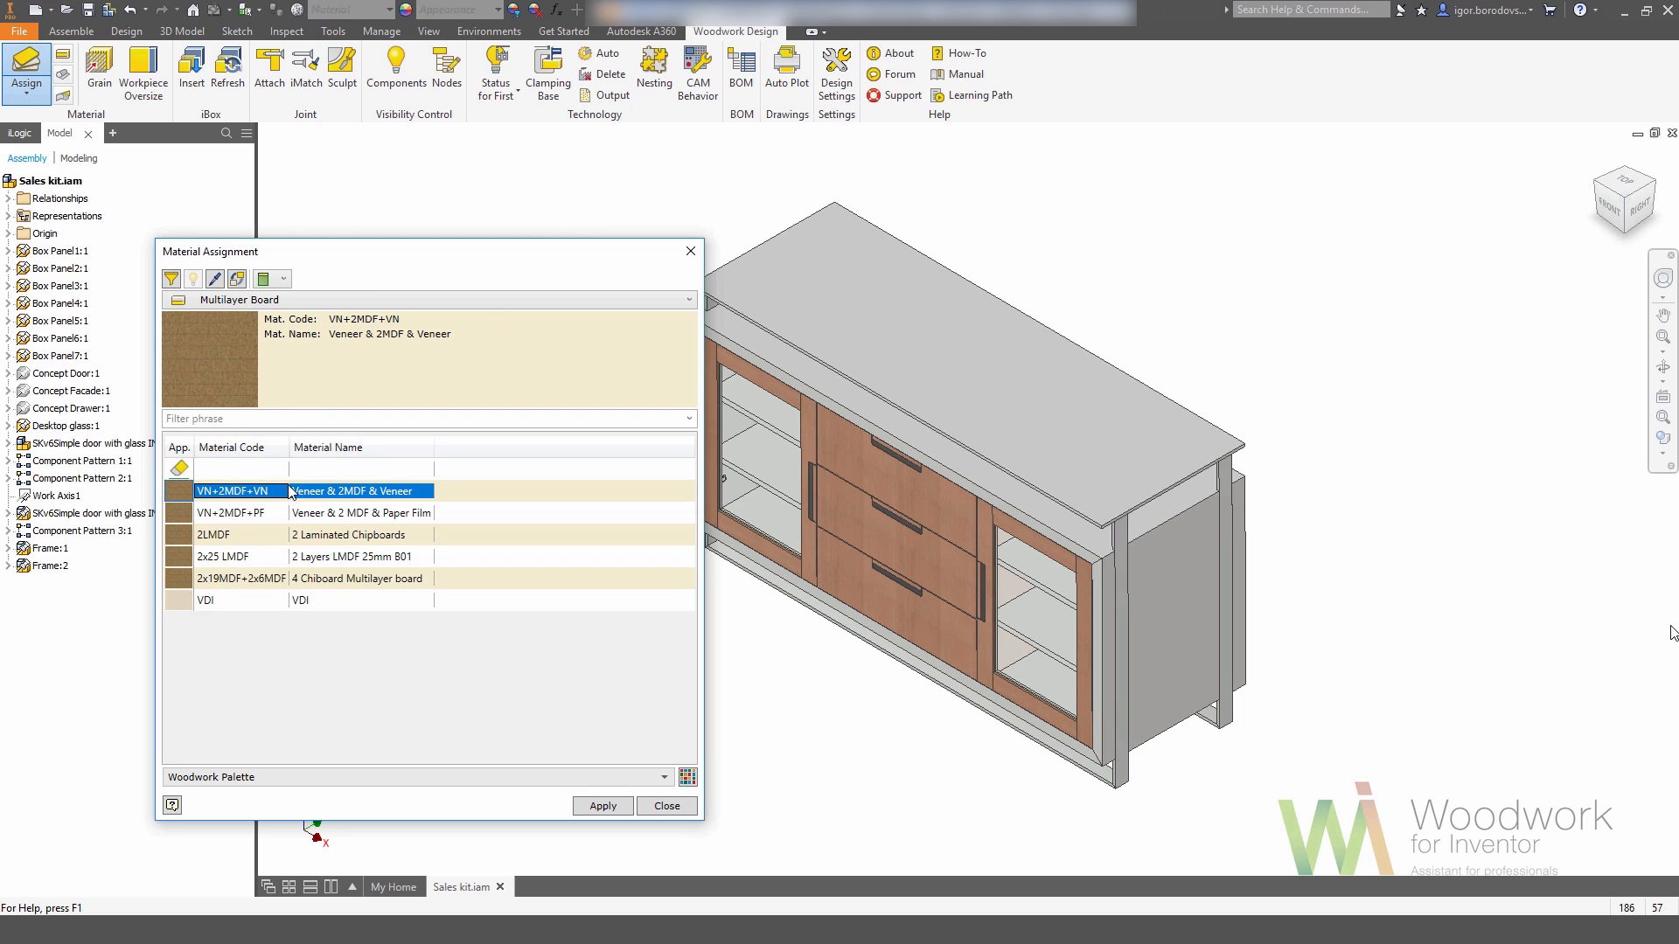
left_click_drag(573, 261, 492, 259)
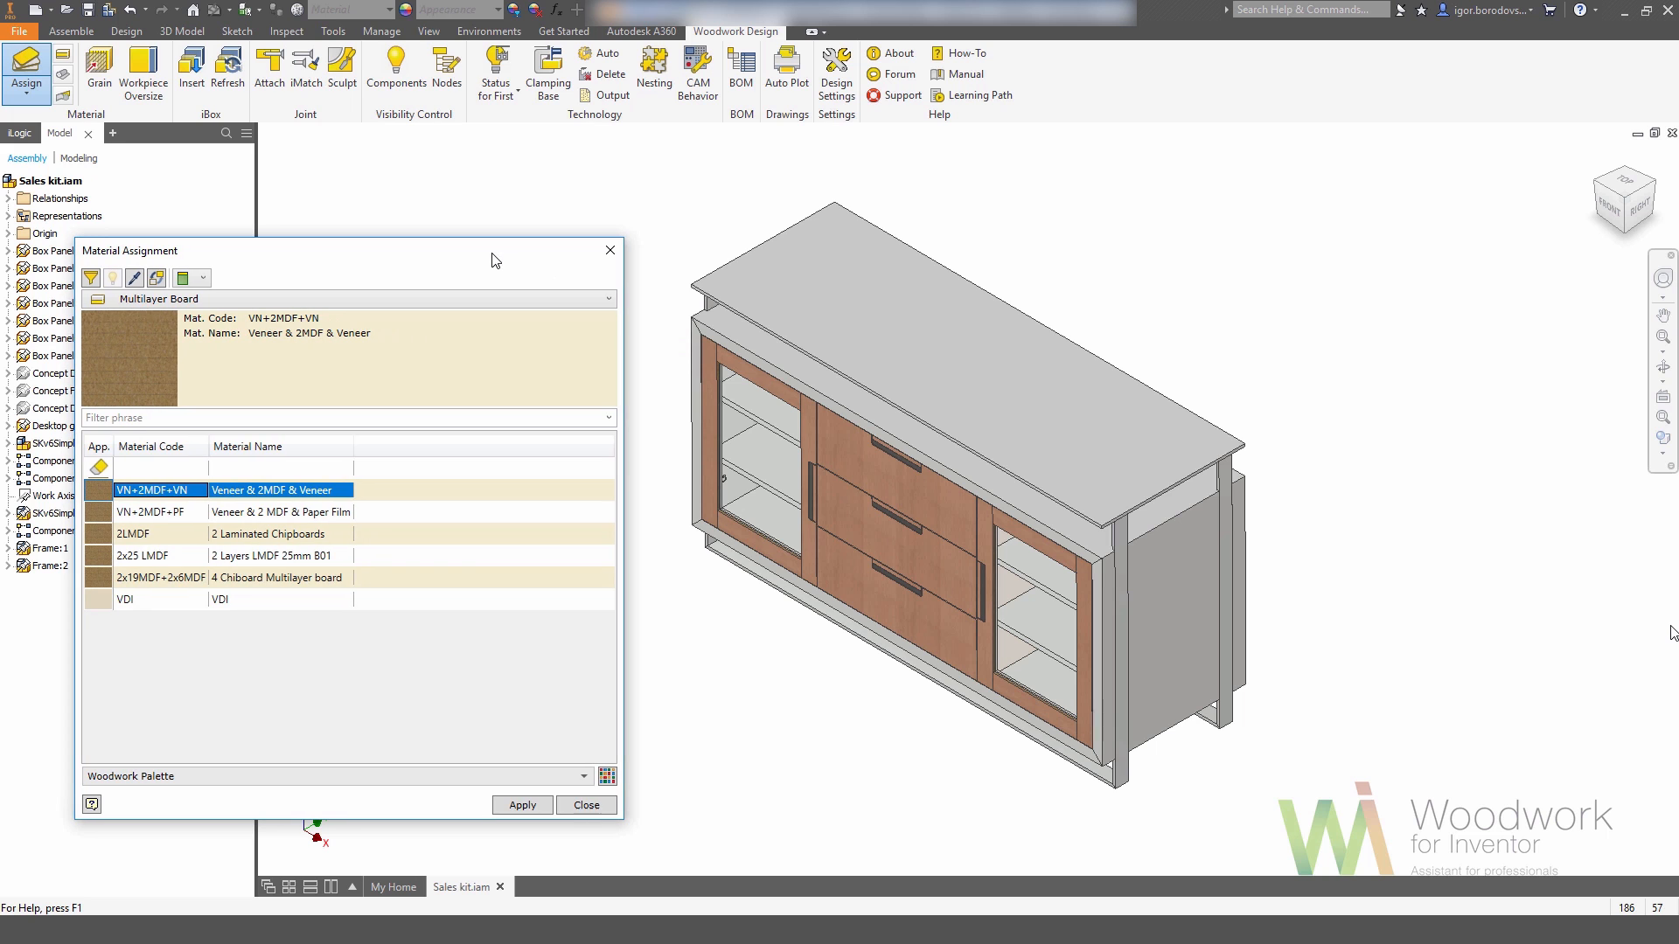
left_click(777, 374)
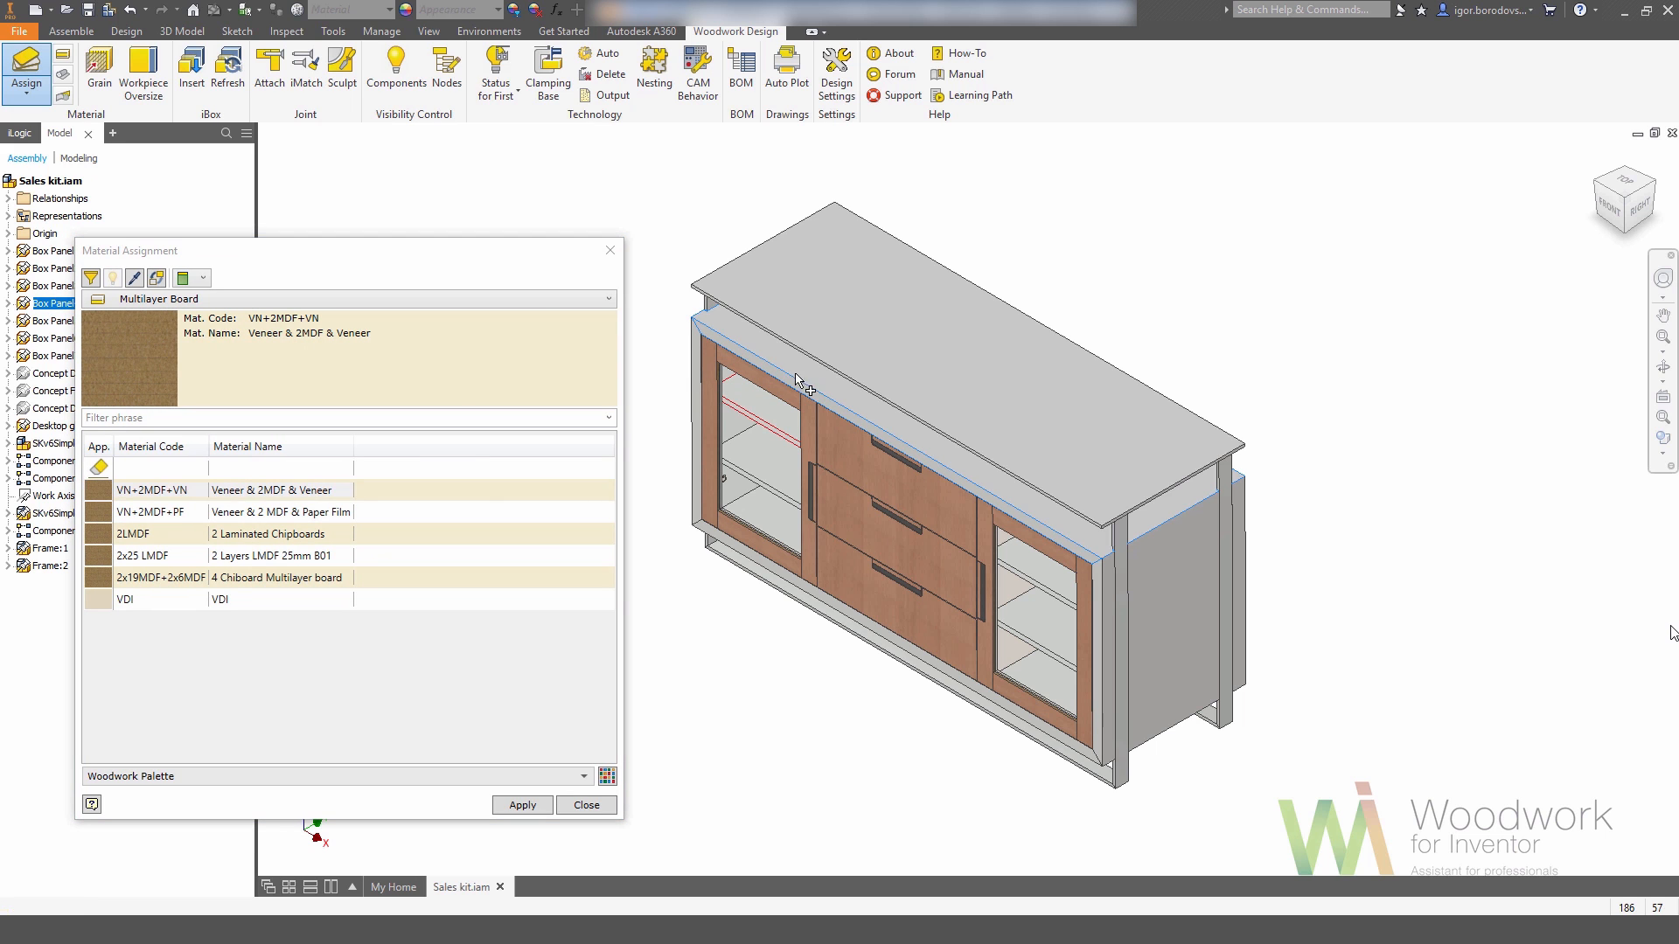
left_click(1193, 610)
left_click(1597, 212)
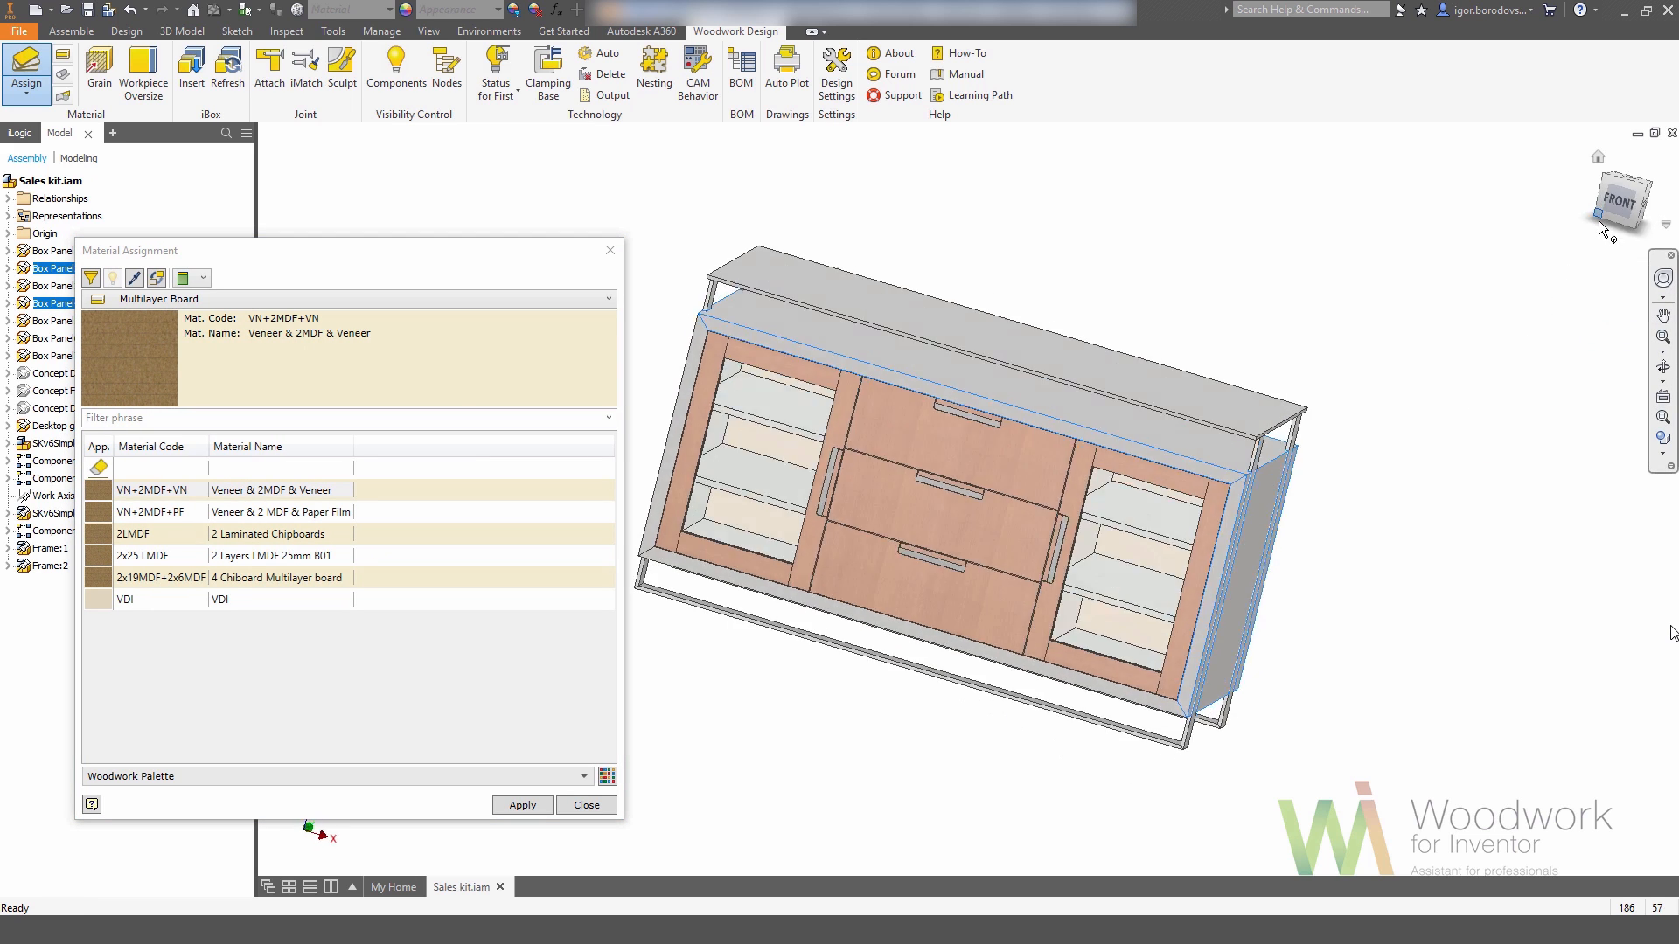
left_click(775, 345)
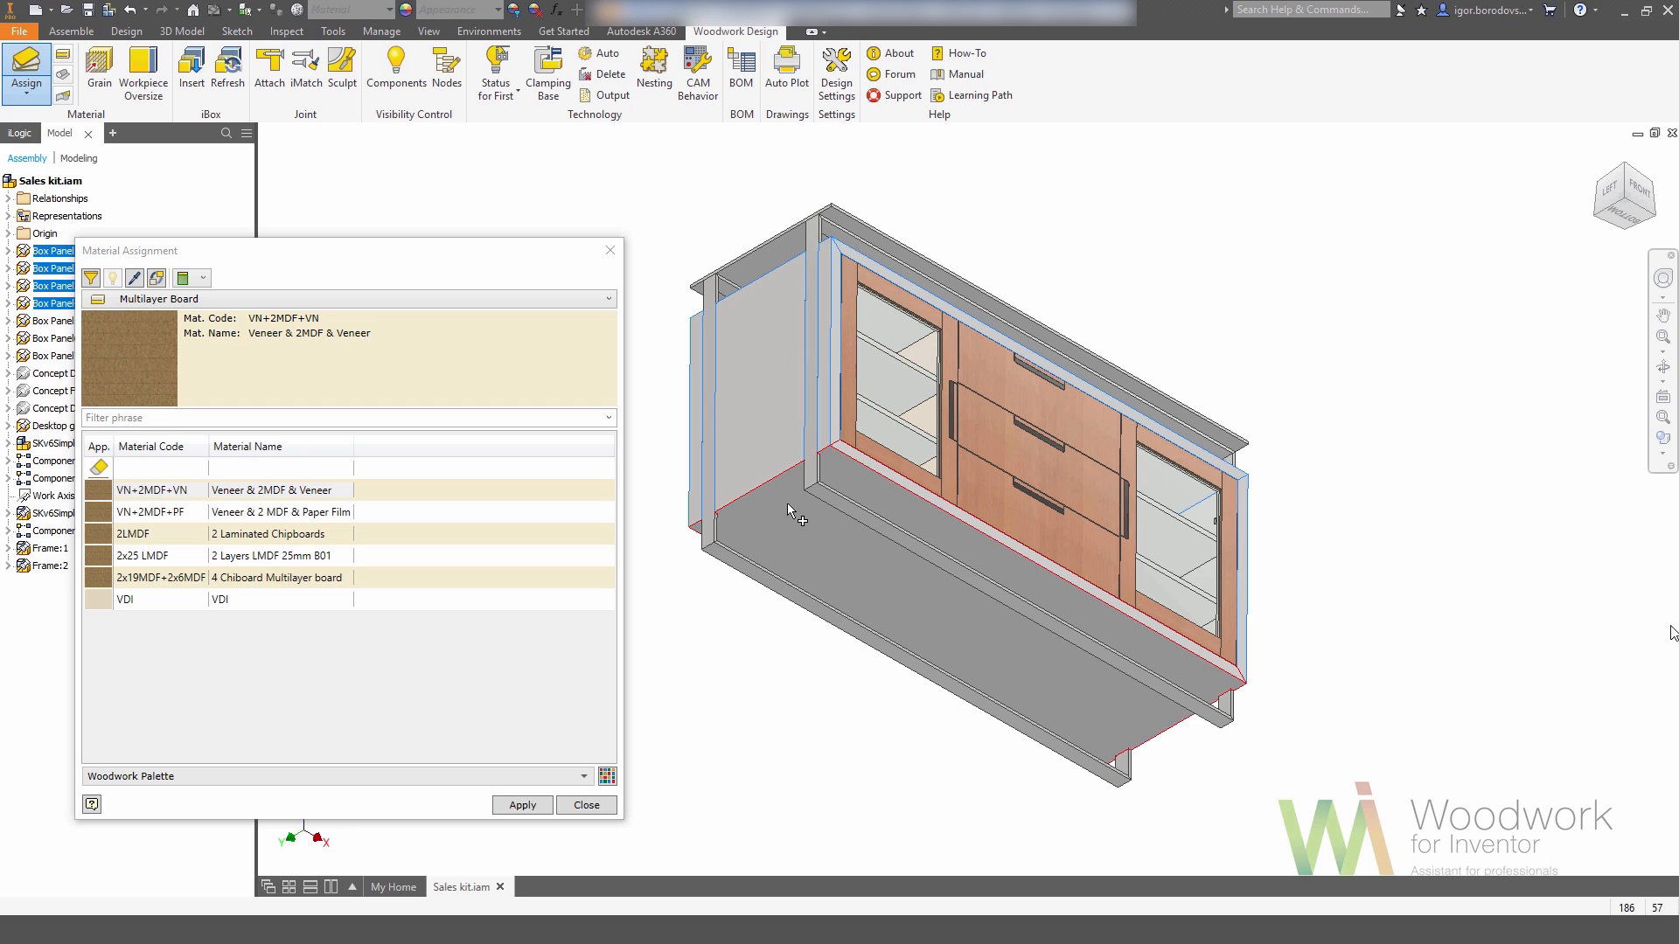
left_click(523, 805)
- Choose the rod material RCTPF (Rectangular Profile) for the frame bars
left_click(495, 301)
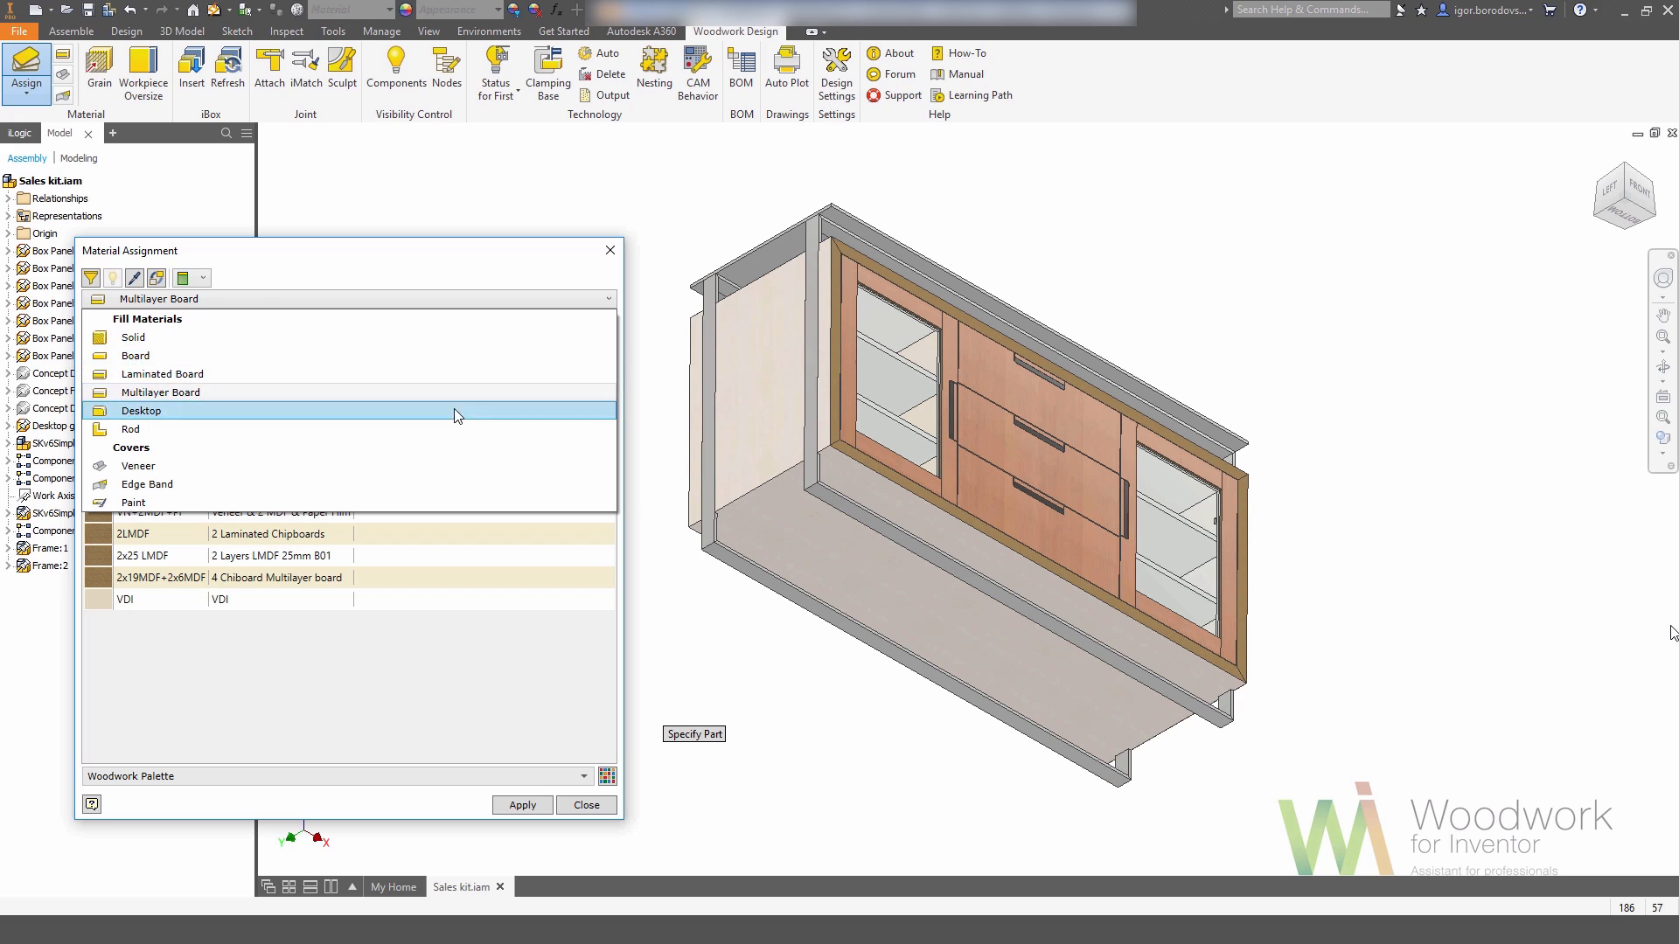
left_click(441, 429)
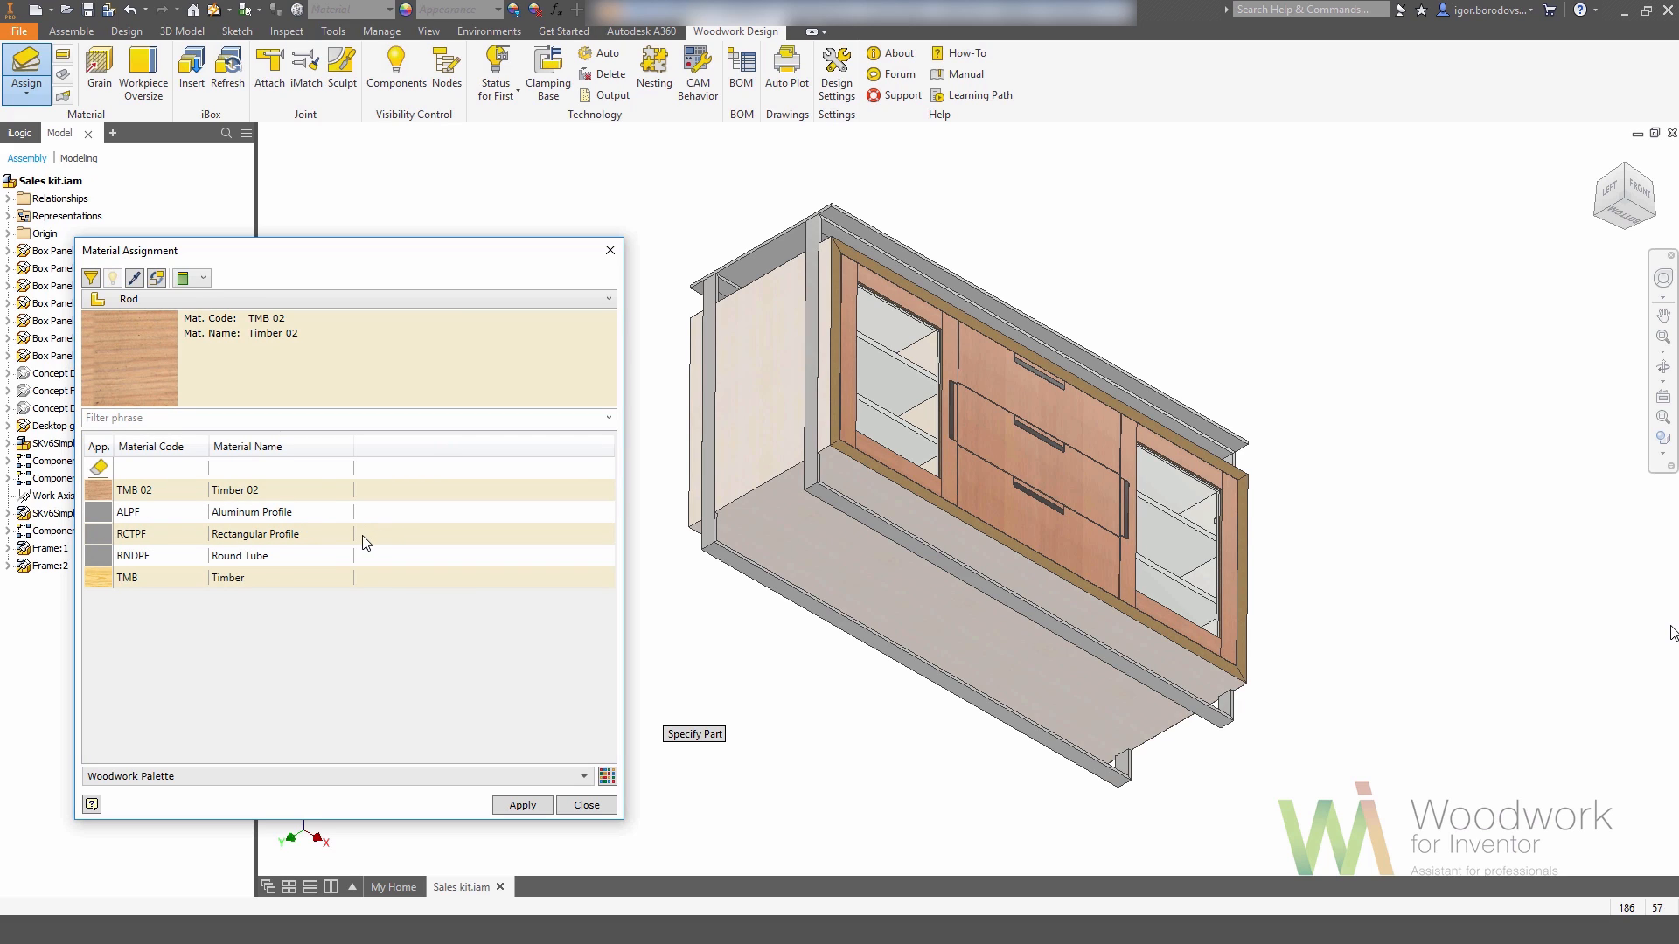
left_click(190, 536)
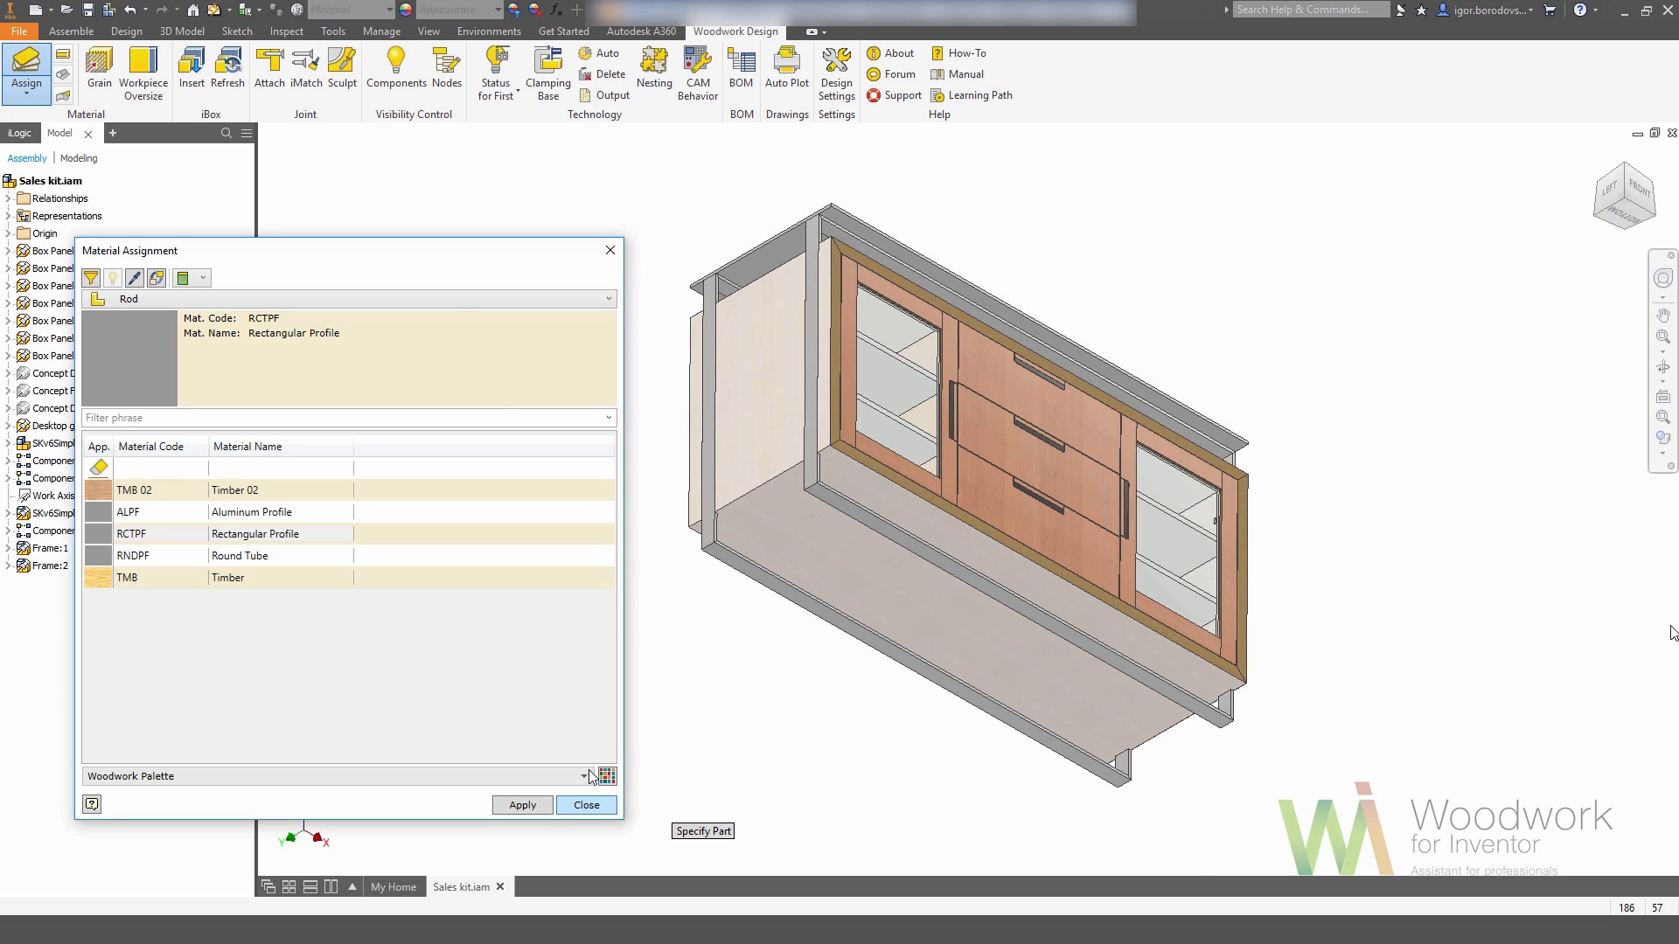
- Assign the board material GL (Glass) to the desktop panel and finish the material assignment
left_click(459, 299)
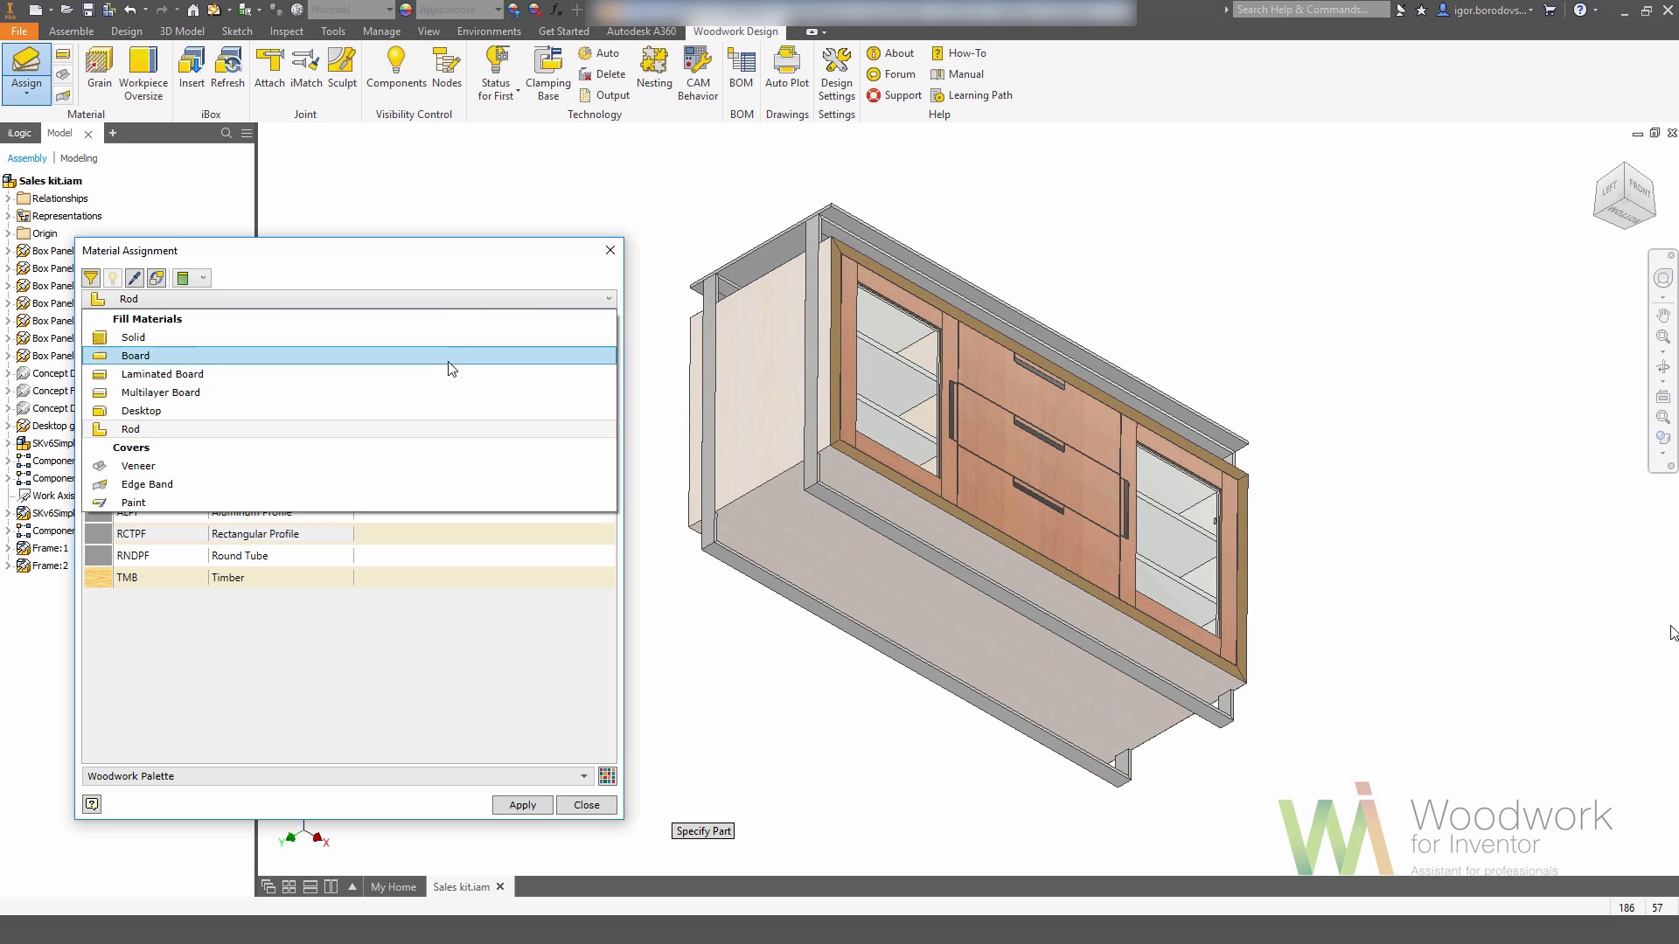
left_click(449, 355)
left_click(1624, 168)
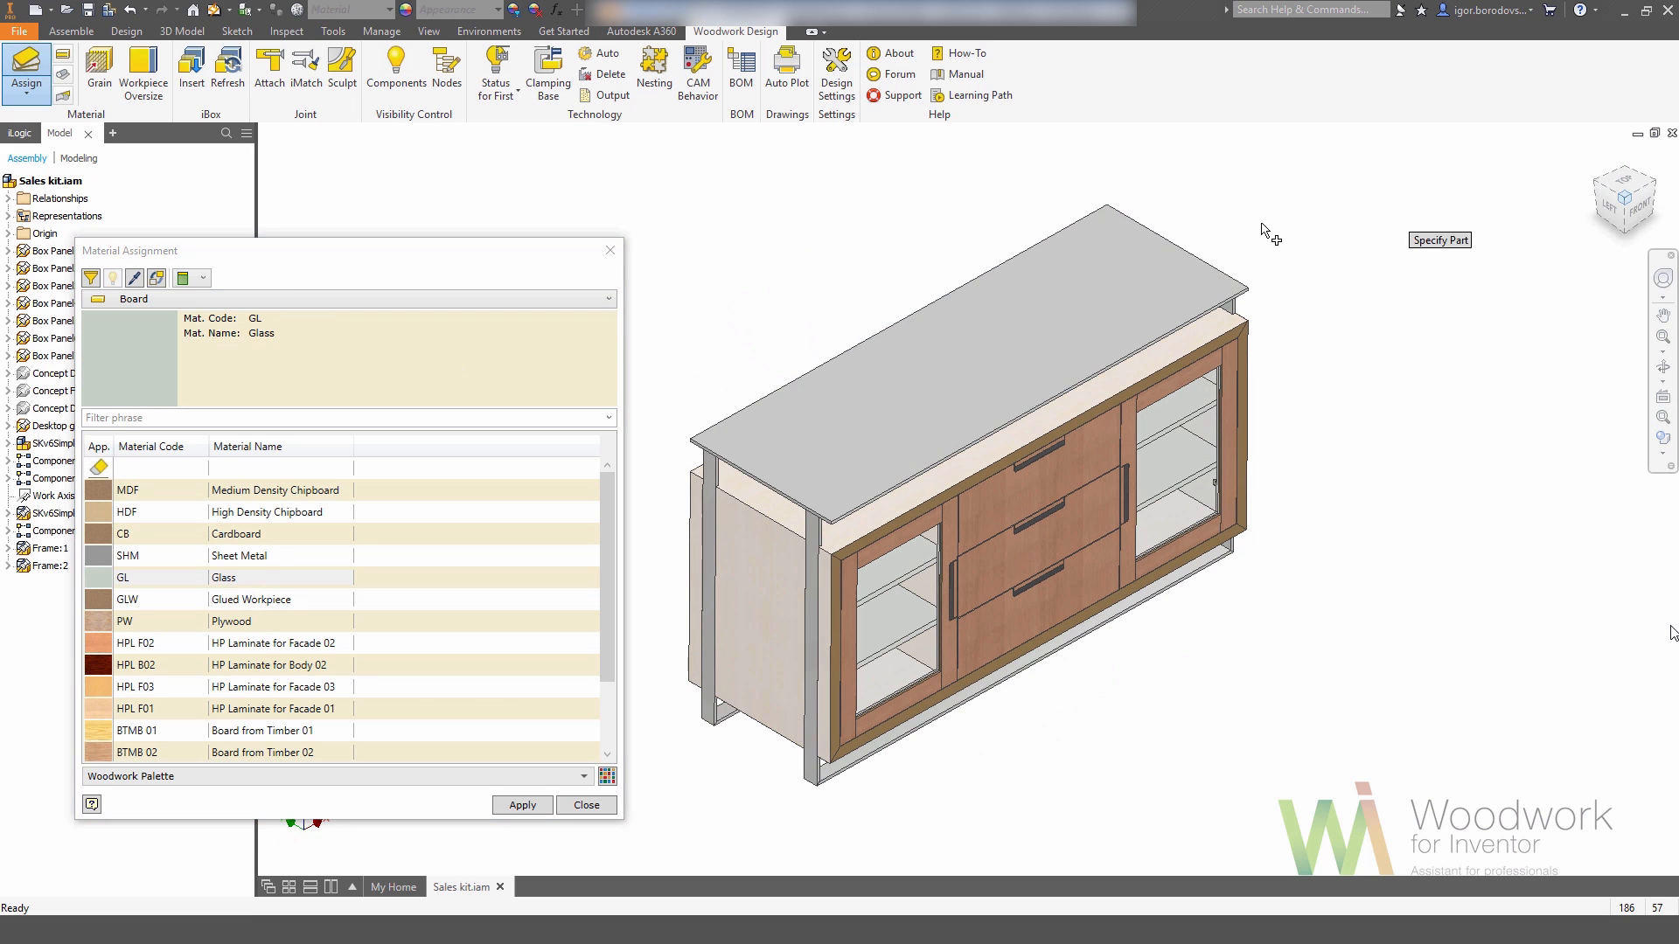
left_click(767, 492)
left_click(511, 806)
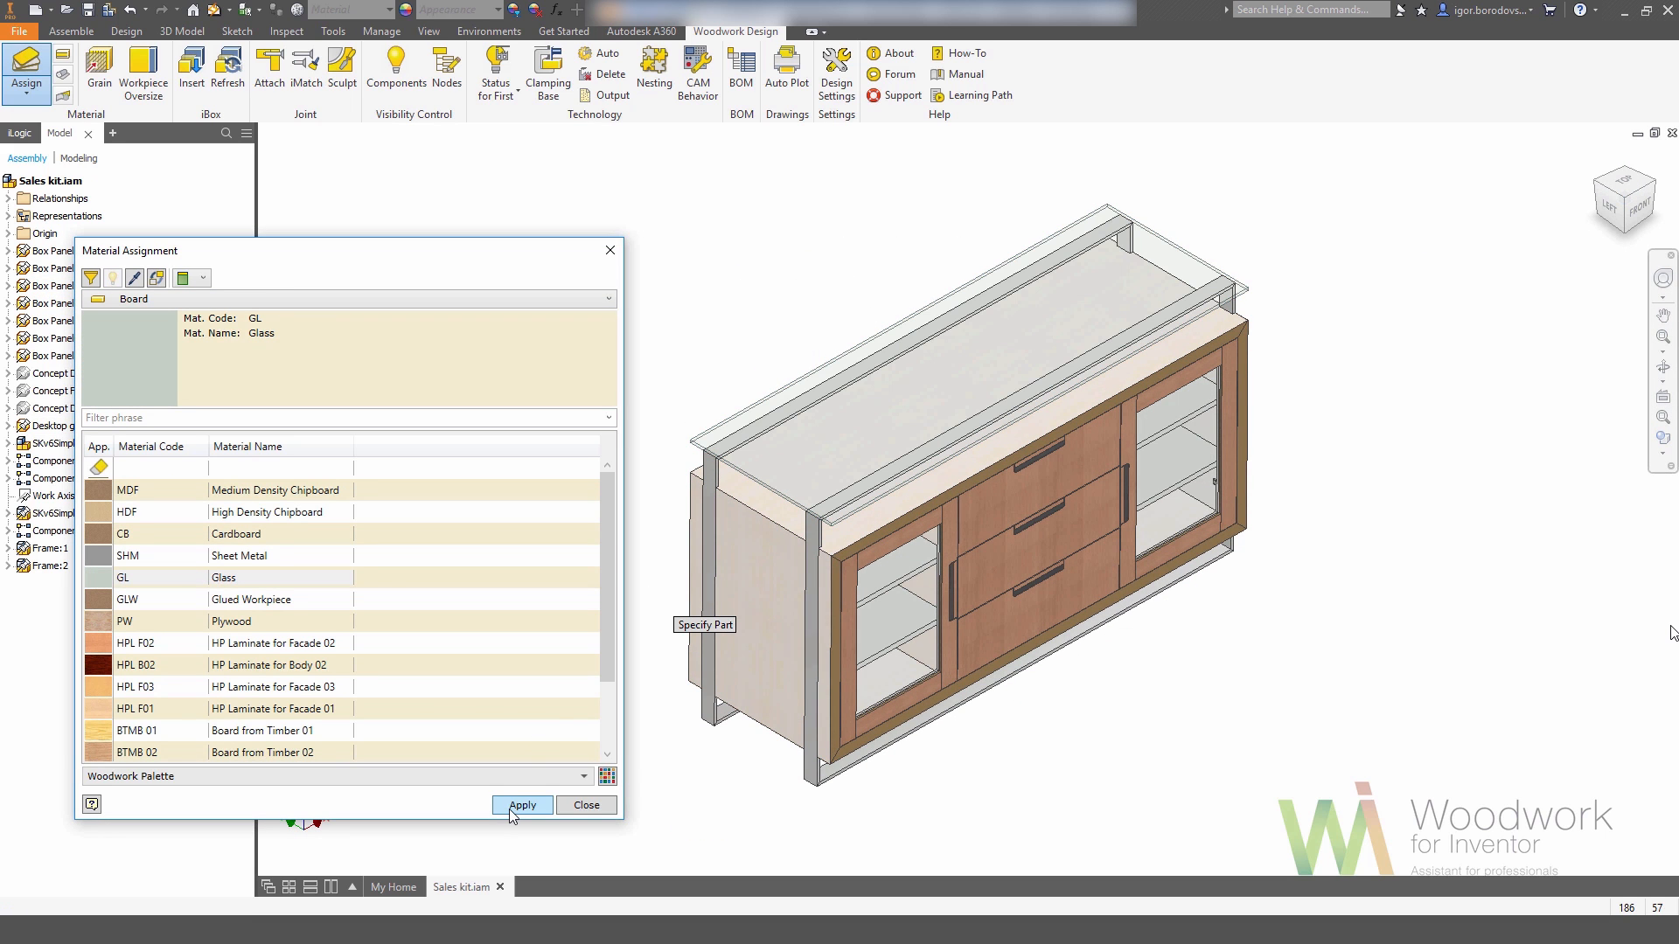
left_click(585, 806)
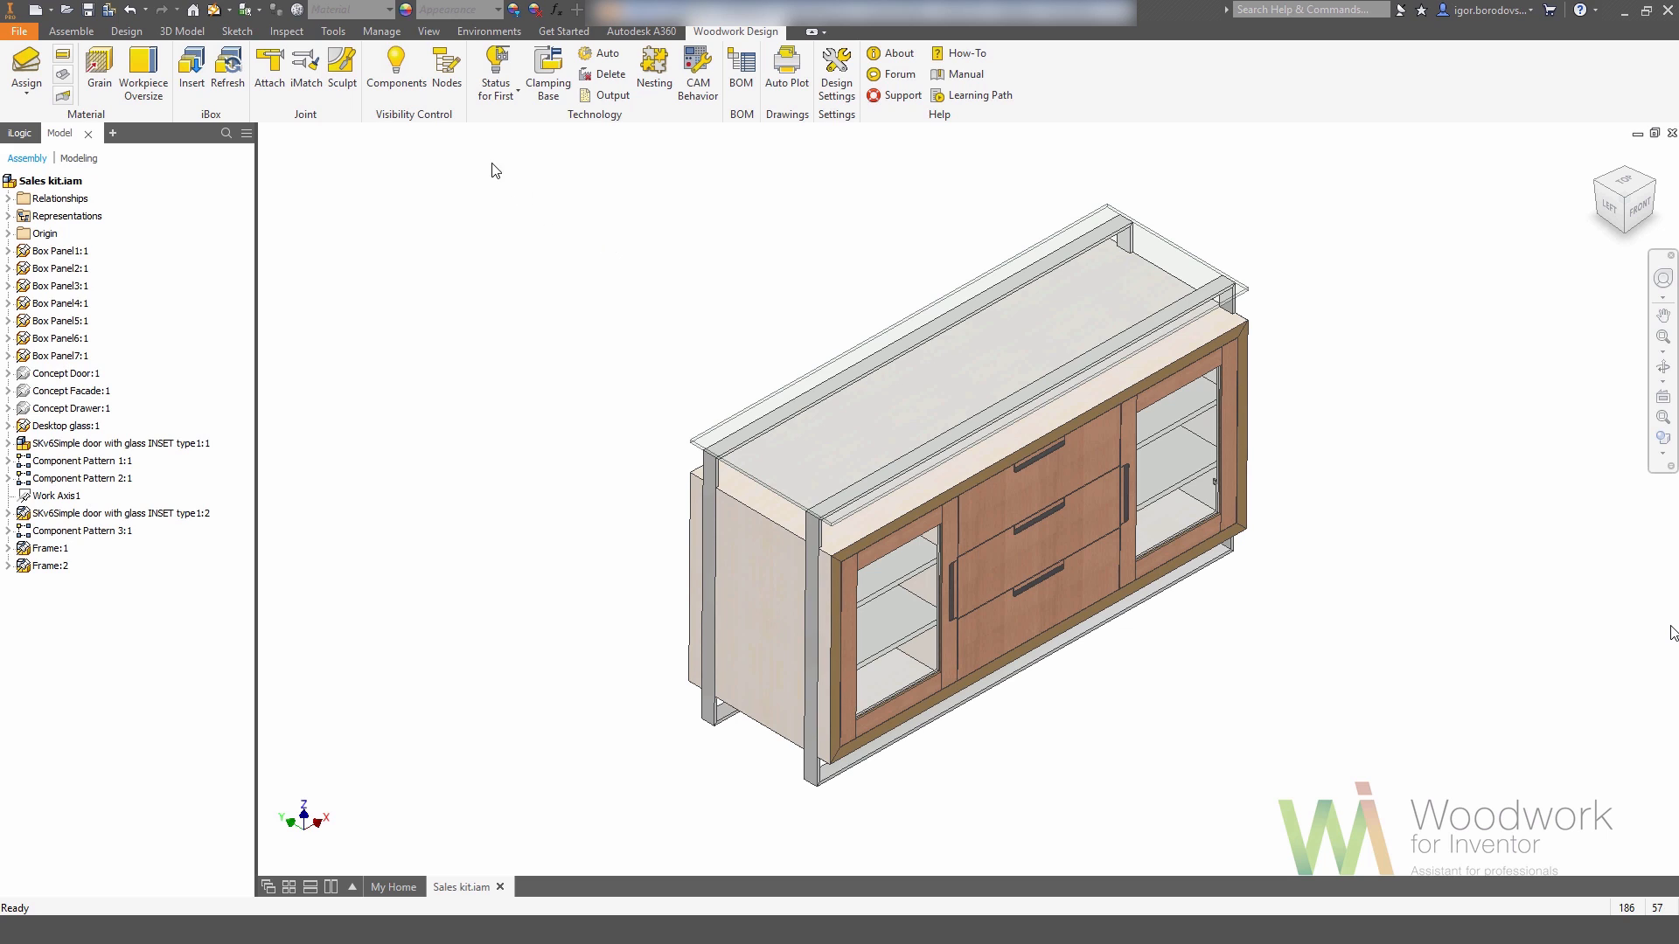
- Disable the components that already have woodwork materials, keeping only the ordinary components enabled in the display control
left_click(397, 74)
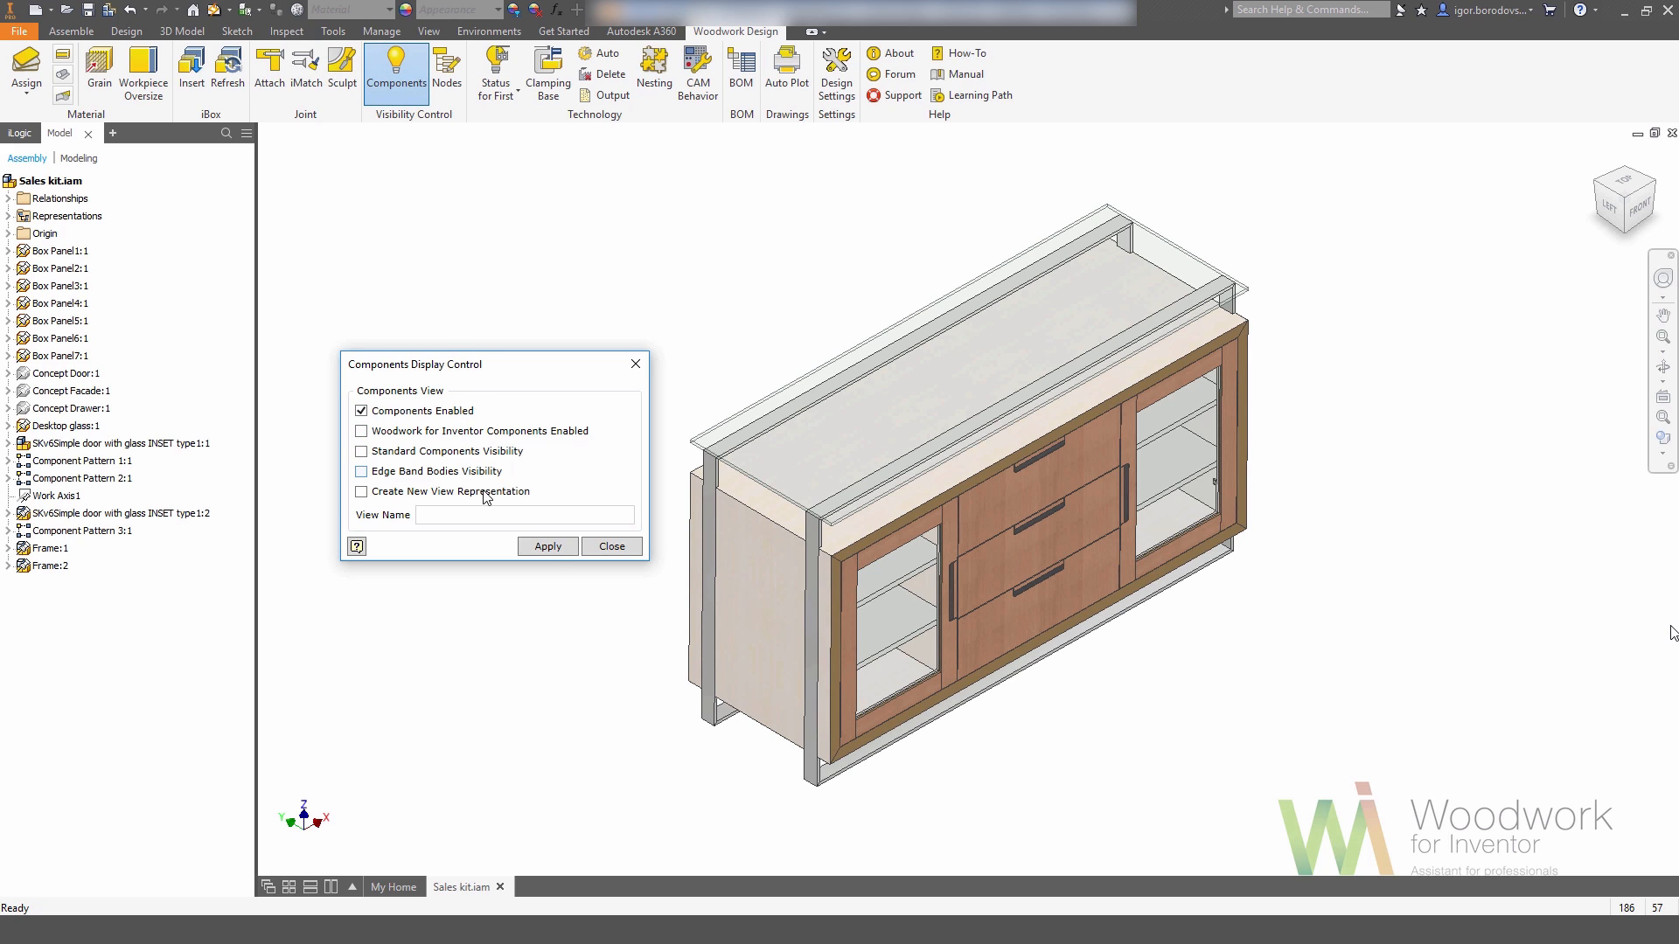
left_click(547, 546)
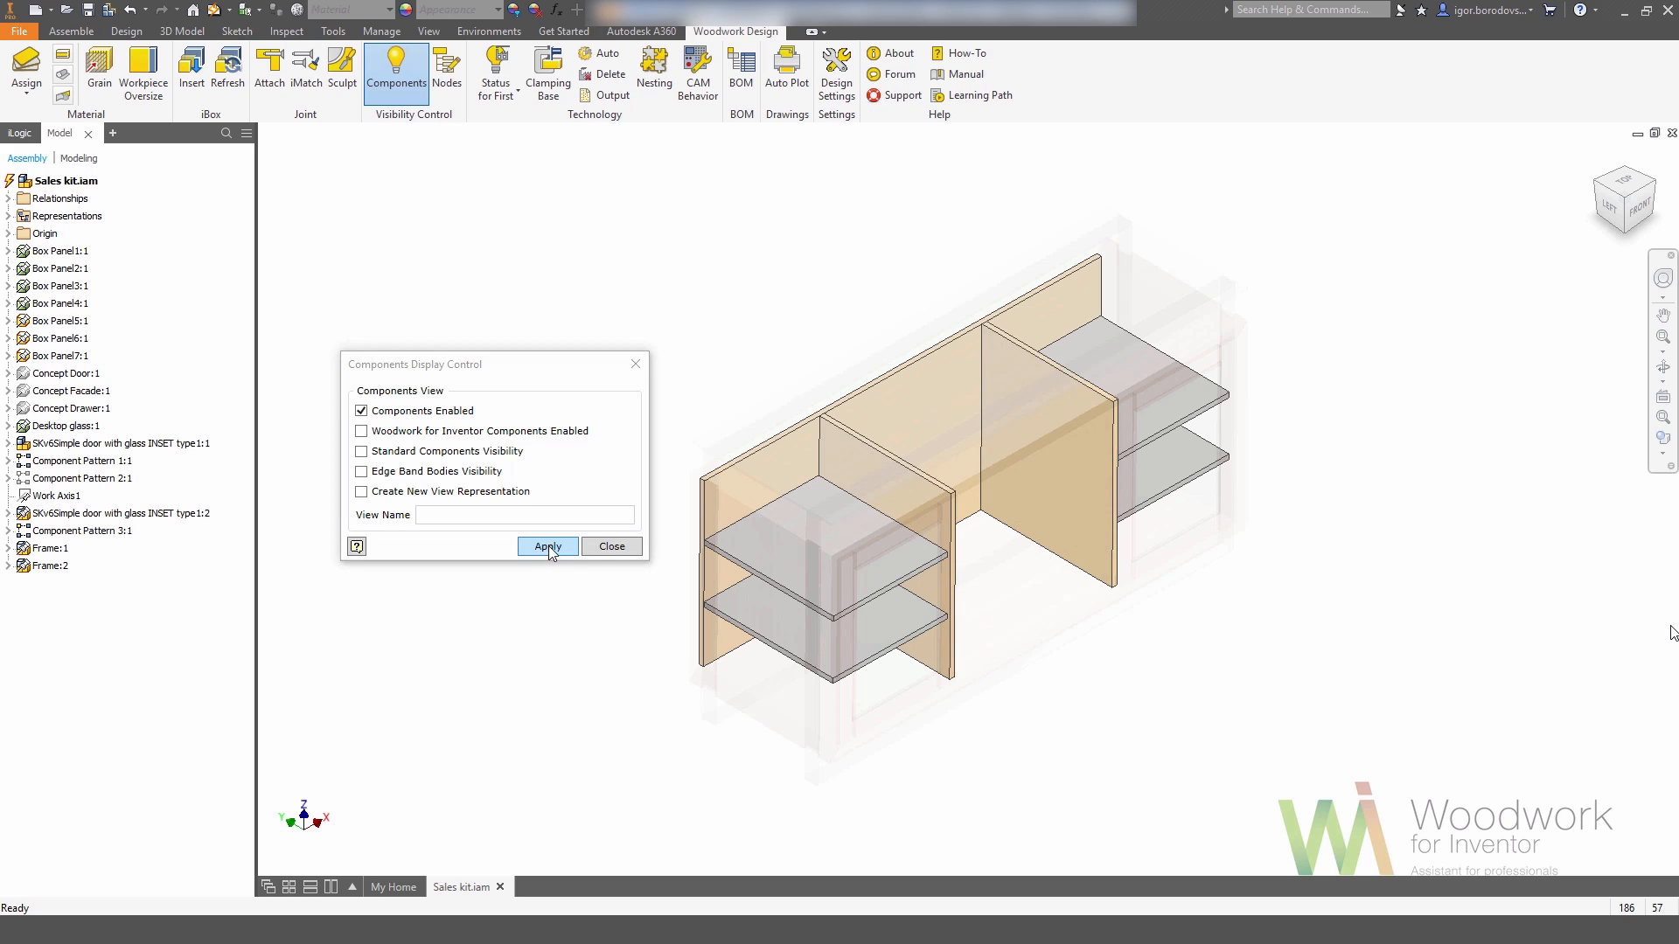
left_click(612, 548)
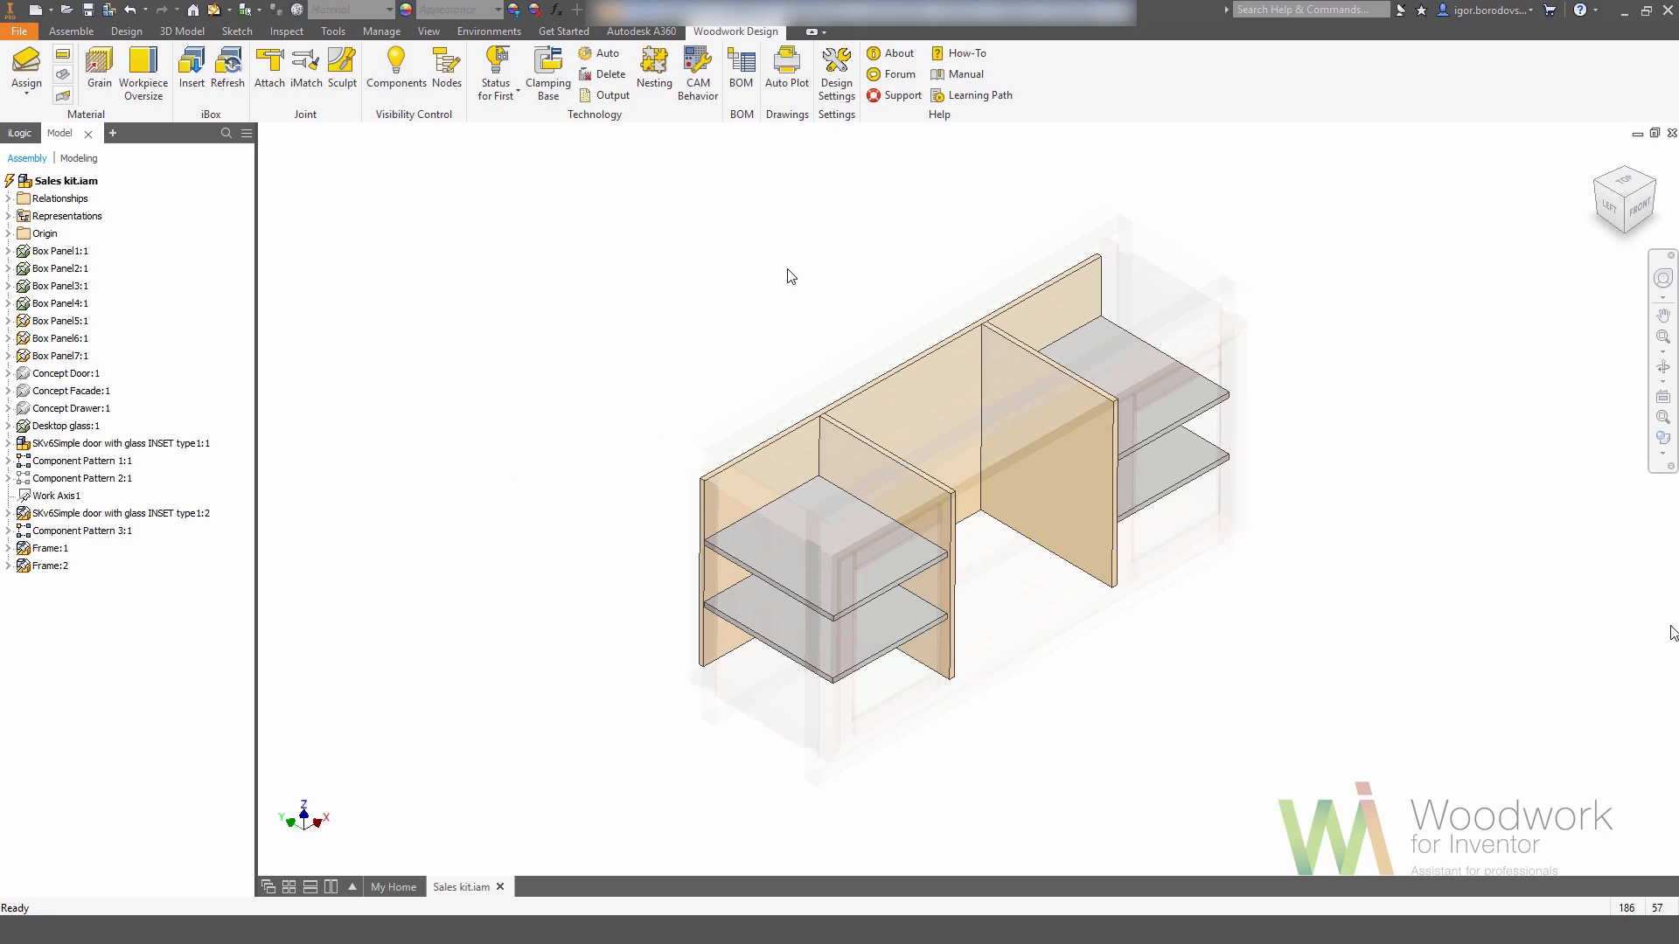
- Assign the laminated board LMDF in color B01 (Body 01 group color) to the remaining inner panels and shelves
left_click(26, 68)
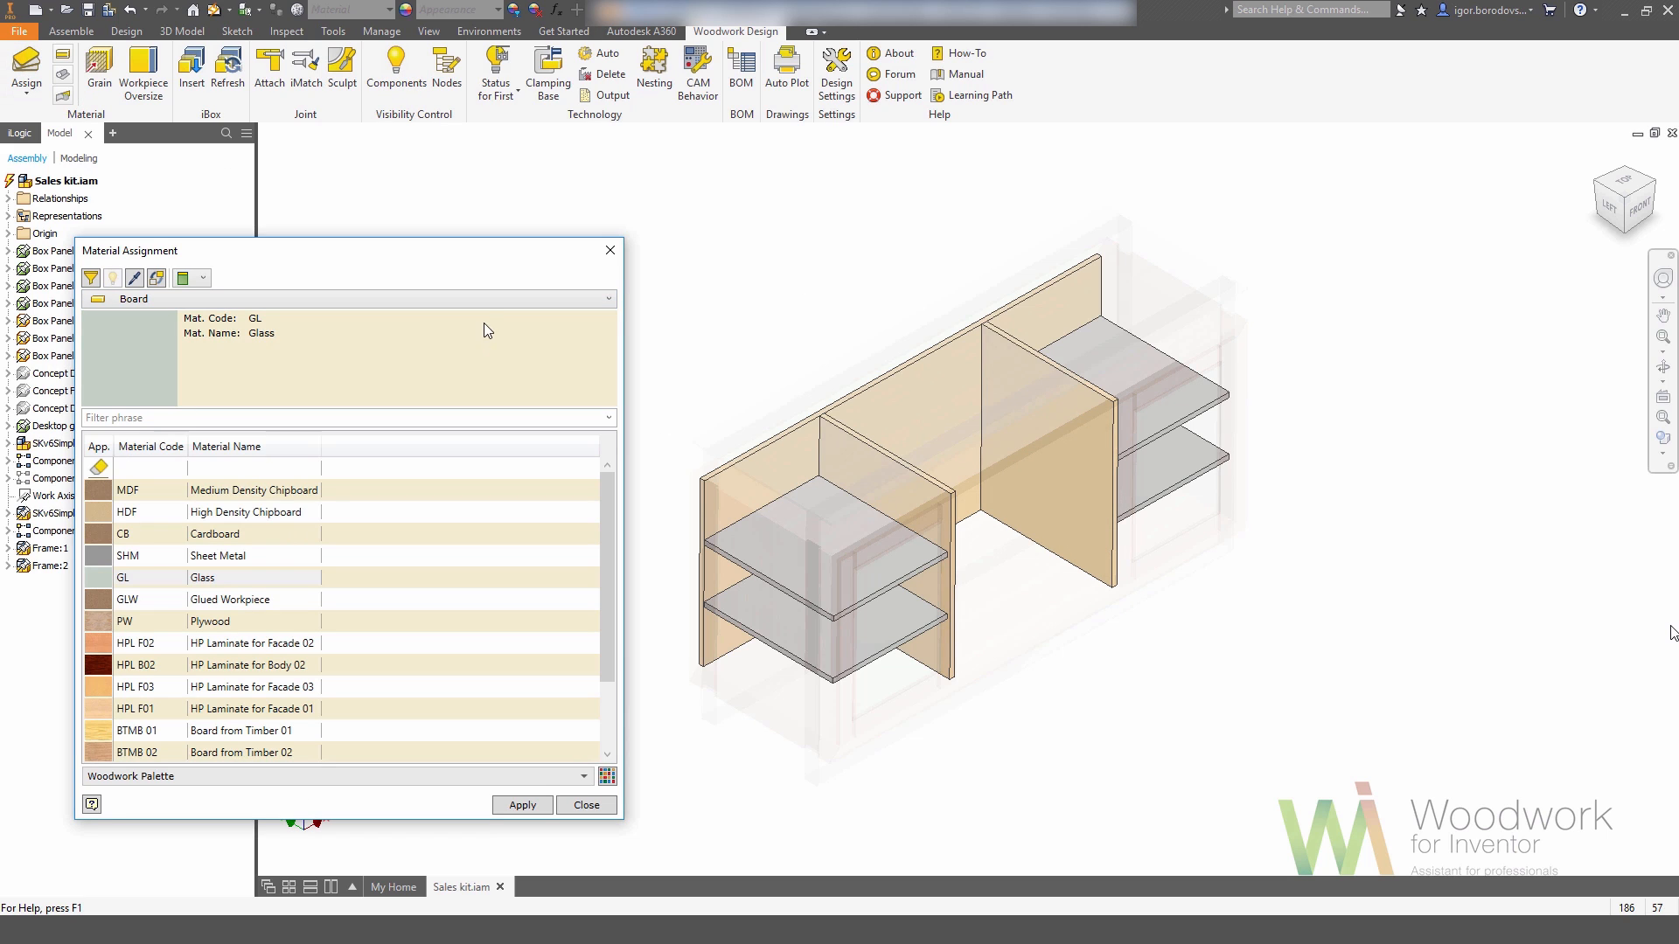
left_click(485, 298)
left_click(390, 367)
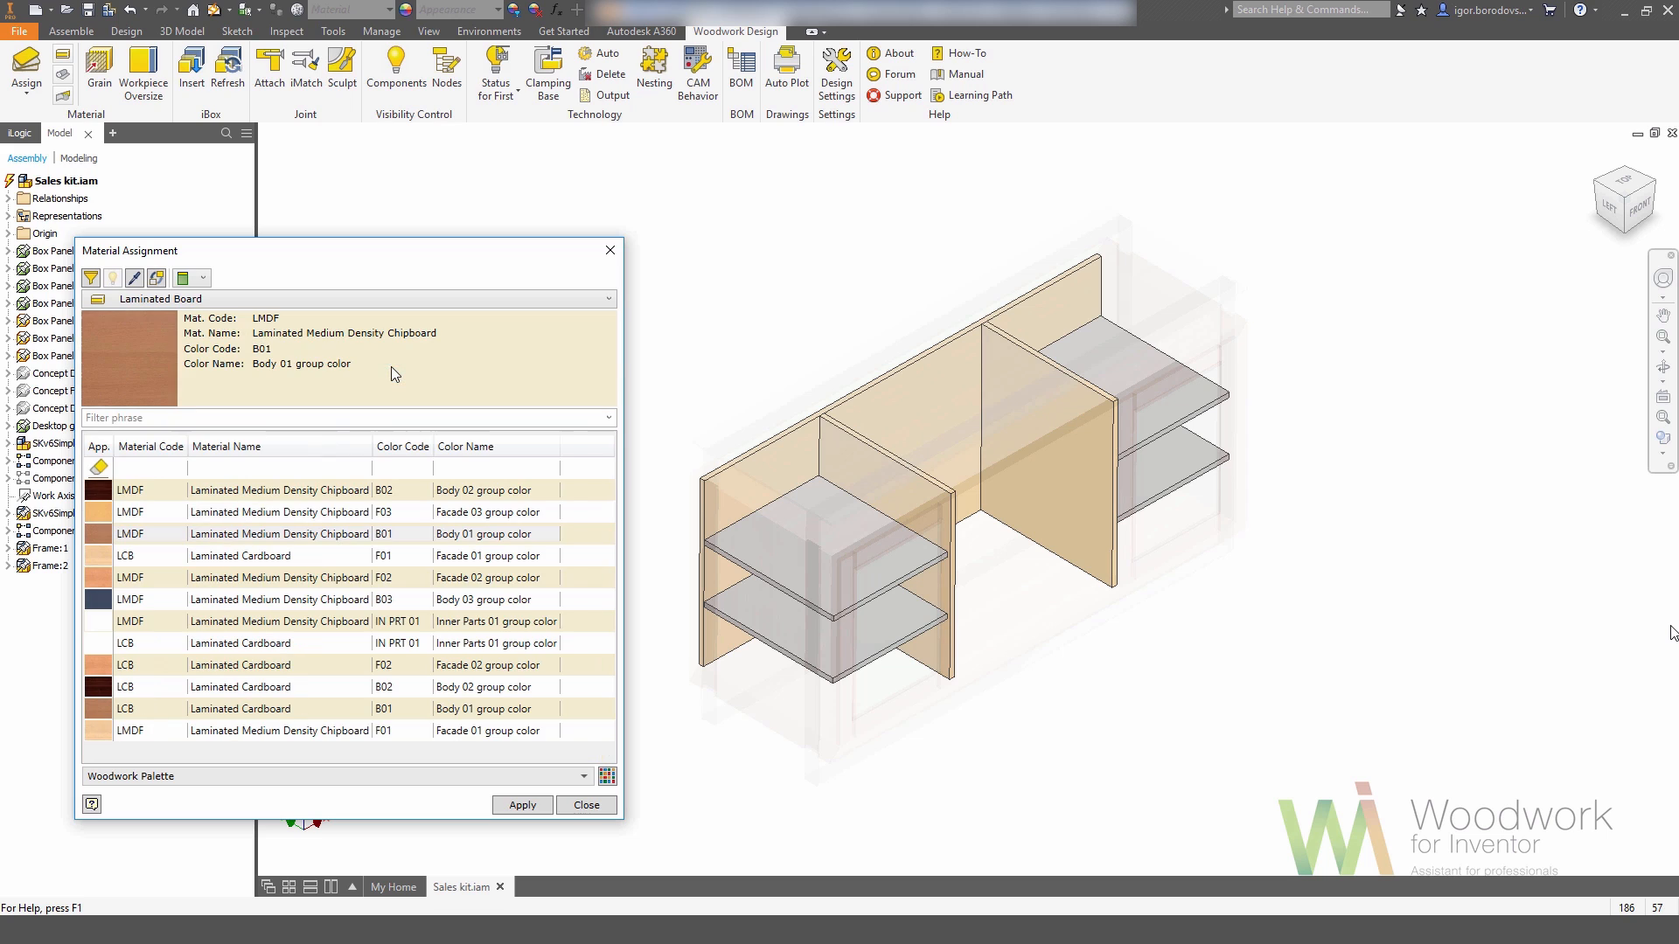
left_click(262, 535)
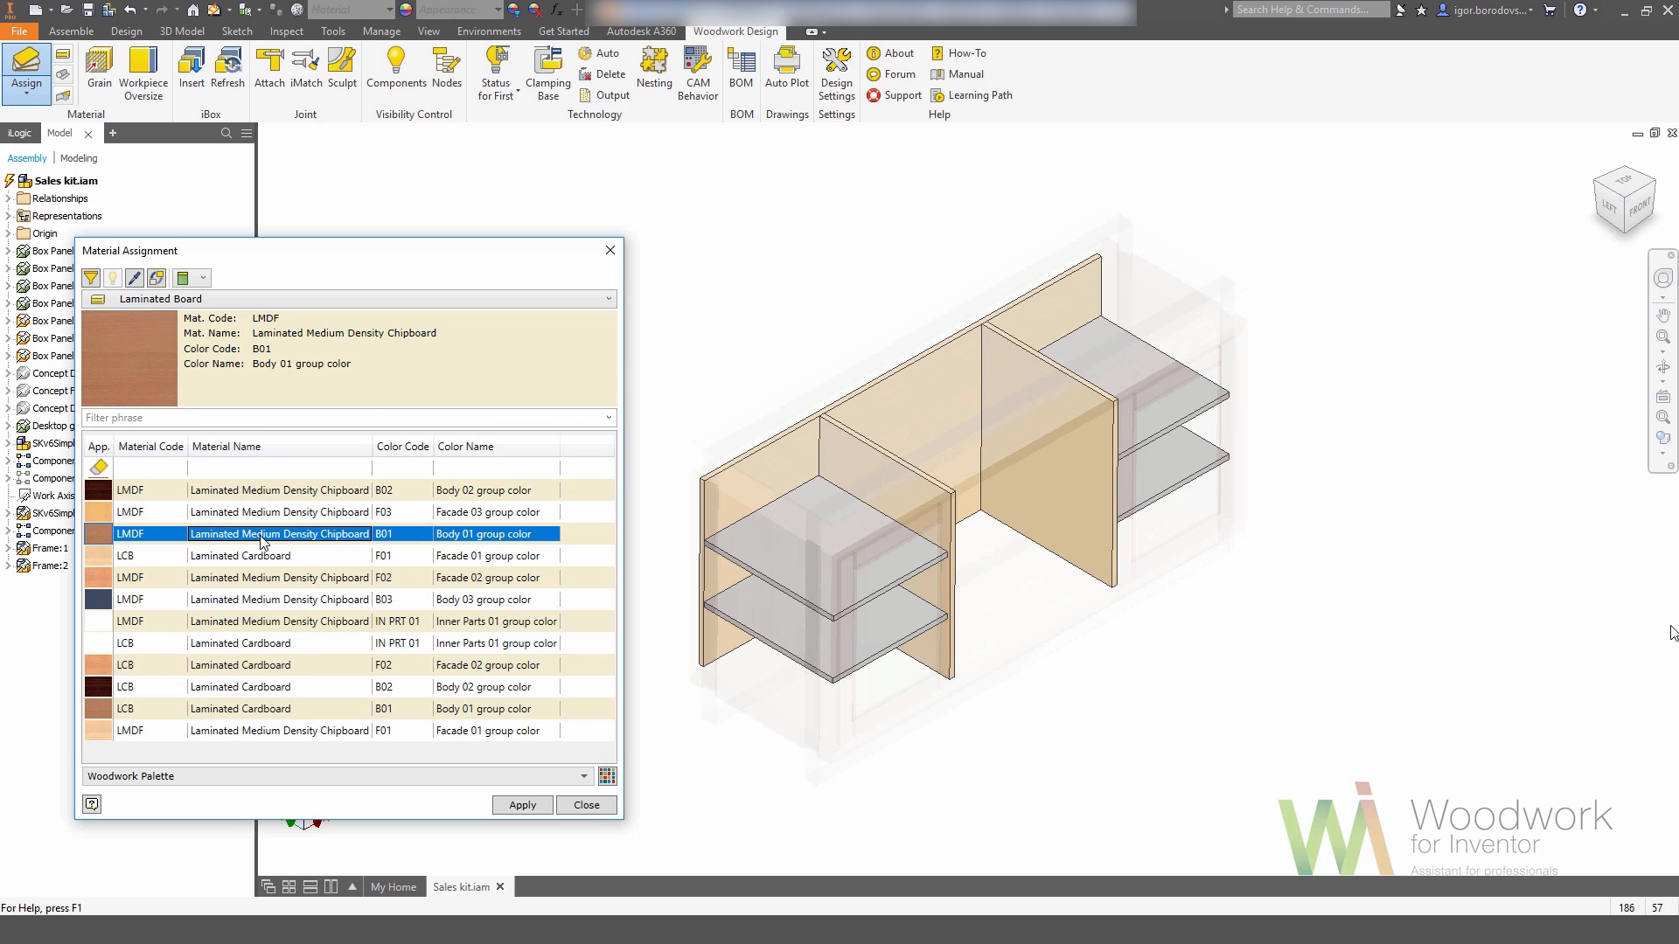
left_click(536, 806)
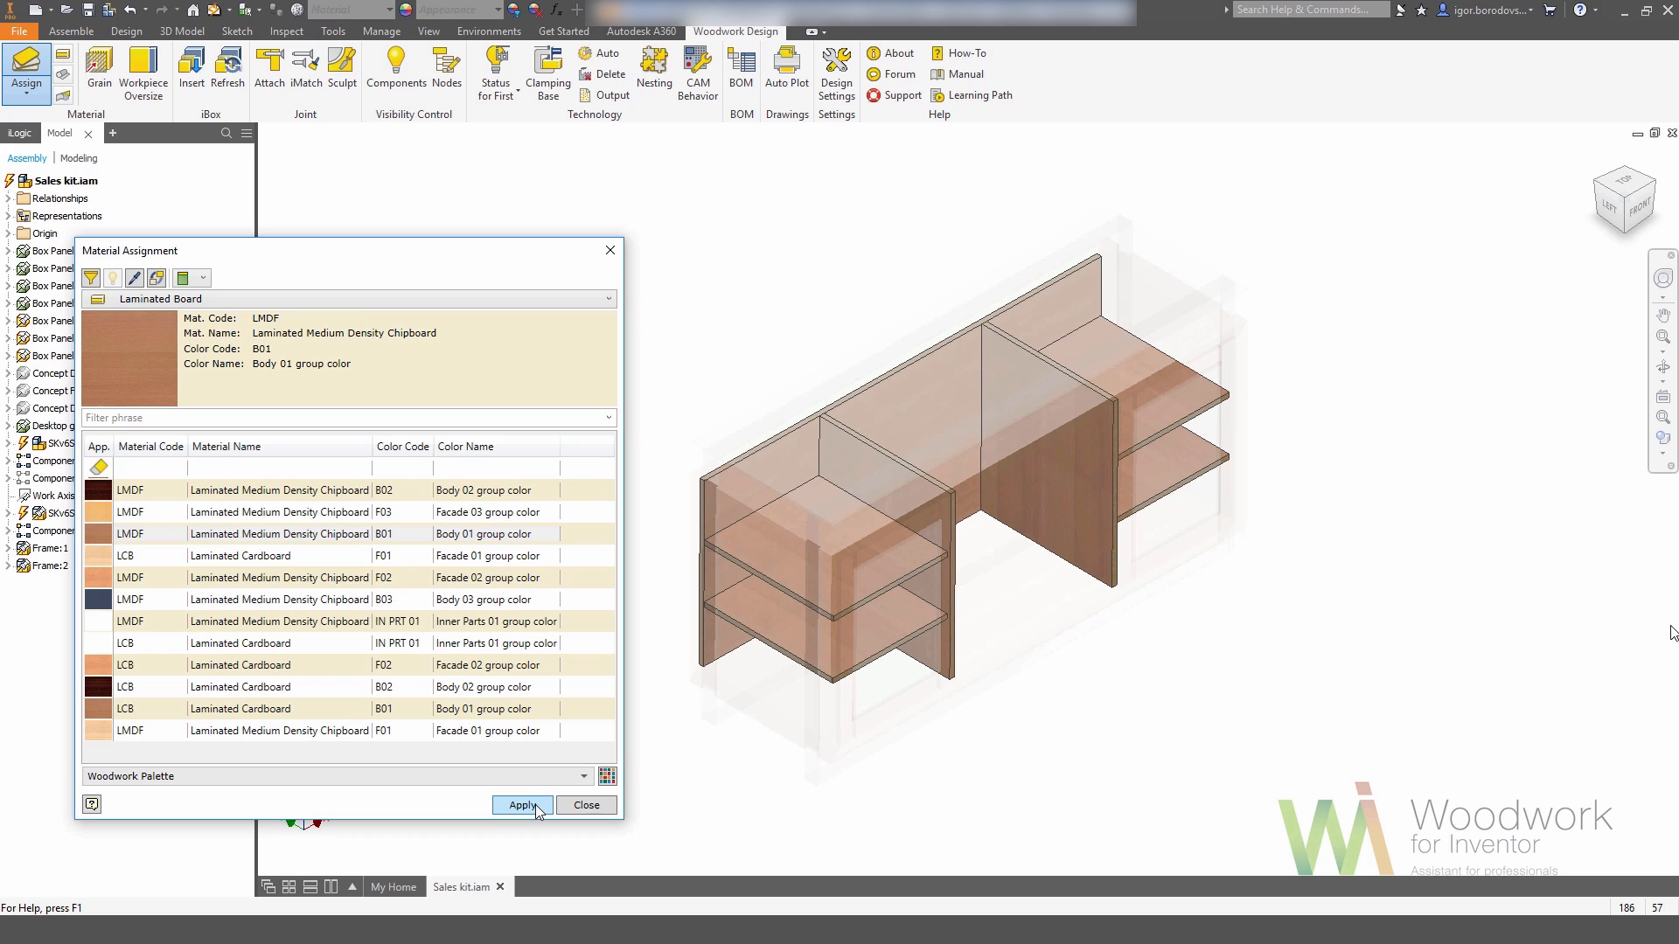
- Apply 0.45 mm PVC 1 edge band in color B01 to the upper shelf's four edges and both partitions' front edges
left_click(361, 297)
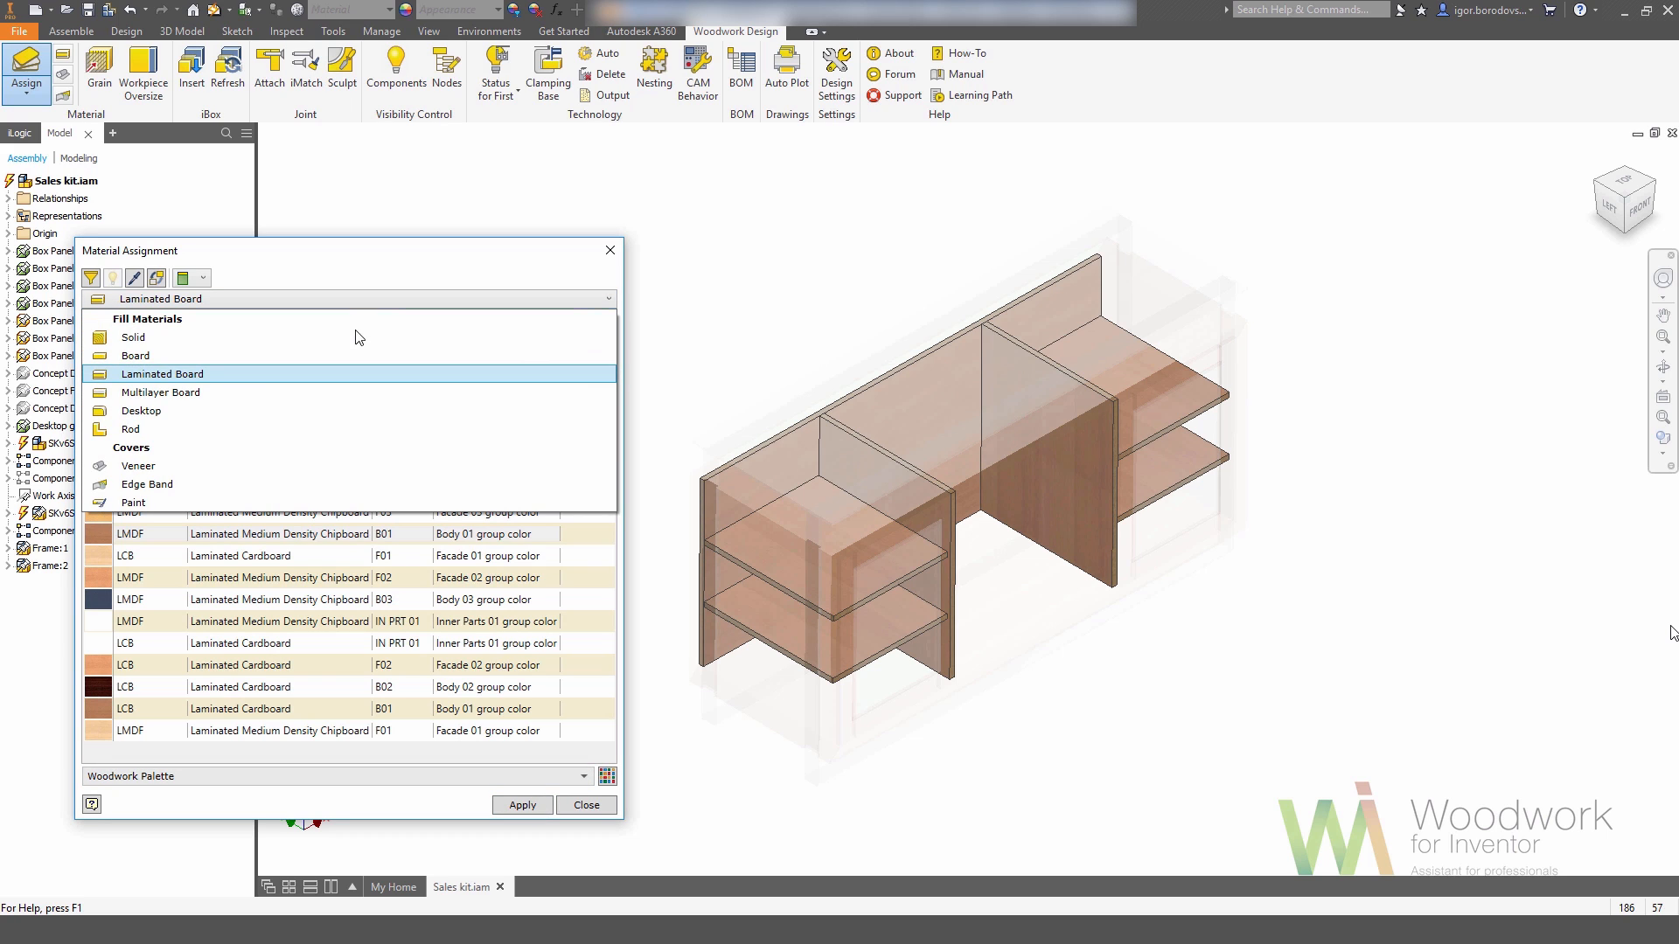
left_click(339, 483)
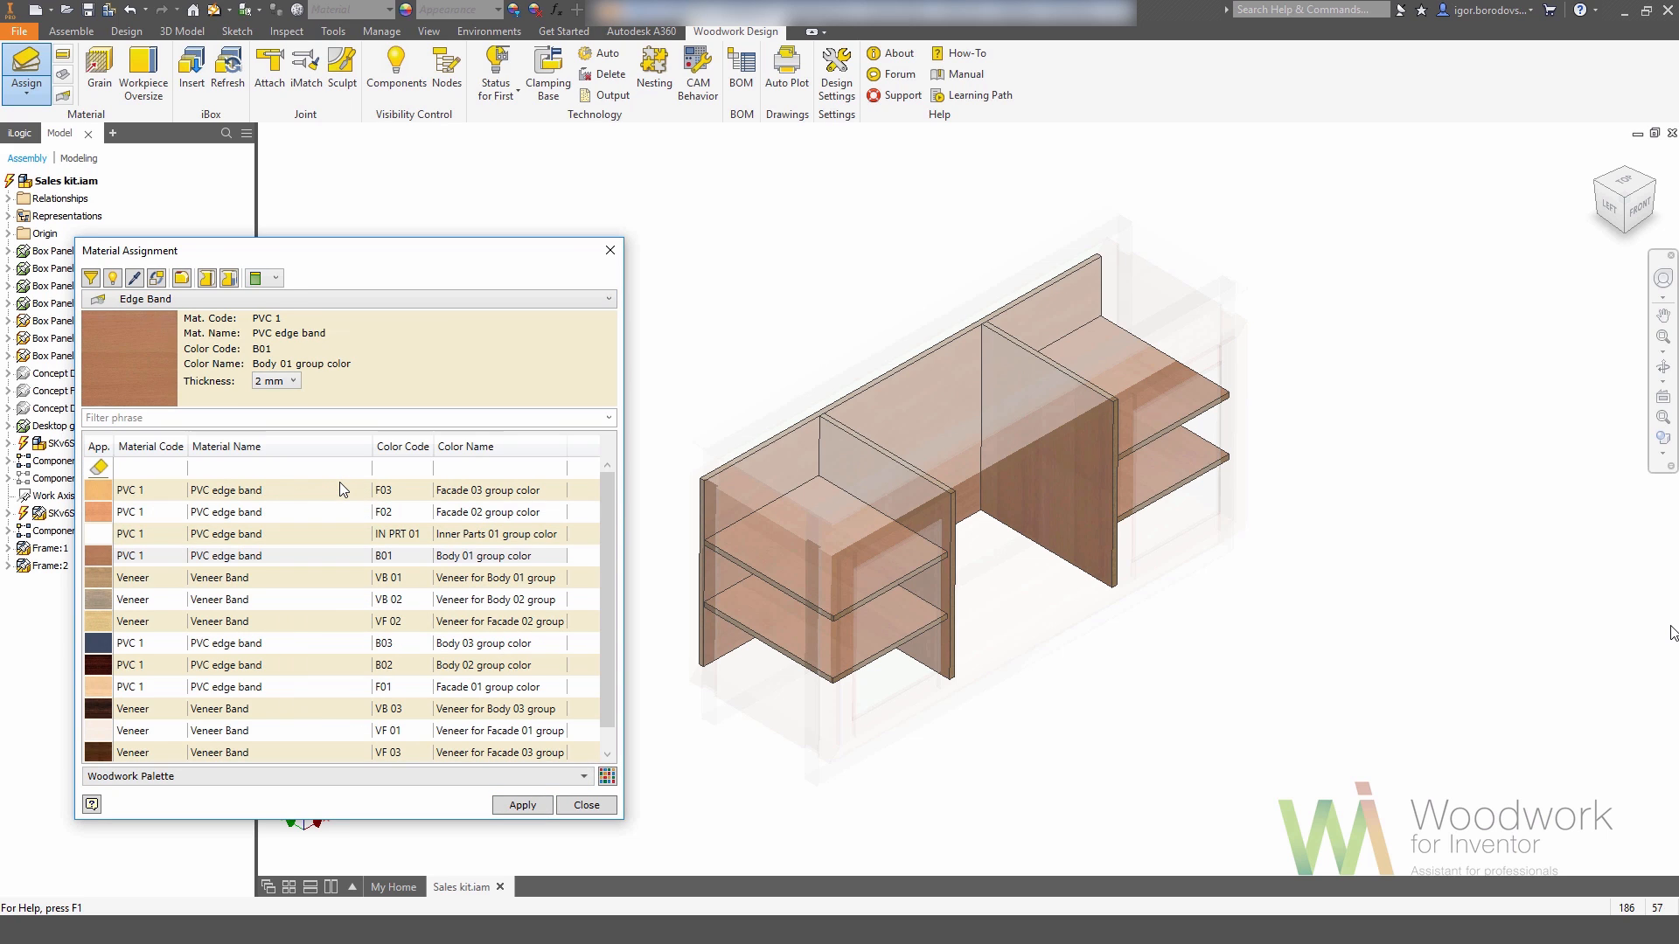
left_click(293, 381)
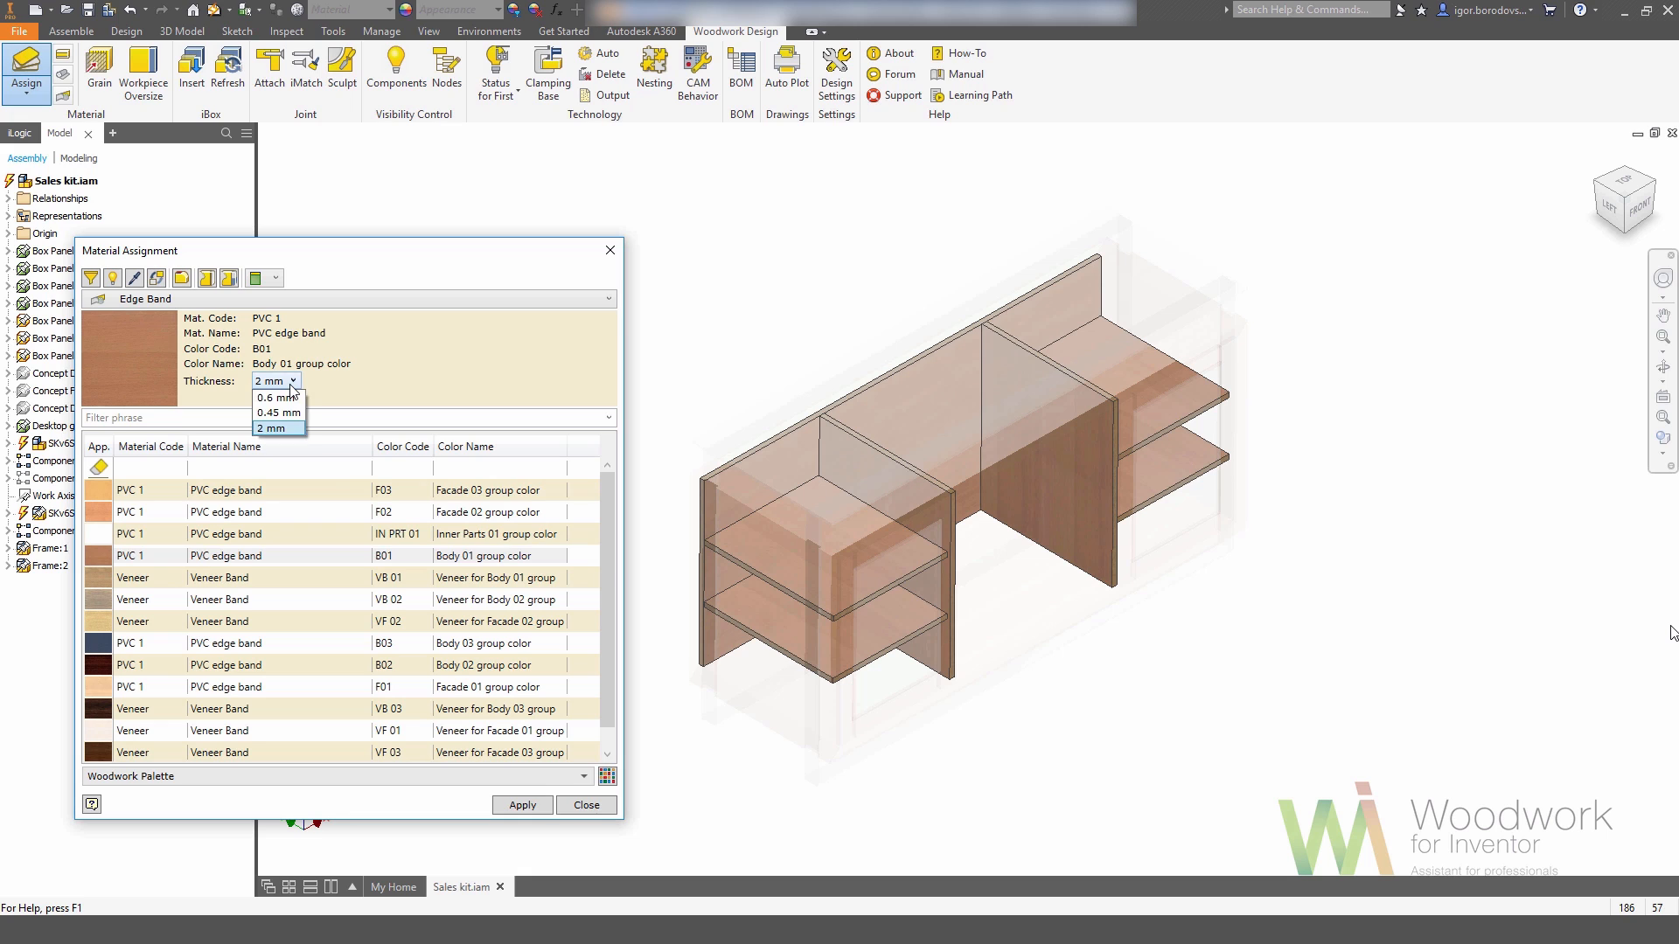
left_click(287, 413)
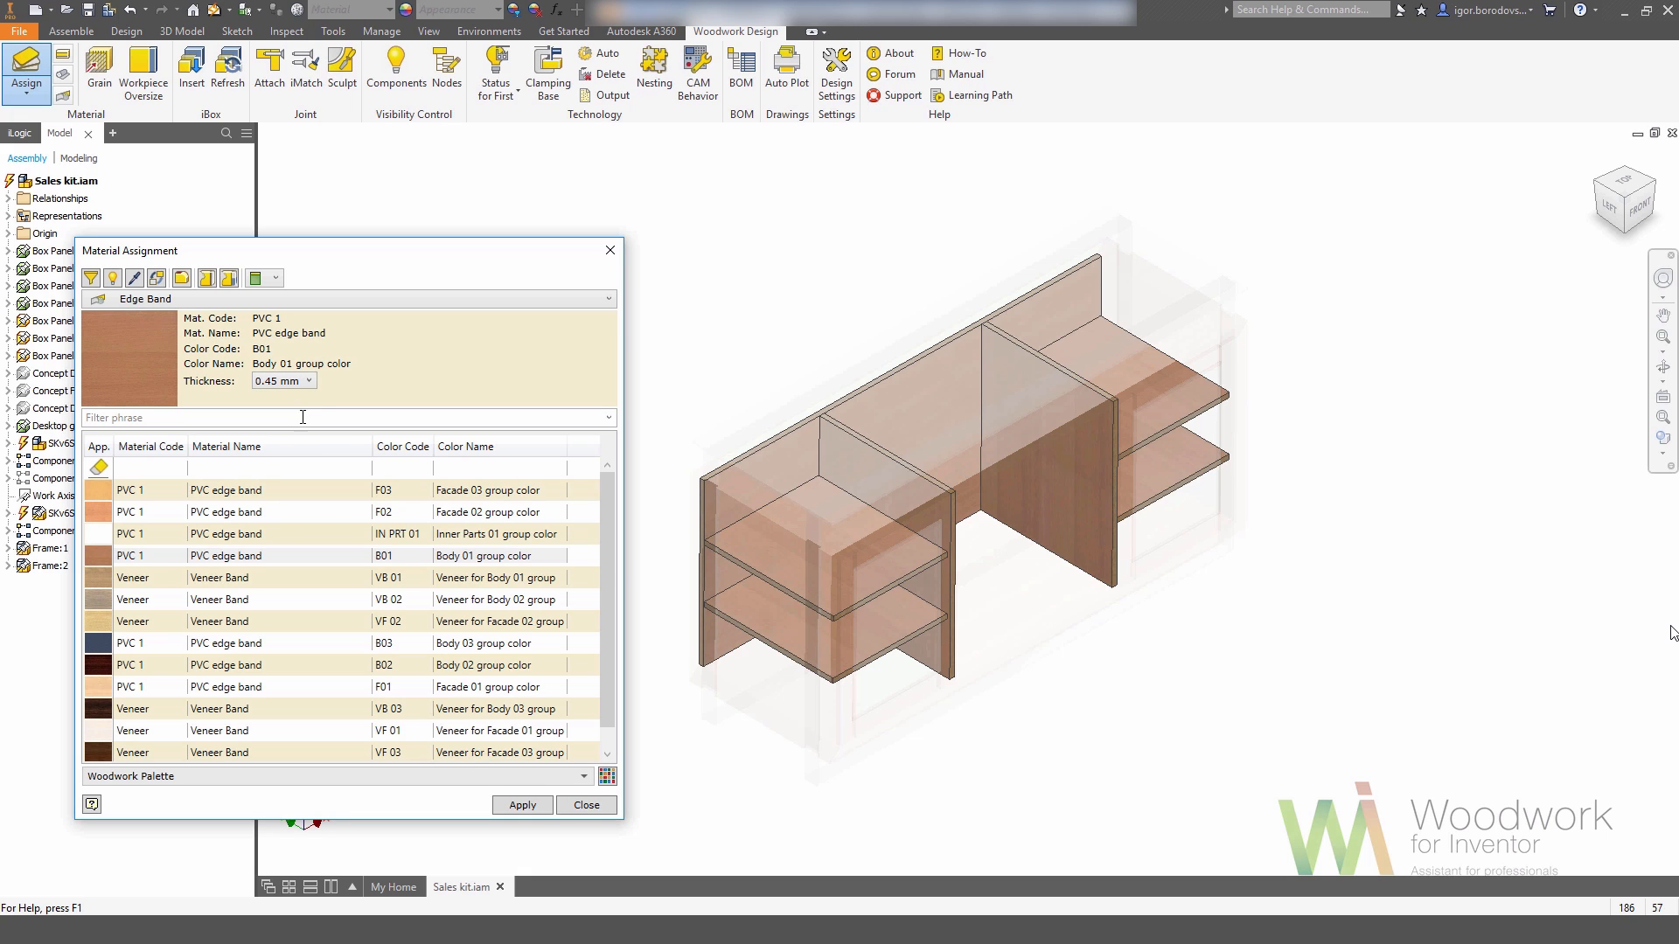
scroll(782, 600, "up", 3)
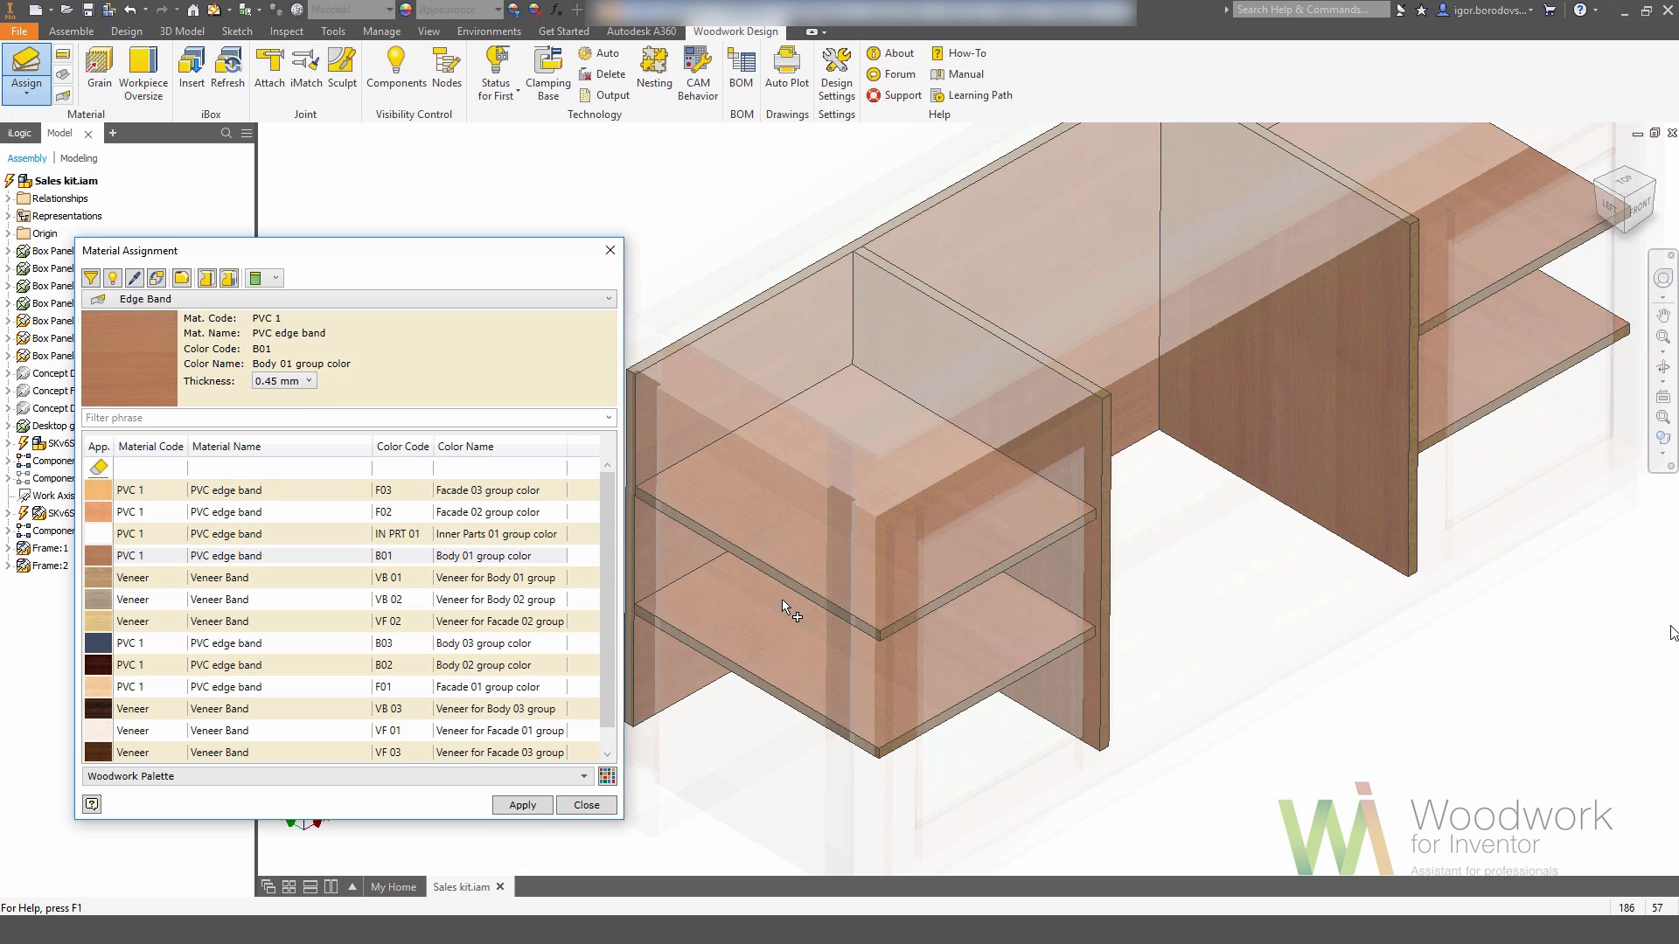
left_click(788, 585)
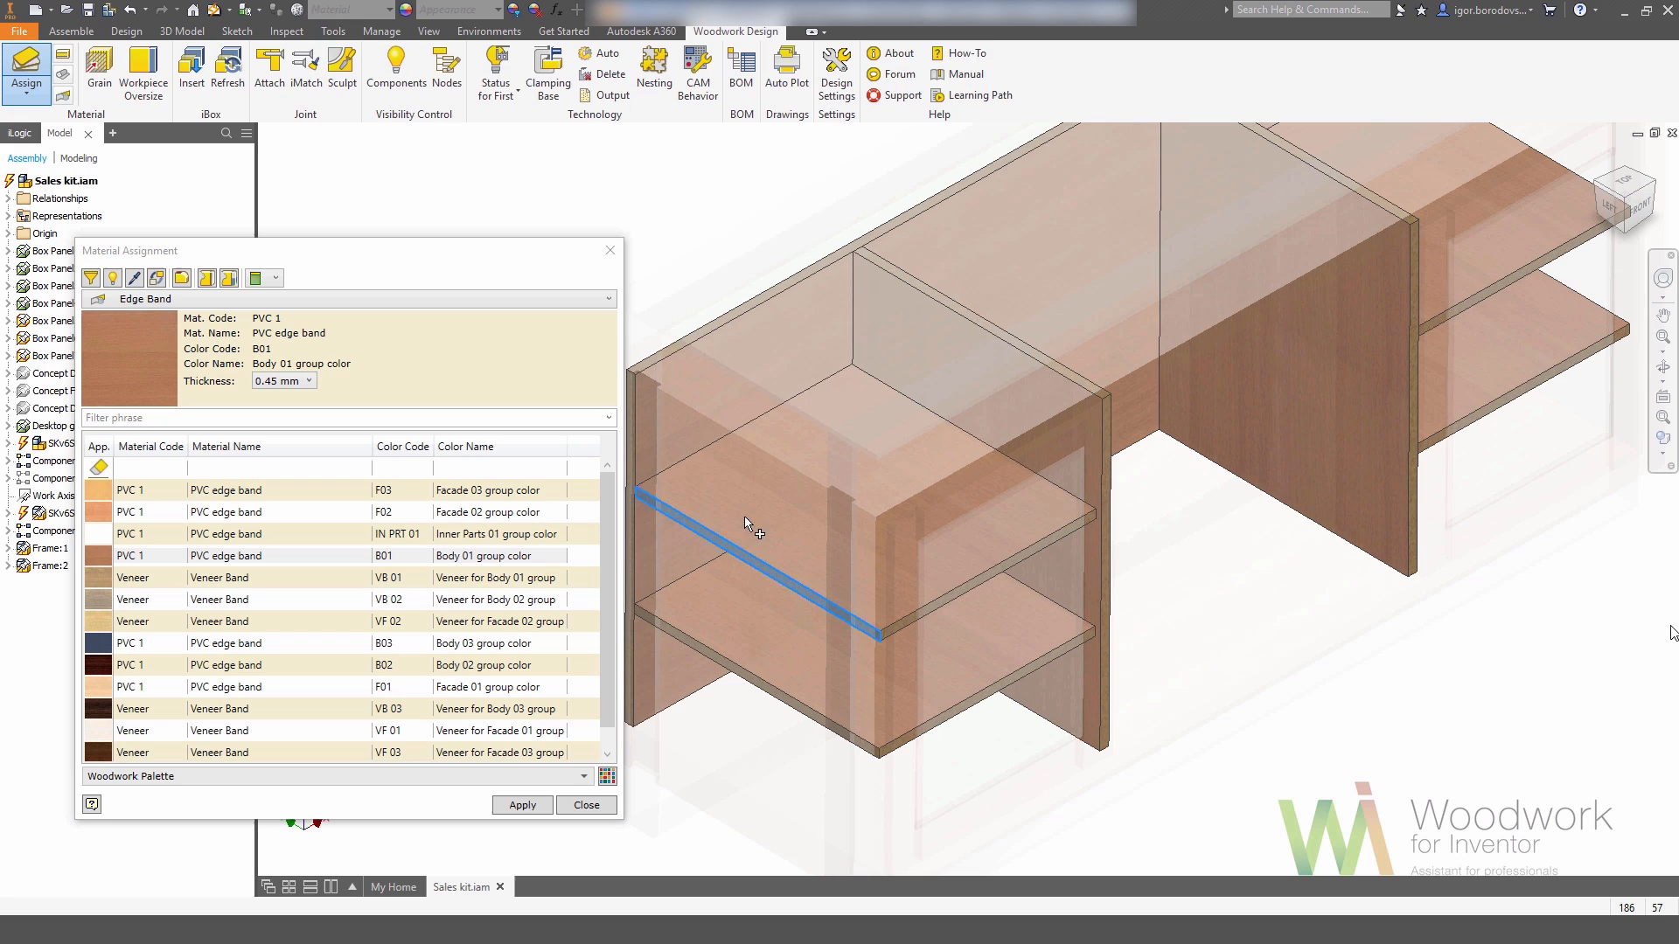
left_click(712, 453)
left_click(884, 380)
left_click(1069, 523)
left_click(1103, 528)
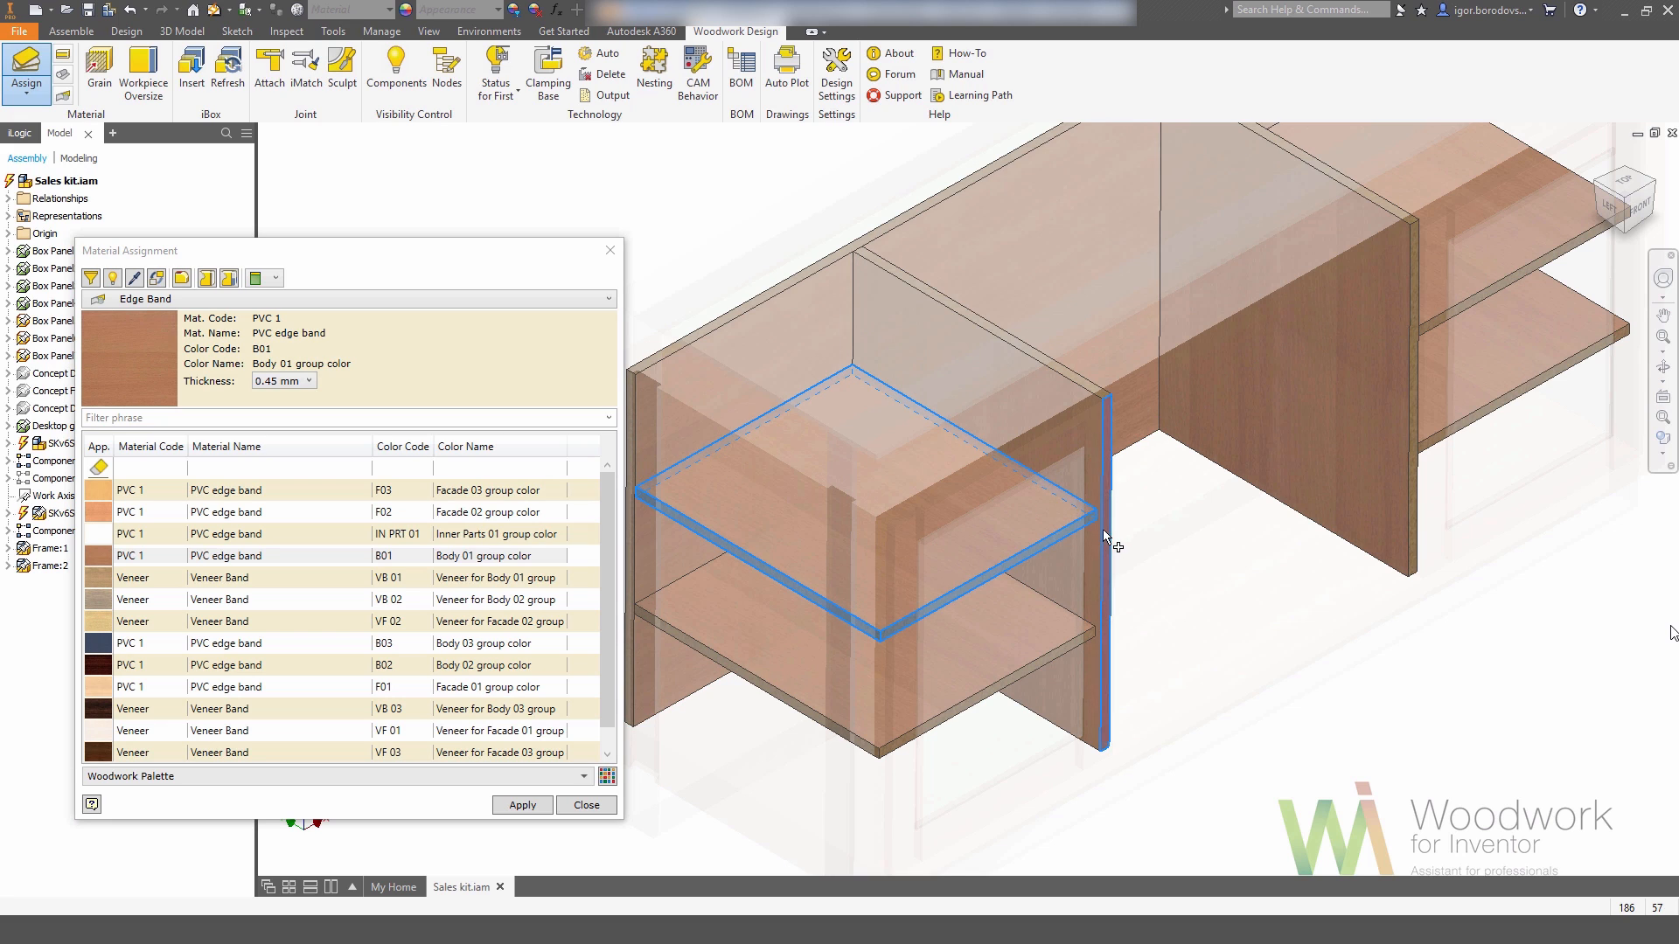
left_click(1409, 501)
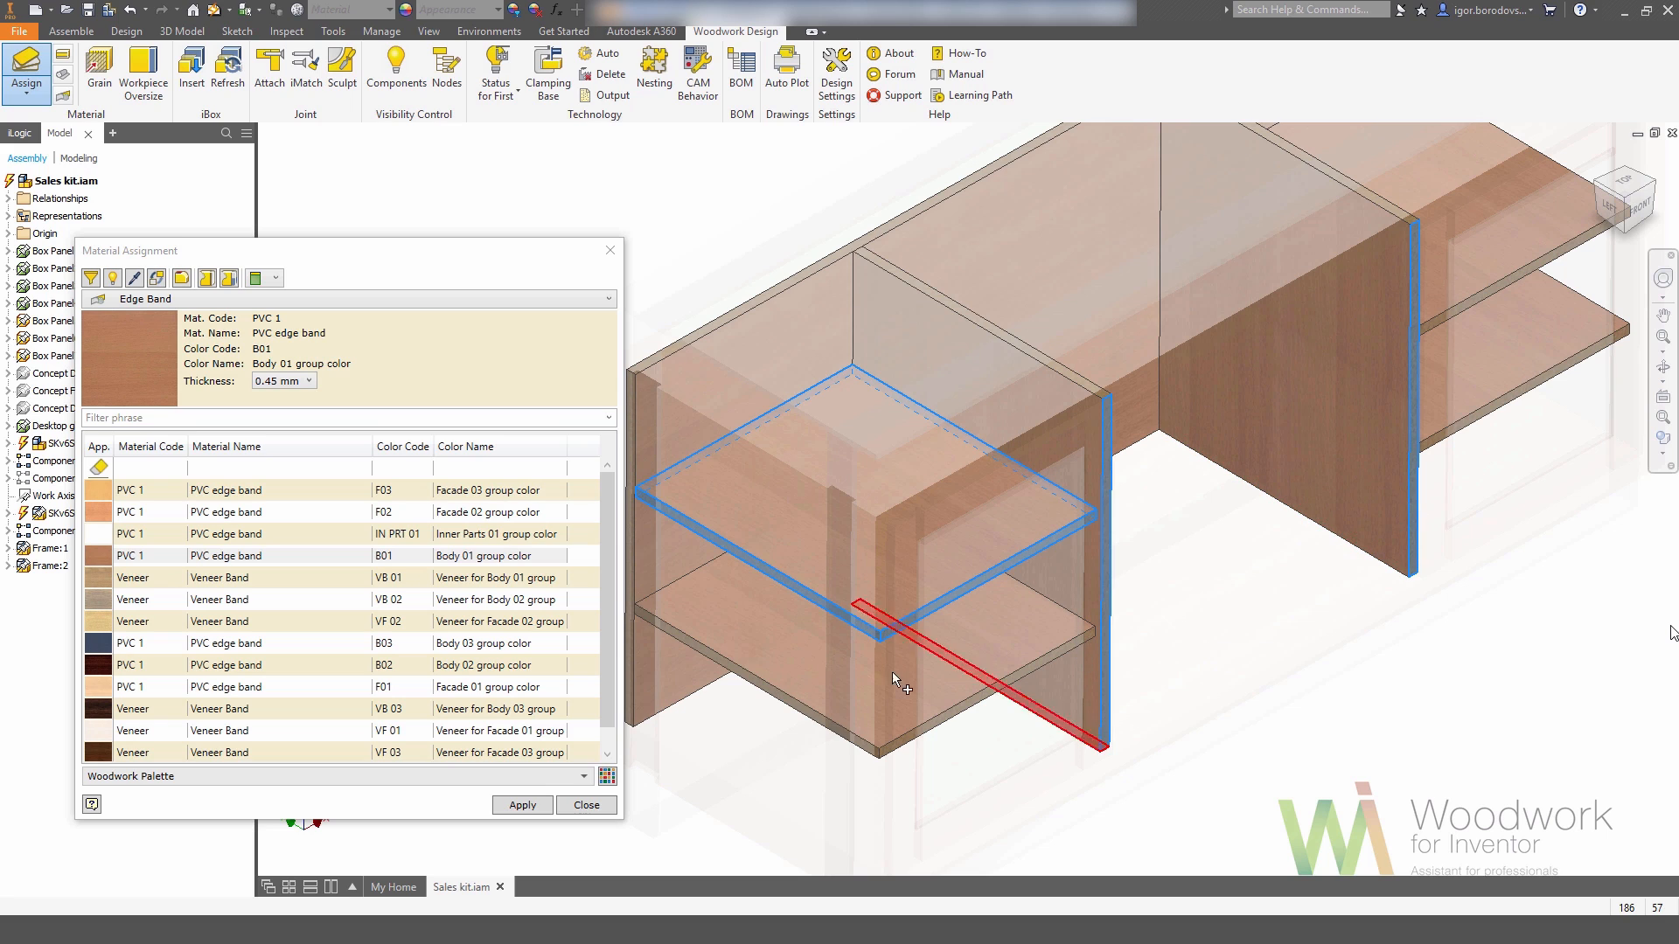
left_click(535, 804)
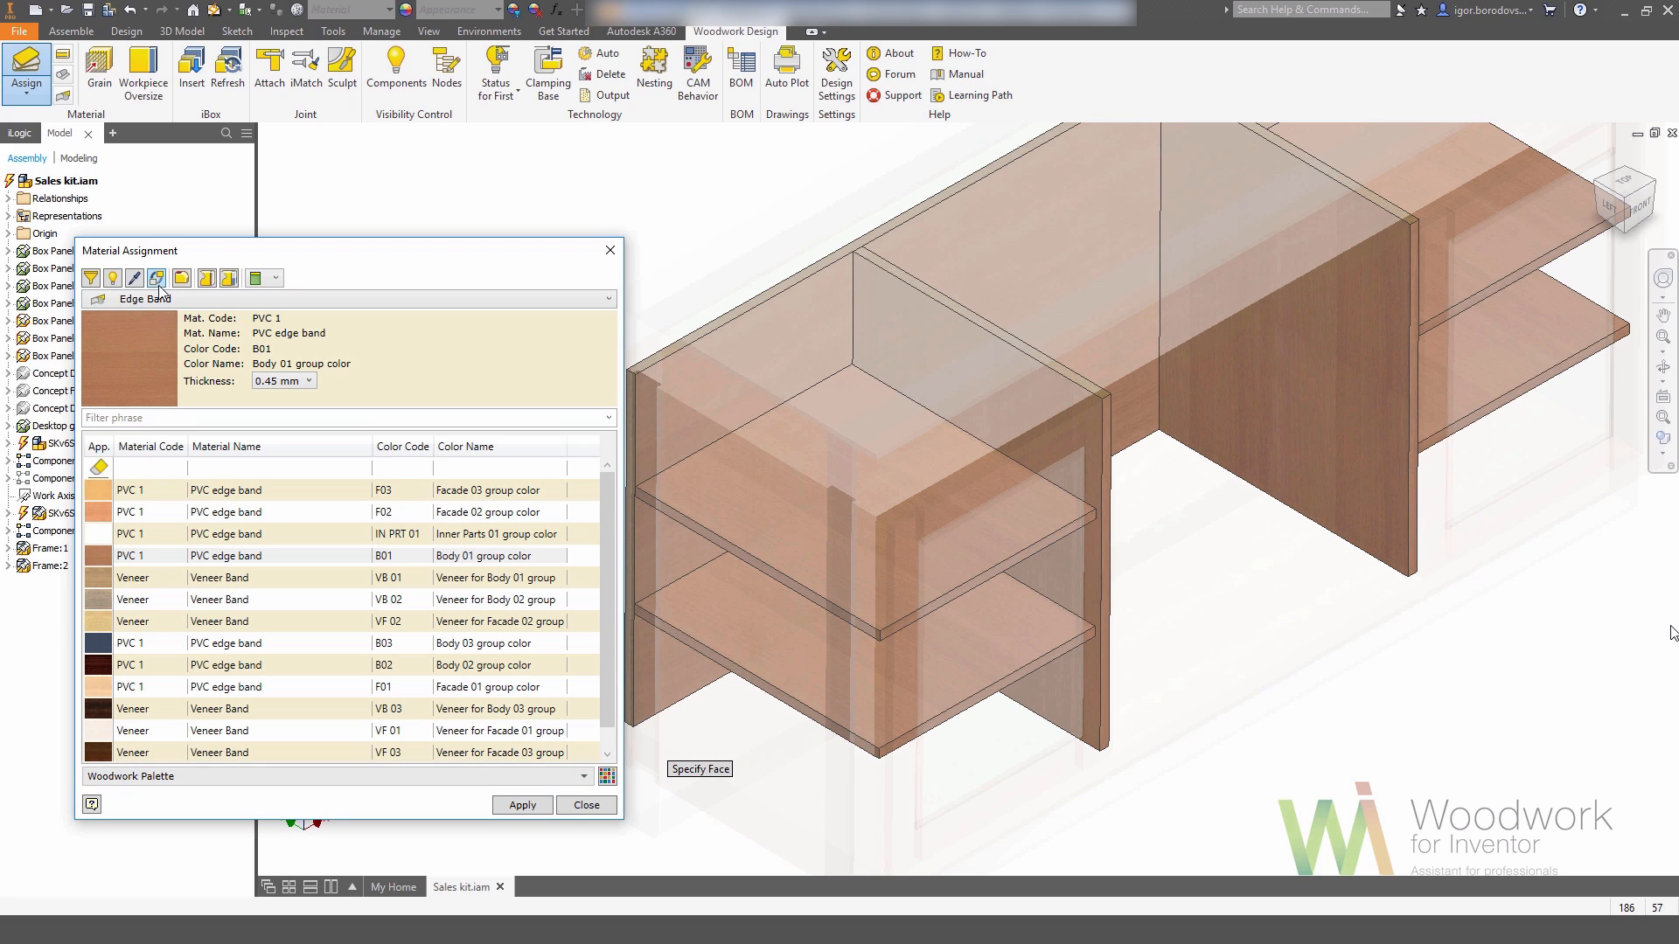
- Highlight the assigned edge bands for checking, and re-enable the Woodwork for Inventor components and standard component visibility in the components display control
left_click(114, 279)
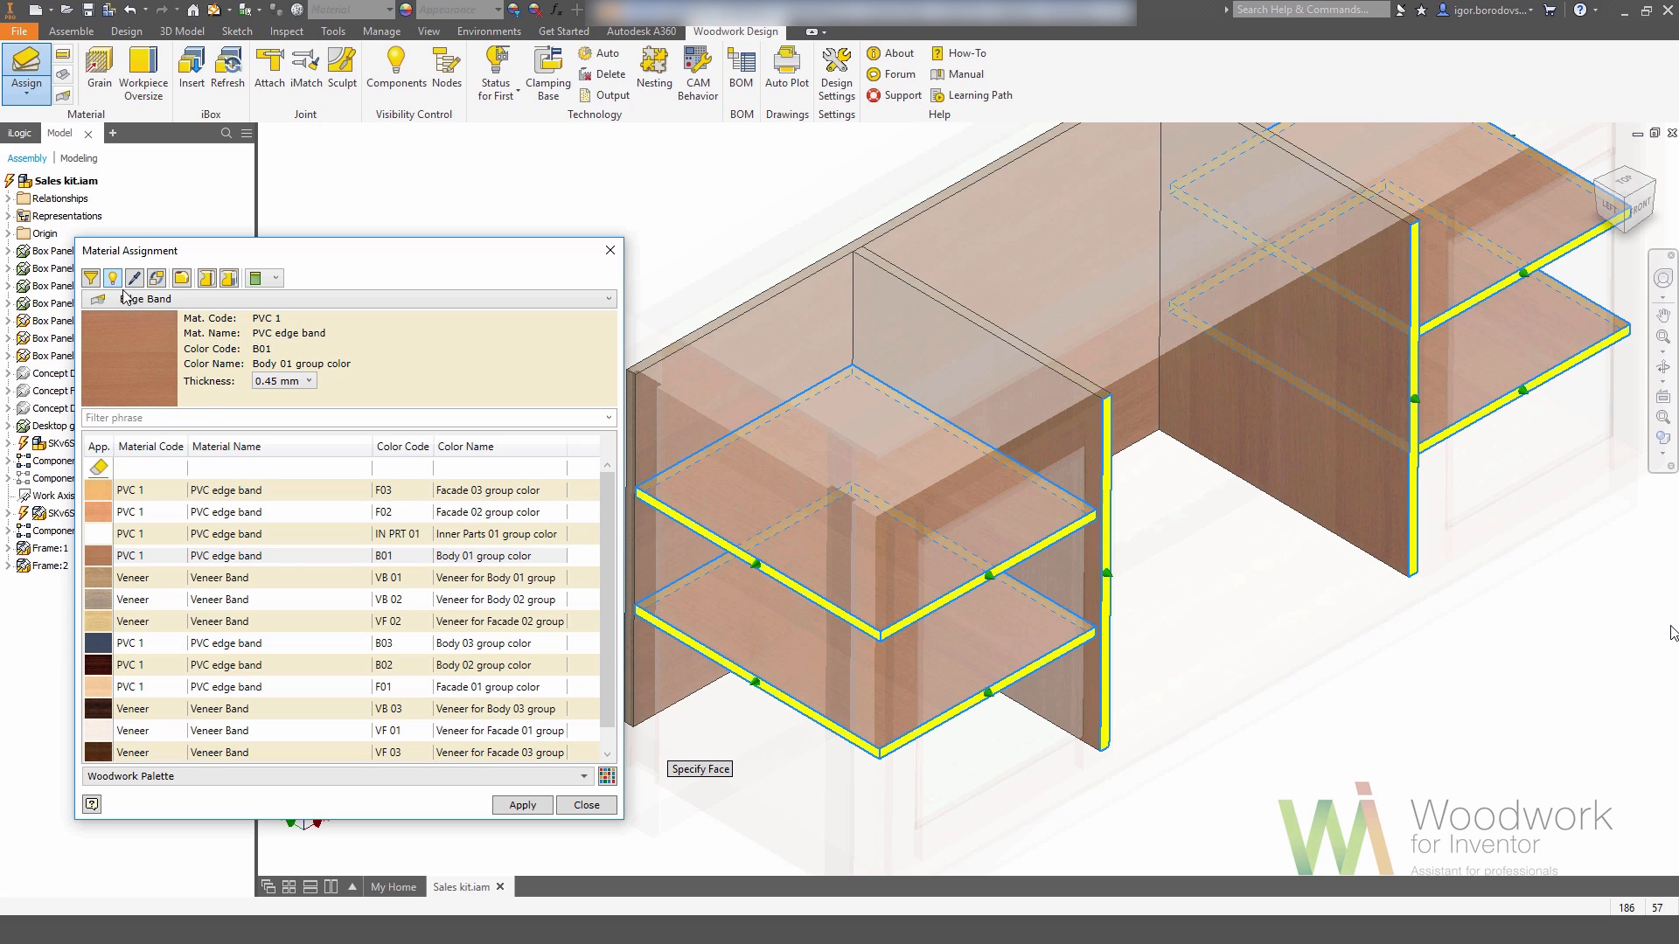
left_click(584, 805)
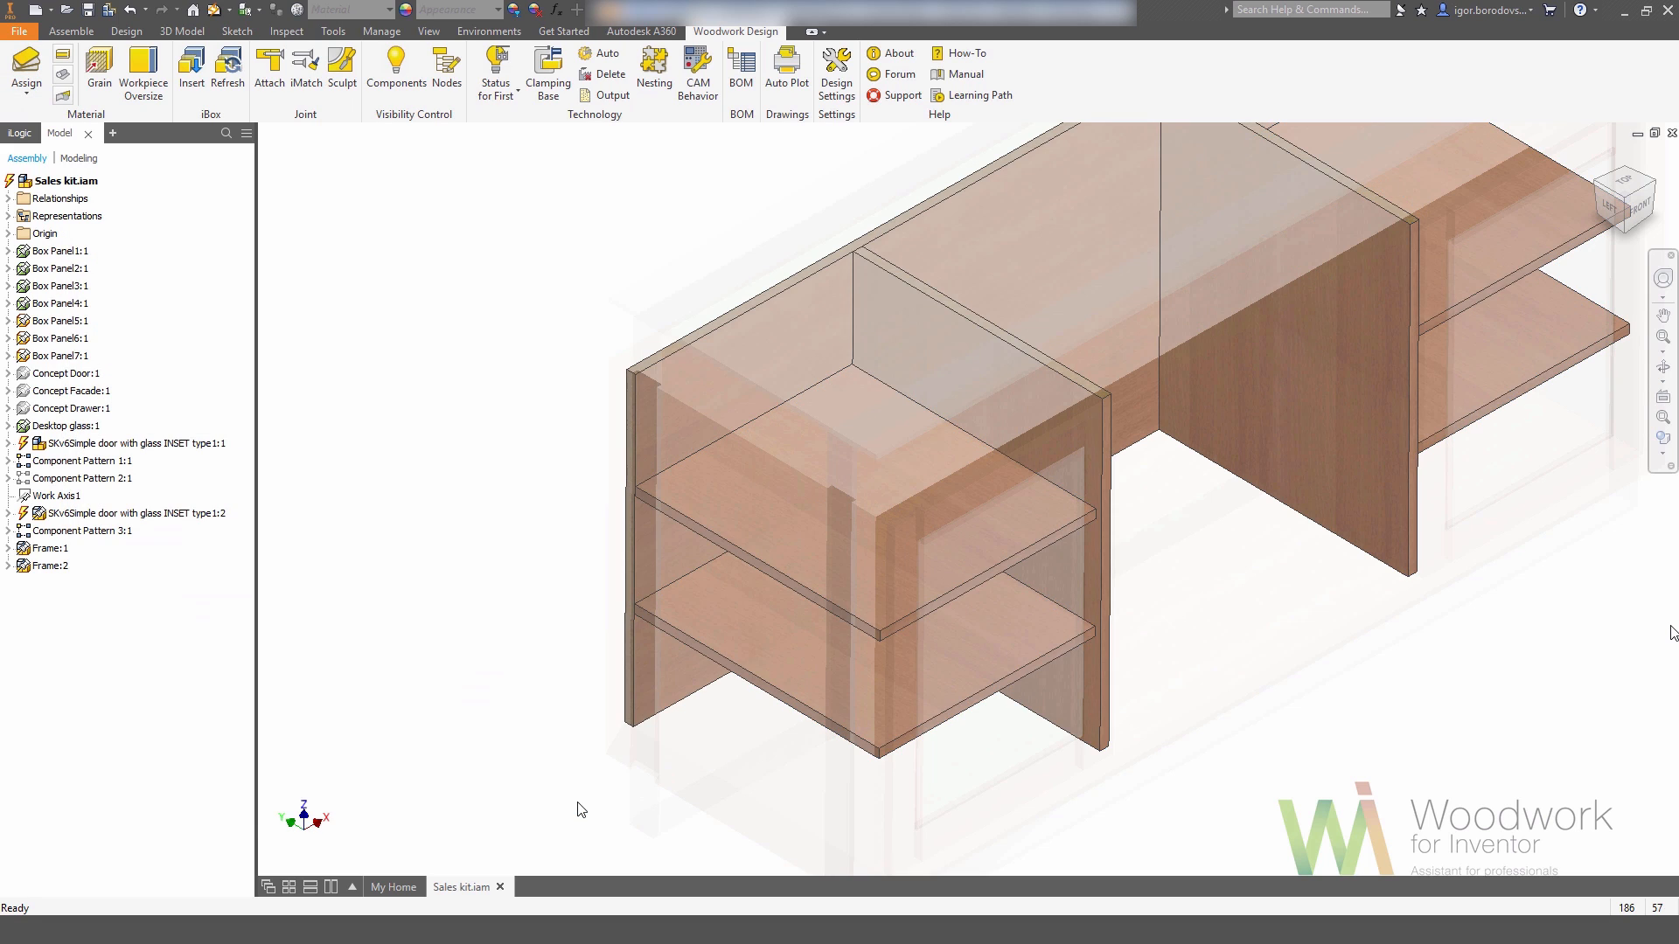
left_click(396, 70)
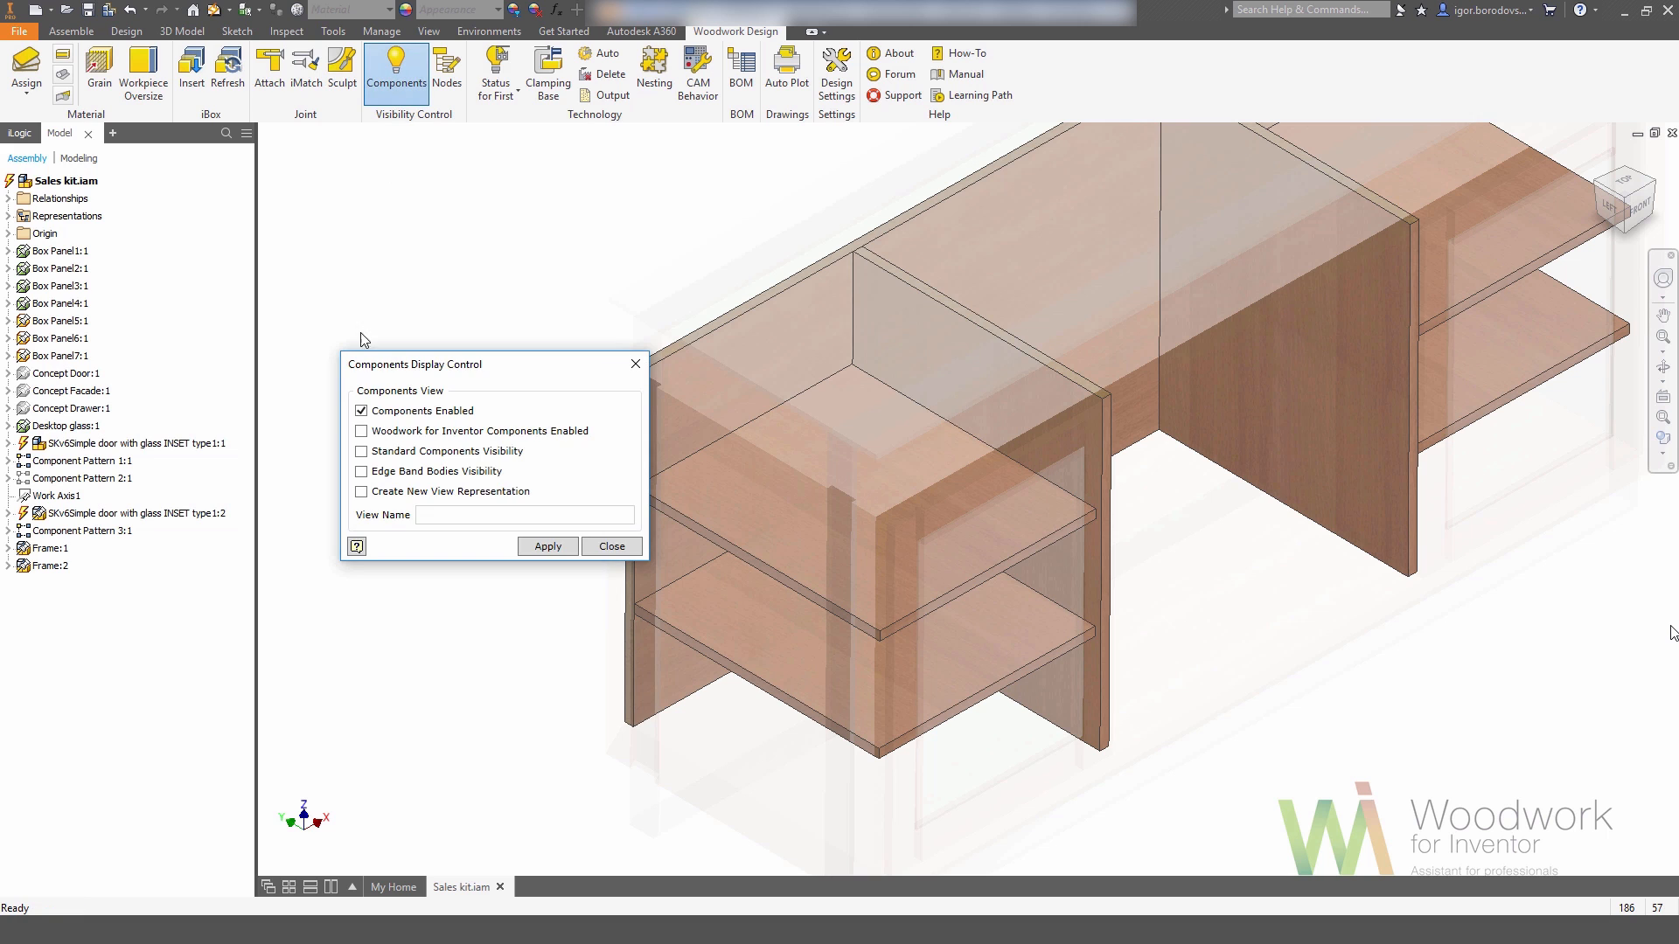
left_click(548, 546)
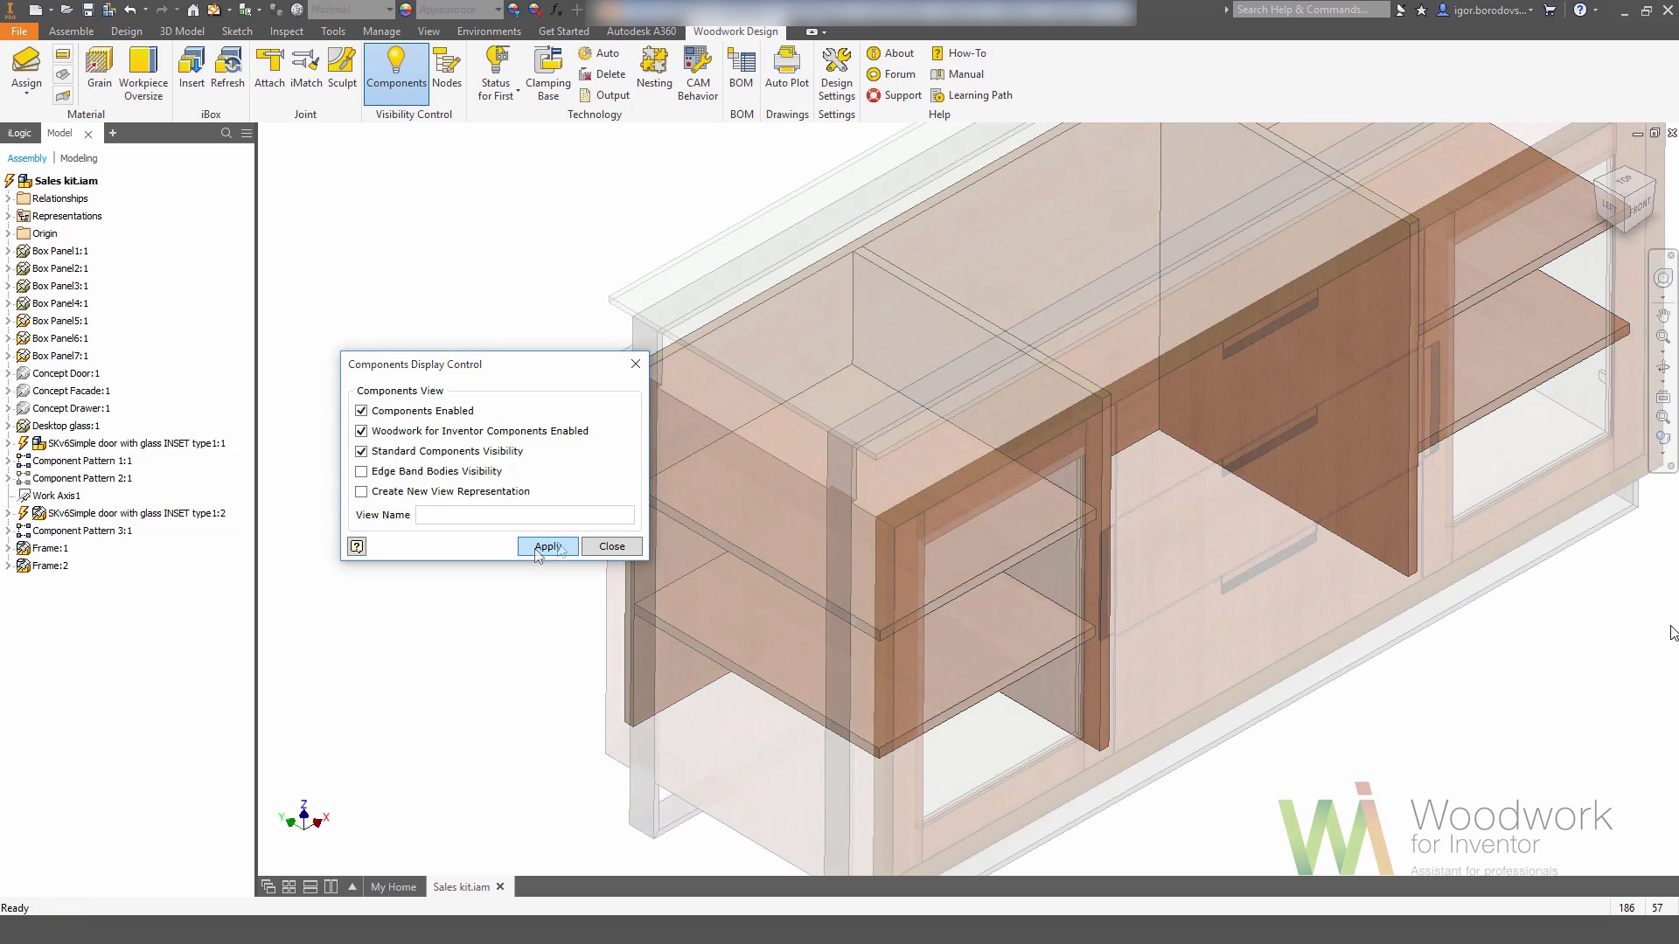
left_click(607, 546)
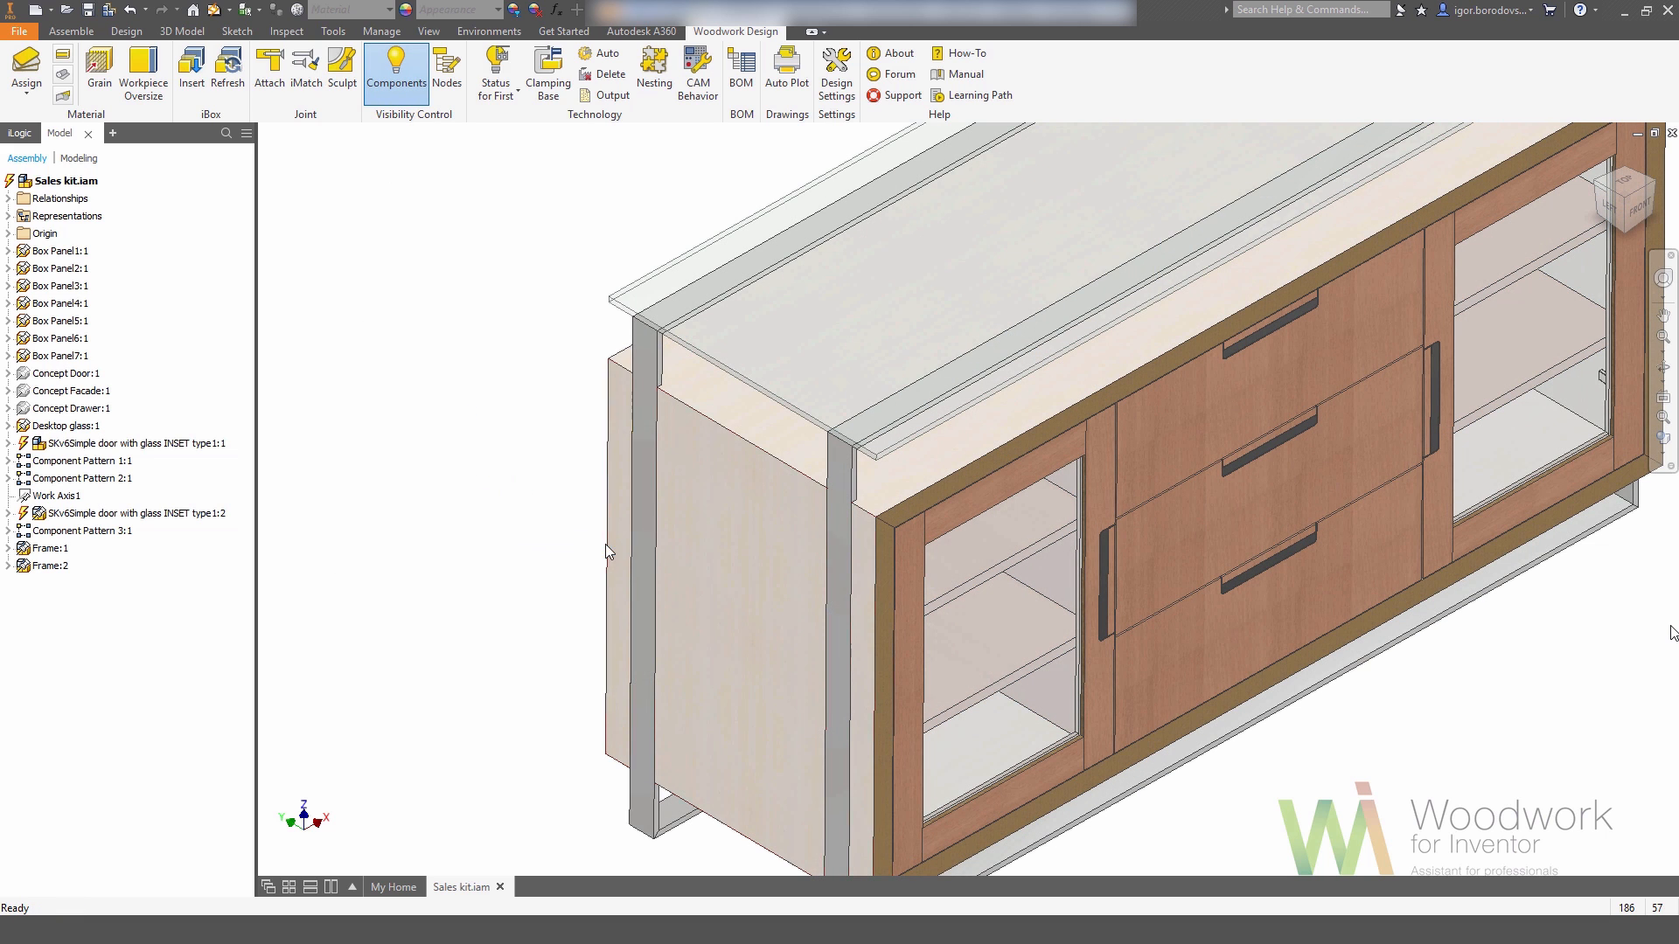
key("F6")
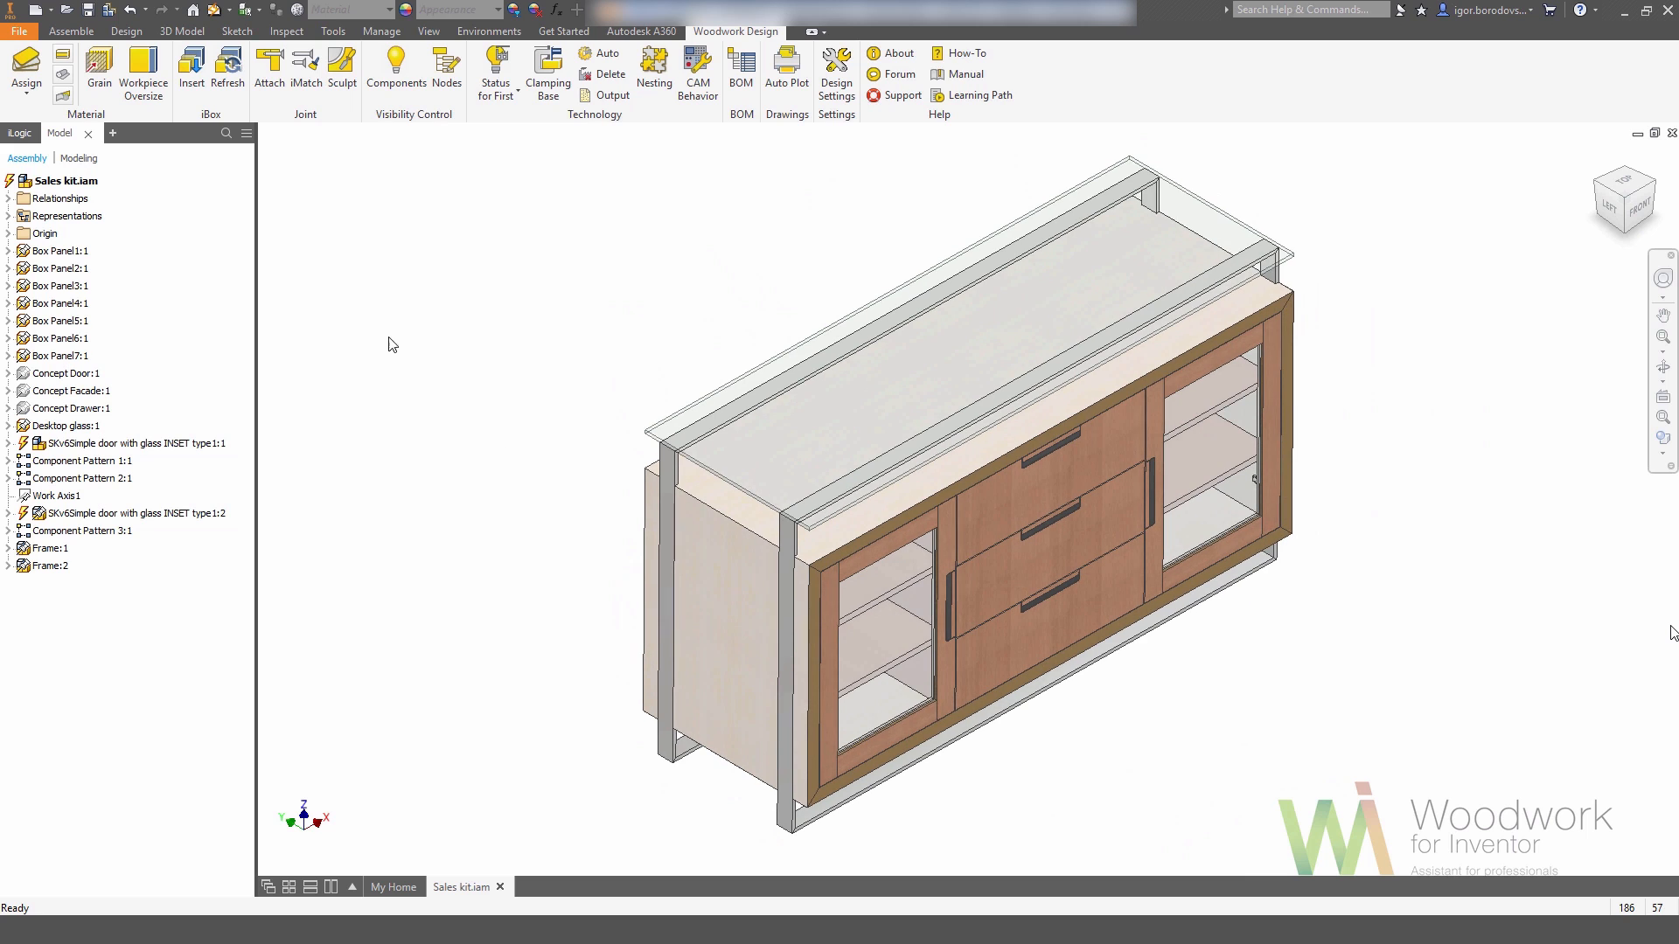
- Apply 2 mm PVC 1 edge band in color B01 to the four front and four rear edges of the cabinet's outer box
left_click(66, 97)
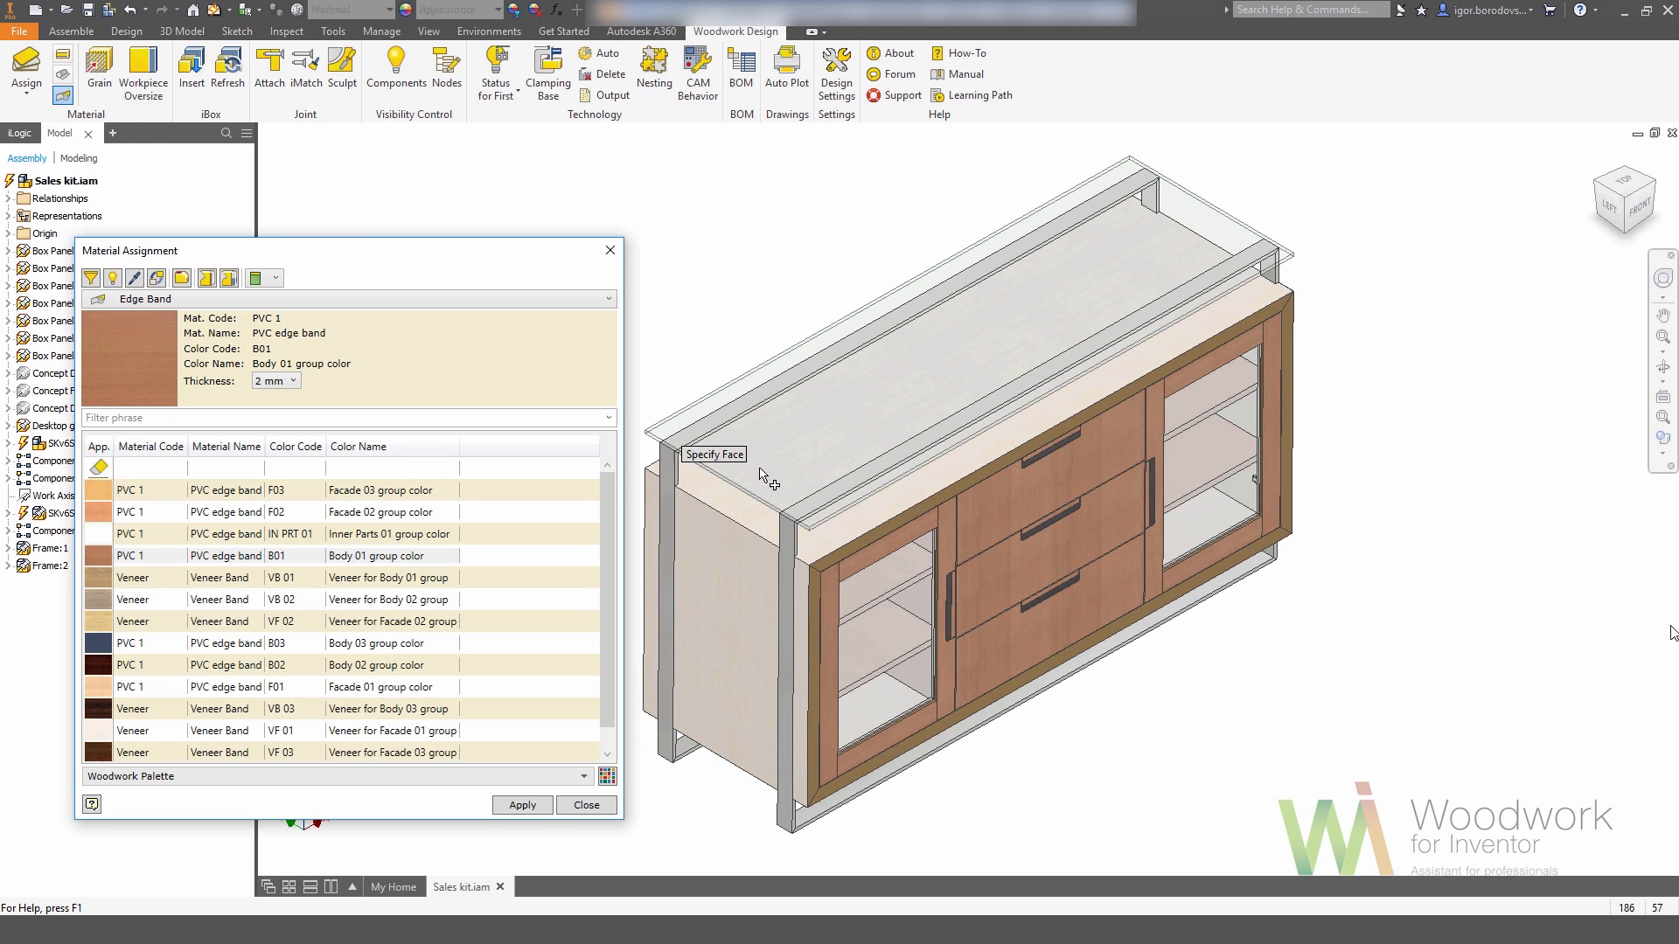
left_click(874, 529)
left_click(821, 590)
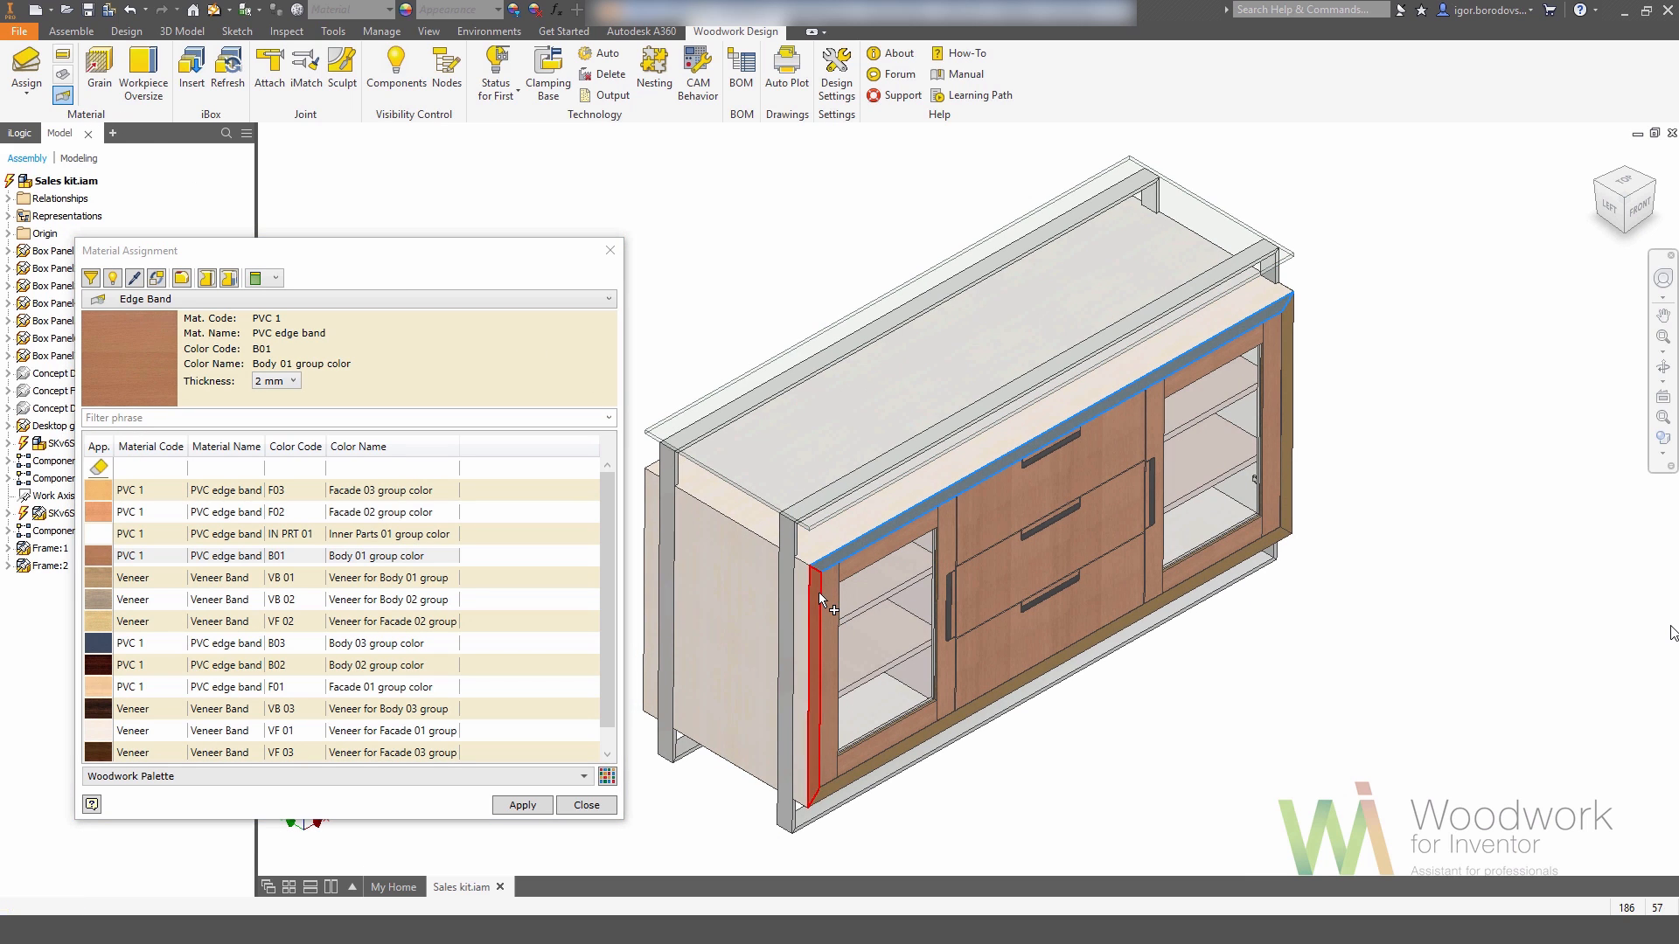
left_click(871, 770)
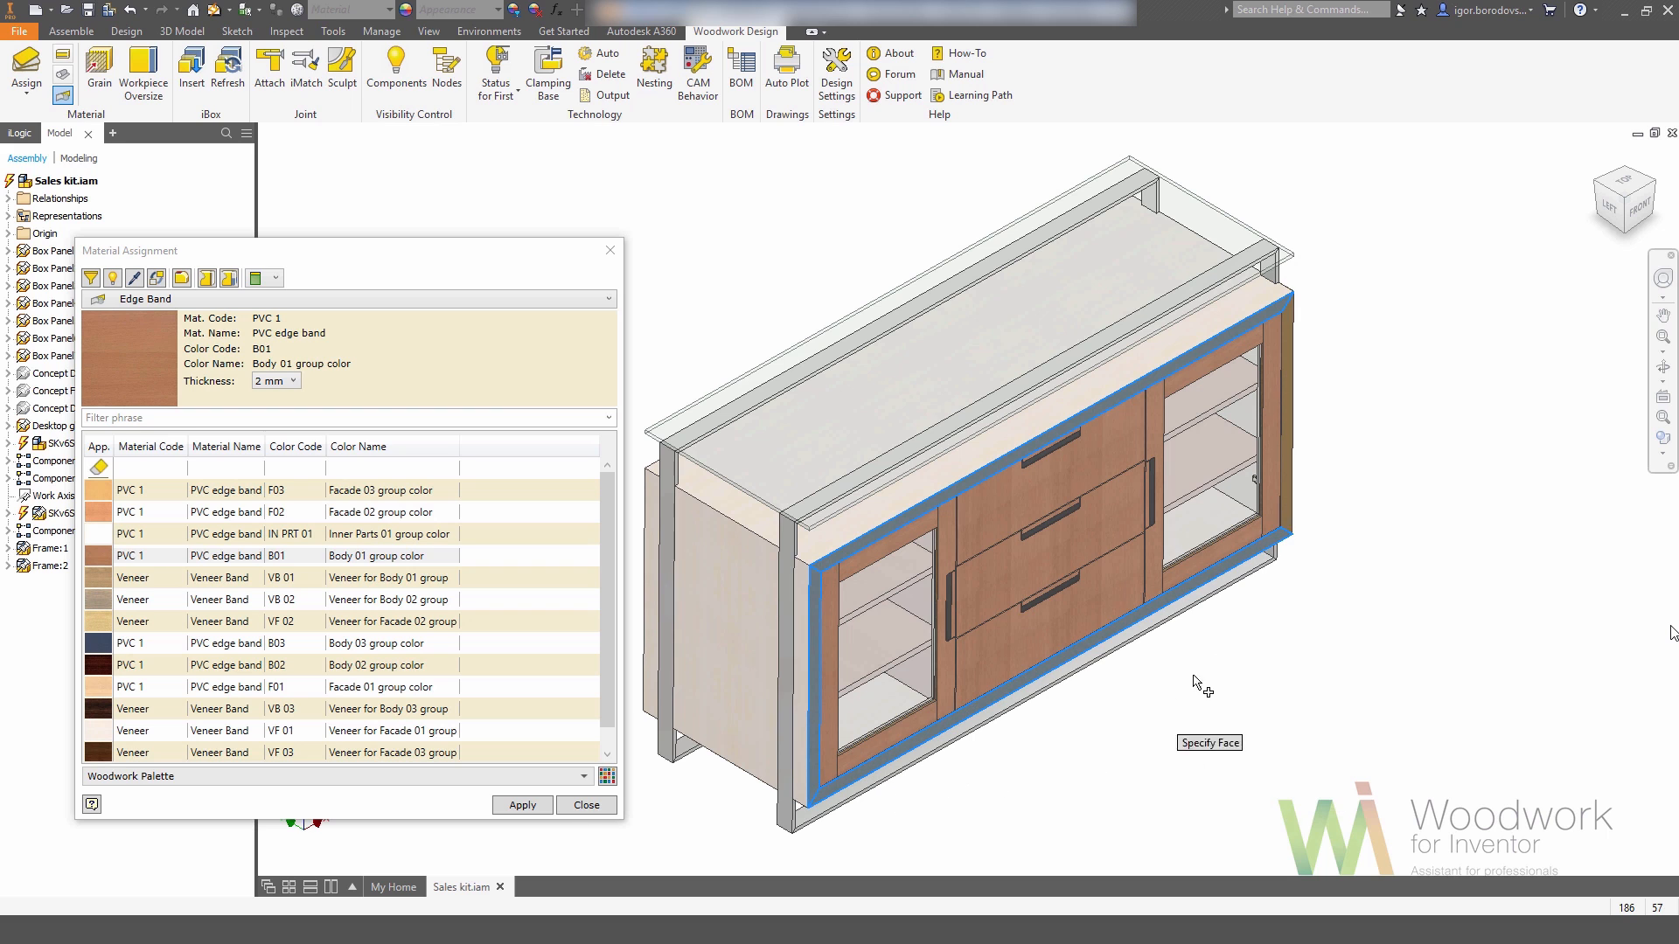
left_click(1291, 477)
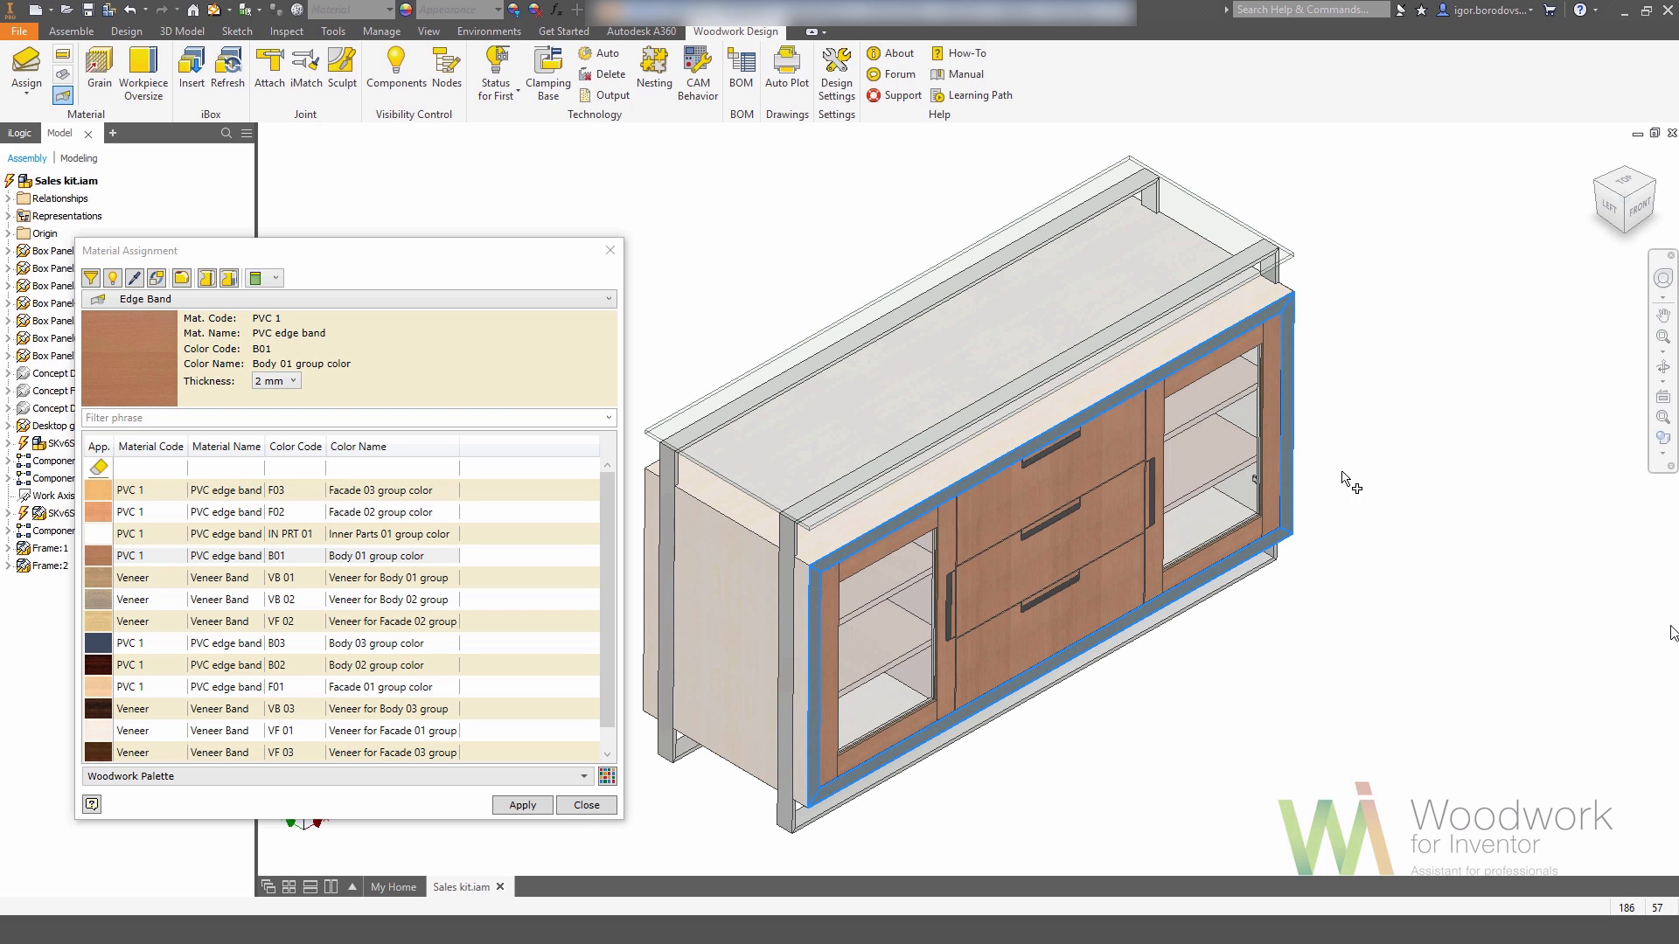
left_click(1587, 180)
left_click(726, 336)
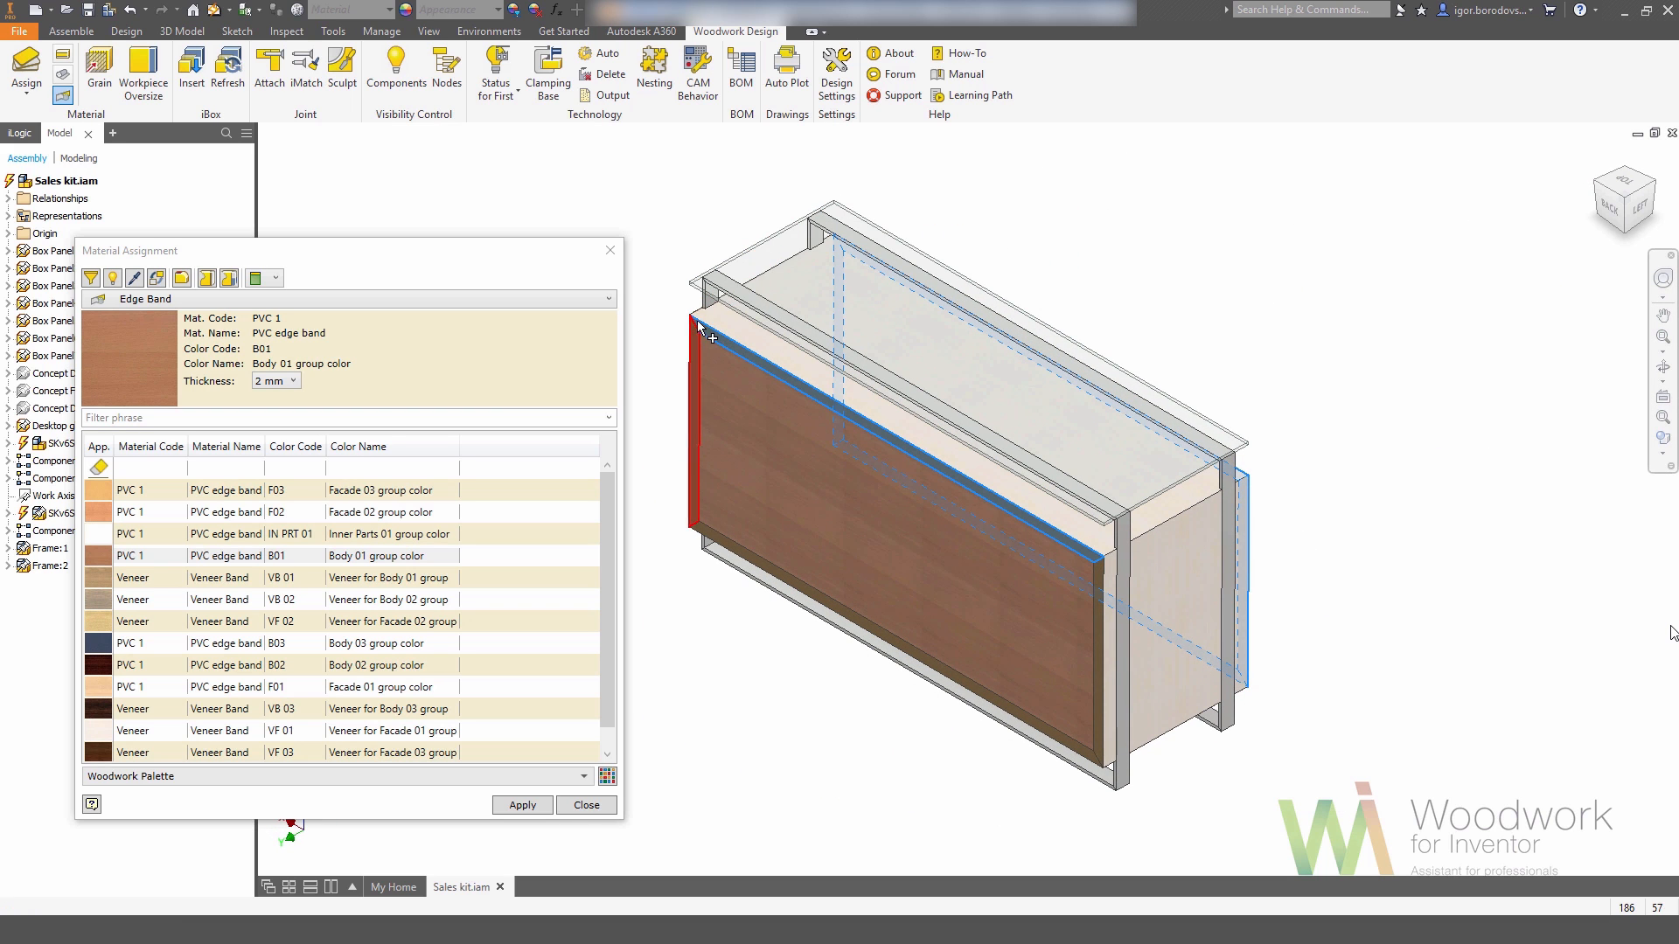
left_click(691, 339)
left_click(764, 572)
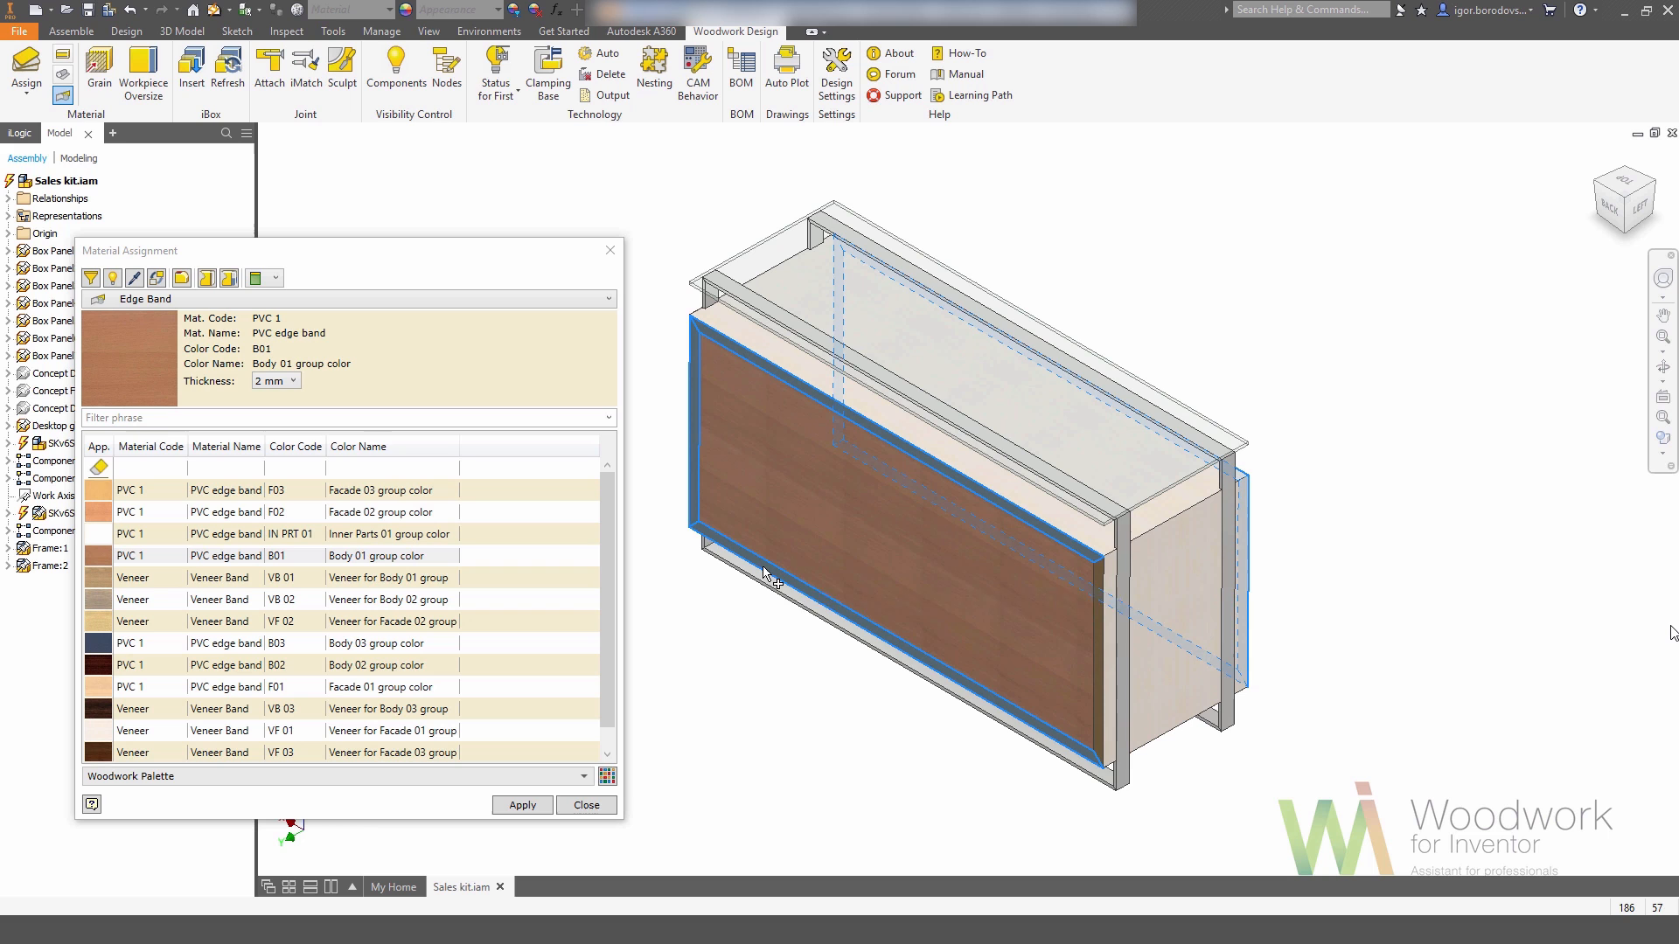
left_click(1097, 622)
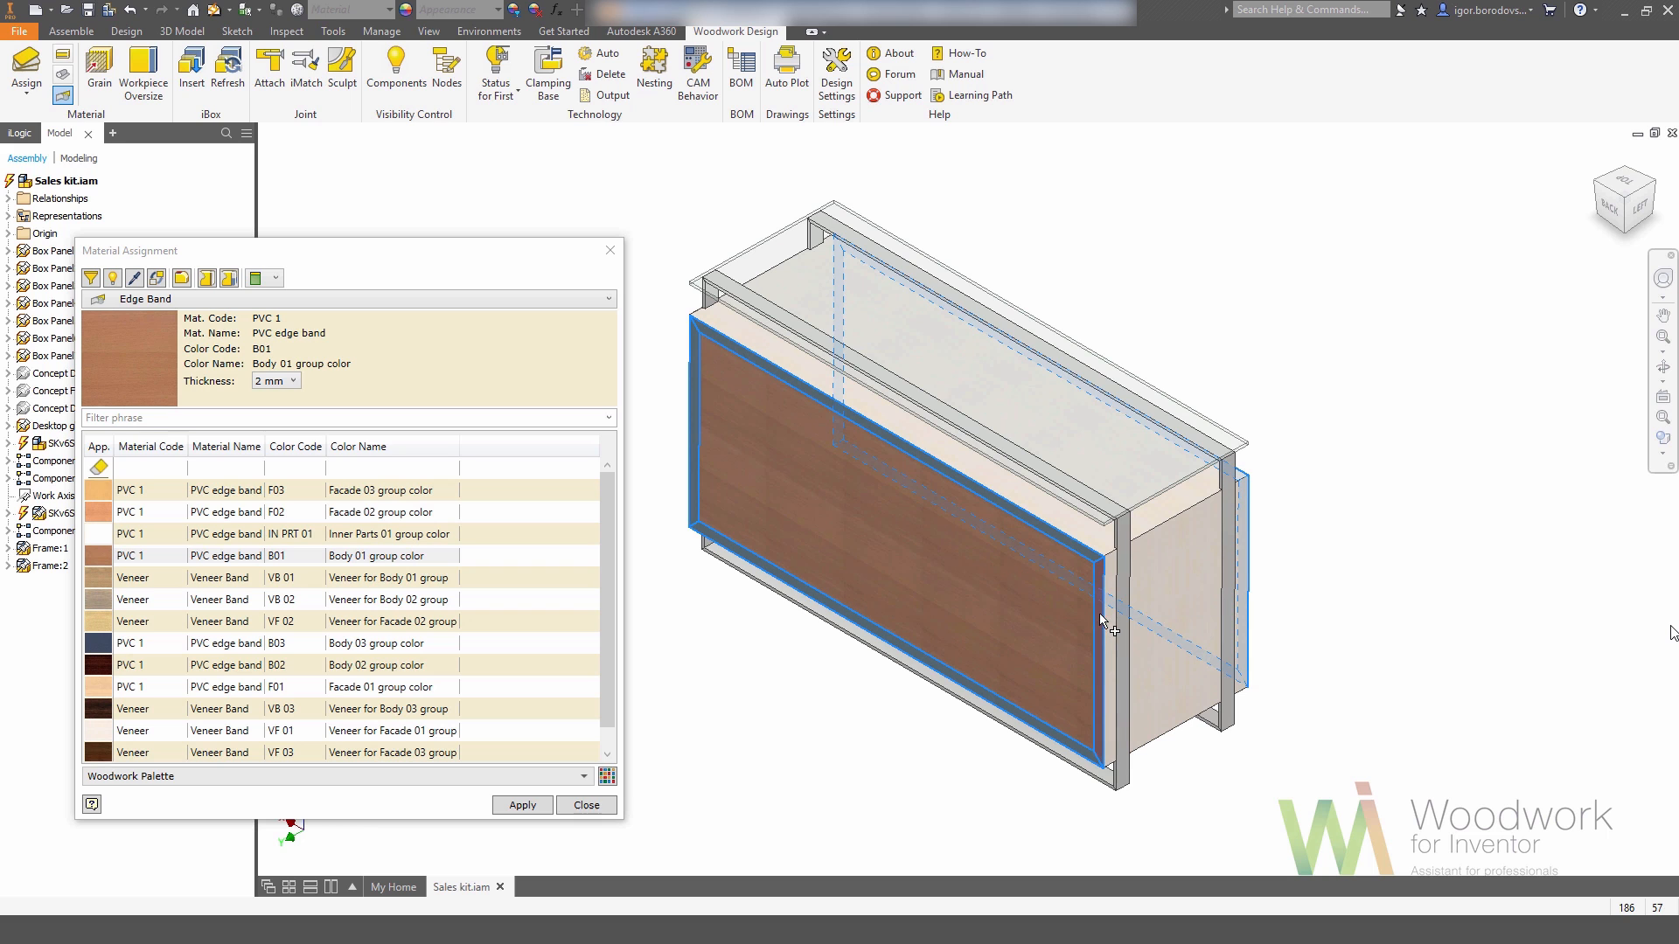
left_click(516, 804)
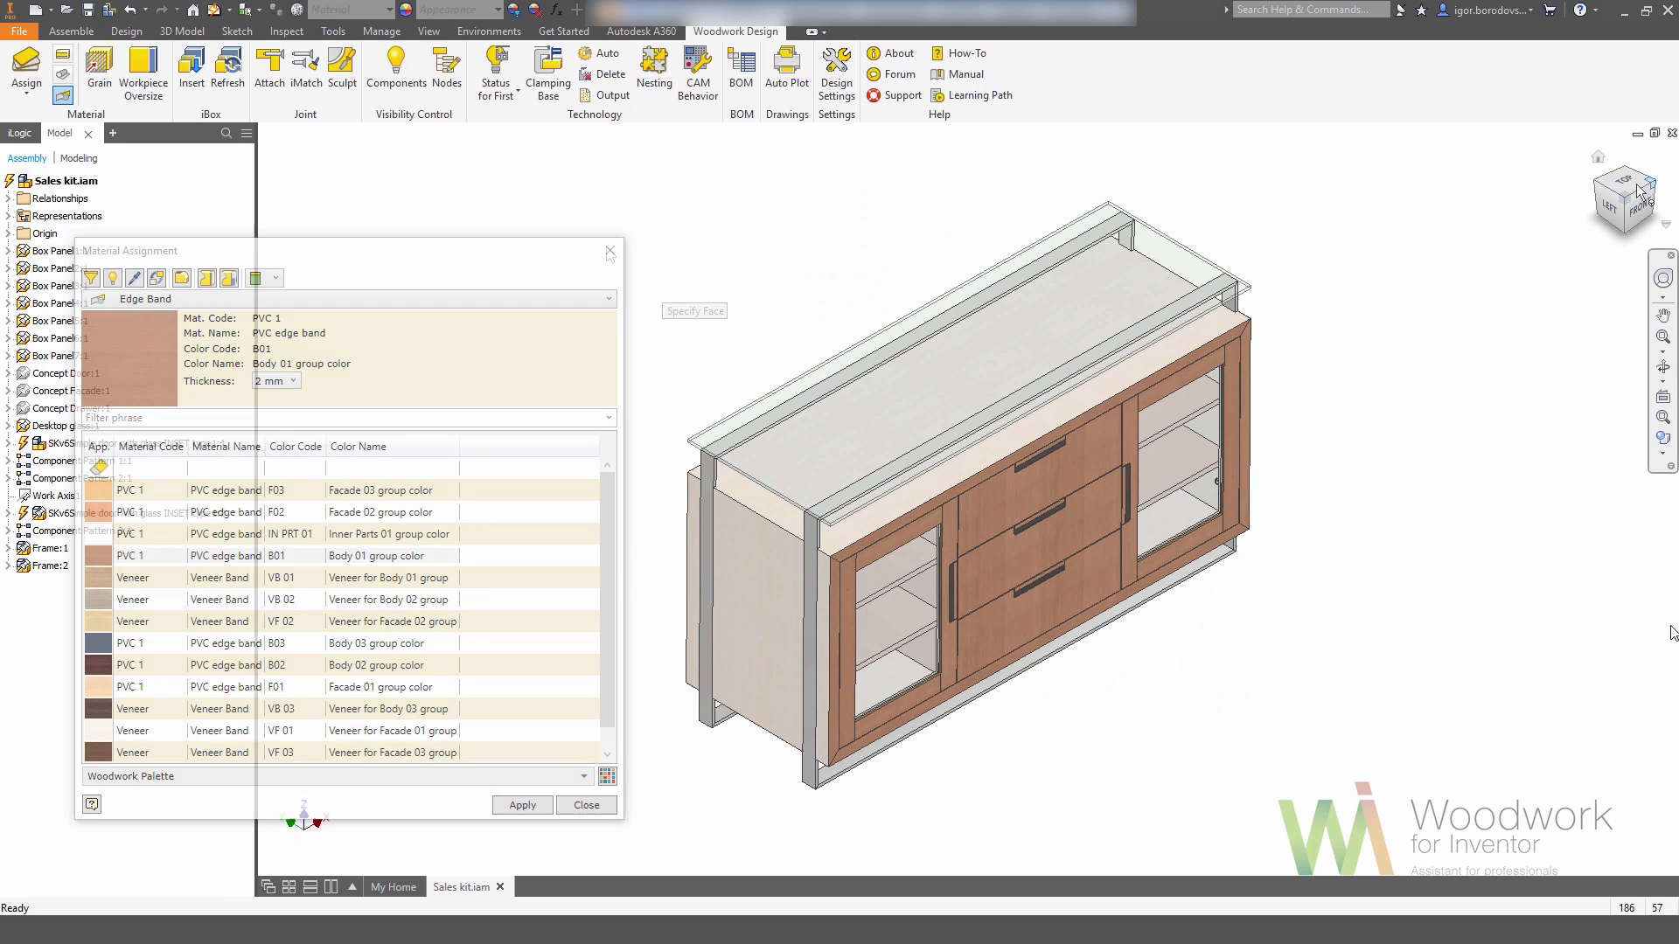
left_click(609, 251)
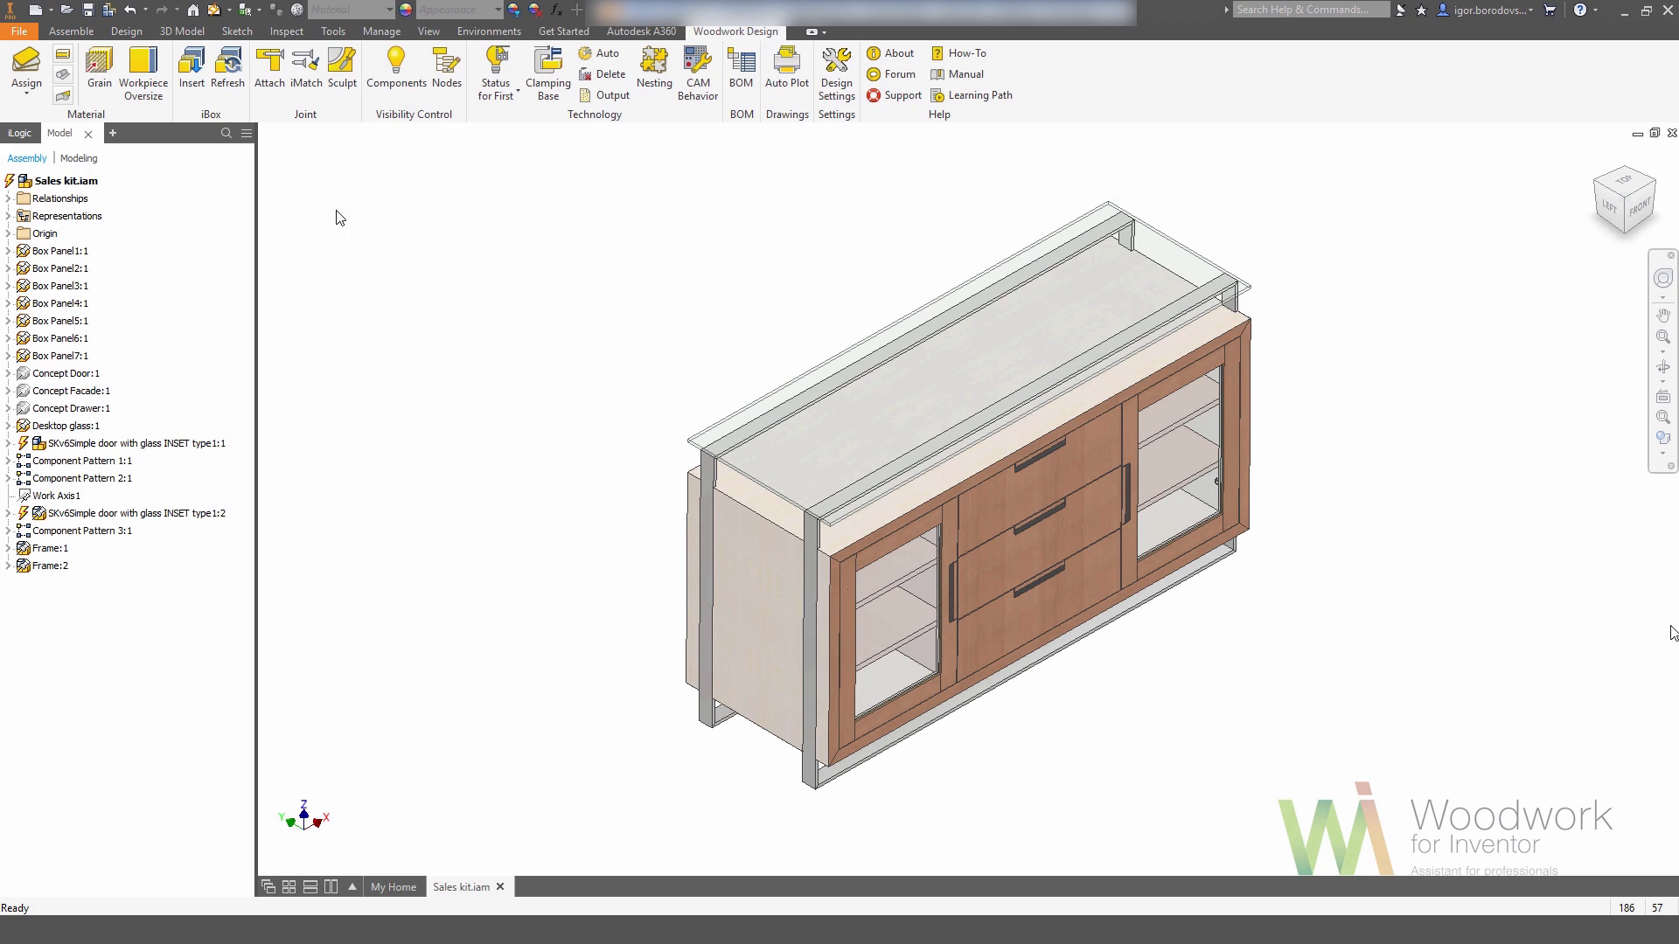
- Set the fill grain direction of the upper drawer front parallel to its long horizontal edge
left_click(99, 69)
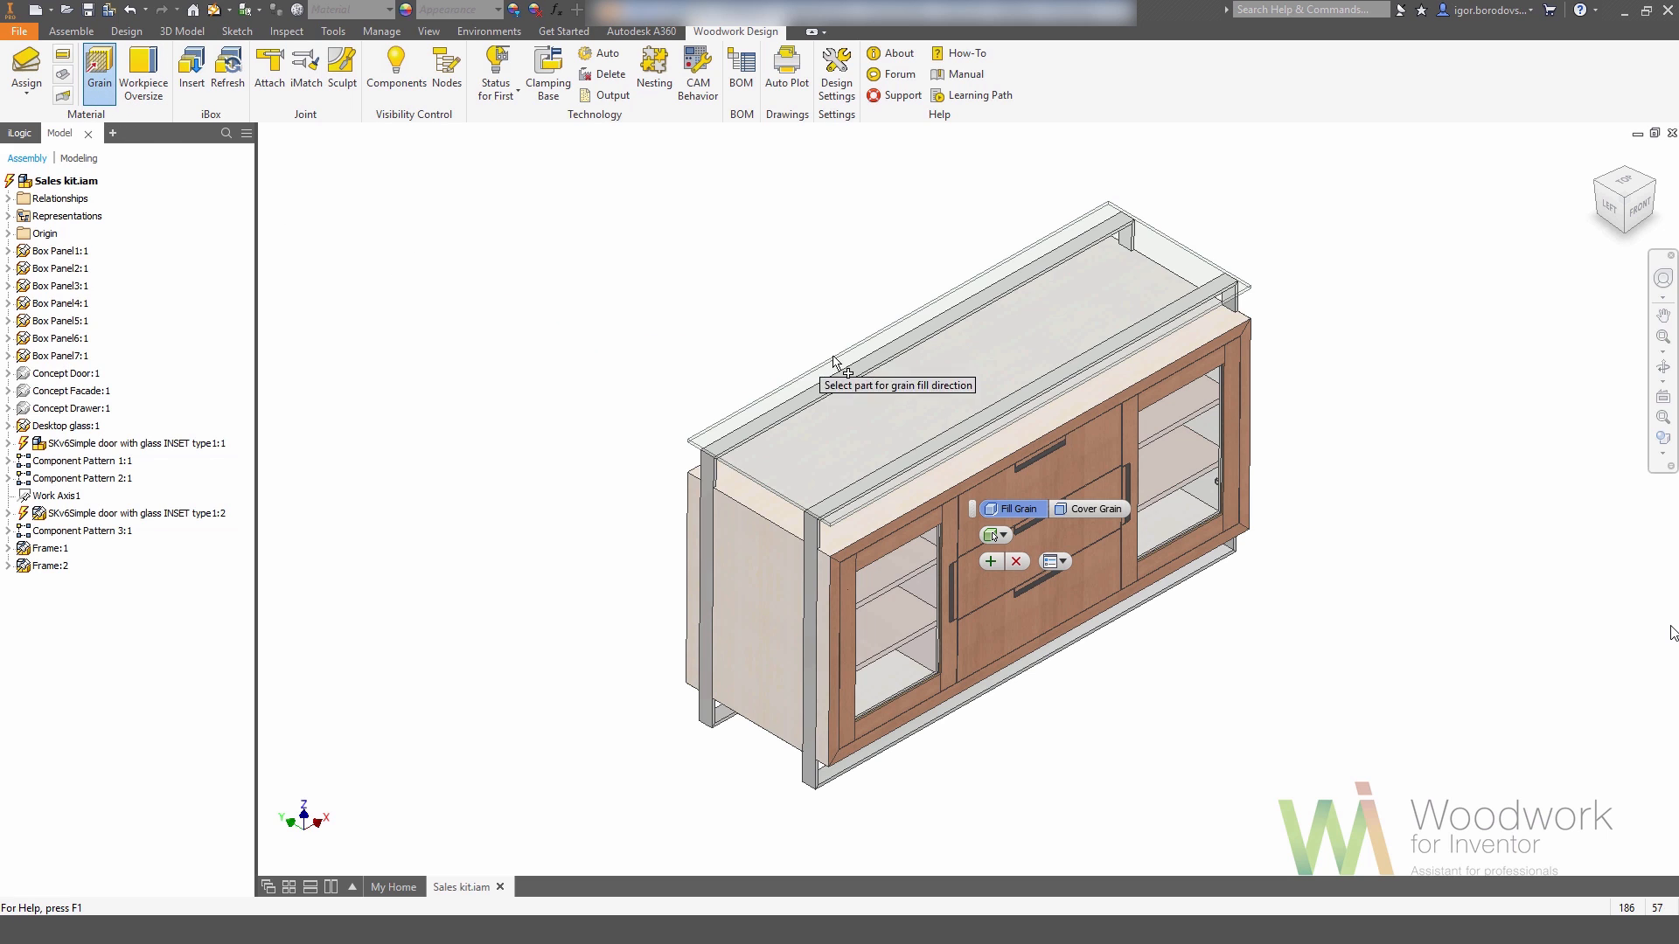
left_click_drag(974, 512, 578, 292)
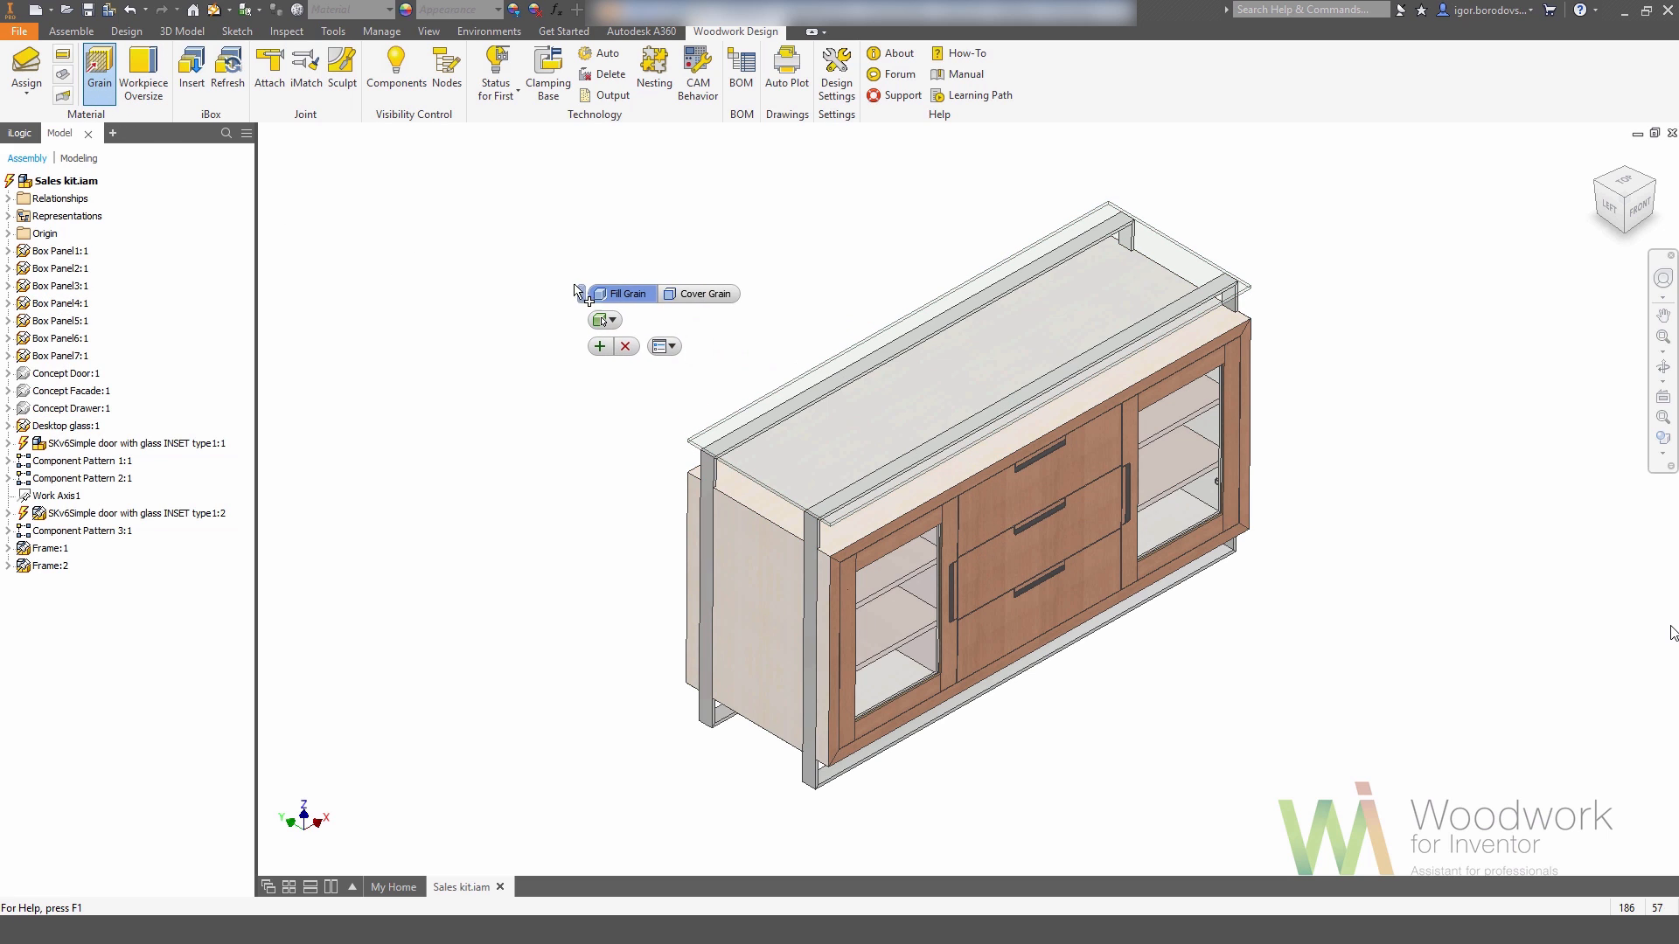
left_click(1058, 479)
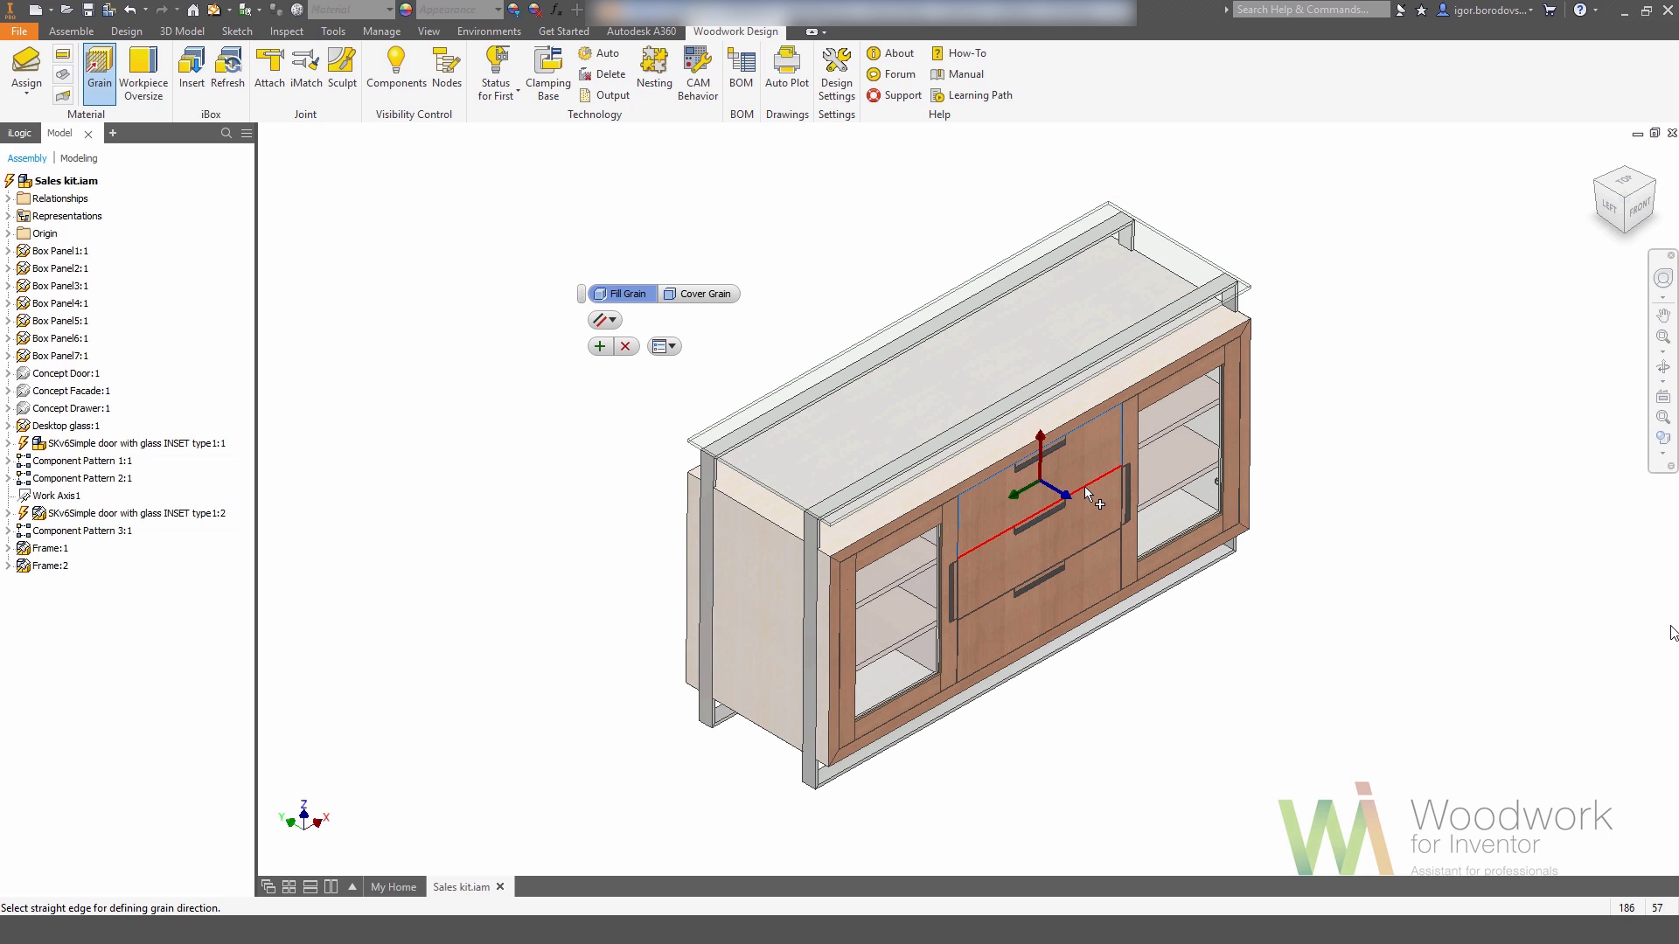
left_click(1085, 487)
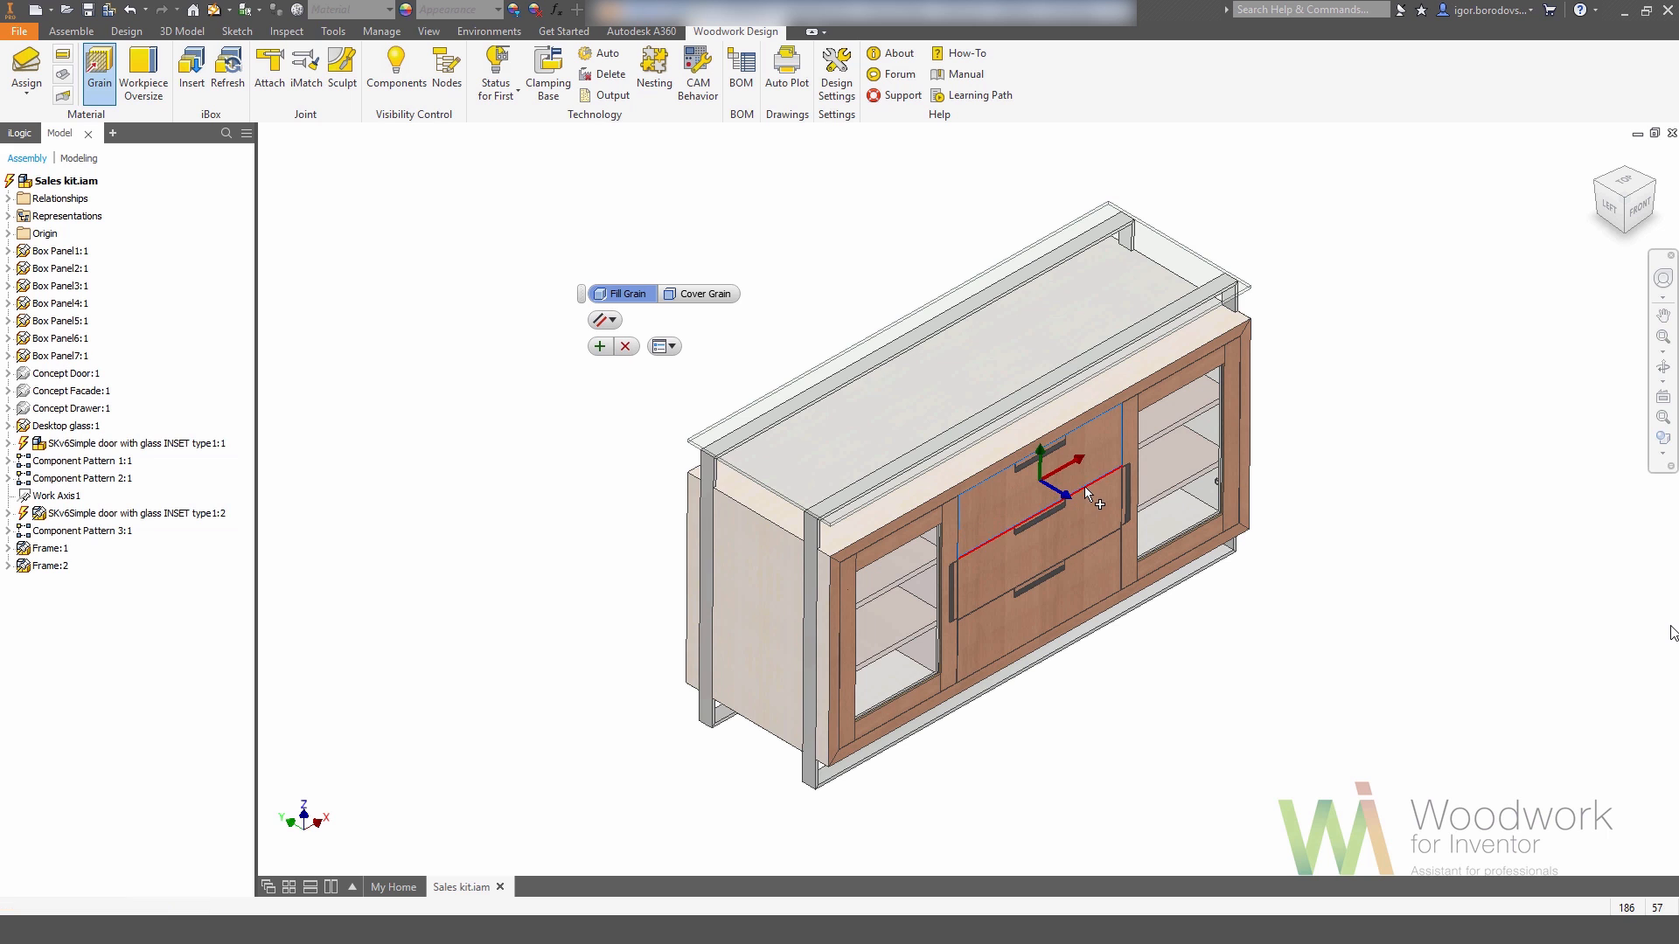
left_click(1641, 212)
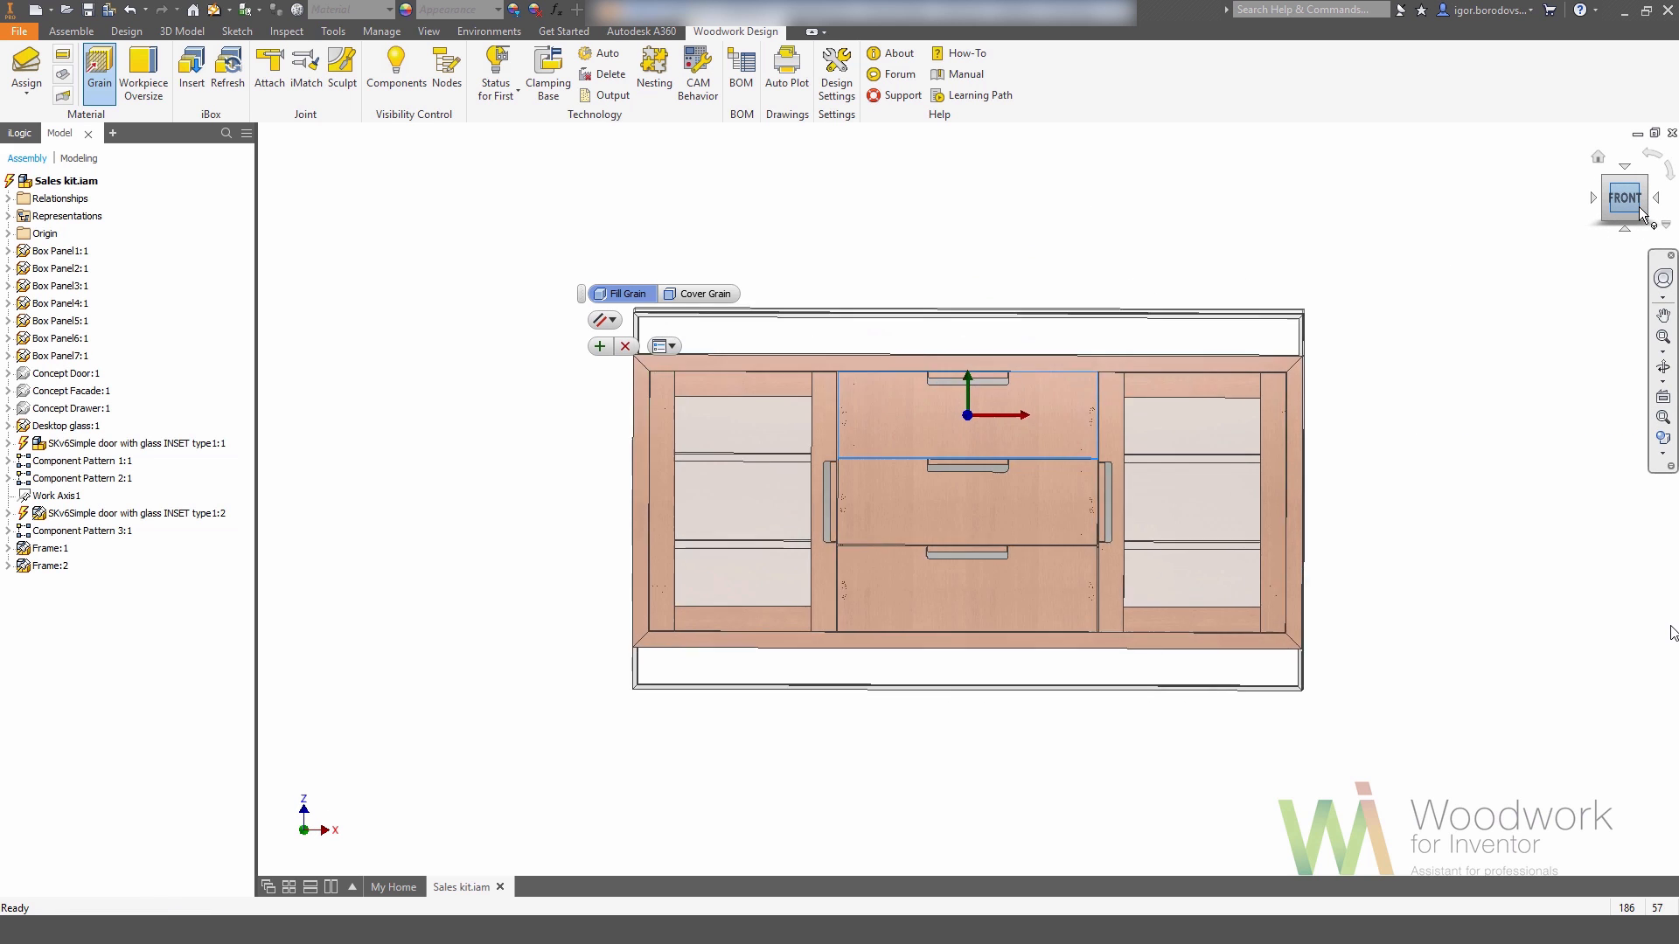
left_click(610, 347)
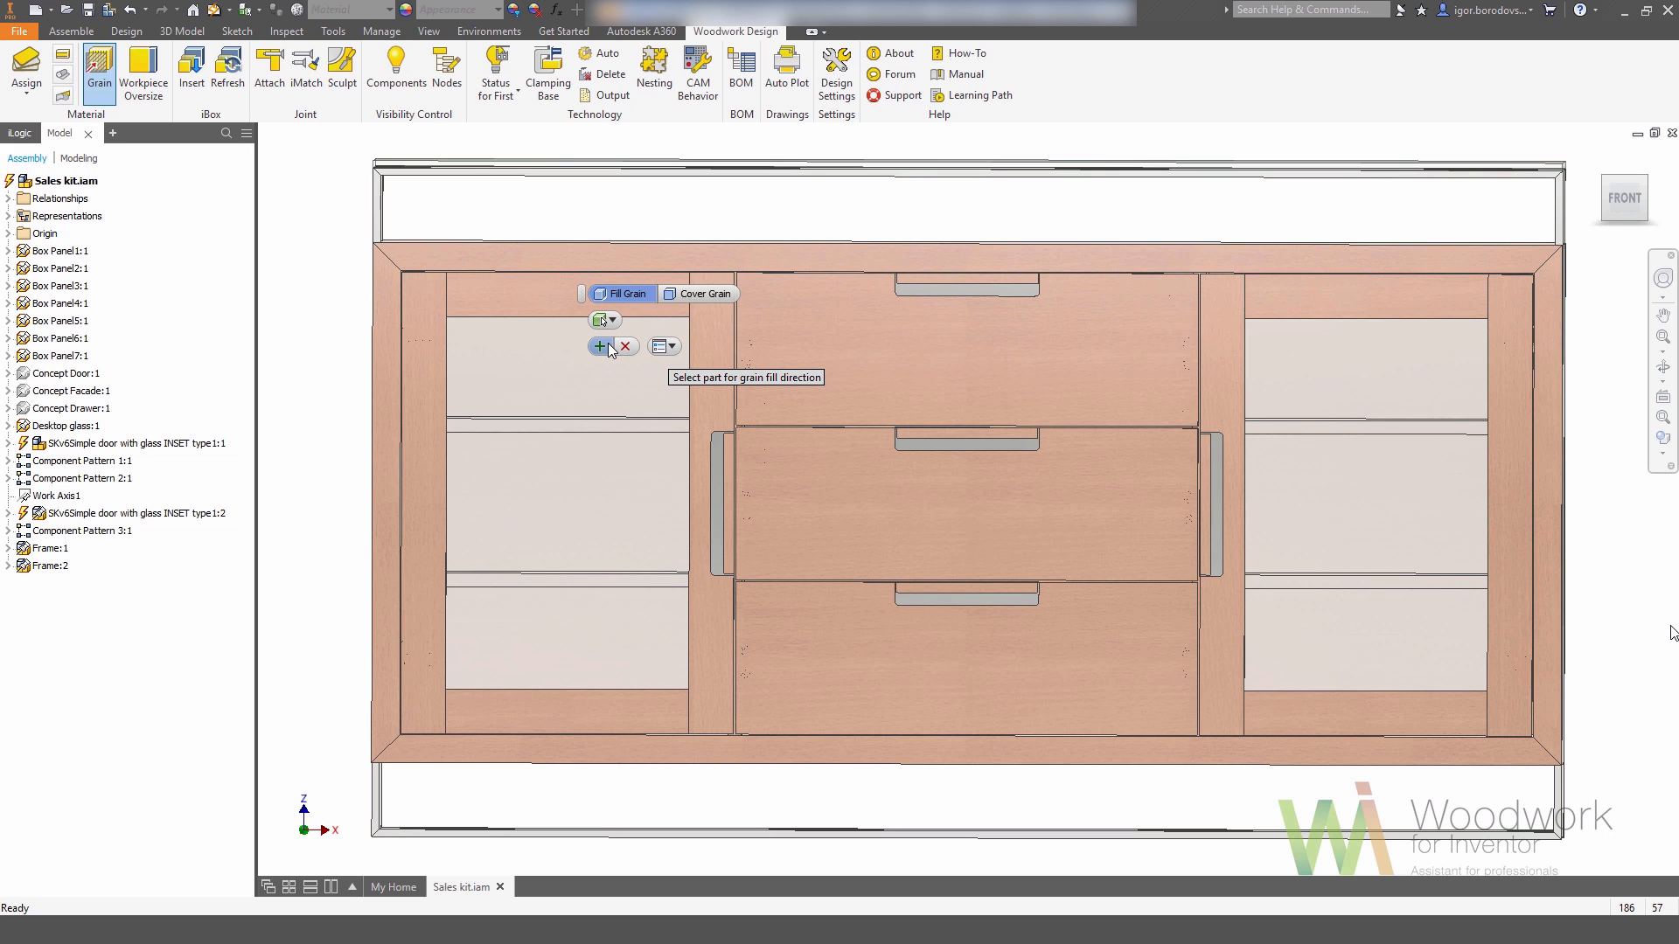
left_click(621, 346)
- Set up a 10 mm fill material oversize for all sides of the desktop glass panel
mouse_move(621, 368)
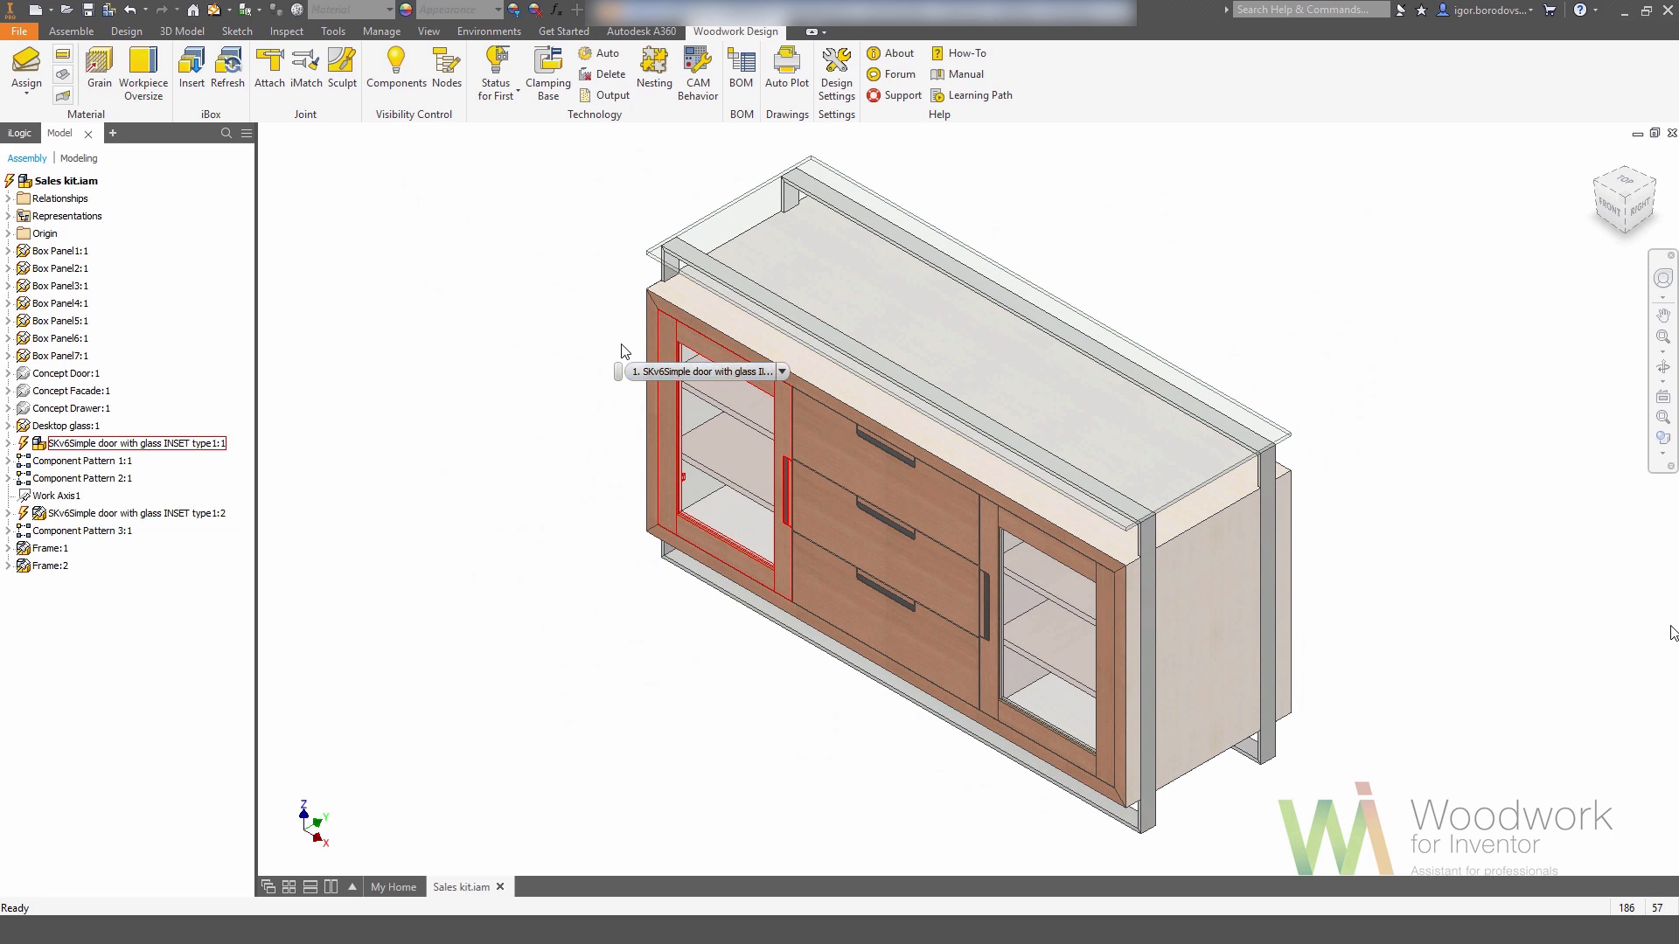
left_click(131, 64)
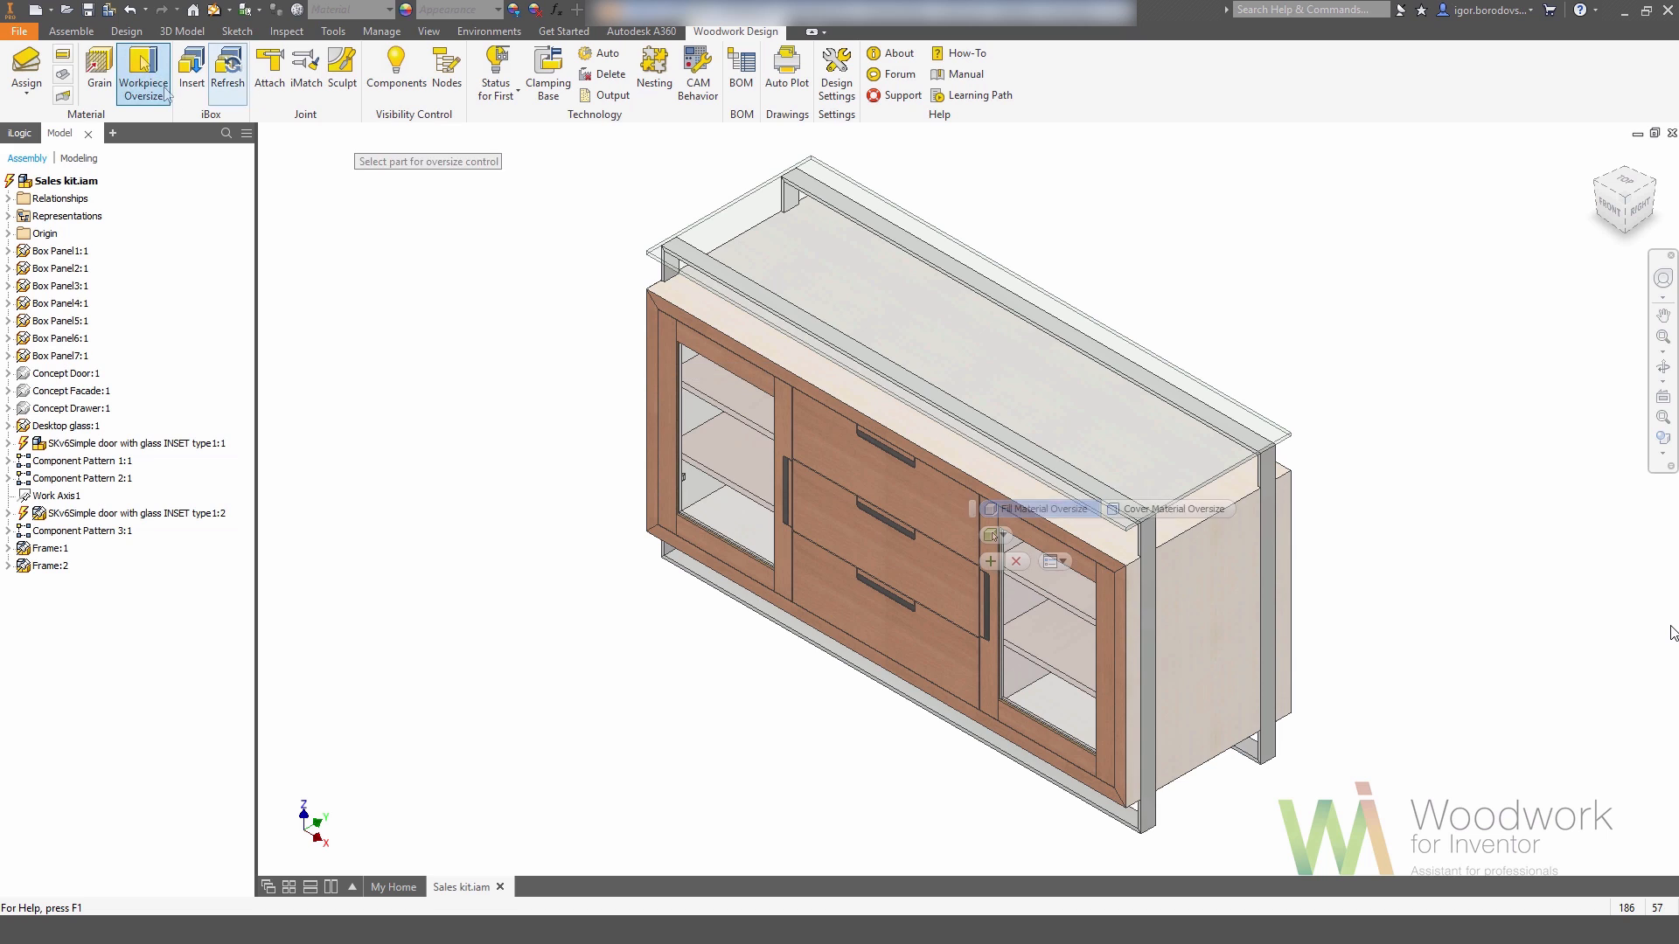
left_click(739, 217)
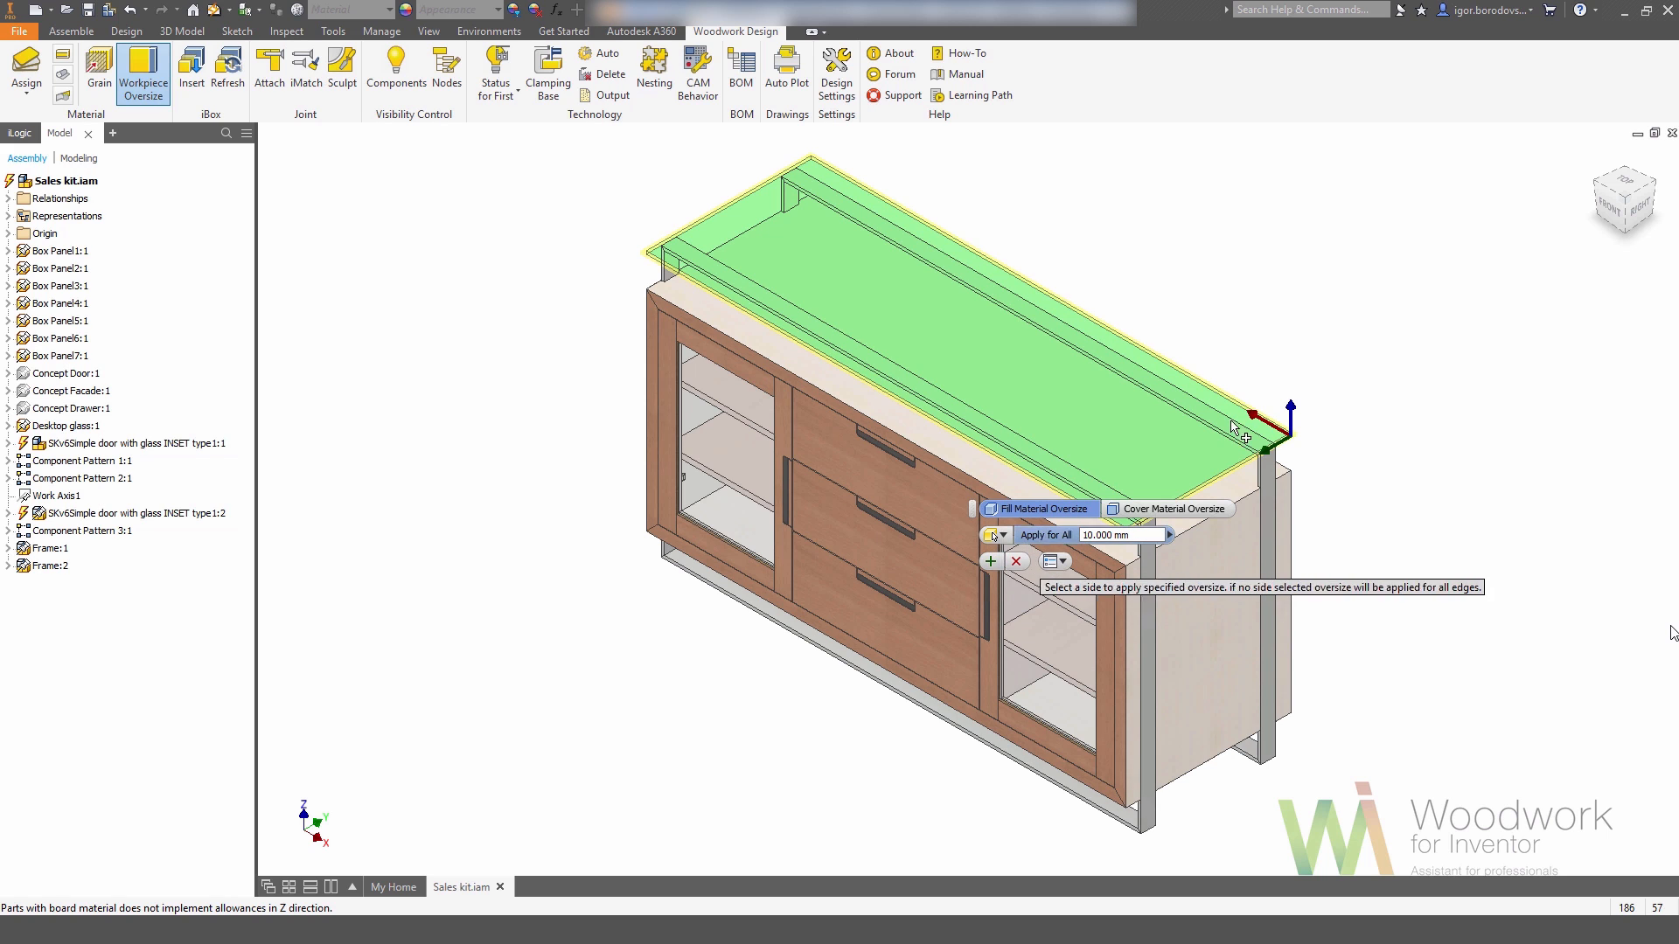
left_click(1629, 179)
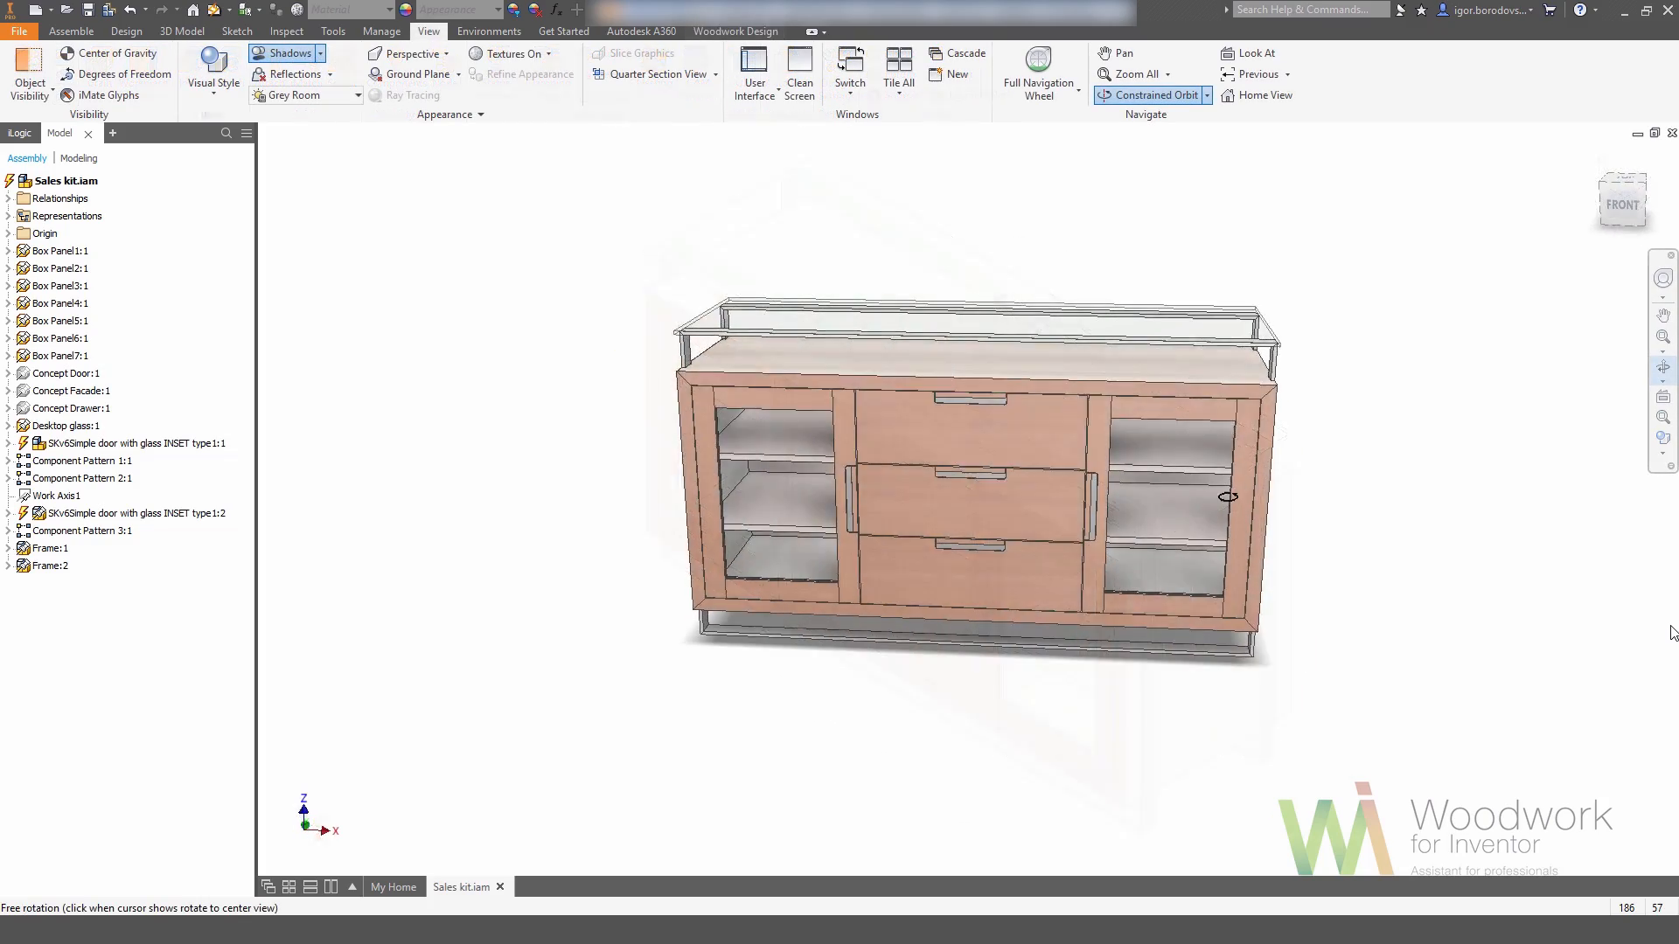
left_click_drag(1128, 490, 1250, 491)
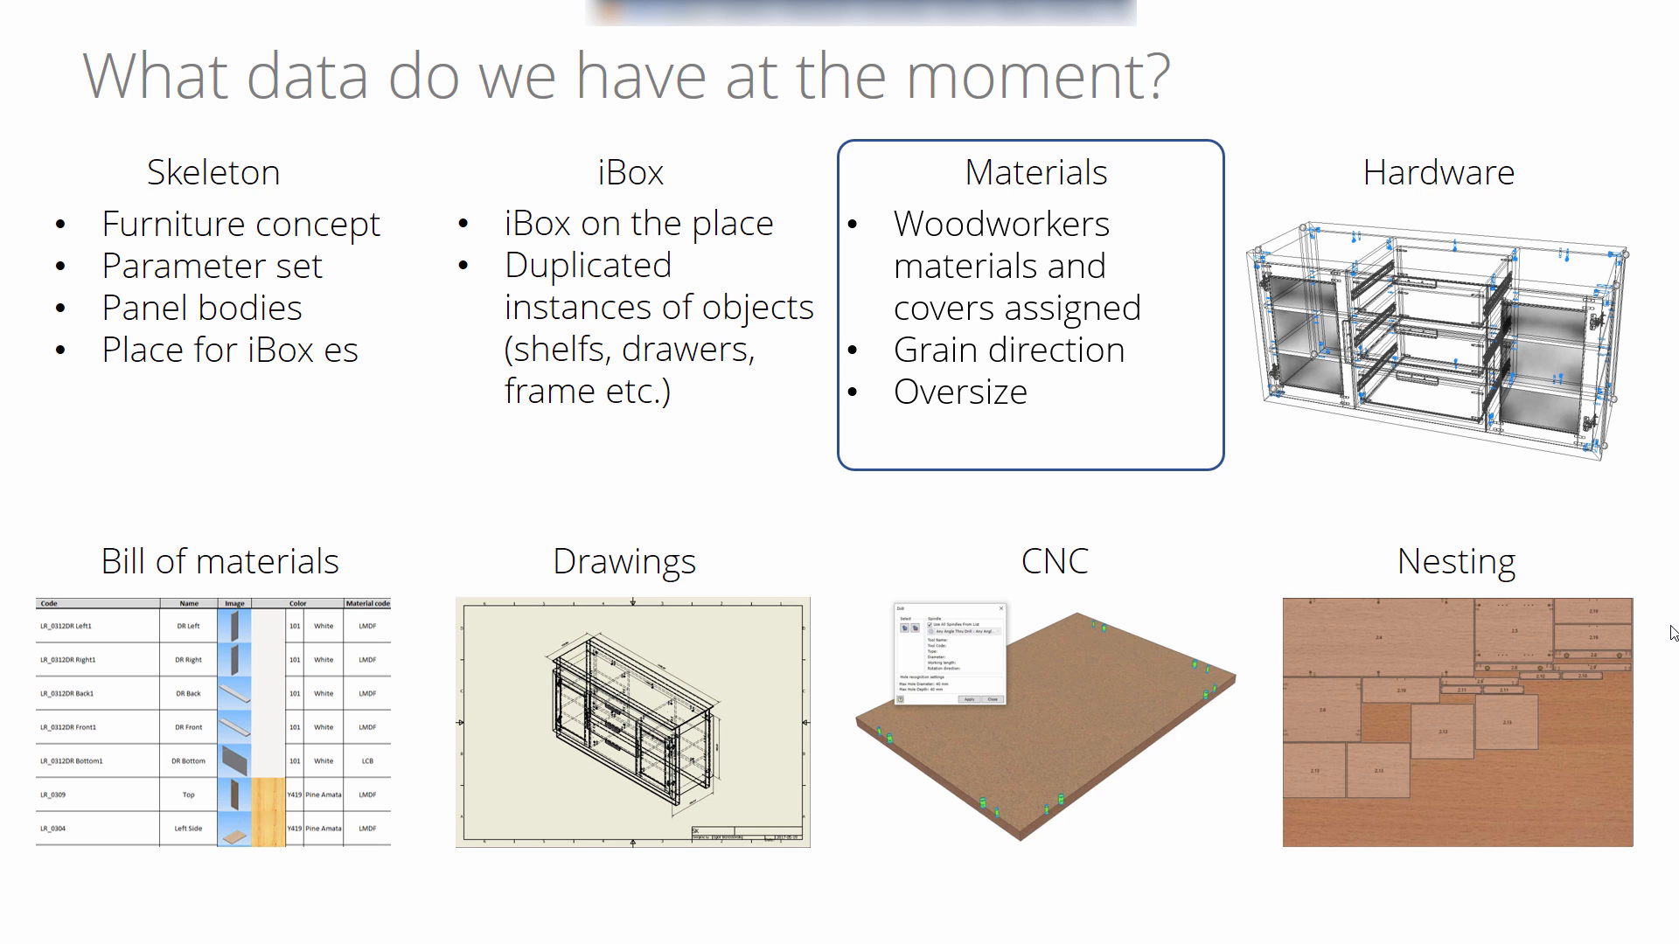
key("Right")
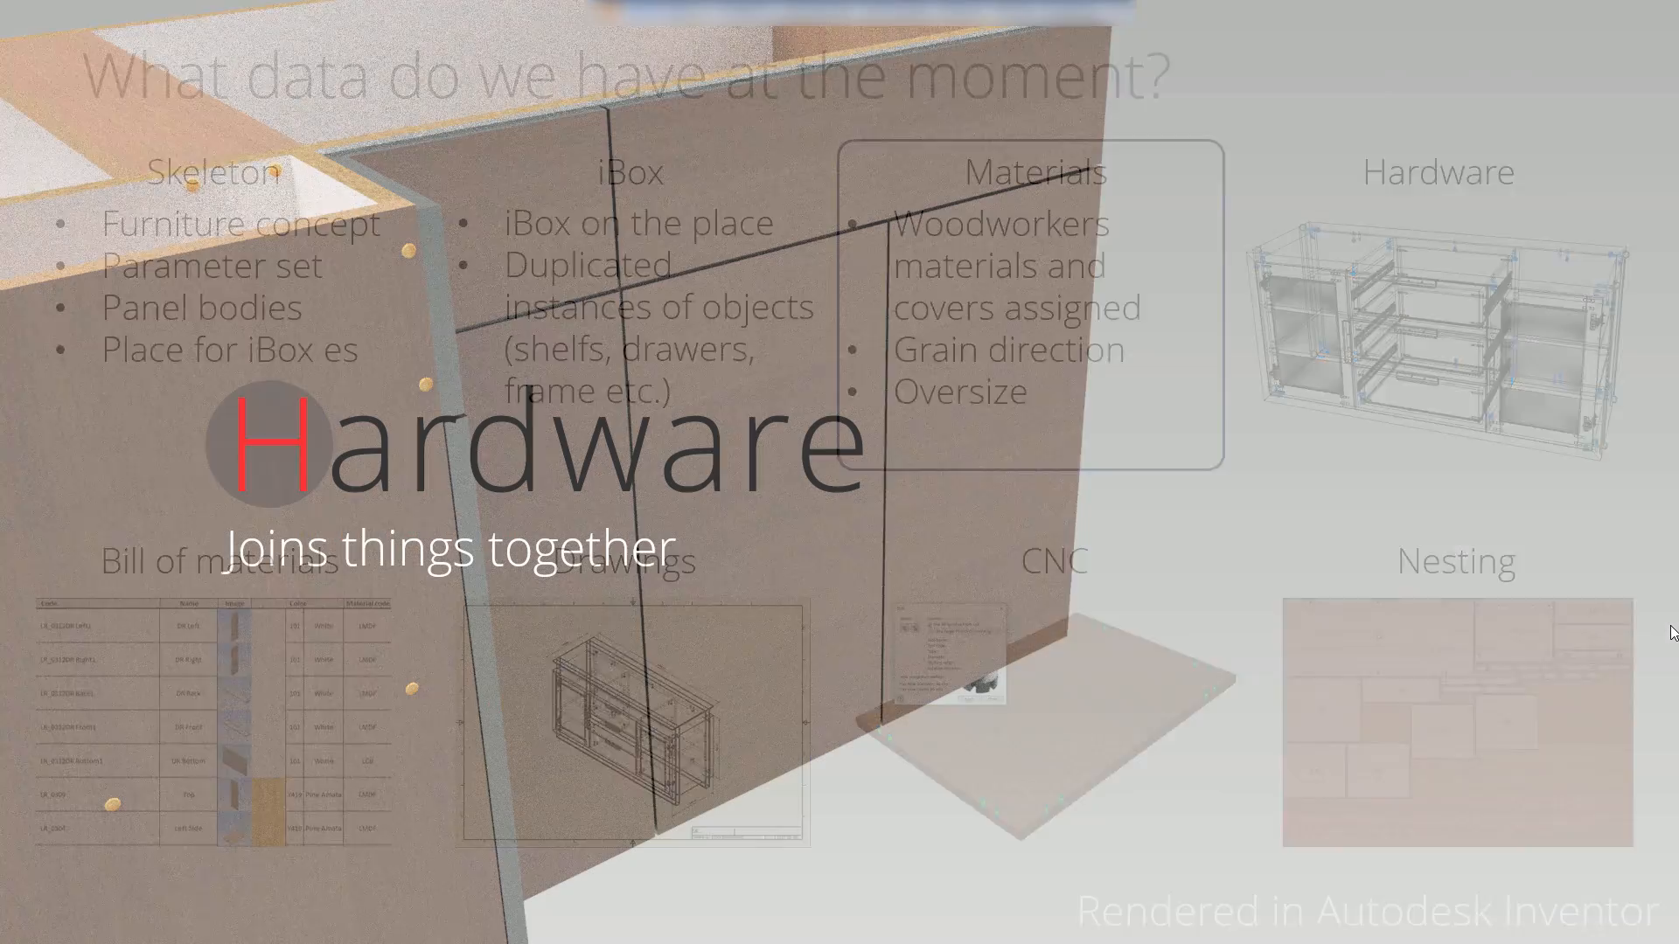
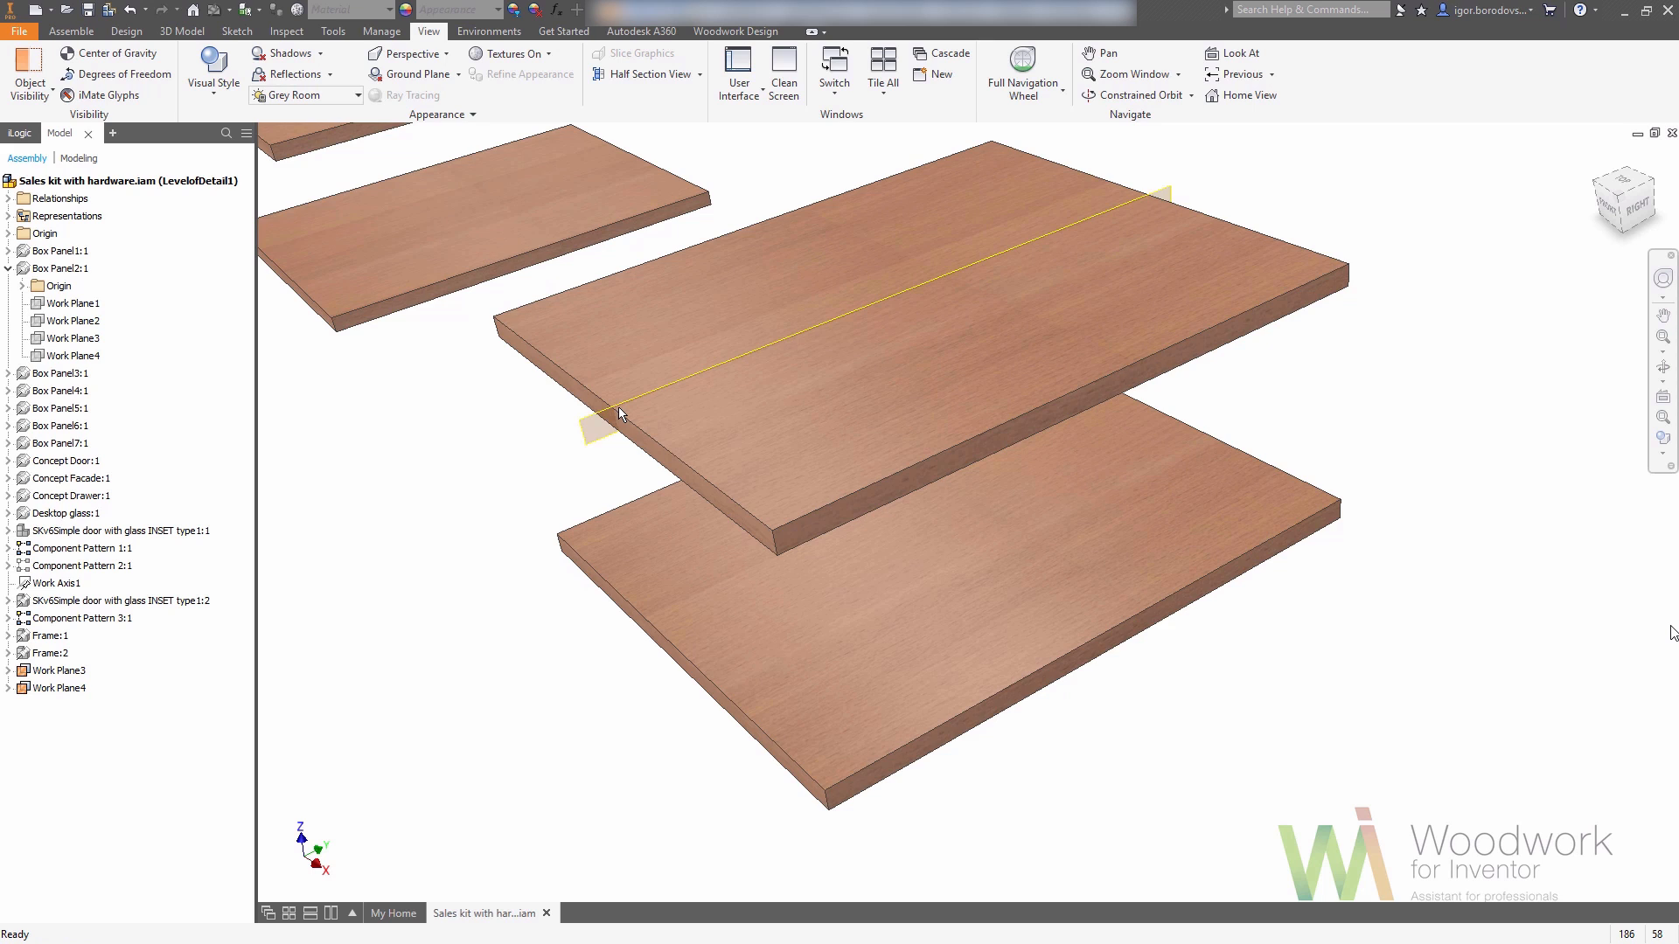
- Undo the isolation of the shelves in the Sales kit with hardware assembly
middle_click(619, 408)
middle_click(619, 408)
right_click(621, 414)
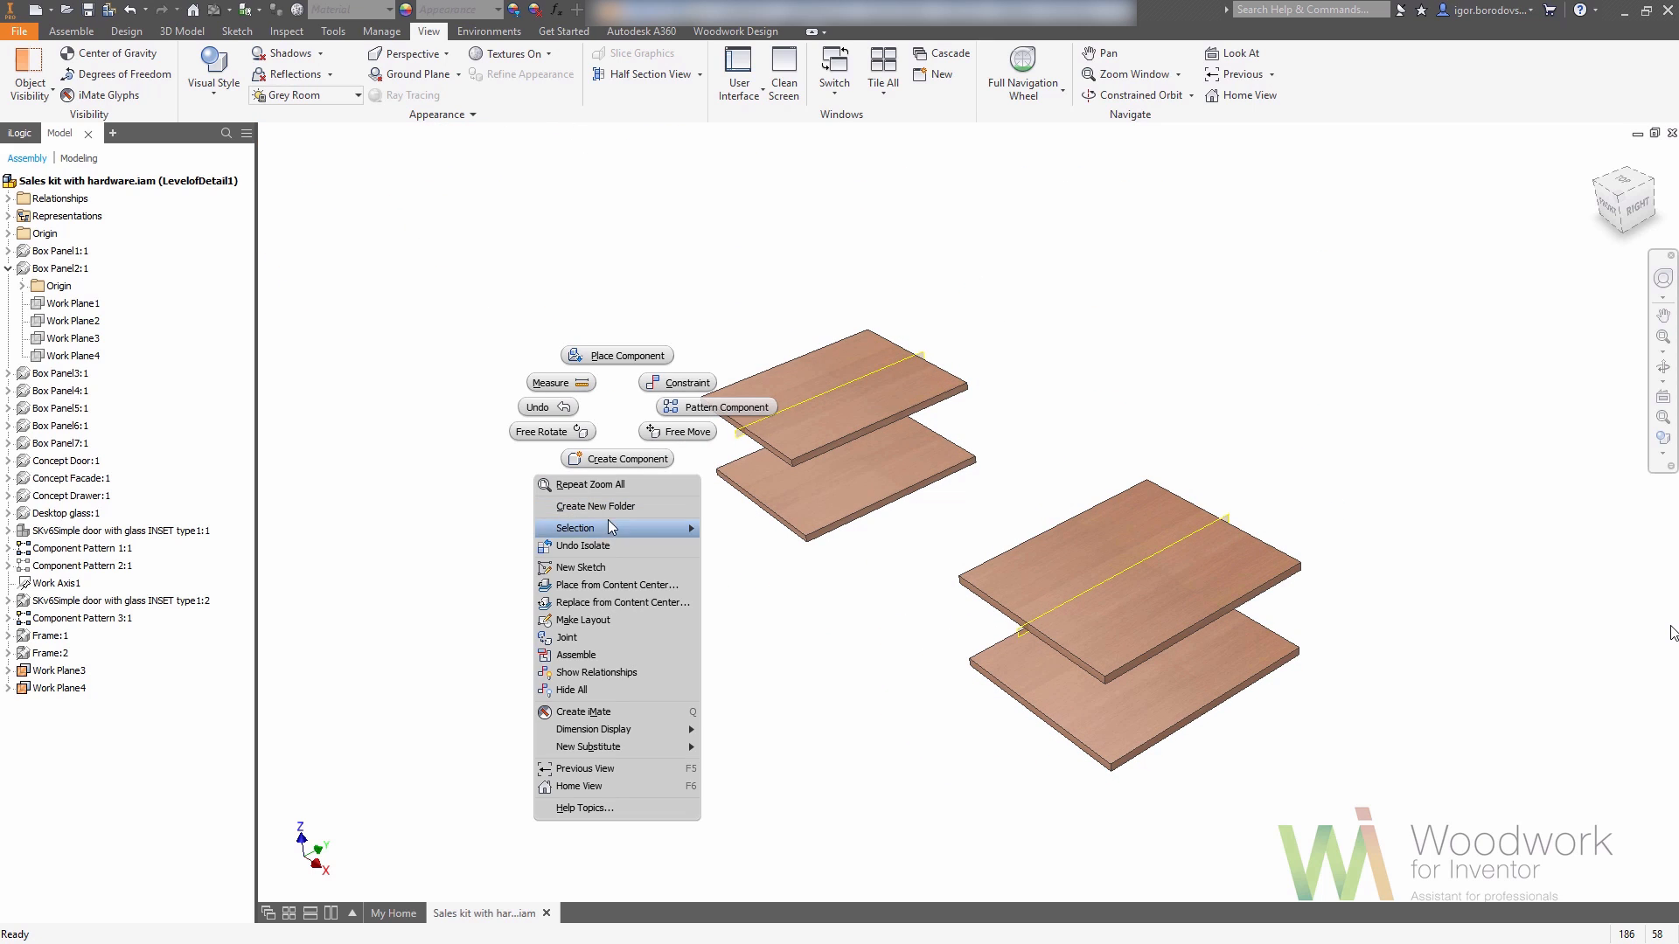
left_click(584, 546)
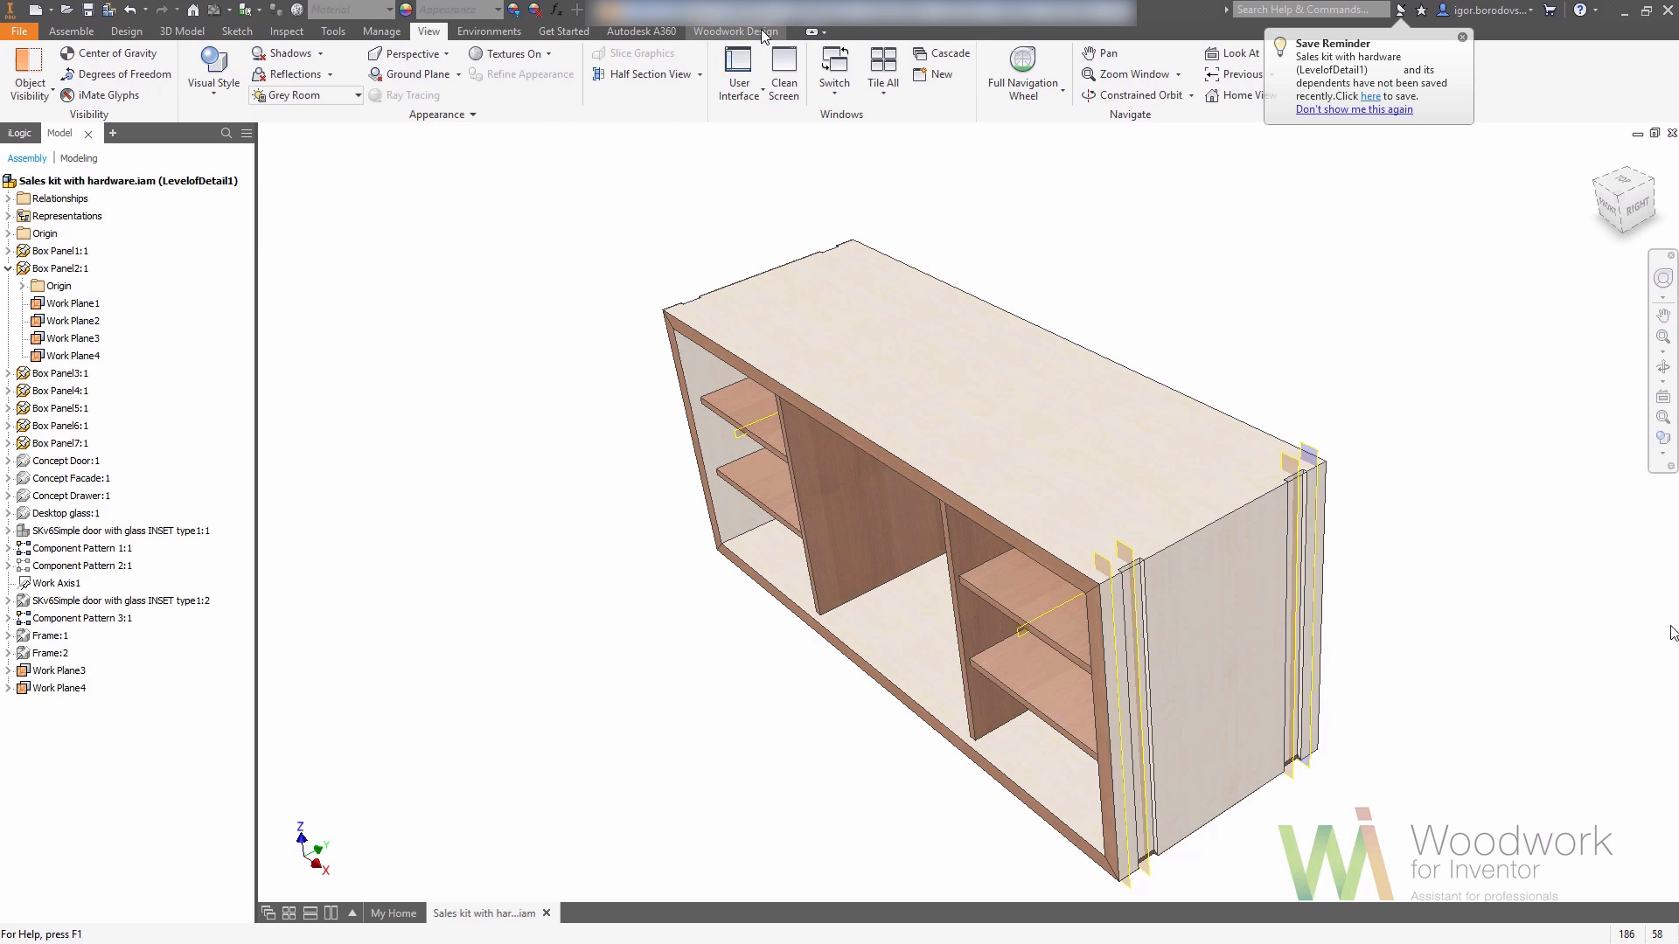
- Load the MINIFIX D15 v2 joint for attaching, with pillar board thickness 18, pin length 34, side Left and cap Include
left_click(752, 31)
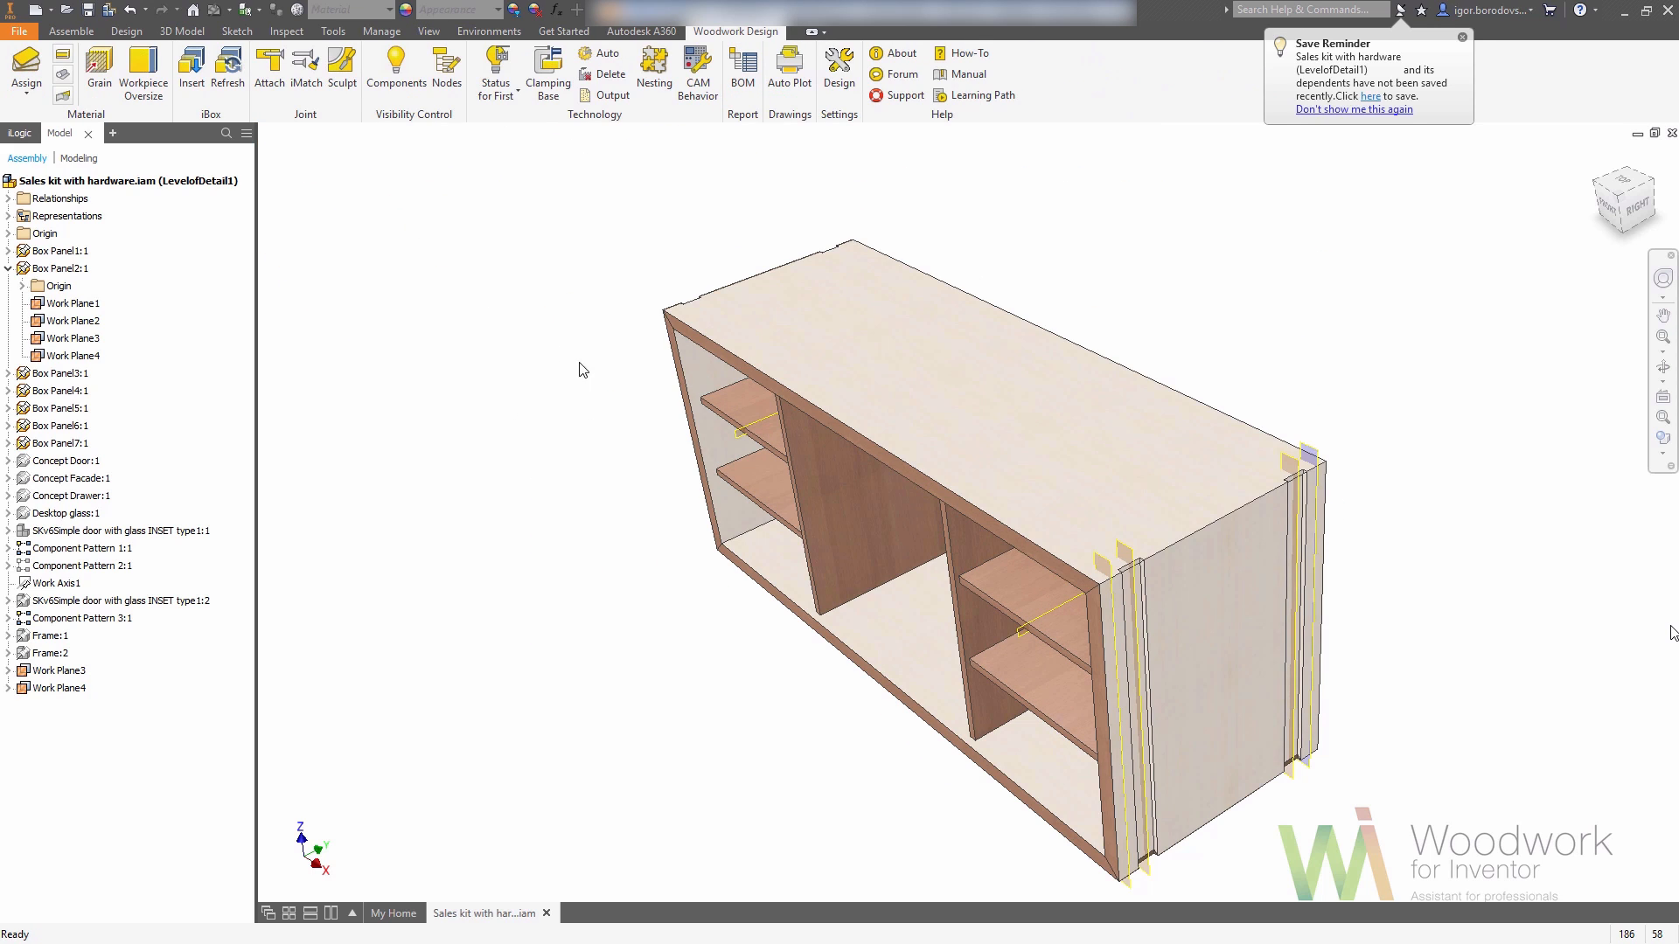
left_click(270, 96)
left_click(378, 259)
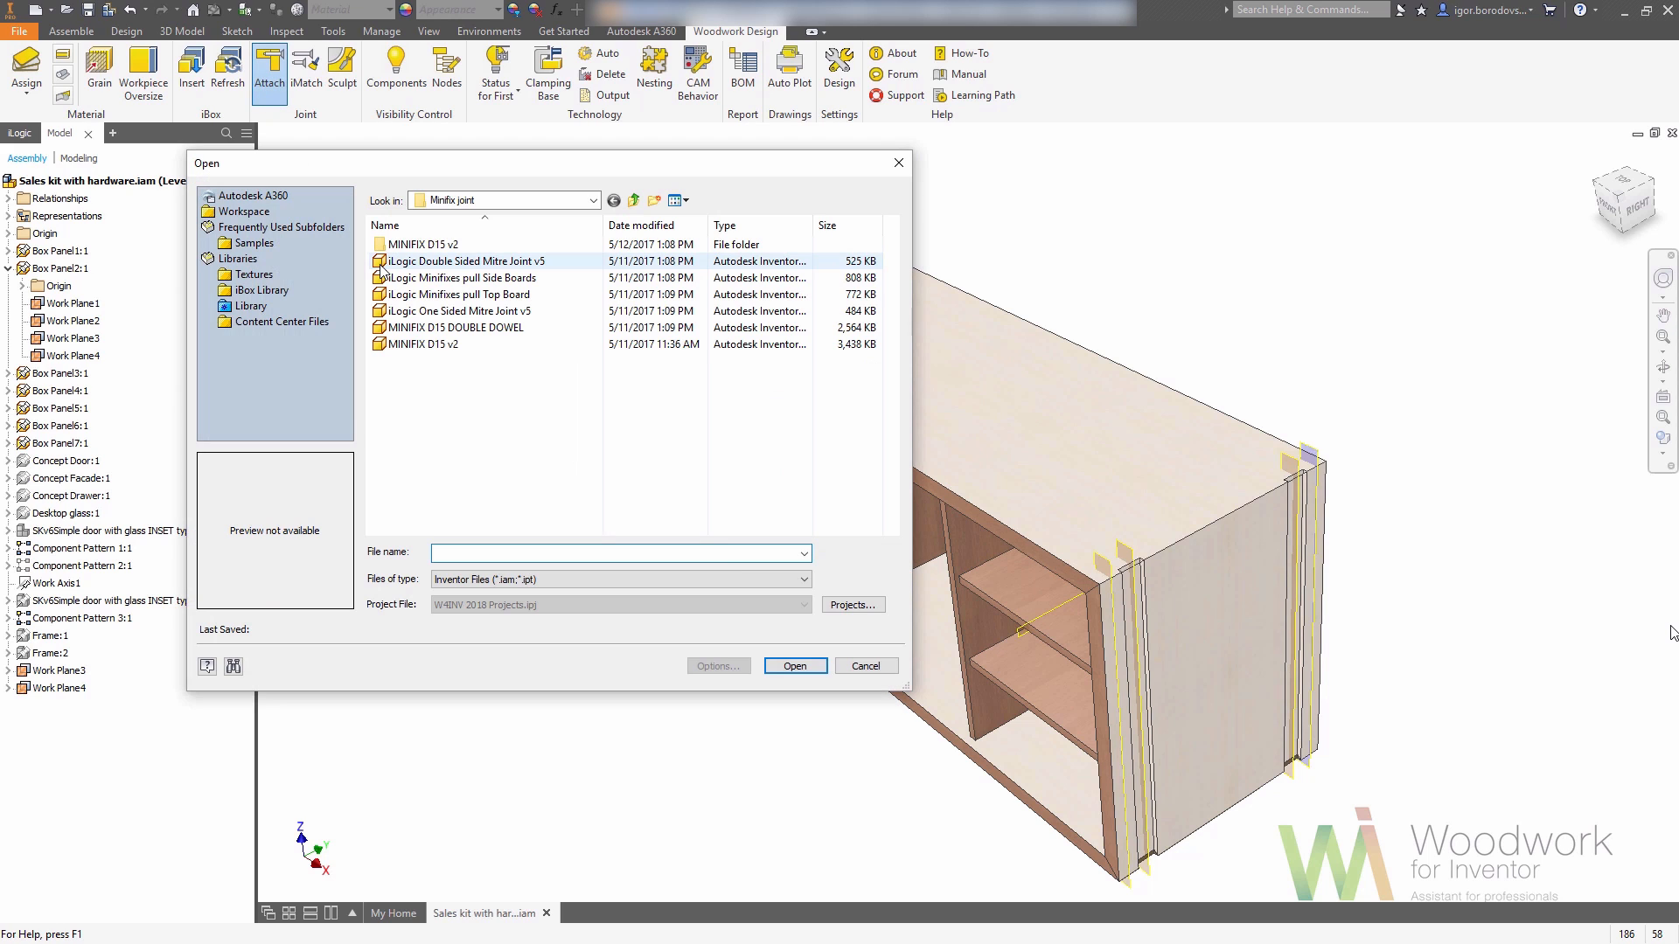
left_click(455, 344)
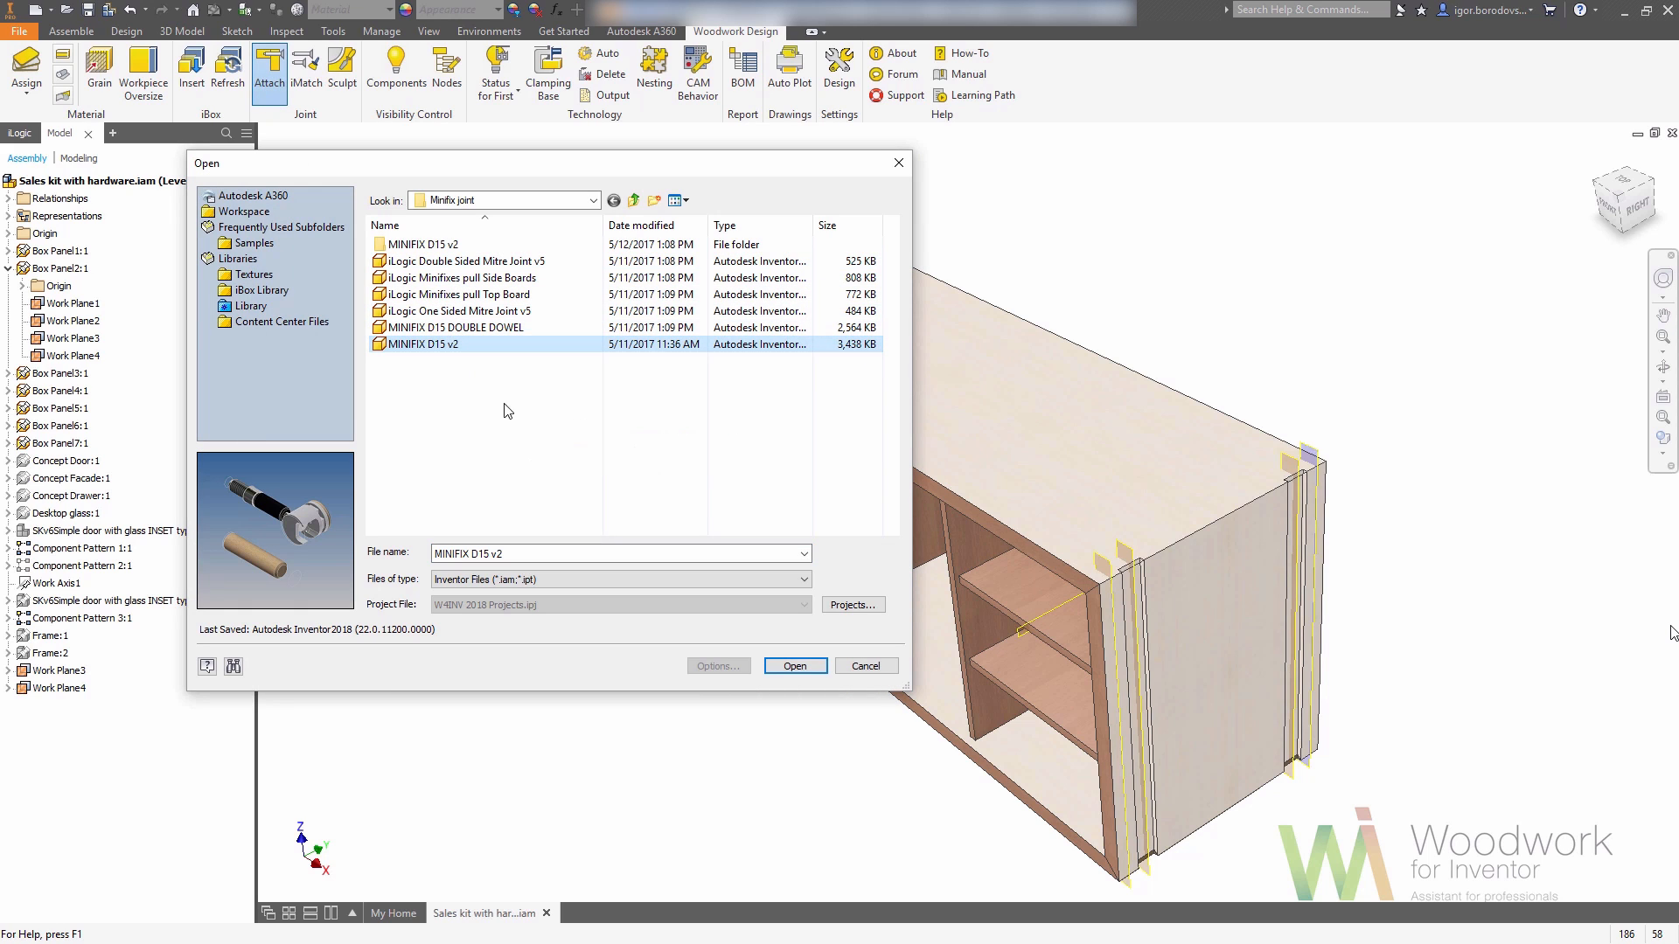
left_click(796, 666)
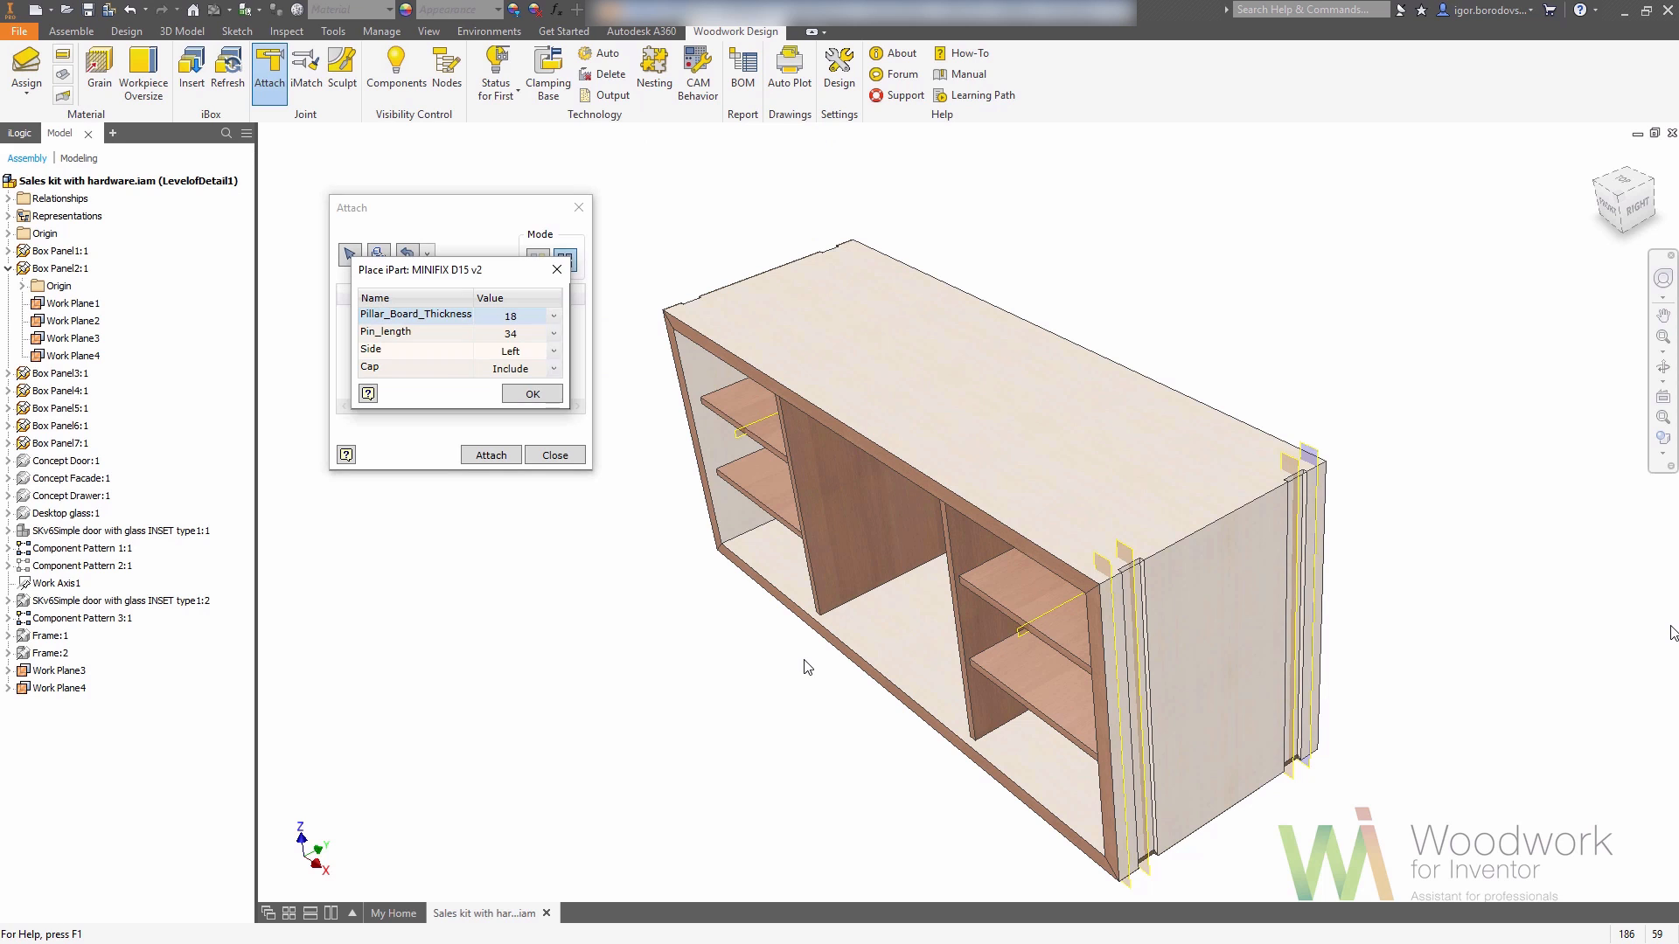
left_click(532, 394)
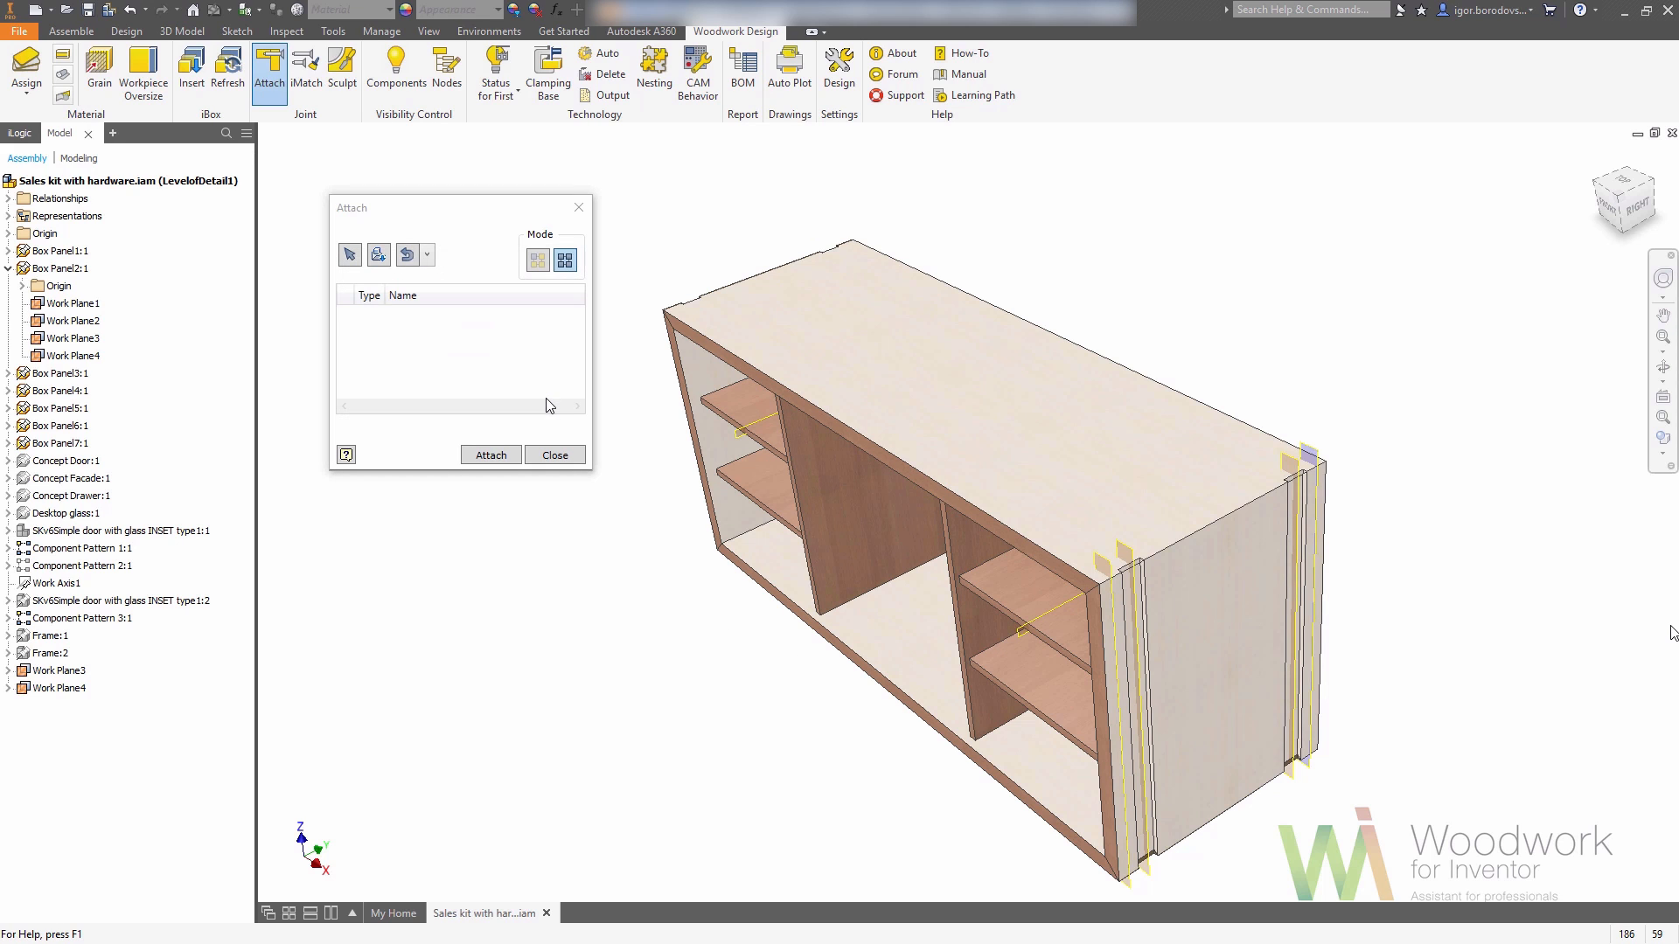
- Assign the inner faces of the bottom and top panels as Nestled Board Plane and the shelf-side faces of both partitions as Pillar Board Side Plane
left_click(921, 651)
middle_click_drag(920, 651, 989, 738, "shift")
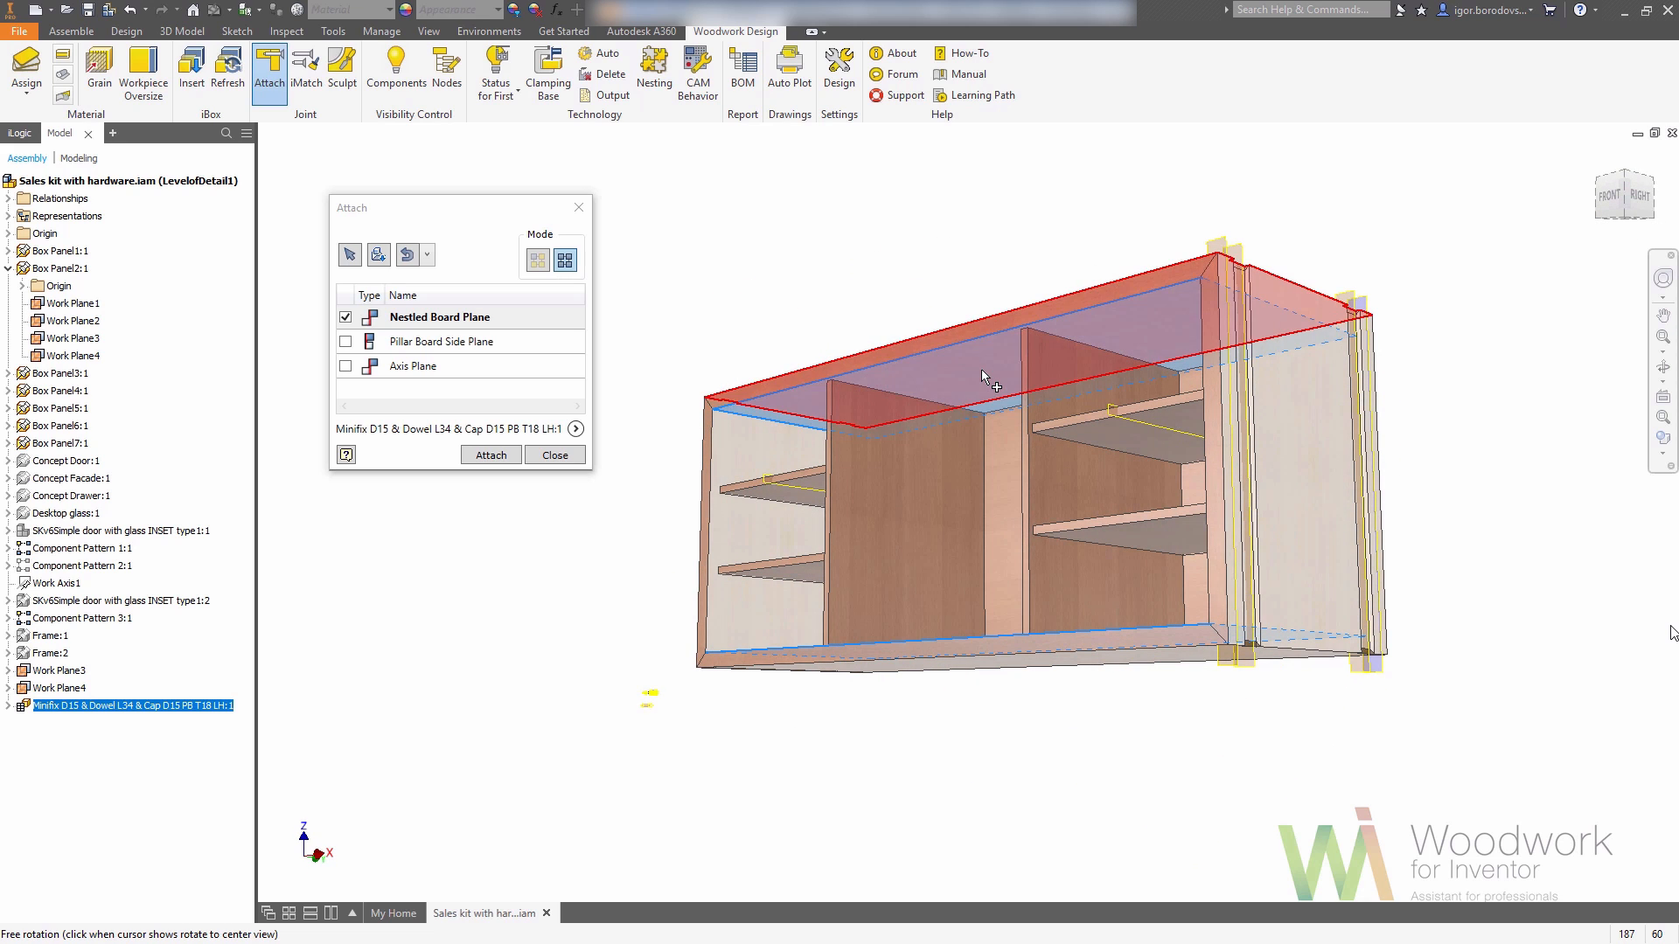
left_click(531, 342)
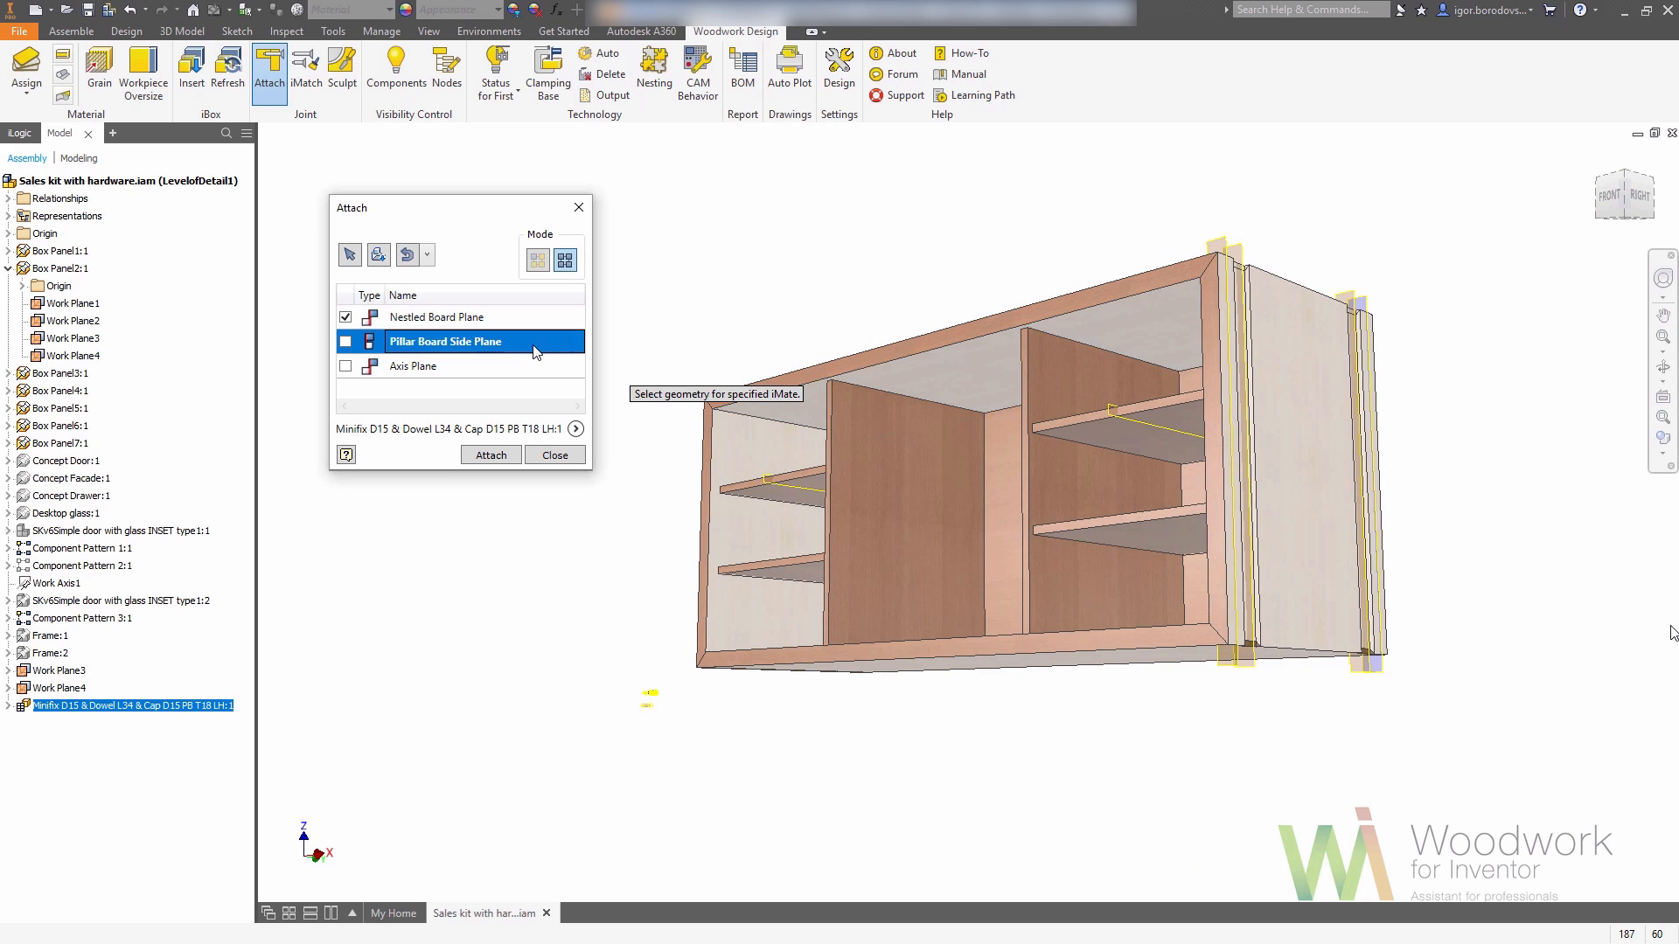
left_click(1044, 392)
middle_click_drag(1066, 385, 874, 514, "shift")
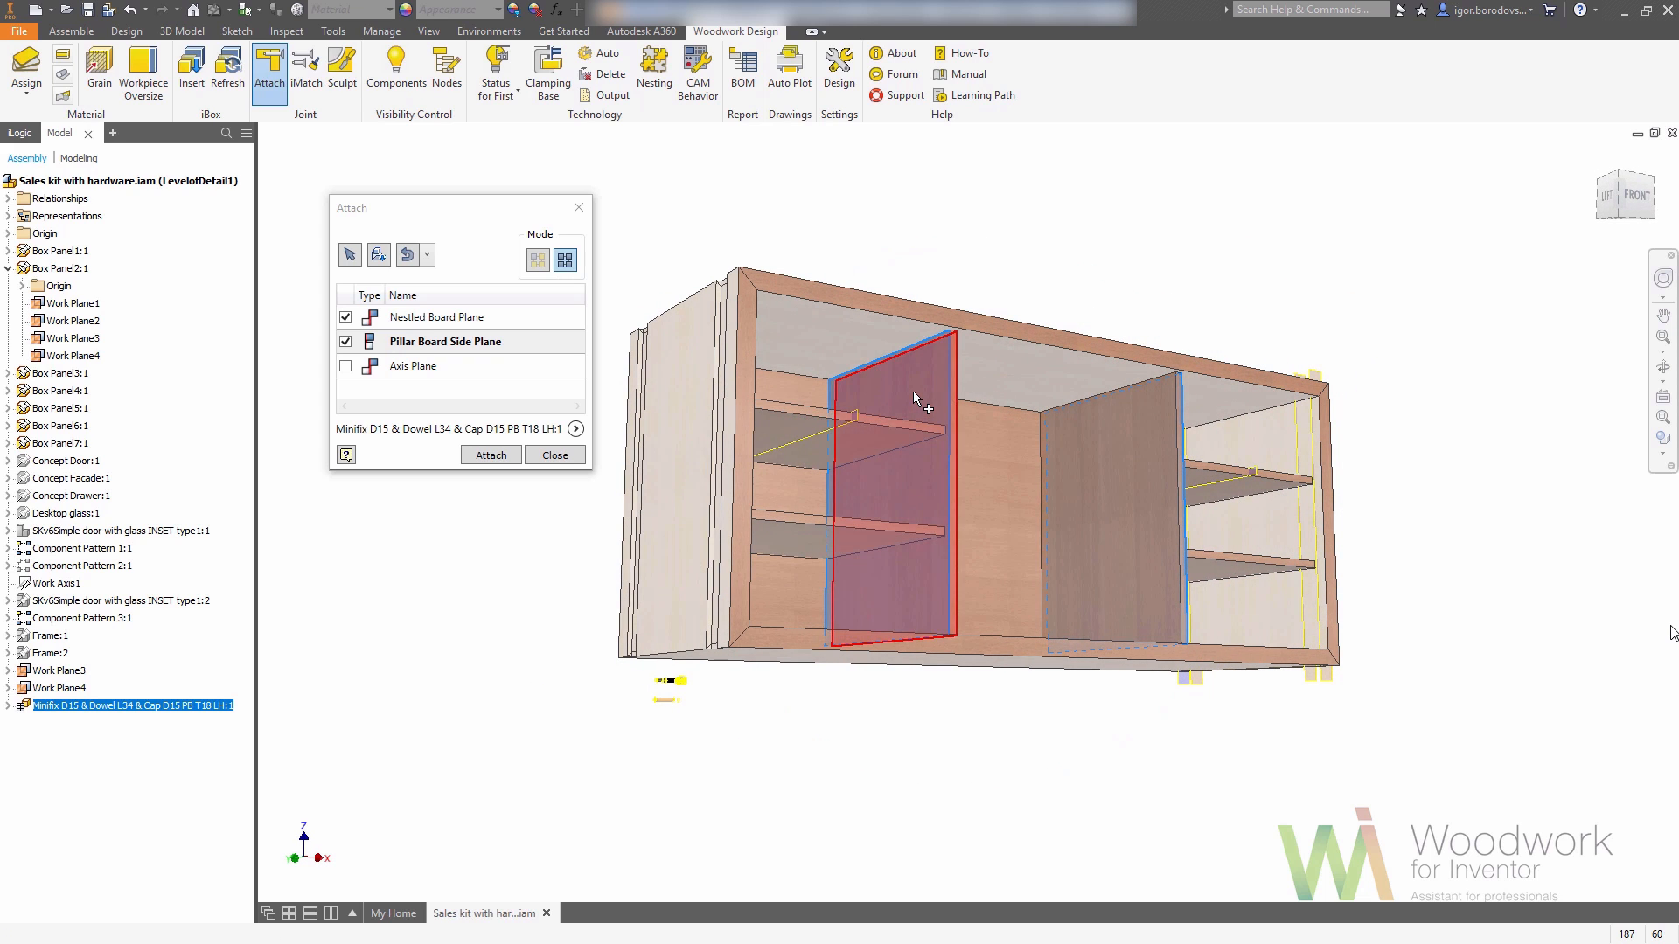
- Assign Work Plane2 and Work Plane3 of Box Panel2 as the Axis Plane and attach the Minifix joints
left_click(538, 374)
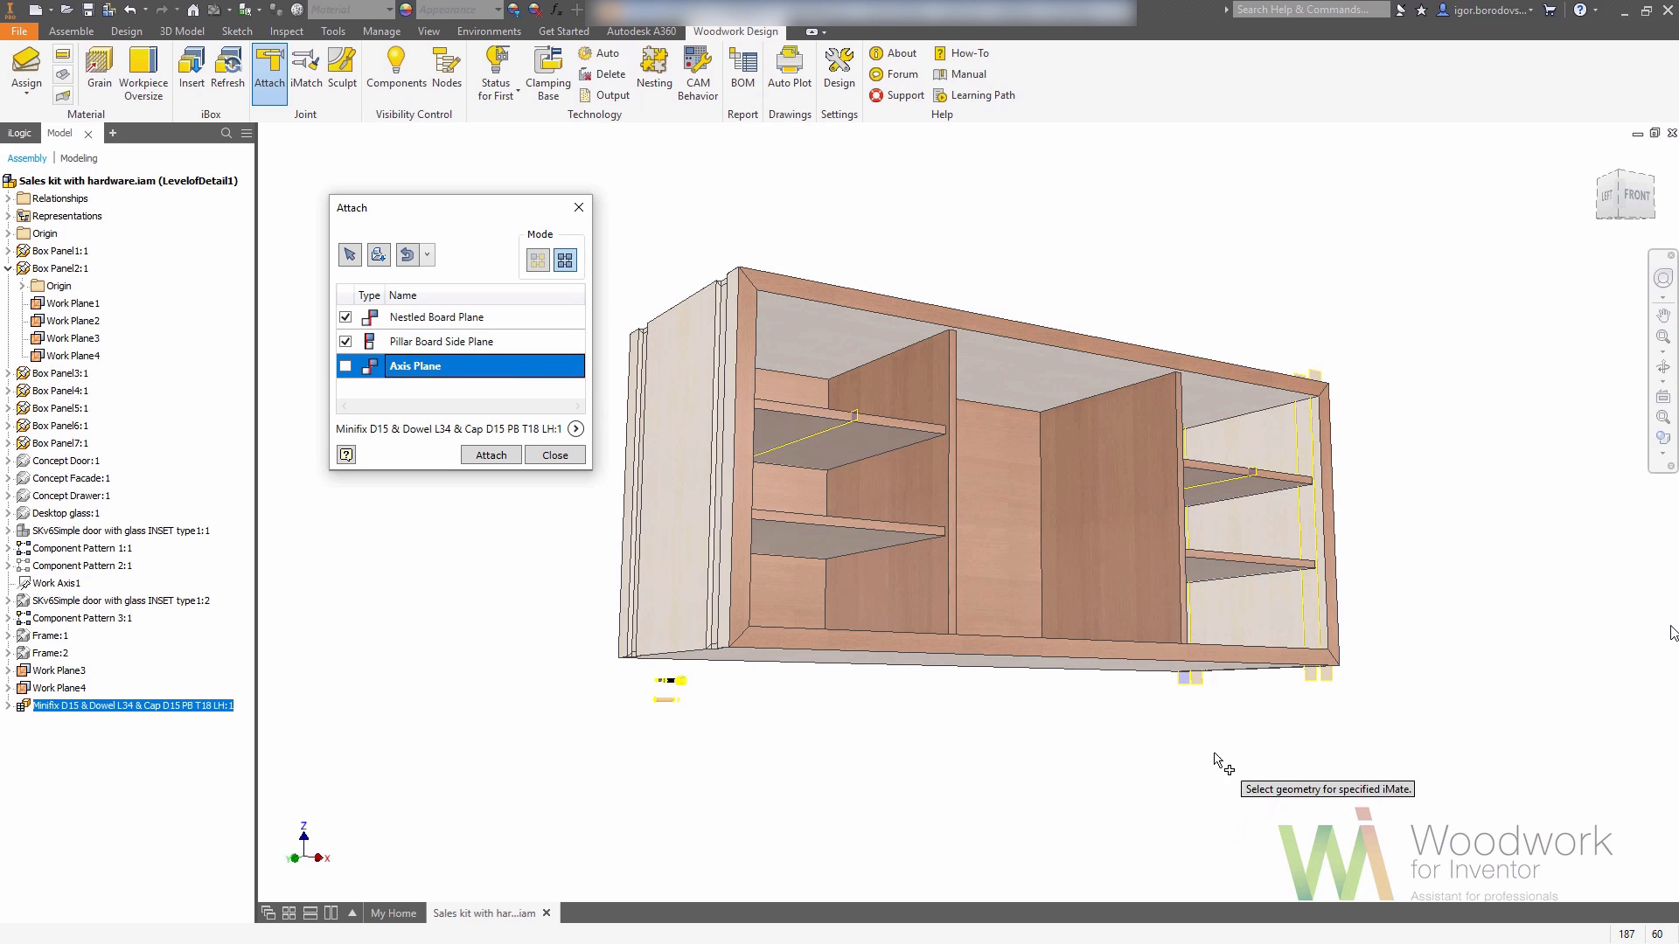
left_click(1297, 694)
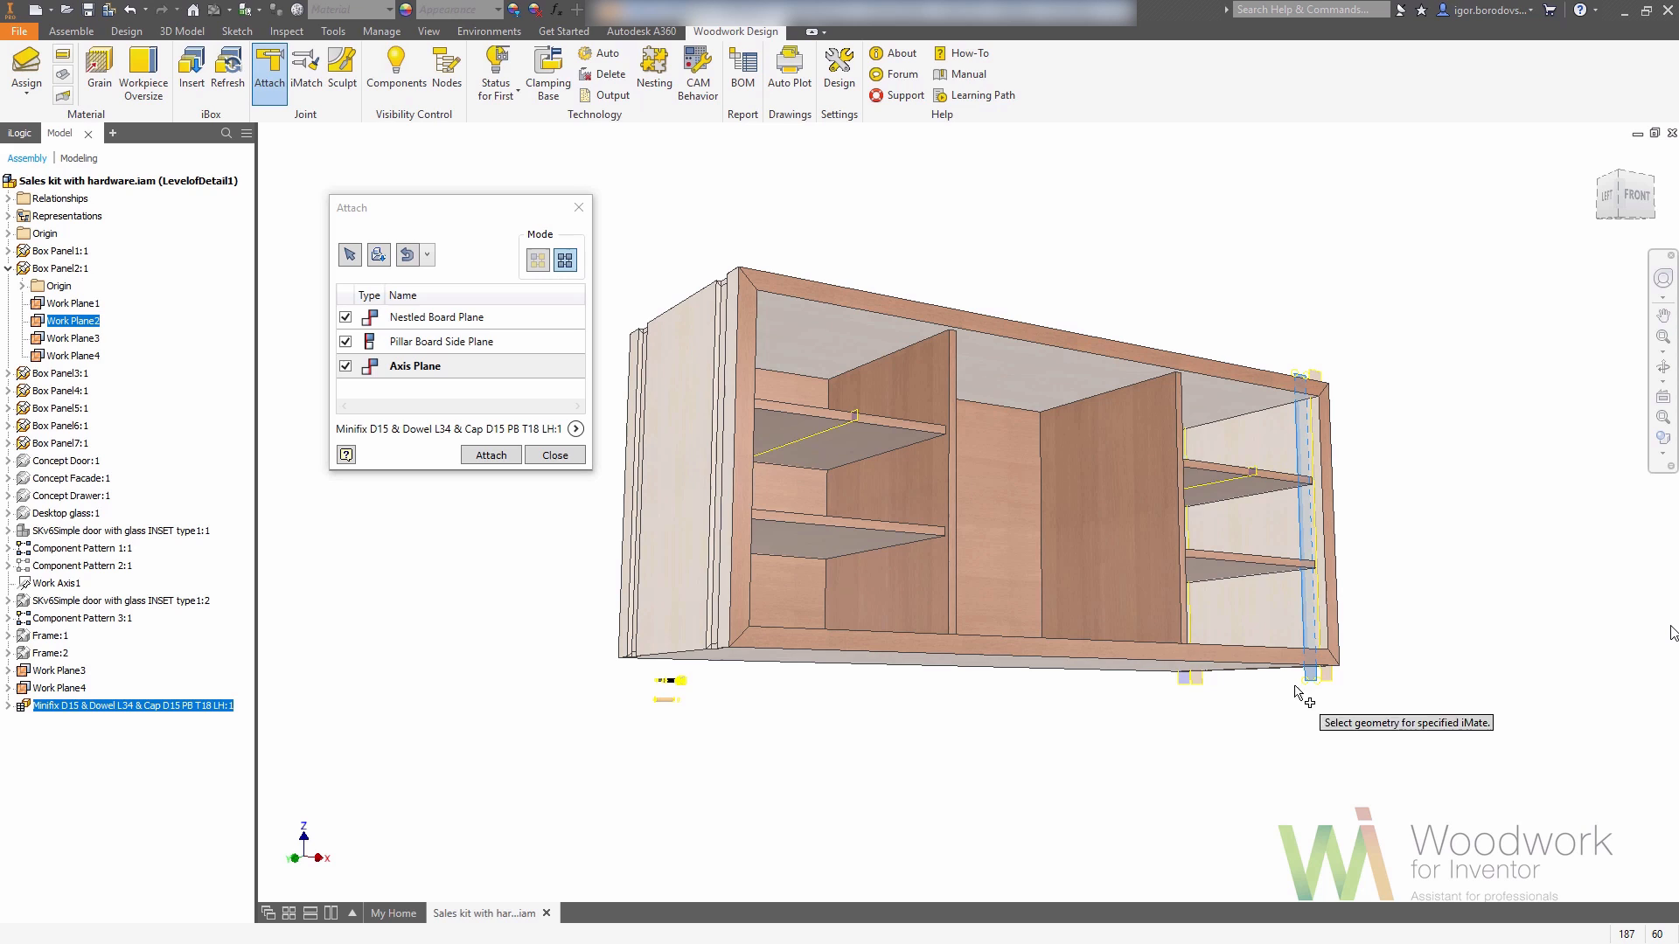
left_click(1191, 686)
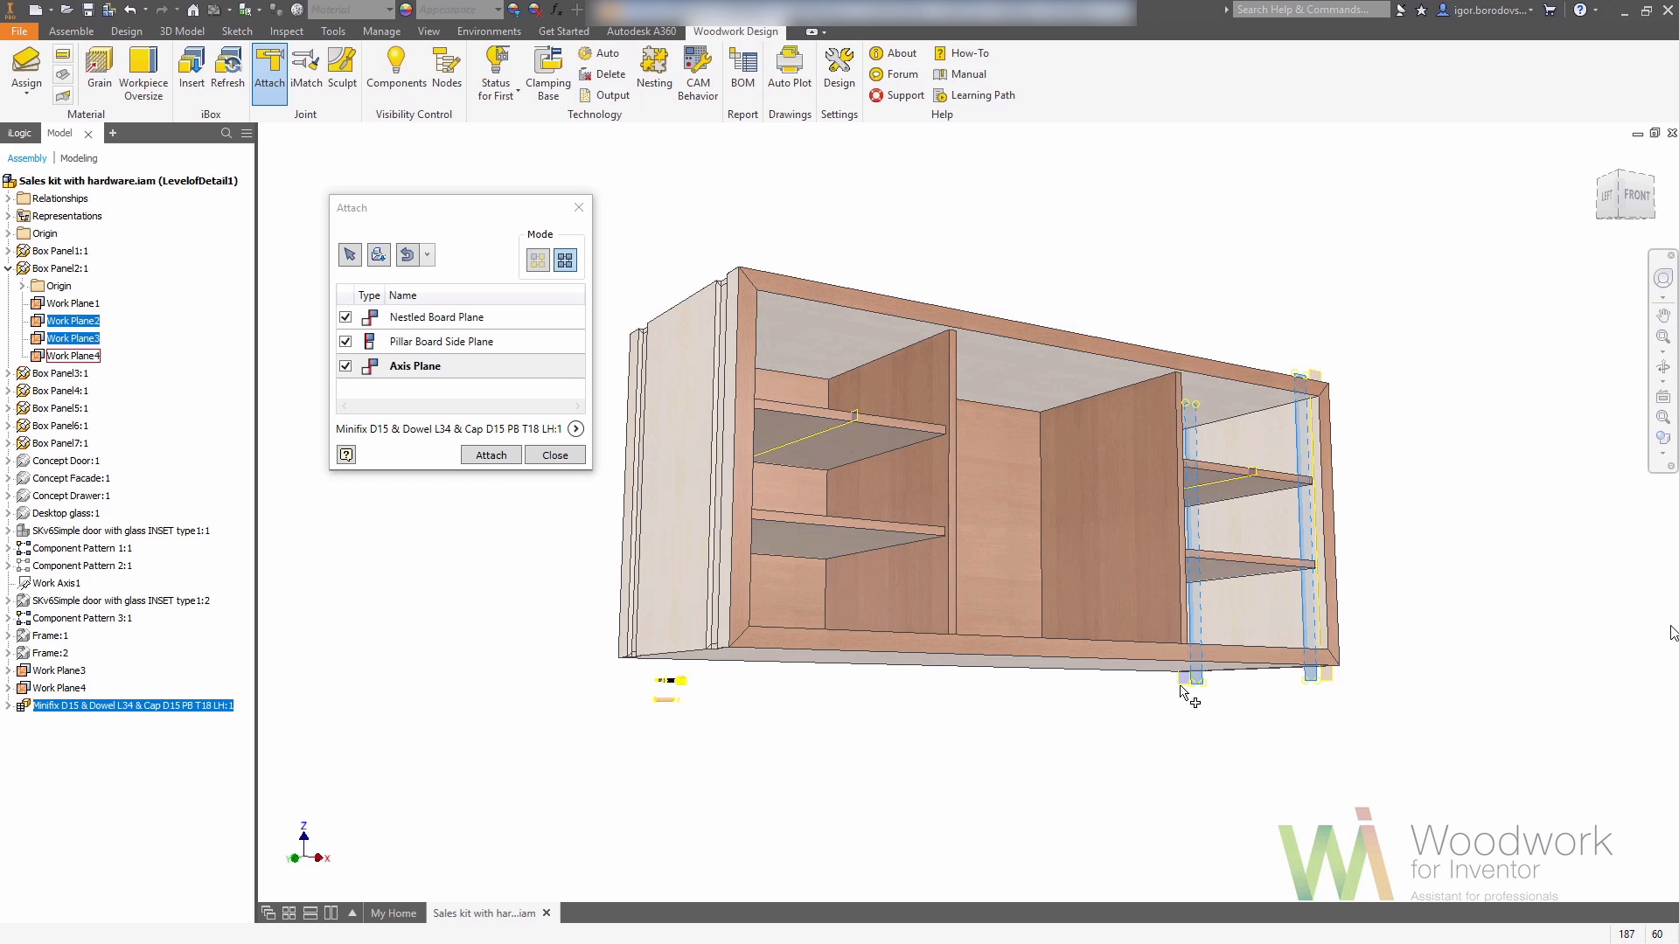
left_click(497, 460)
- Begin the next Minifix joint set with the underside of the top panel as its Nestled Board Plane
left_click(412, 267)
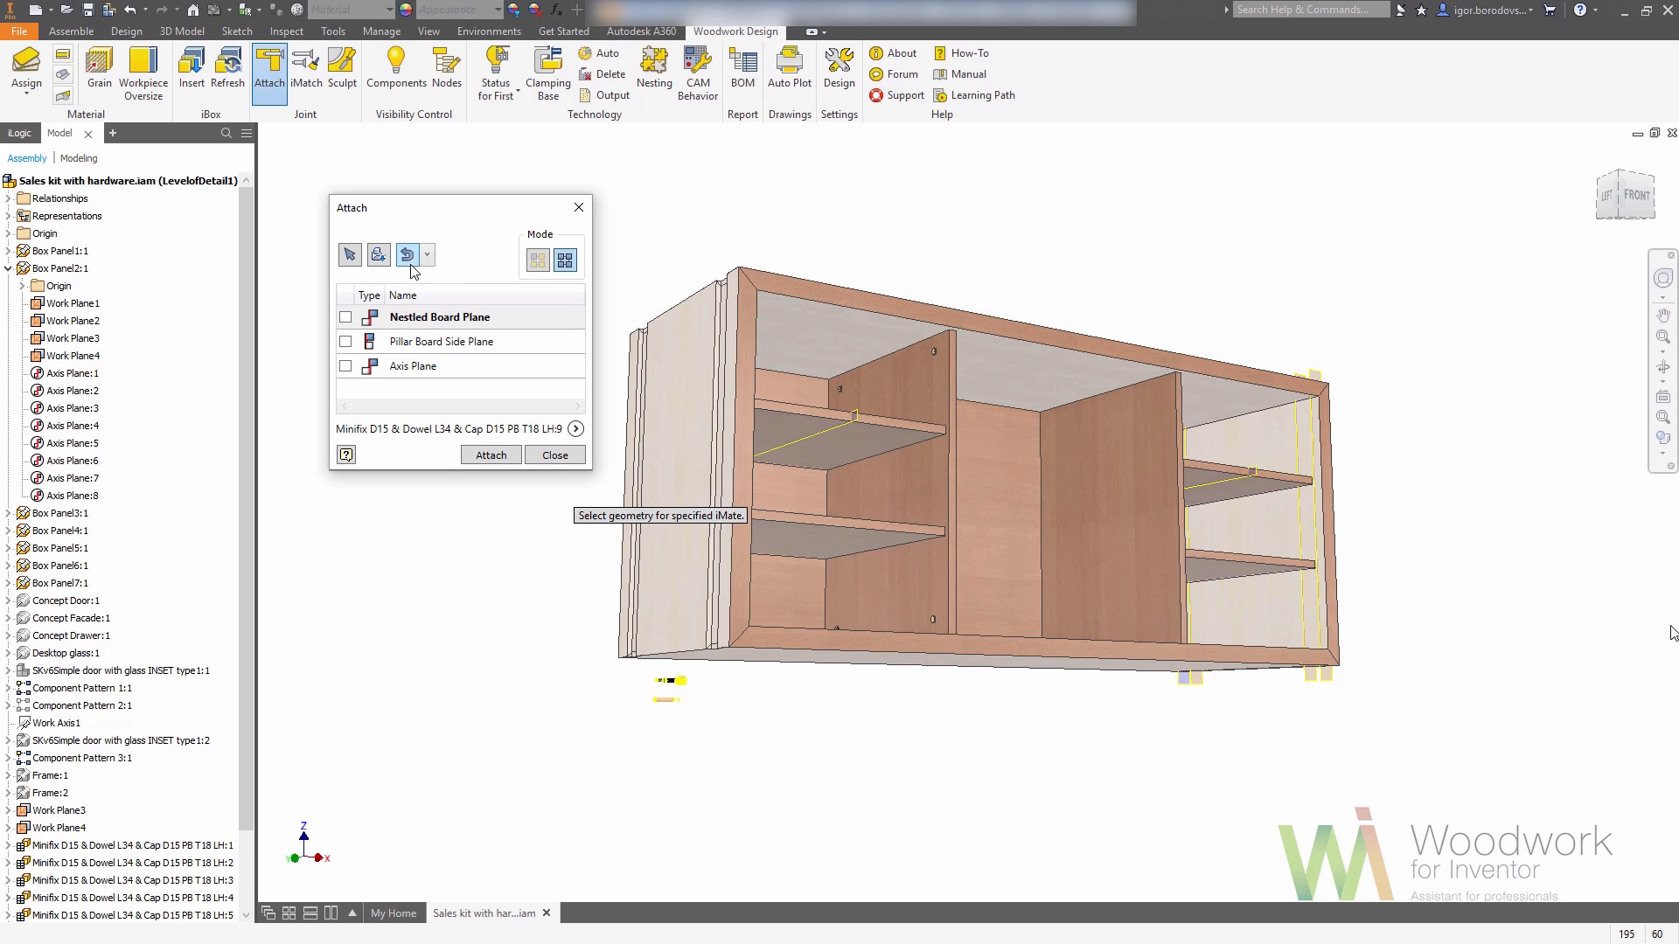
left_click(988, 360)
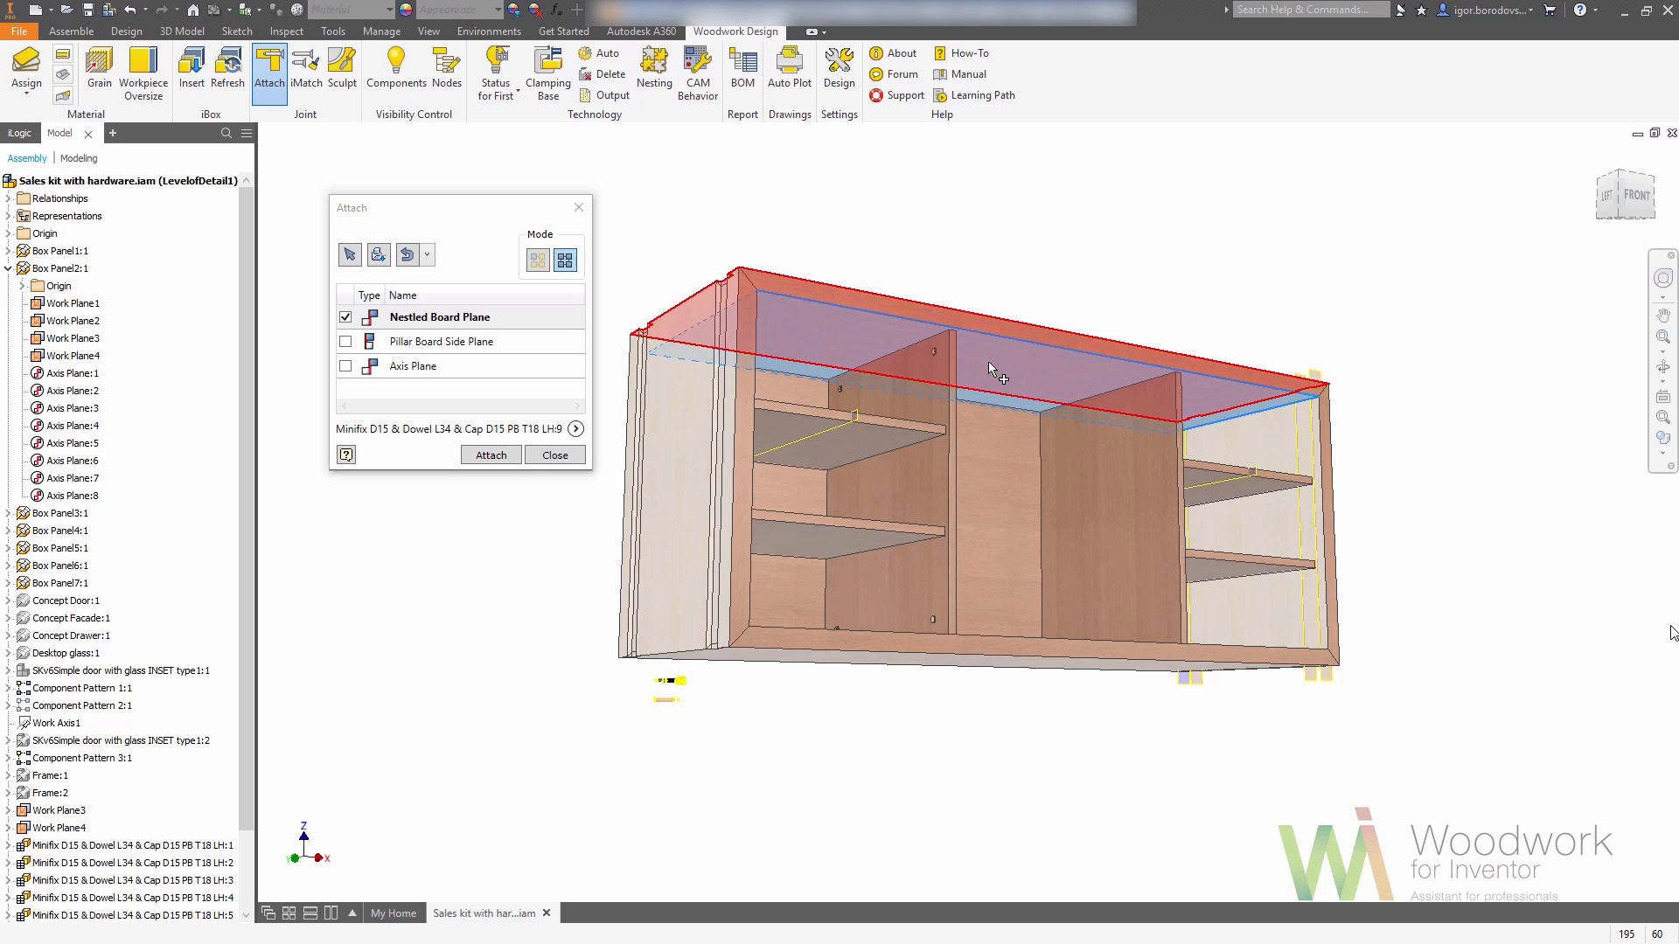
- Add the bottom panel's inner face as a Nestled Board Plane and assign the back panel's front face as the Pillar Board Side Plane
key("F4")
left_click_drag(989, 209, 983, 273)
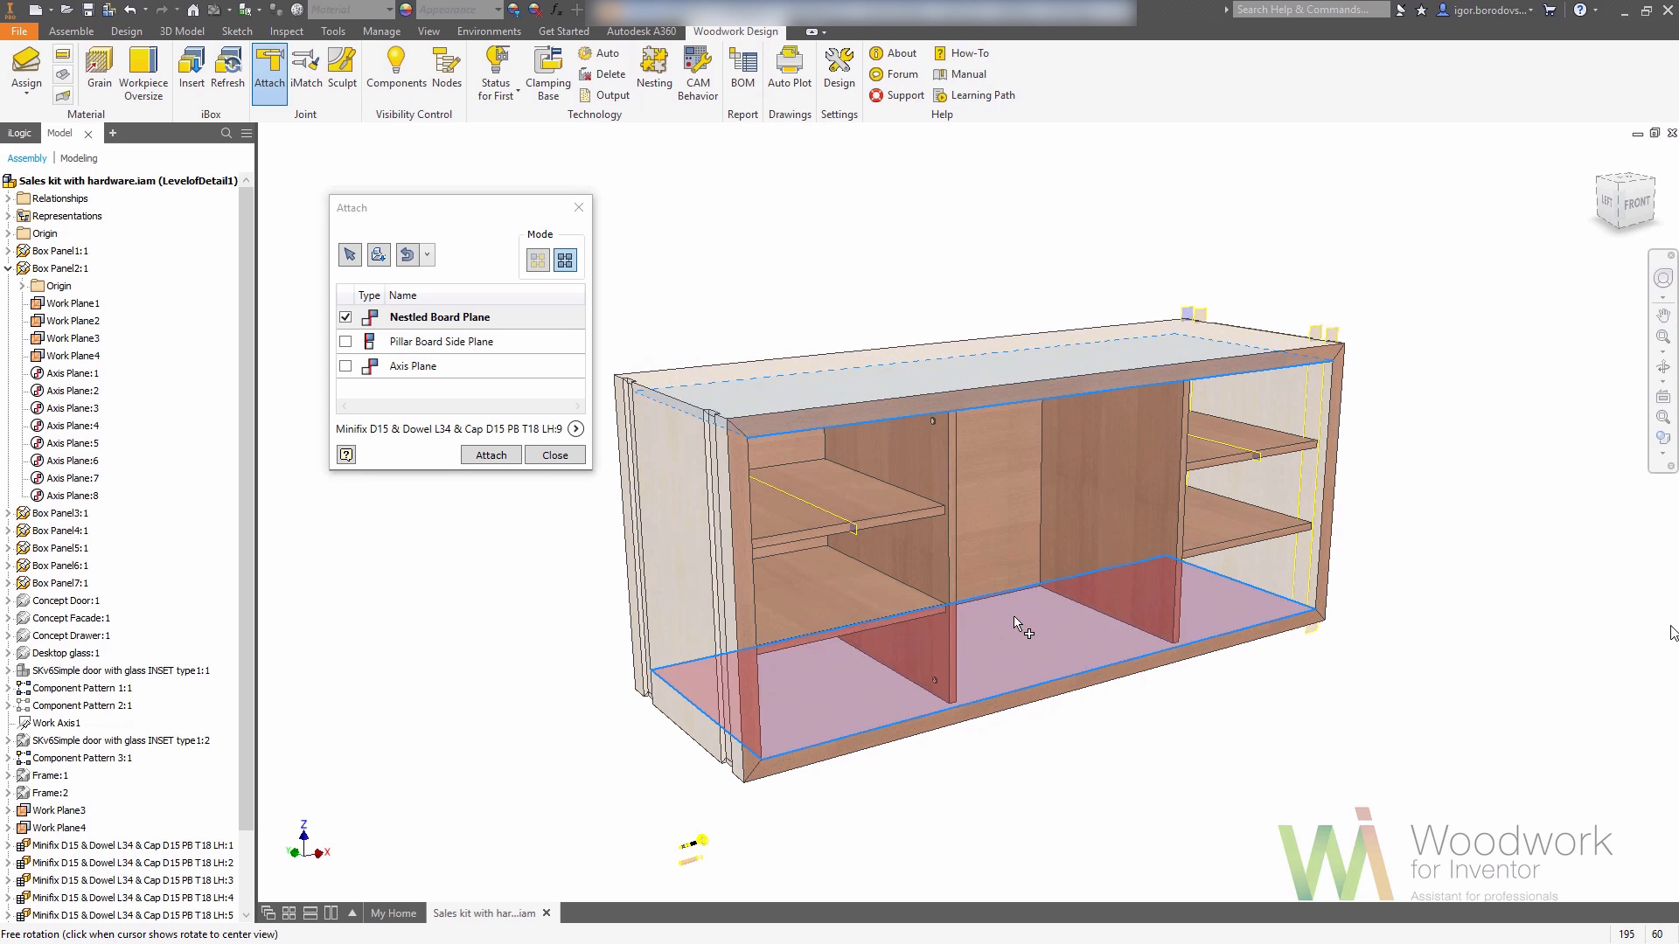
left_click(1010, 612)
left_click(546, 343)
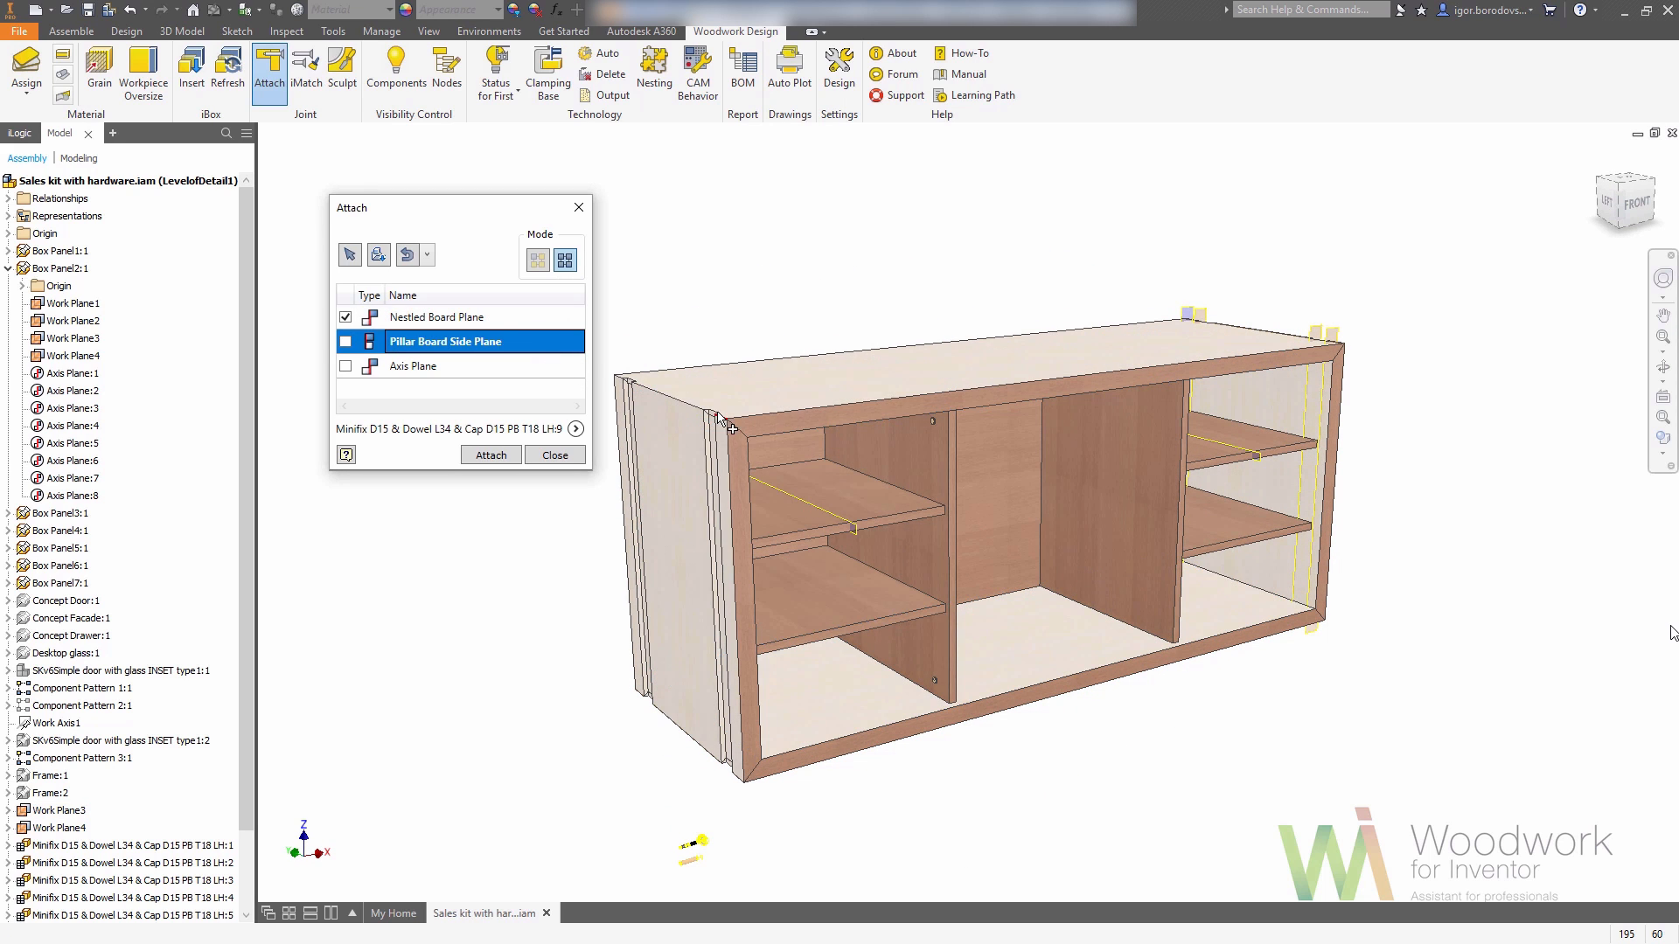
left_click(969, 482)
left_click(548, 367)
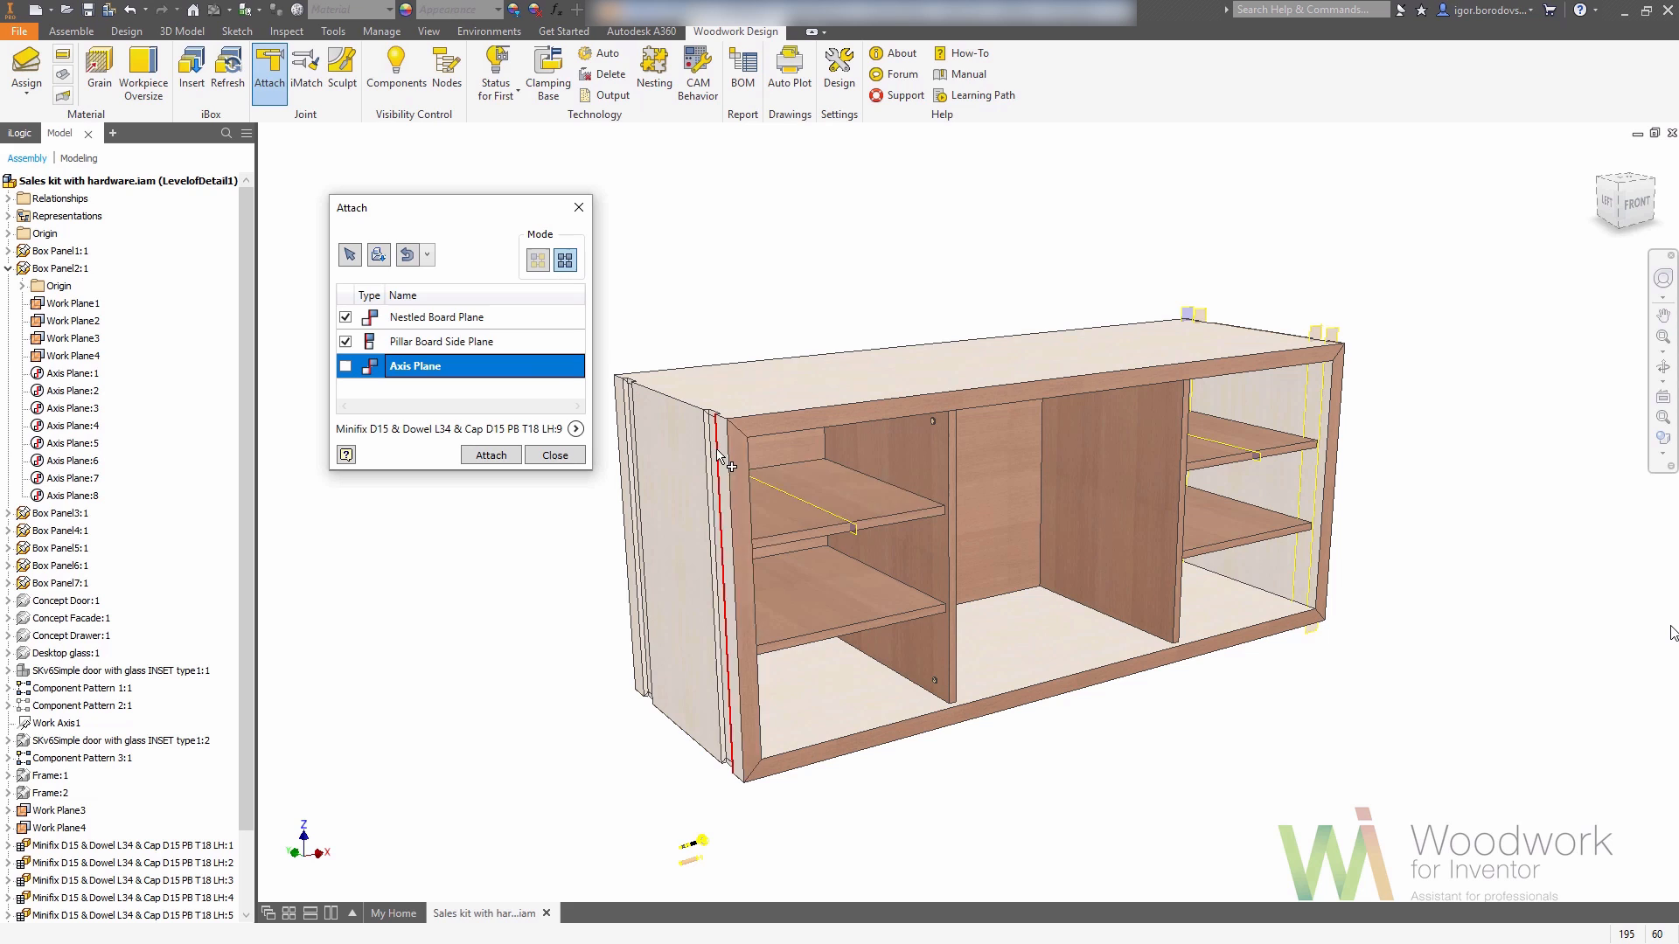
- Assign Work Plane3, Work Plane4 and the assembly's YZ Plane as axis planes, and attach the Minifix fittings
left_click(818, 513)
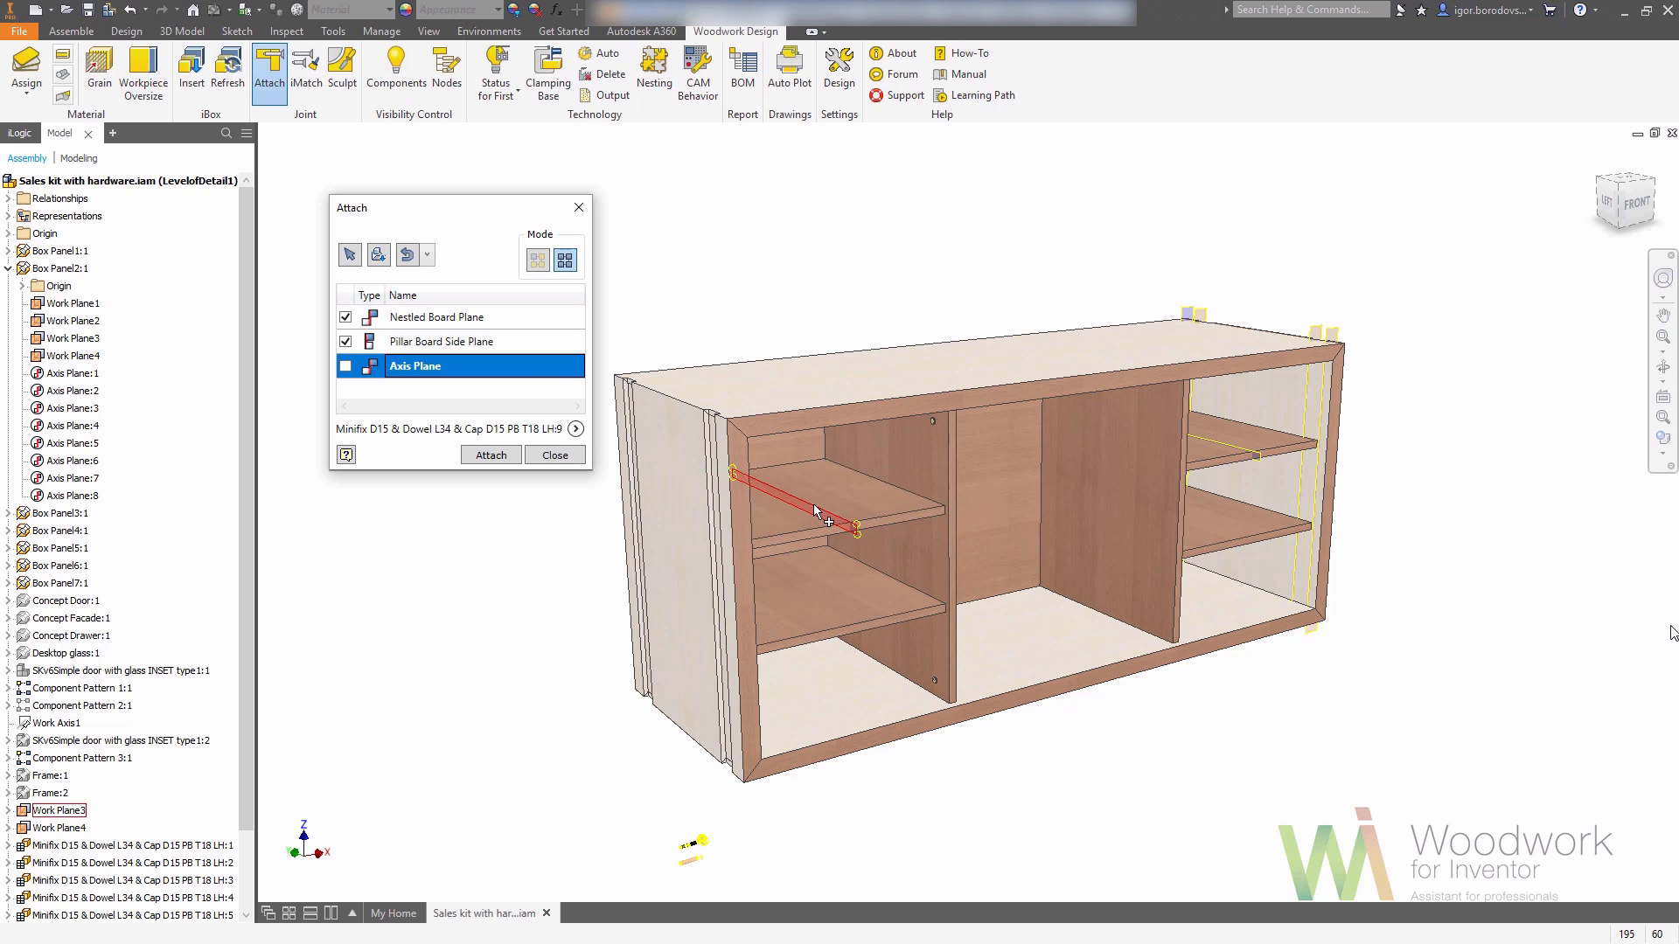
left_click(1205, 439)
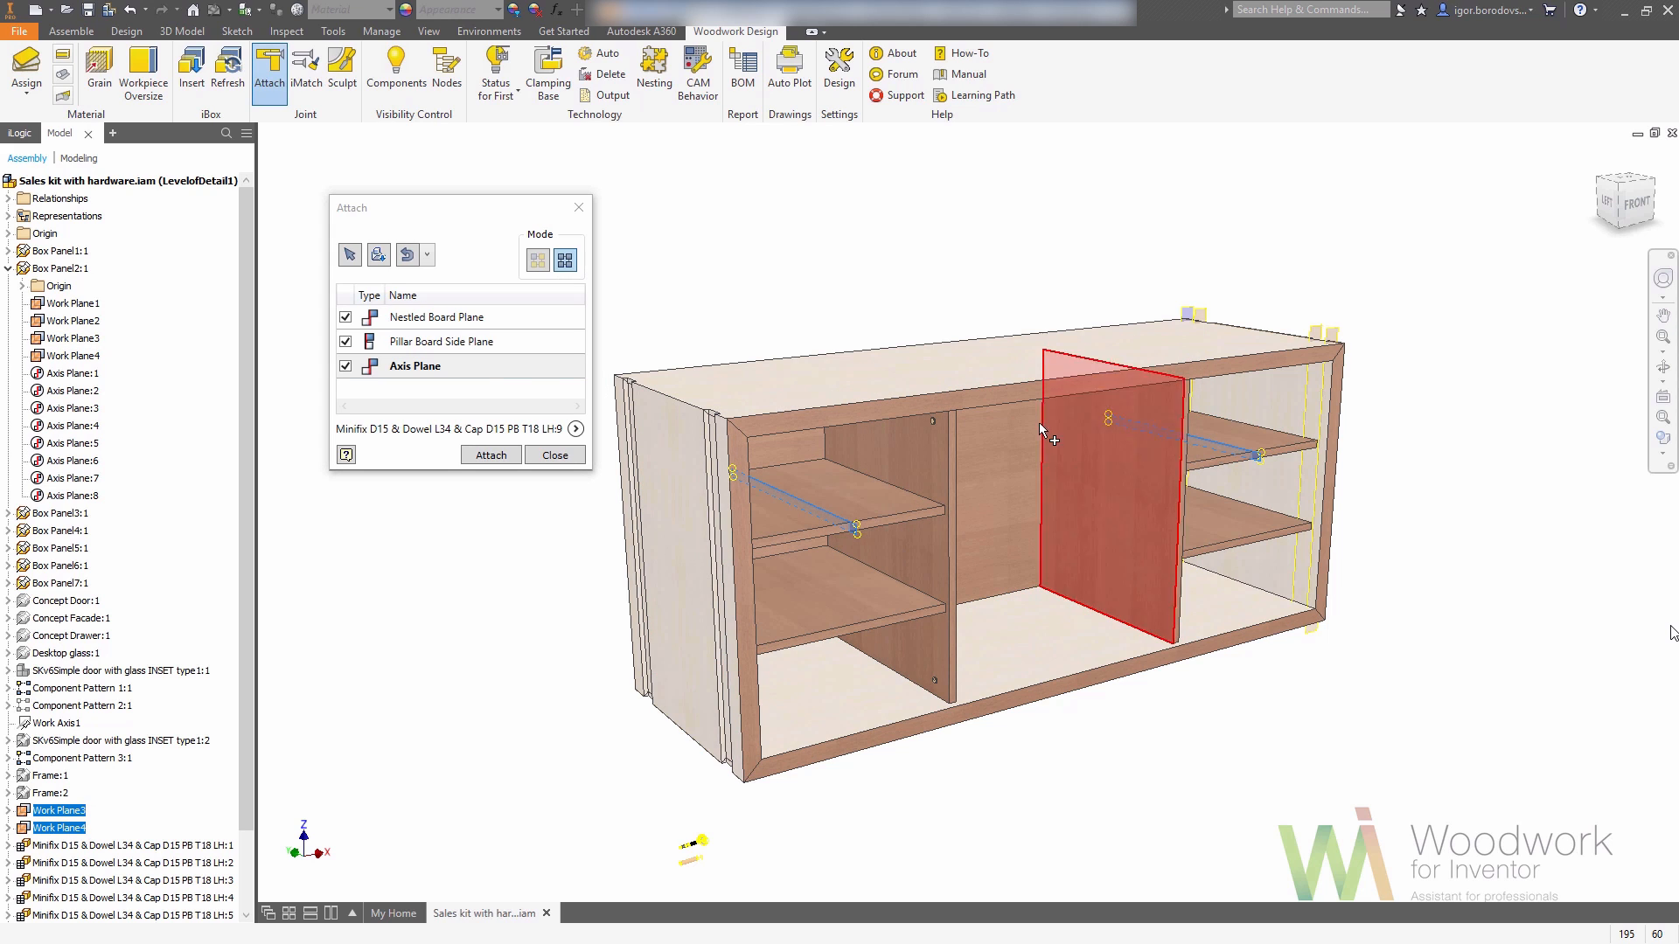
left_click(9, 235)
left_click(53, 252)
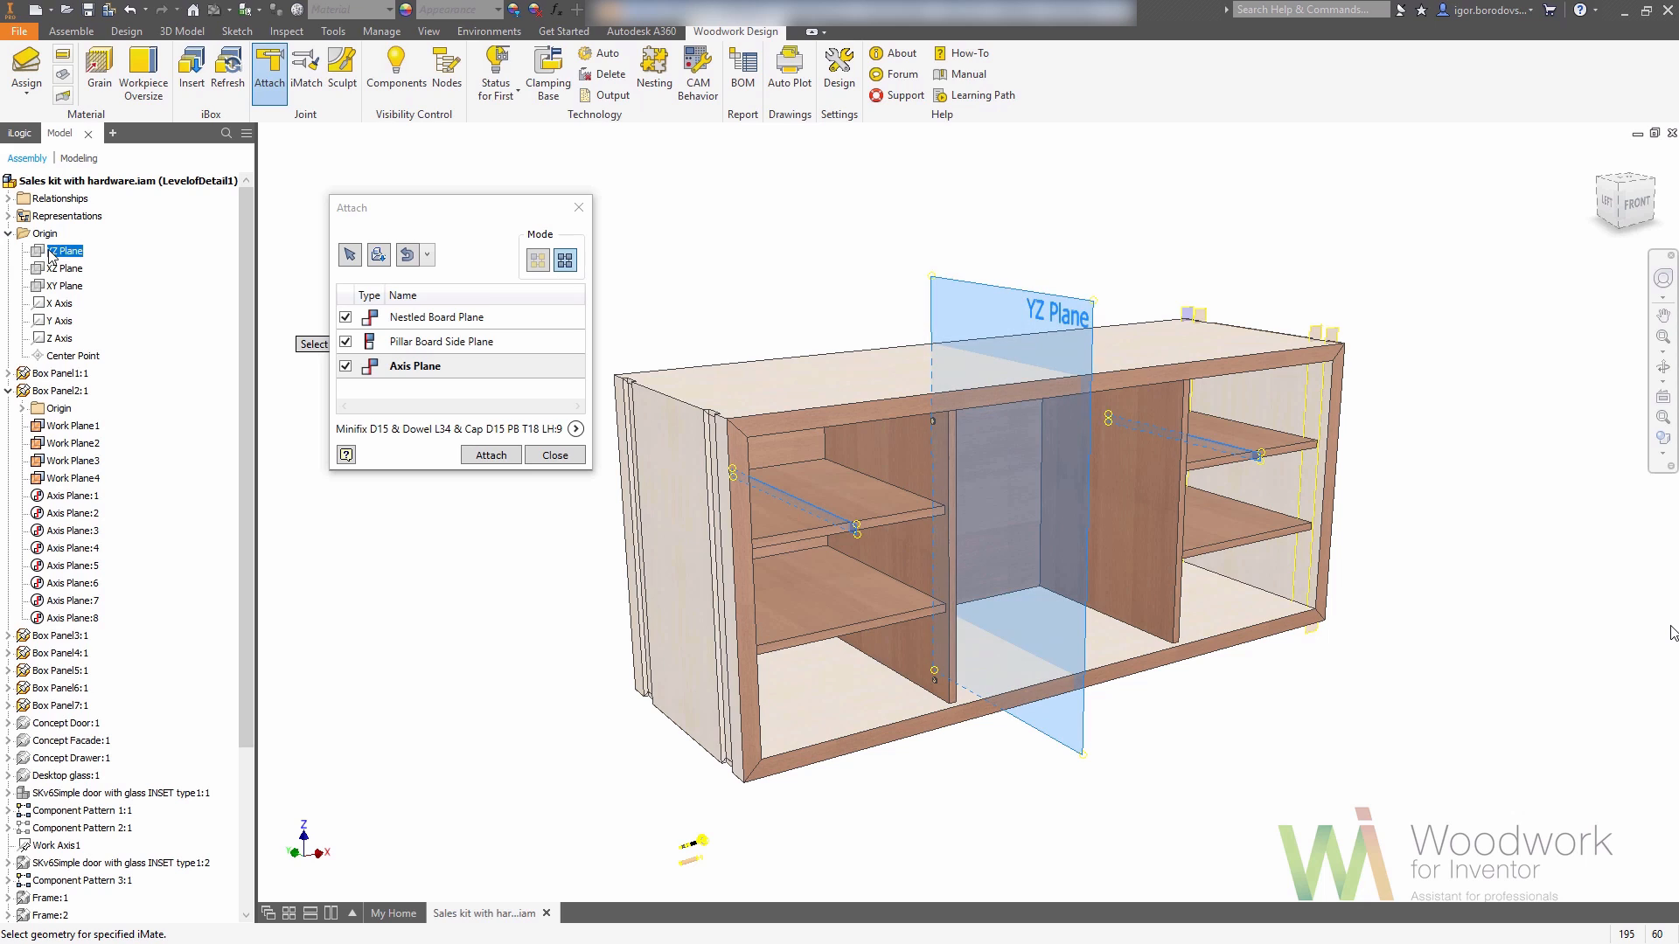
left_click(490, 455)
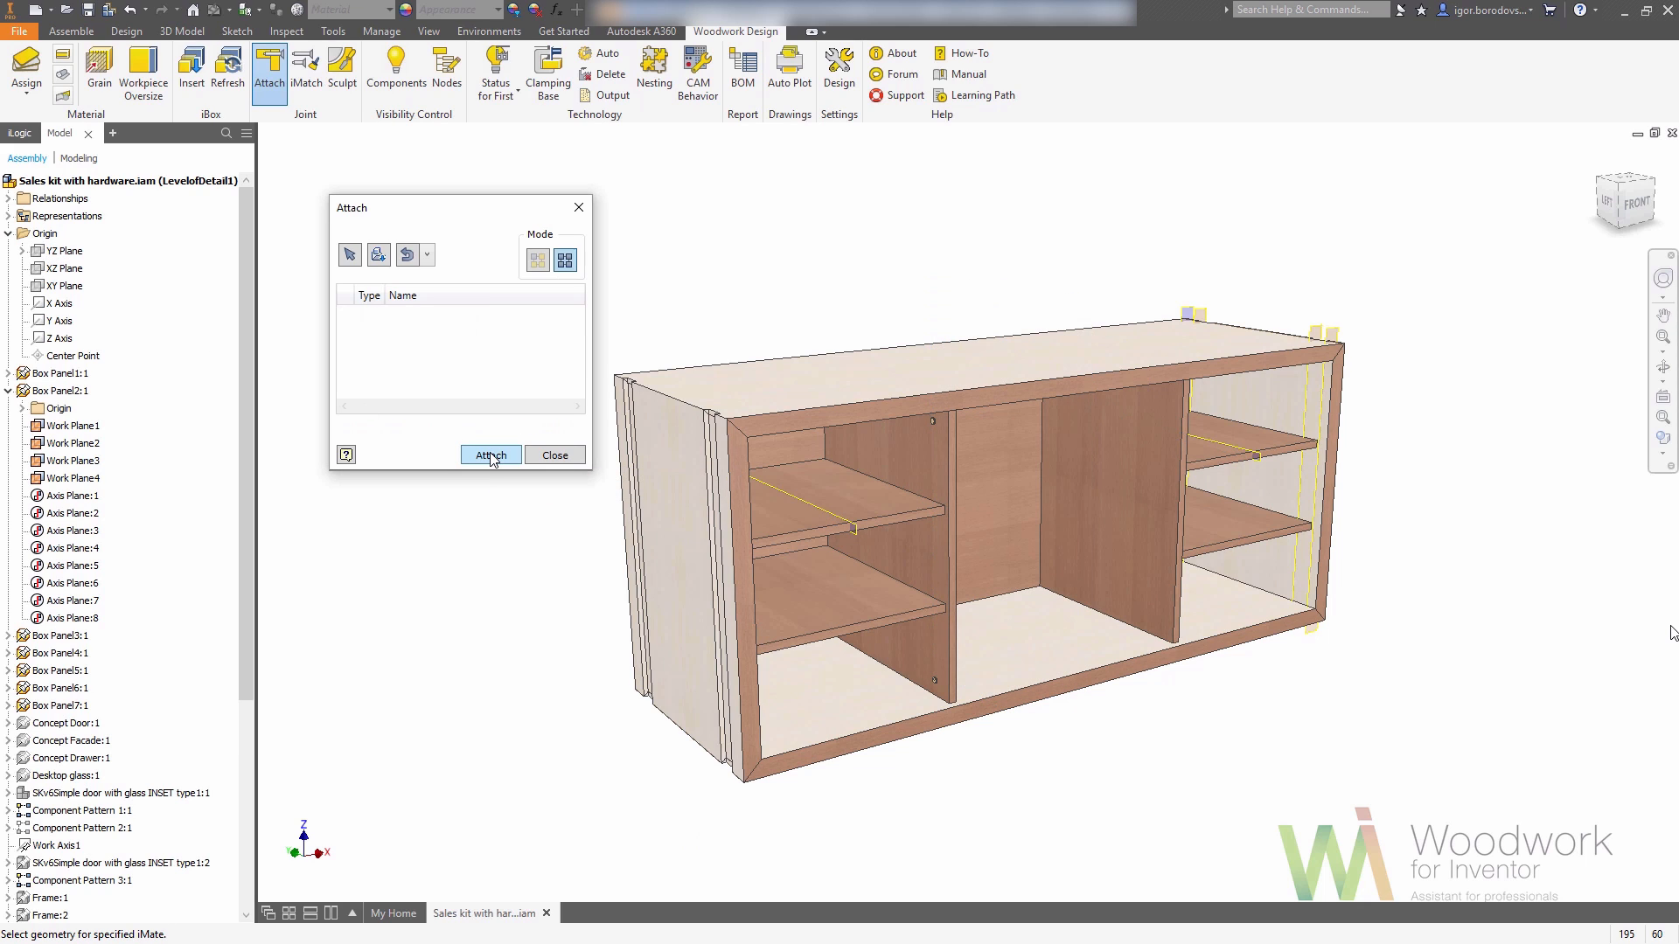
left_click(555, 455)
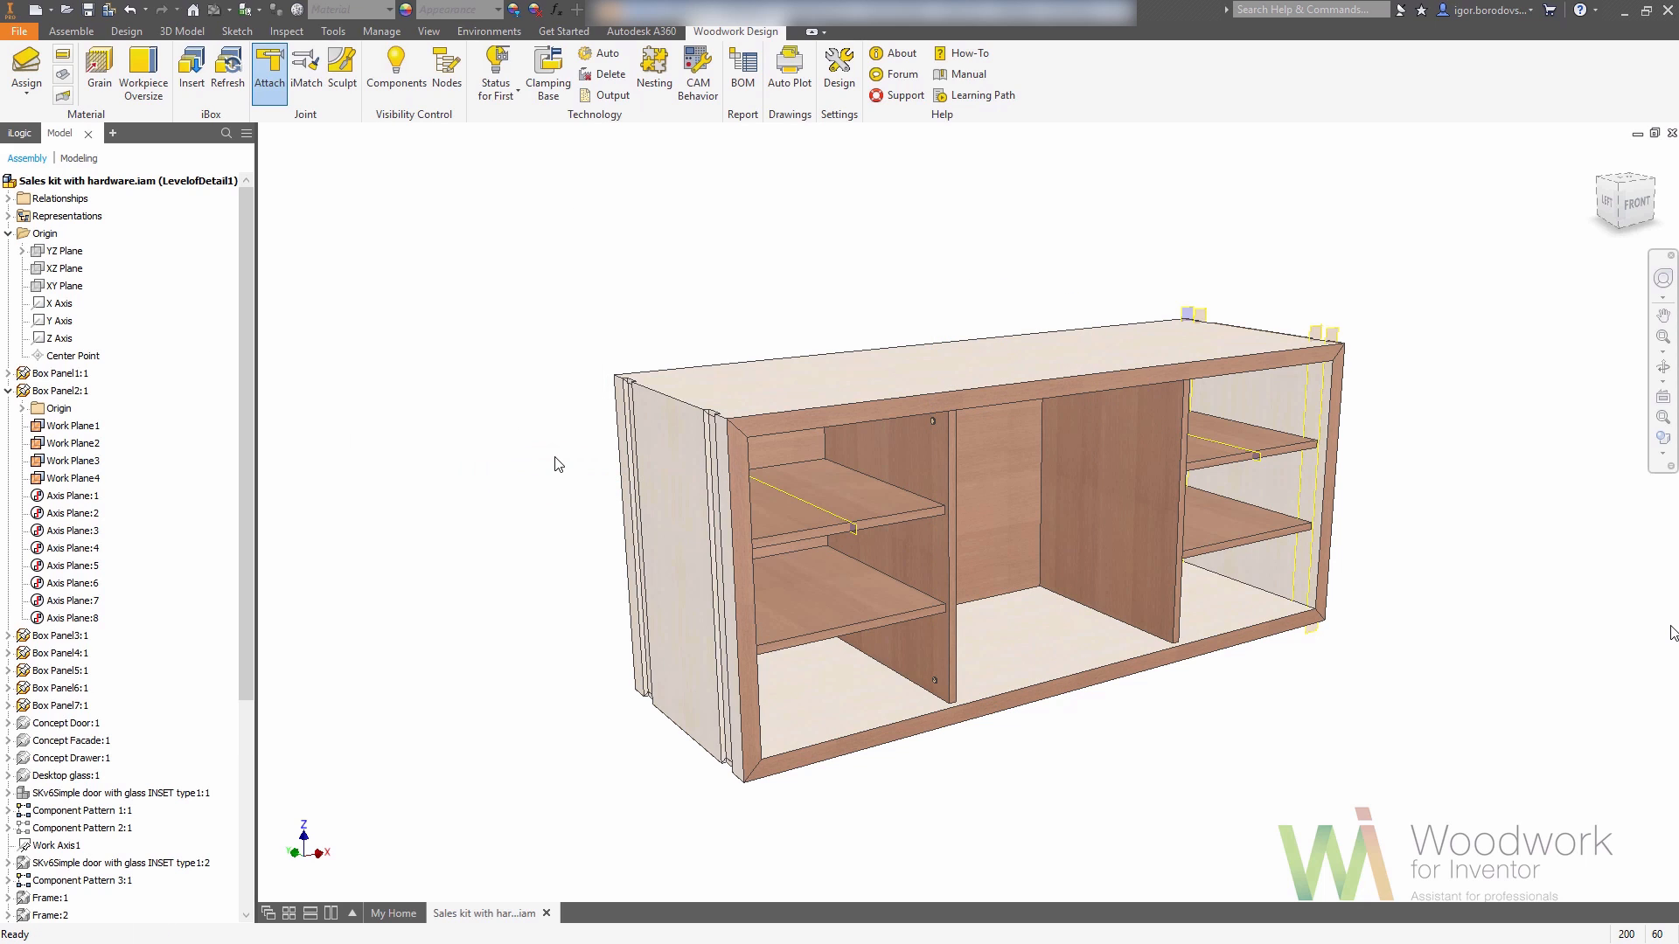
- Disable the Woodwork for Inventor components in the display so the Minifix hardware inside the cabinet can be selected
left_click(396, 70)
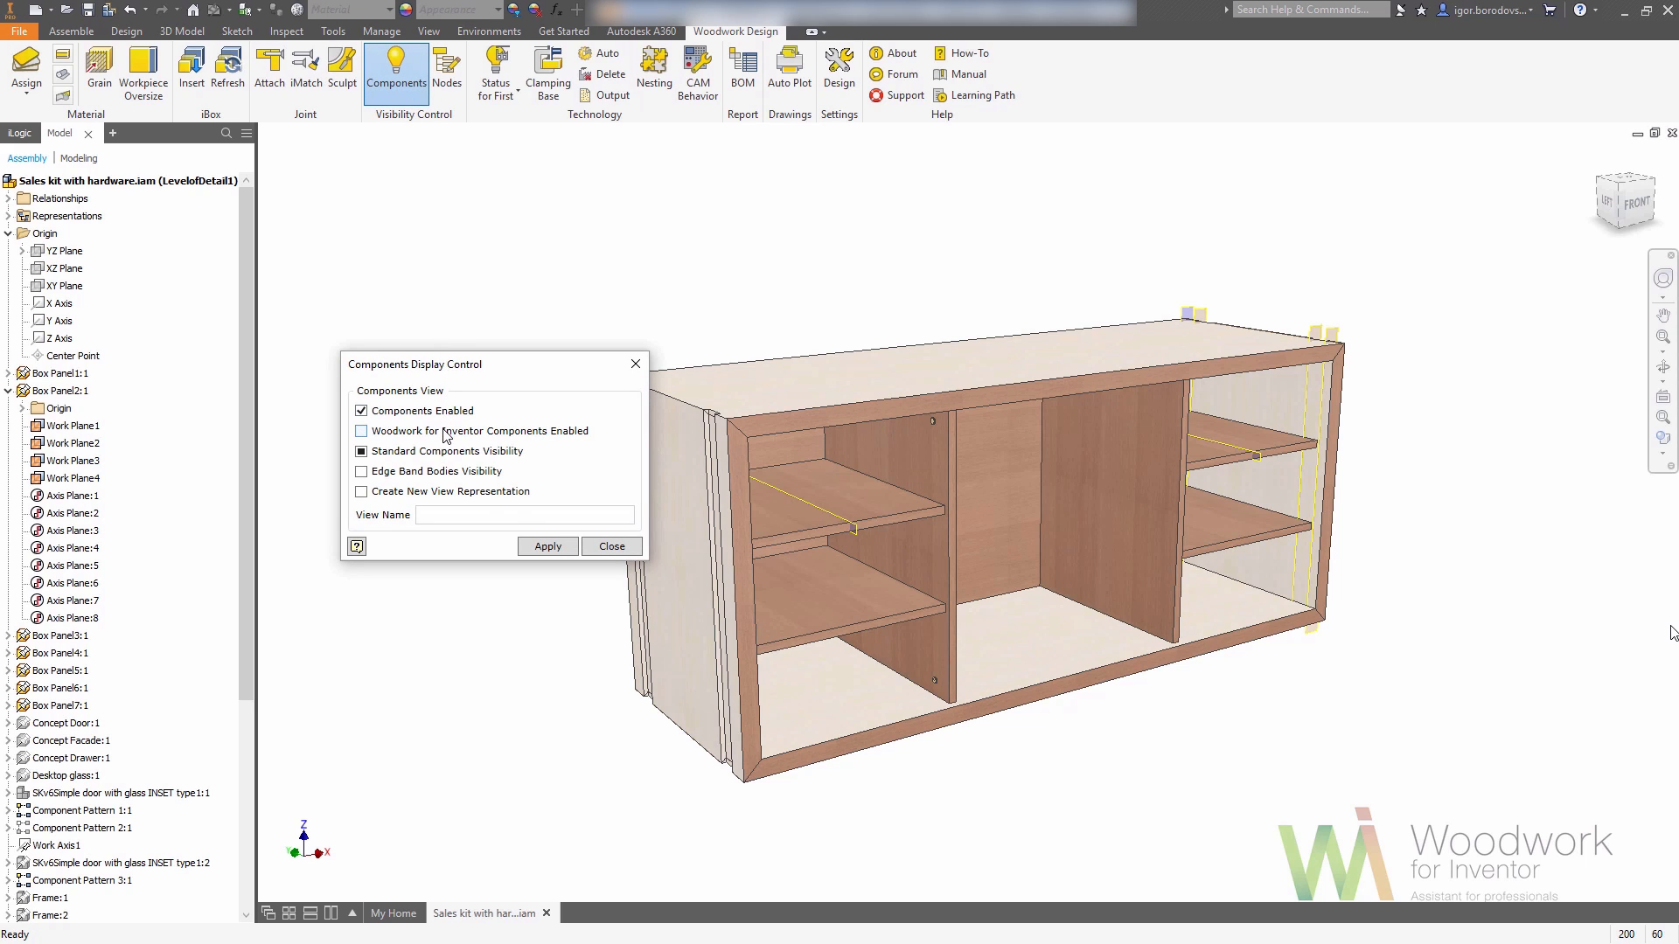
left_click(544, 548)
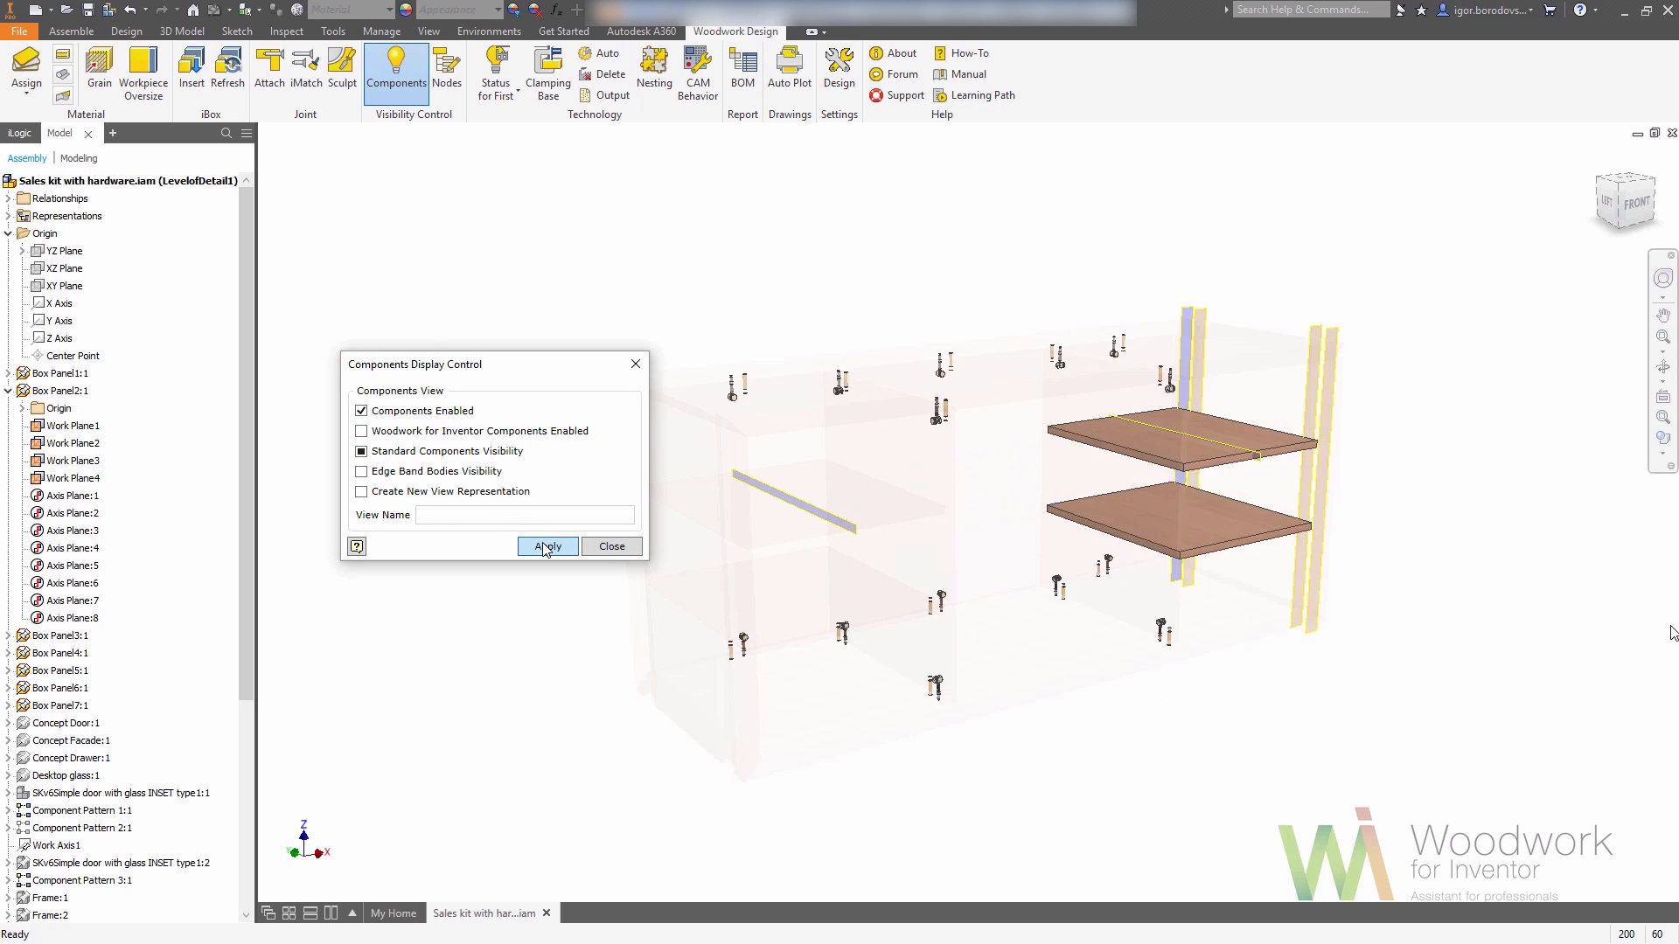
left_click(605, 546)
- Locate the Minifix fitting at the back panel's lower-left corner in the model tree and change its Side value to Right
right_click(744, 642)
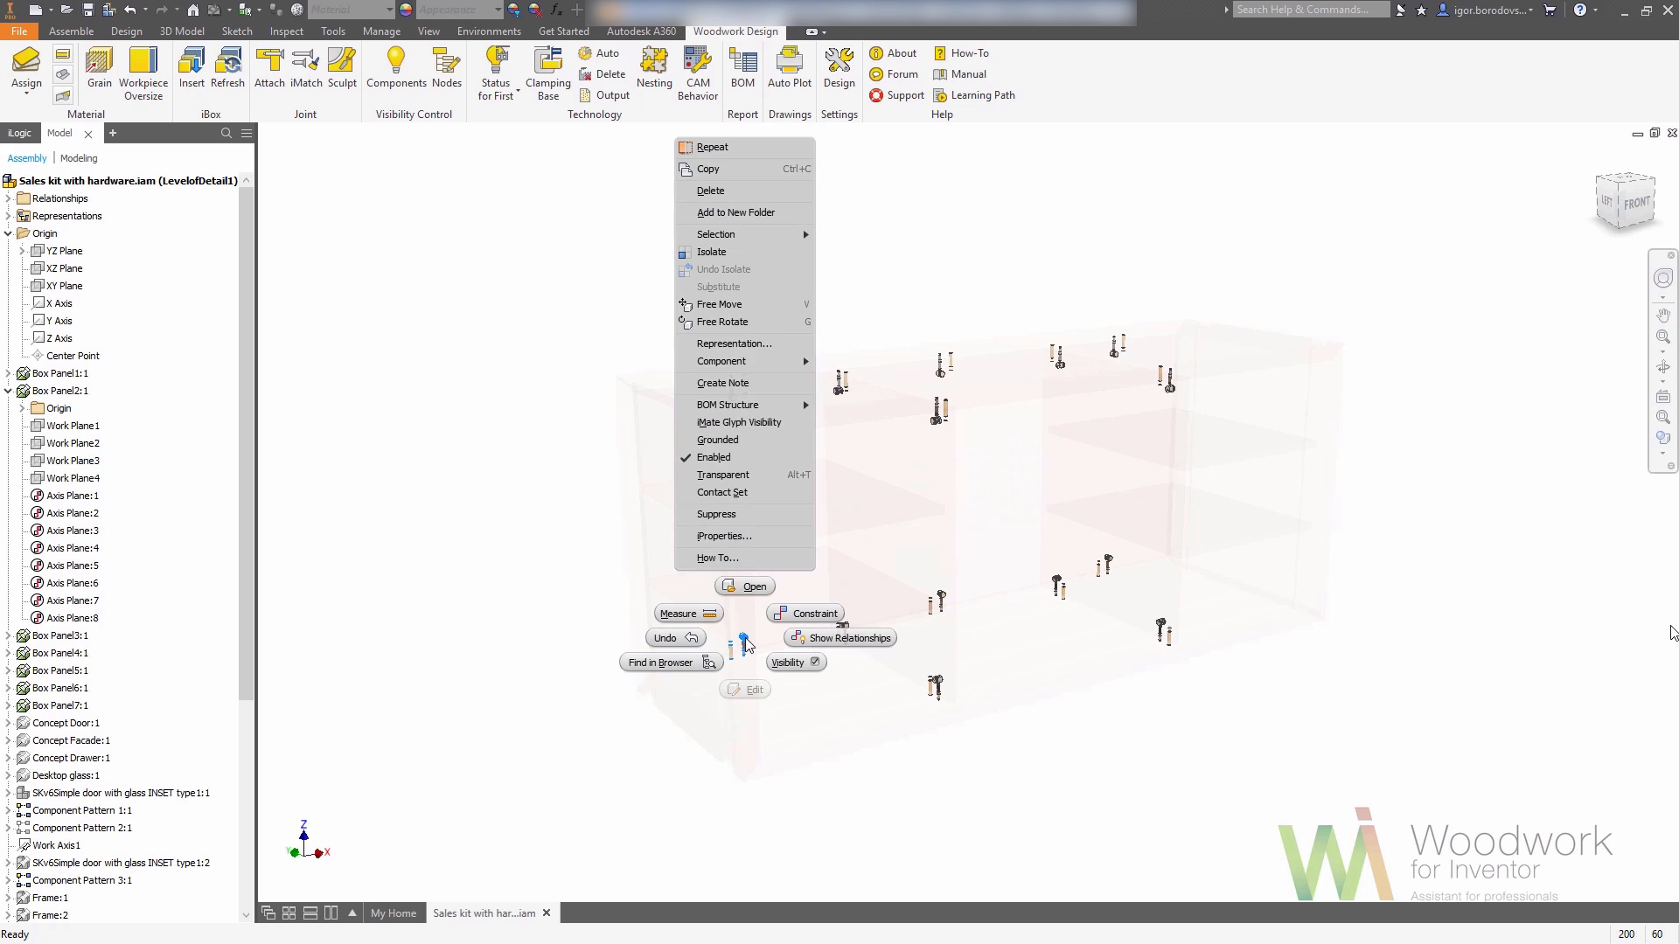
left_click(691, 664)
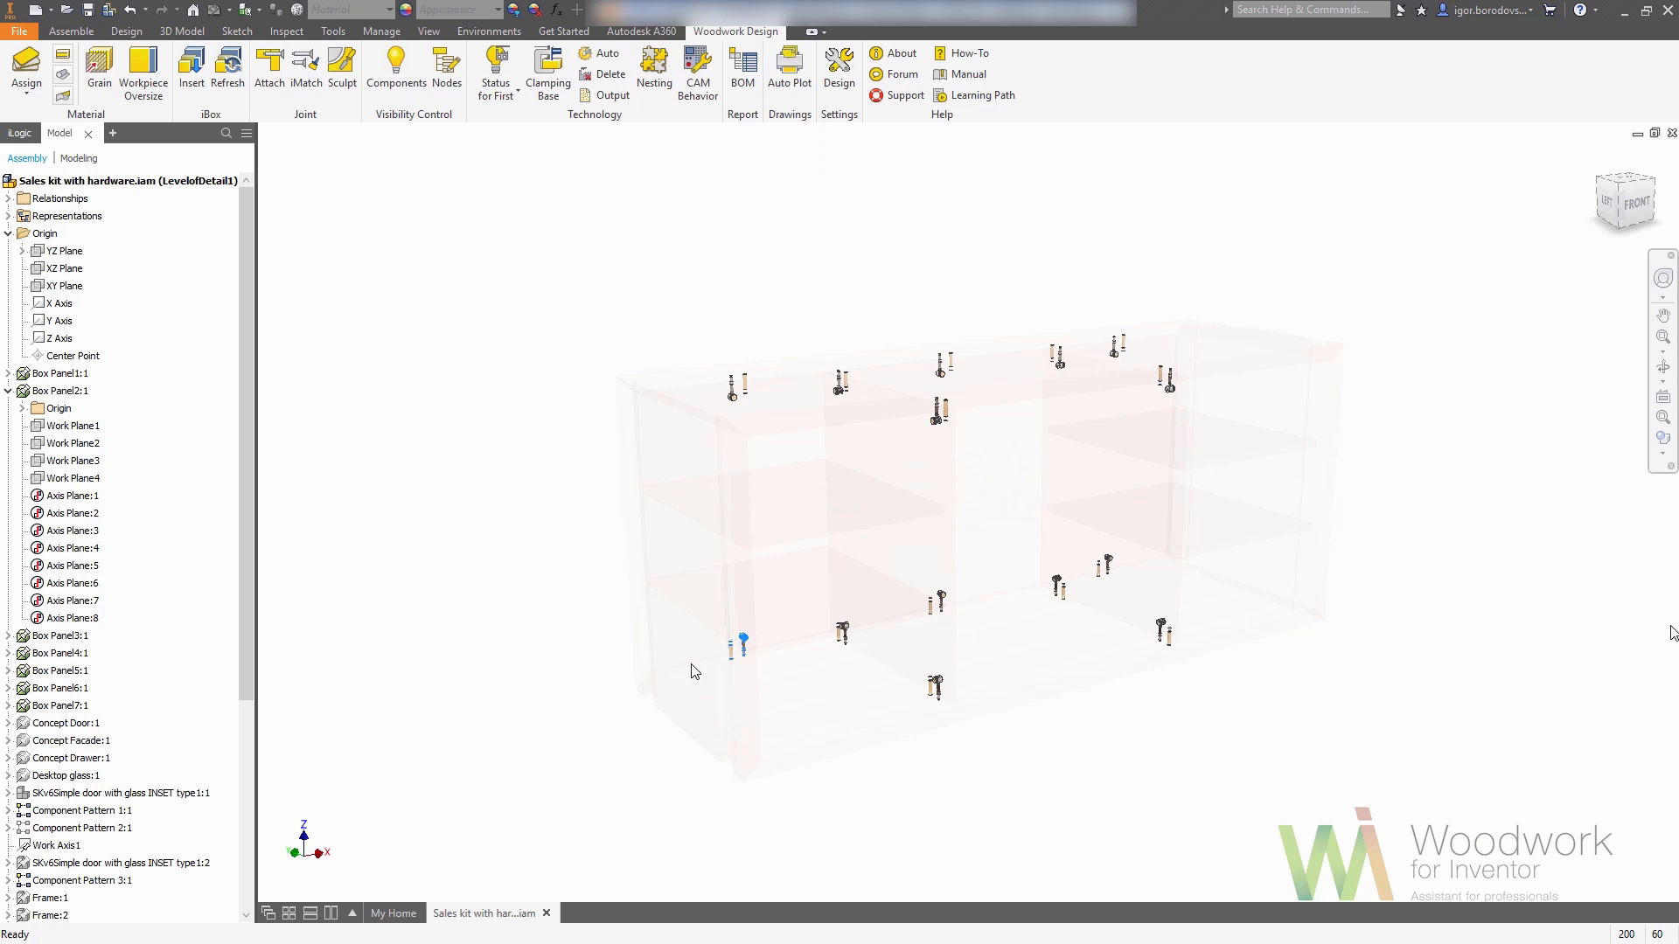
left_click_drag(247, 743, 246, 805)
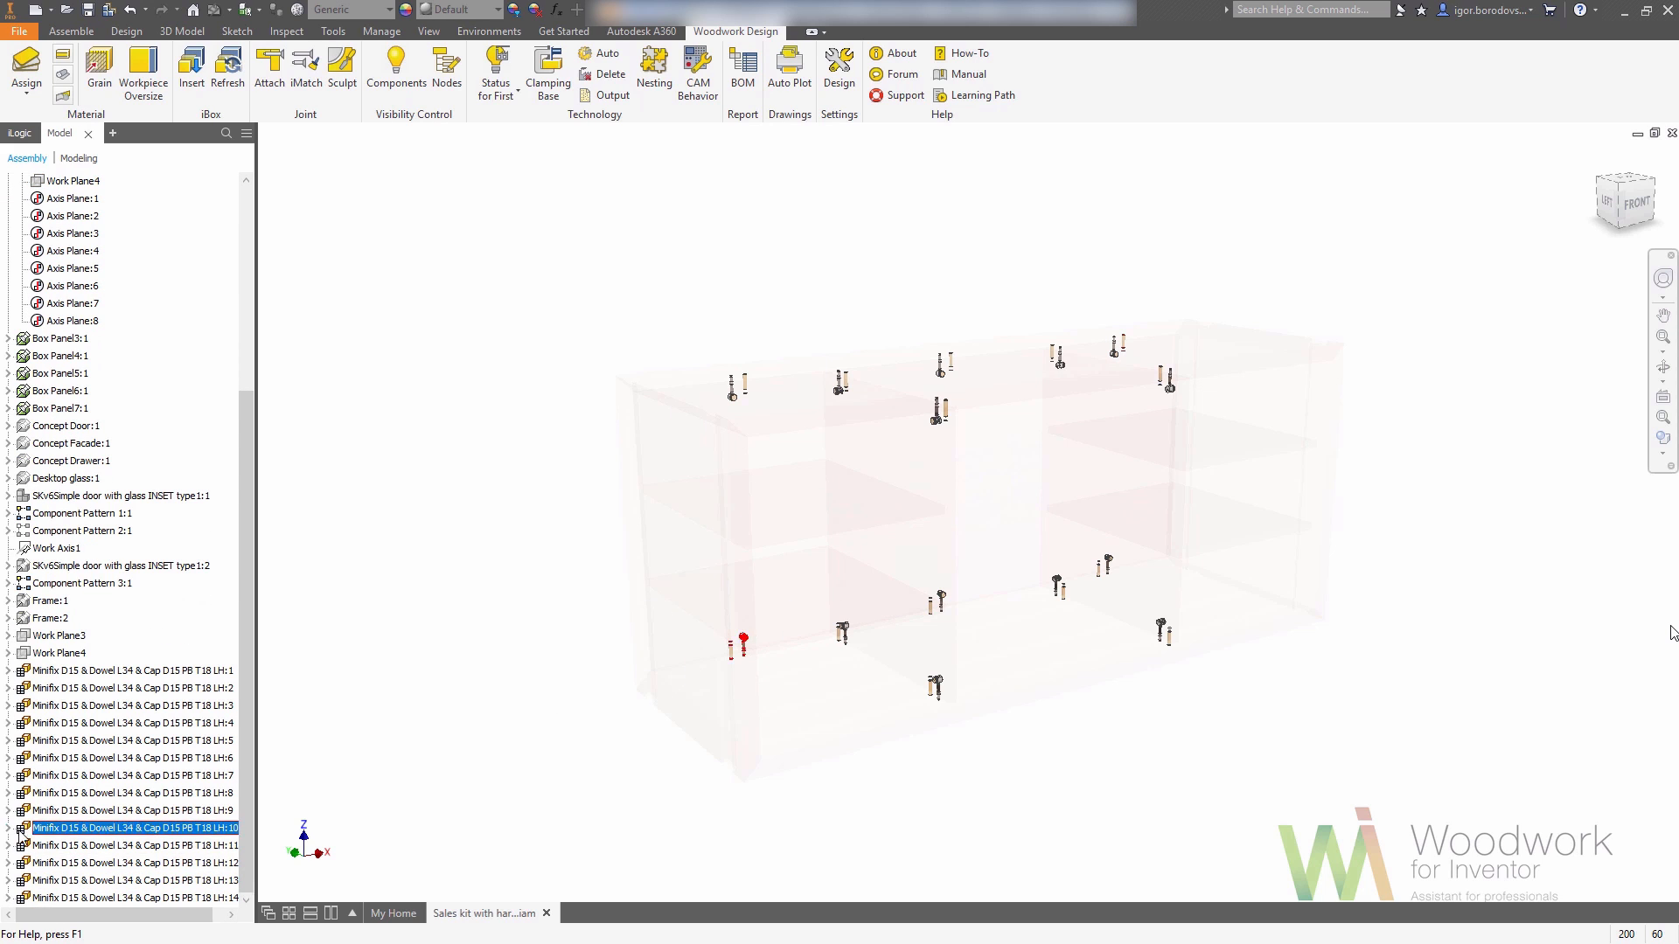
left_click(8, 829)
right_click(48, 811)
left_click(116, 821)
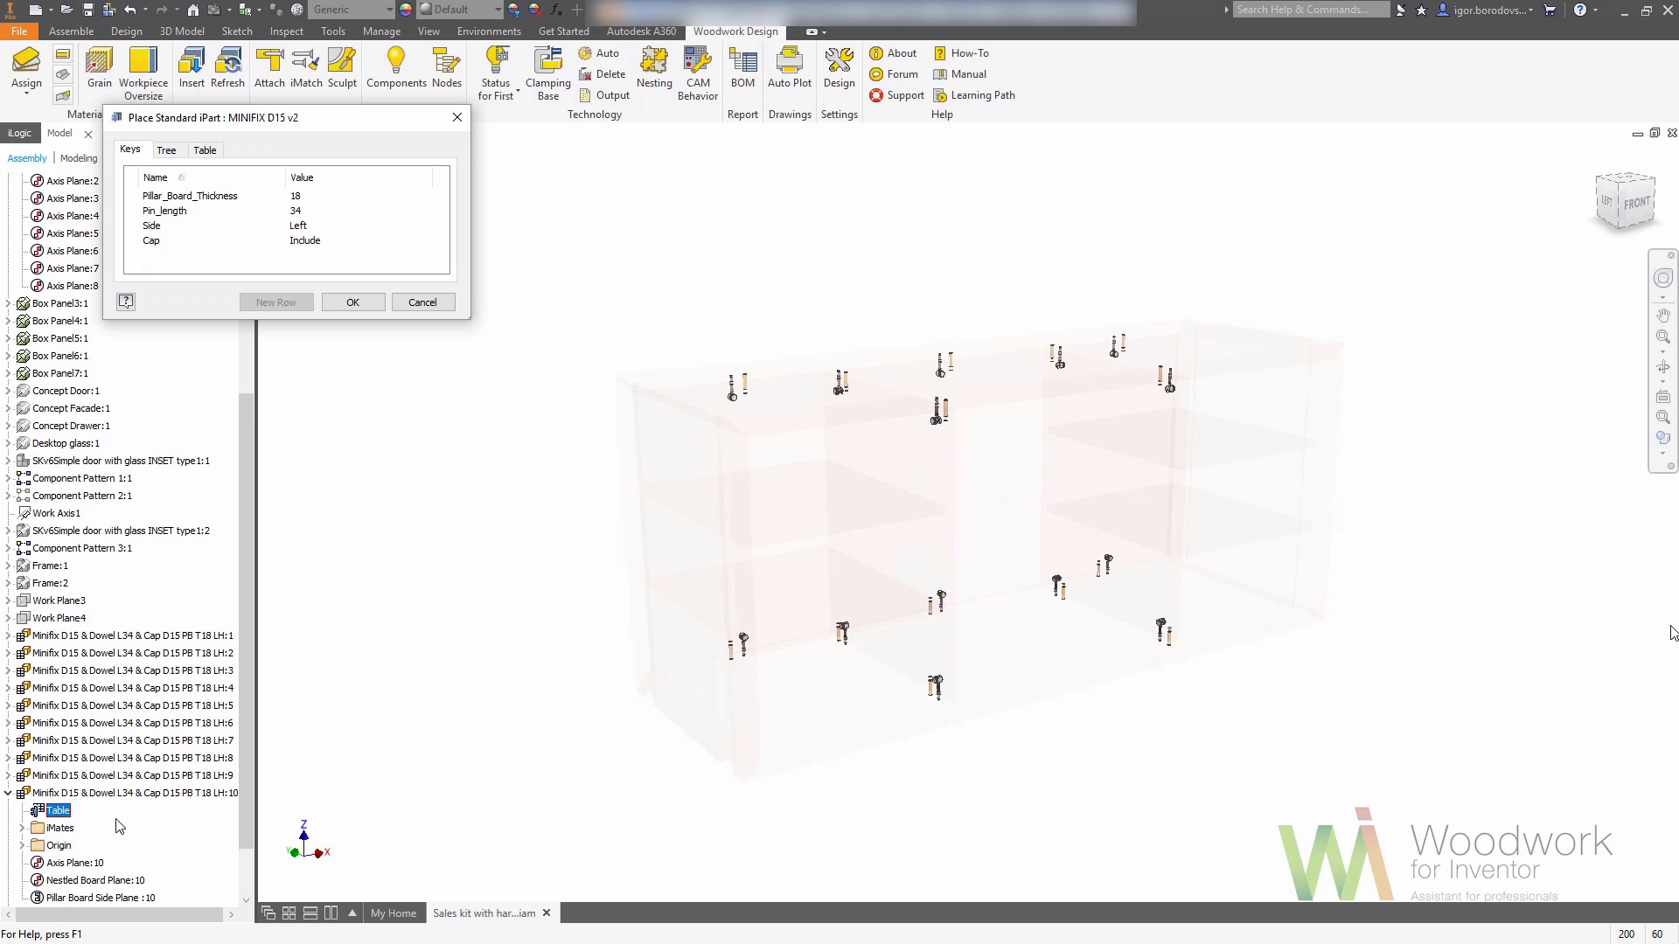
left_click(302, 226)
left_click(315, 261)
left_click(346, 303)
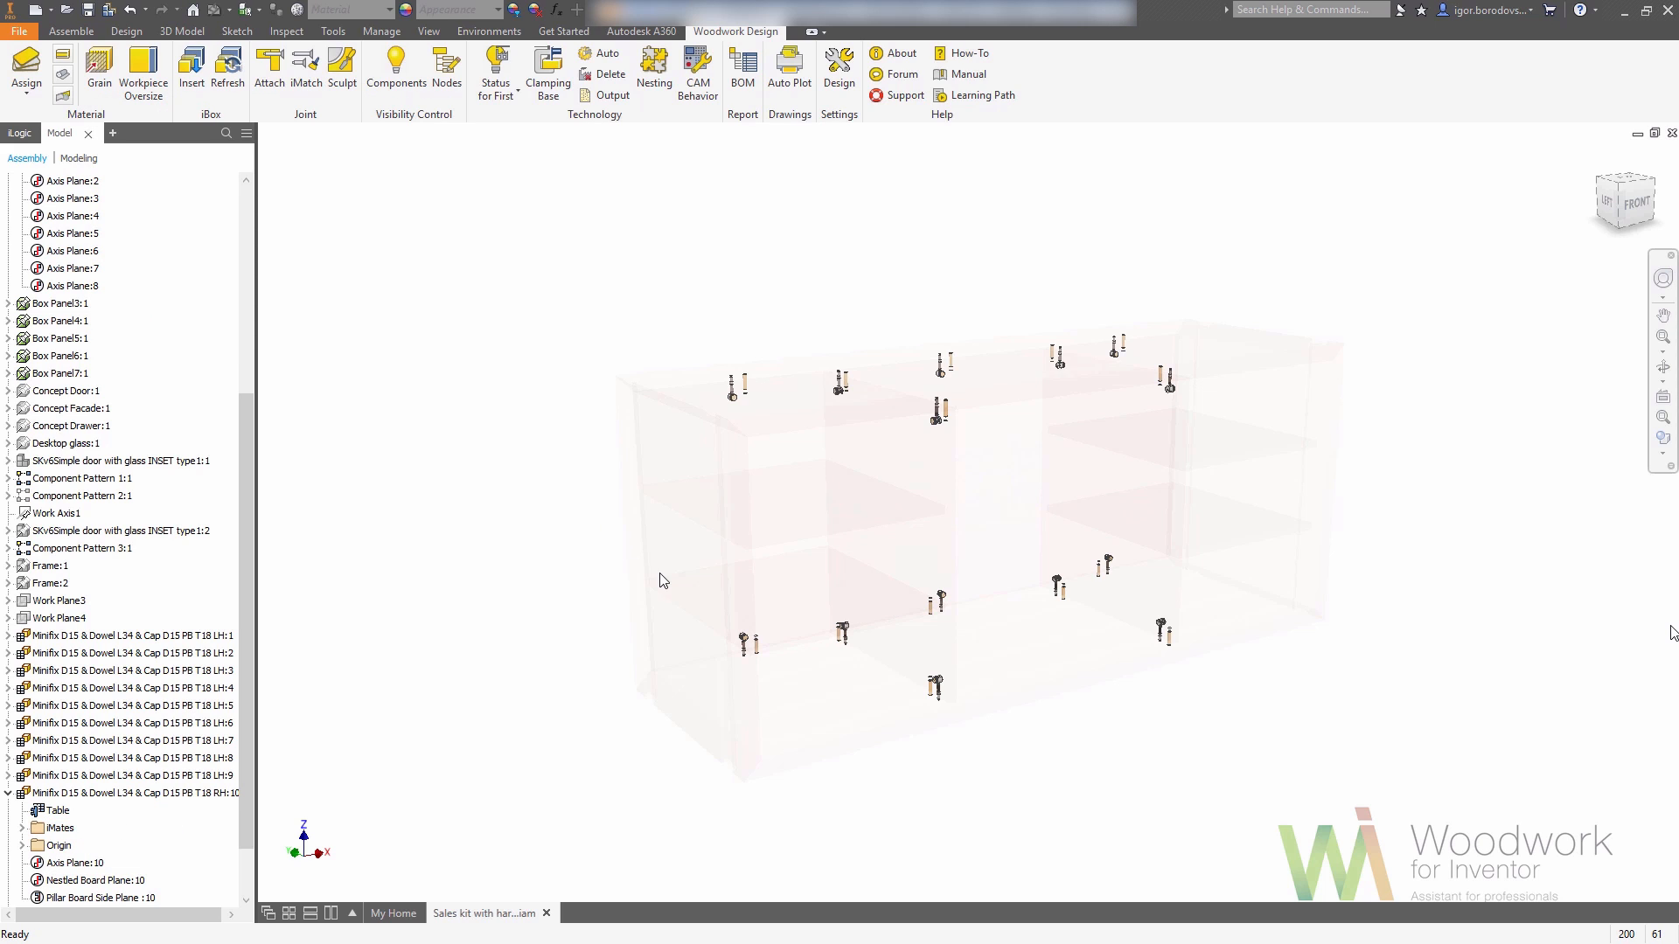
- Match Minifix fittings 1, 4, 6, 7 and 11 to the right-hand lower-left back-panel fitting using iMatch
left_click(306, 72)
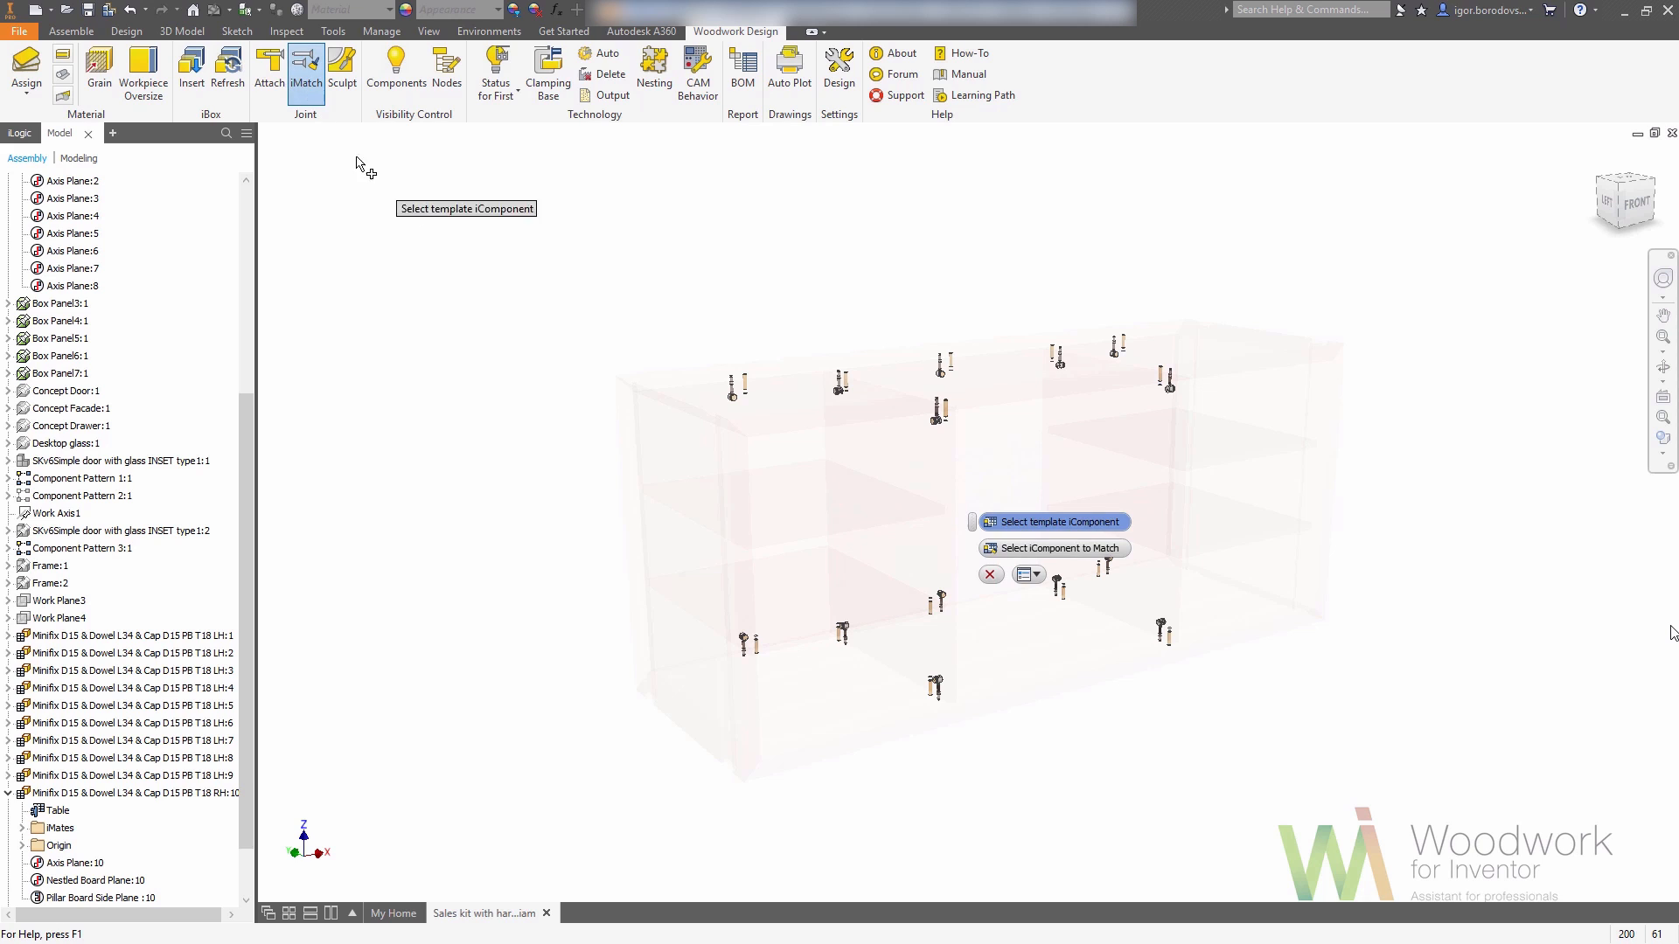
left_click(744, 644)
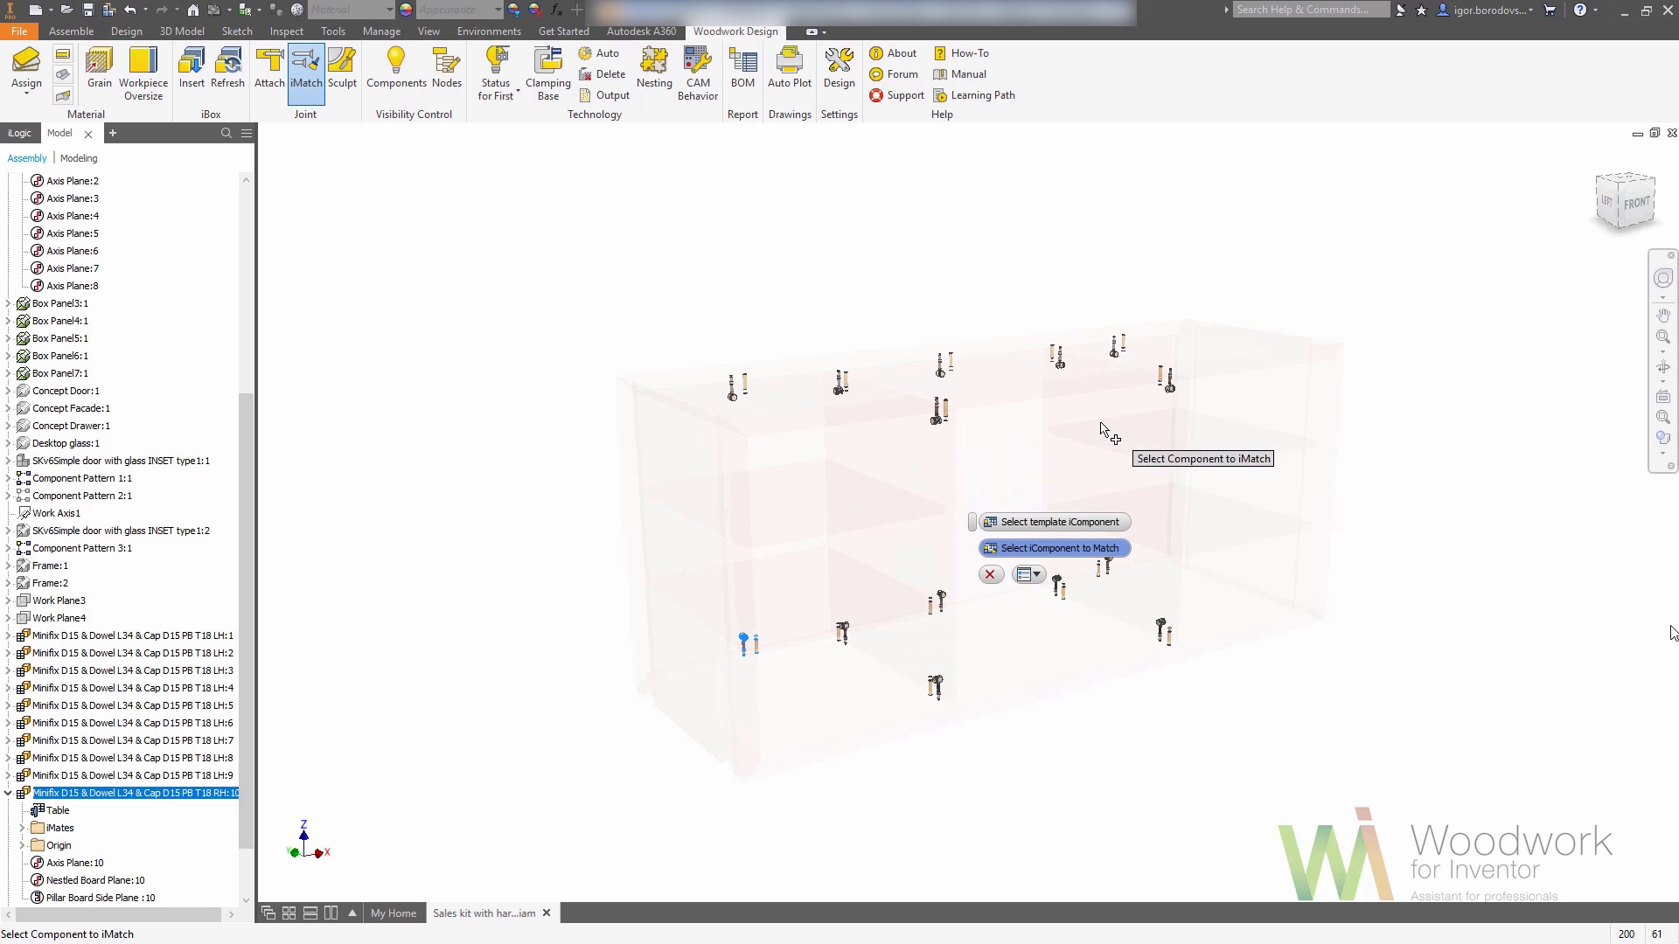
left_click(1659, 186)
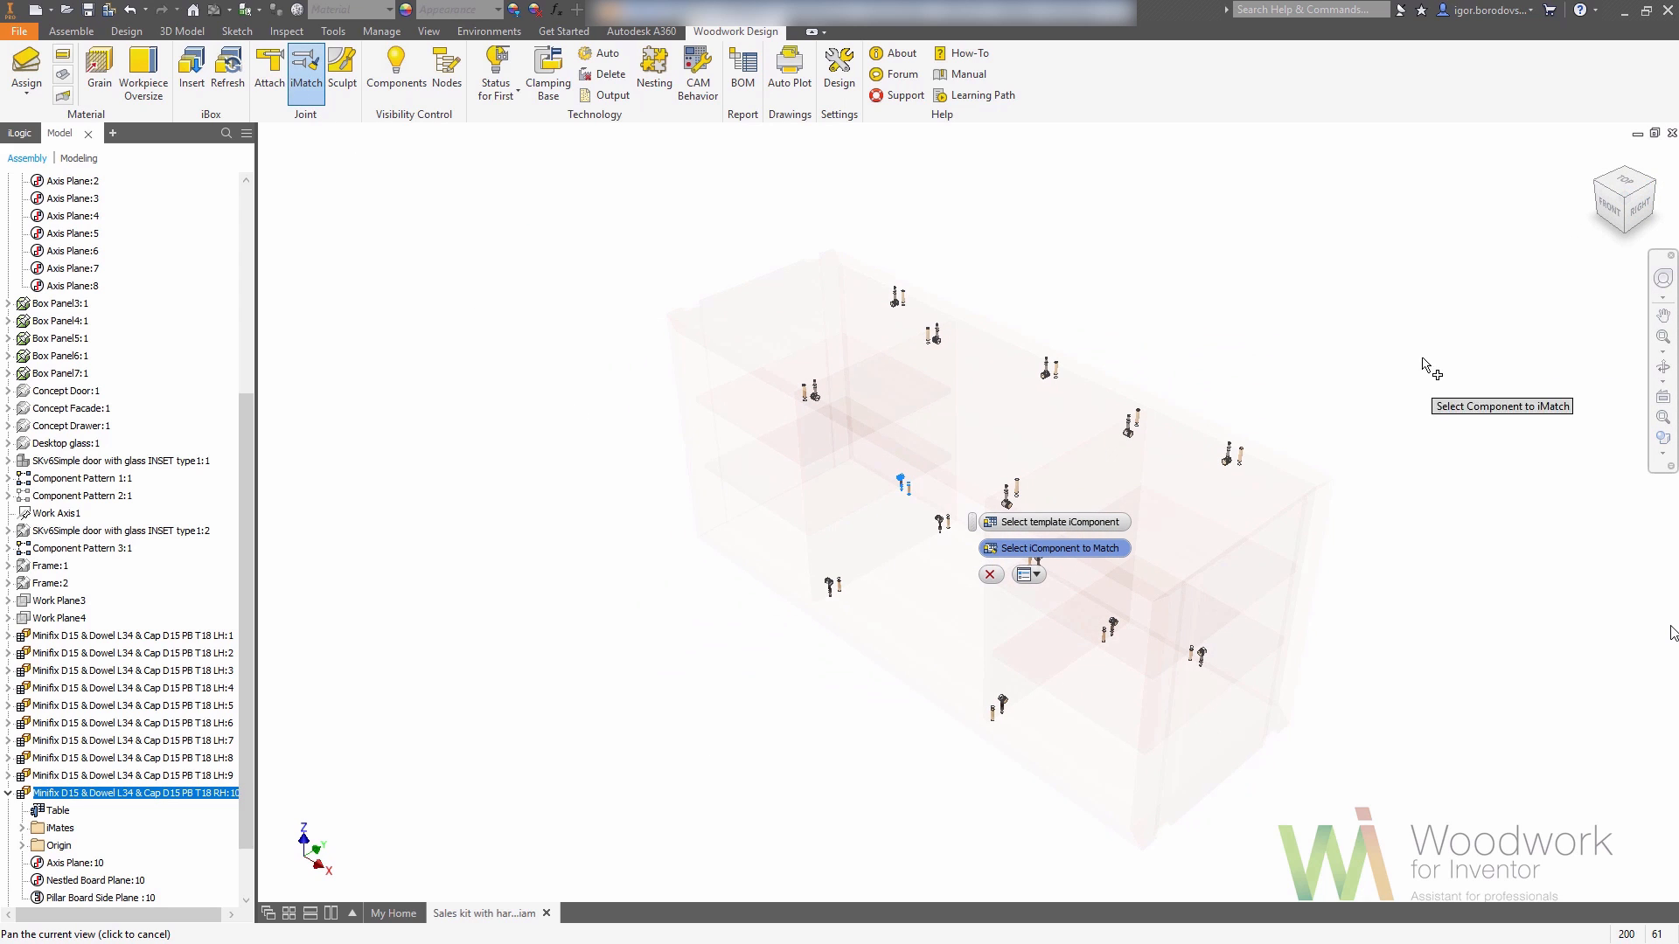
left_click(1128, 427)
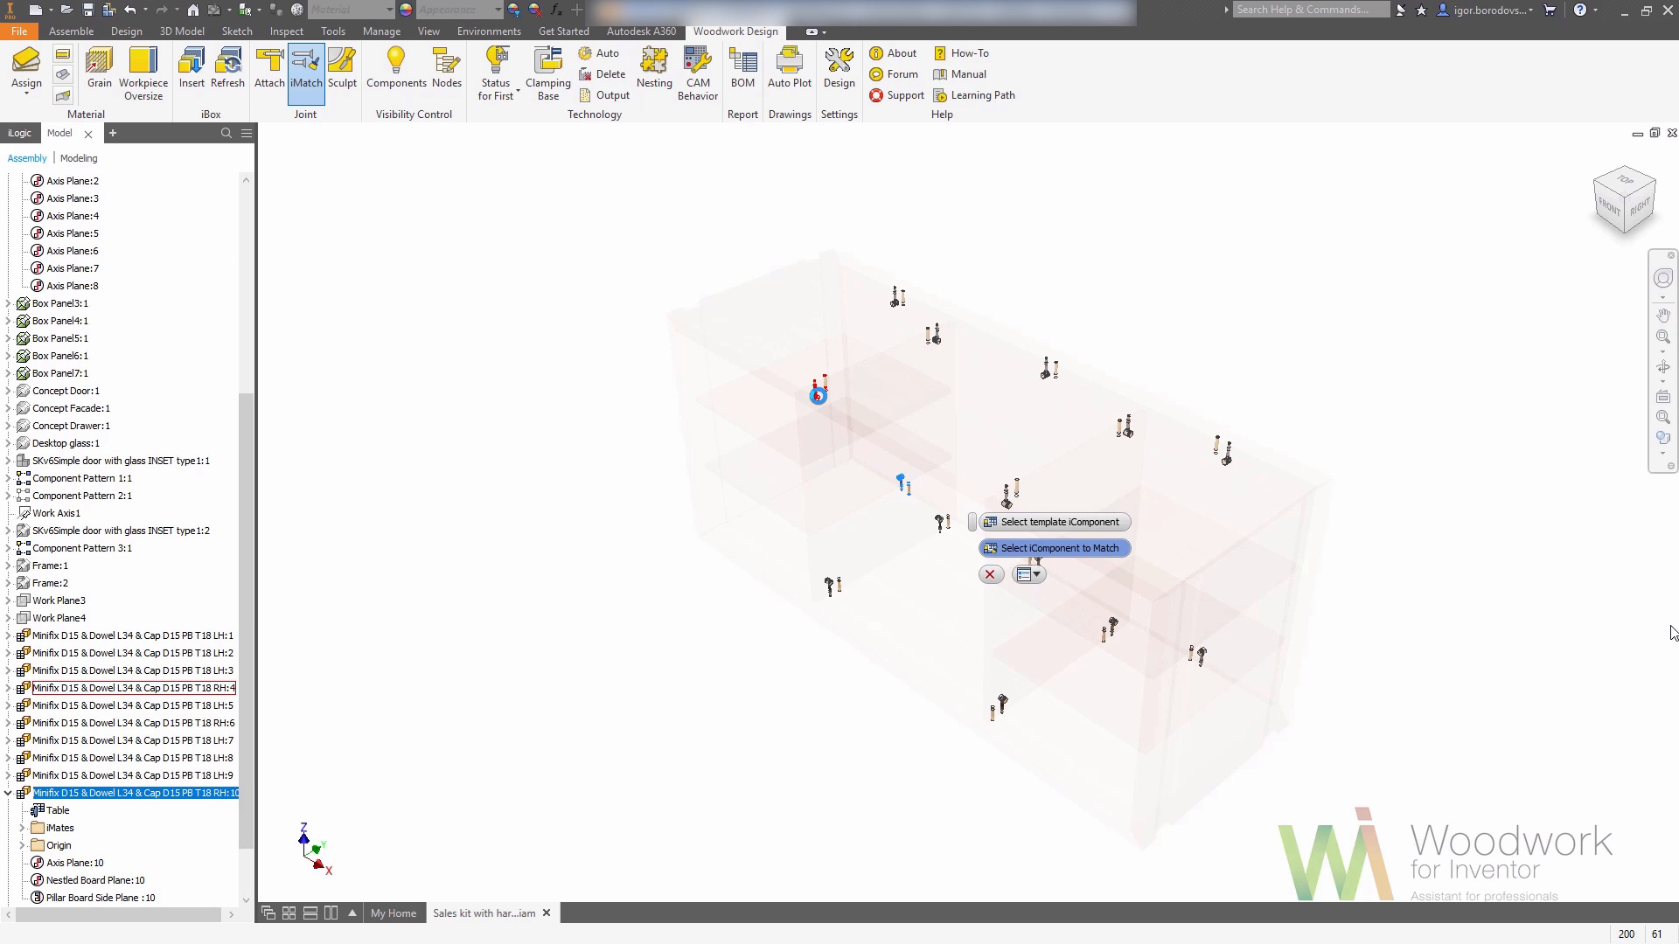
left_click(817, 395)
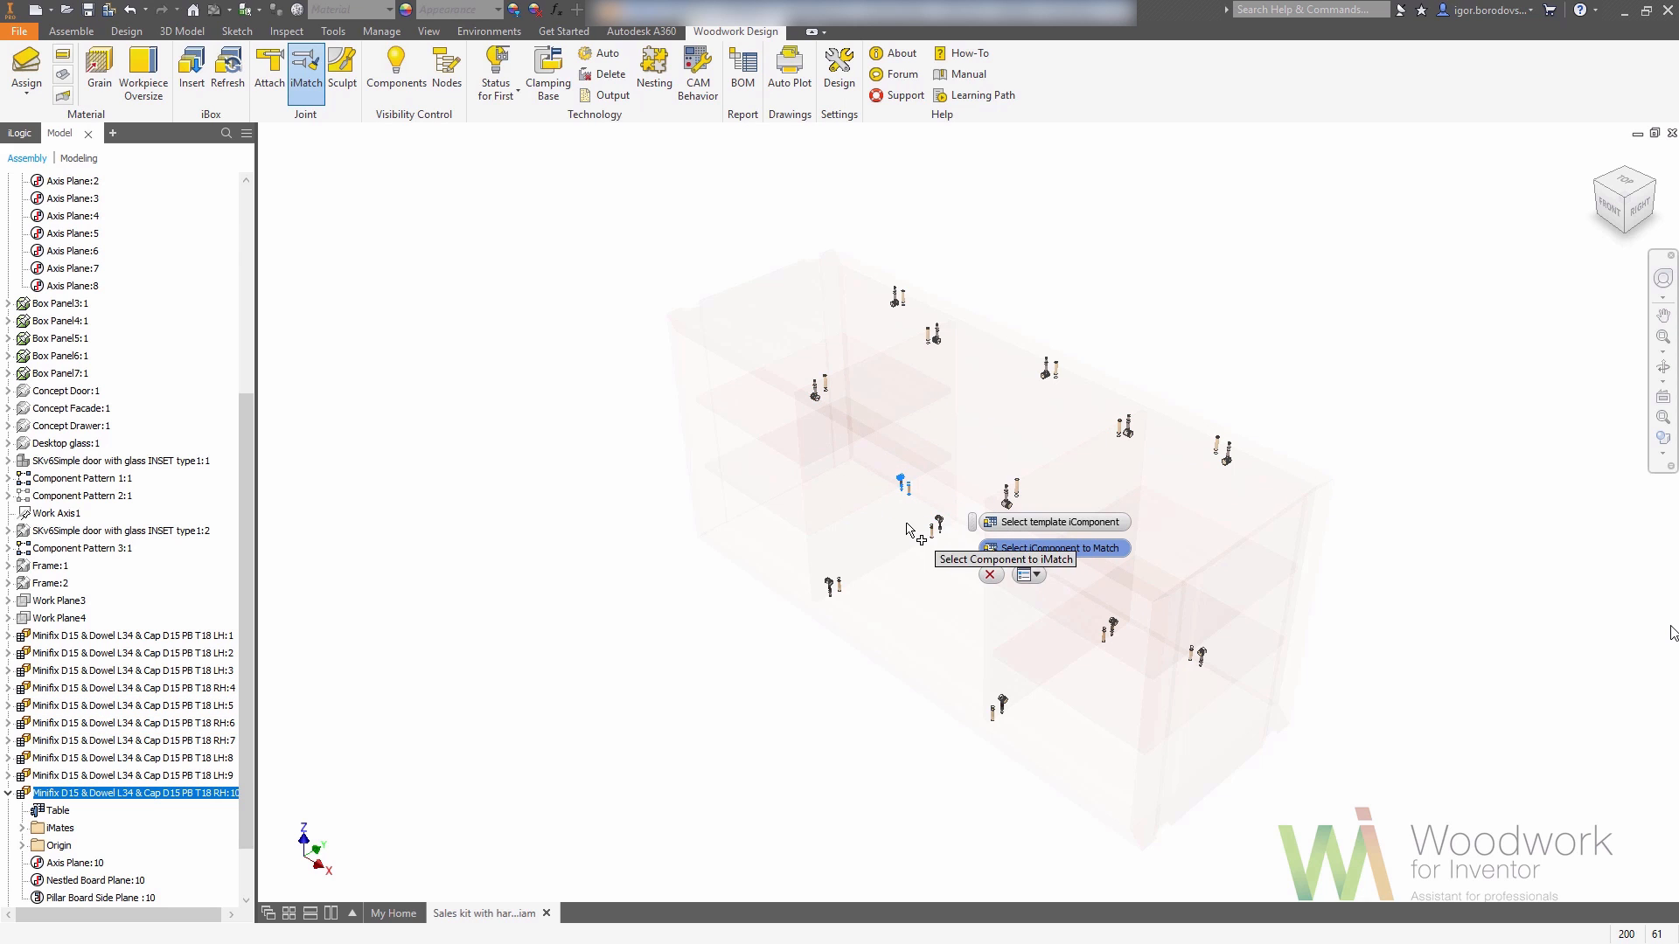
middle_click_drag(909, 530, 705, 478)
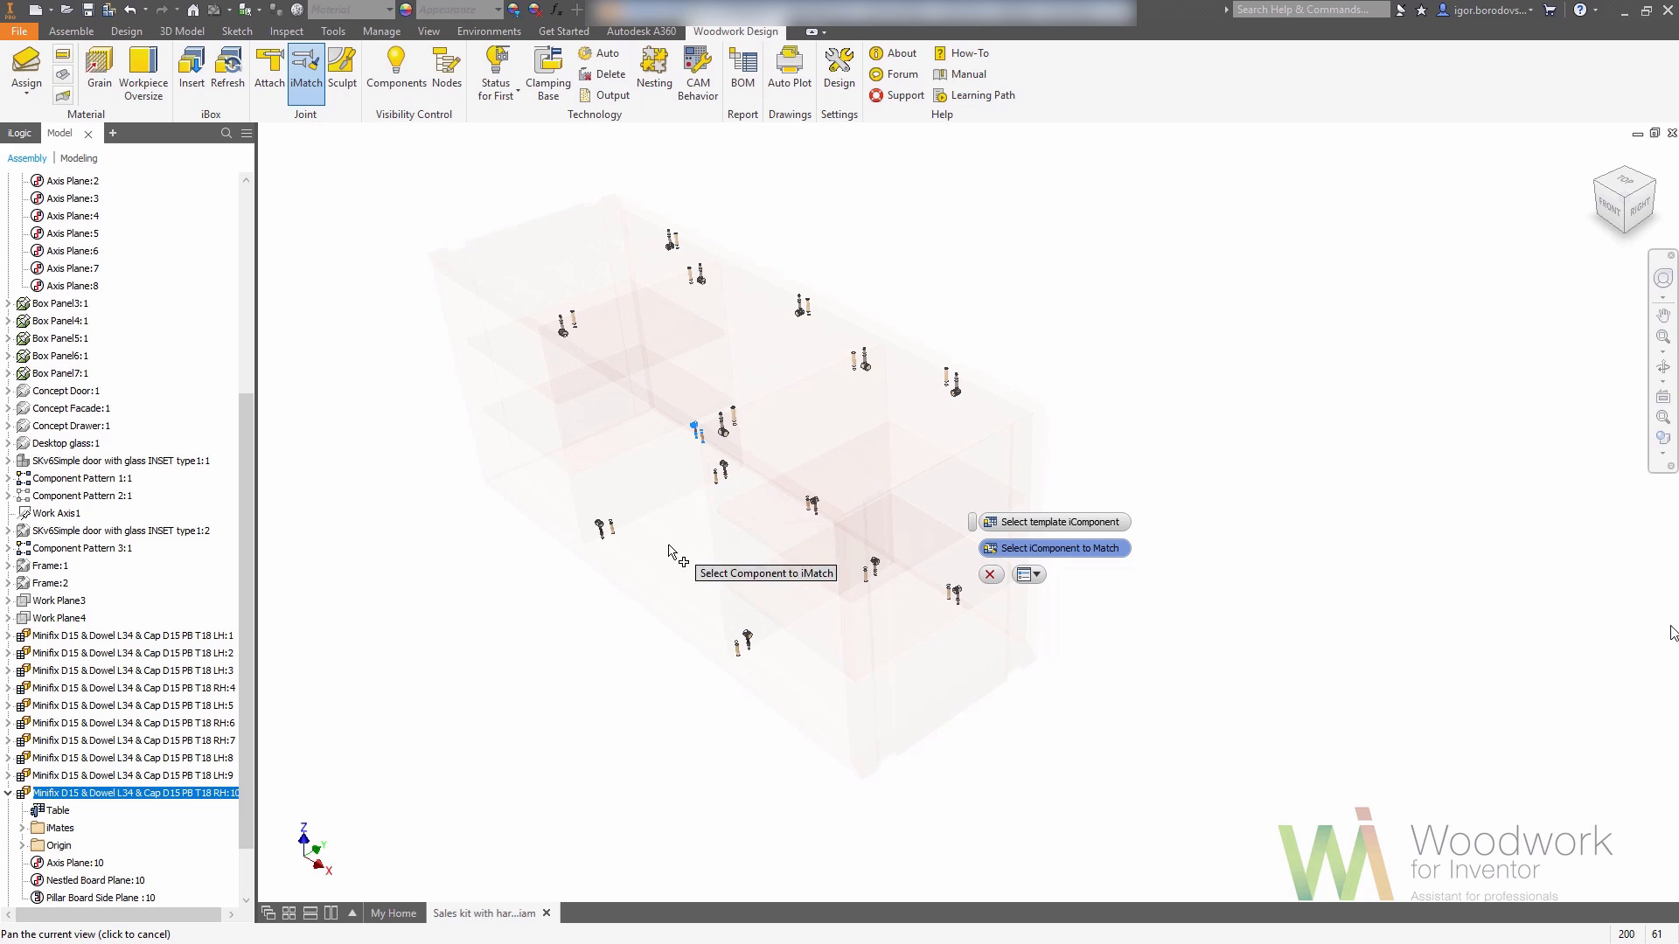
left_click(986, 579)
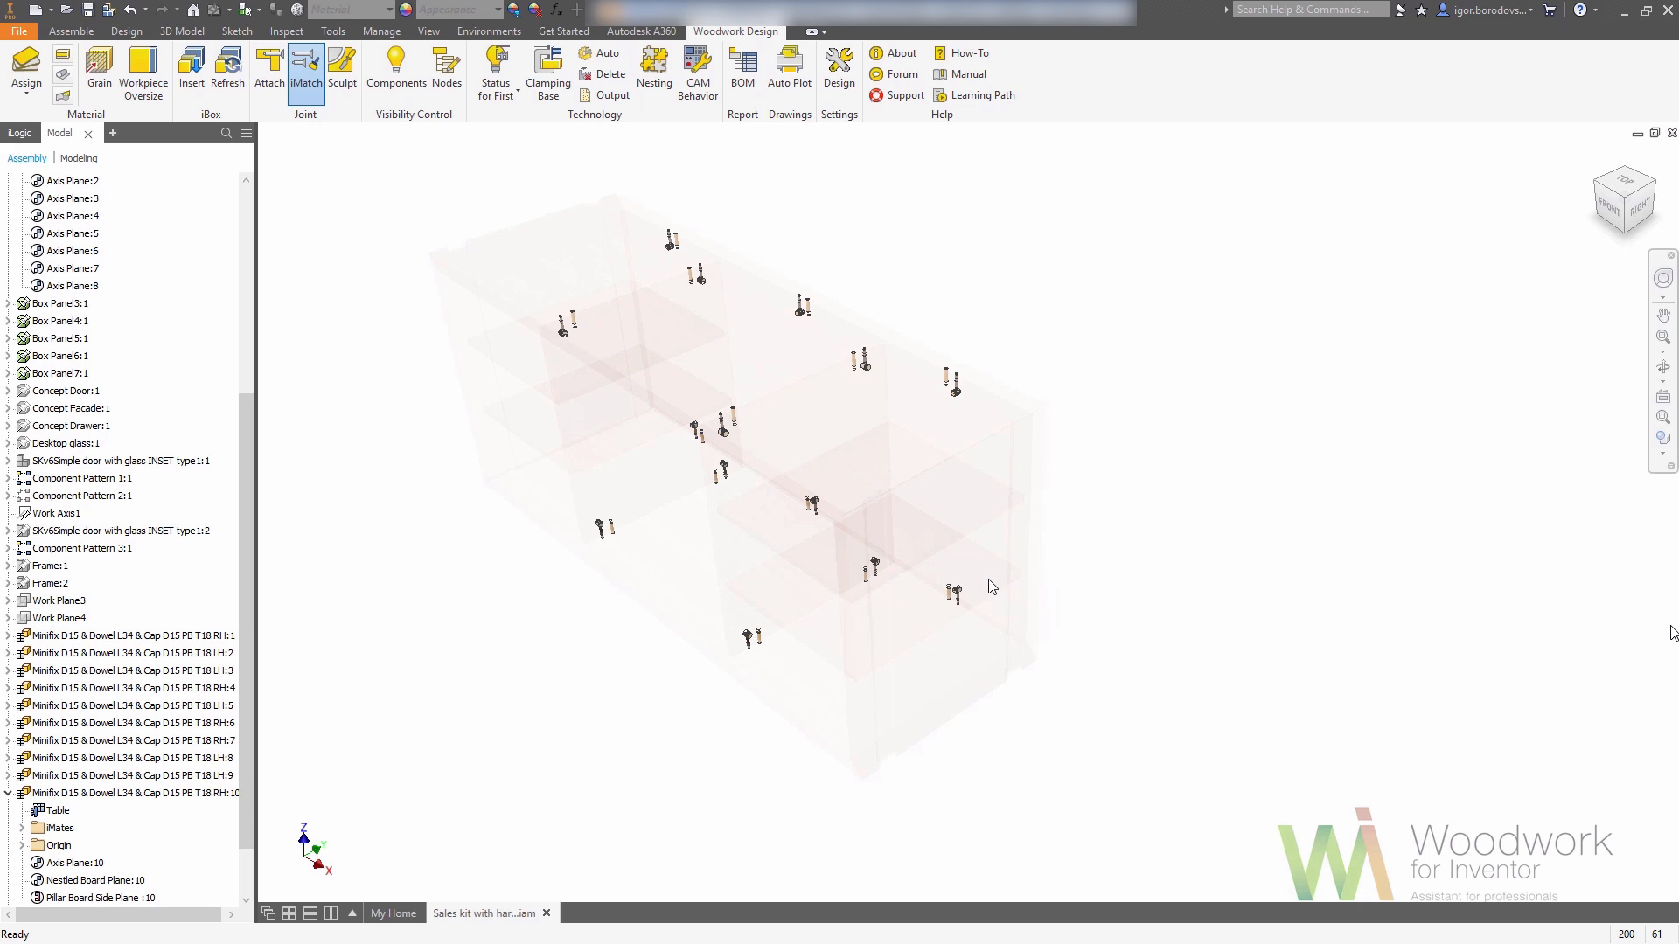
- Locate the Minifix fitting at the middle of the back panel's upper edge and change its Side value to Exclude
right_click(812, 316)
left_click(775, 339)
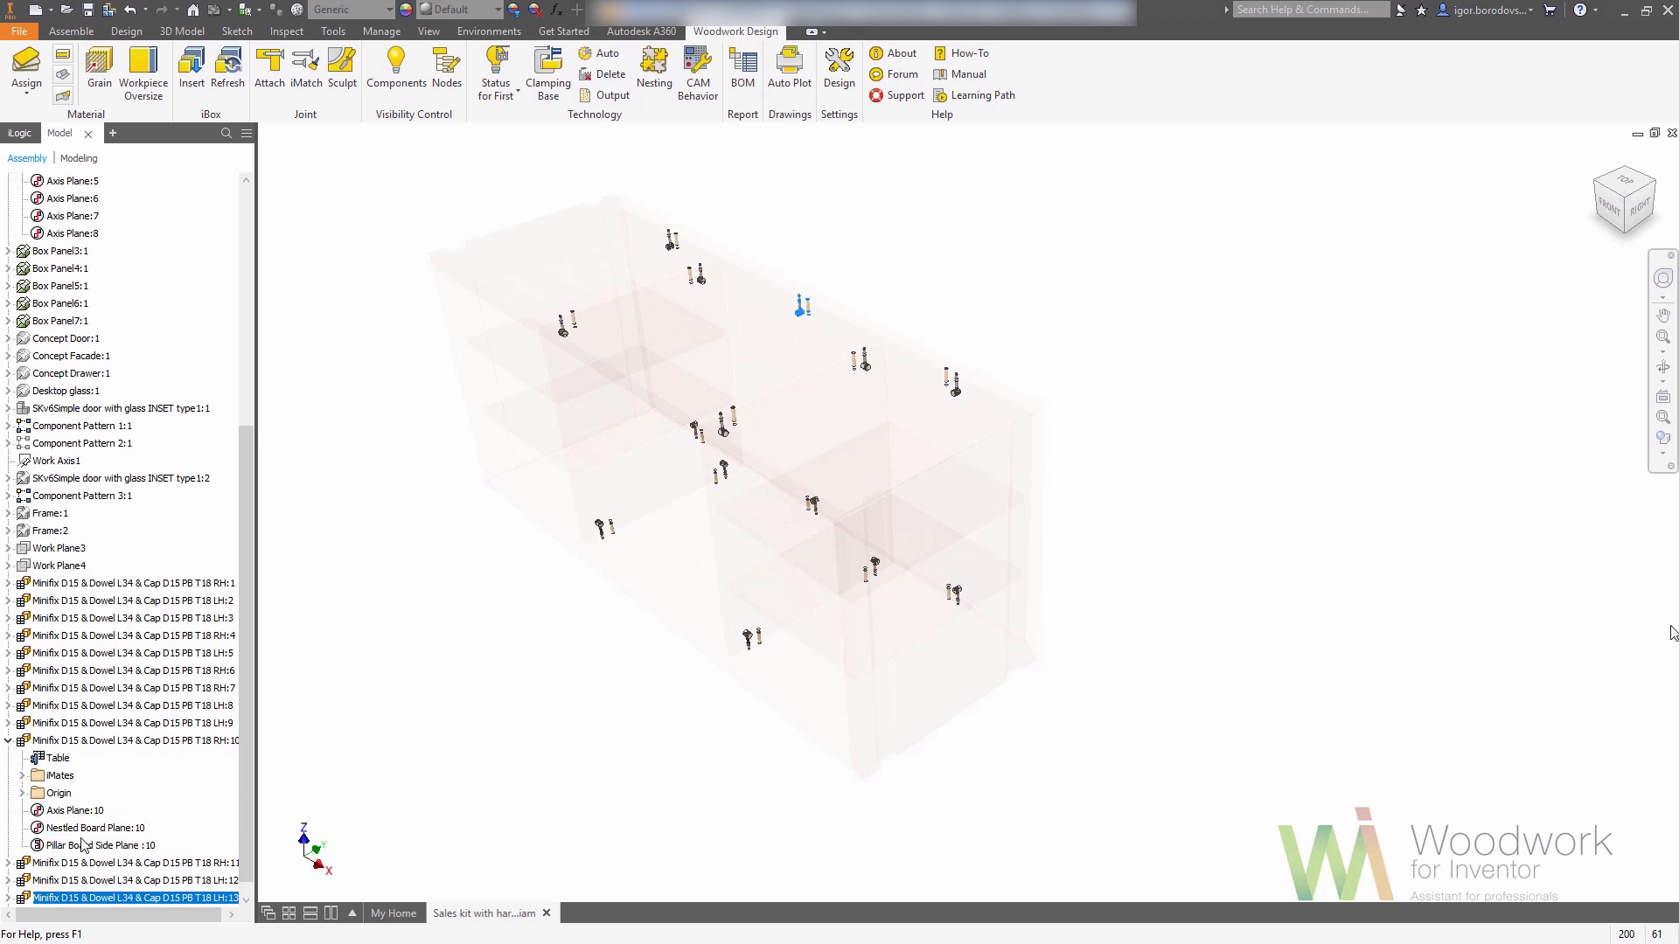
scroll(81, 845, "down", 1)
left_click(10, 880)
right_click(56, 810)
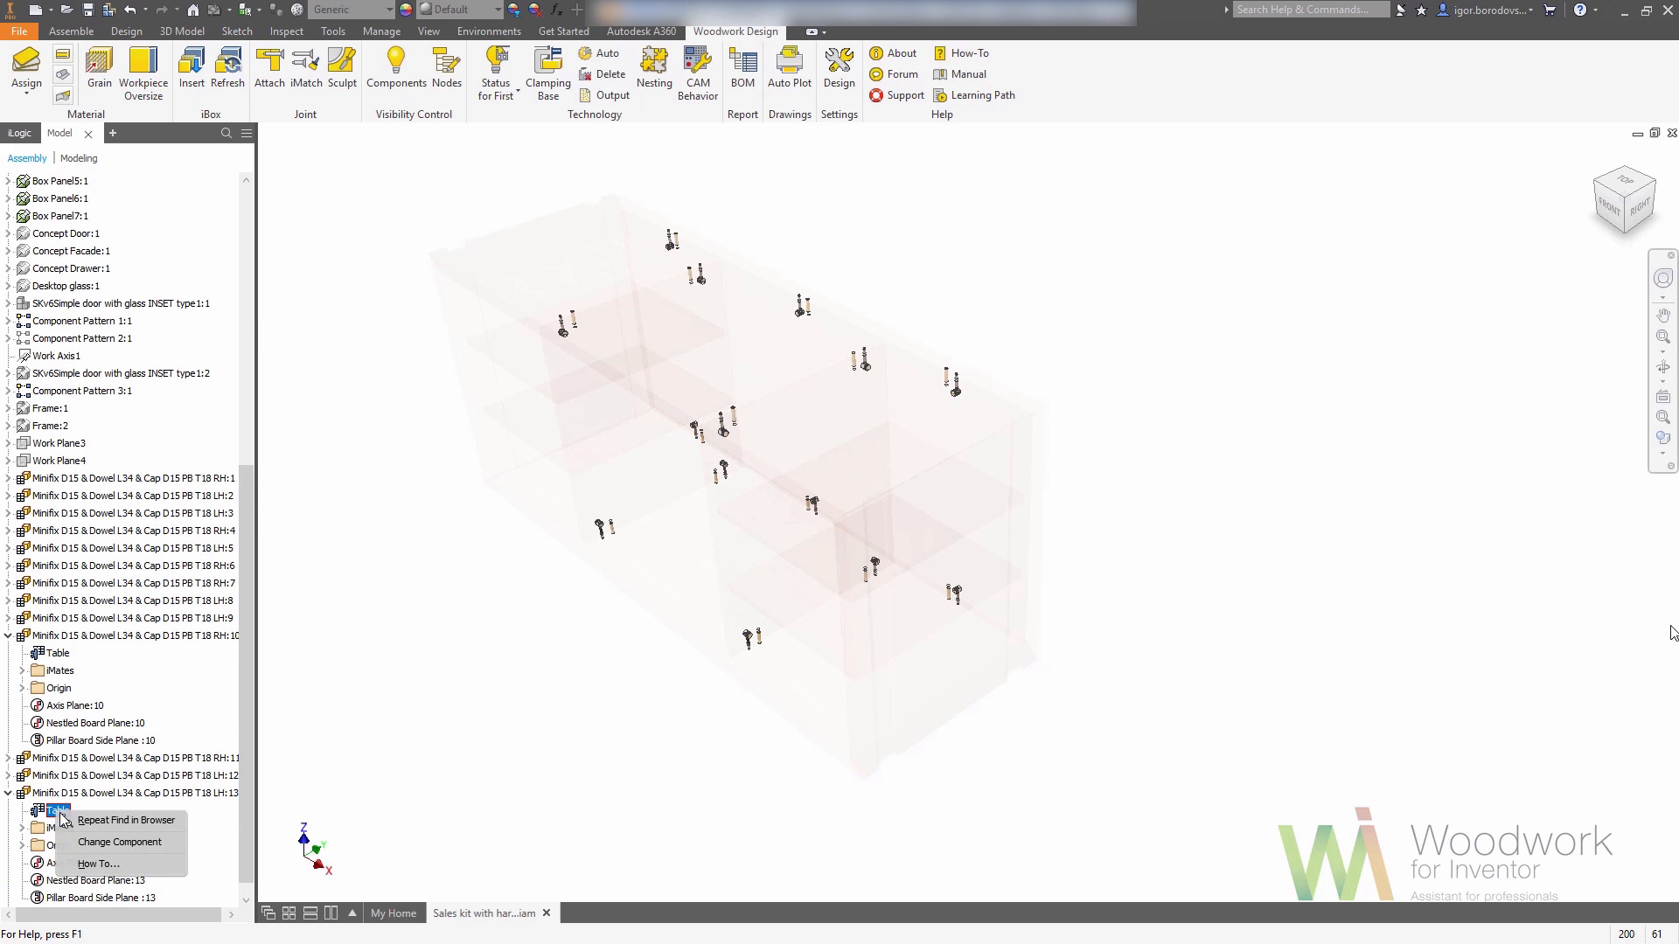
left_click(86, 839)
left_click(301, 226)
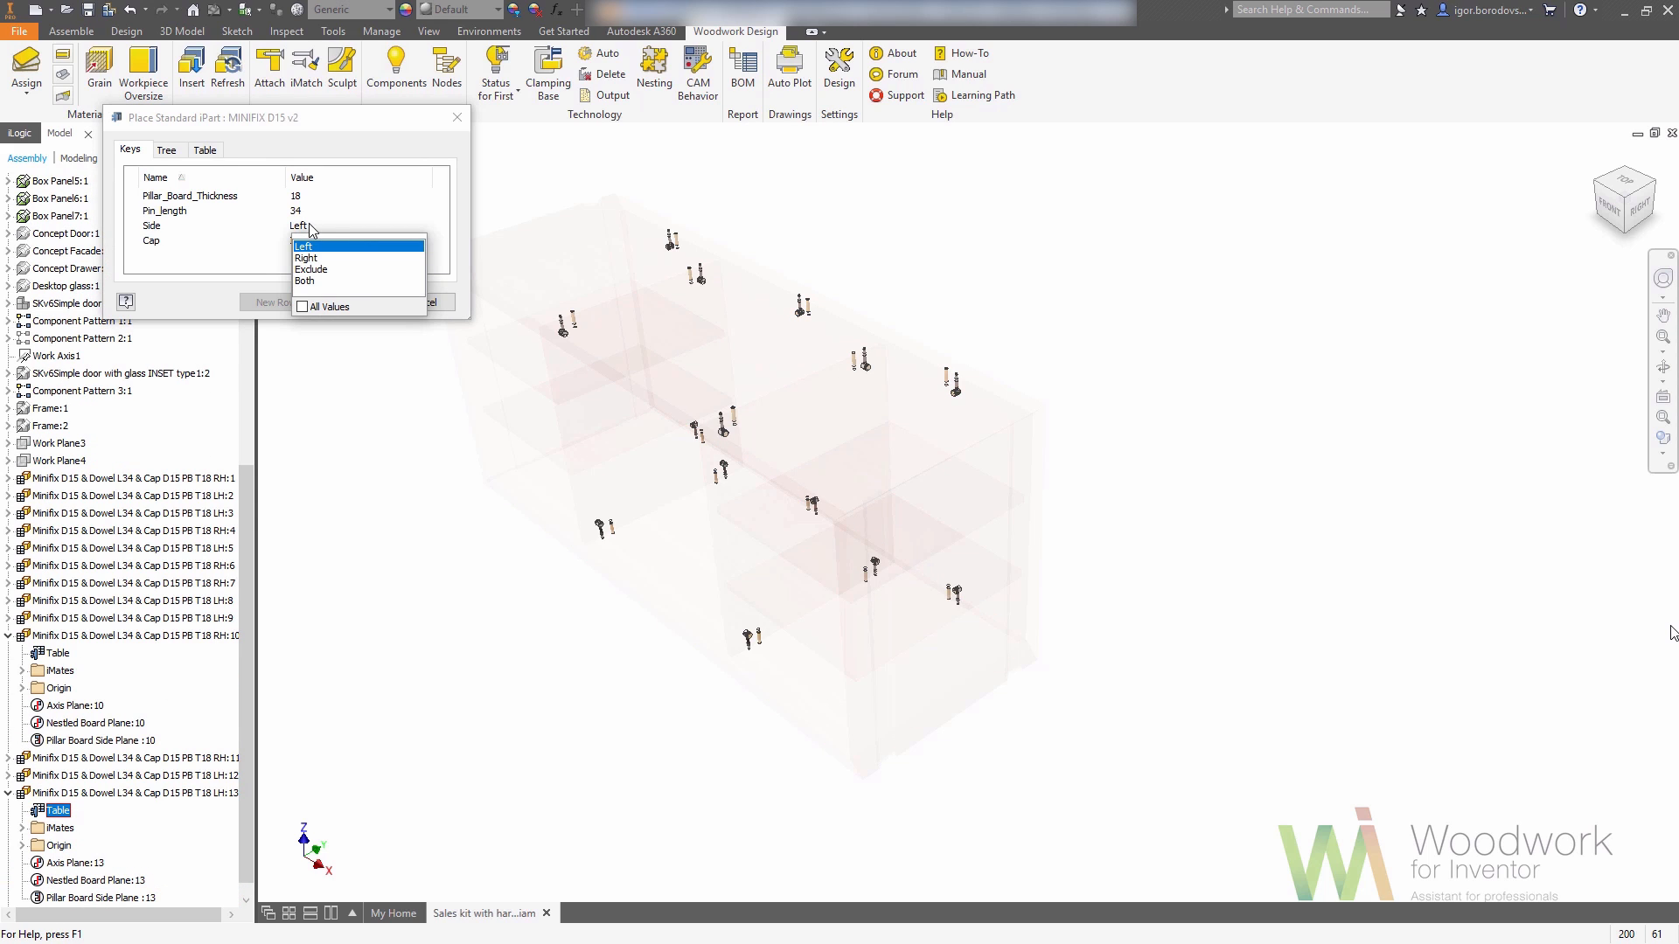
left_click(311, 269)
left_click(350, 303)
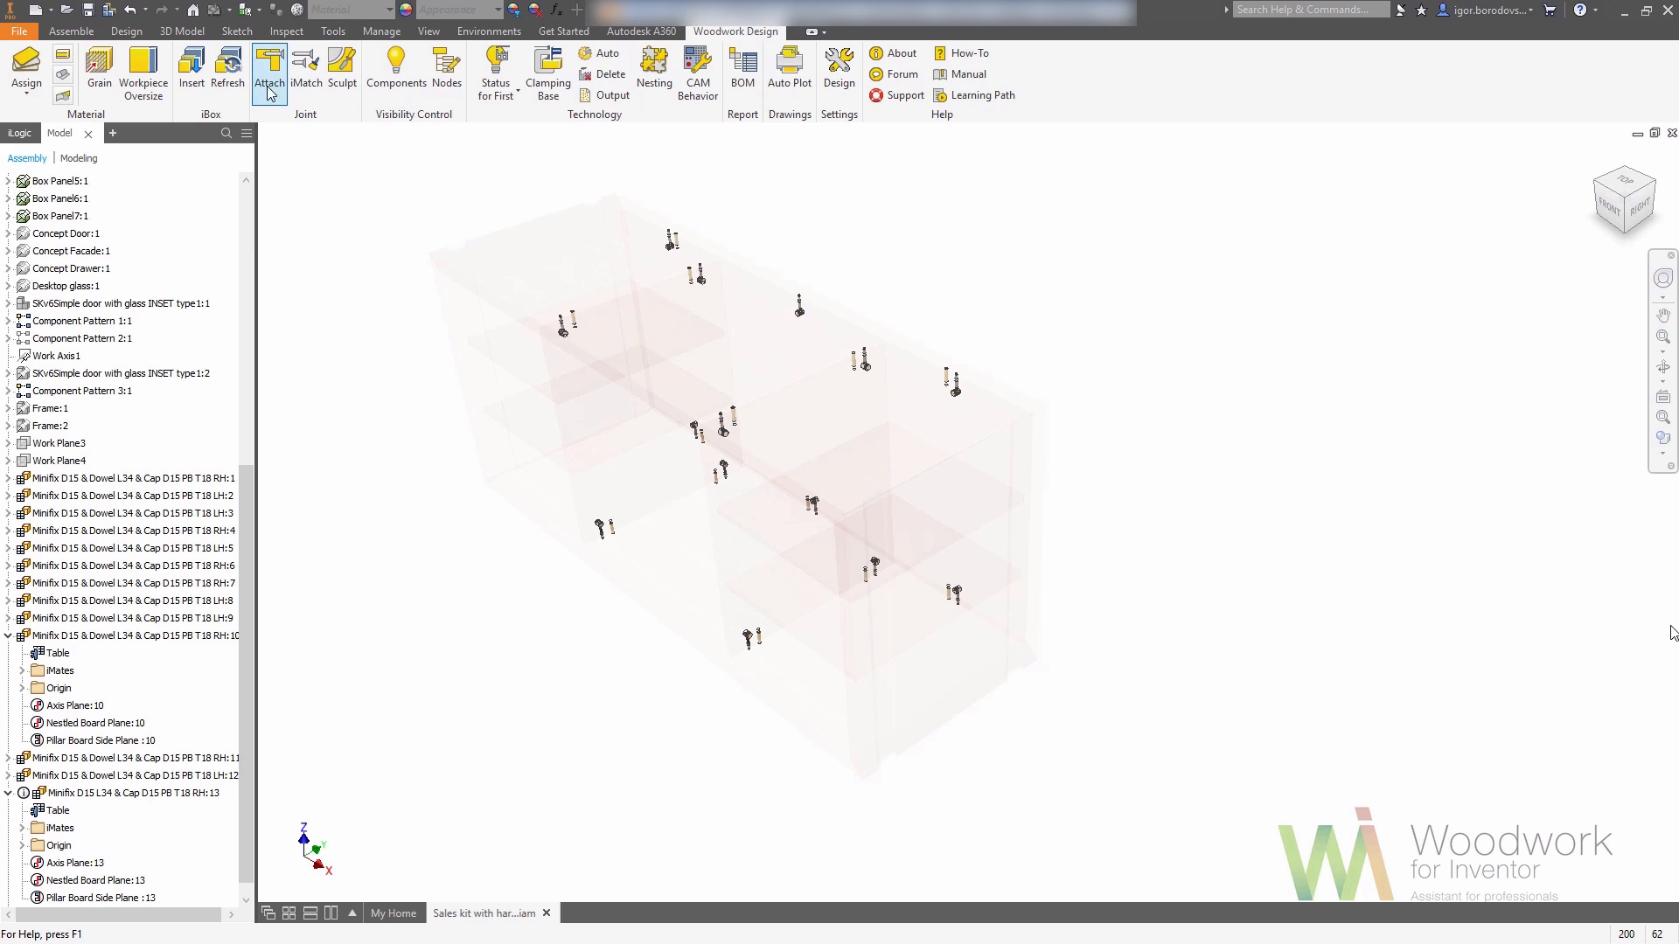
- Match the middle fitting on the back panel's lower edge to the dowel-free upper middle fitting using iMatch
left_click(306, 71)
left_click(799, 309)
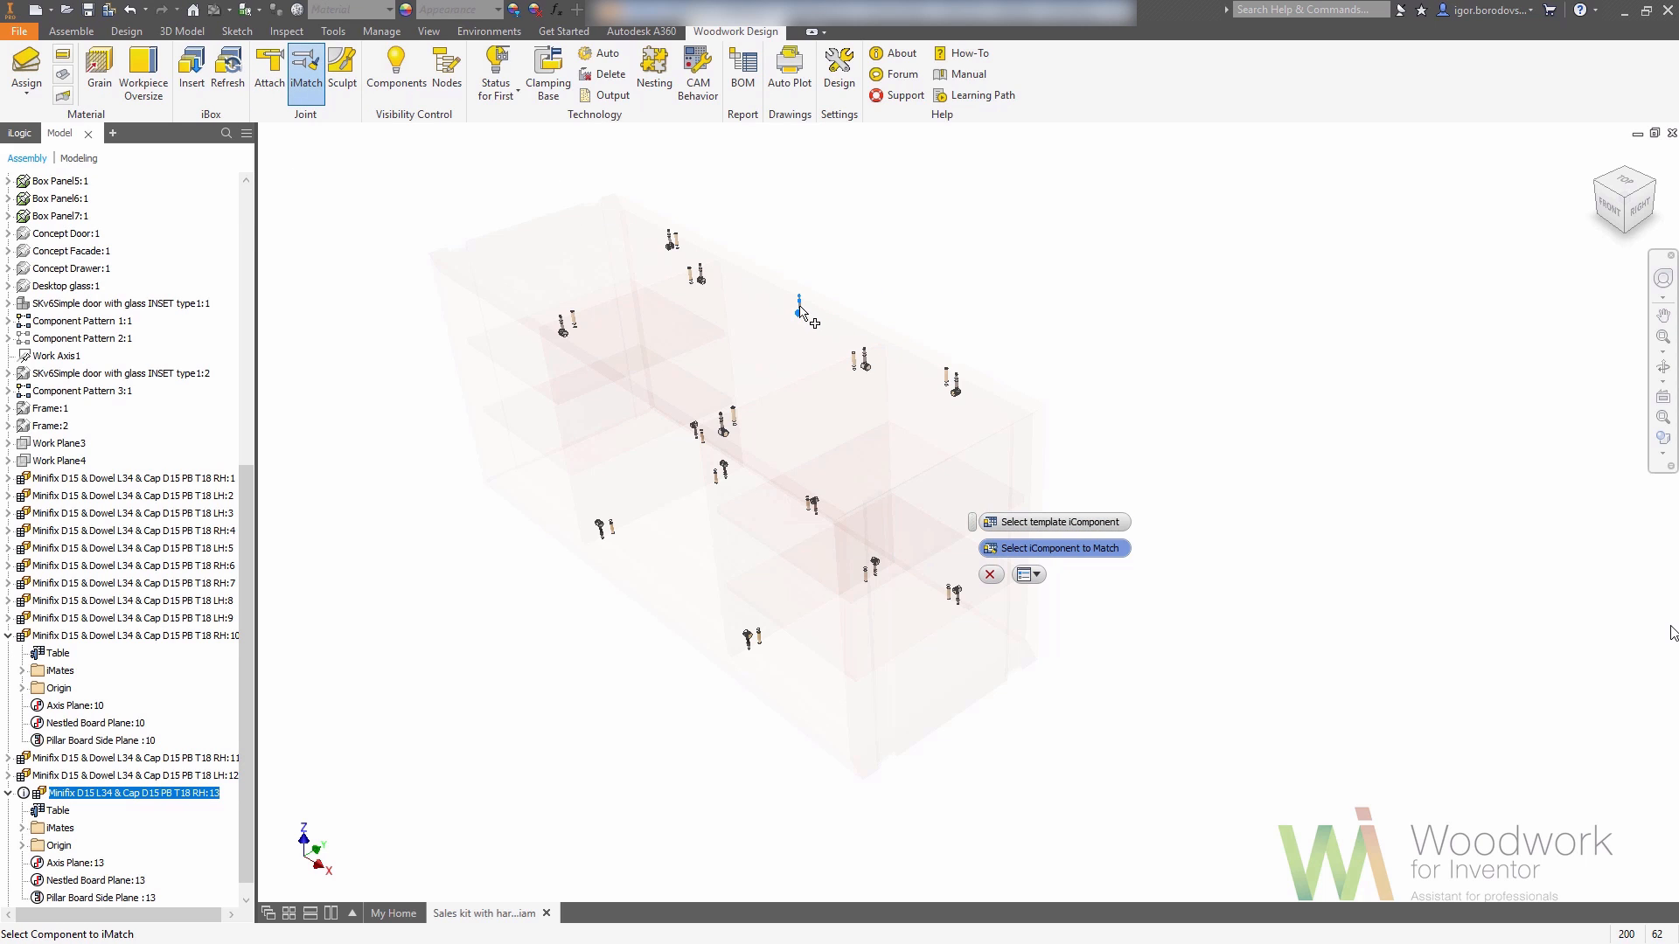
left_click(990, 575)
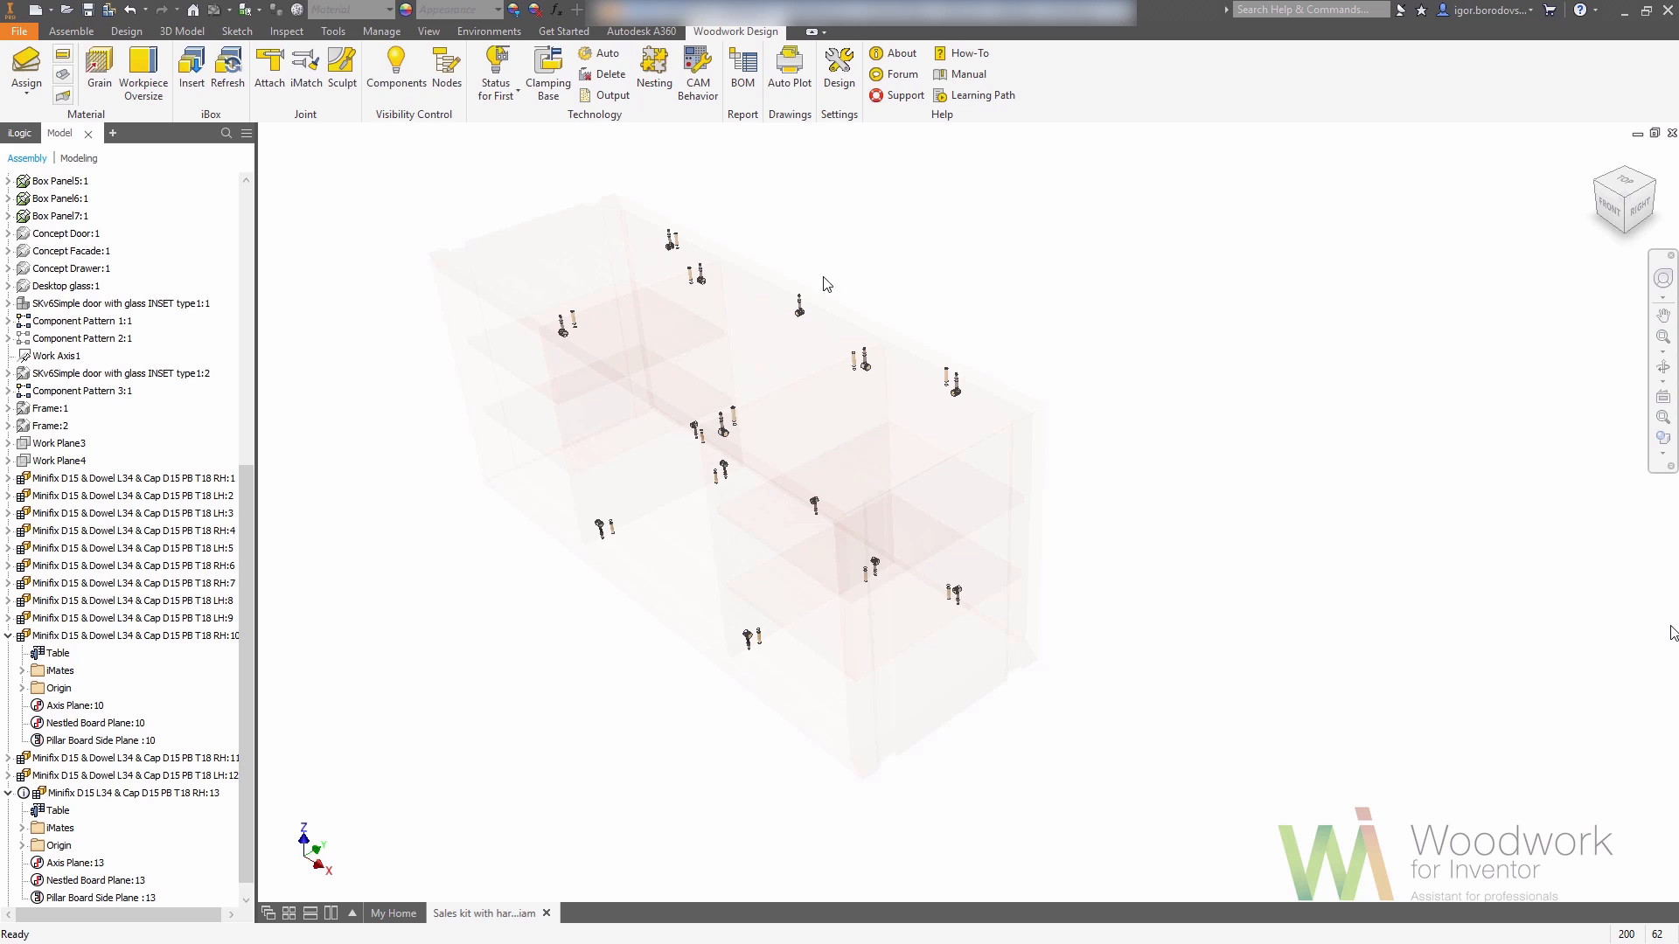
- Enable the Woodwork for Inventor components in the display again
left_click(397, 70)
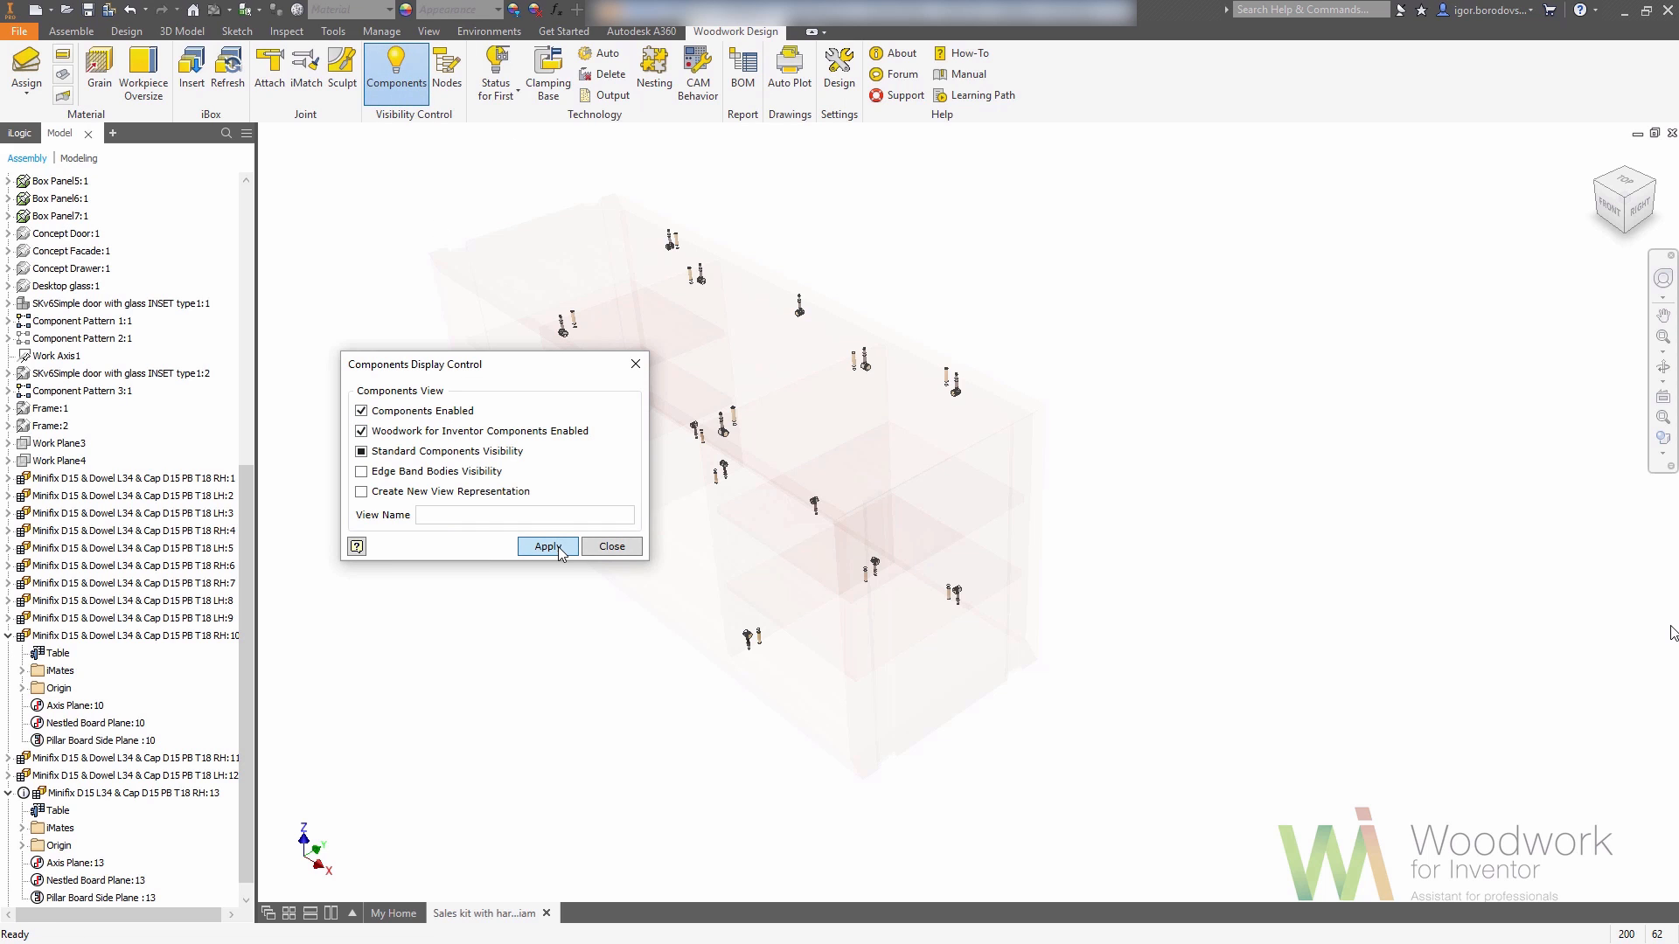
left_click(558, 547)
left_click(588, 549)
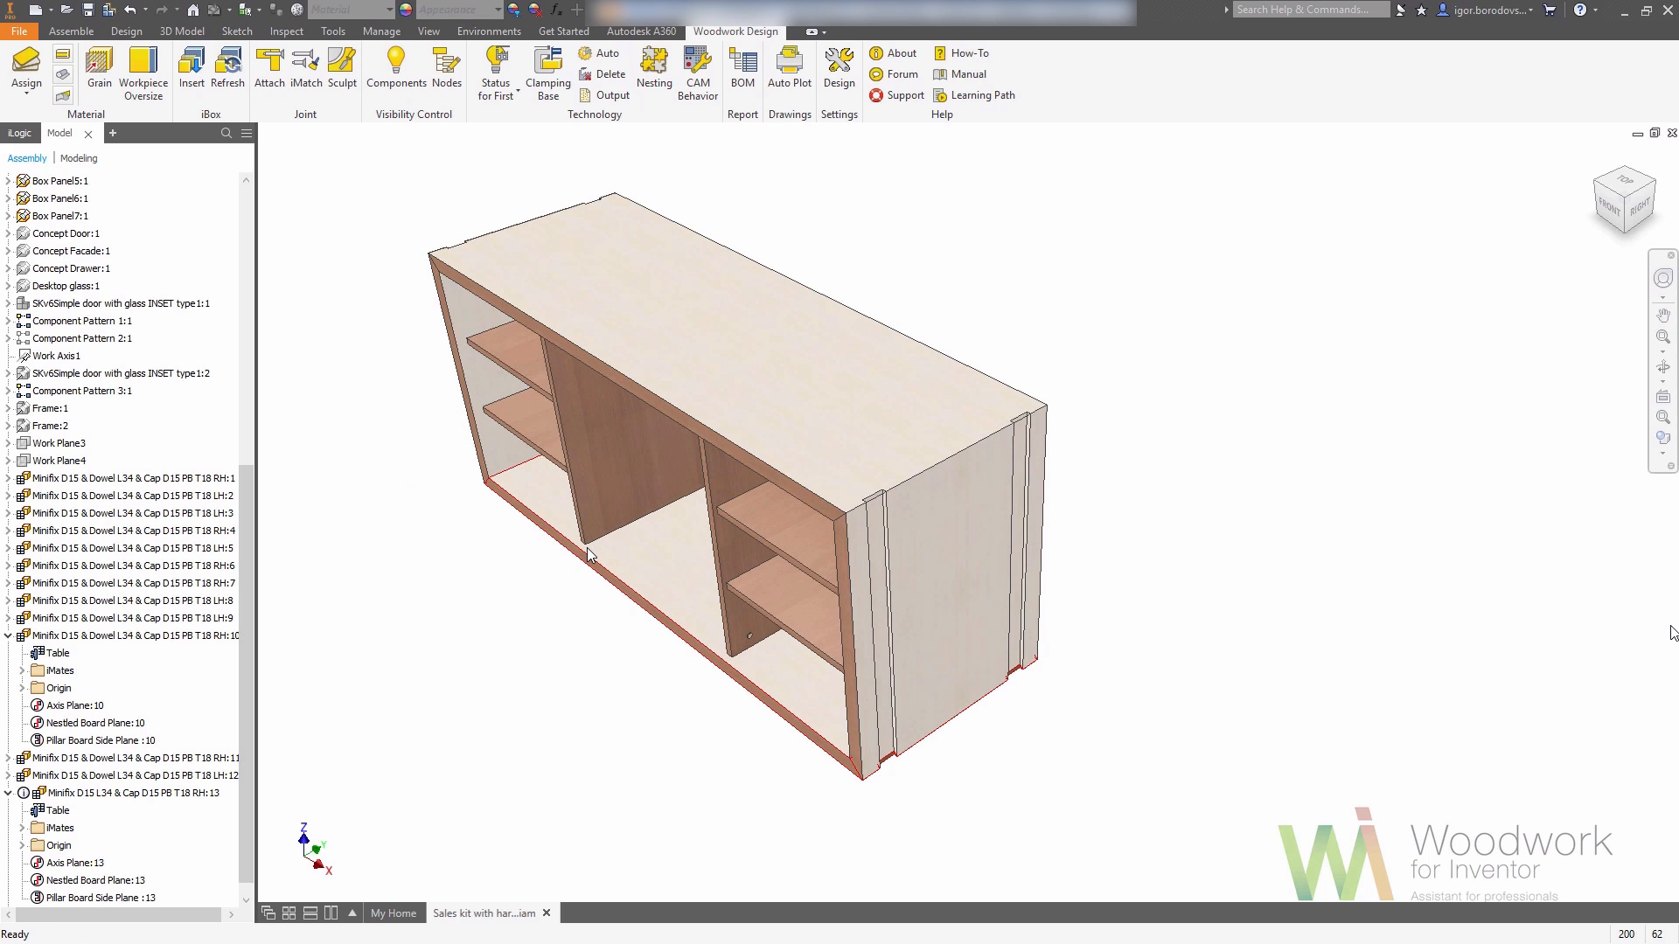
- Load the Shelf holder D5 from the library's Holders folder for attachment, with Cap set to Include and Hole Number 3
key("F6")
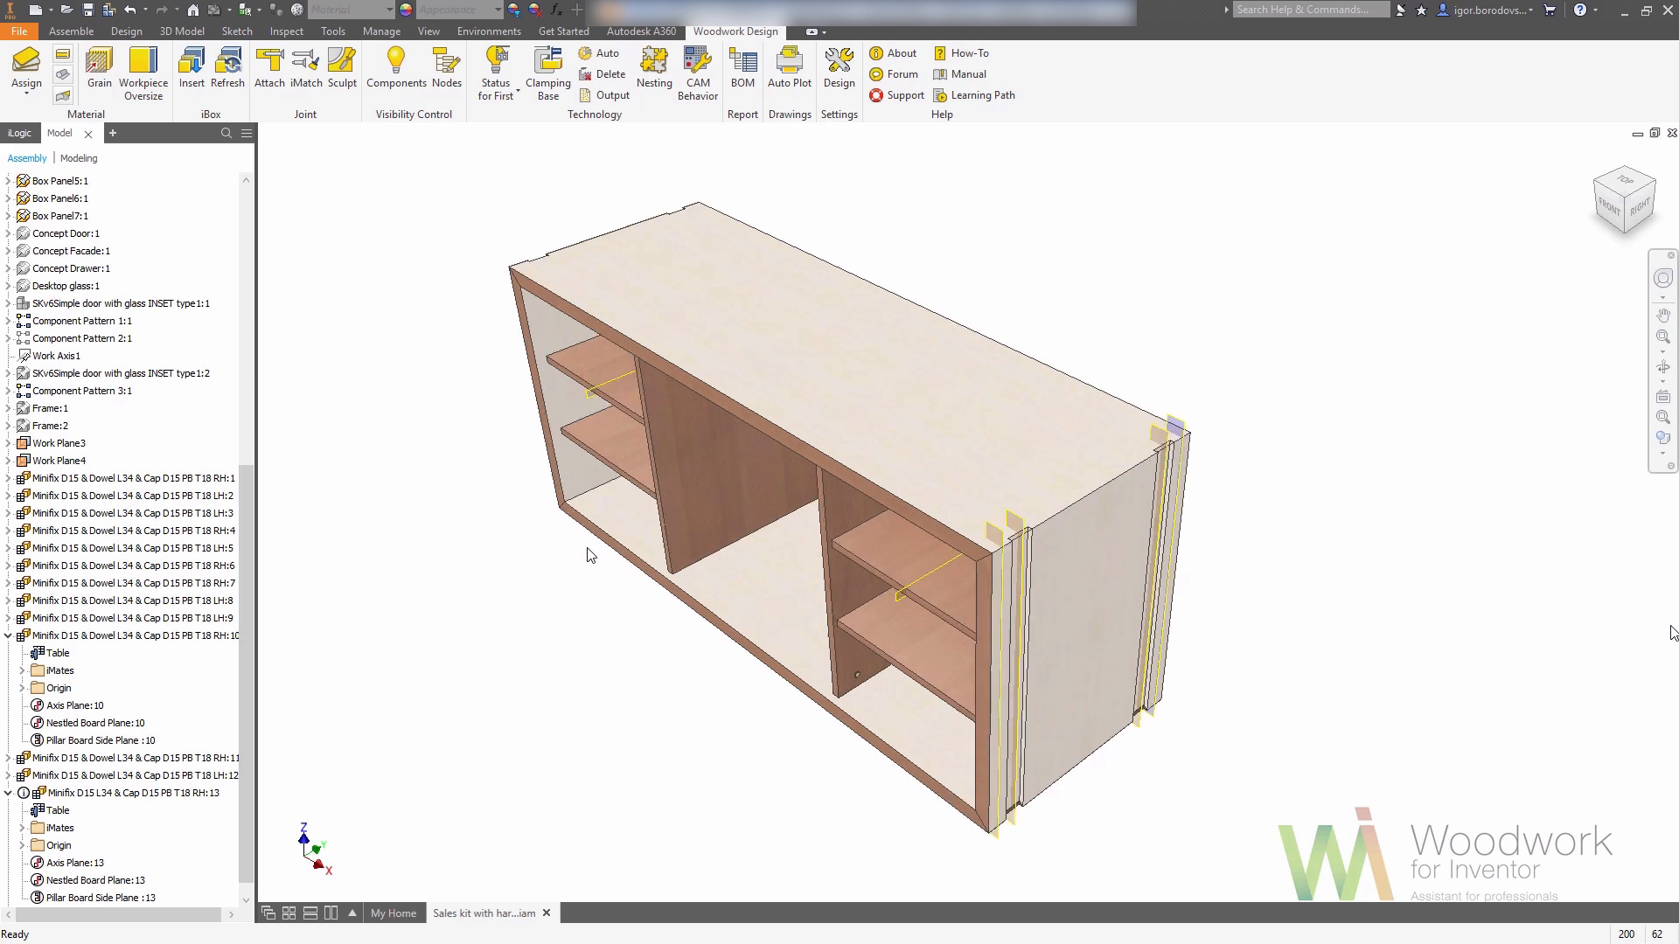
left_click(1622, 210)
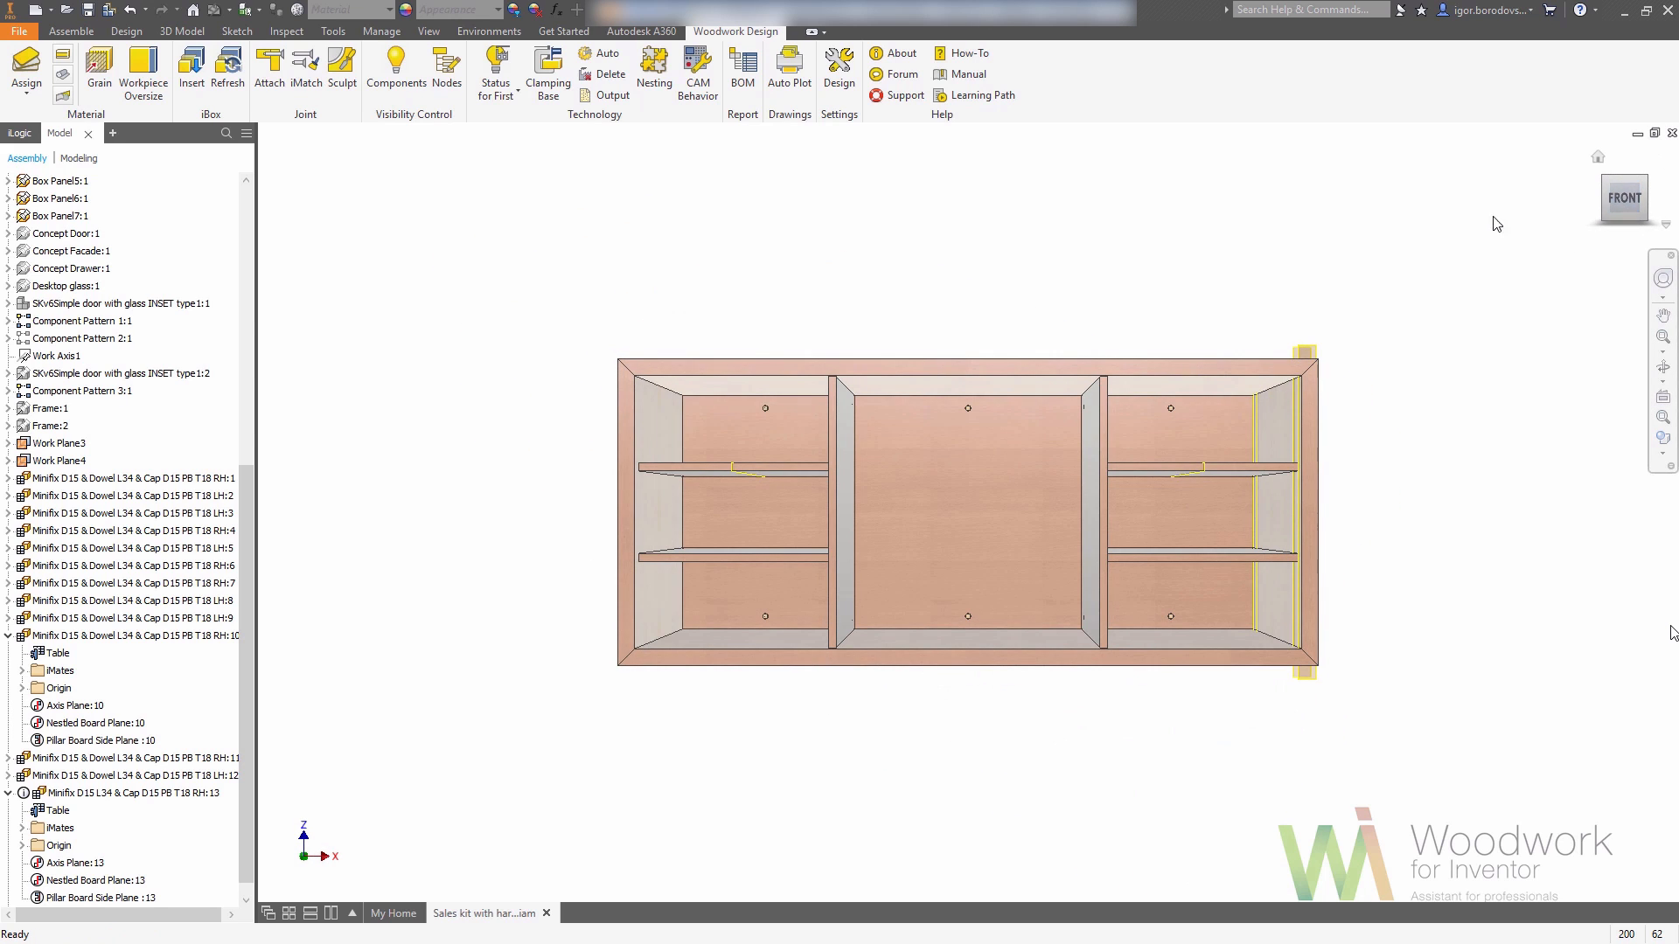
left_click(270, 74)
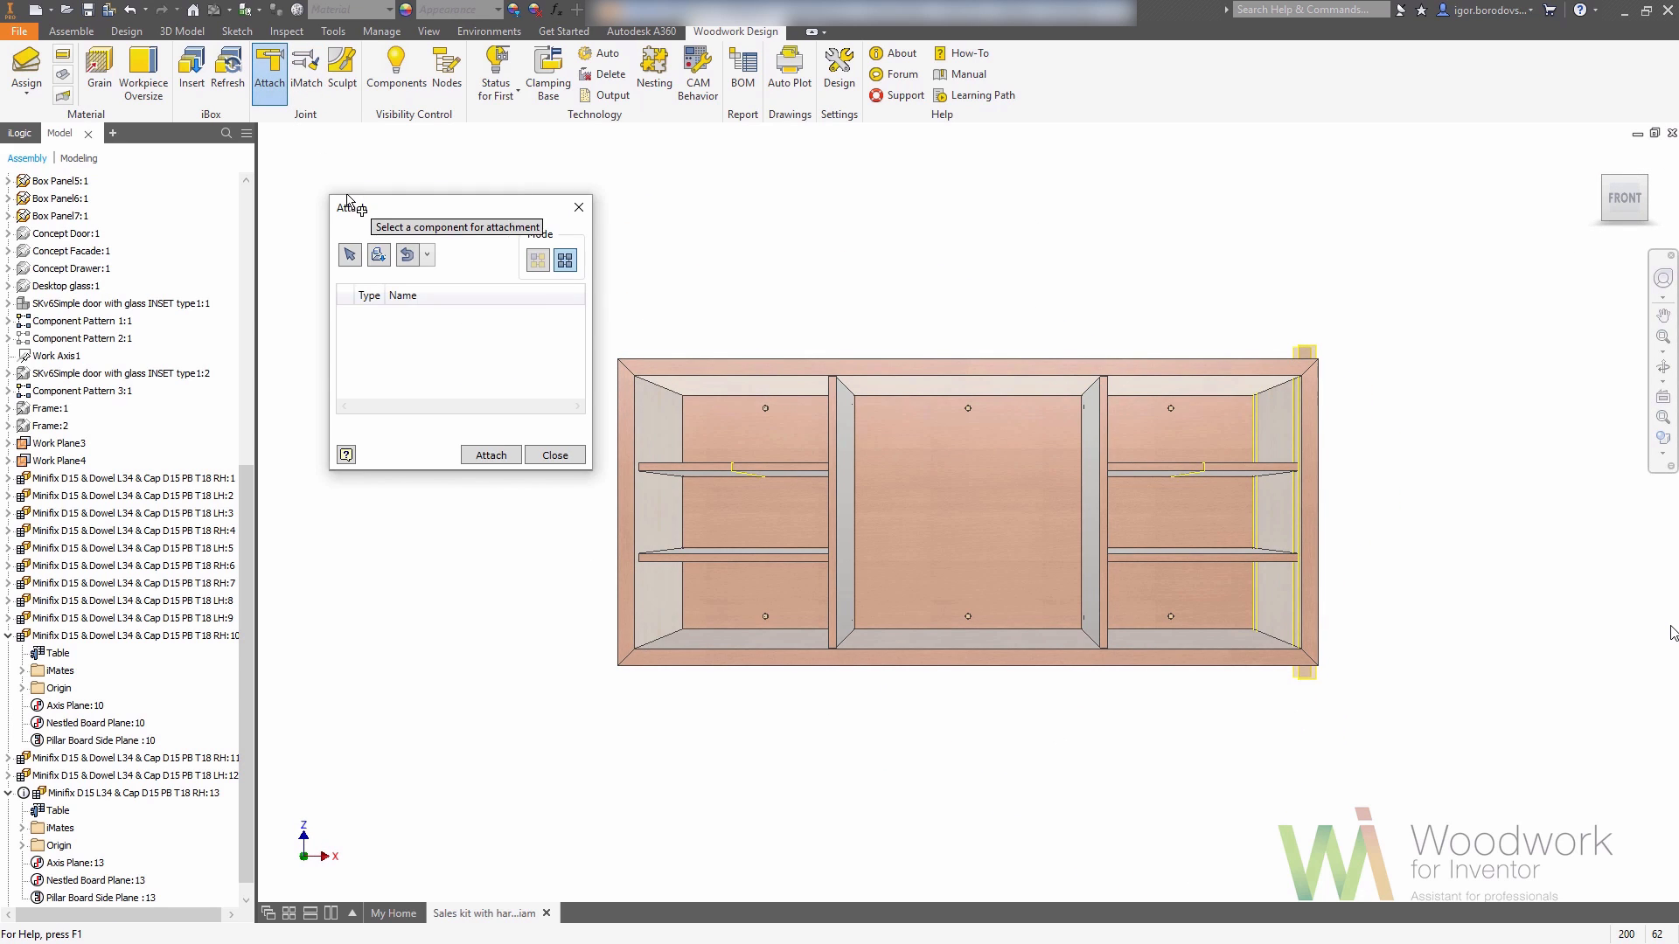
left_click(376, 266)
left_click(634, 201)
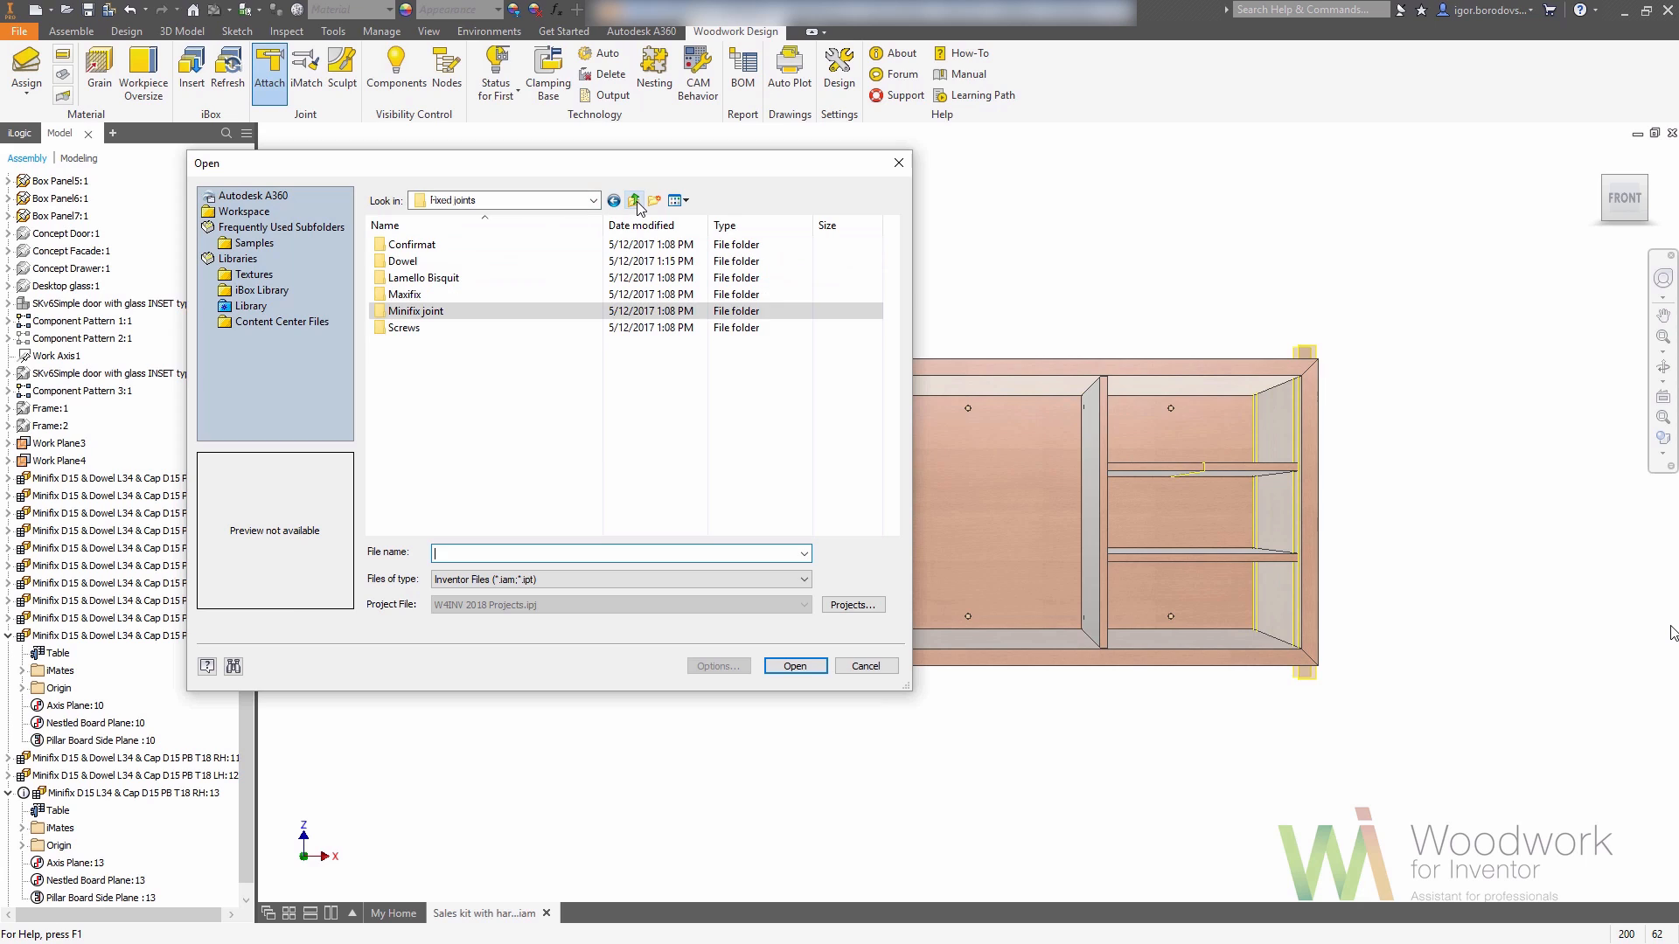
left_click(634, 201)
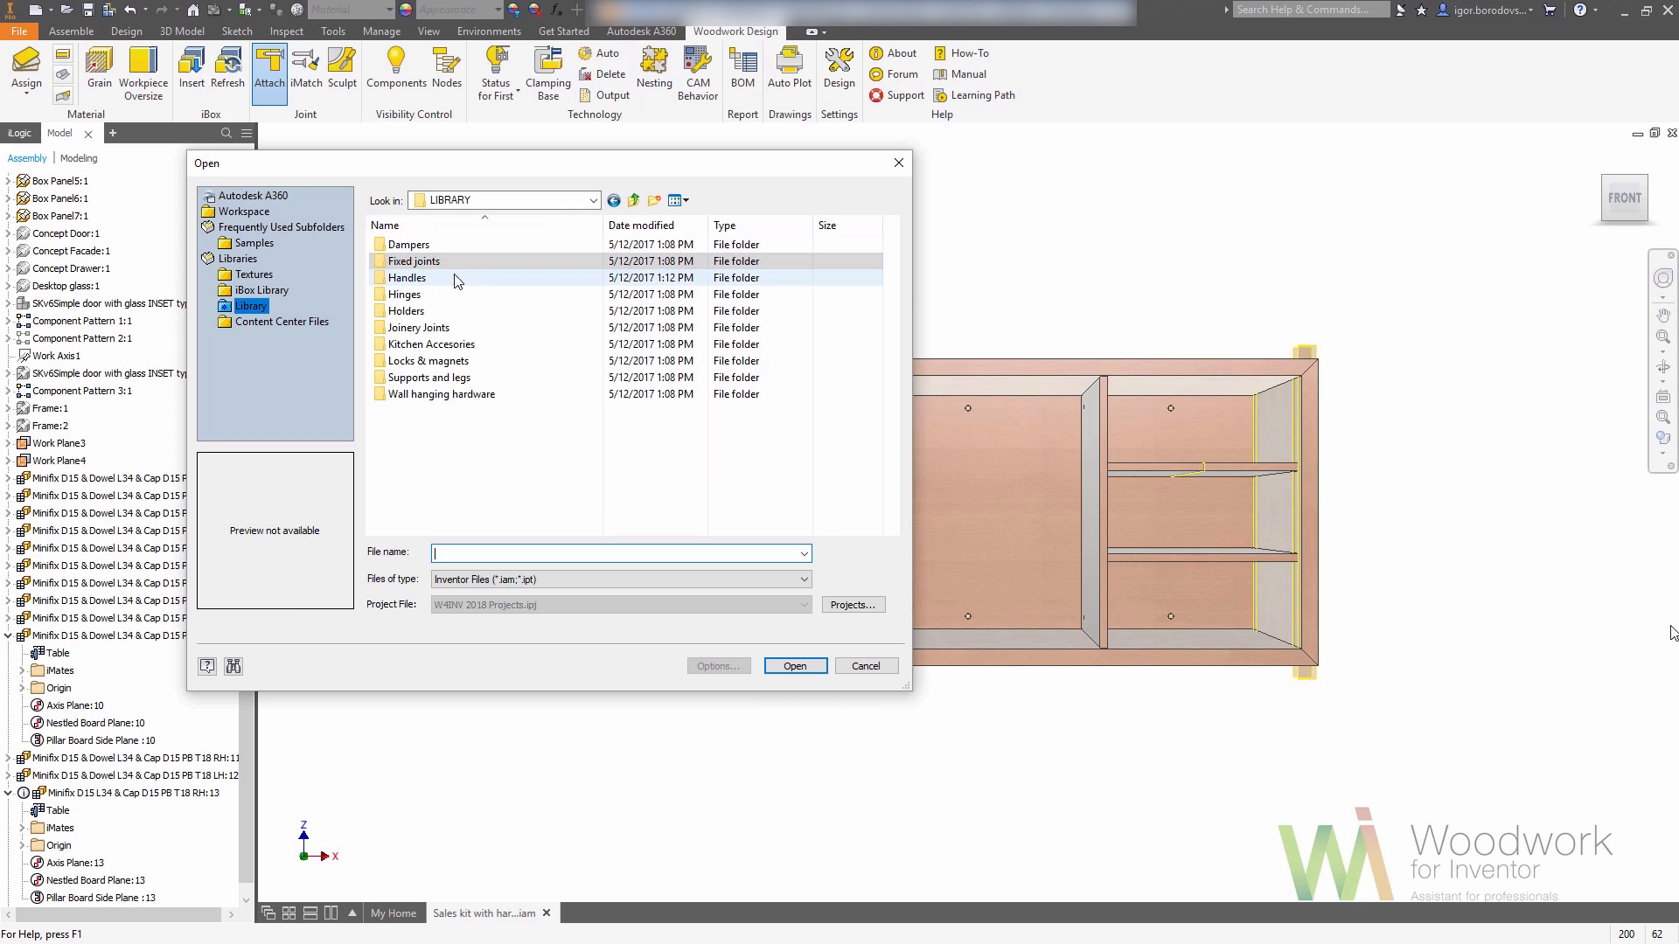
double_click(406, 311)
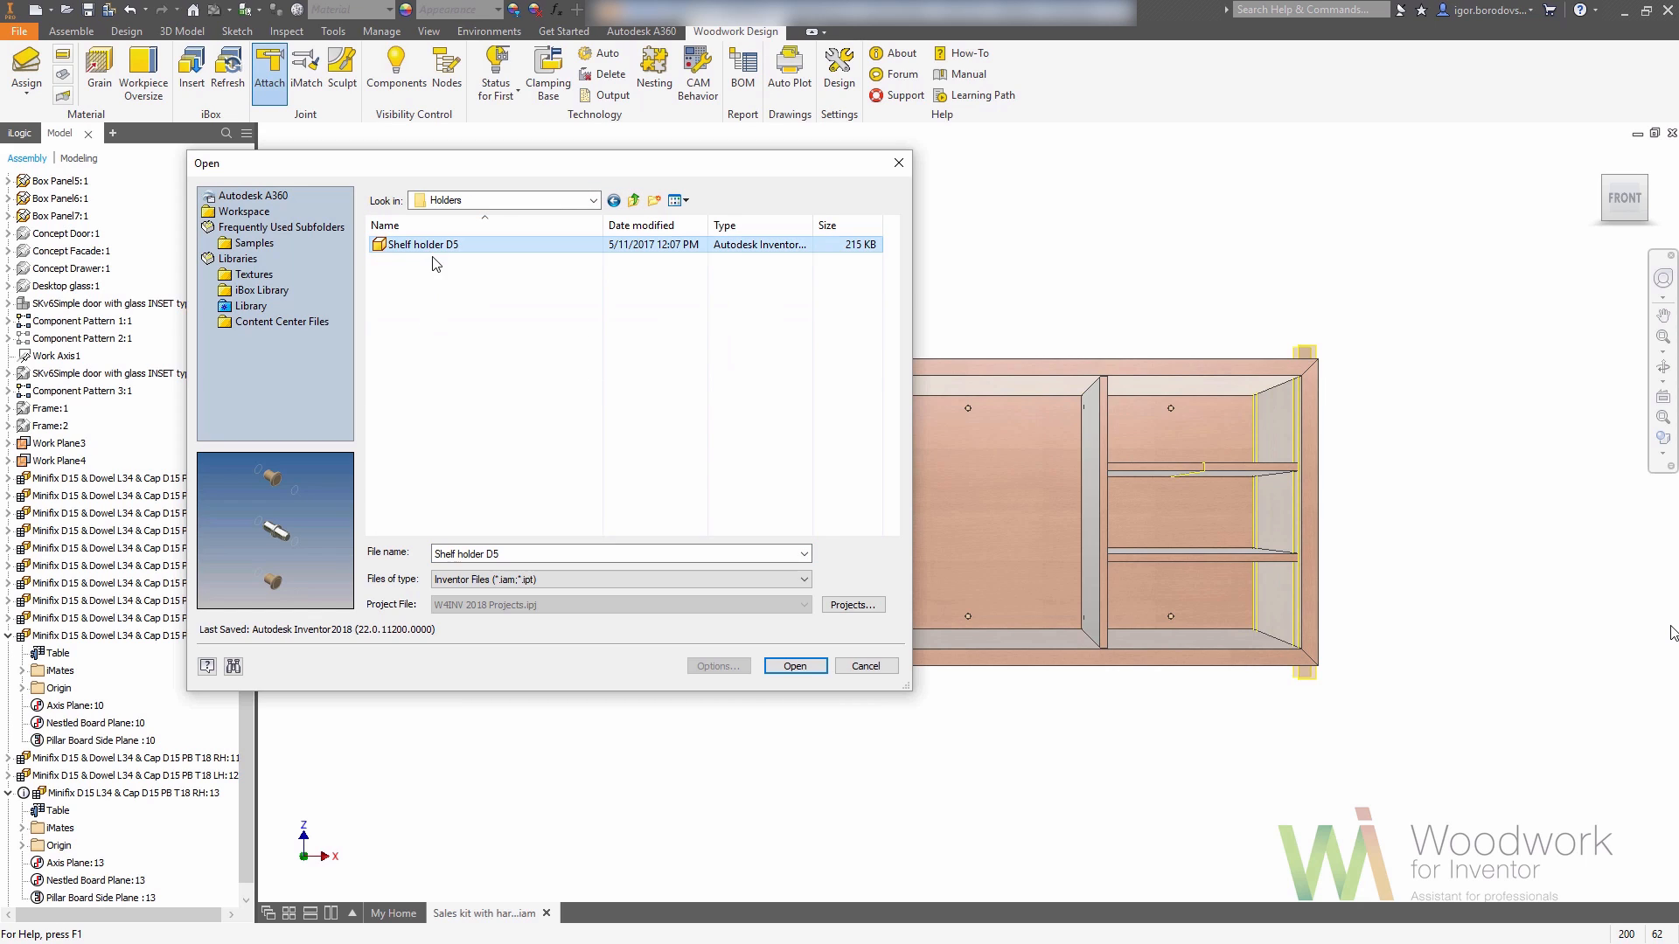
left_click(787, 665)
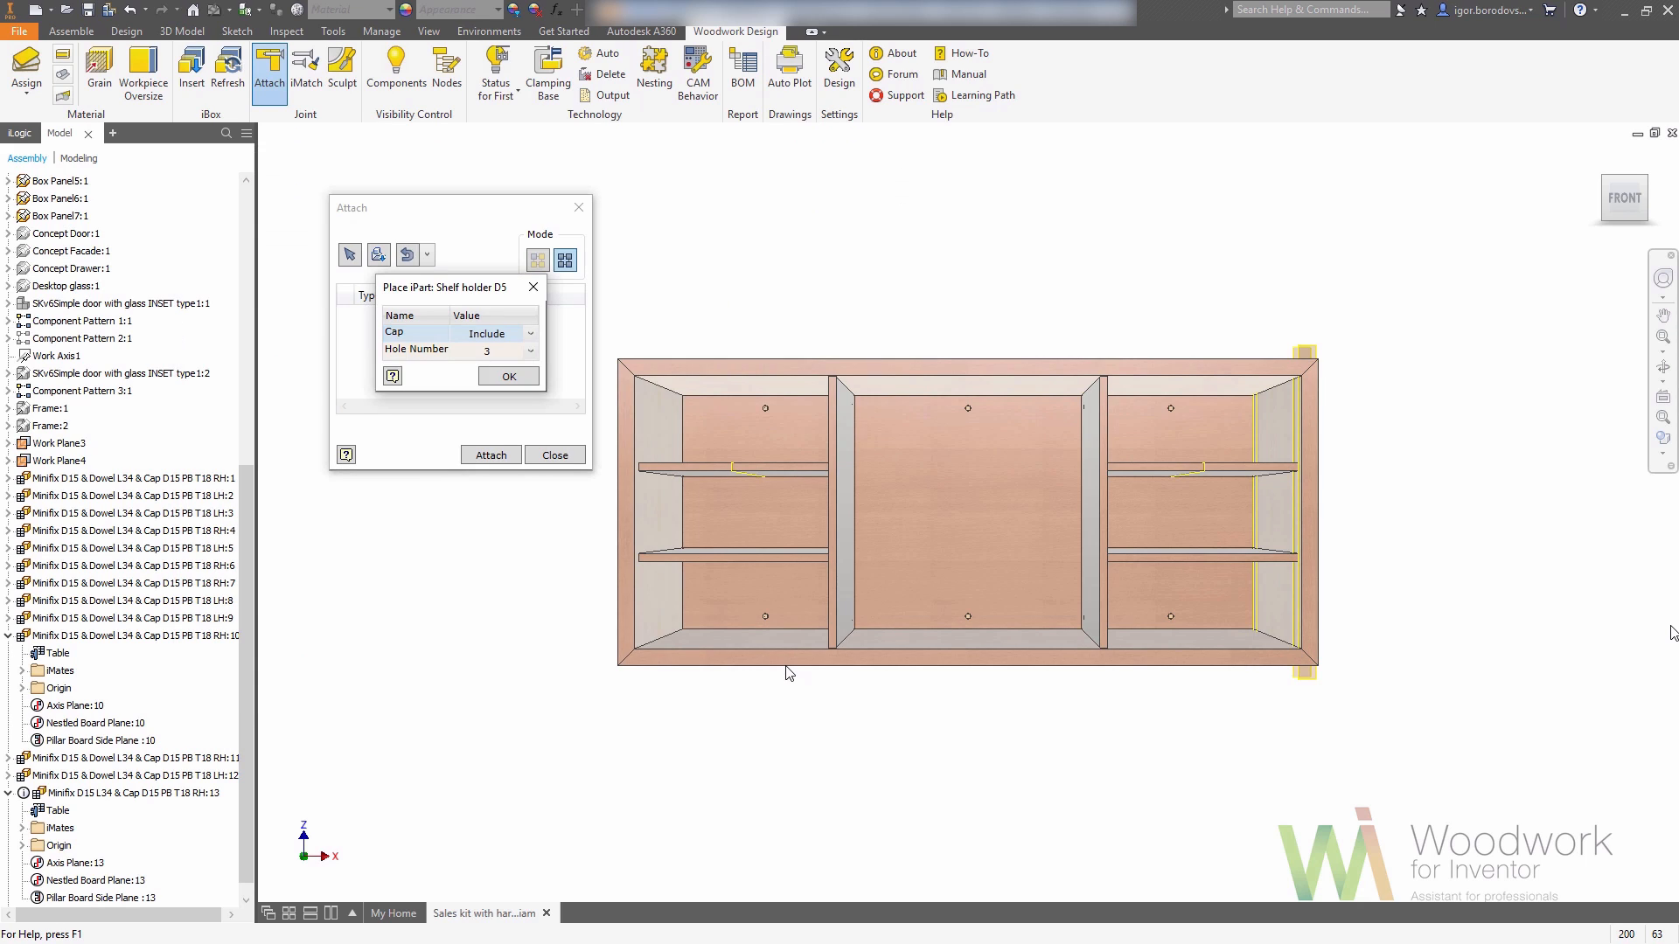
left_click(509, 377)
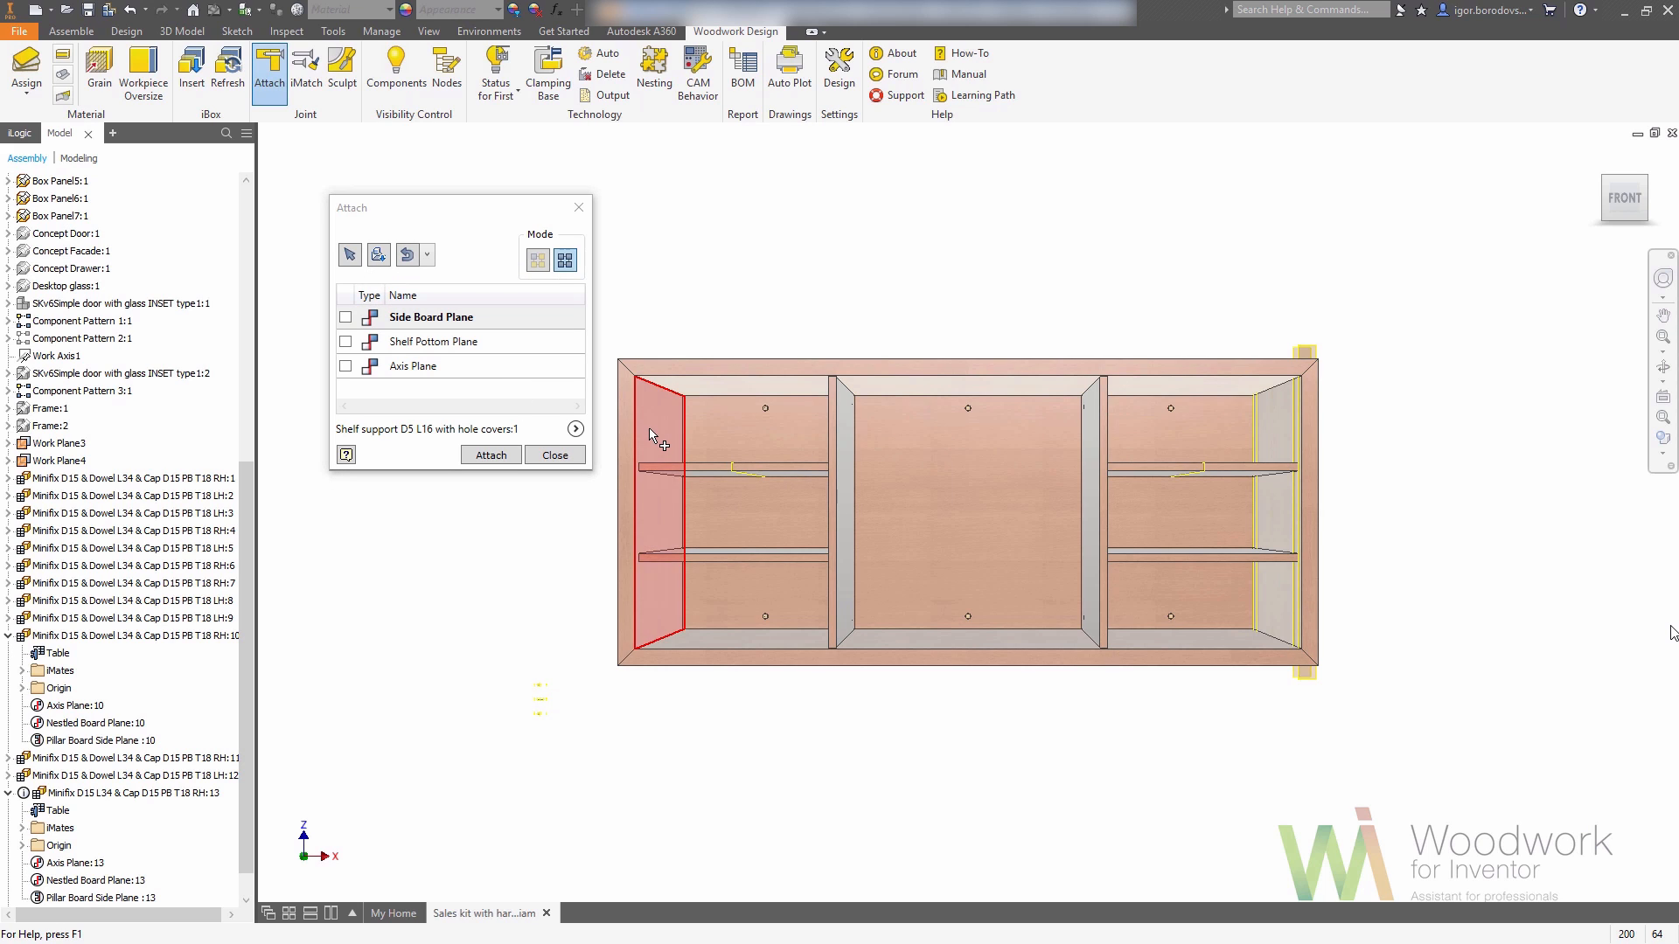
- Assign the shelf holder's Side Board Plane to the inner faces of the outer sides and the shelf-side faces of both partitions
left_click(656, 559)
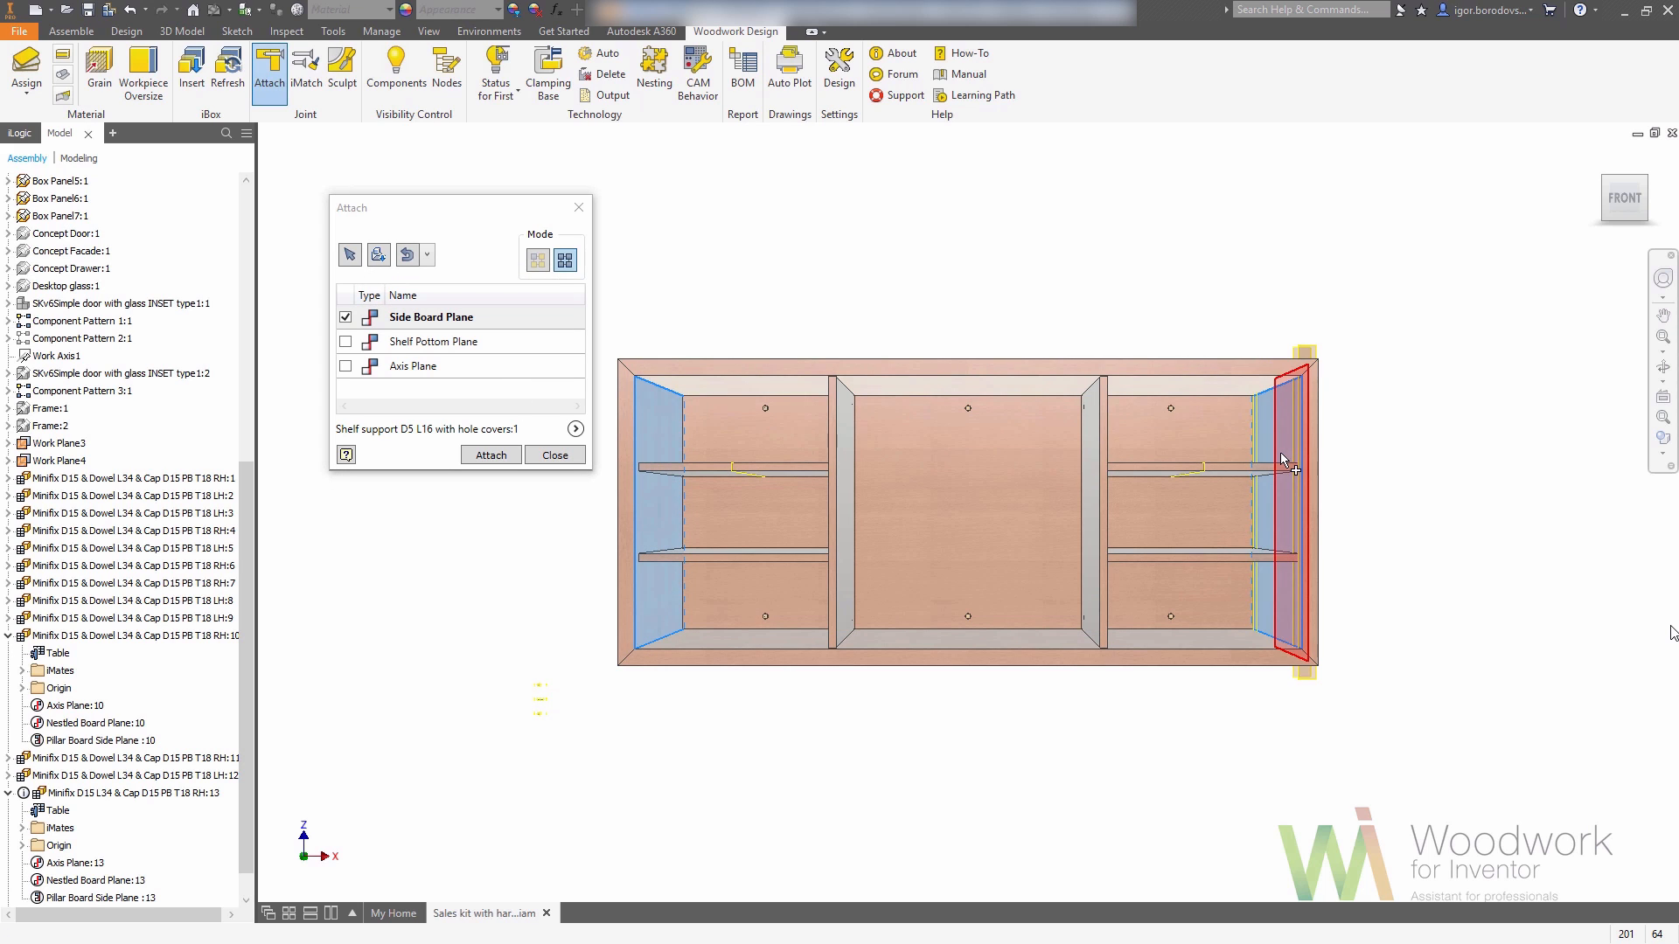
middle_click_drag(1281, 453, 1142, 448, "shift")
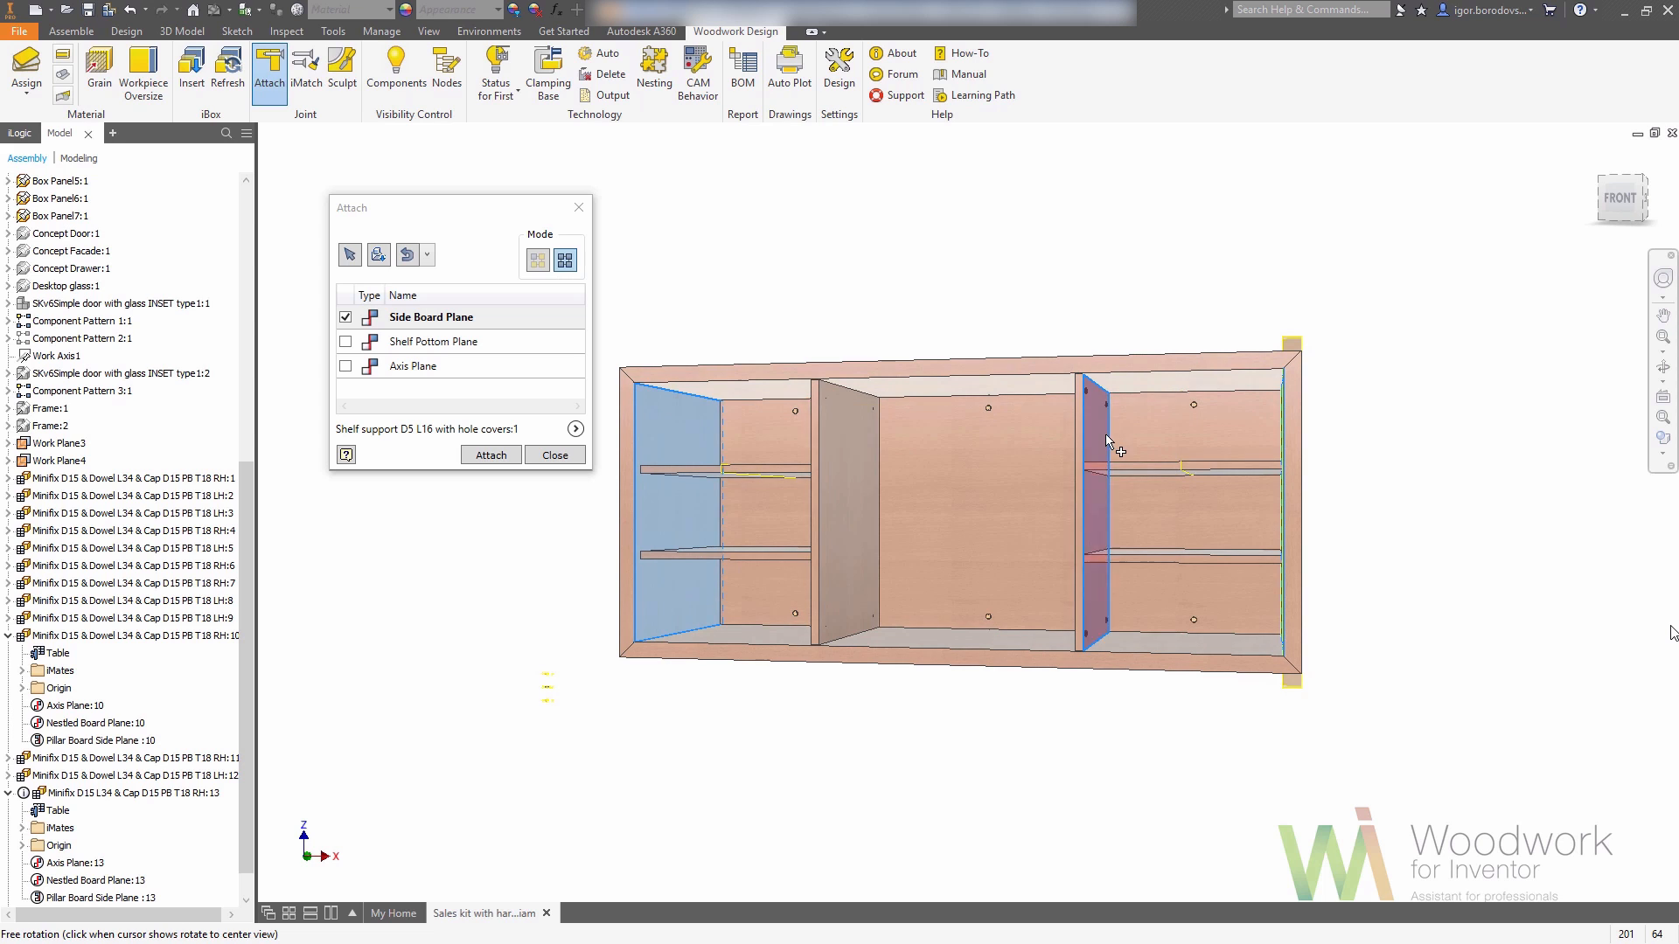
left_click(1106, 446)
key("F4")
left_click_drag(692, 512, 837, 509)
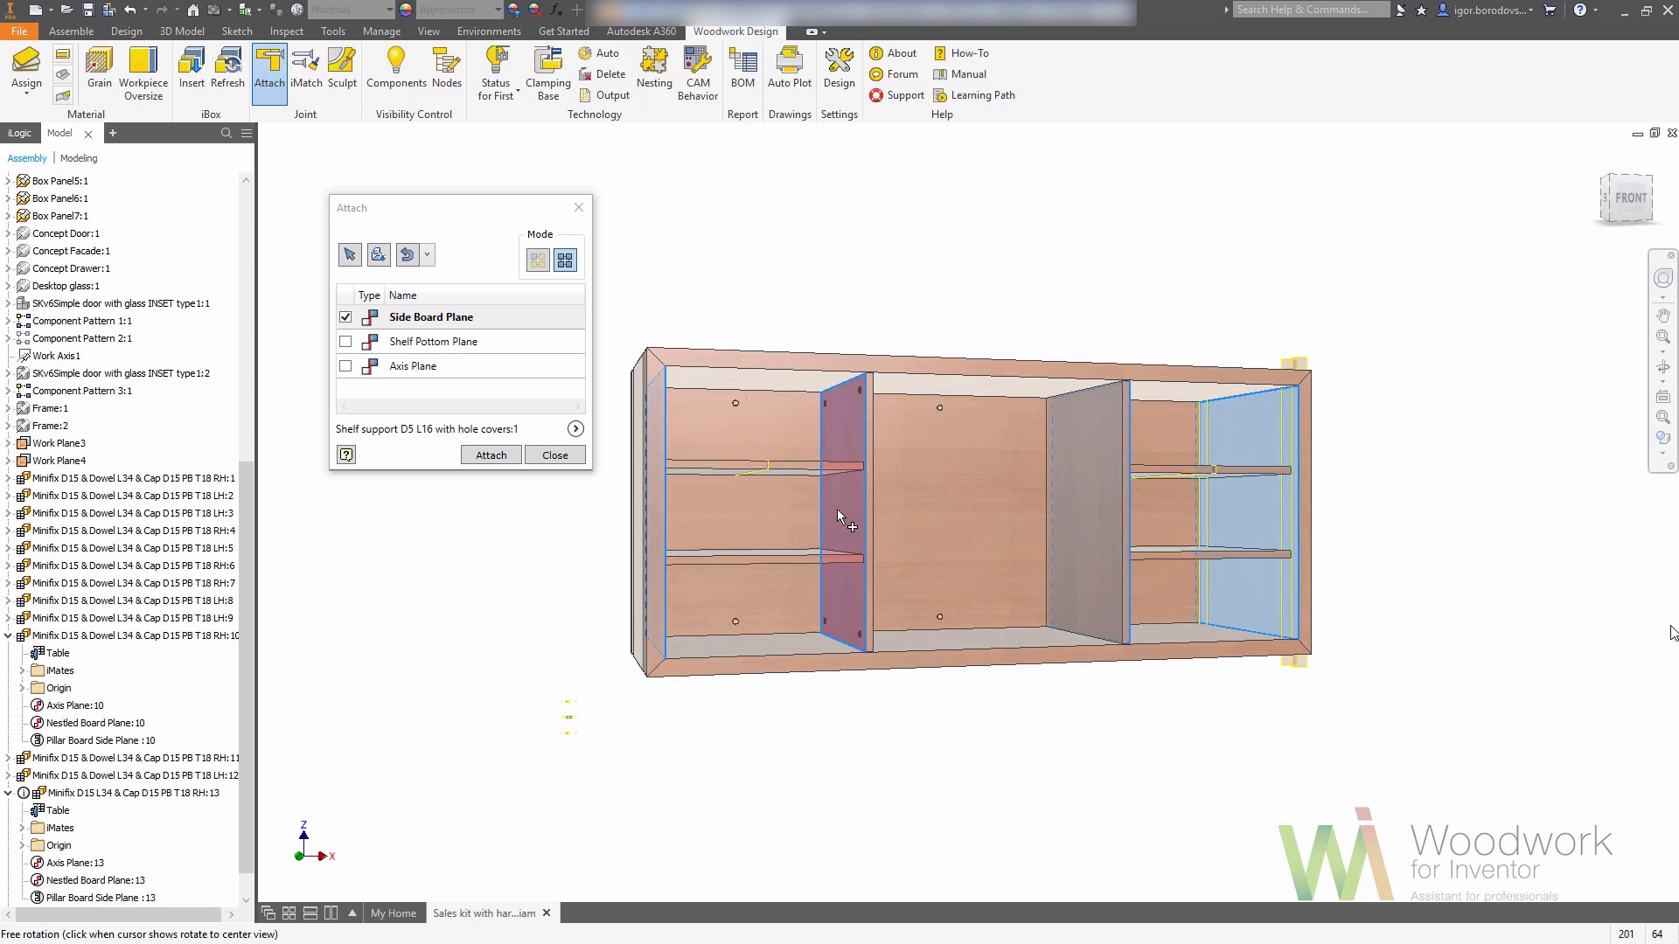
- Assign the shelf holder's Shelf Pottom Plane to the undersides of the shelves
left_click(476, 346)
key("F4")
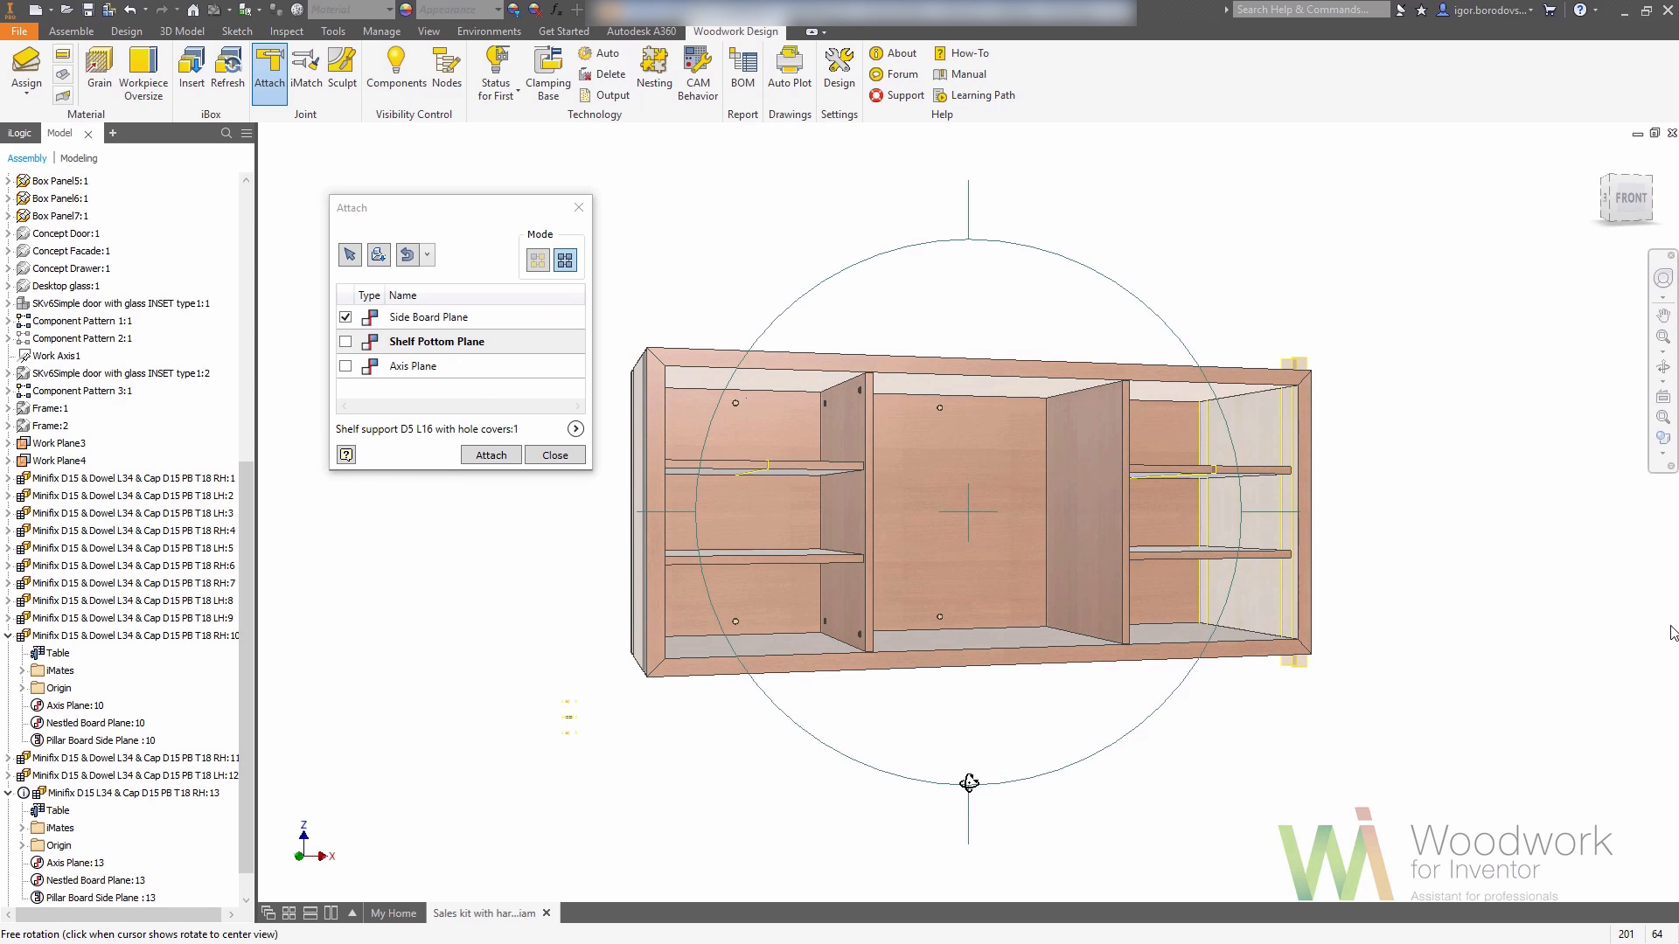
left_click_drag(969, 785, 969, 774)
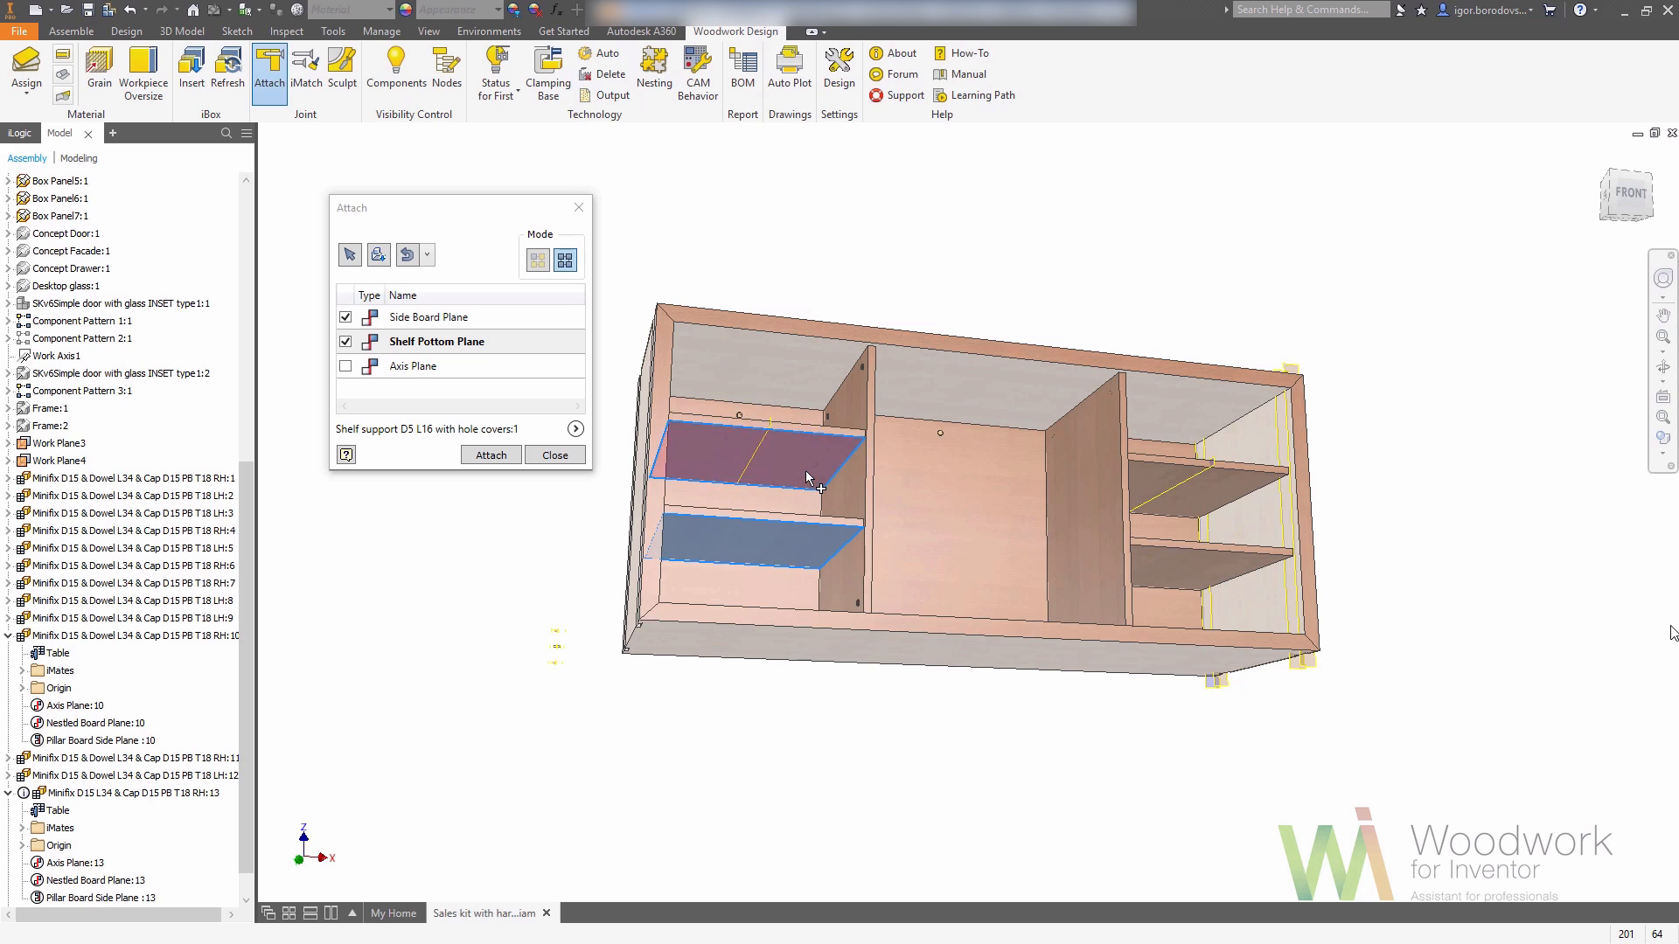
left_click(805, 471)
- Assign the shelf holder's Axis Plane to the front and rear work planes, attach the holders and finish the Attach command
left_click(464, 382)
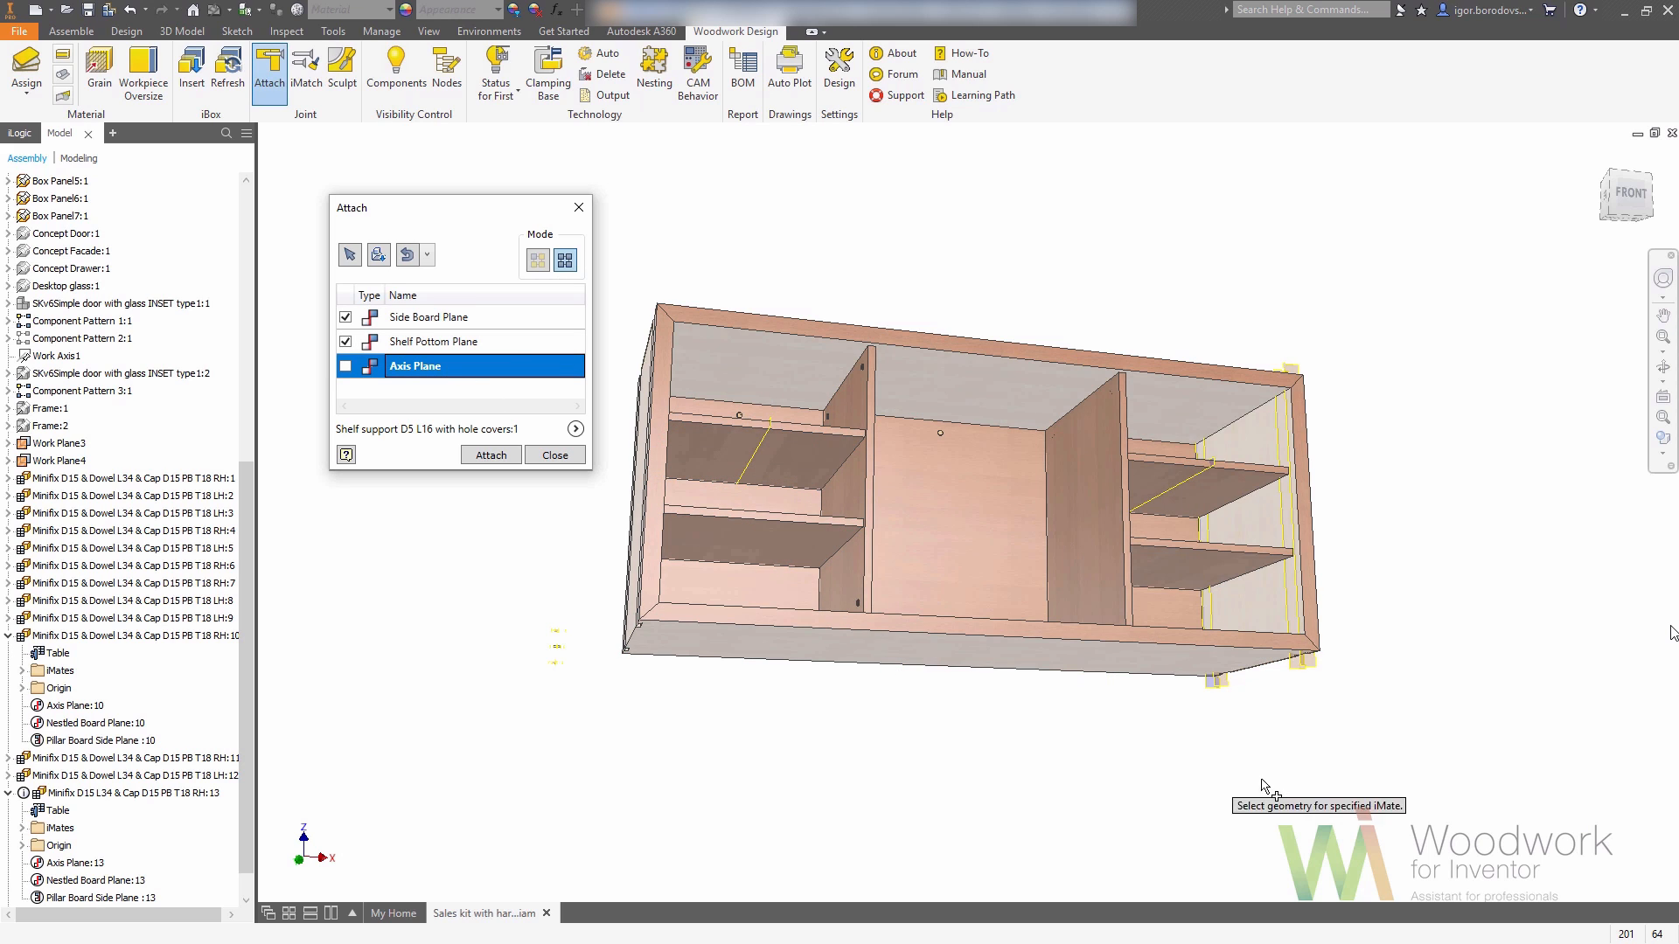
left_click(1287, 673)
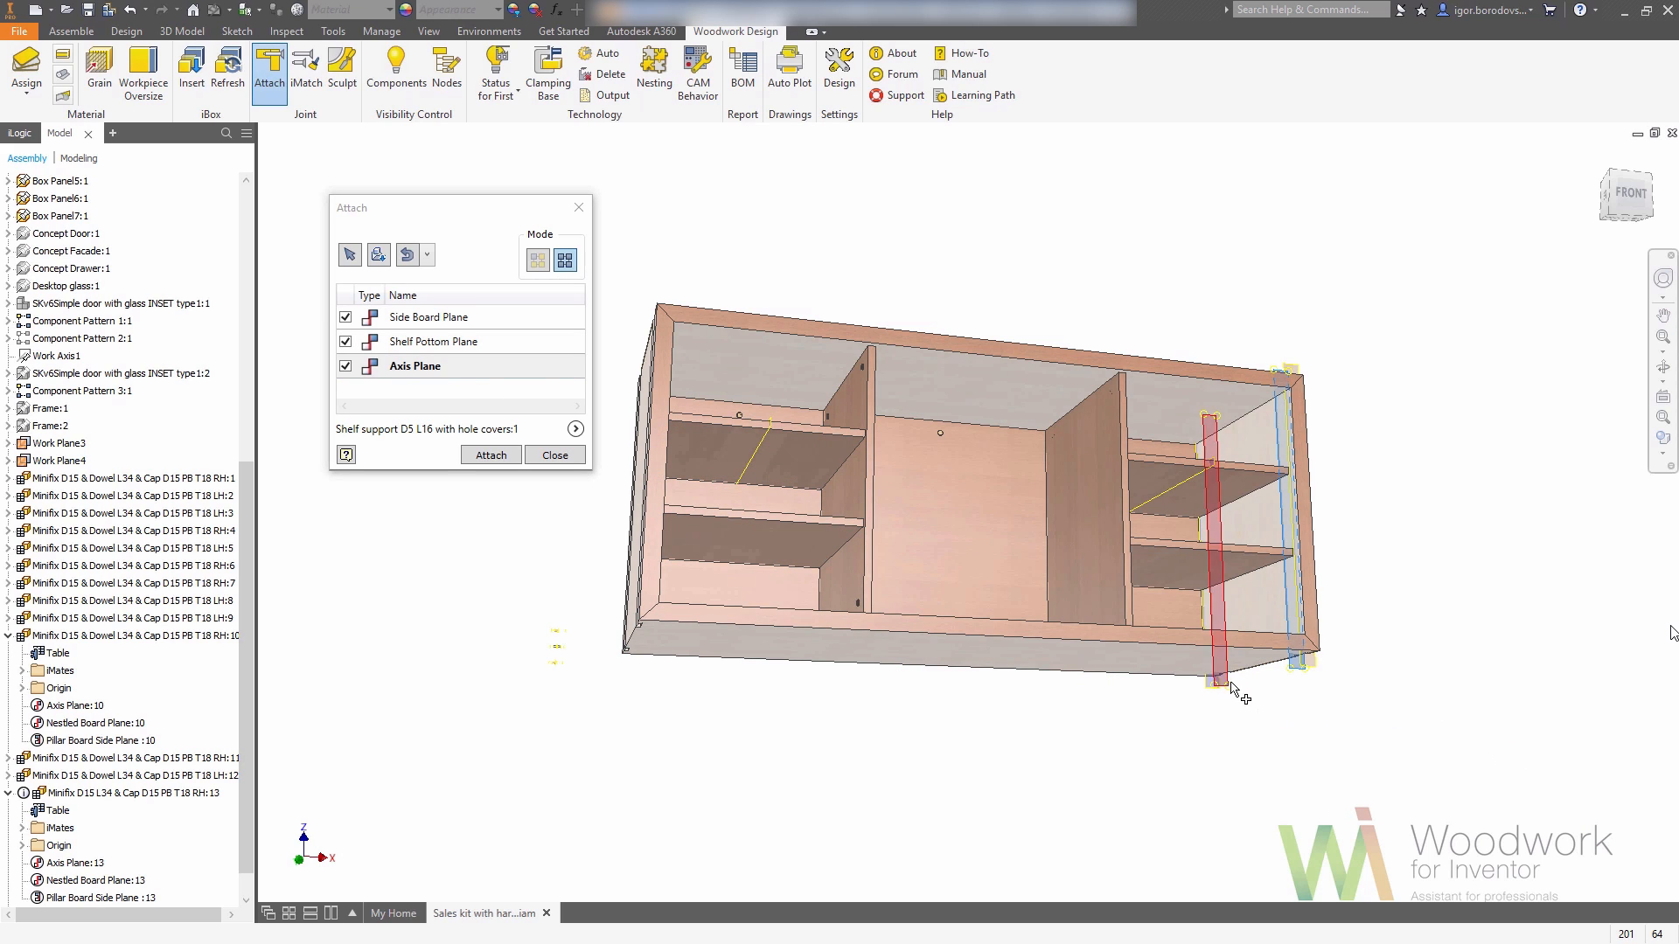
left_click(506, 454)
left_click(545, 458)
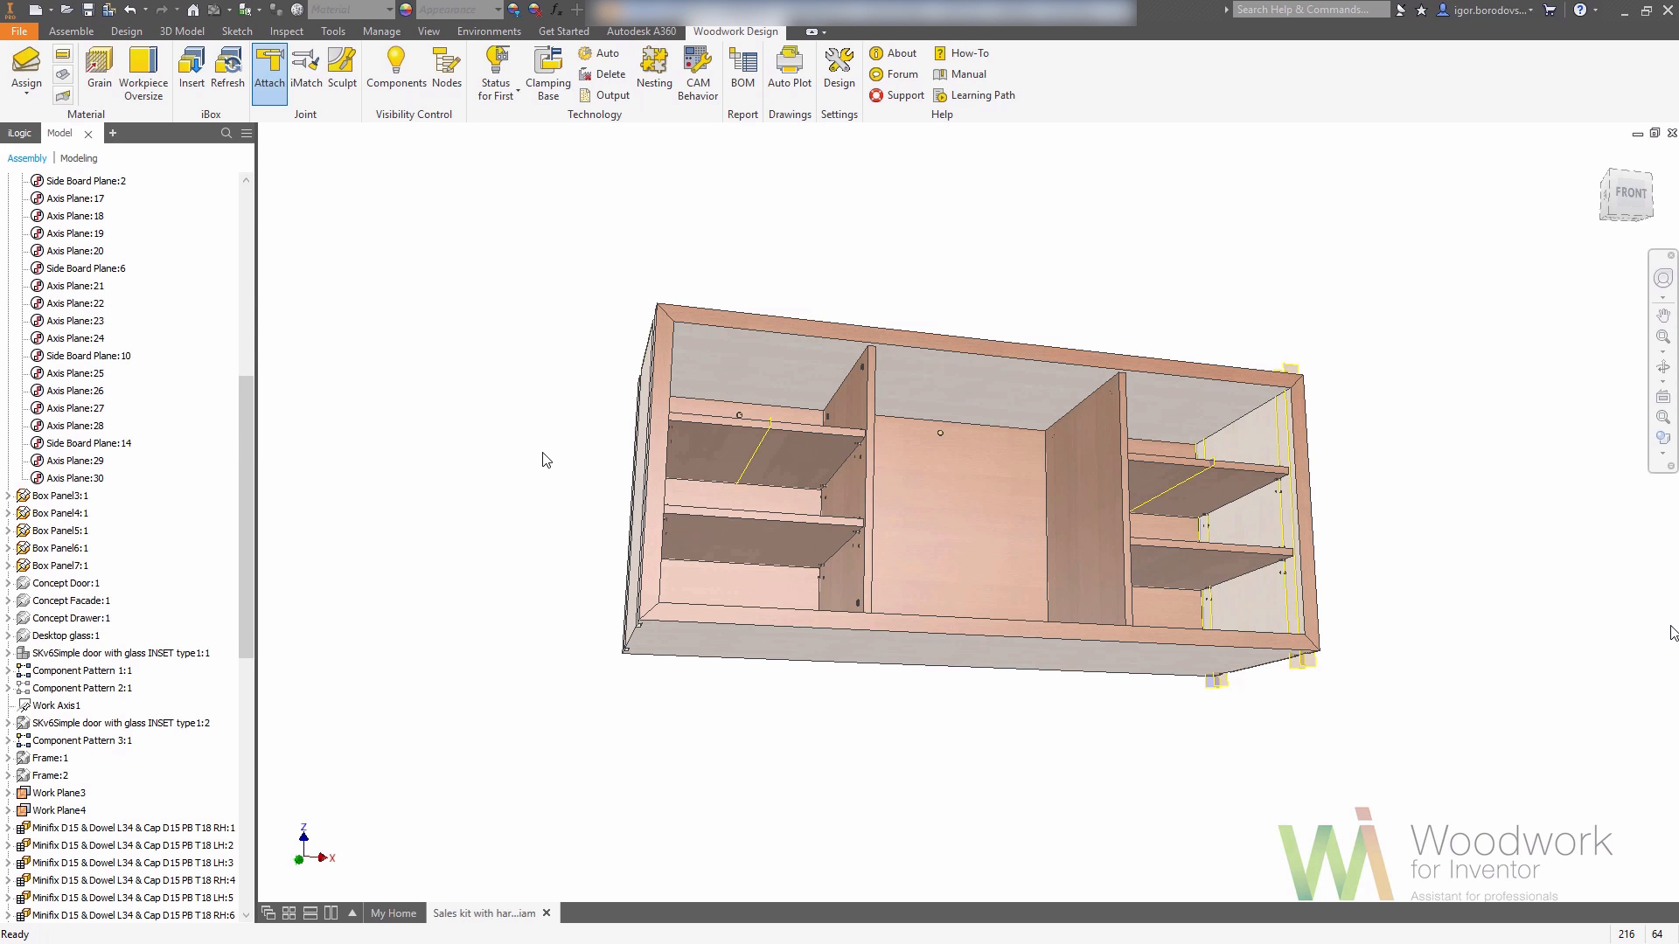
- Open iLogic Double Sided Mitre Joint v5 from the Minifix joint folder as an iLogic component for placement
key("F6")
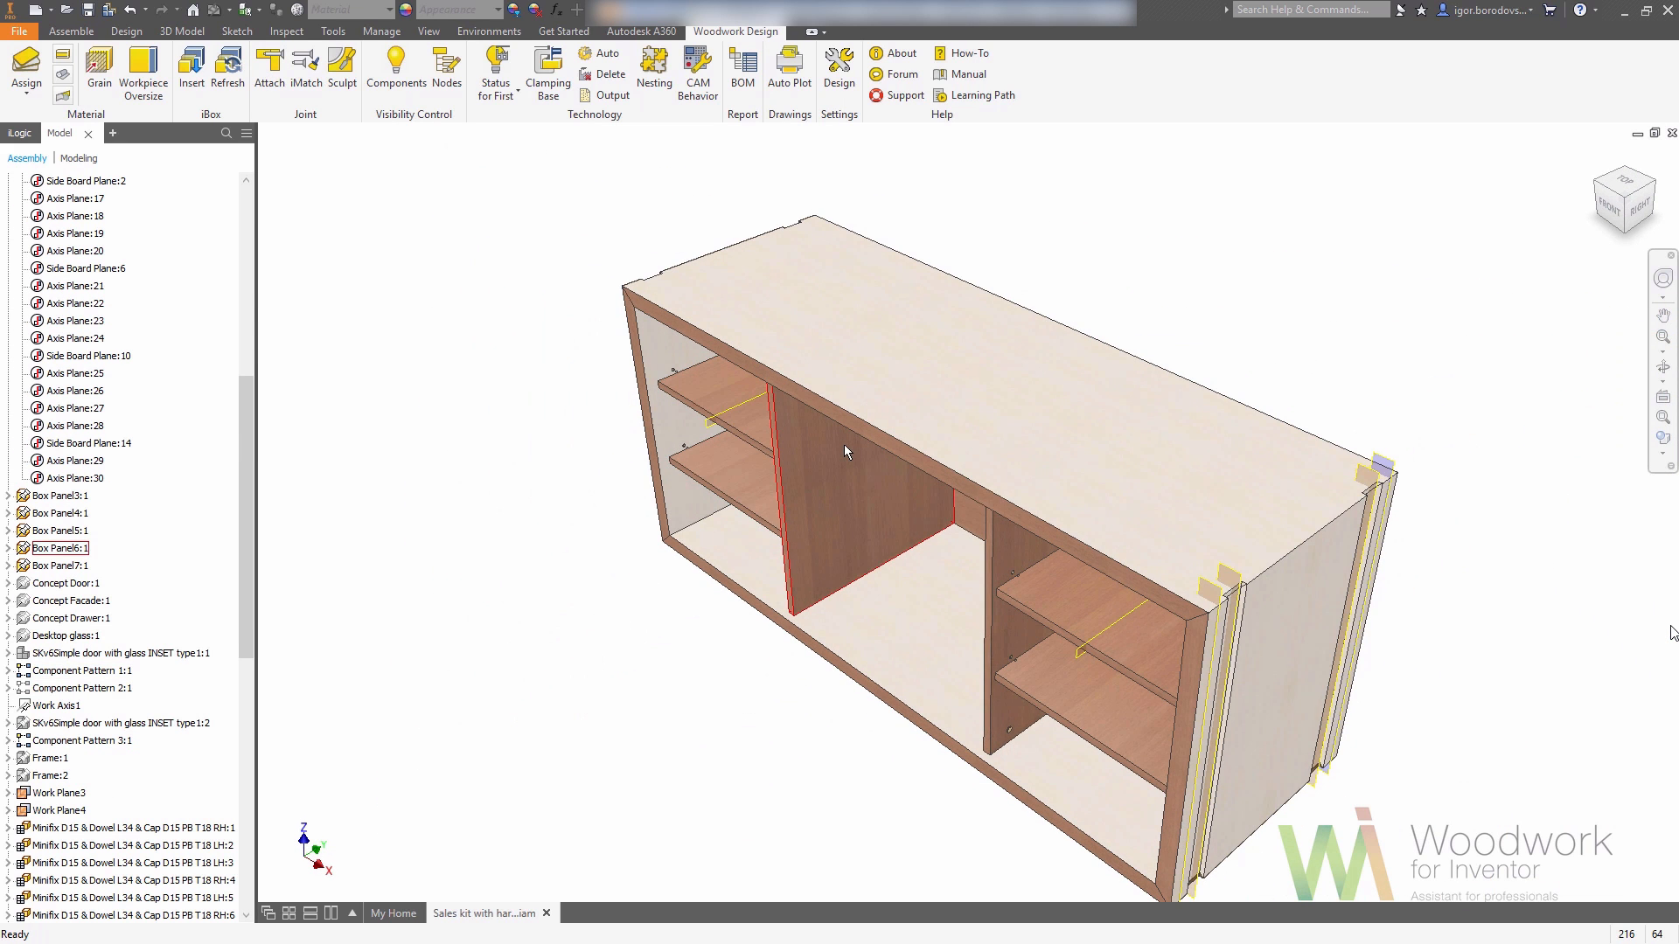
left_click(83, 37)
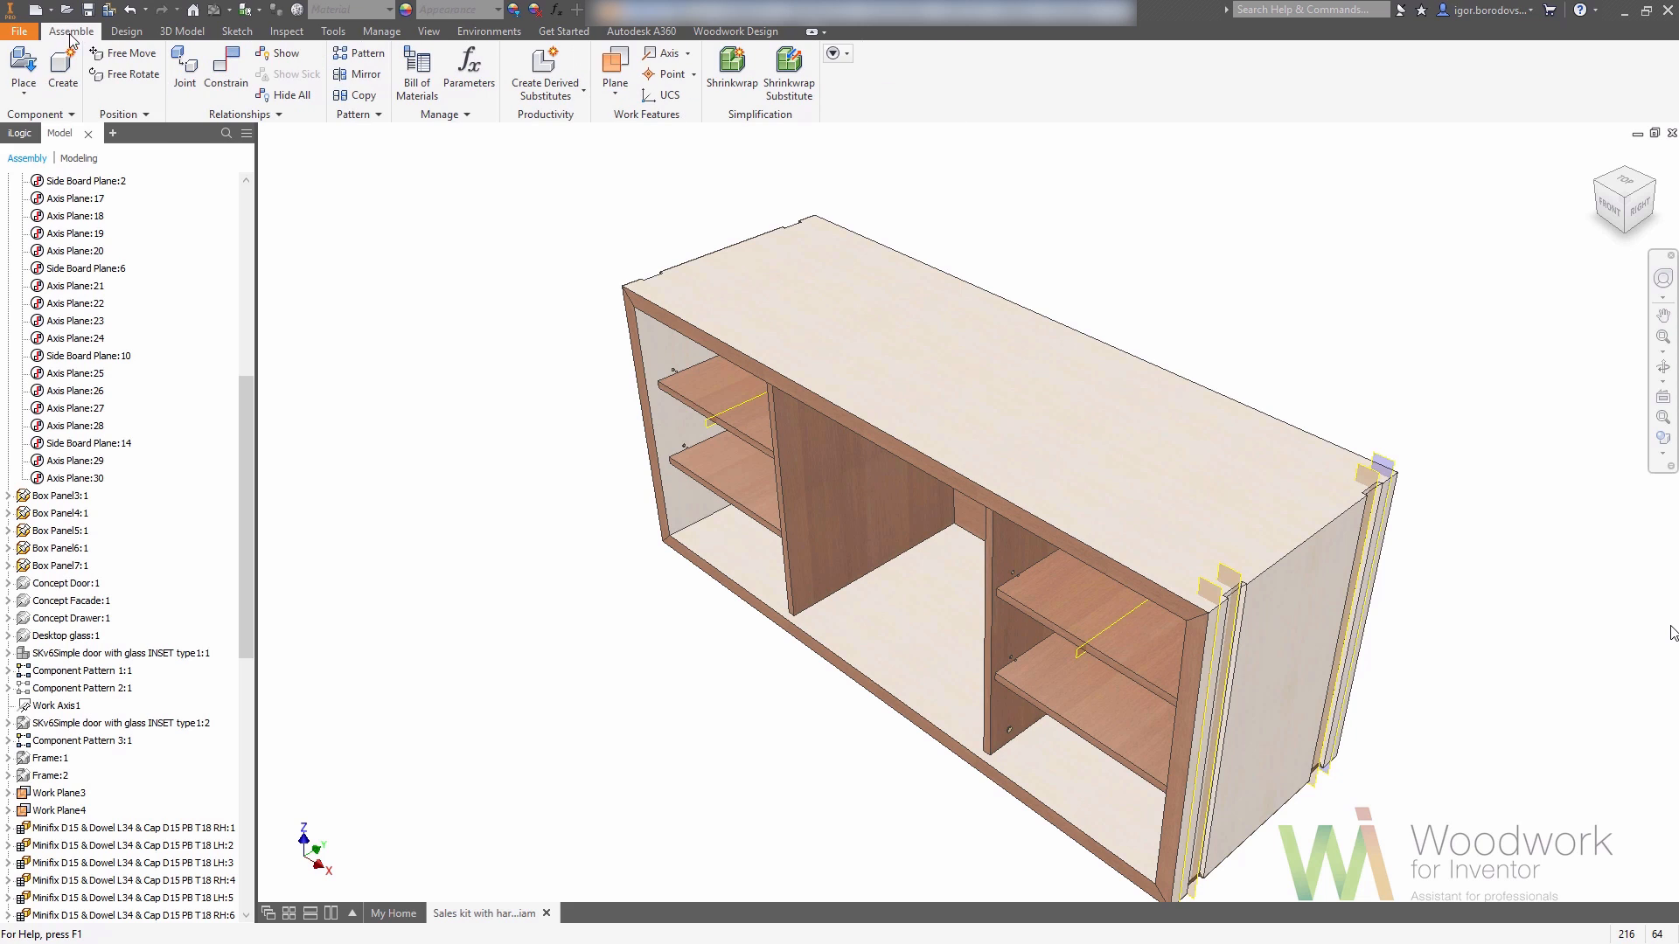
left_click(27, 96)
left_click(33, 229)
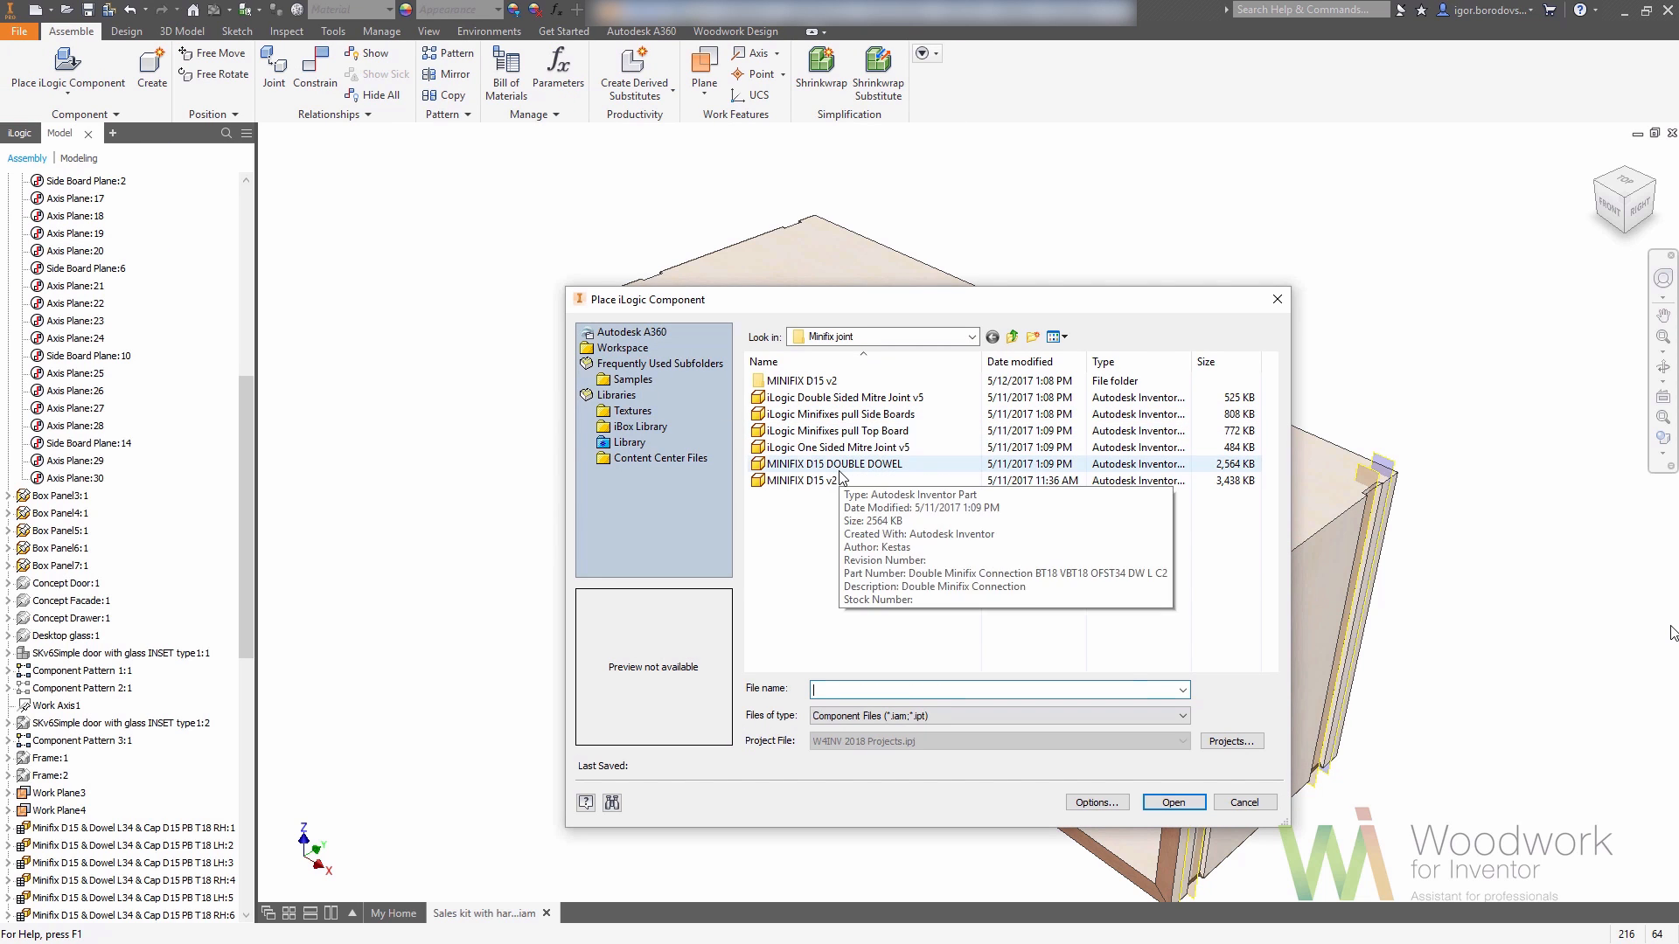
left_click(840, 398)
left_click(1153, 803)
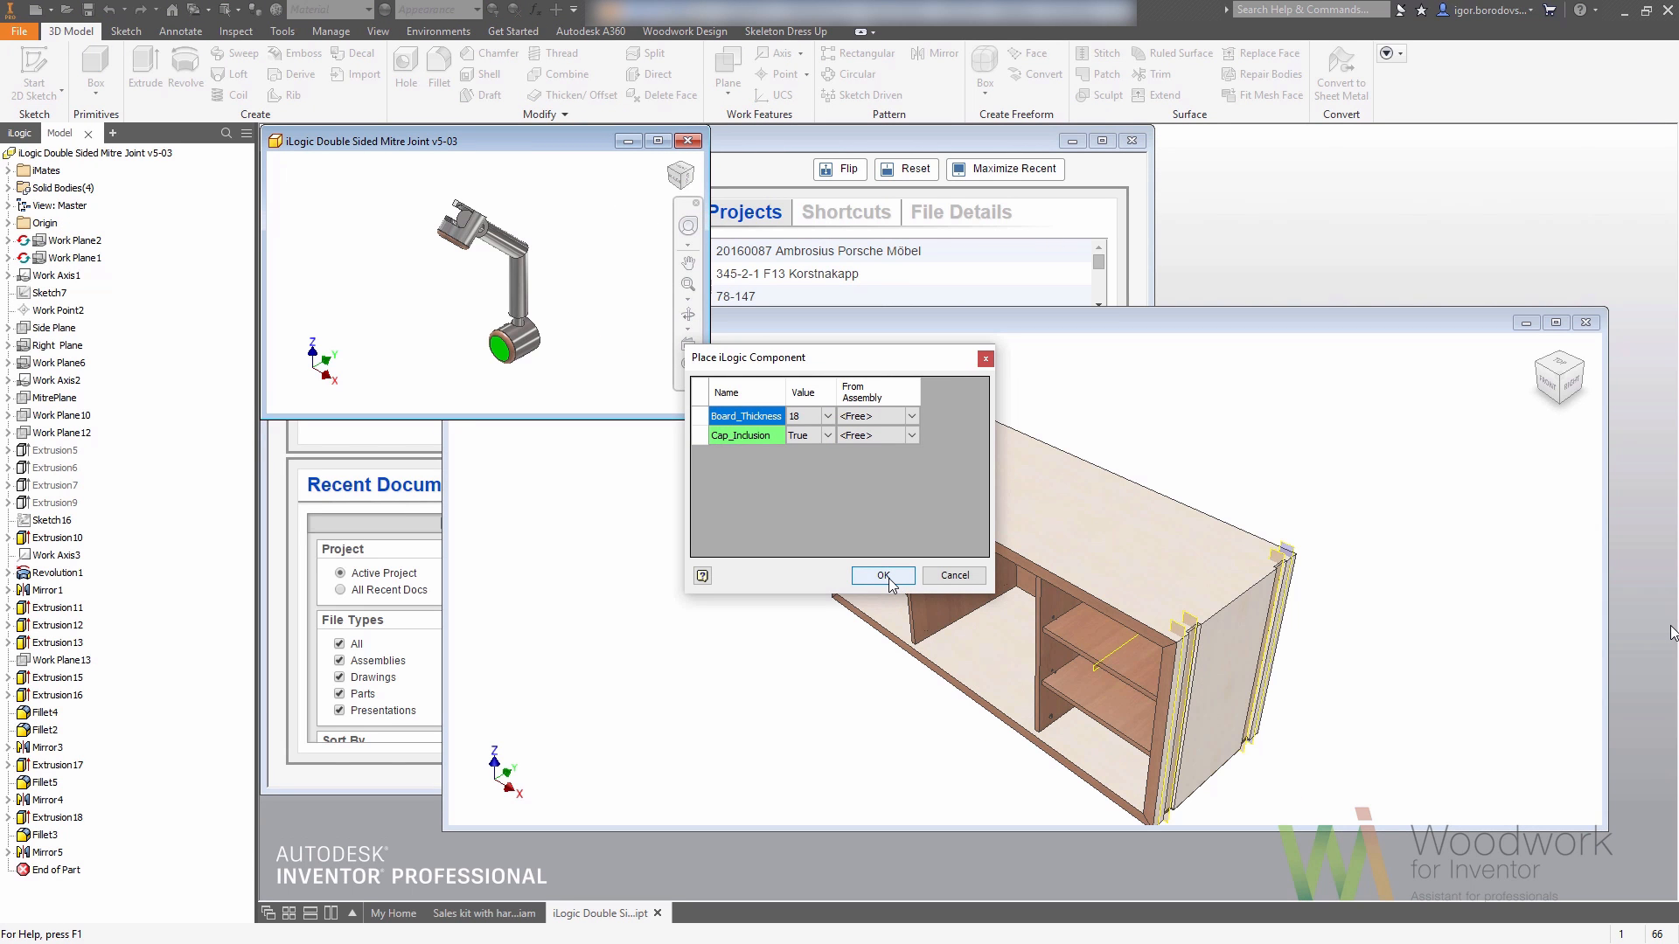
- Set the mitre joint's Board_Thickness to 29, place it beside the cabinet and maximize the assembly window
left_click(827, 416)
left_click(826, 501)
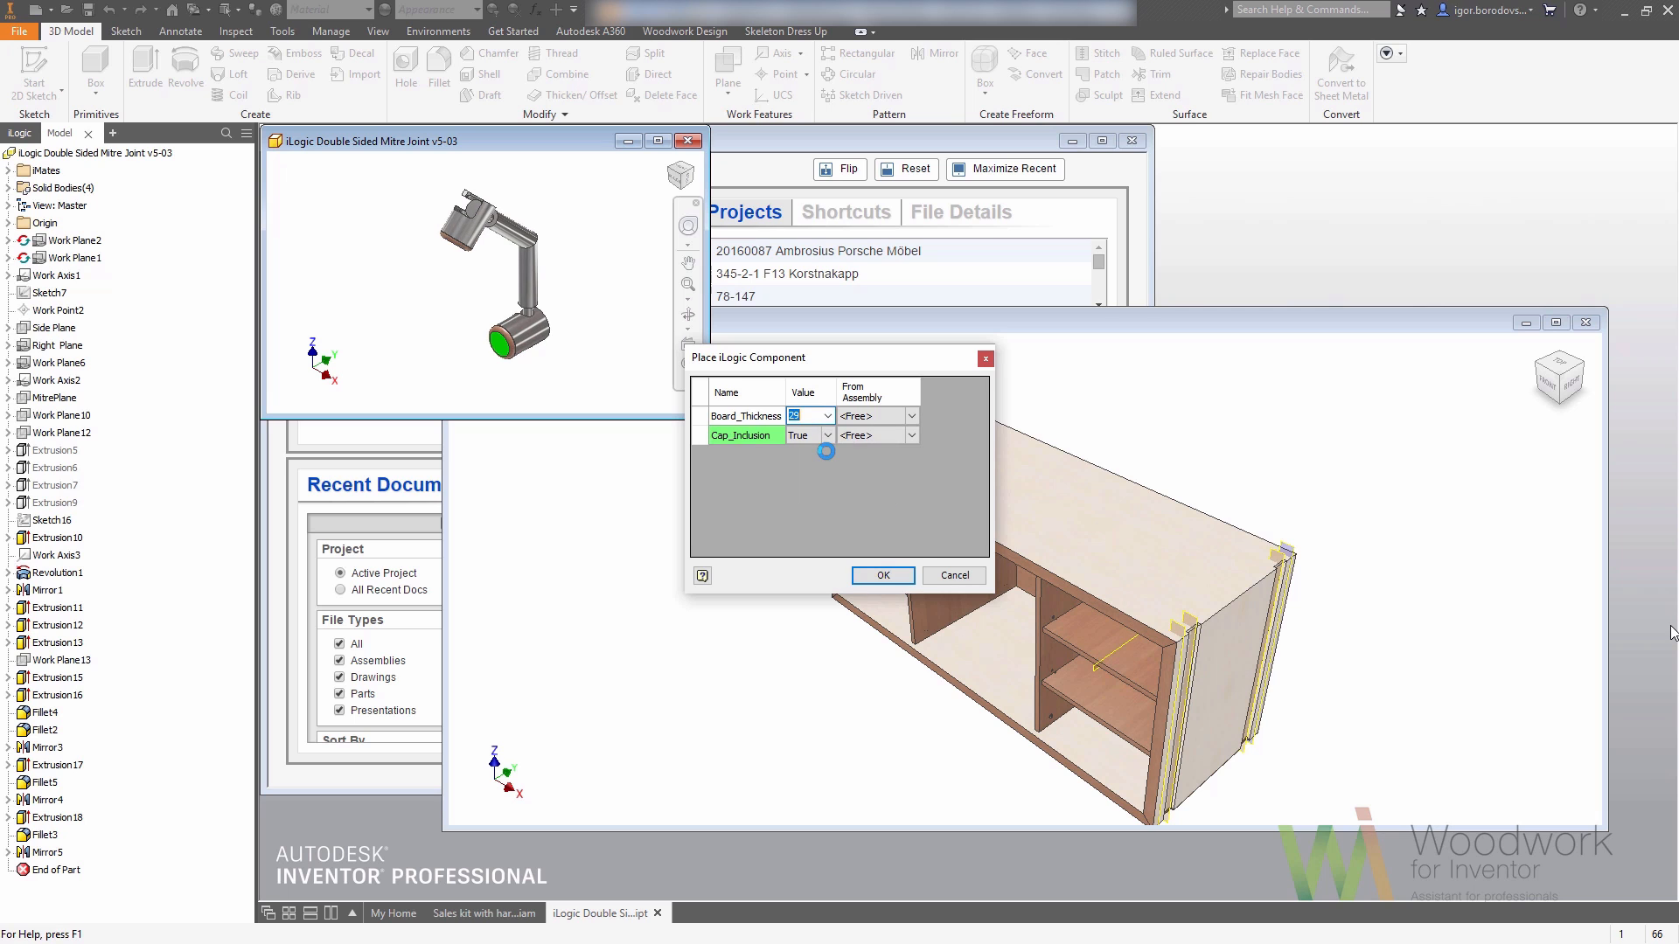
left_click(881, 575)
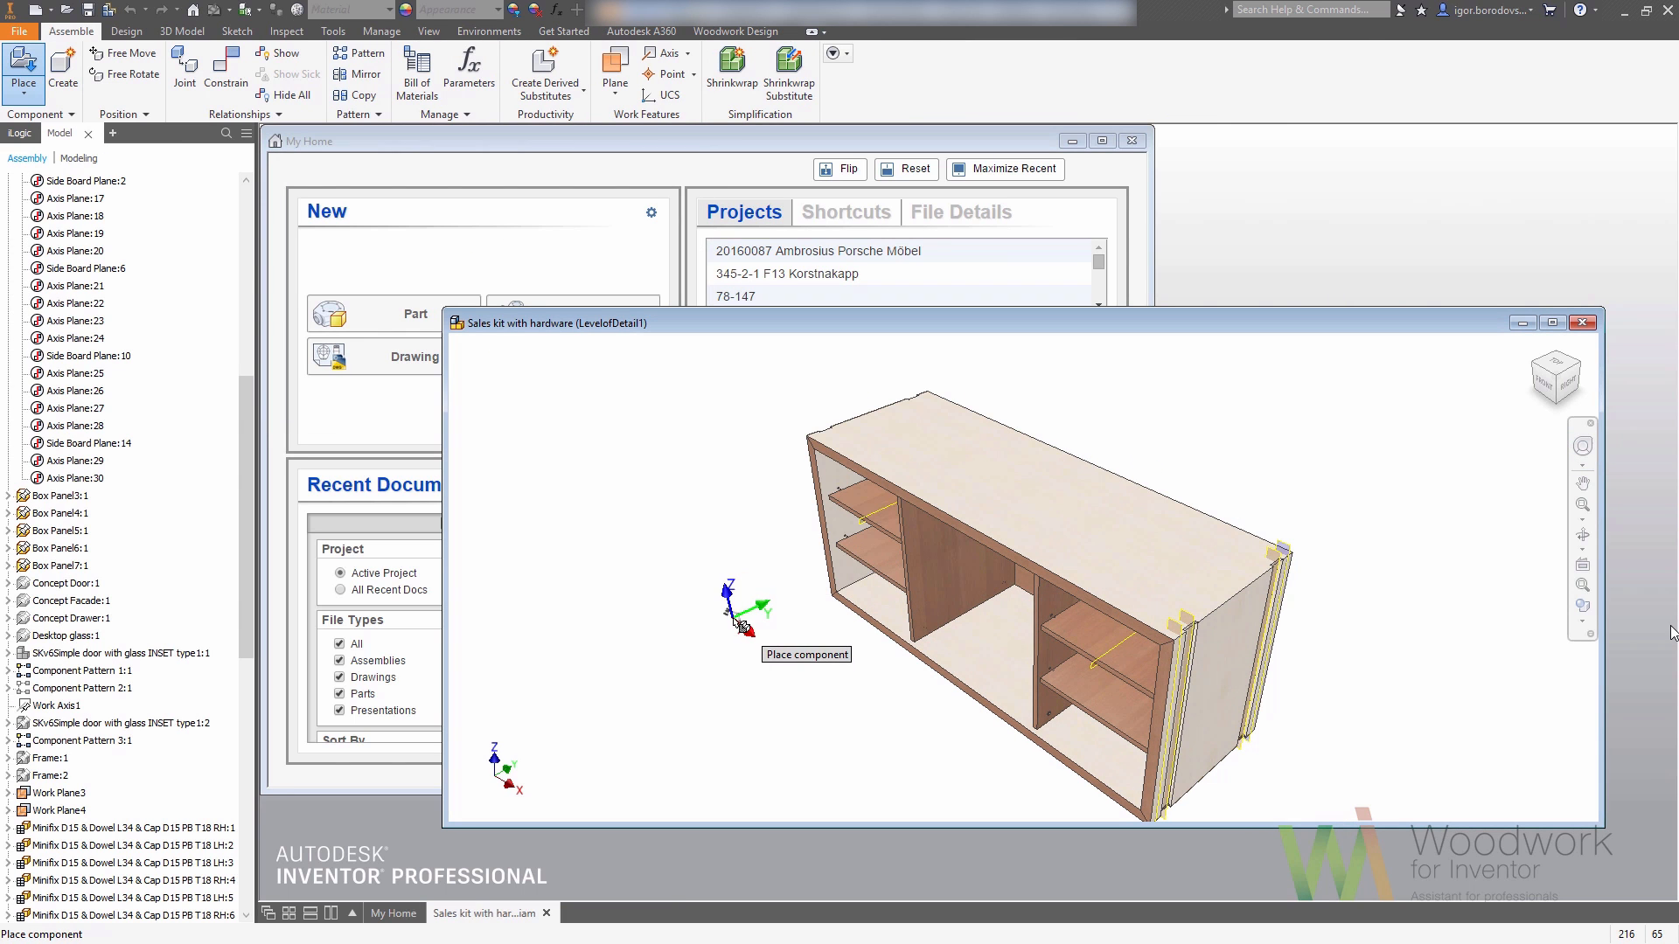
left_click(1551, 323)
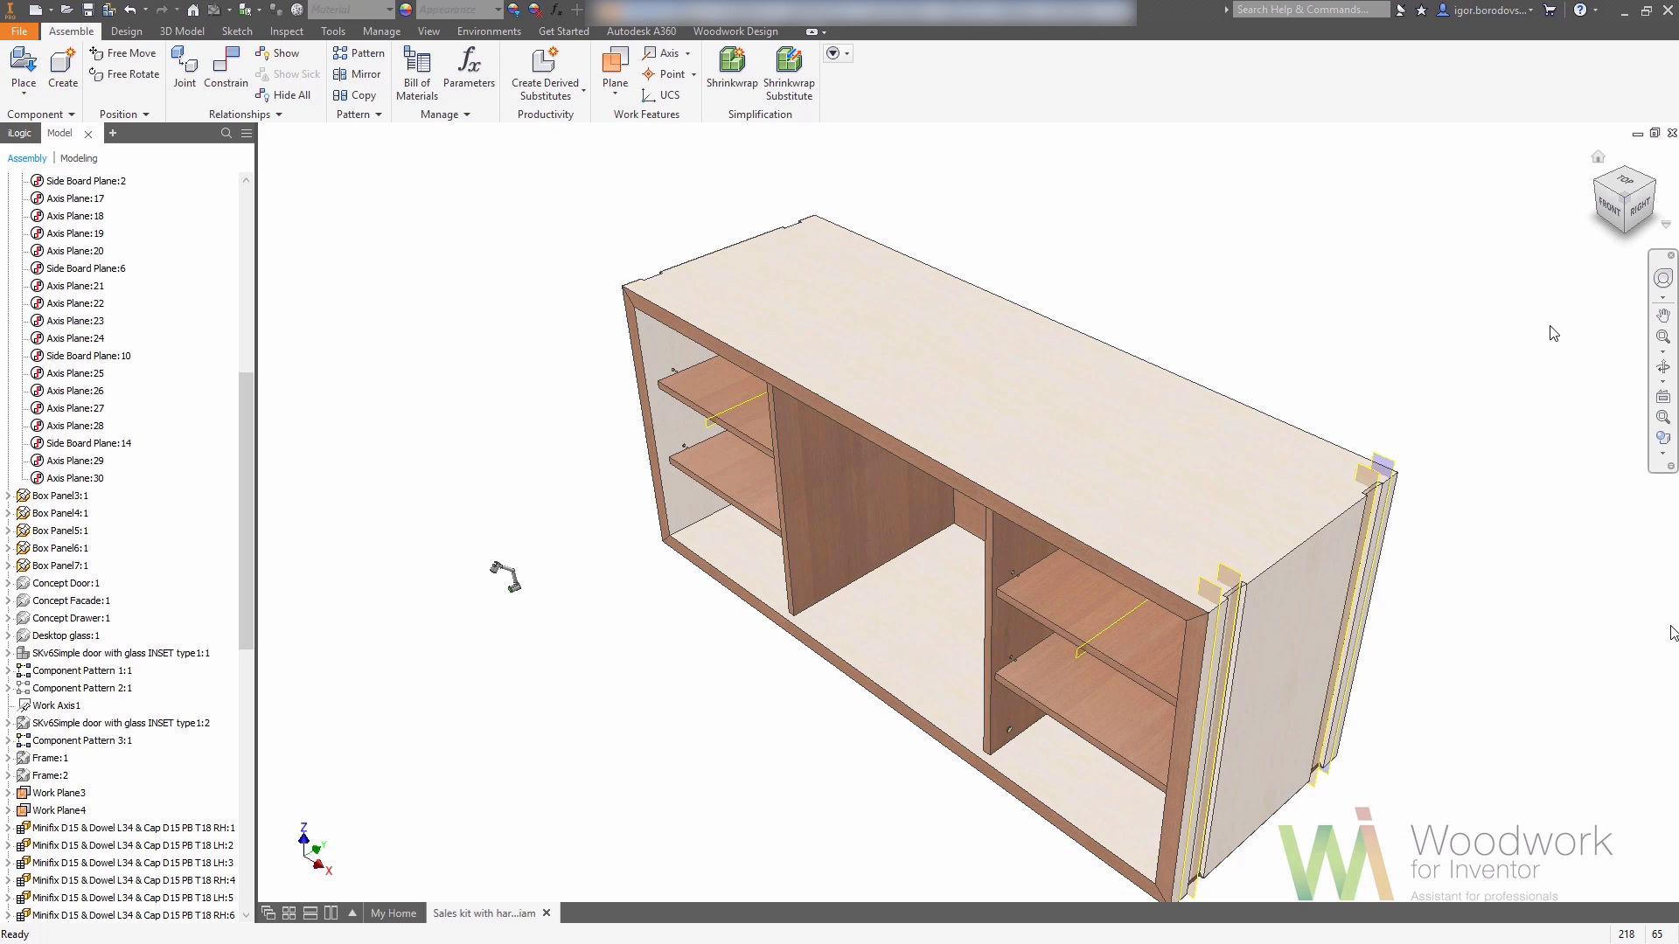
- Make the placed double-sided mitre joint component adaptive
right_click(505, 576)
key("Escape")
right_click(505, 575)
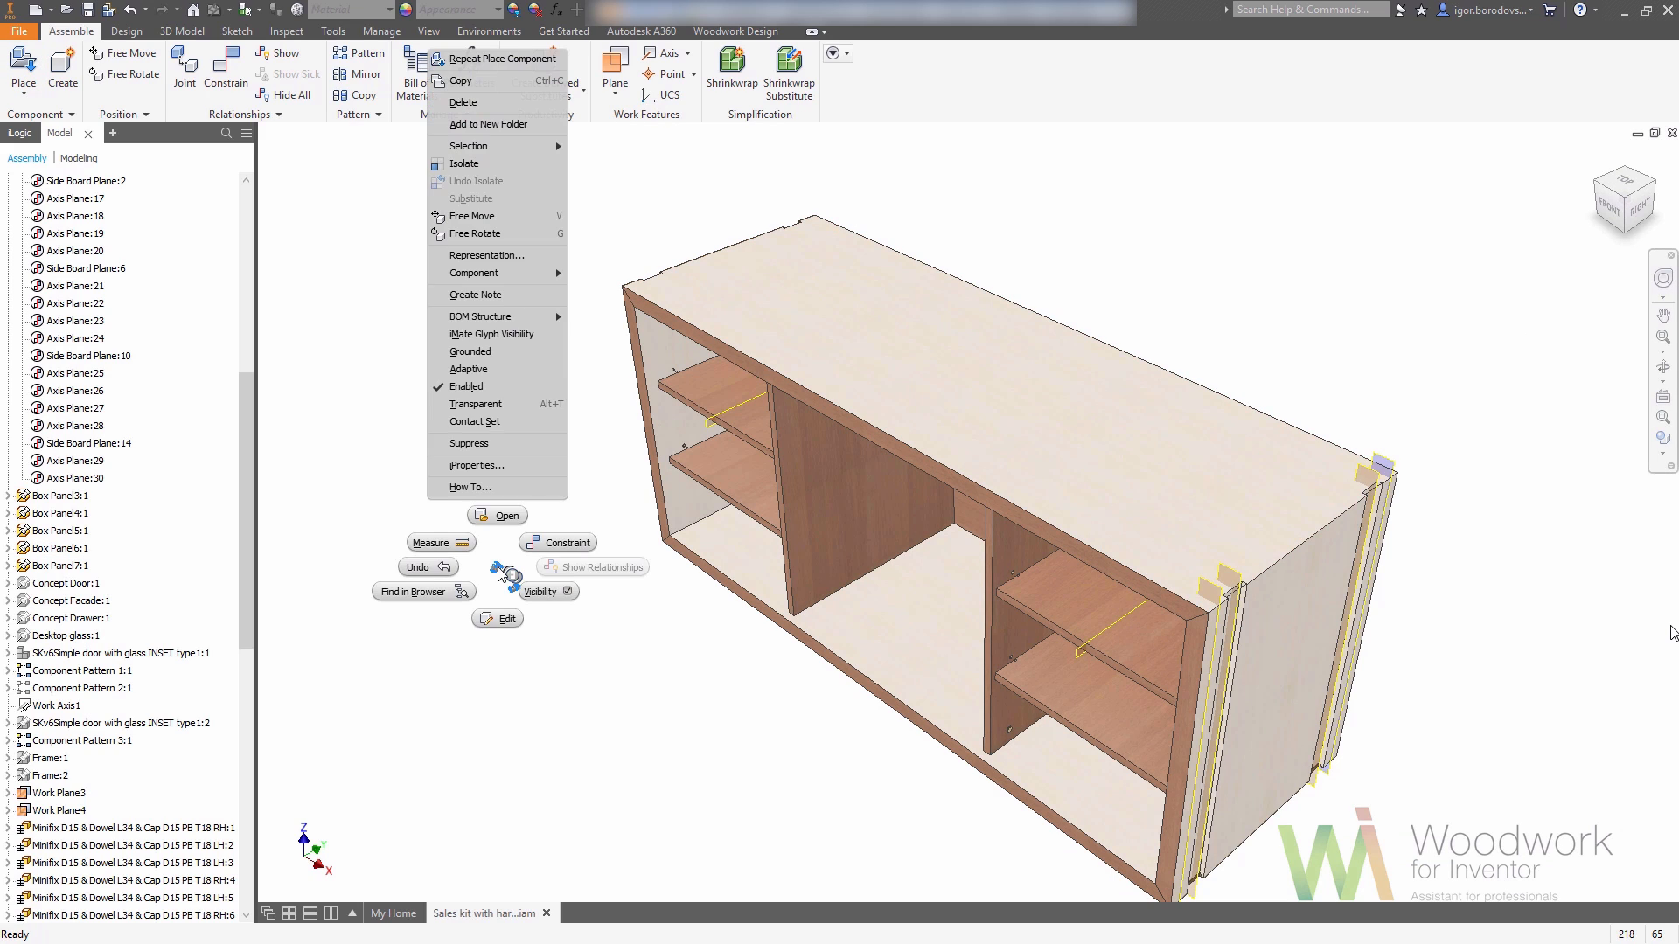
left_click(505, 374)
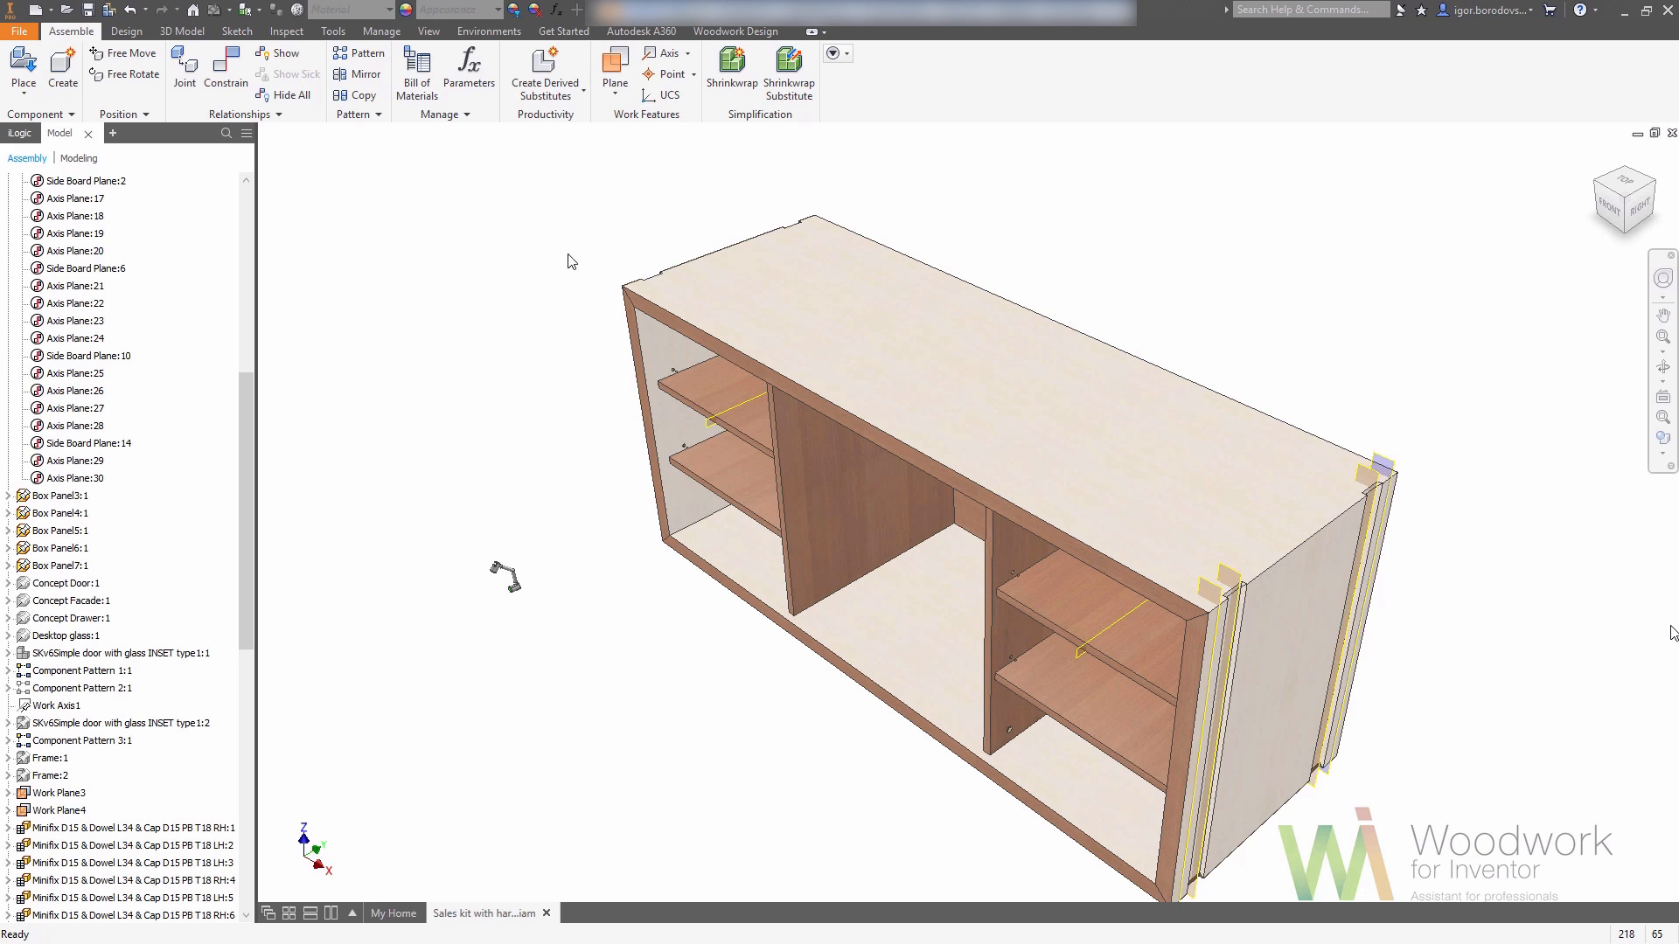
- Attach the mitre joint in single mode to the inner faces of the left side and bottom panel, with its Axis Plane on the front work plane
left_click(735, 30)
left_click(269, 83)
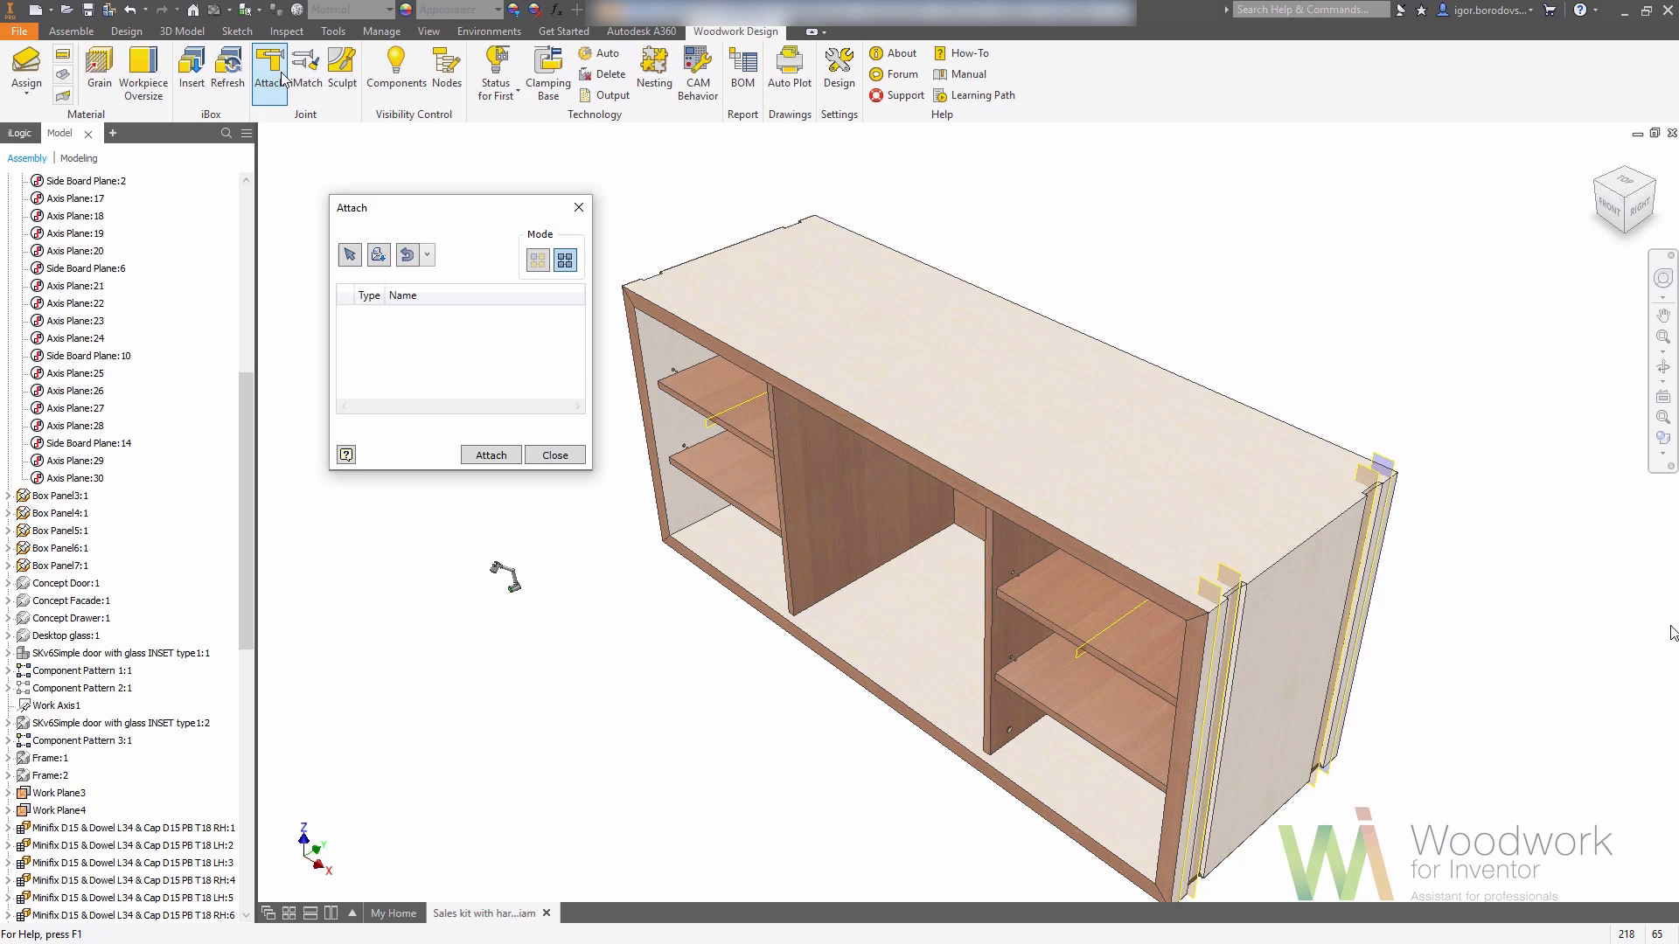
left_click(502, 570)
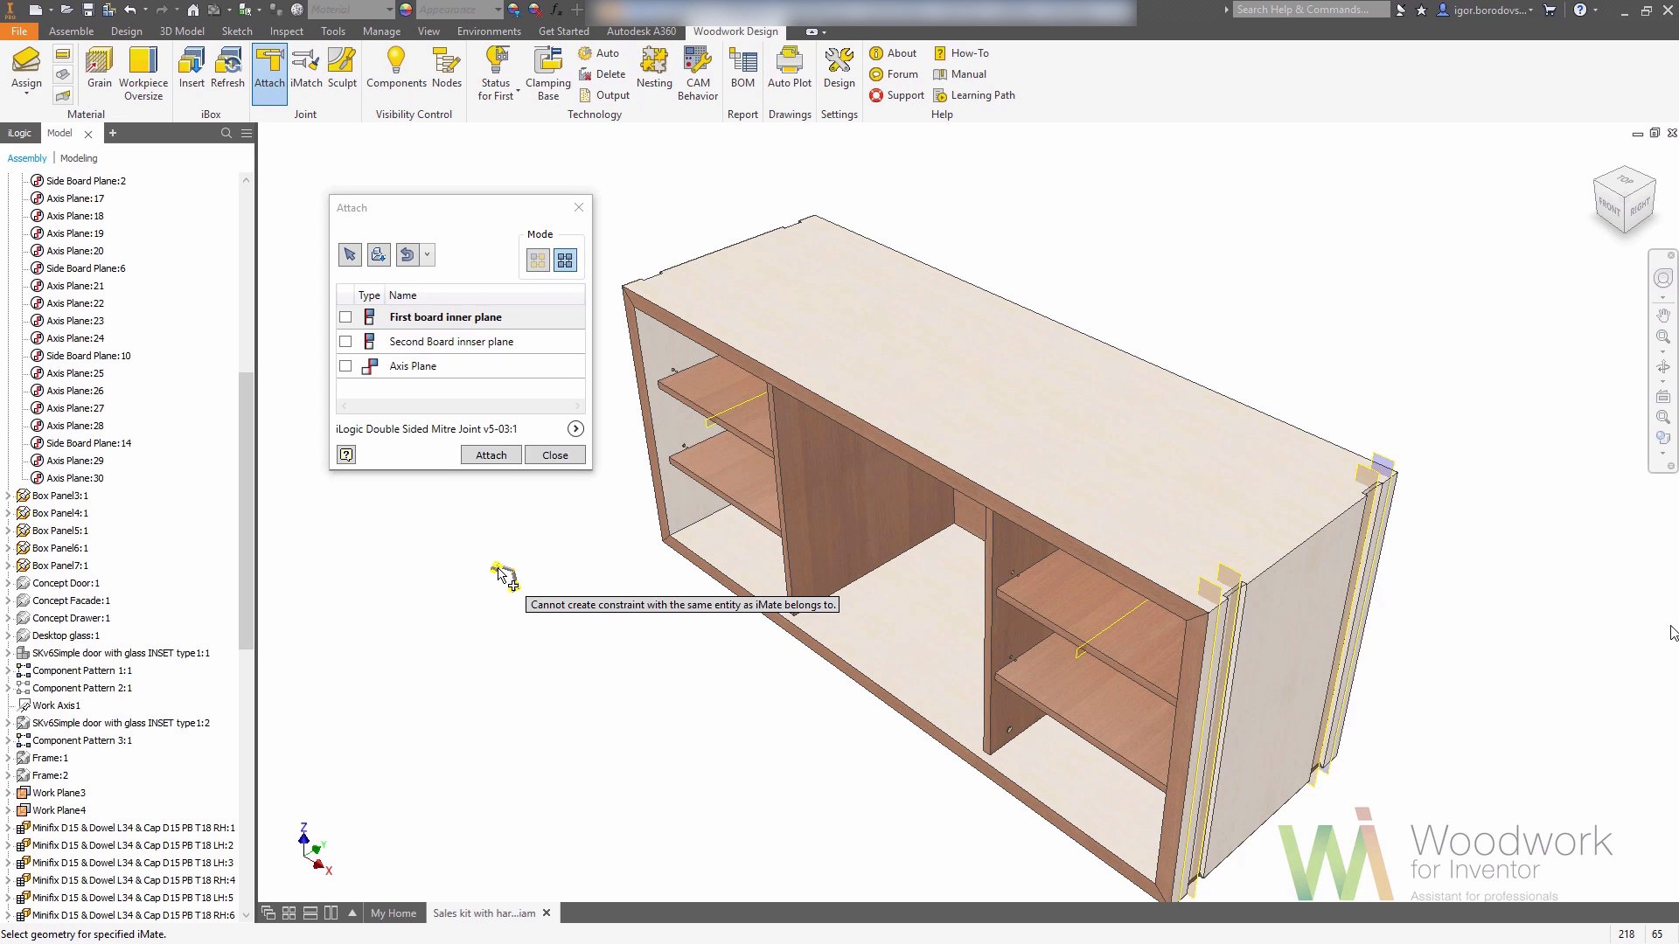
left_click(535, 261)
left_click(669, 367)
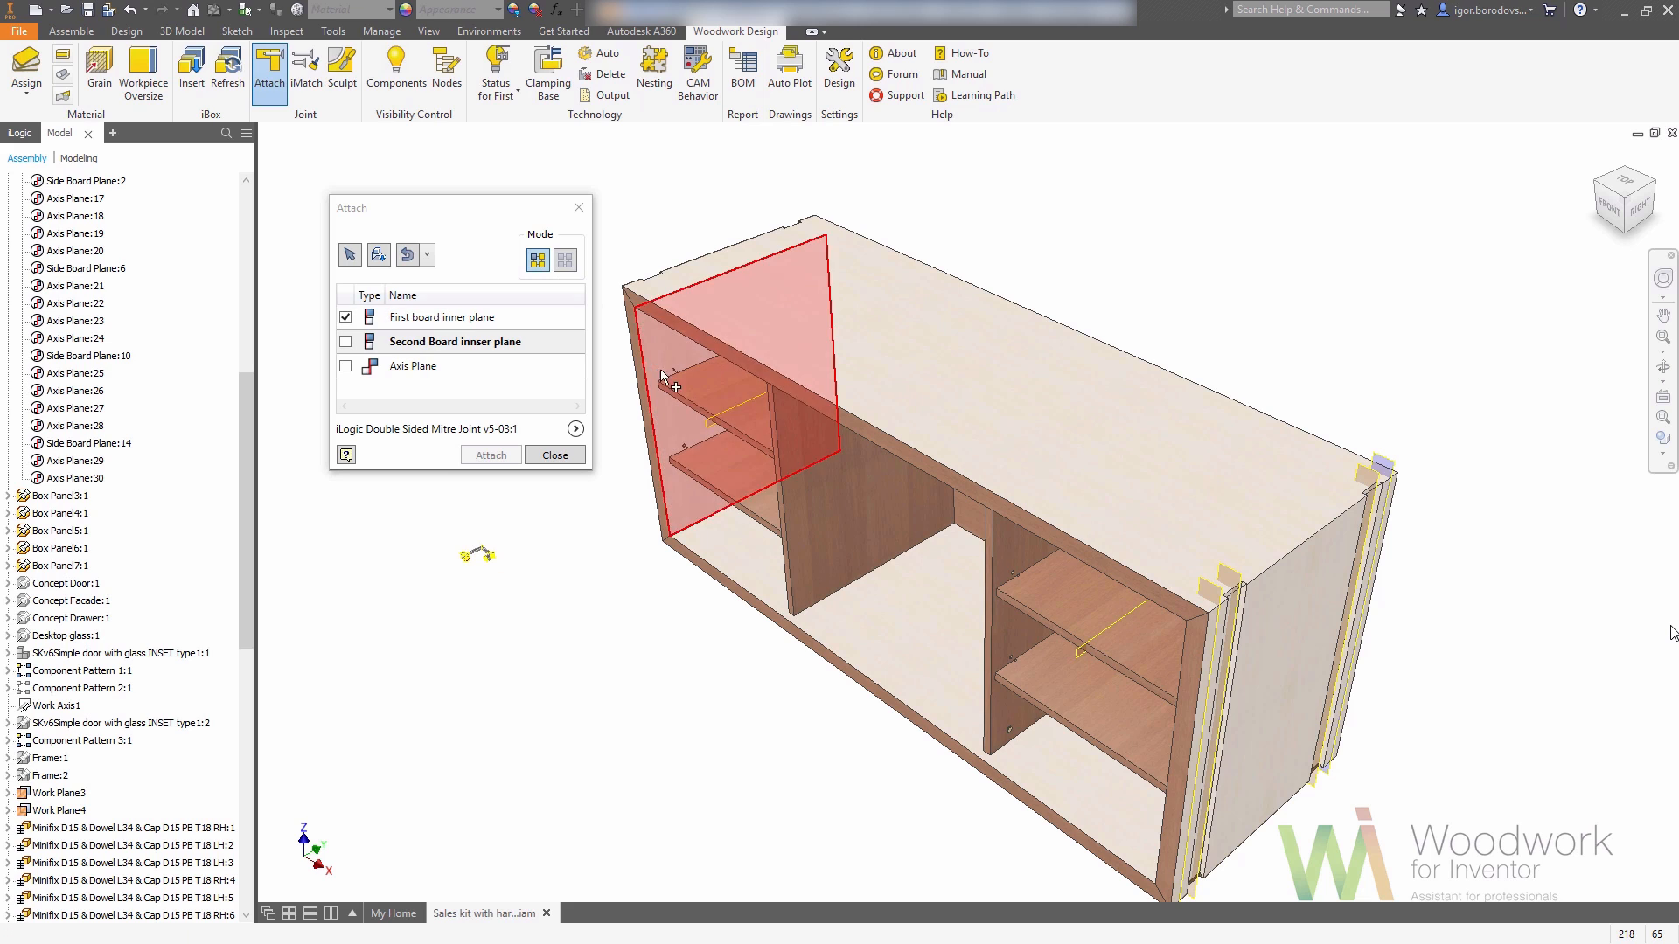
left_click(710, 544)
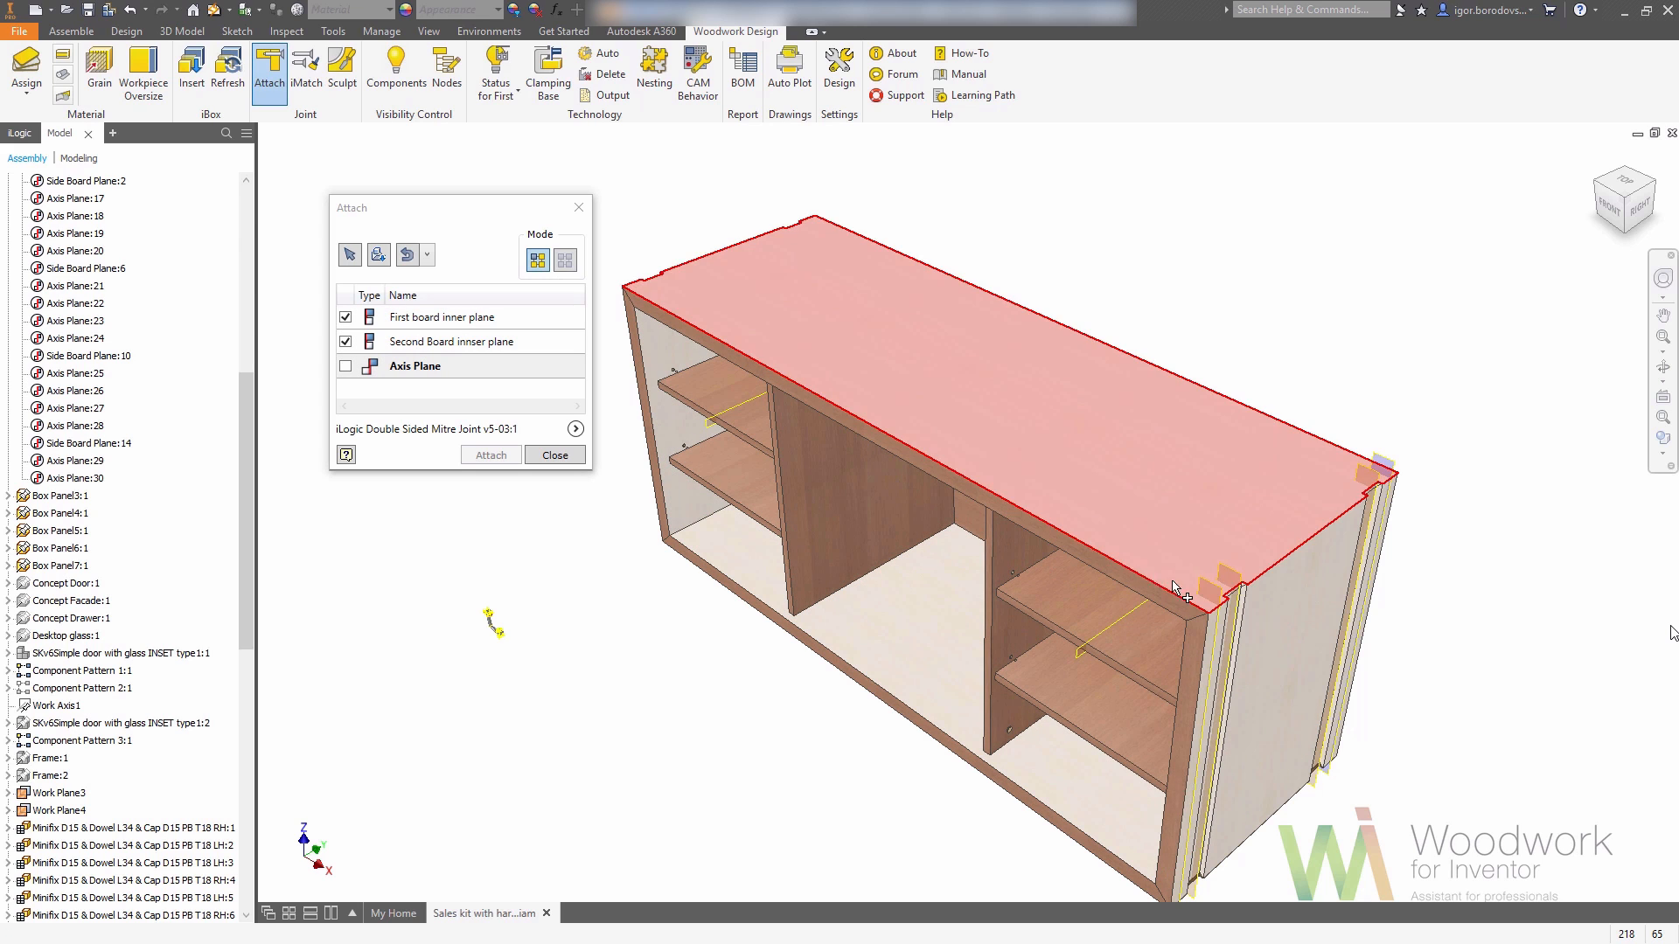
left_click(1215, 587)
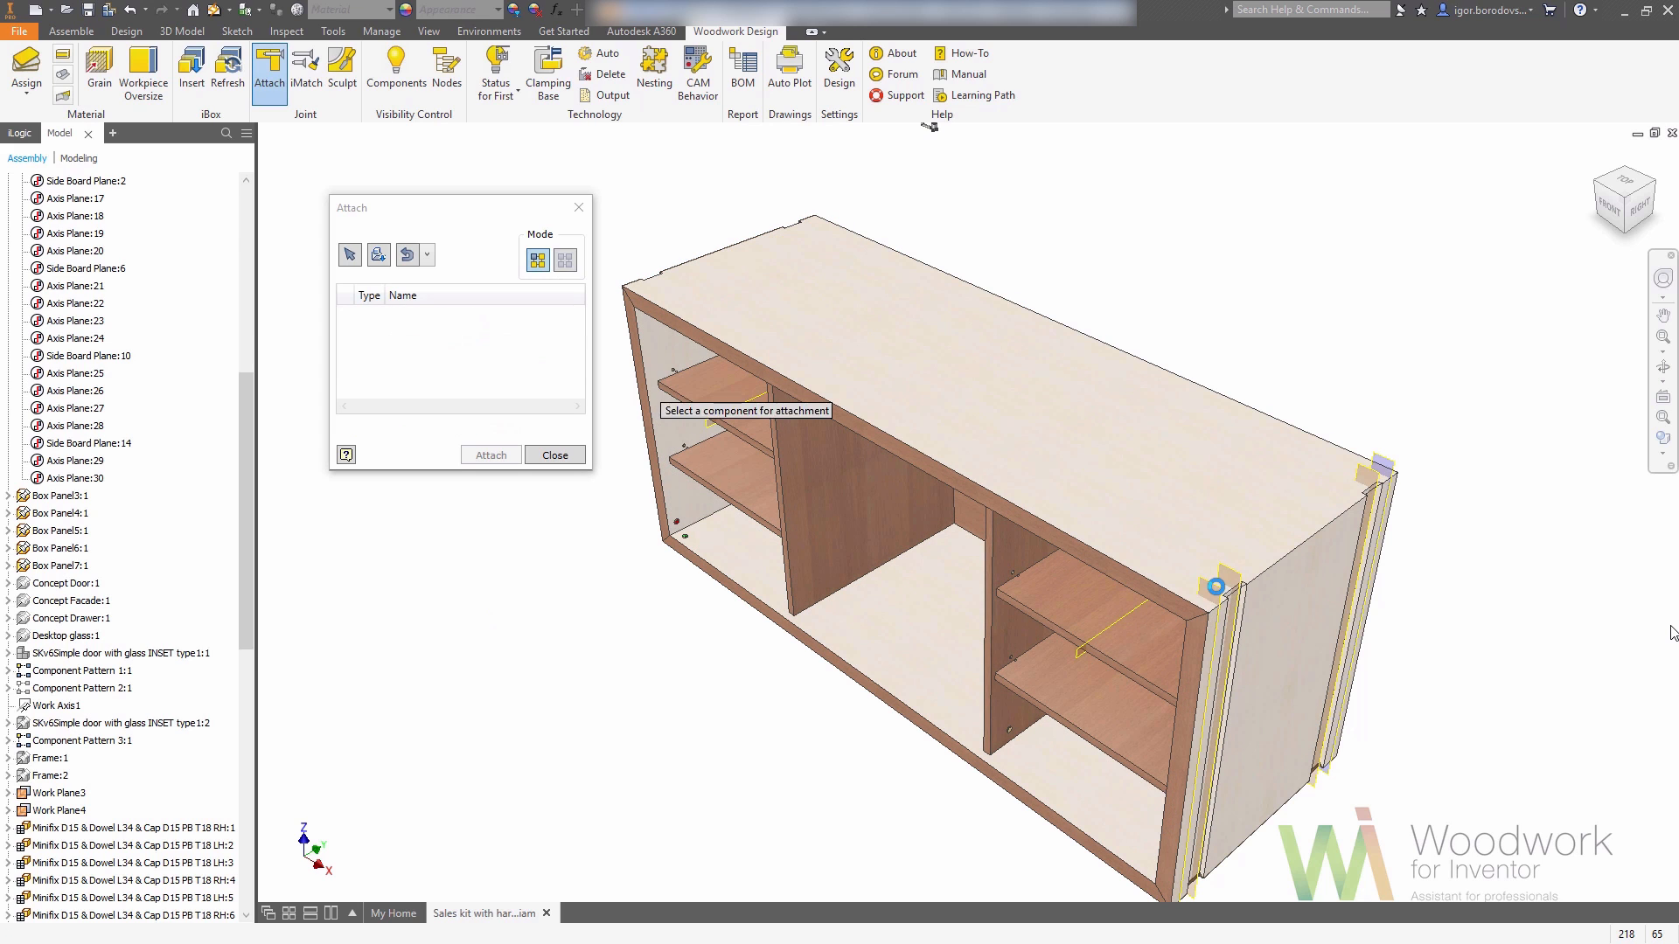
- Attach the mitre joint in multiple mode to the bottom and side panels' inner faces, with its Axis Plane on the front and rear work planes
left_click(564, 261)
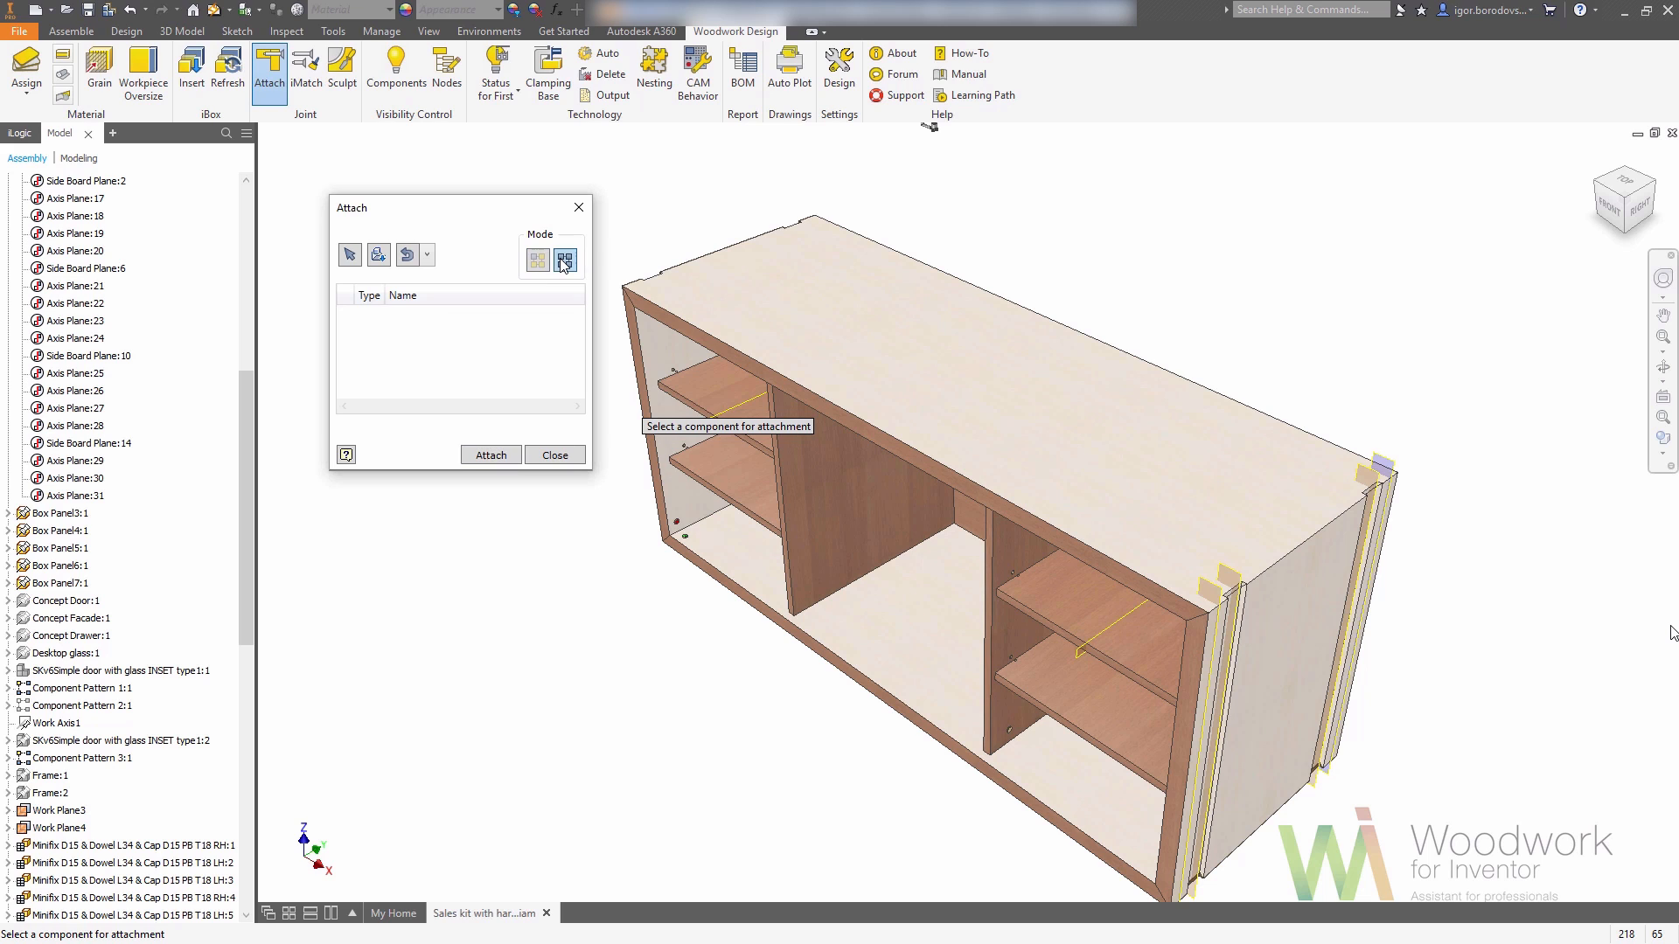
left_click(679, 523)
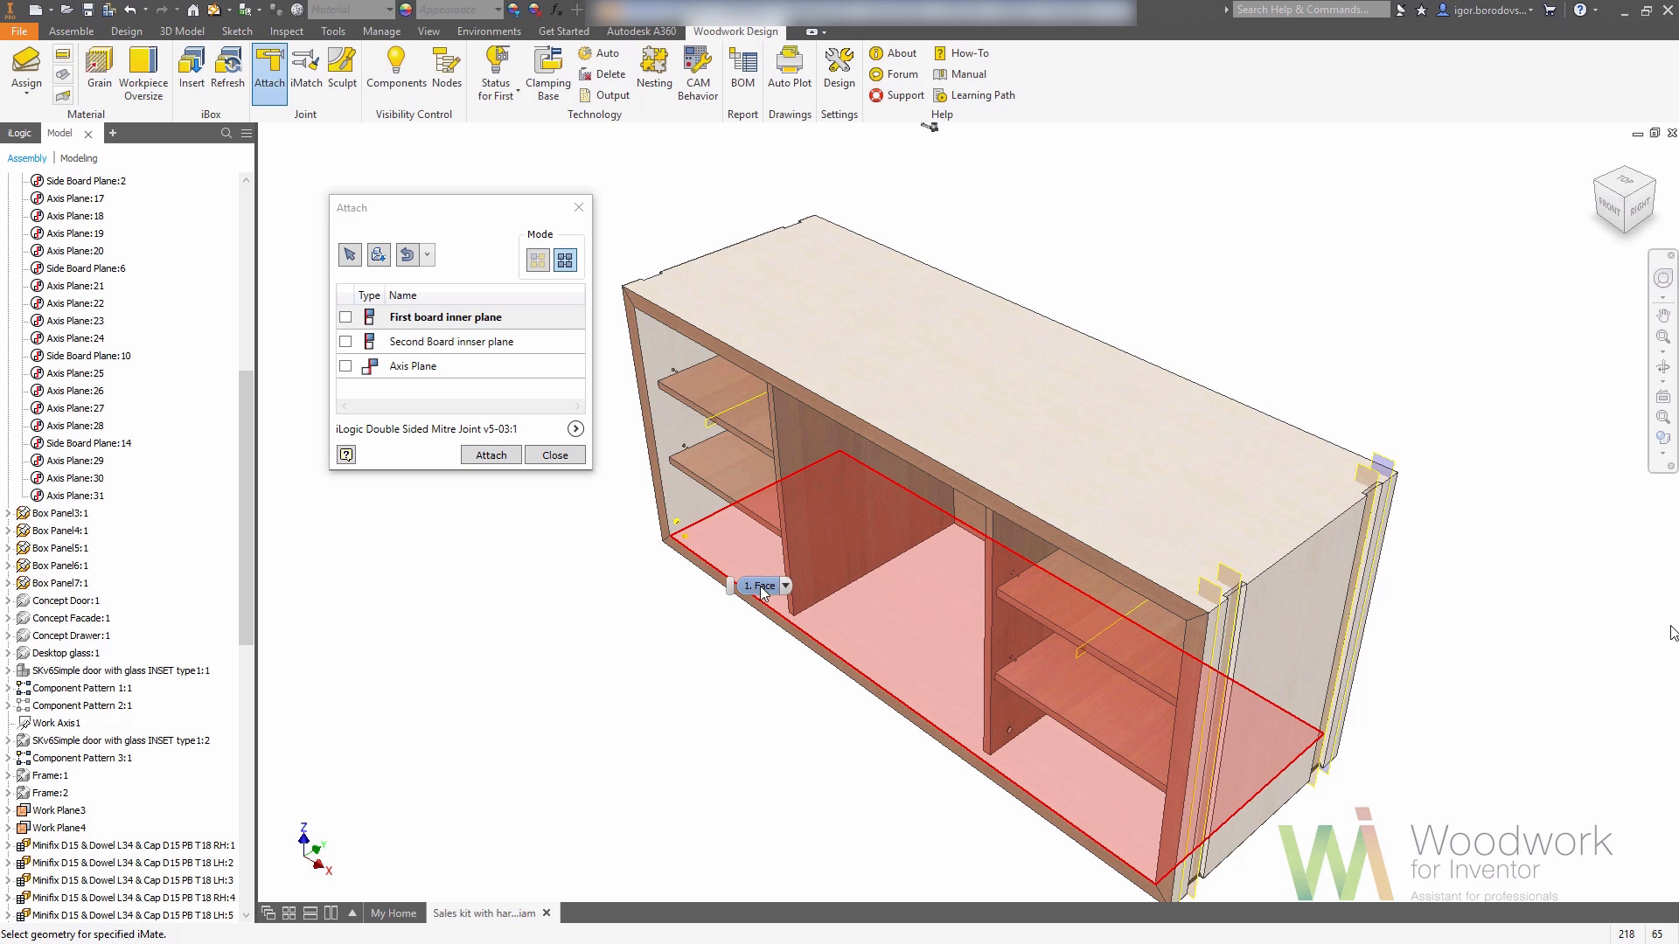
left_click(738, 561)
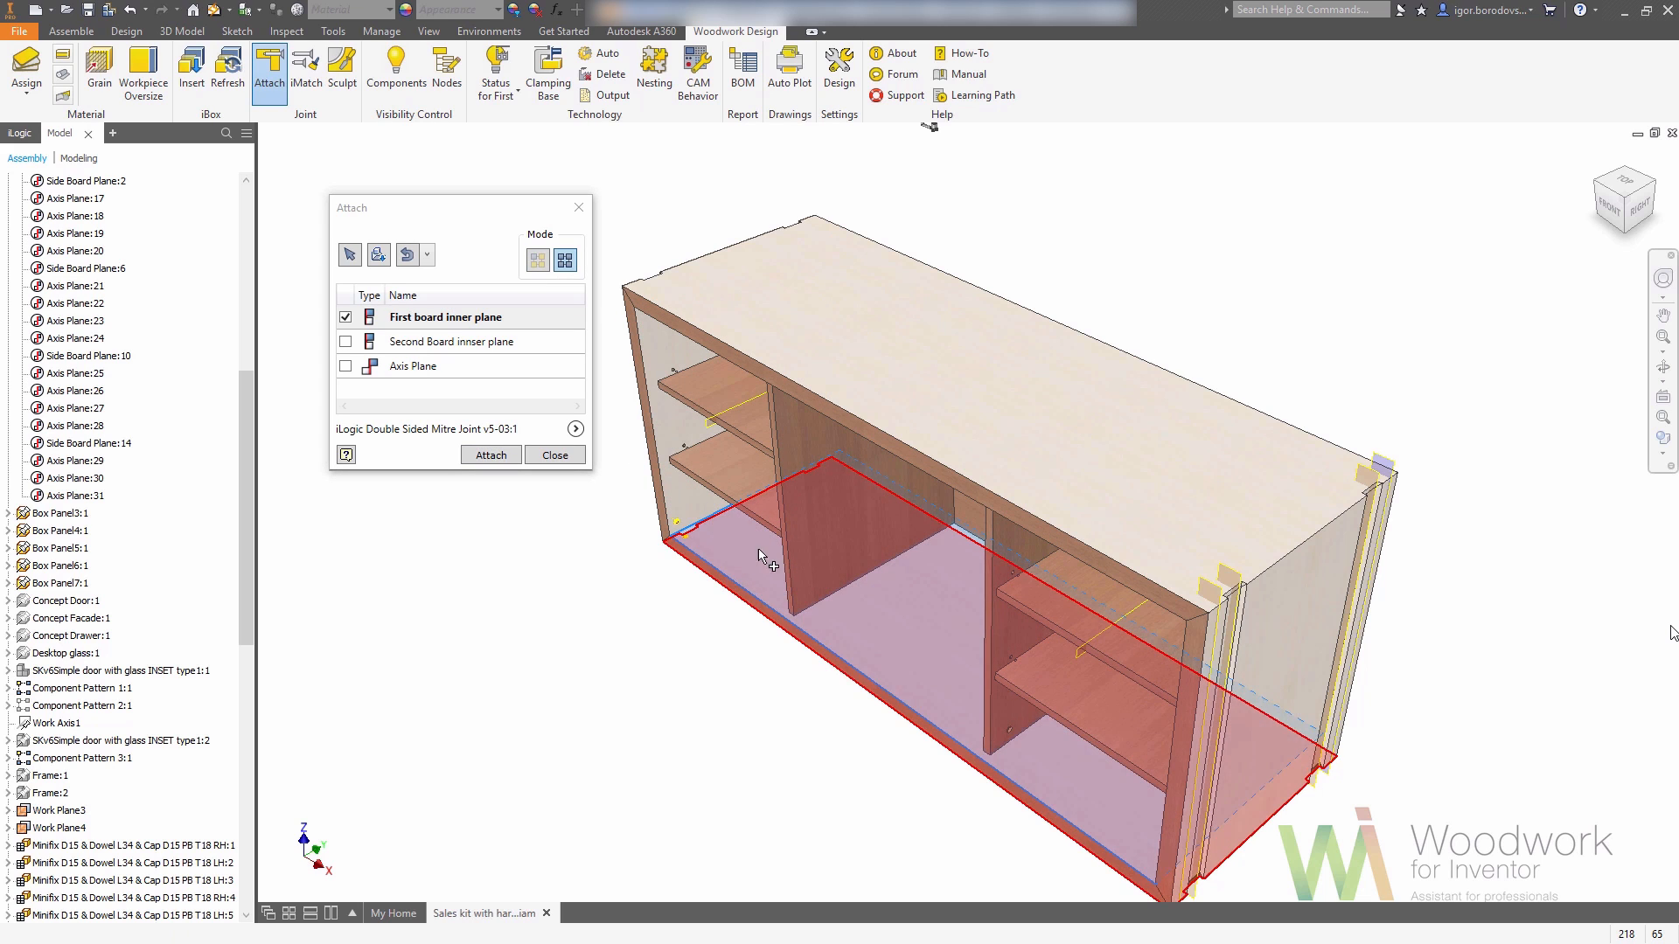
left_click(1626, 234)
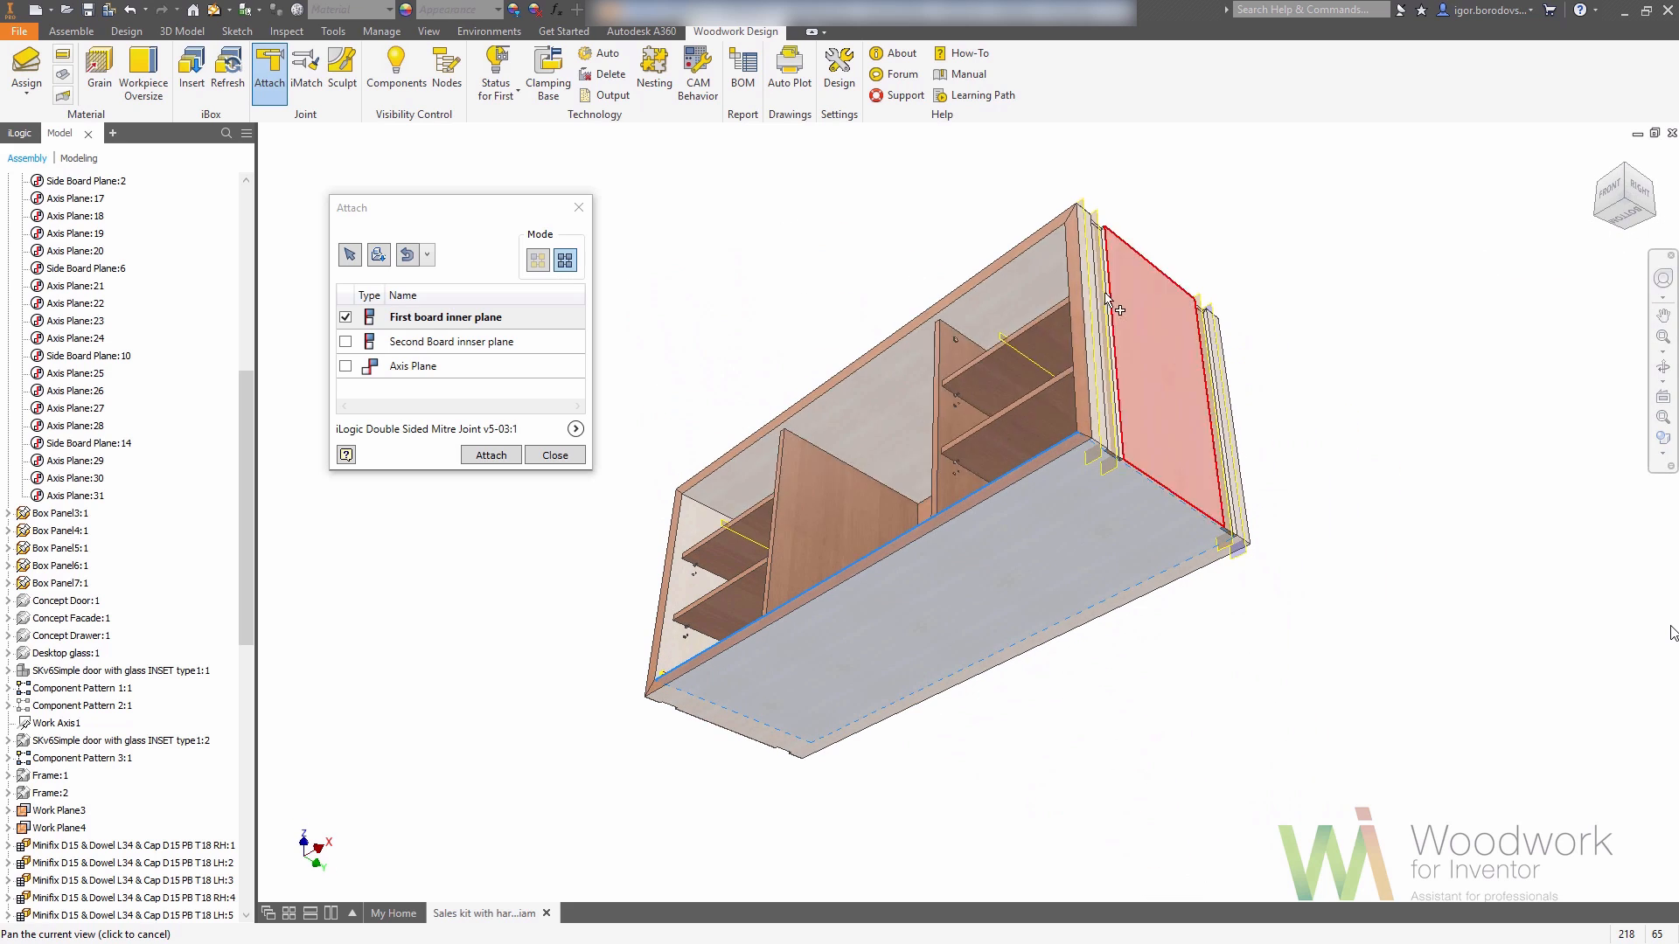
left_click(544, 344)
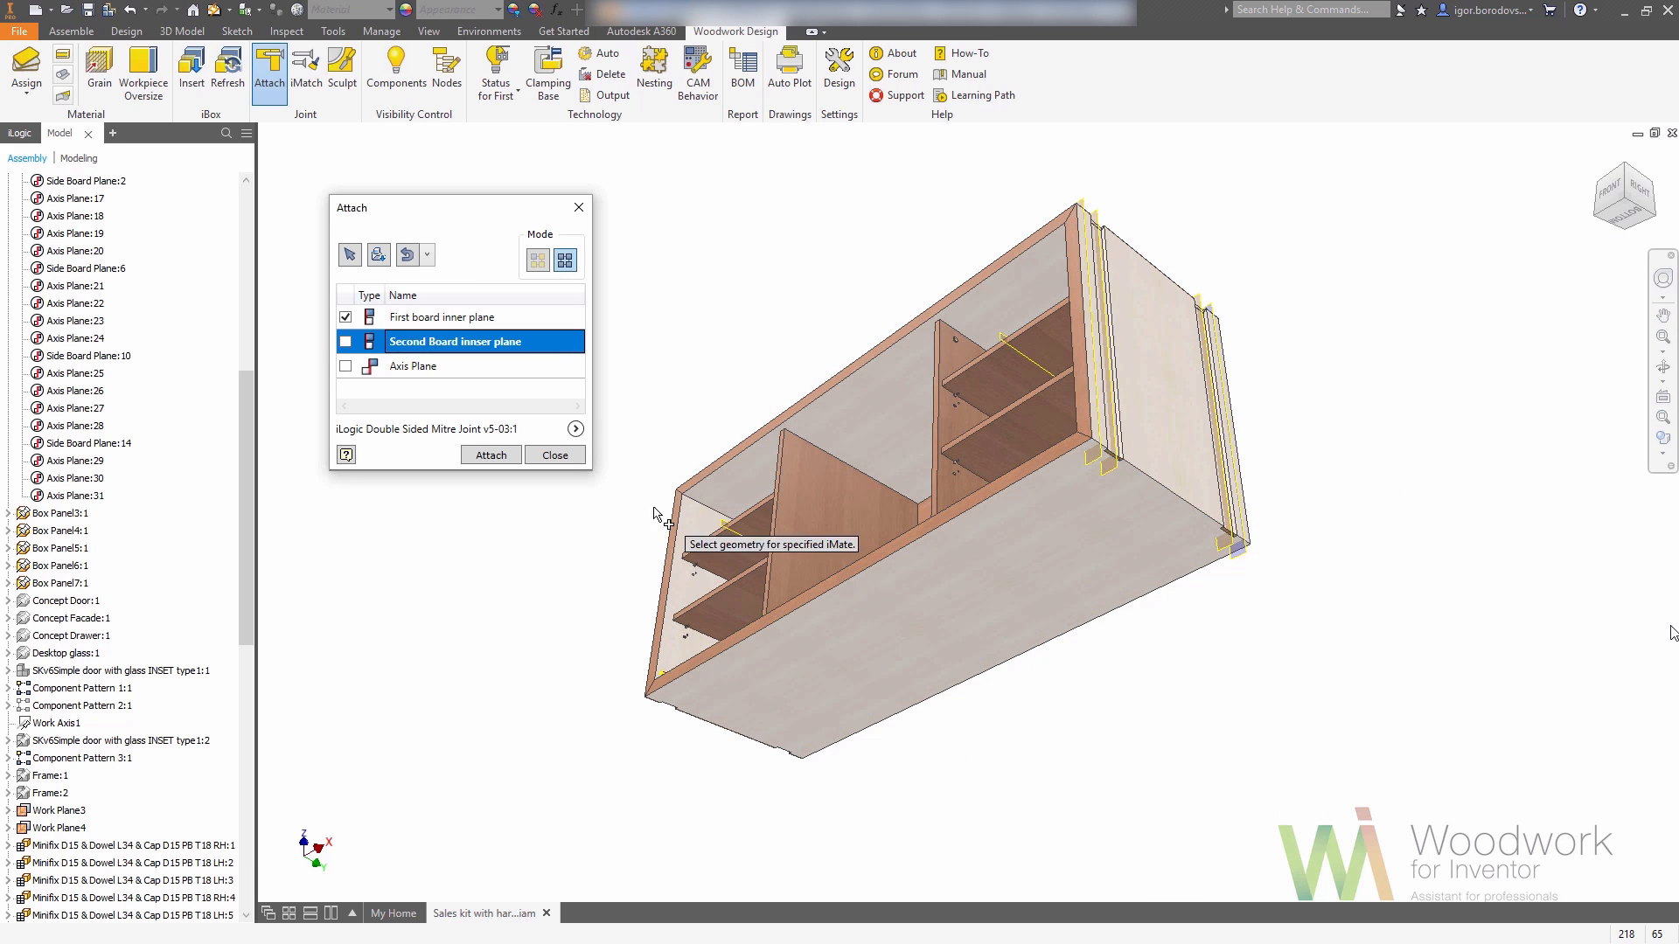
left_click(671, 520)
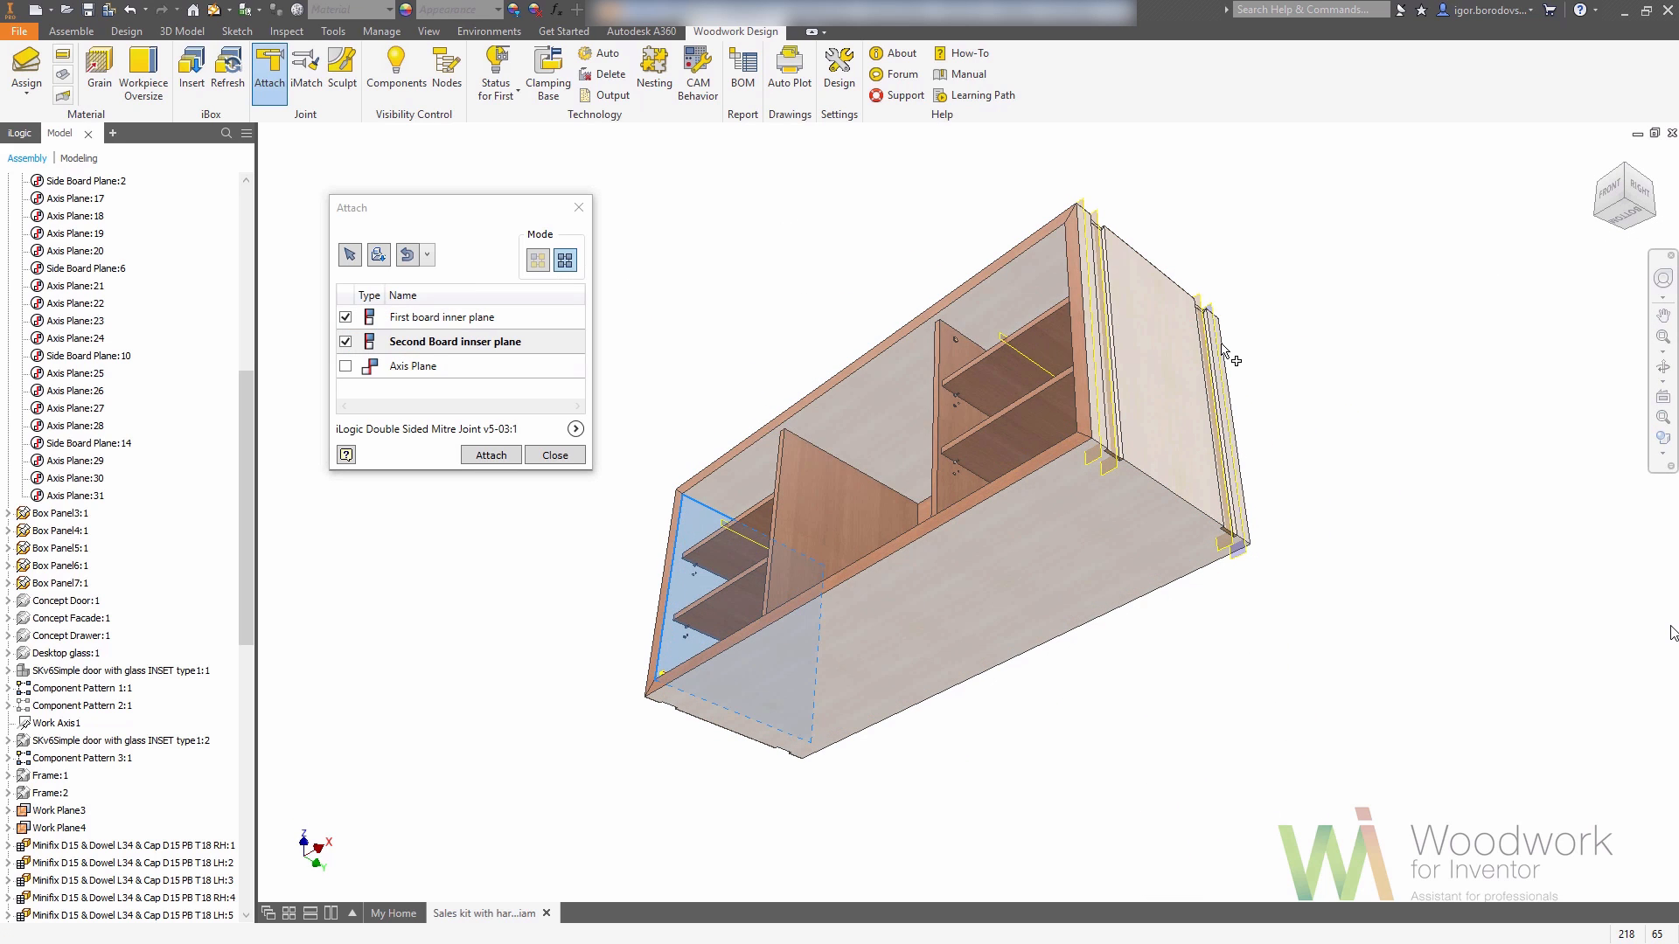
left_click(1601, 196)
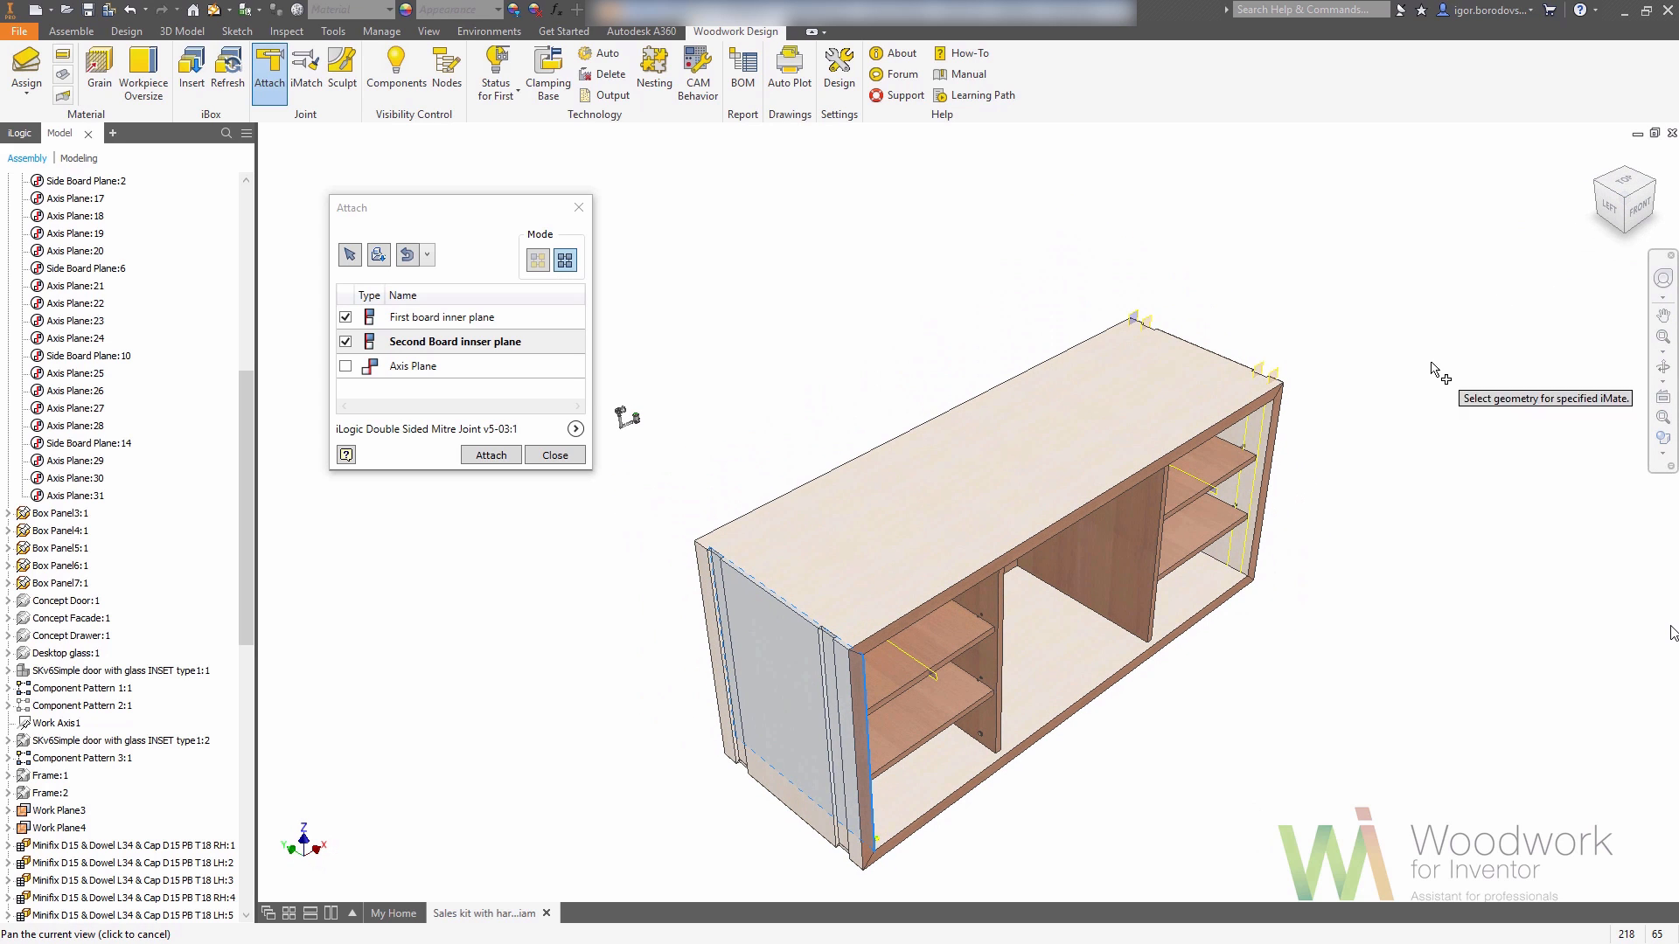
left_click(1230, 492)
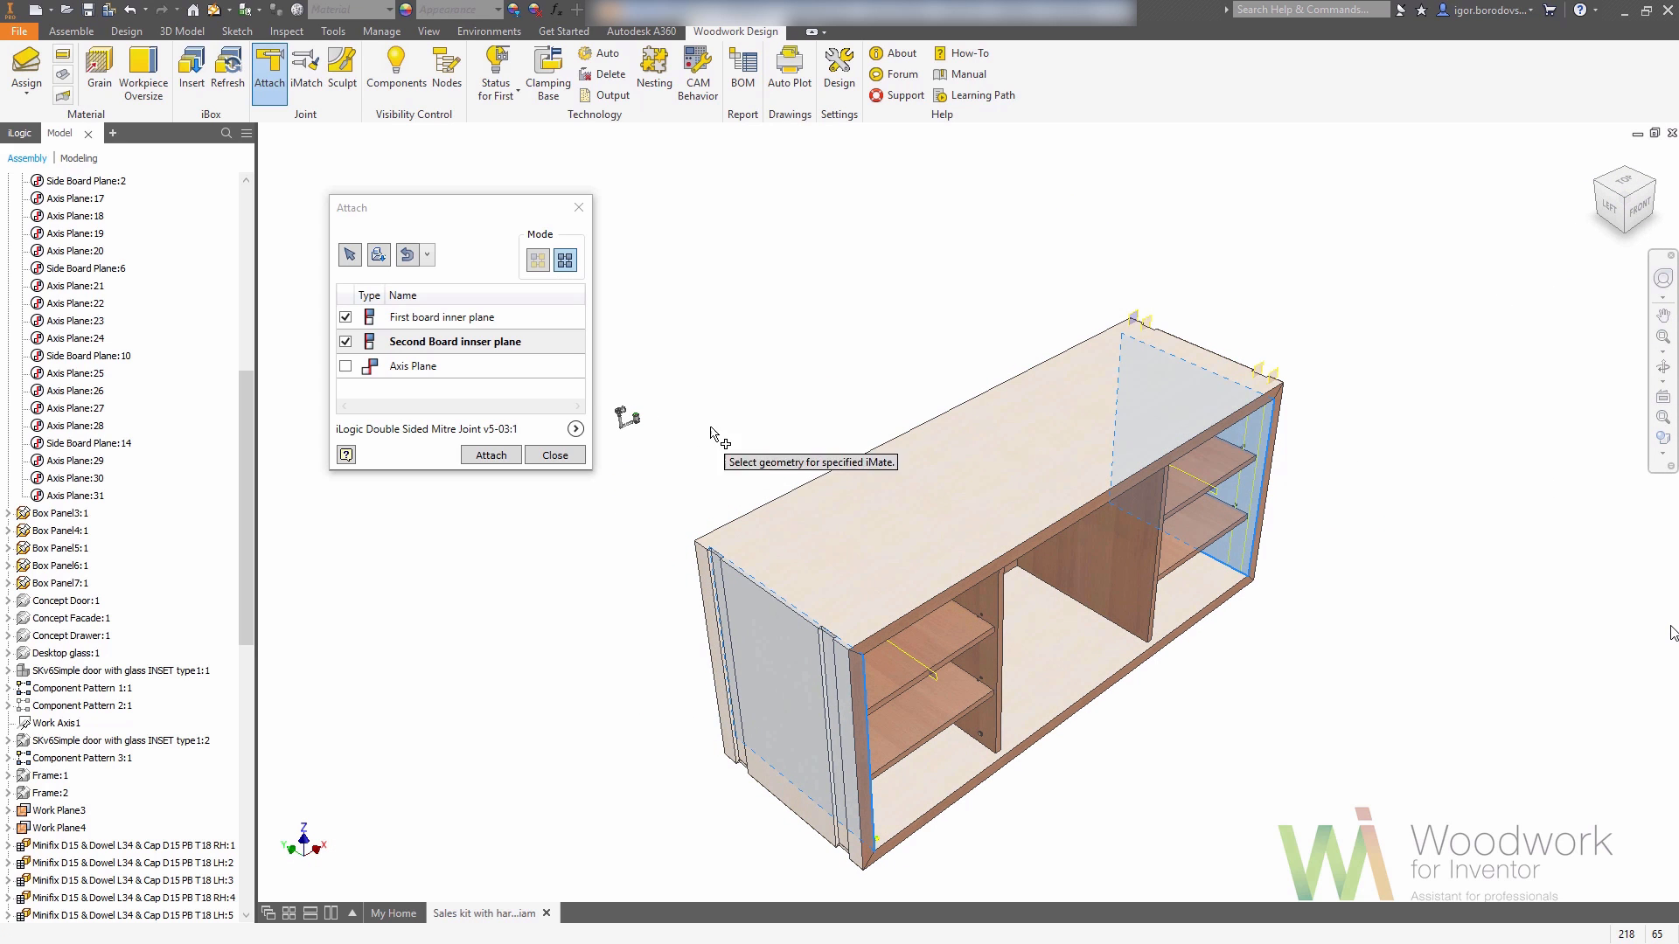
left_click(1137, 317)
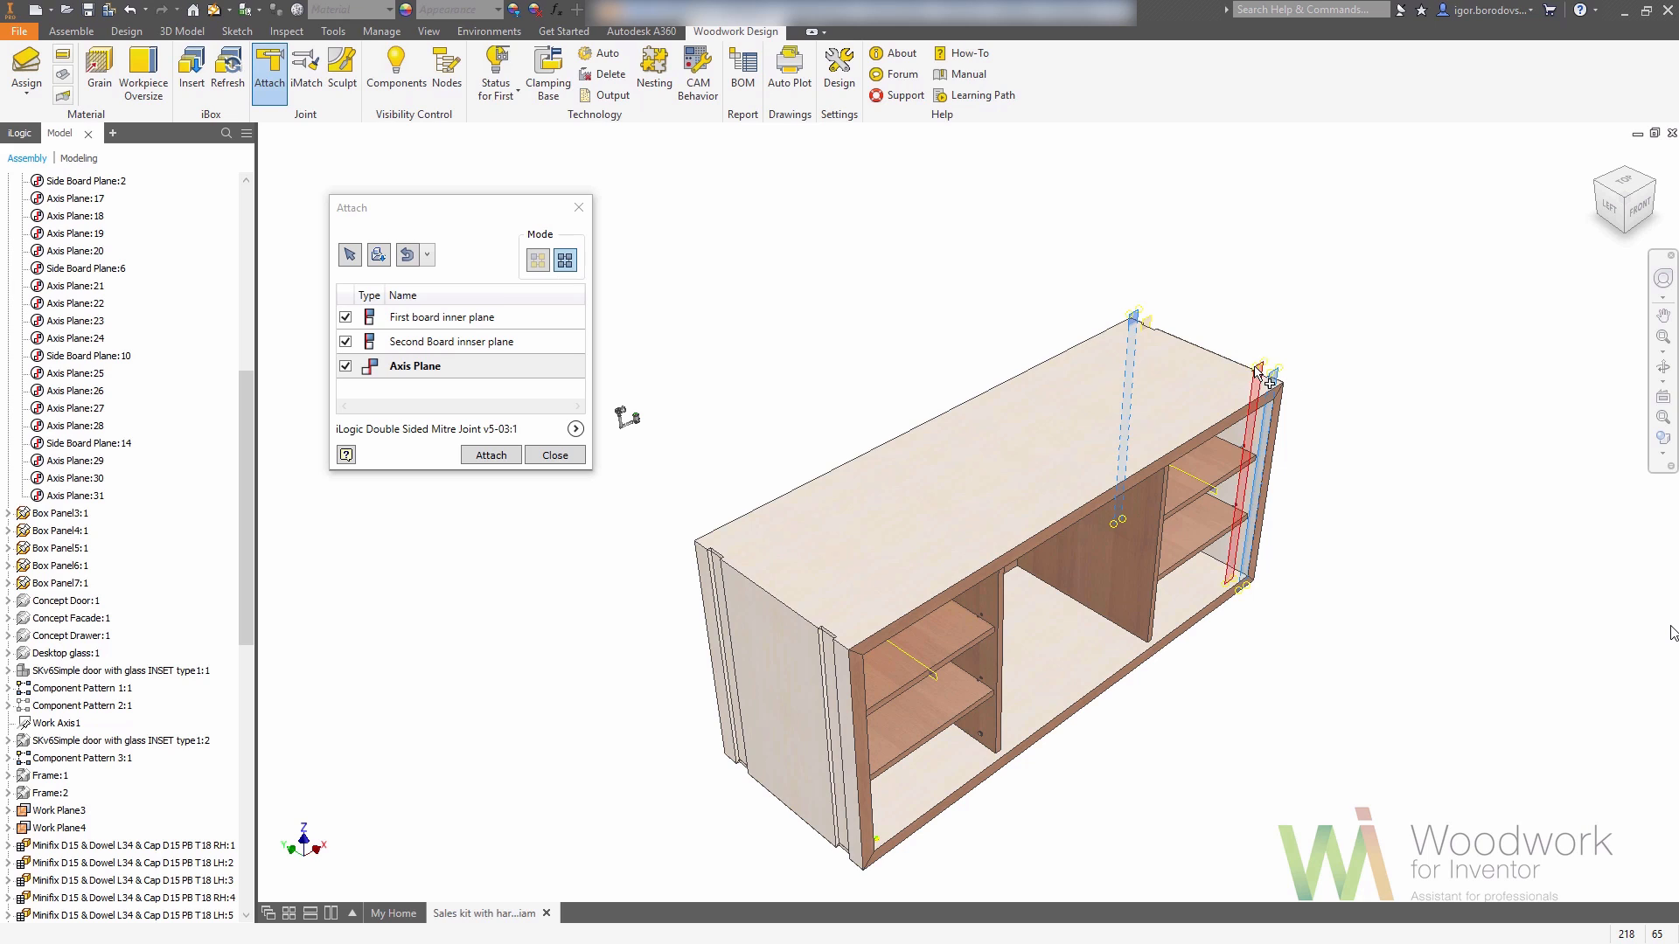
left_click(490, 456)
left_click(554, 455)
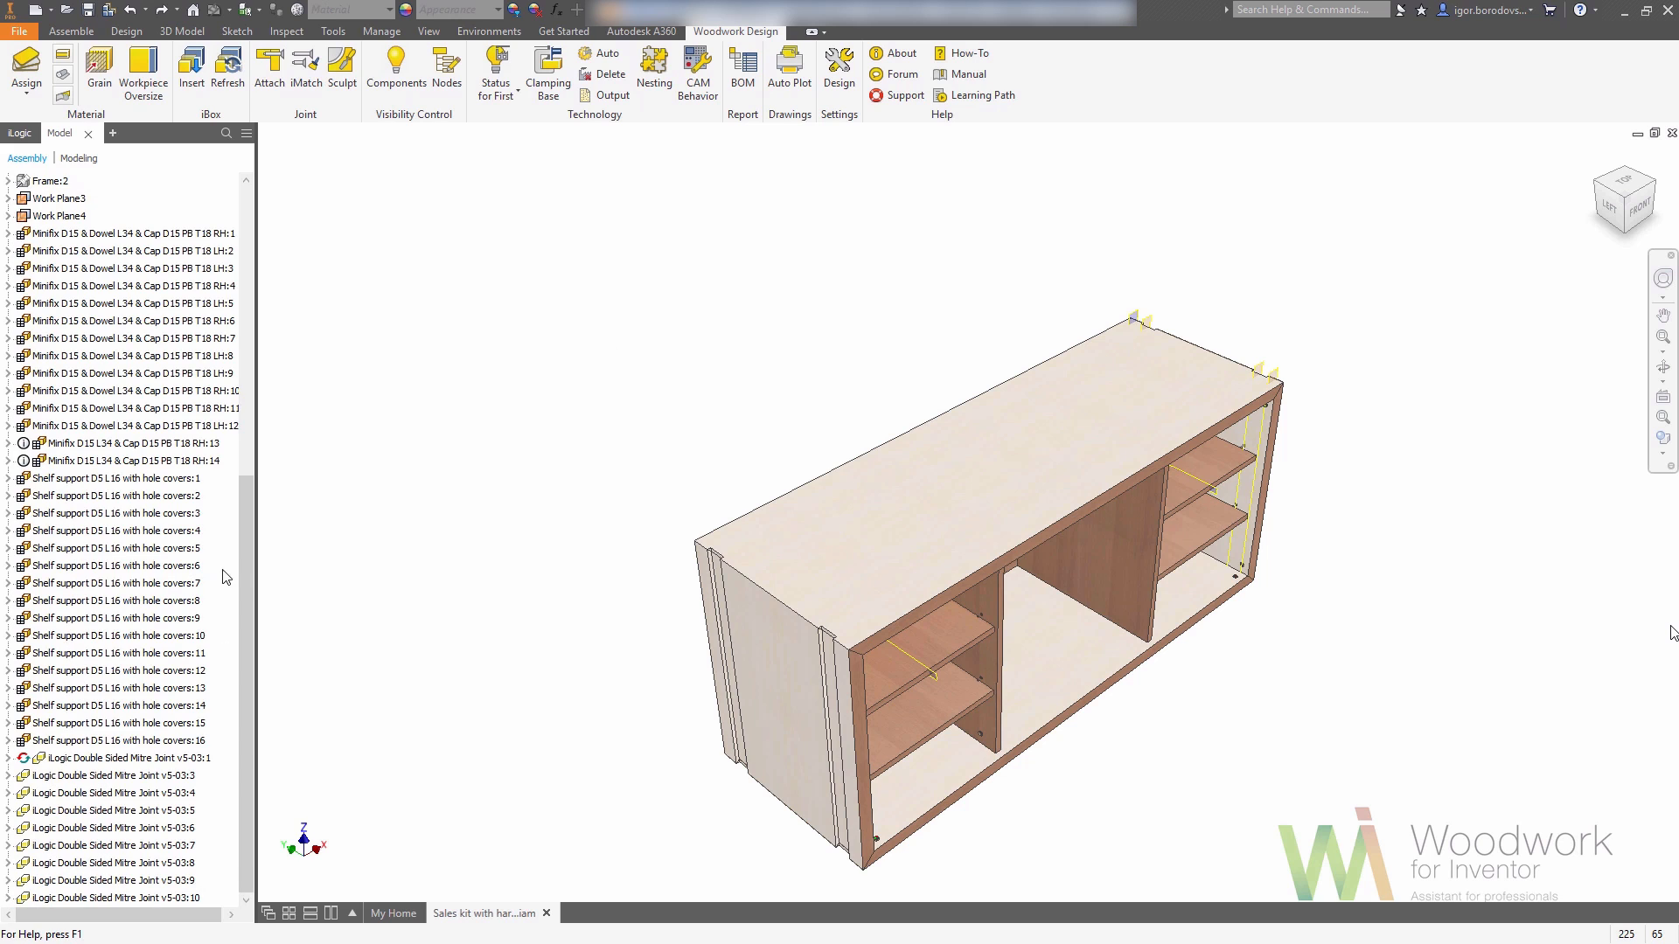
- Delete the original adaptive iLogic Double Sided Mitre Joint v5-03:1, clearing its adaptivity
left_click(182, 759)
key("Delete")
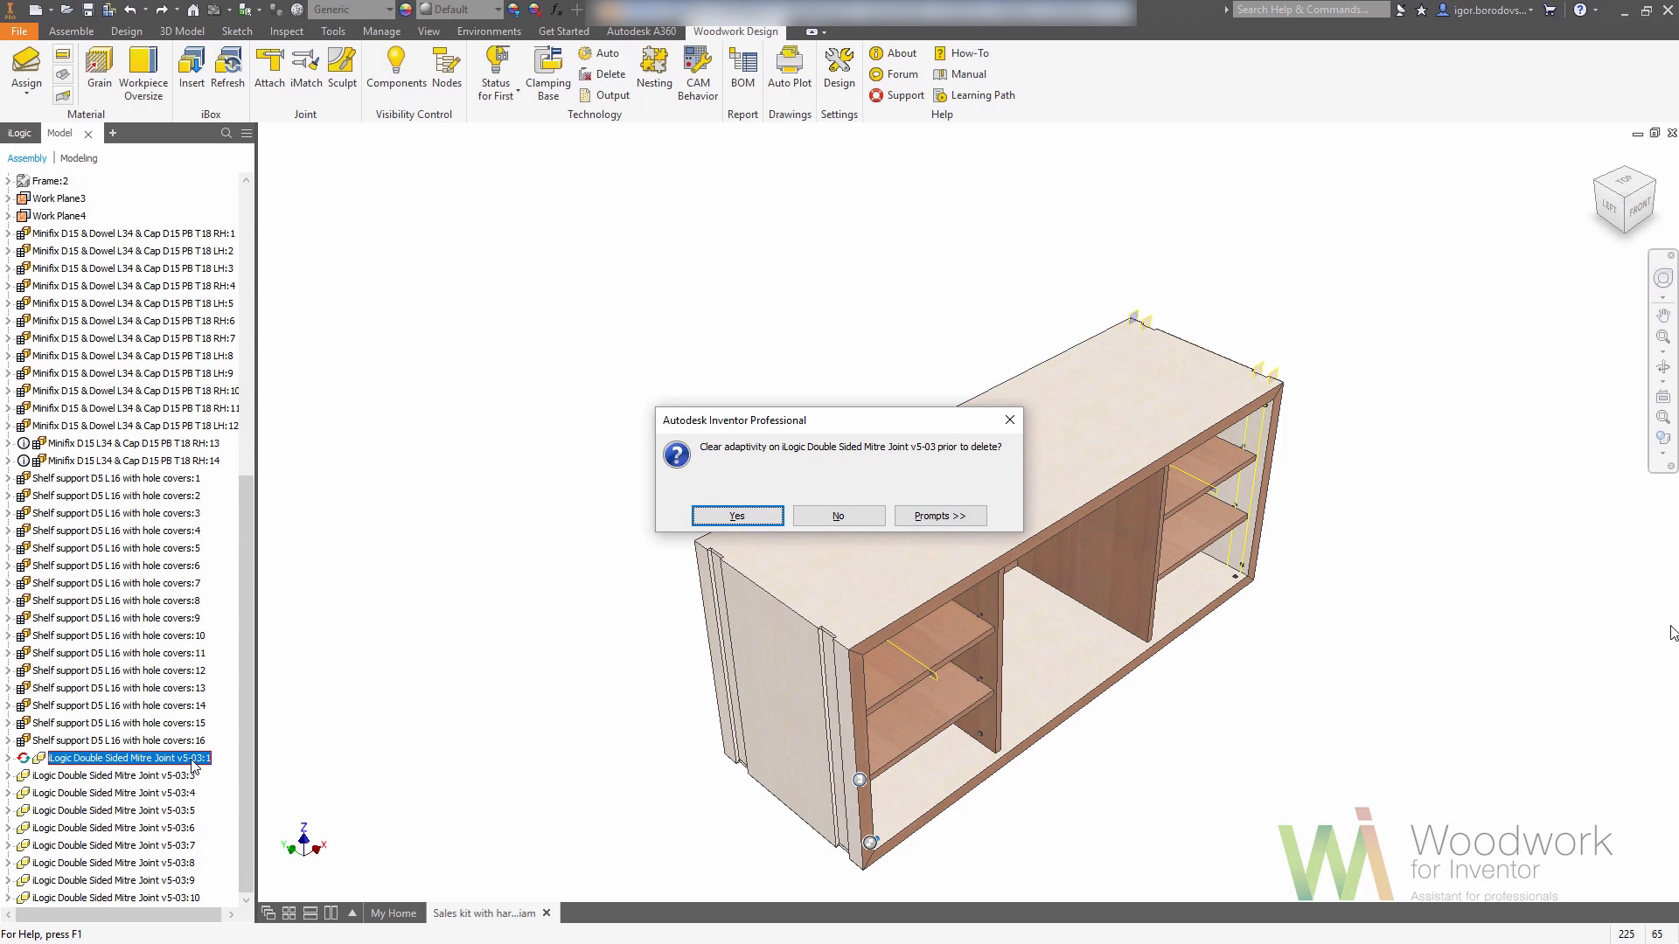
left_click(733, 517)
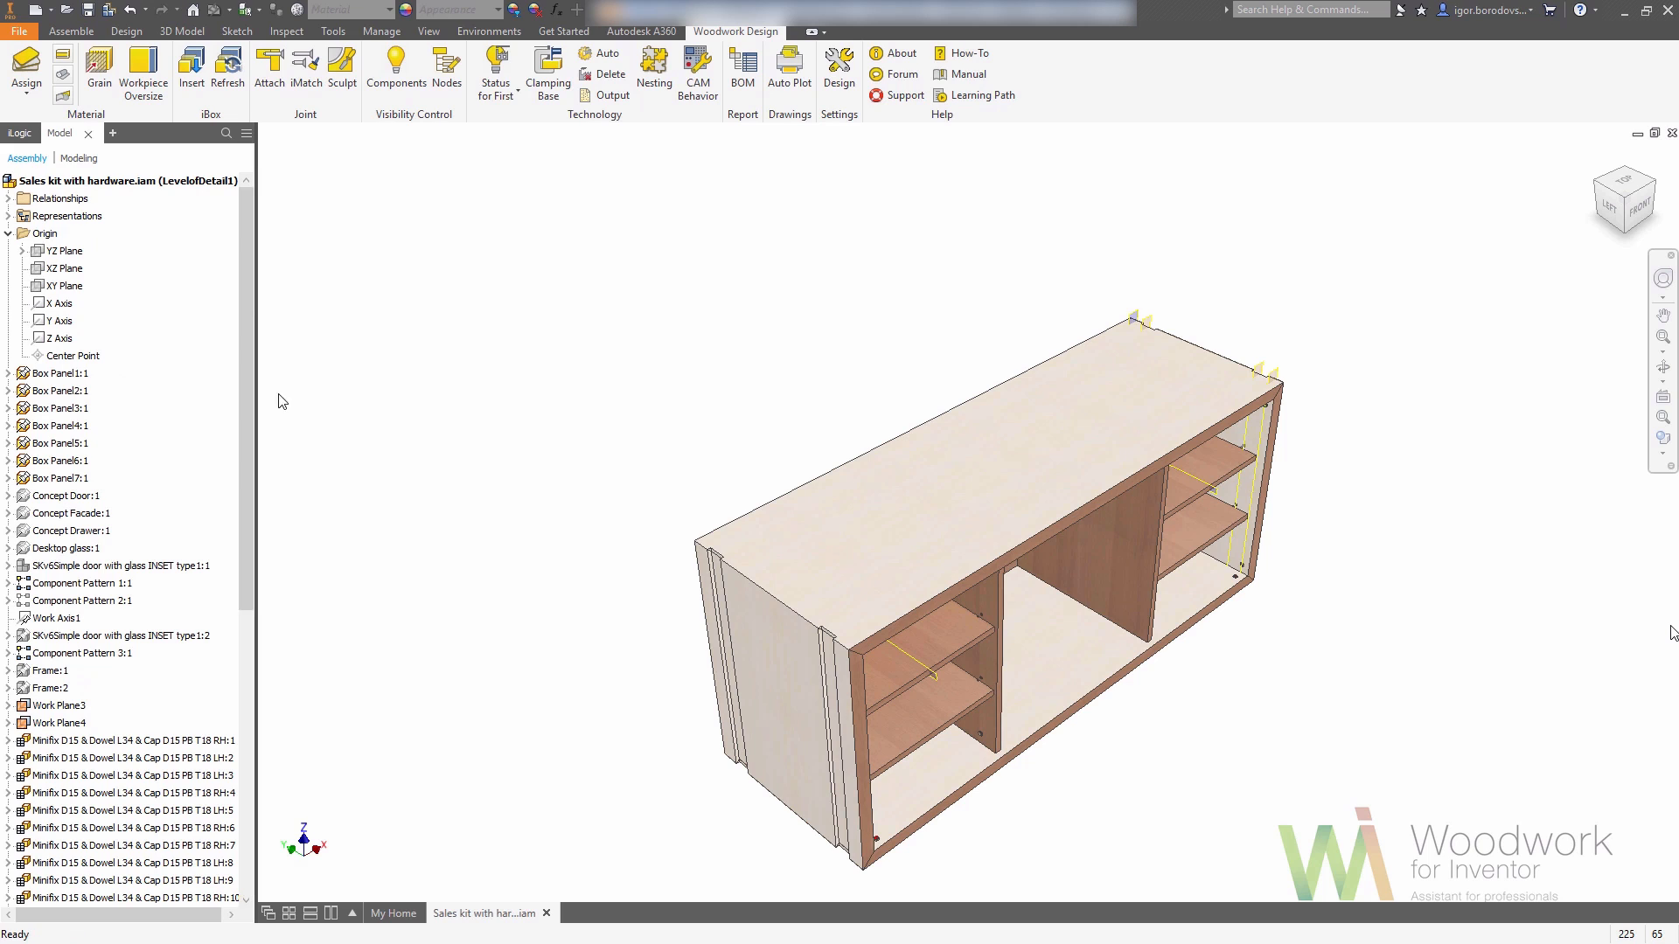
- Turn on the visibility of both glass-inset doors, both frames, the drawers and the desktop glass
left_click(123, 566)
left_click(122, 635, "ctrl")
left_click(52, 670, "ctrl")
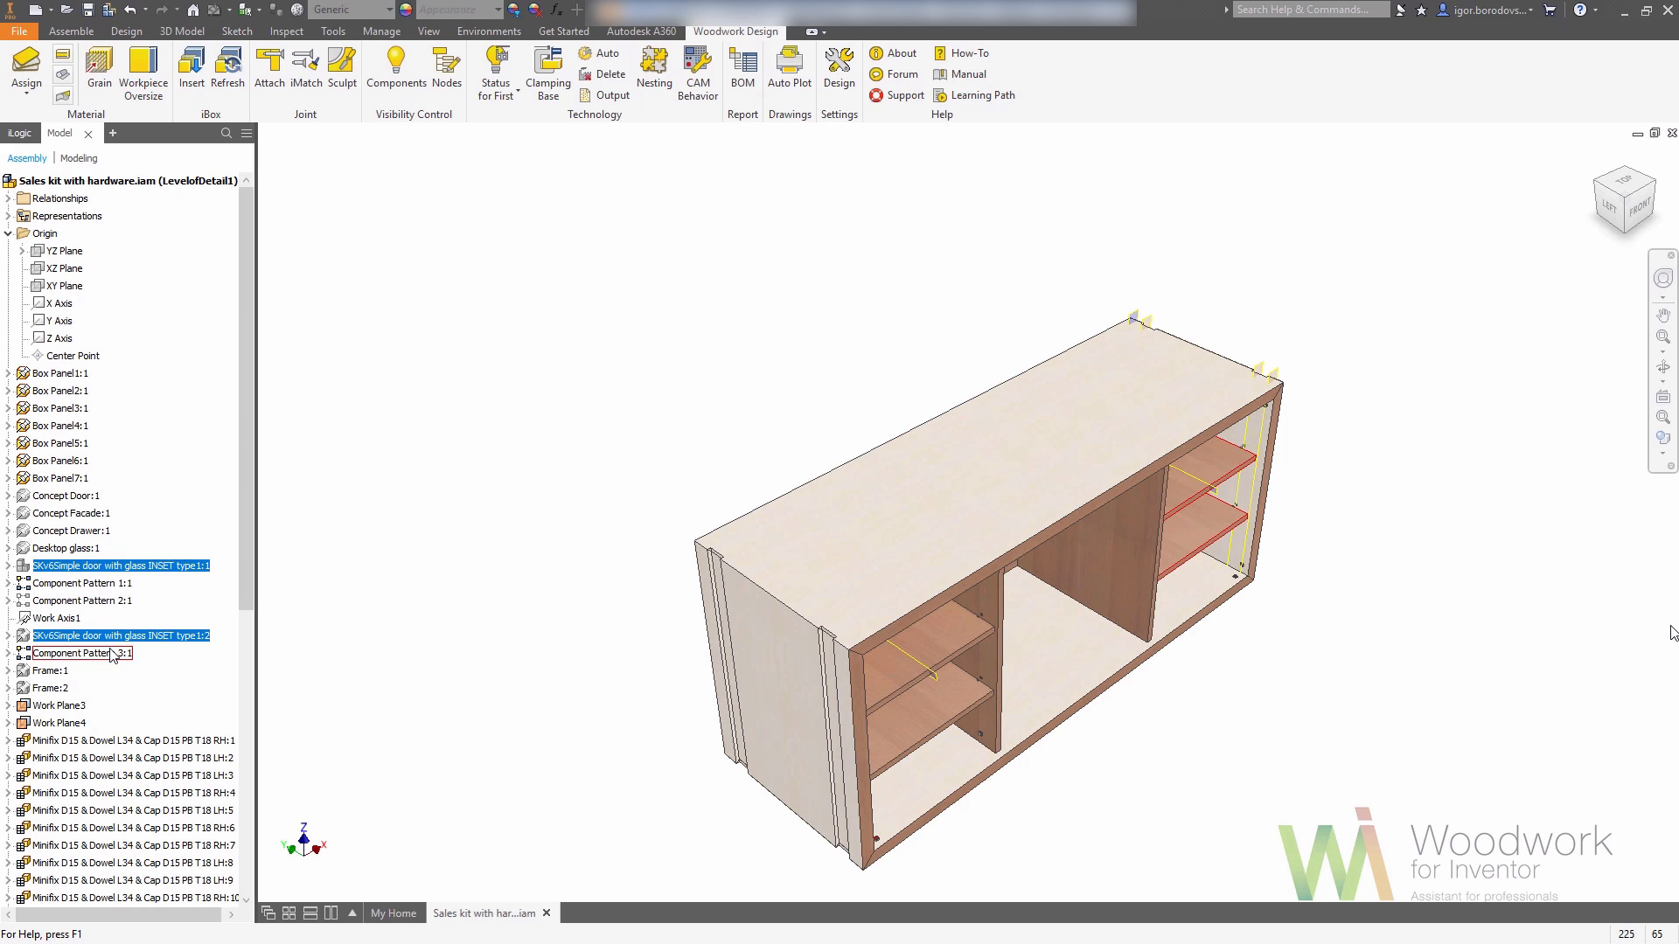
right_click(63, 682)
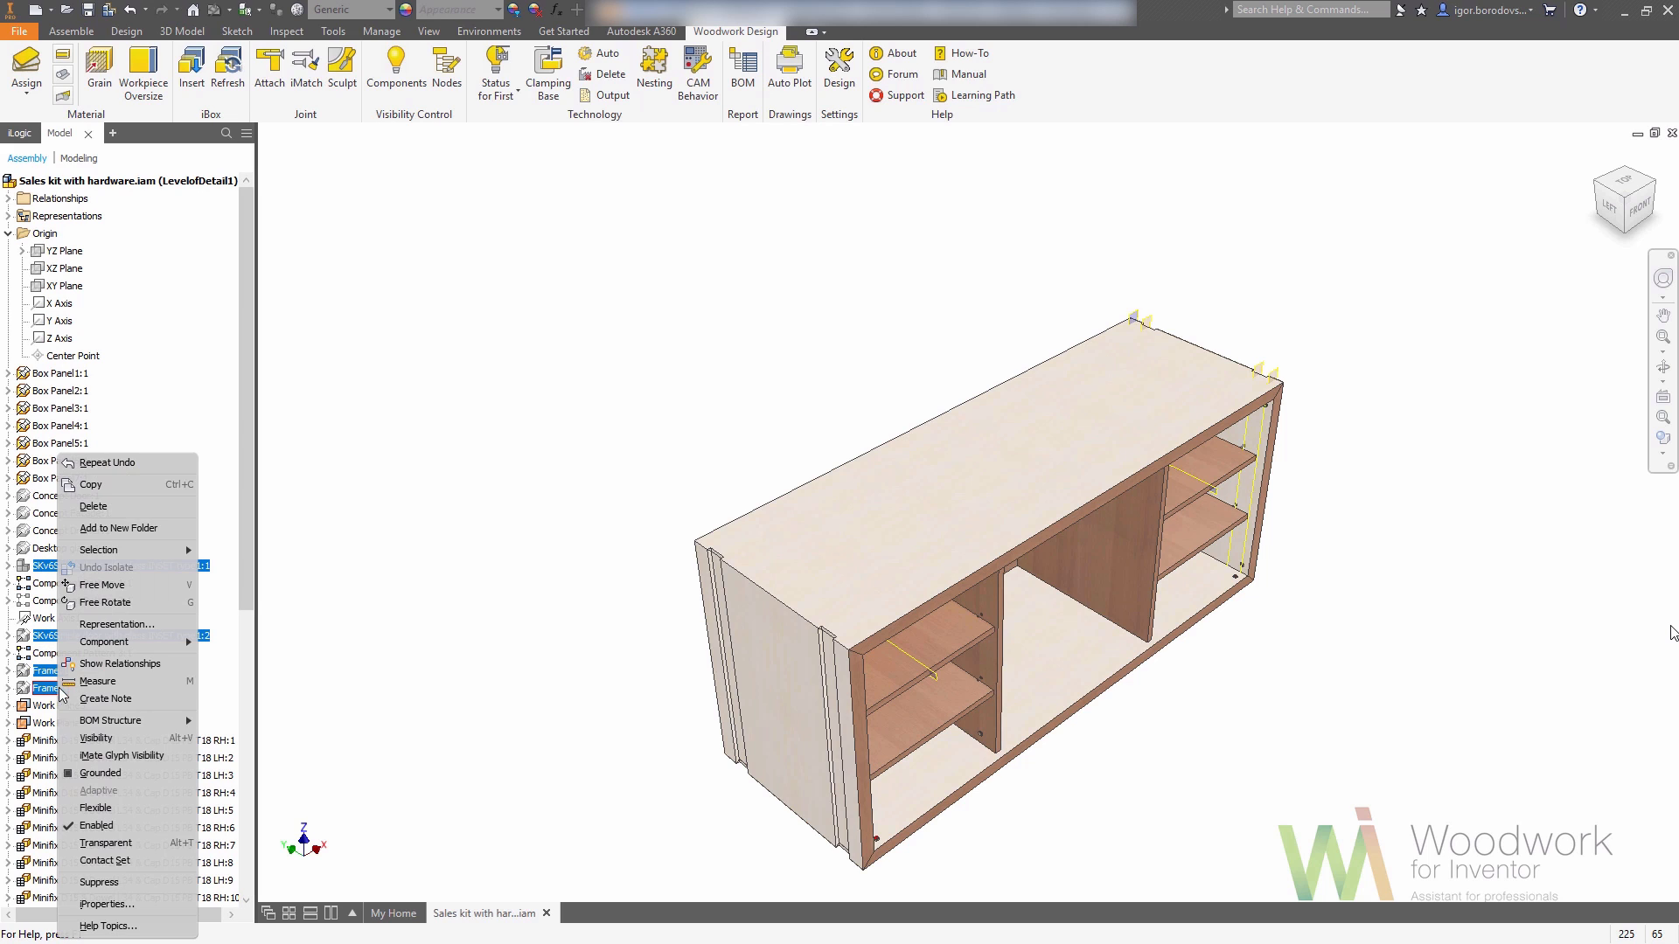
left_click(126, 743)
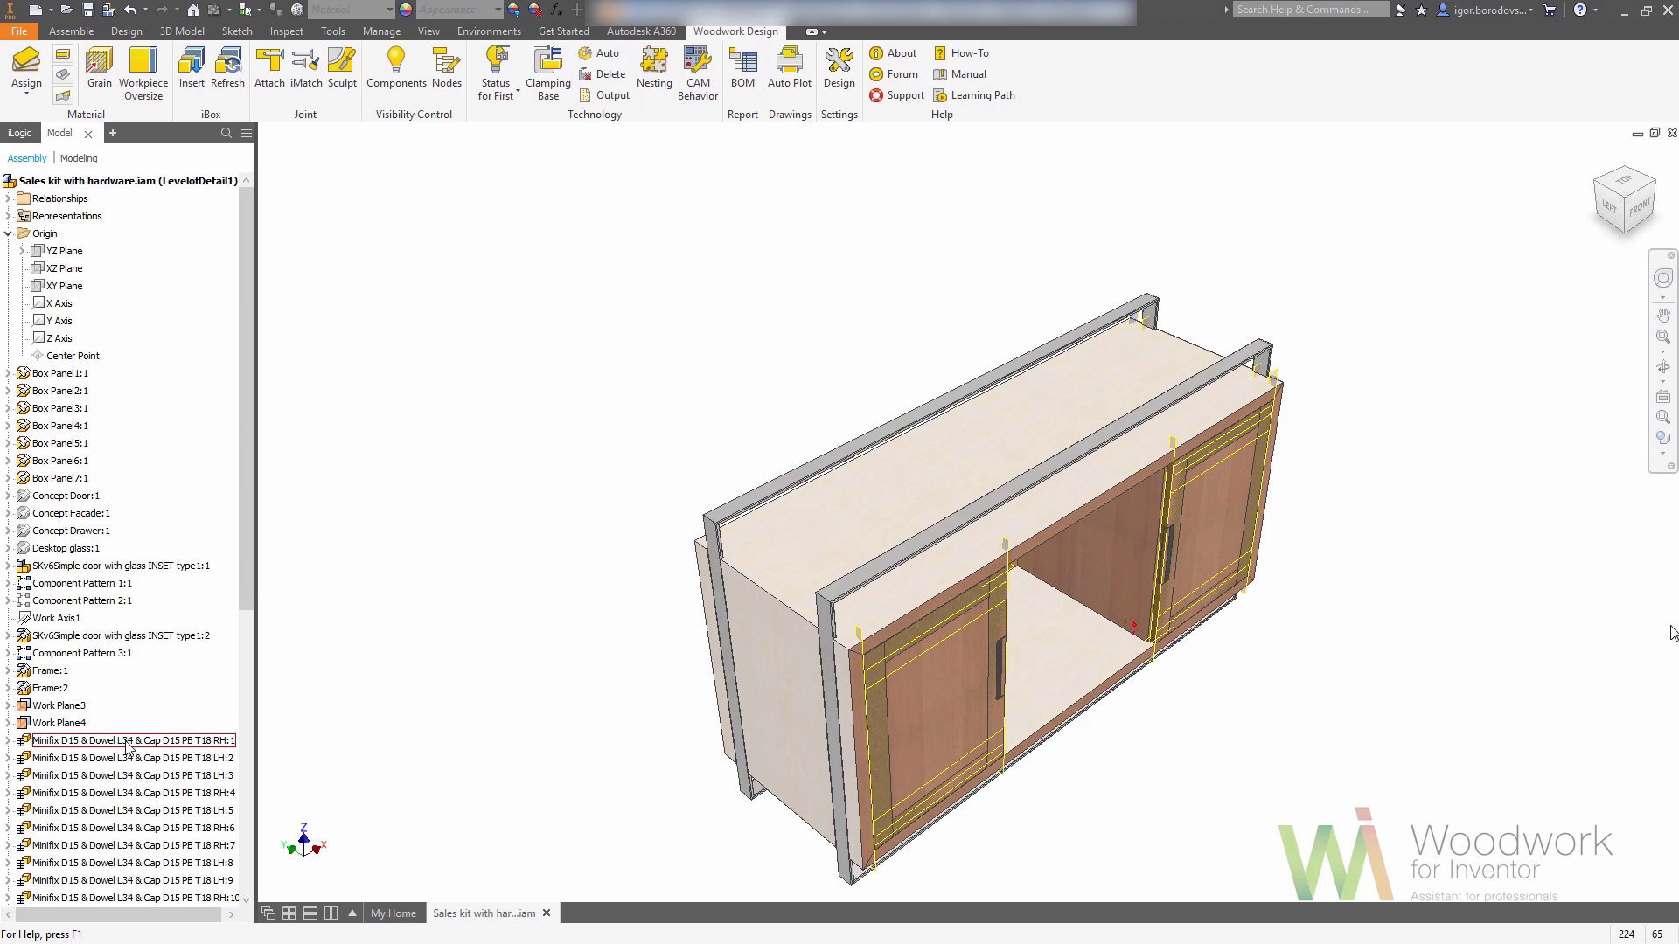
right_click(103, 553)
left_click(164, 686)
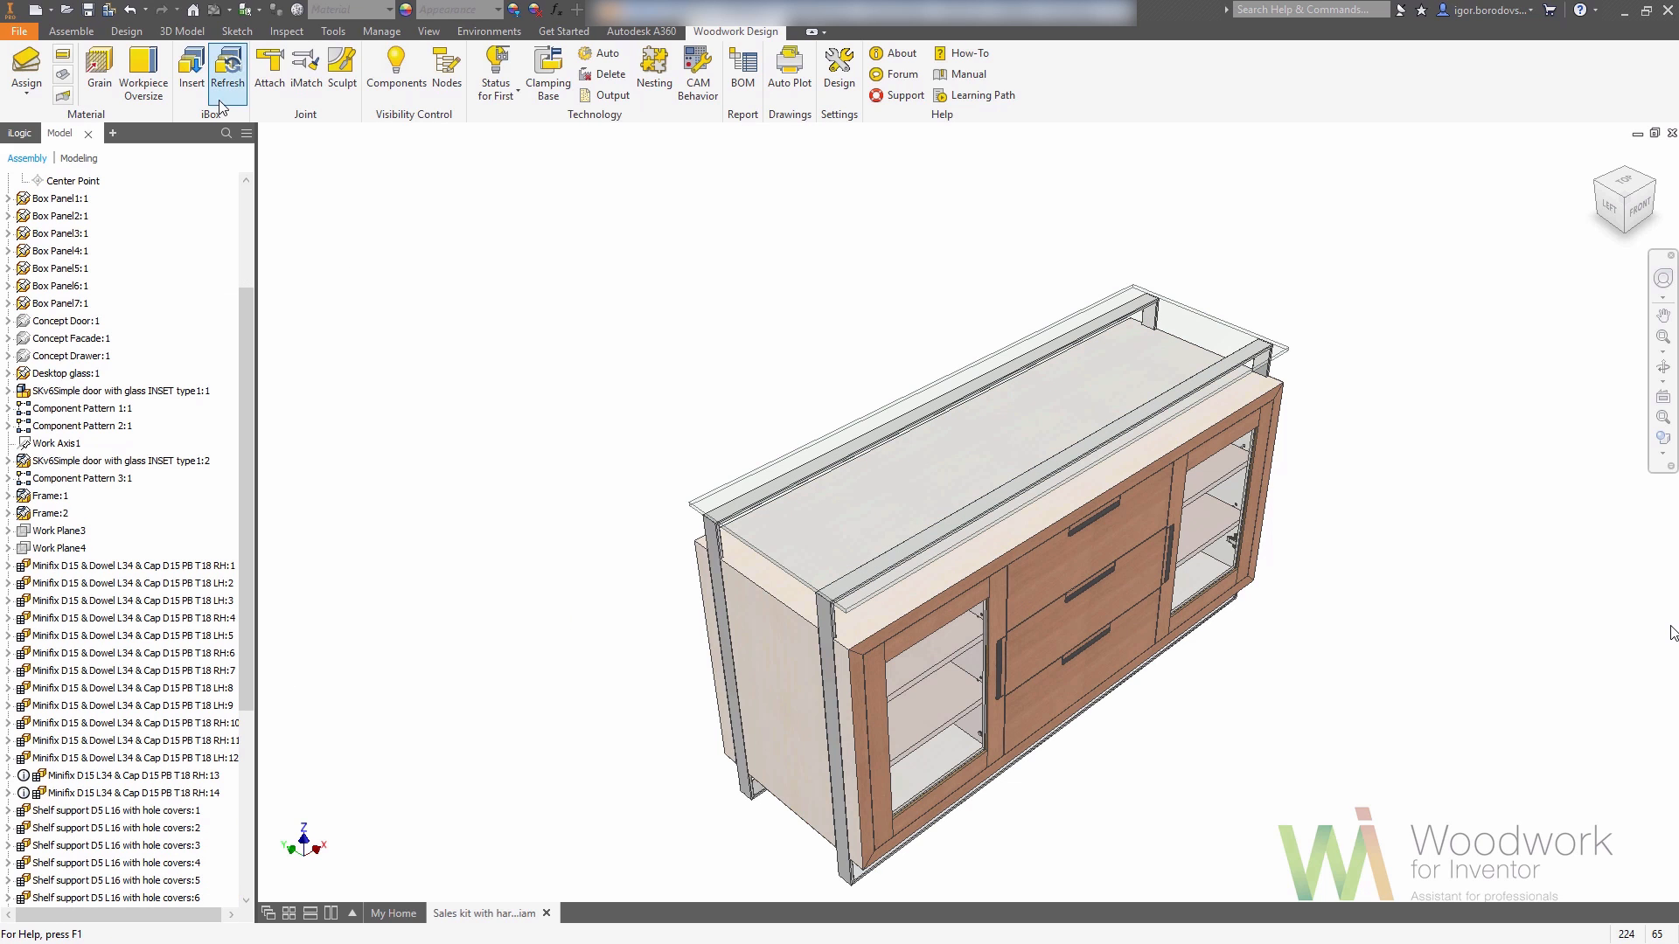
- Start attaching a library component and open CONFIRMAT from the Confirmat folder
left_click(269, 72)
left_click(379, 255)
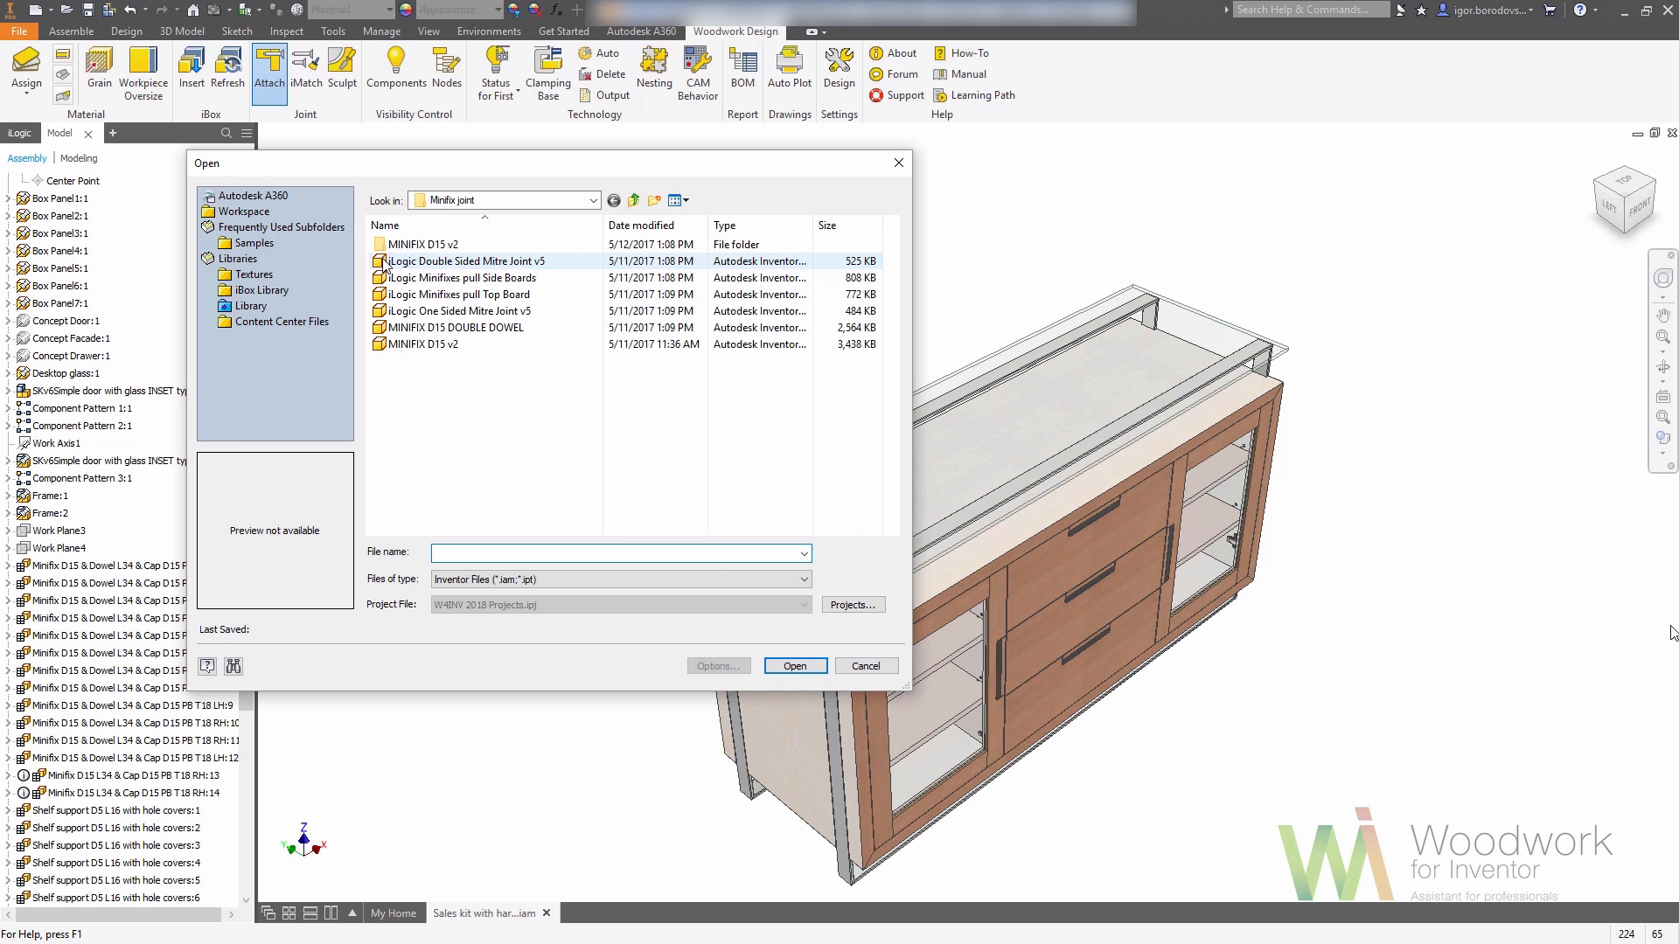
double_click(557, 245)
double_click(557, 245)
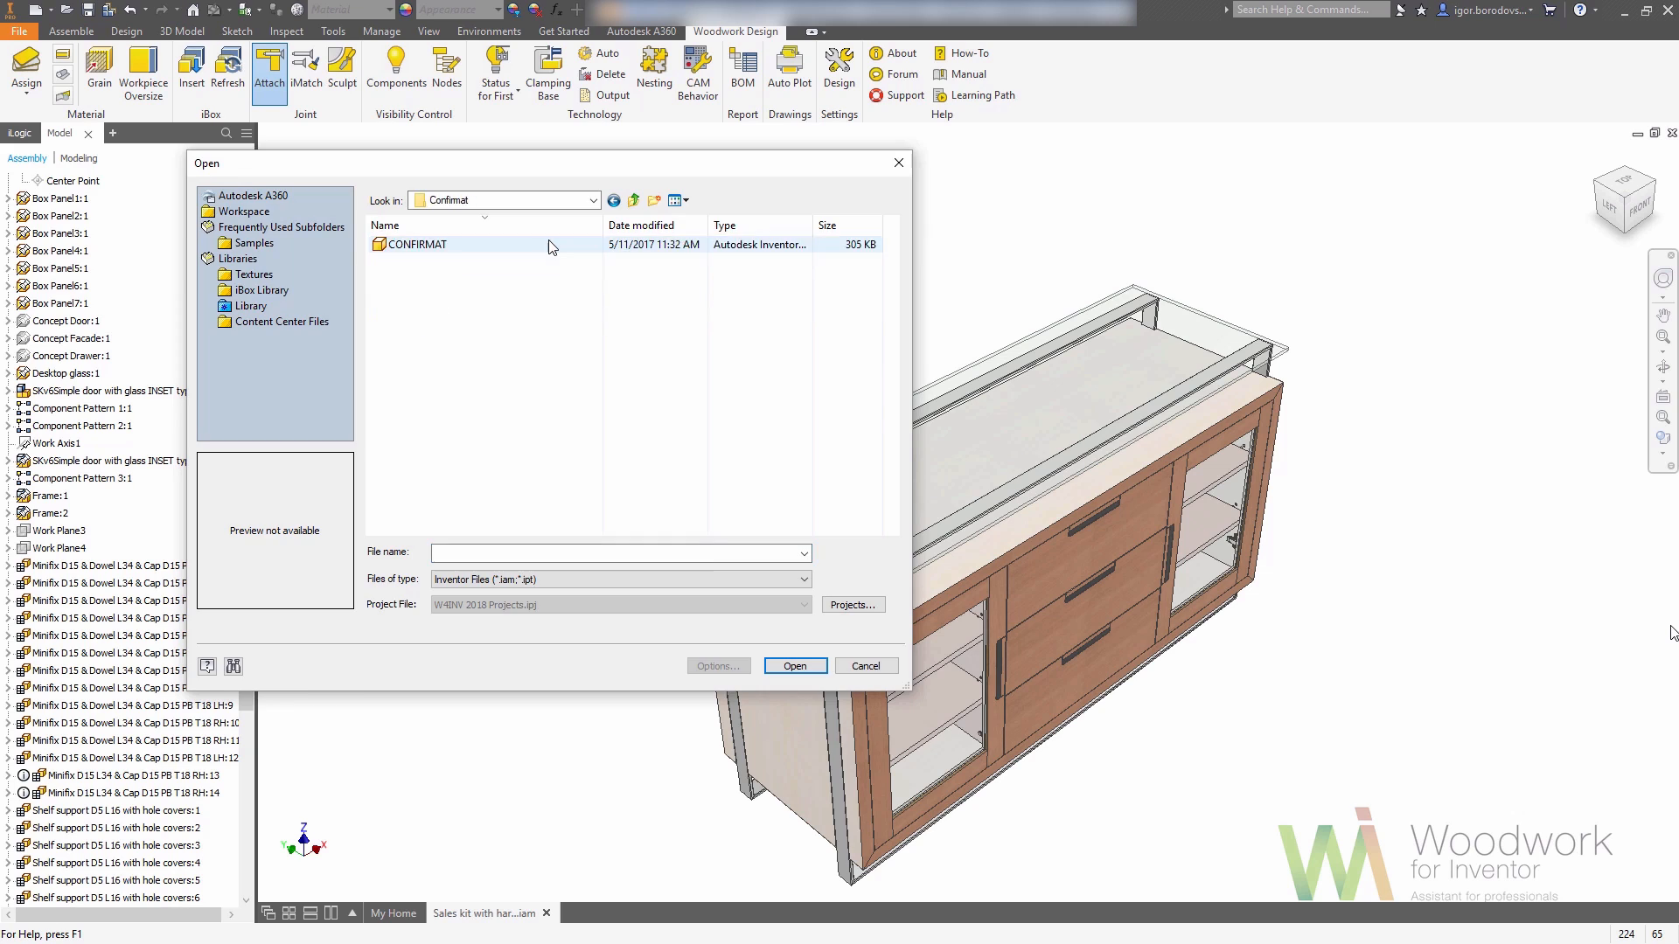
double_click(553, 246)
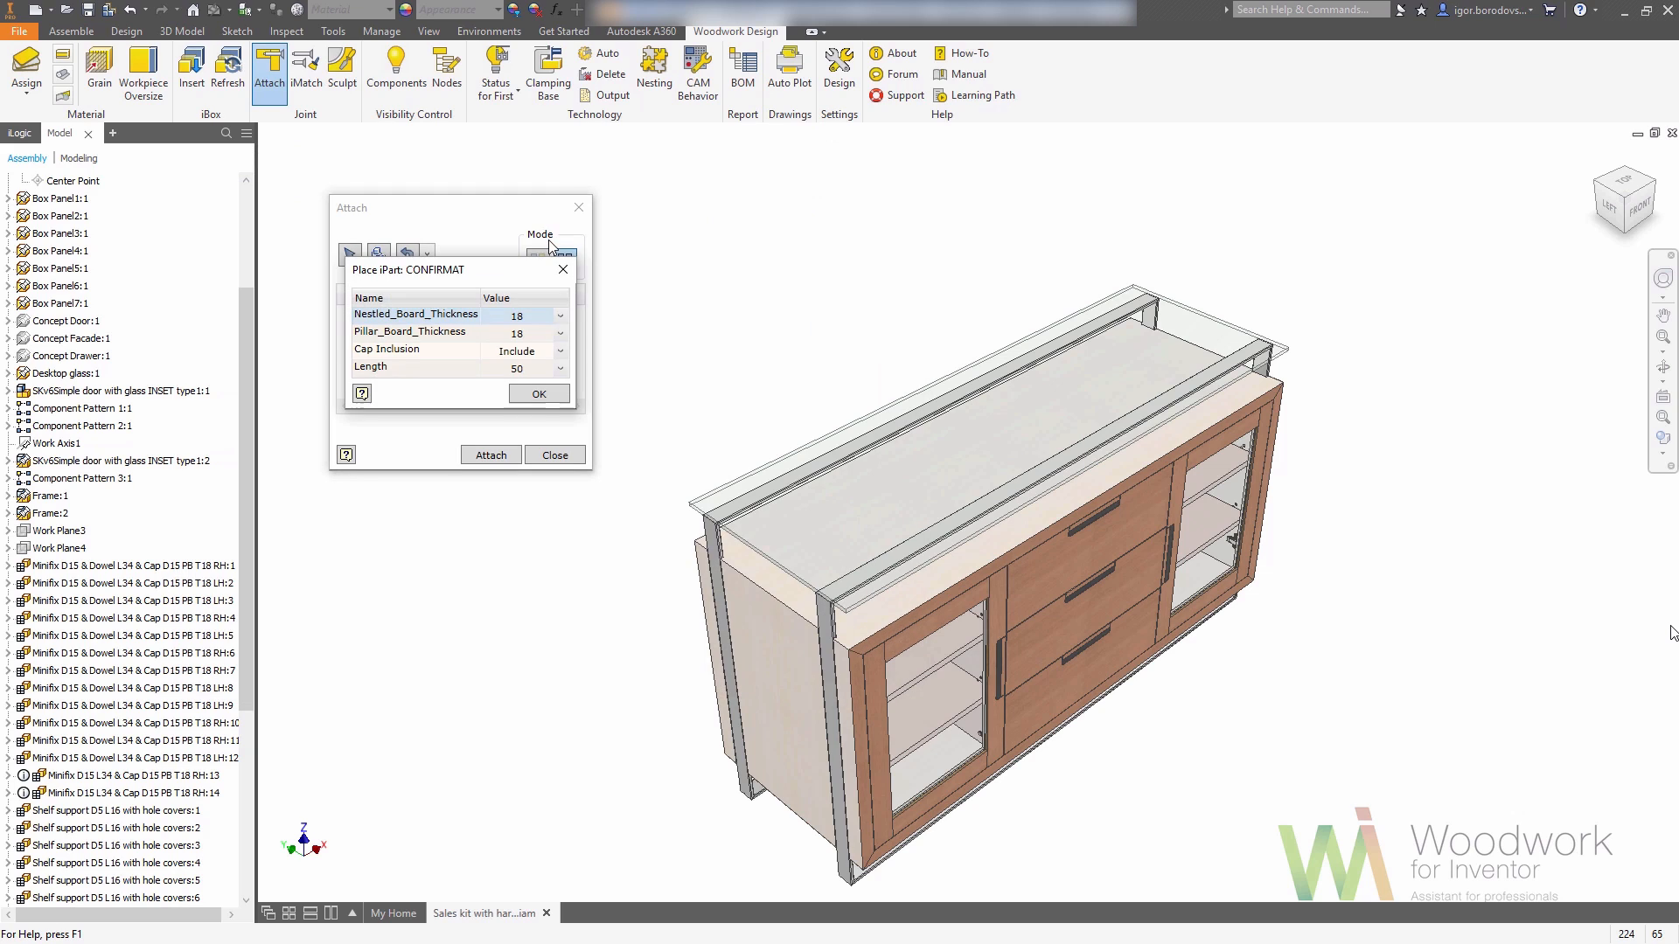
- Configure the CONFIRMAT iPart with Nestled_Board_Thickness 35, Pillar_Board_Thickness 35 and Length 70
left_click(560, 315)
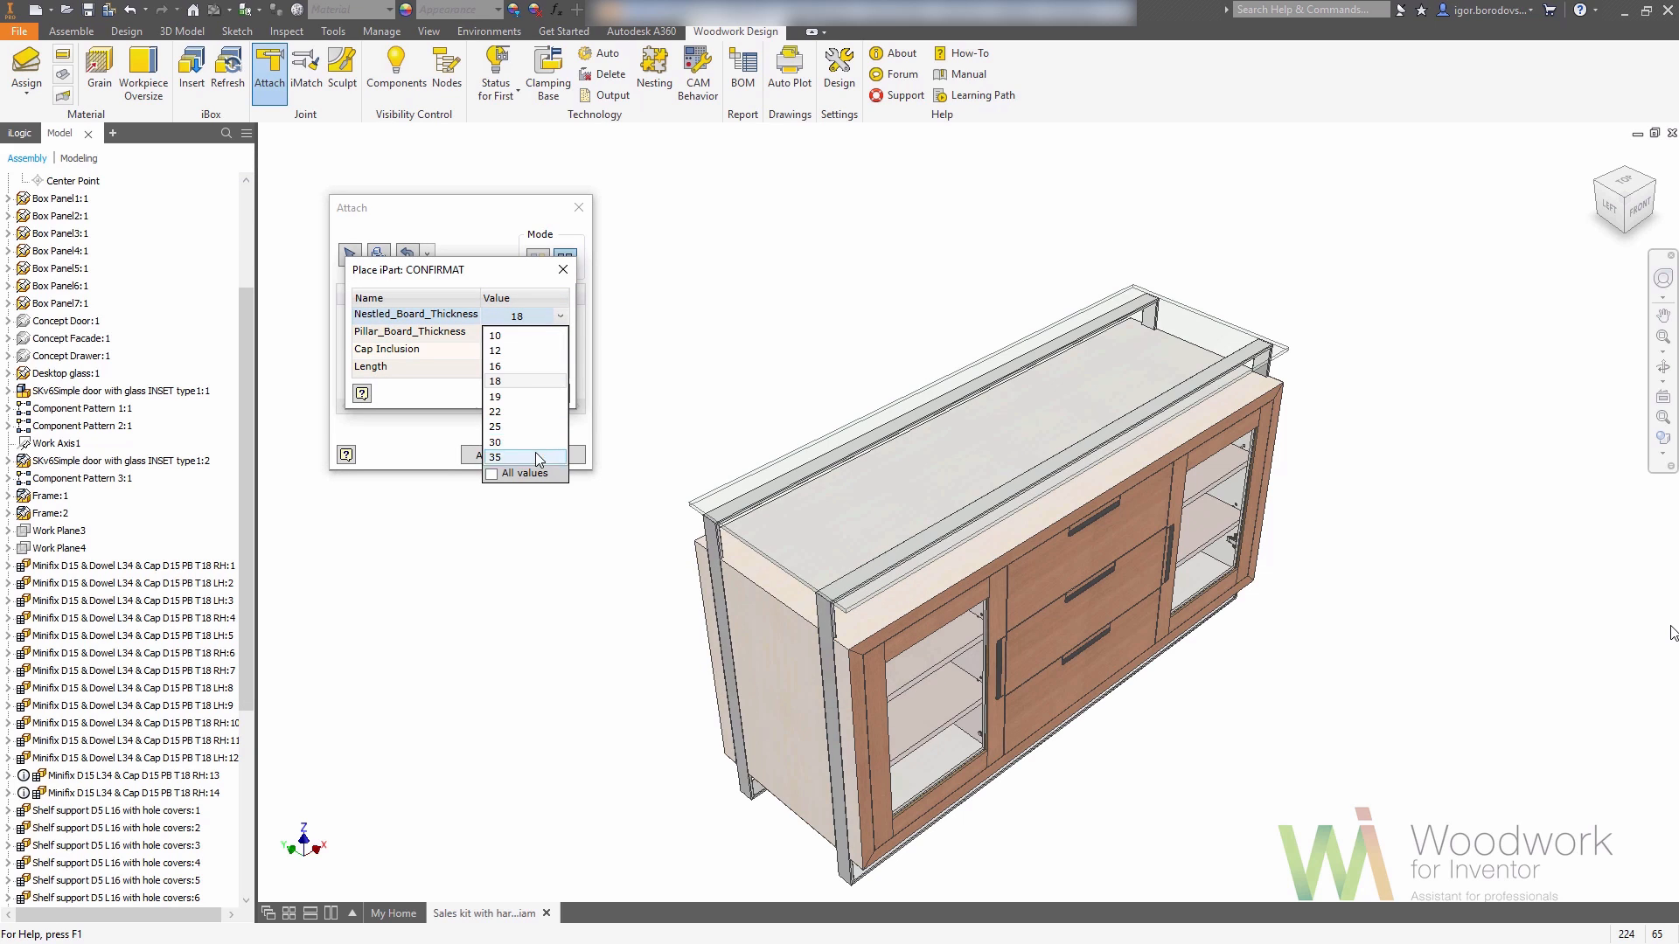
left_click(537, 457)
left_click(561, 334)
left_click(527, 469)
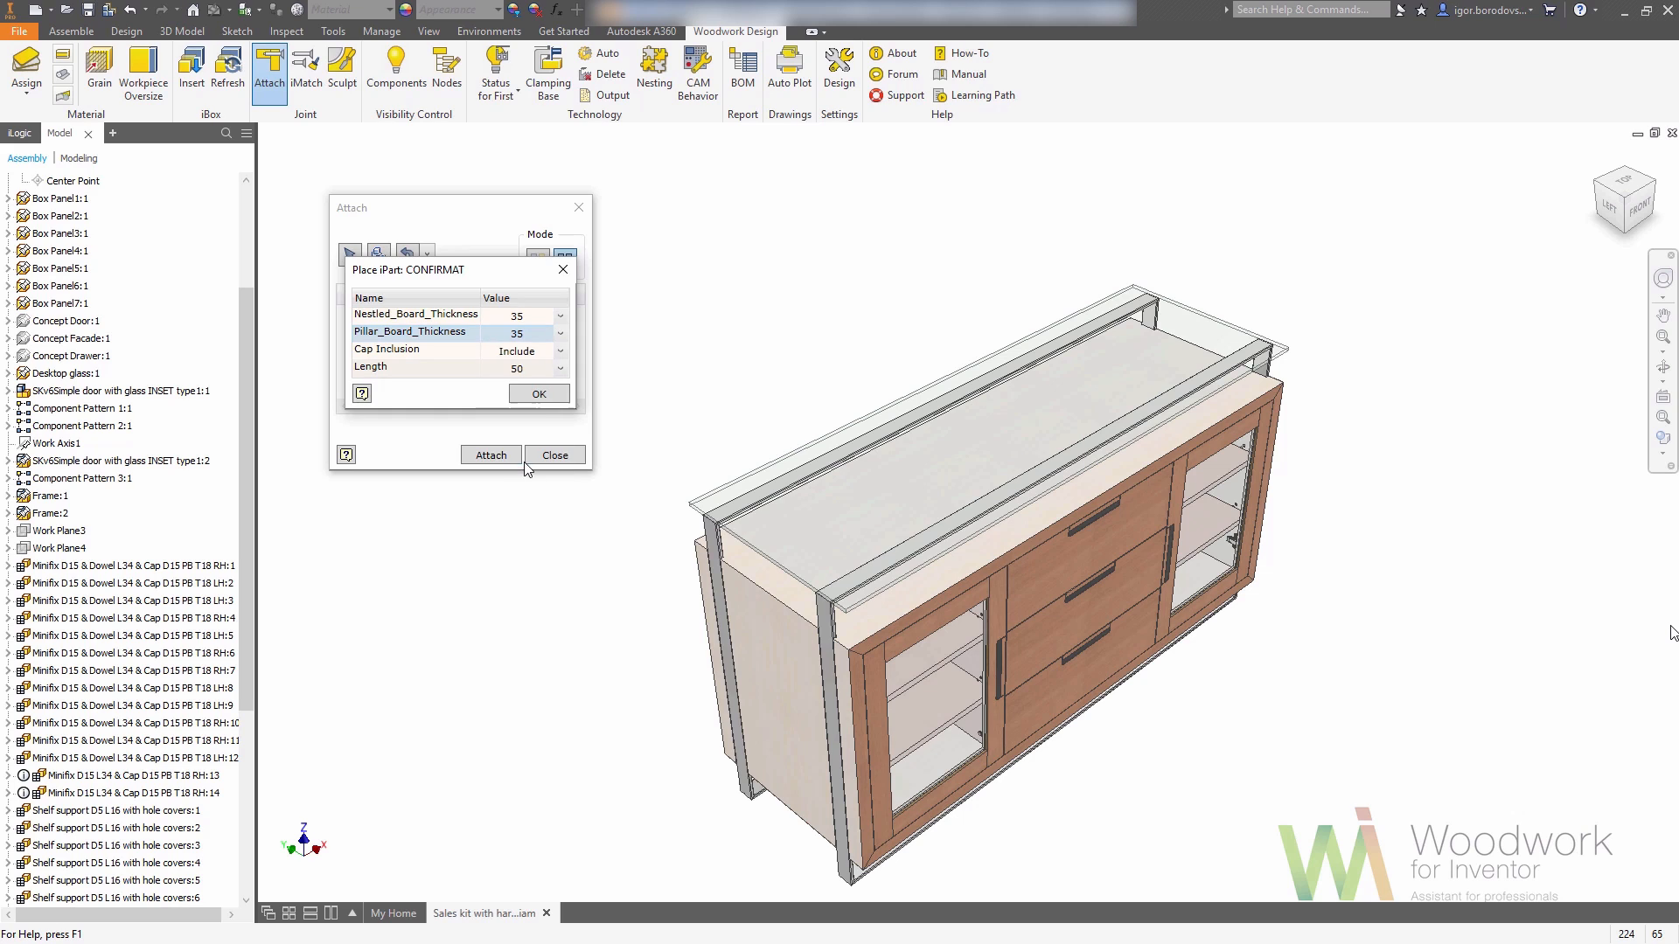
left_click(559, 368)
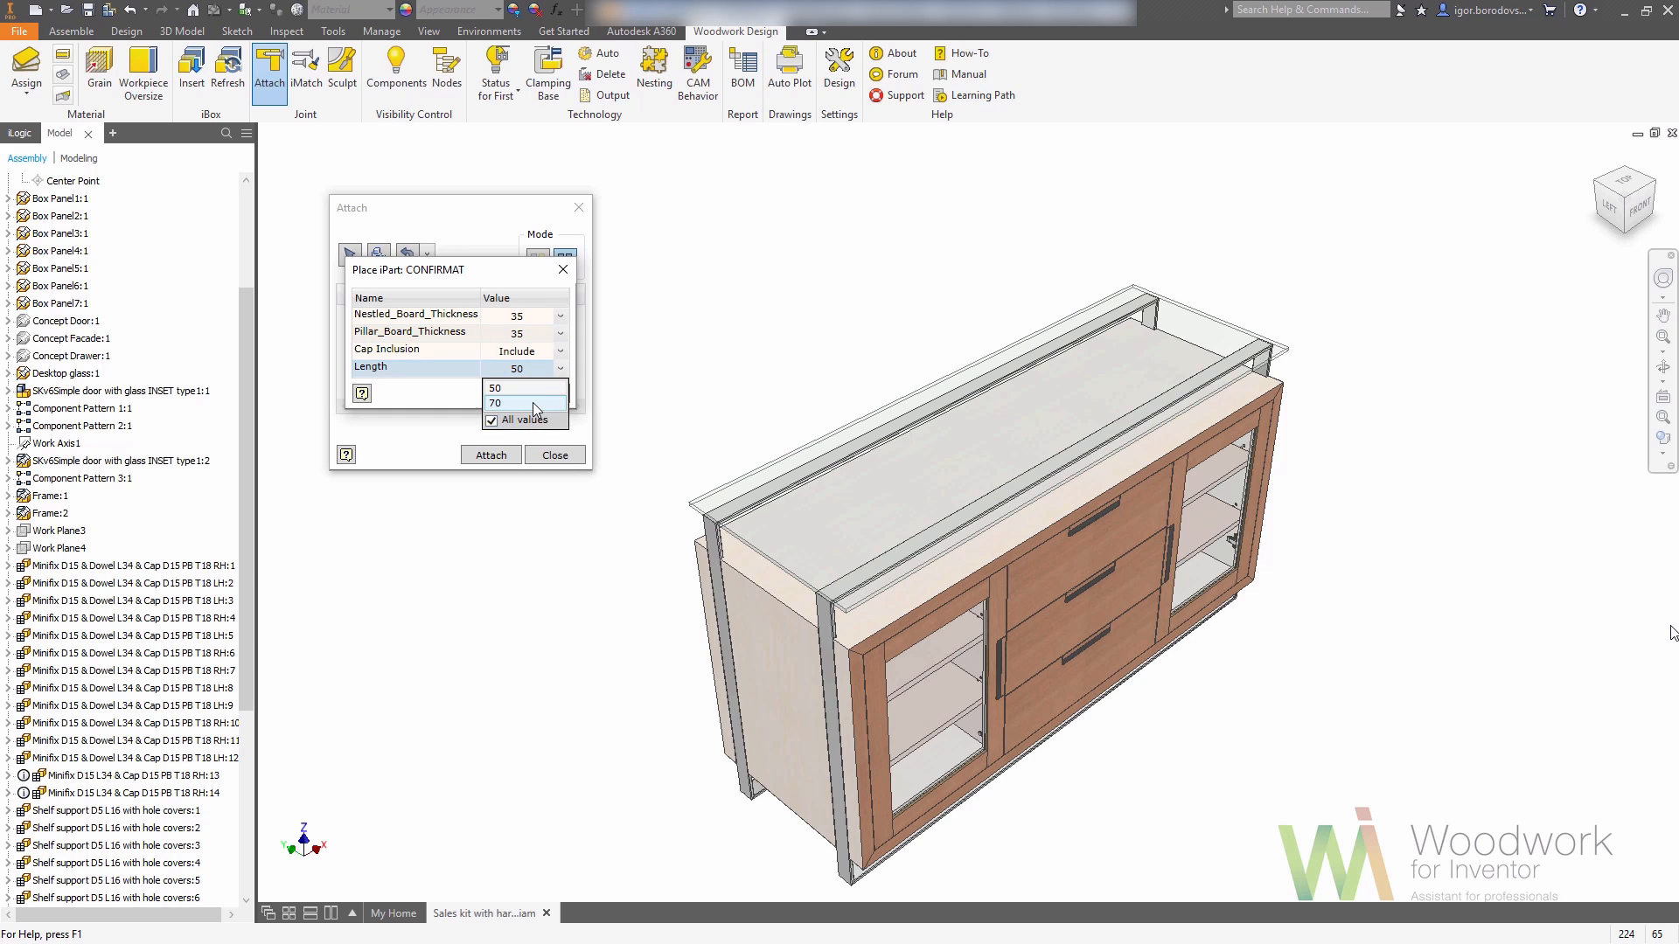
left_click(539, 394)
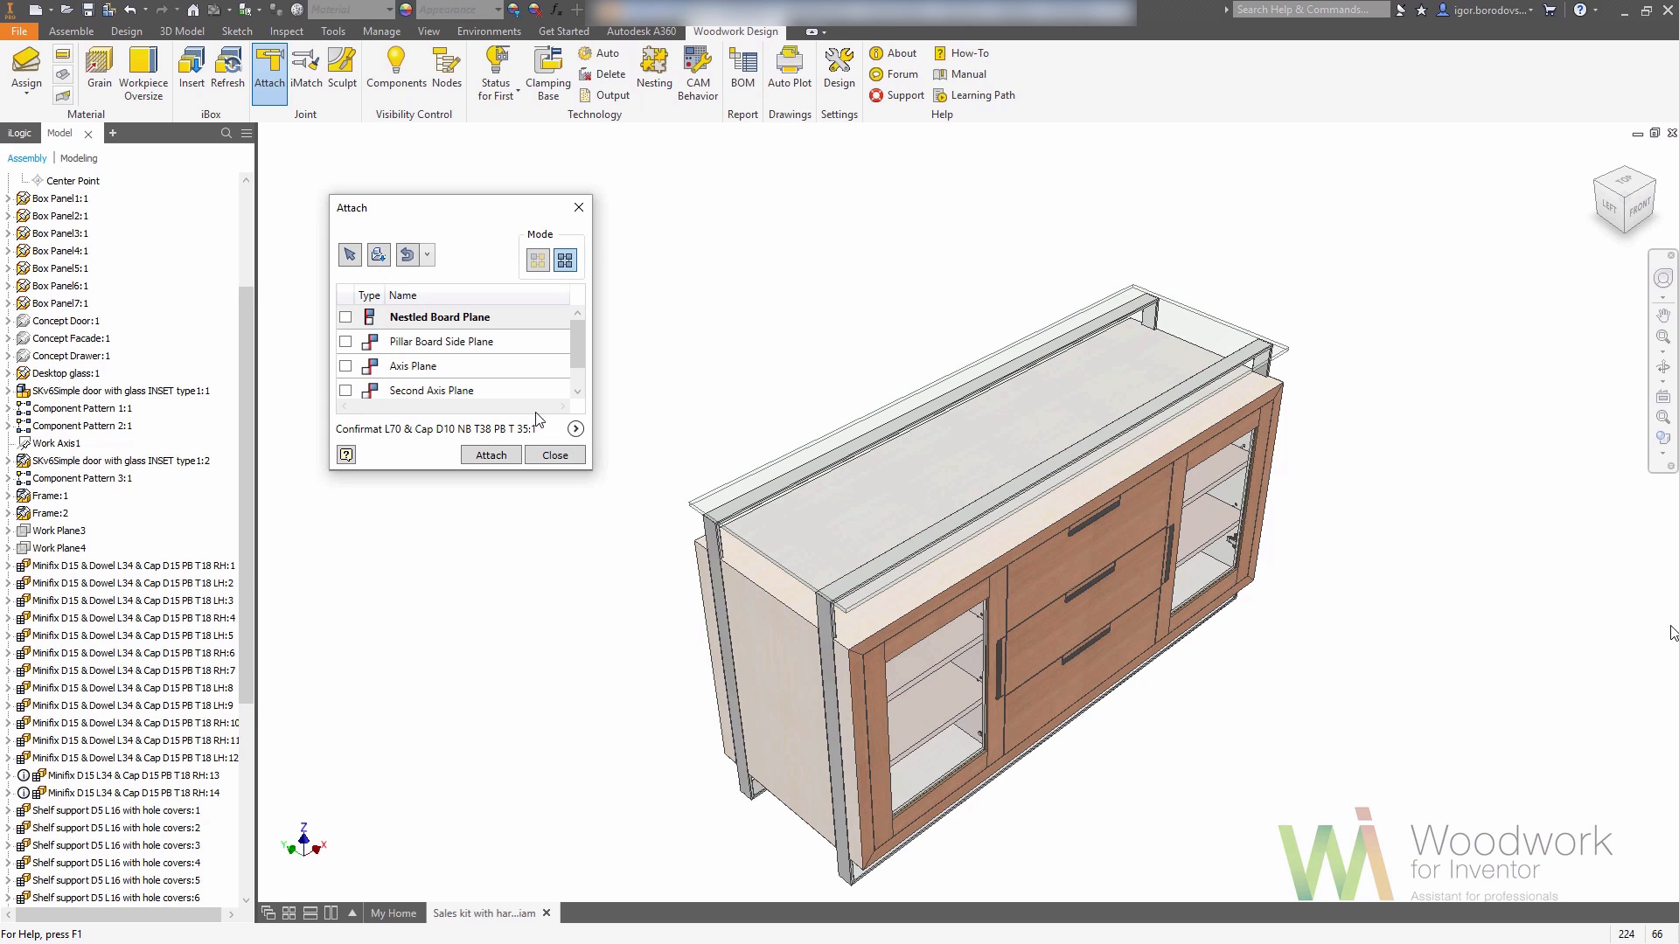
- Attach the Confirmat with Nested Board Plane on the frame legs, Pillar Board Side Plane on the top and bottom faces, Axis Plane on front and rear planes
left_click(829, 625)
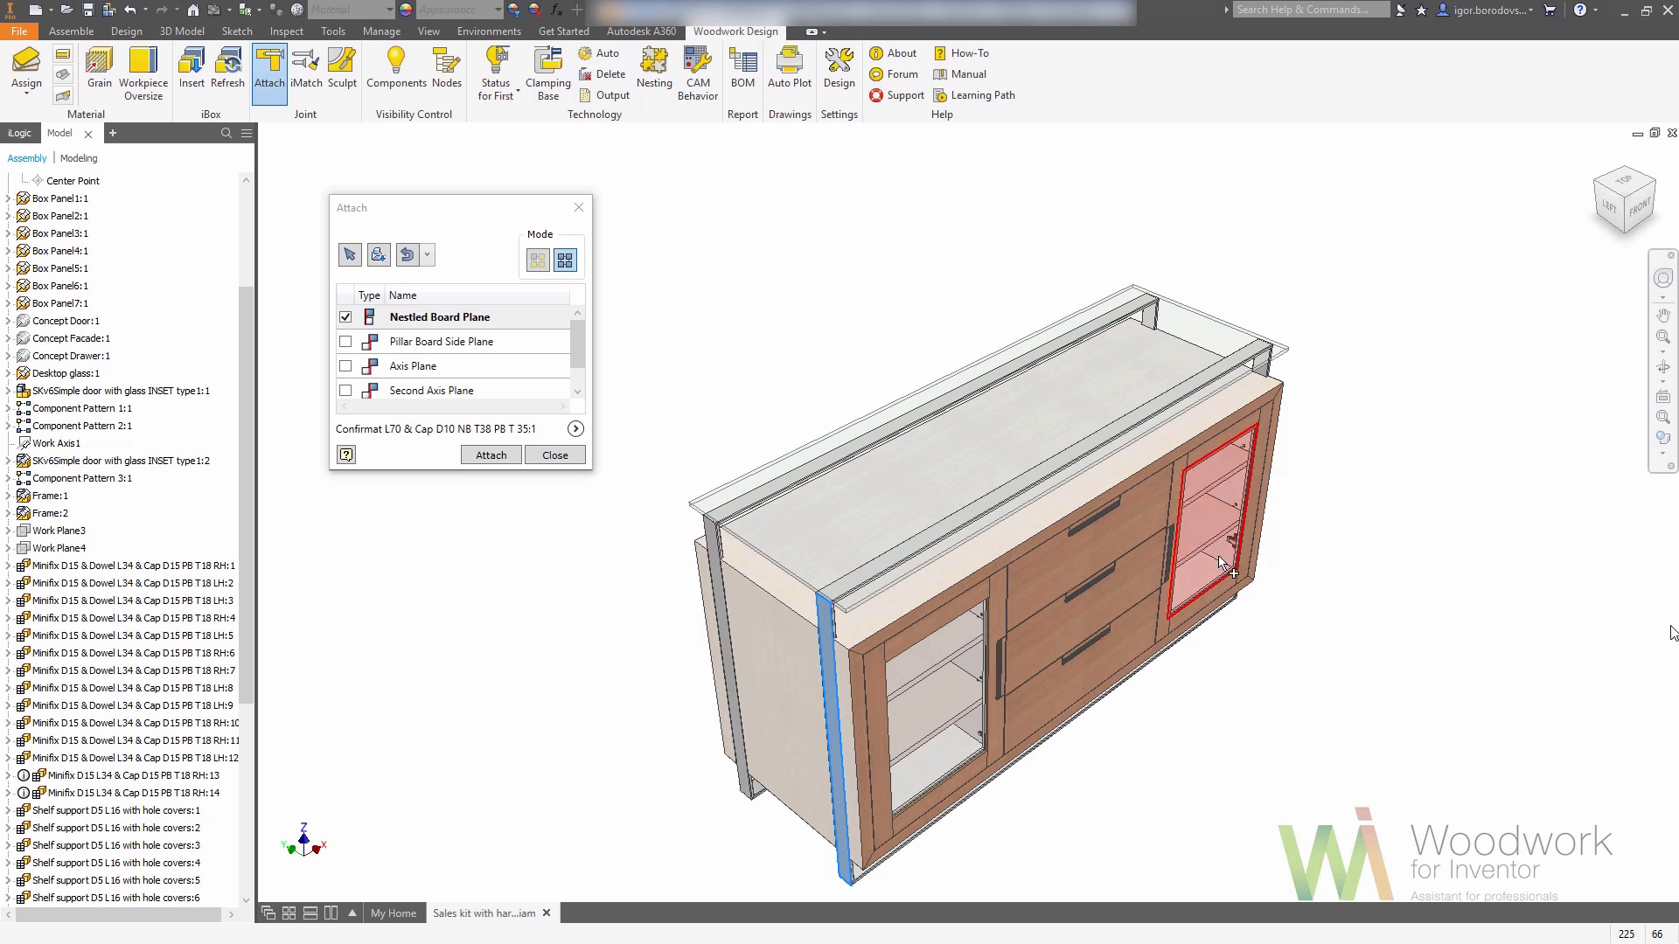
left_click(1652, 184)
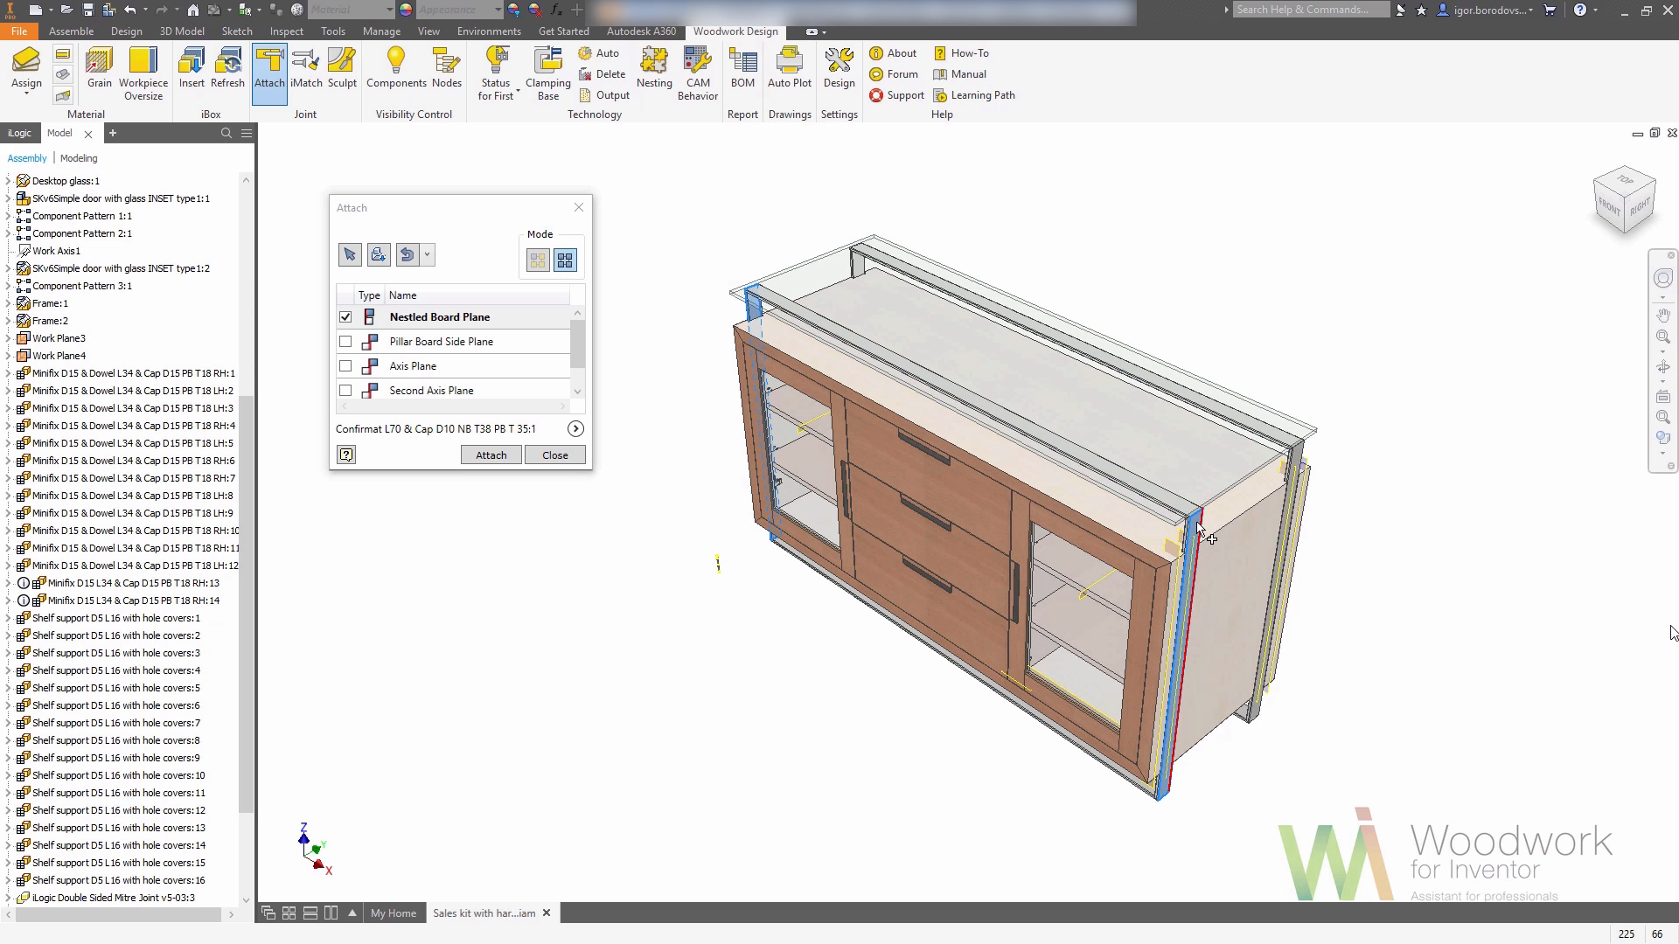
left_click(503, 346)
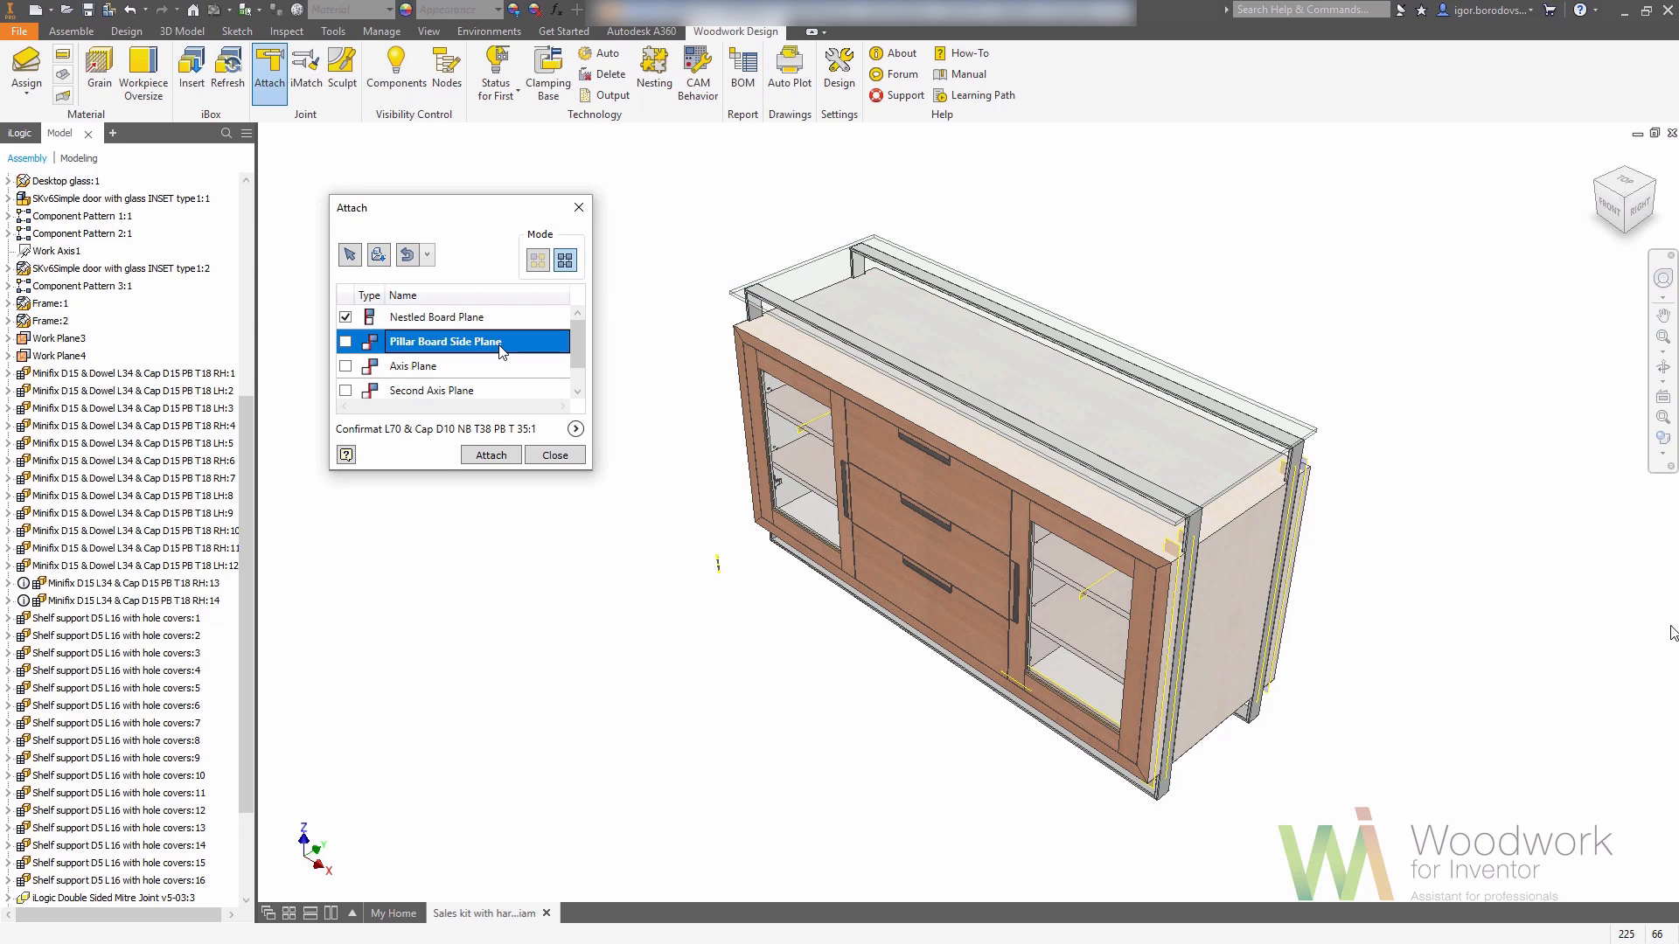
left_click(1625, 231)
left_click(1224, 514)
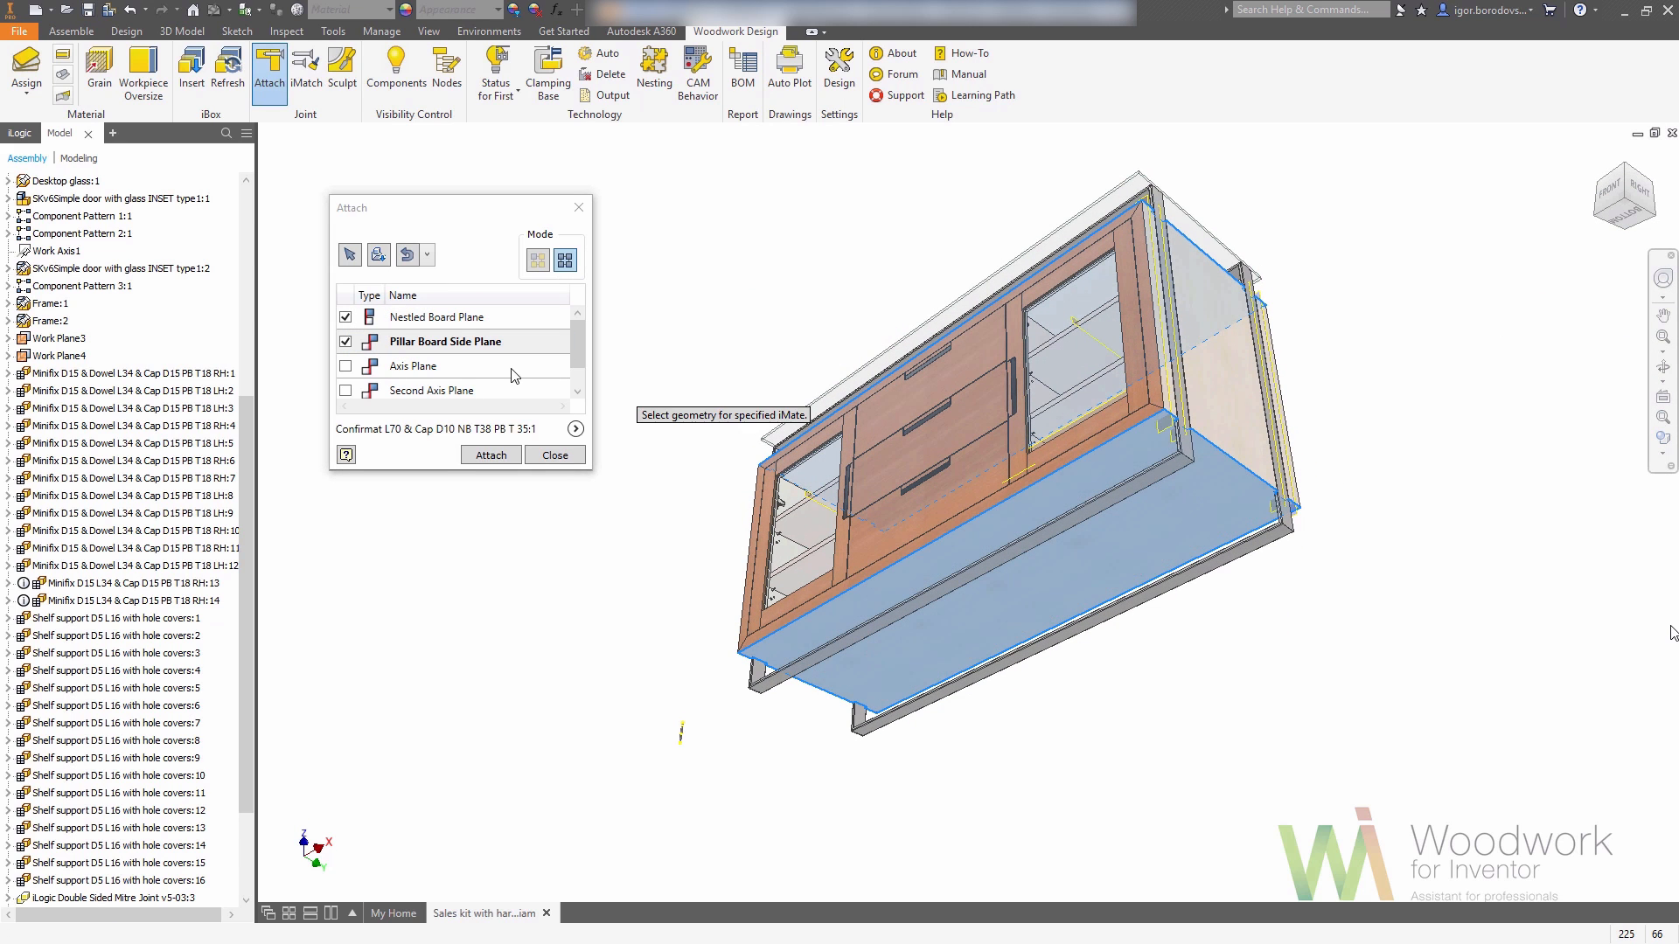
left_click(1193, 433)
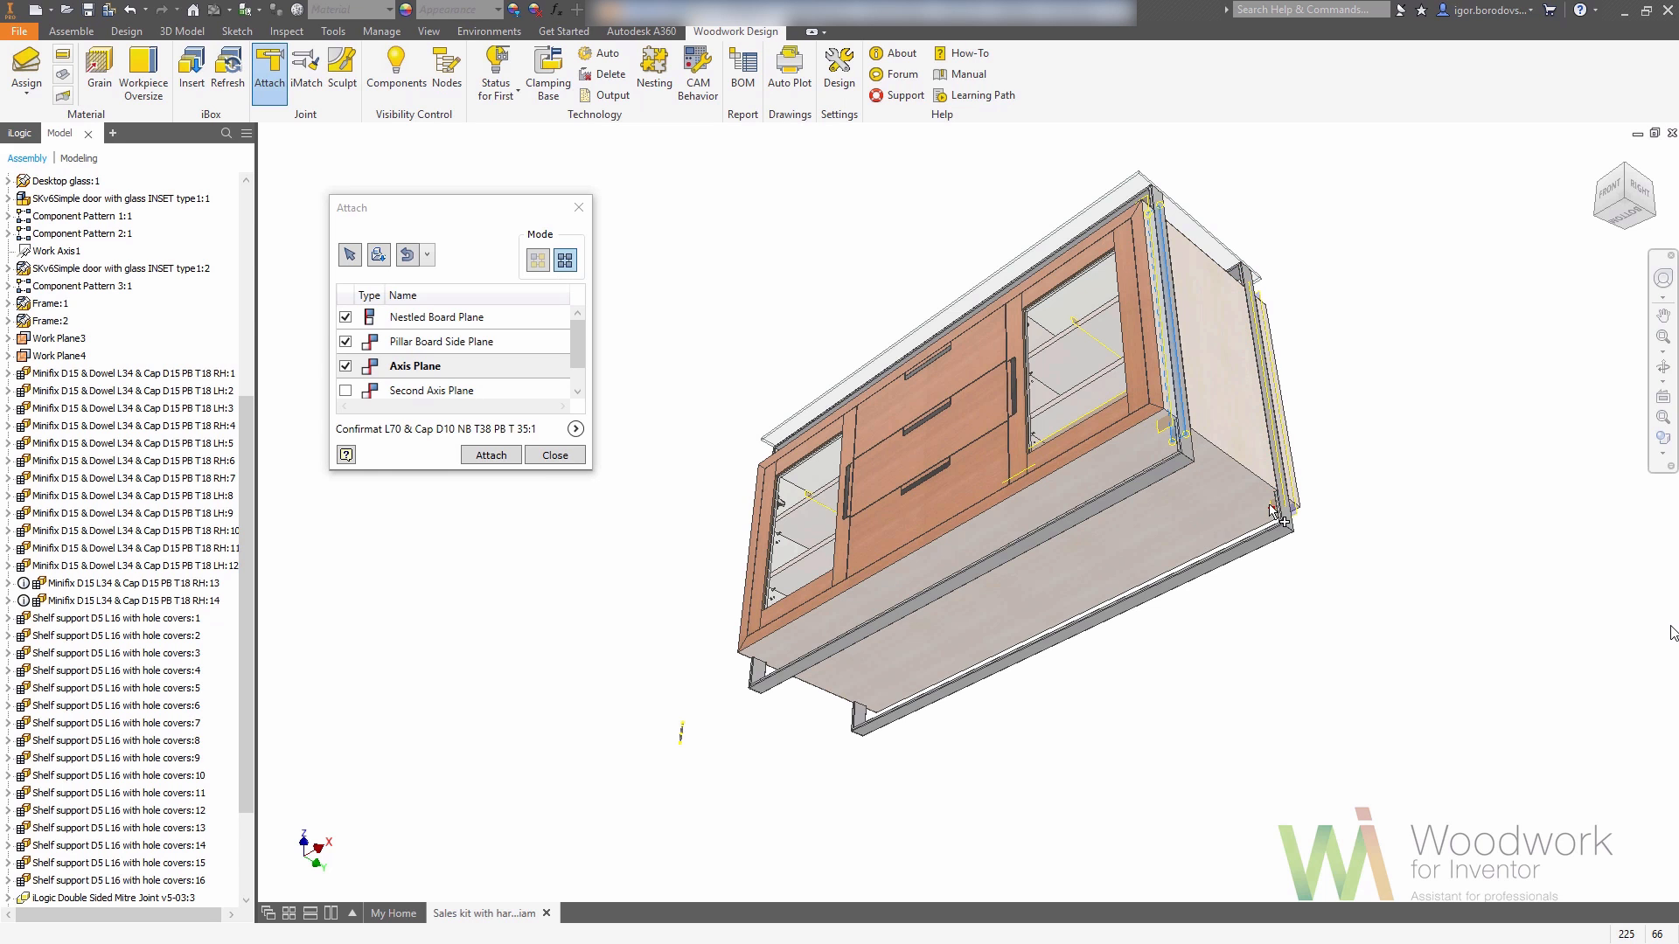
scroll(1278, 520, "down", 3)
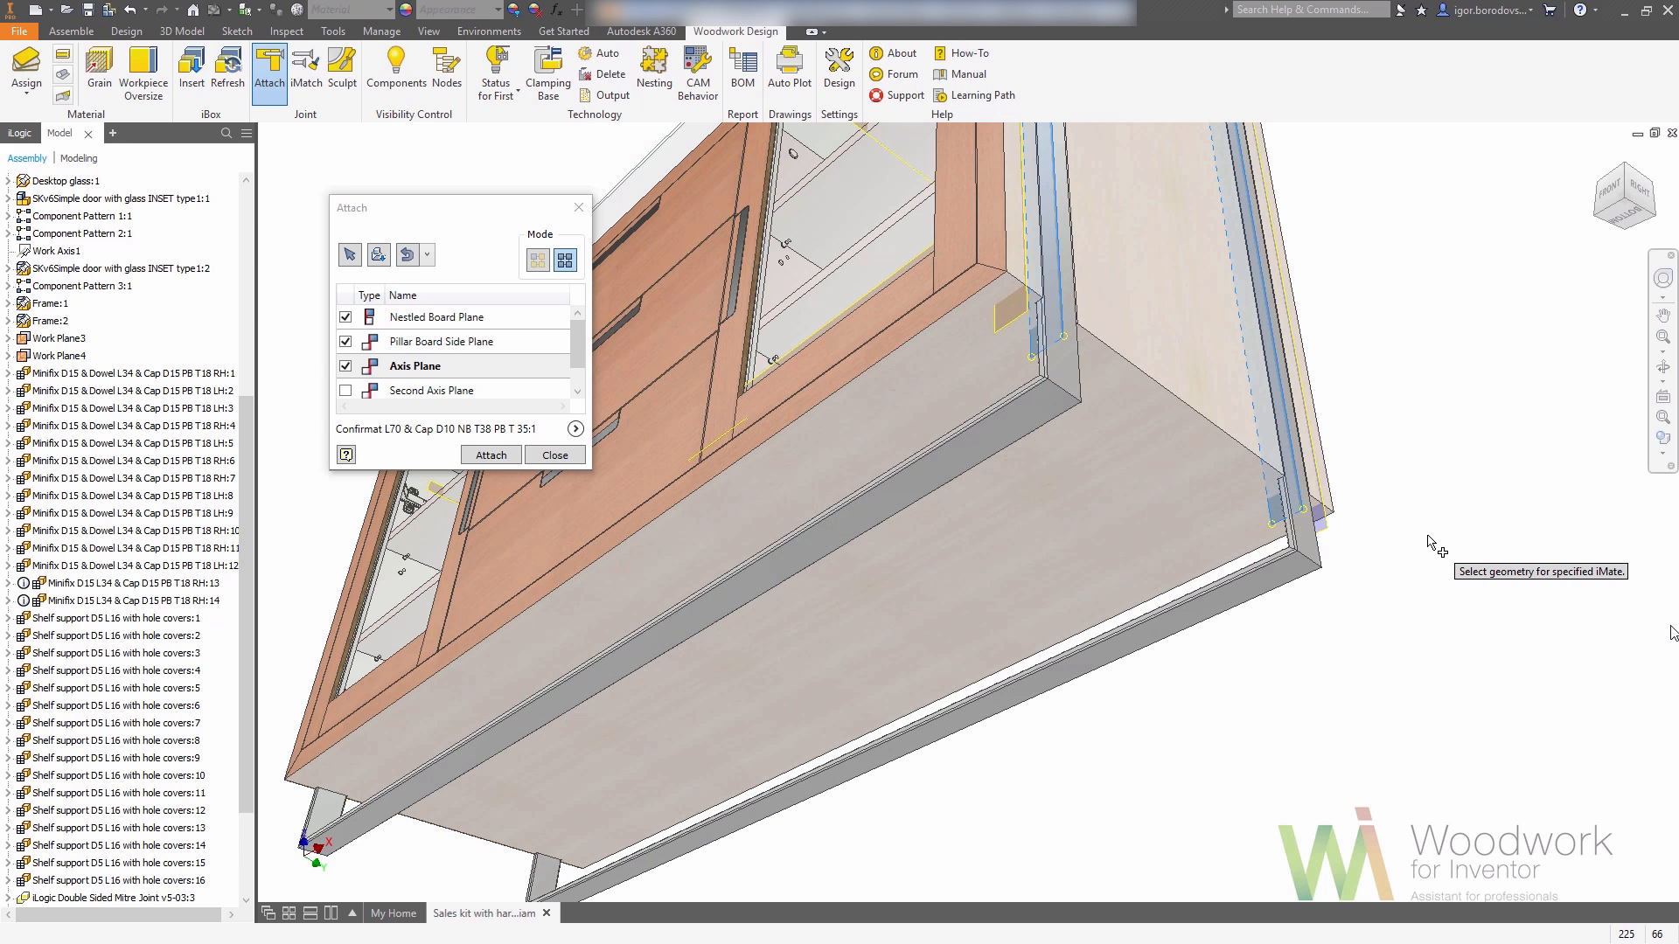
key("F6")
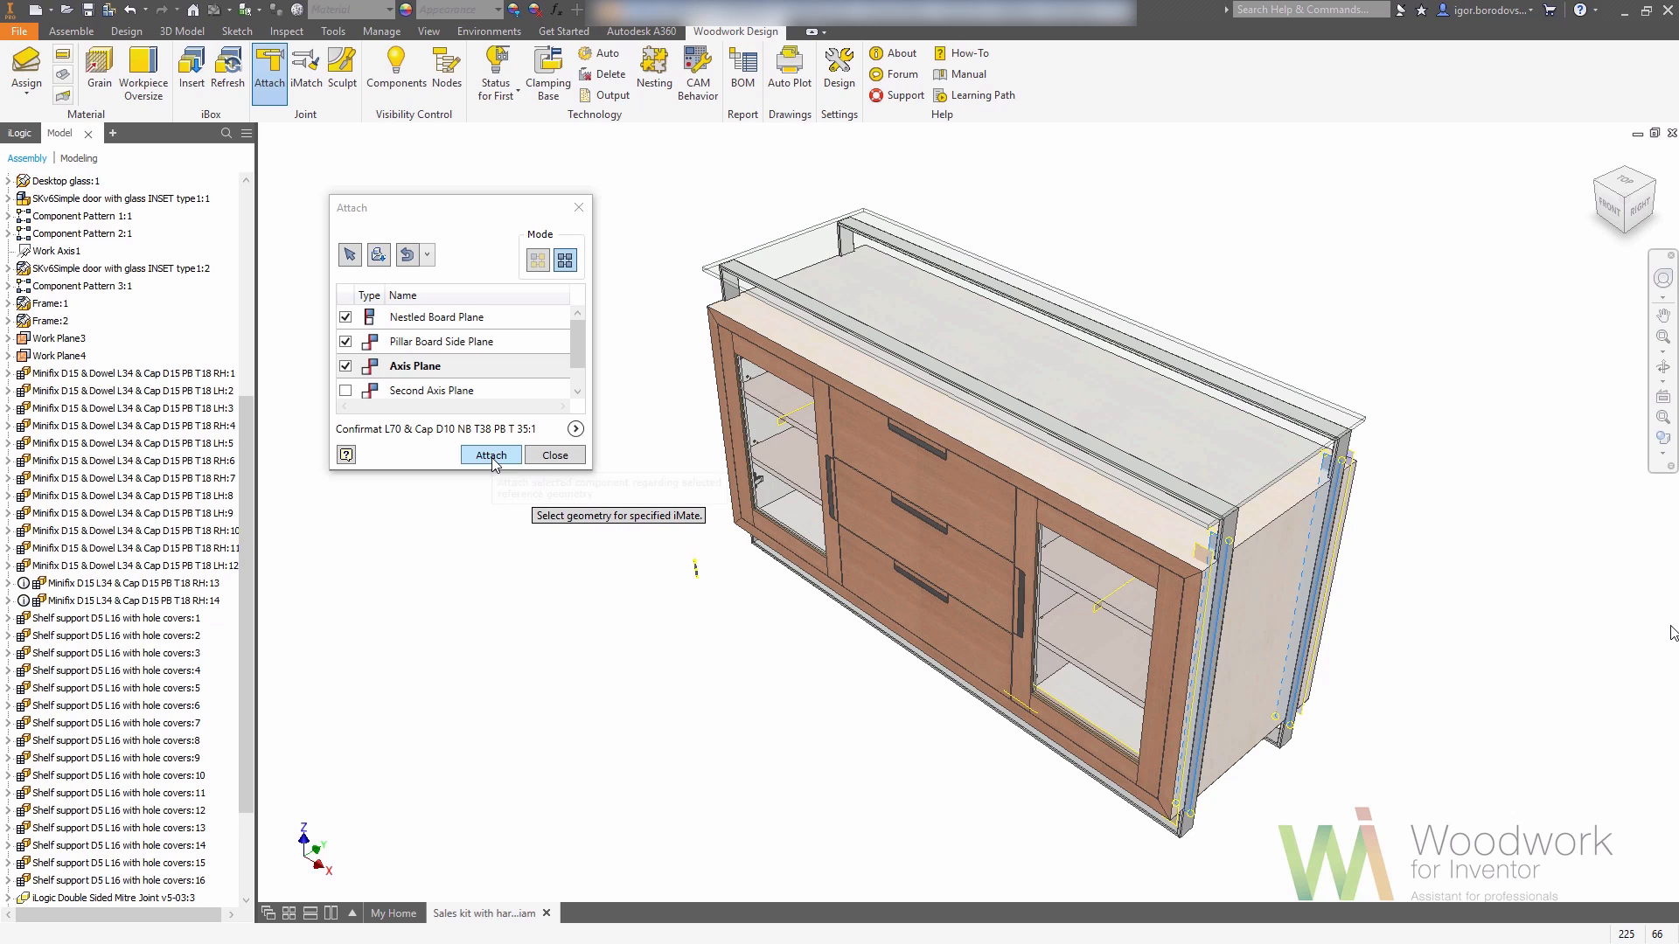
left_click(491, 455)
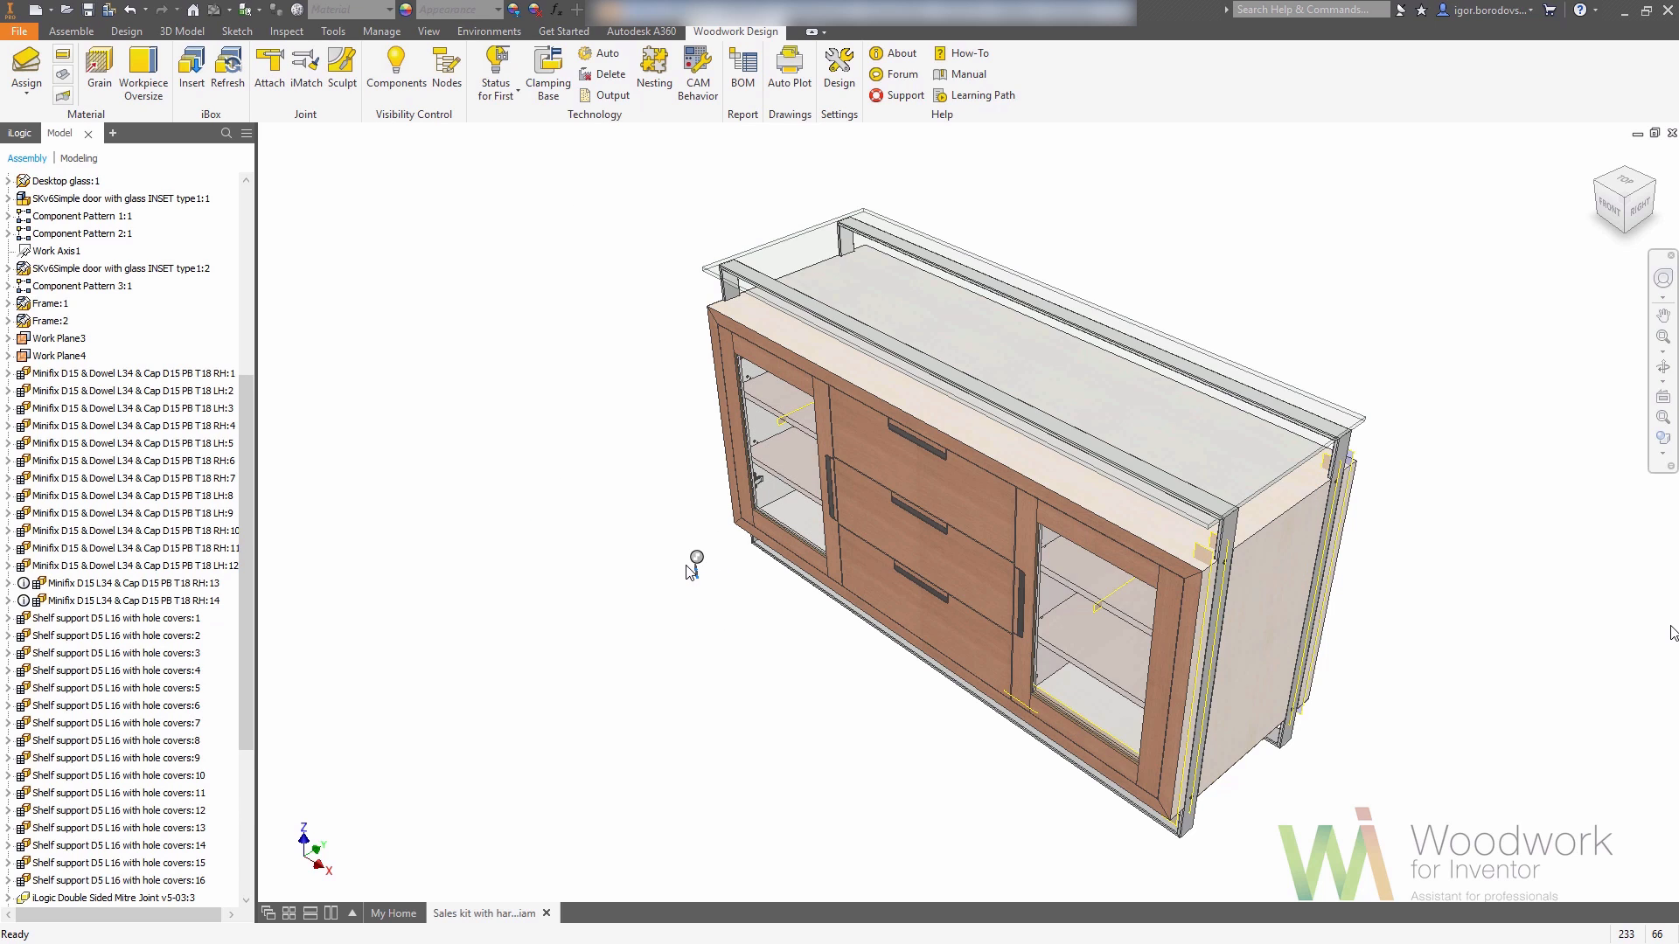
- Sculpt the attached hardware into the cabinet assembly with Woodwork Parts and Inventor Parts both included
left_click(1610, 204)
left_click(342, 70)
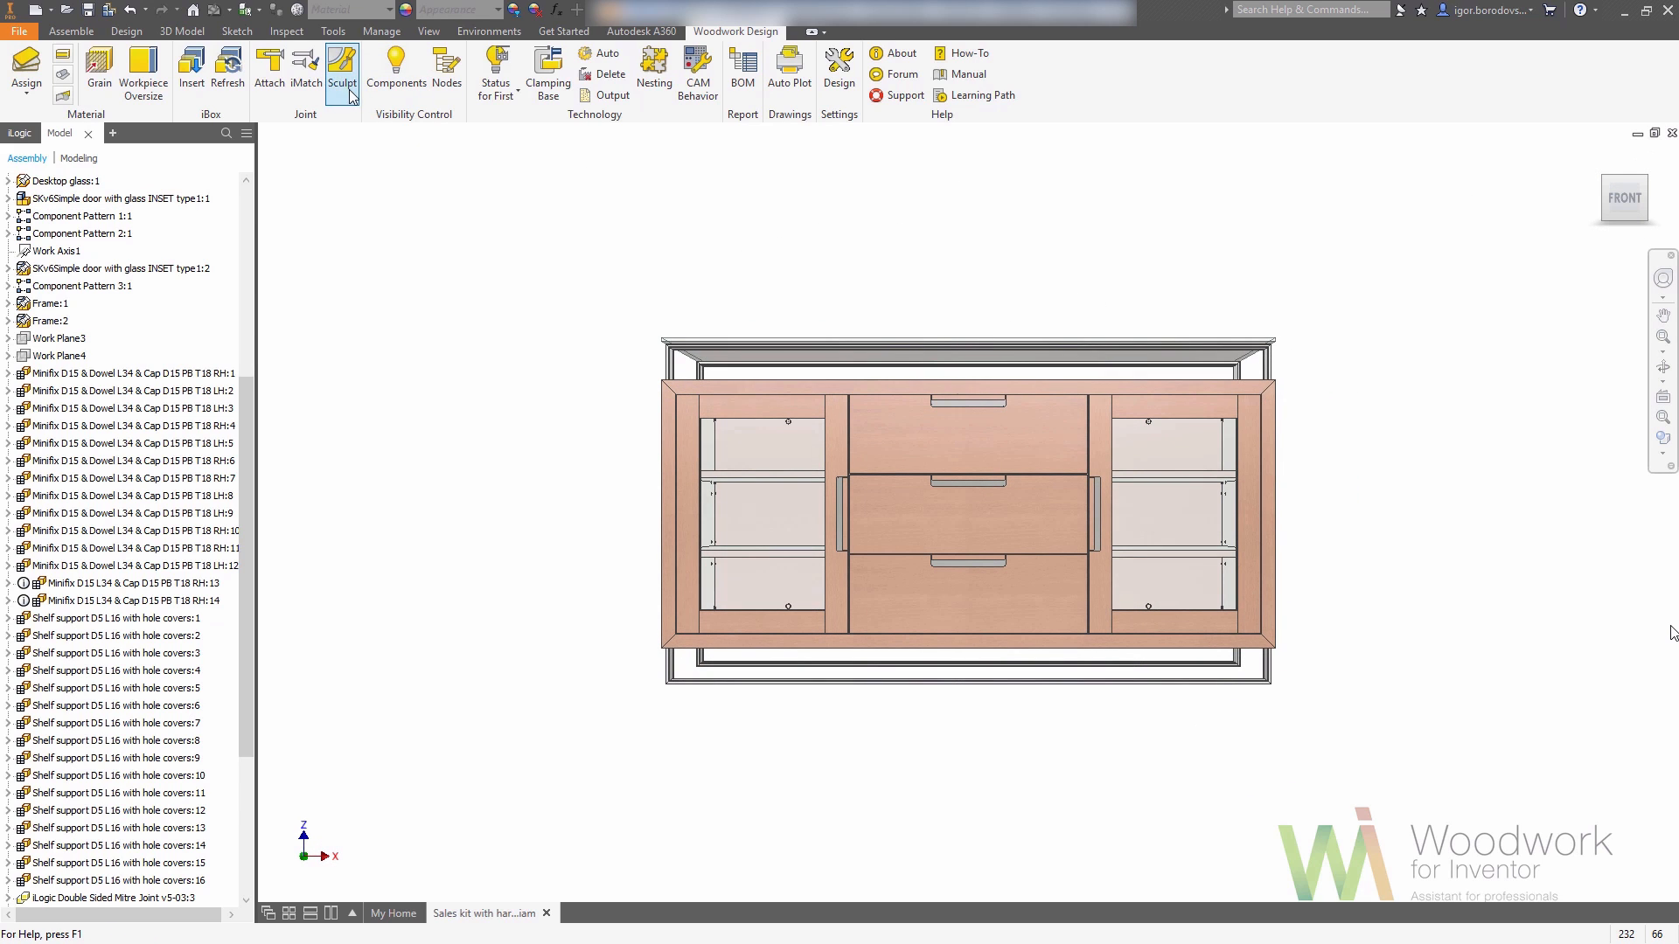
left_click_drag(973, 524, 362, 497)
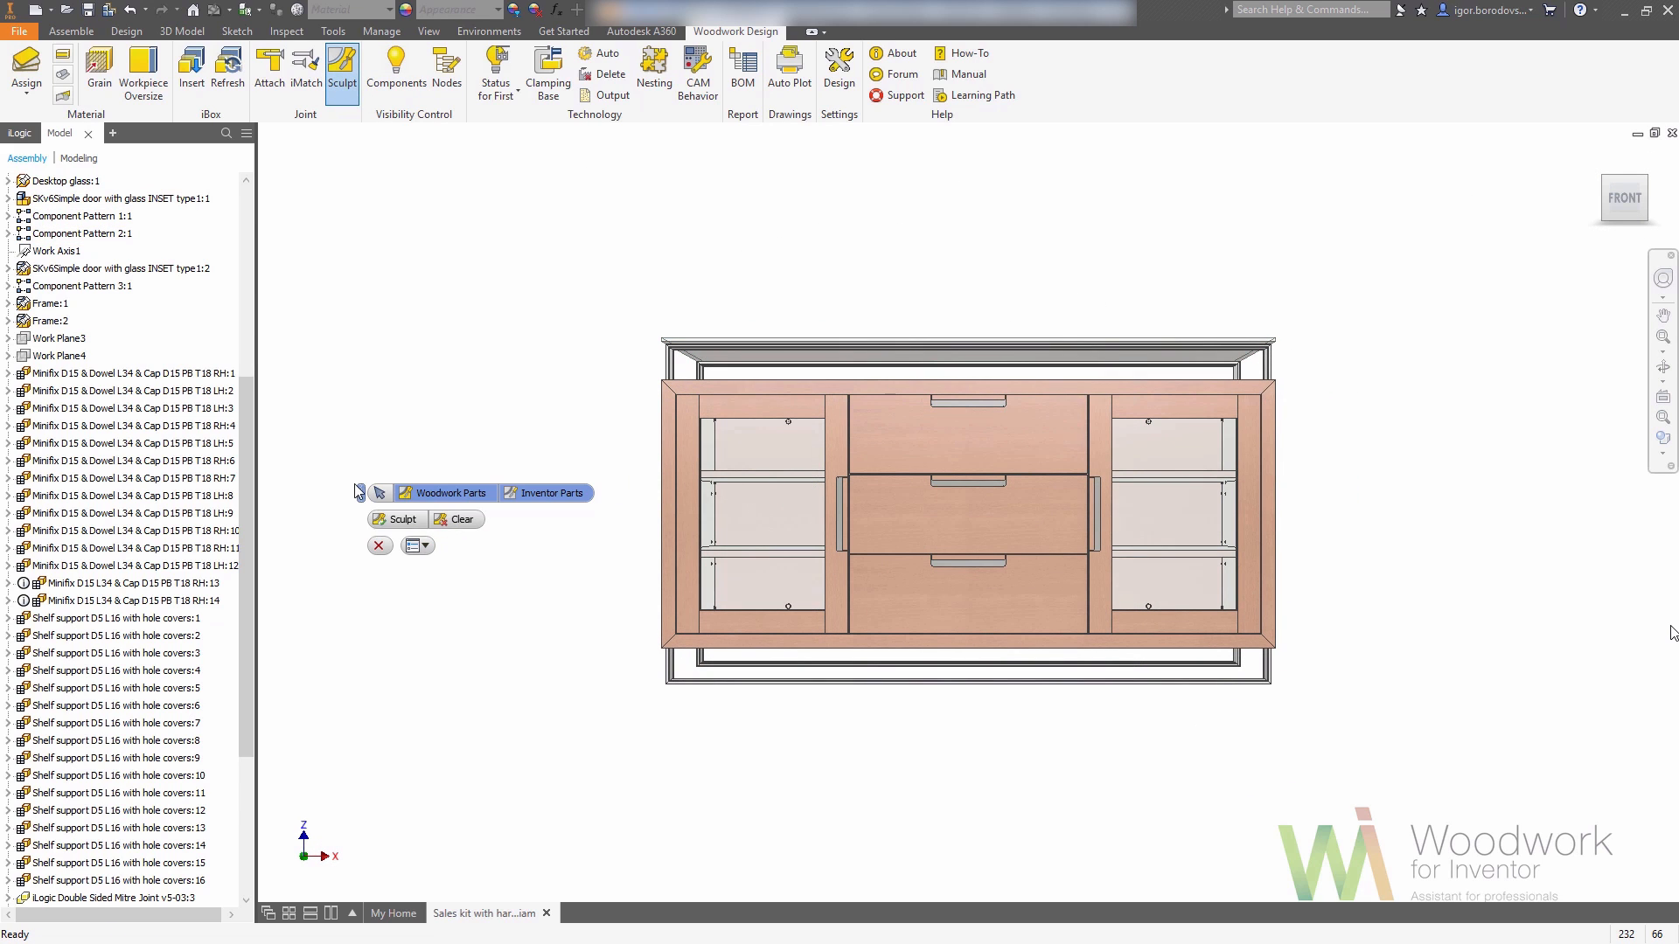
left_click(385, 519)
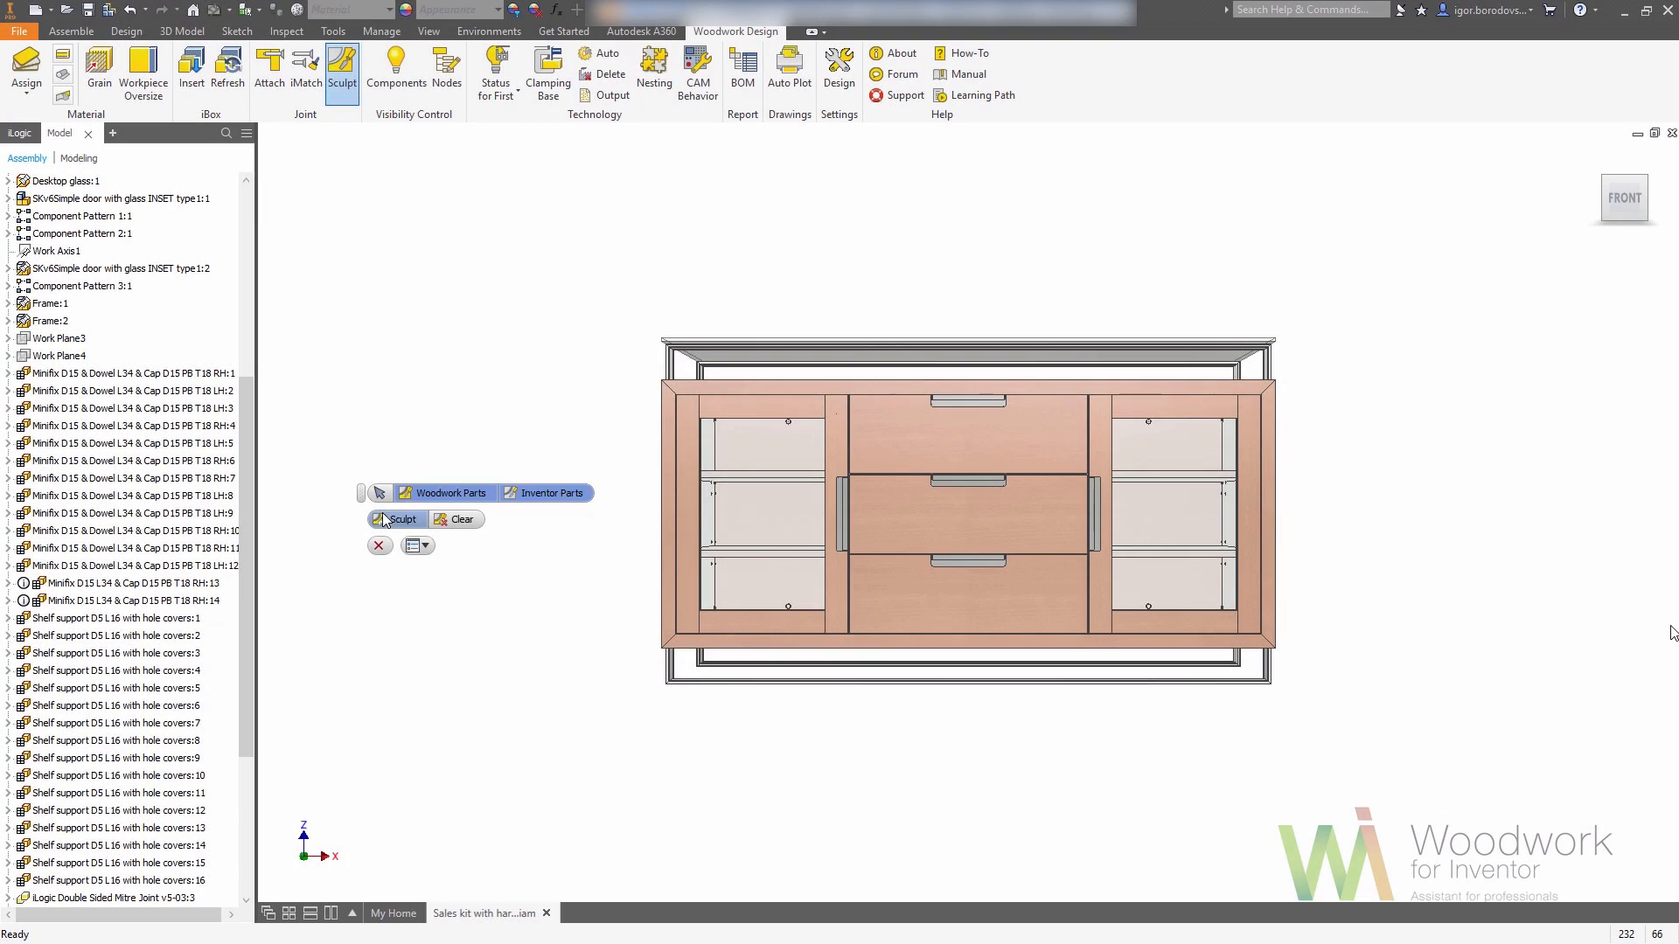
left_click(379, 546)
- Hide the standard components with Components Display Control and inspect the cabinet without its hardware
left_click(390, 96)
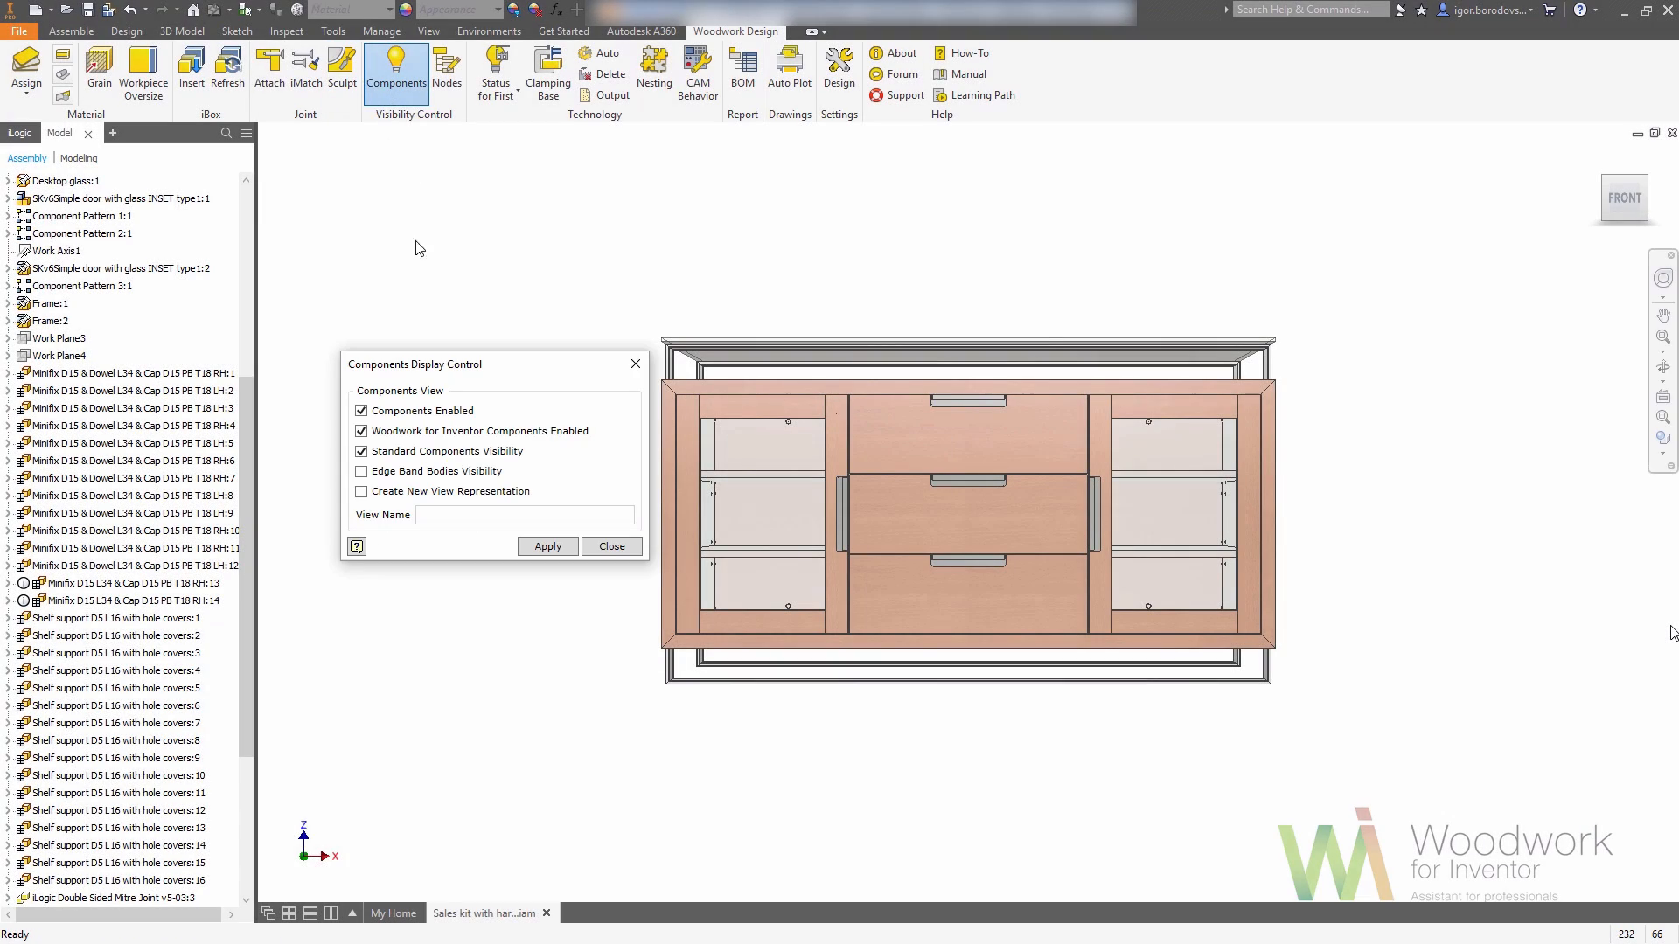
left_click(541, 547)
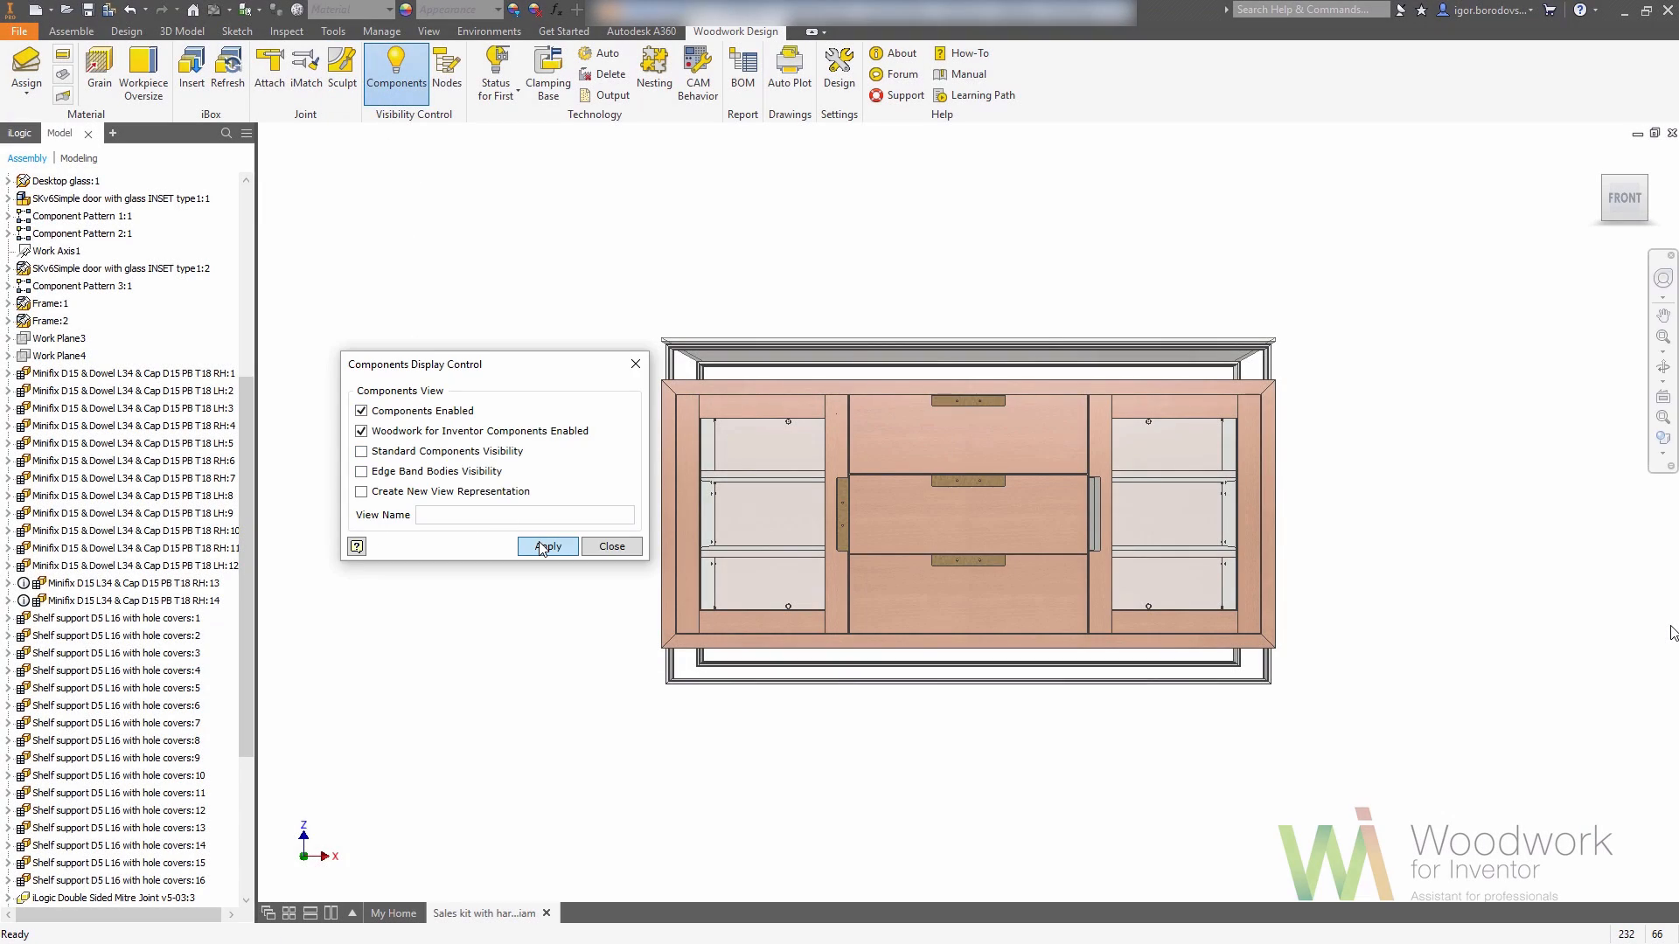
left_click(611, 546)
middle_click_drag(1114, 476, 1359, 548, "shift")
scroll(781, 357, "up", 3)
middle_click_drag(763, 255, 1417, 402, "shift")
left_click(1597, 157)
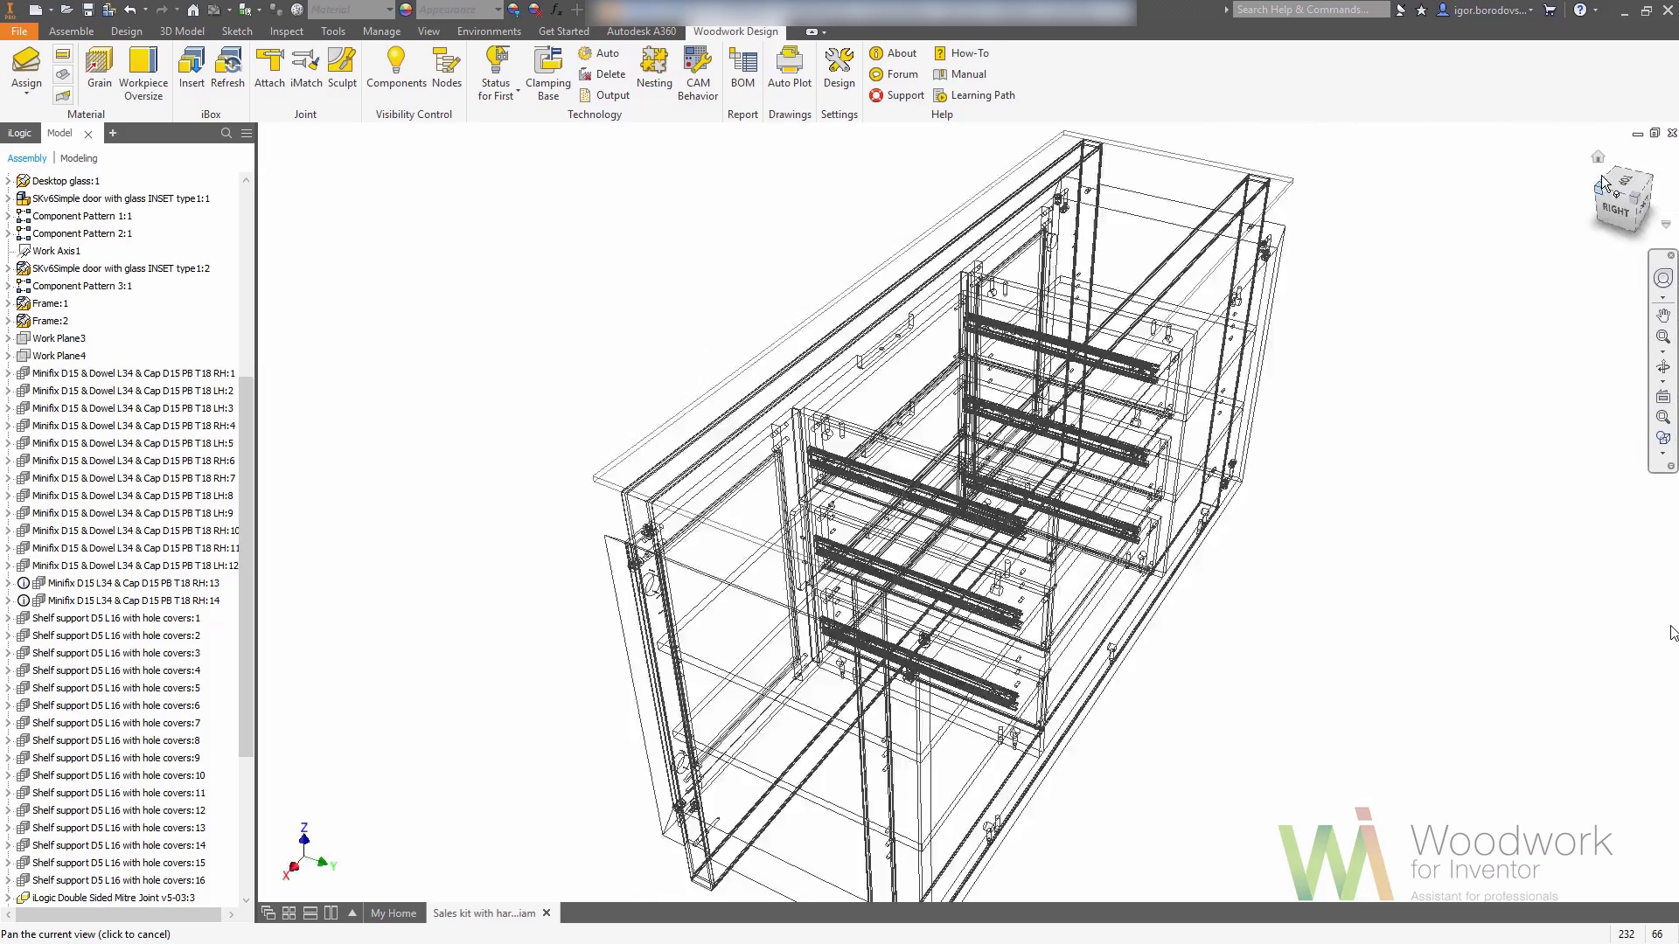
- Restore the visibility of standard components with Components Display Control
left_click(396, 70)
left_click(543, 551)
left_click_drag(869, 595, 1644, 573)
key("Escape")
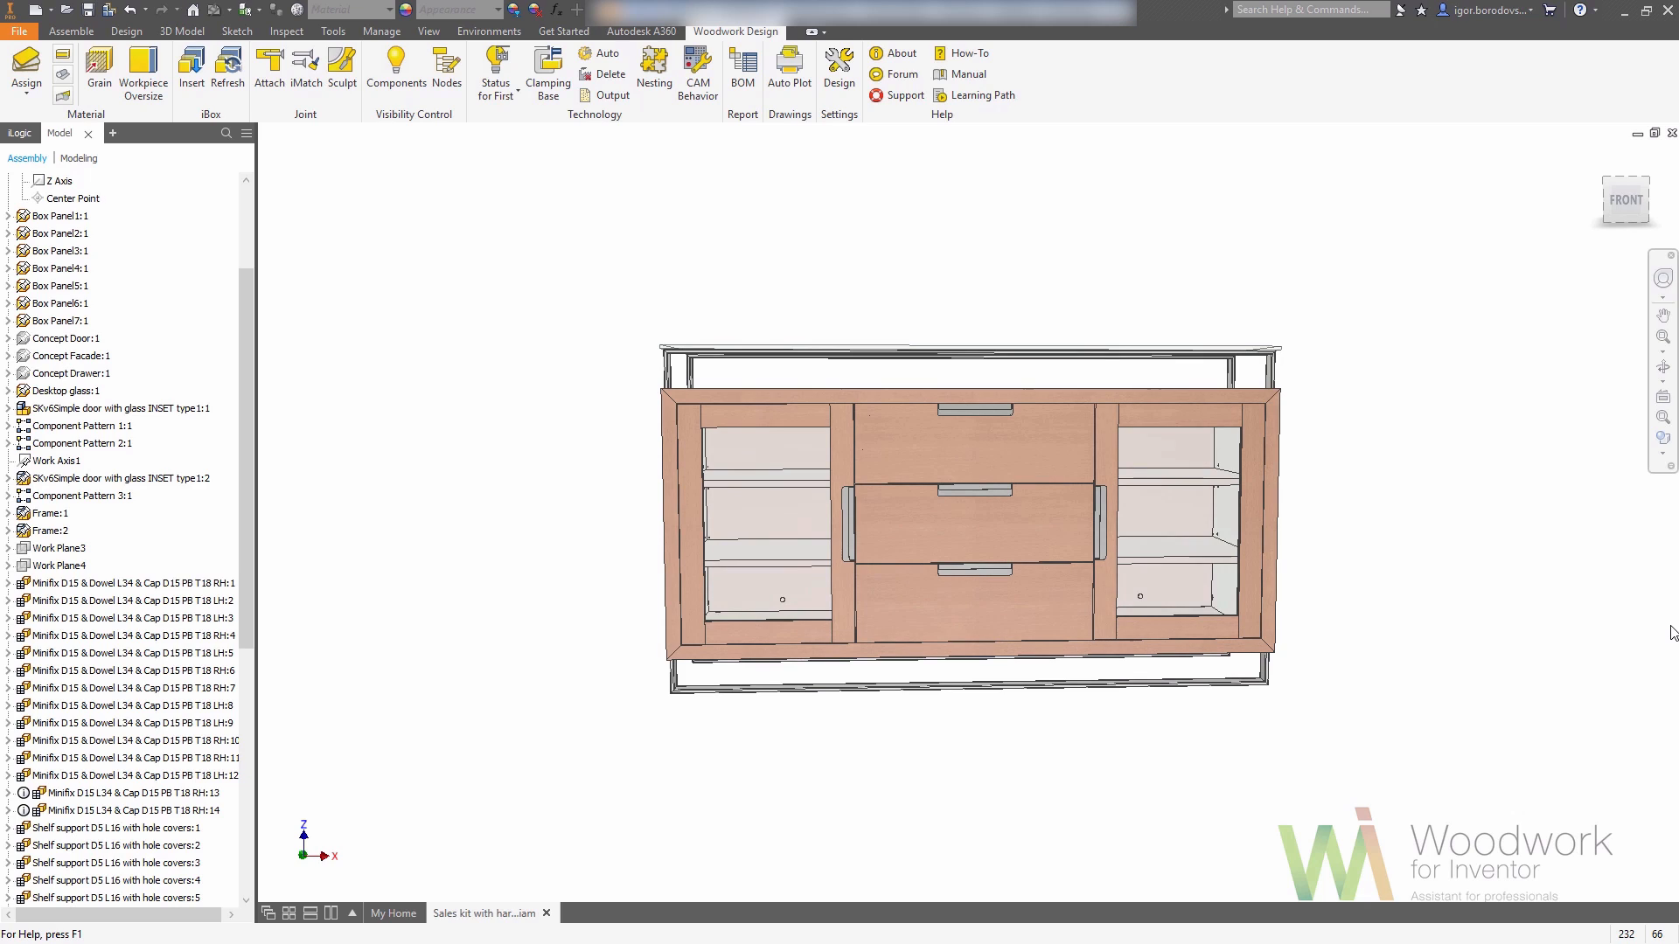
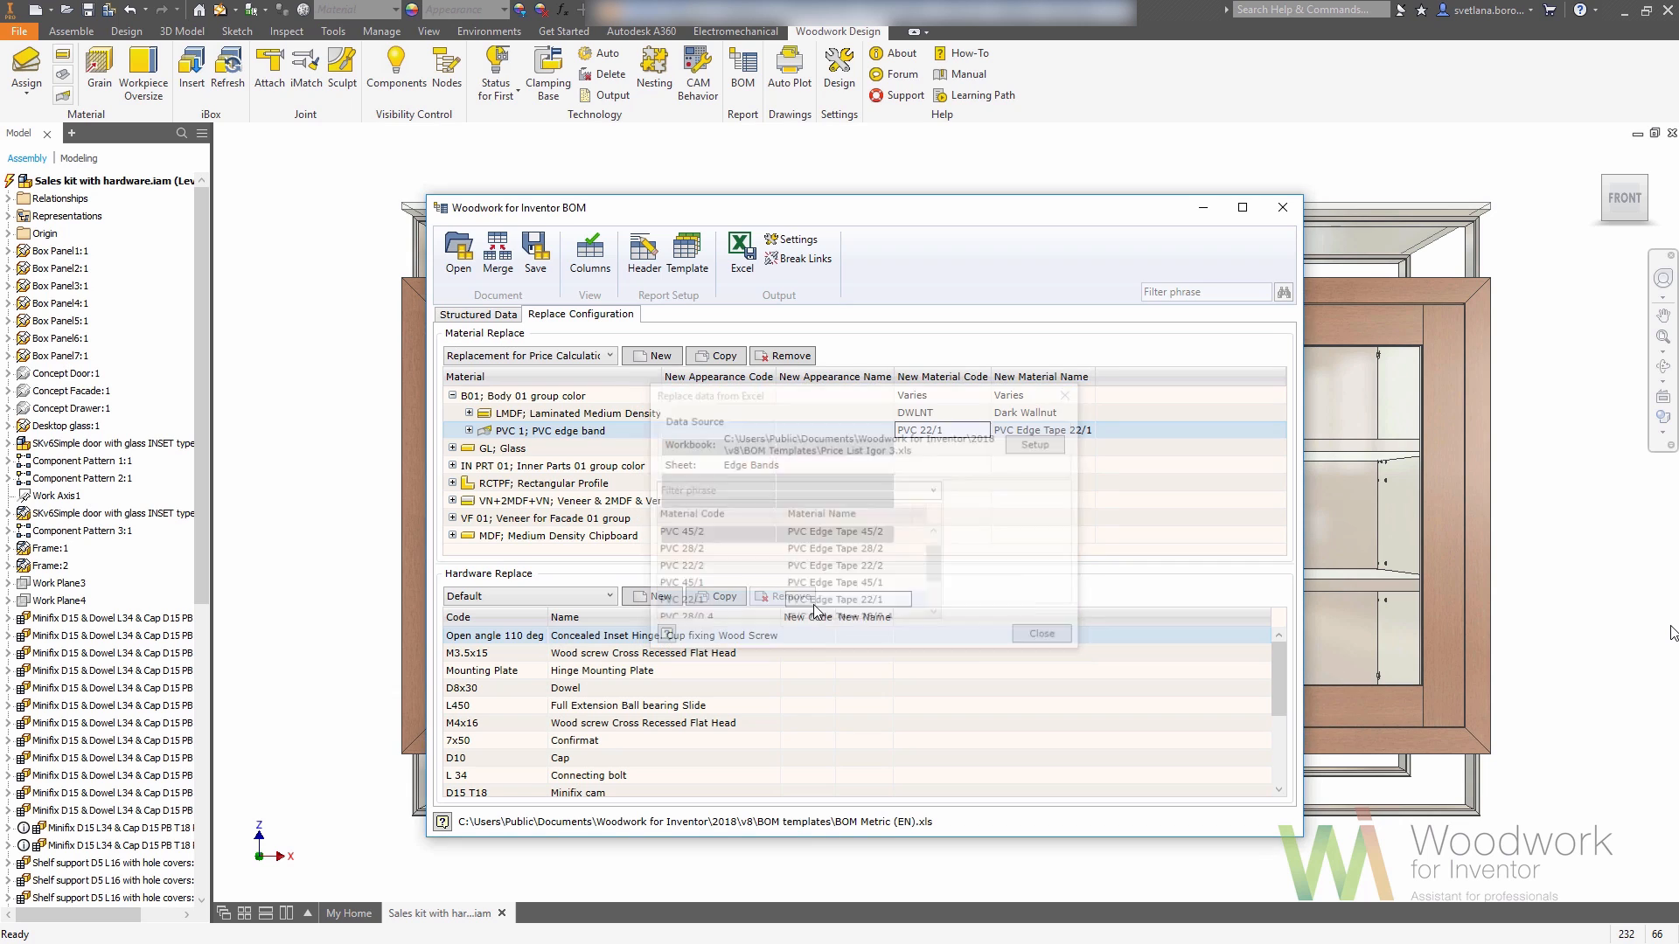
- Replace the GL Glass material in the BOM replace configuration with SHGLS_10, Sheet glass 10, from the Boards price list
left_click(984, 450)
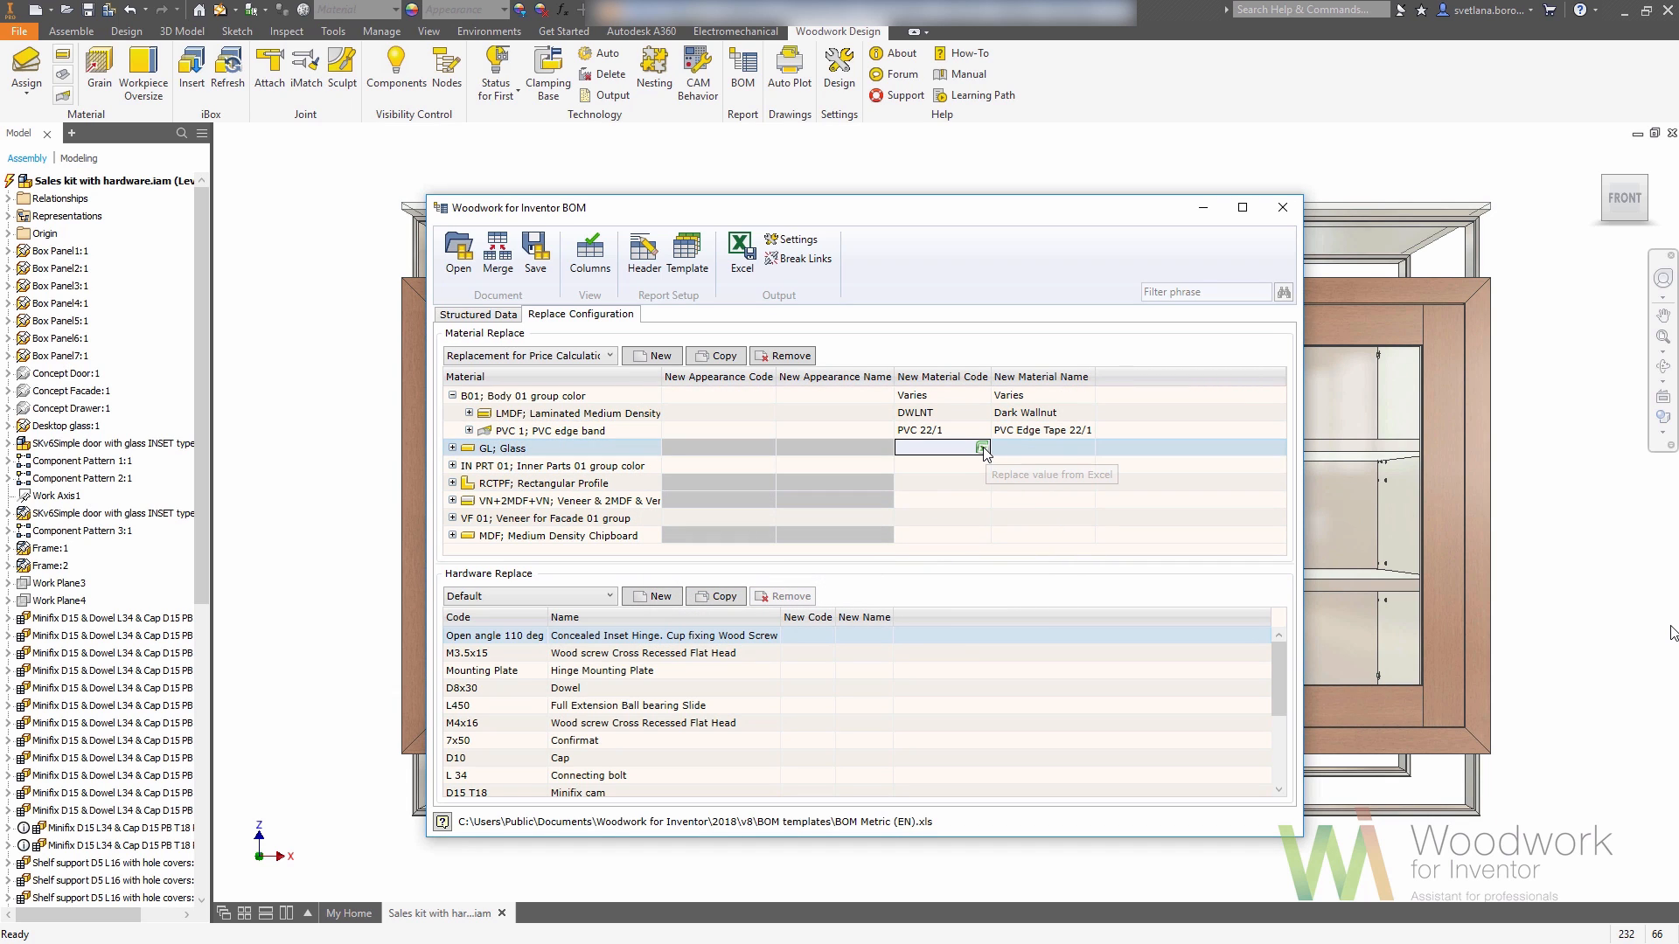
left_click(982, 448)
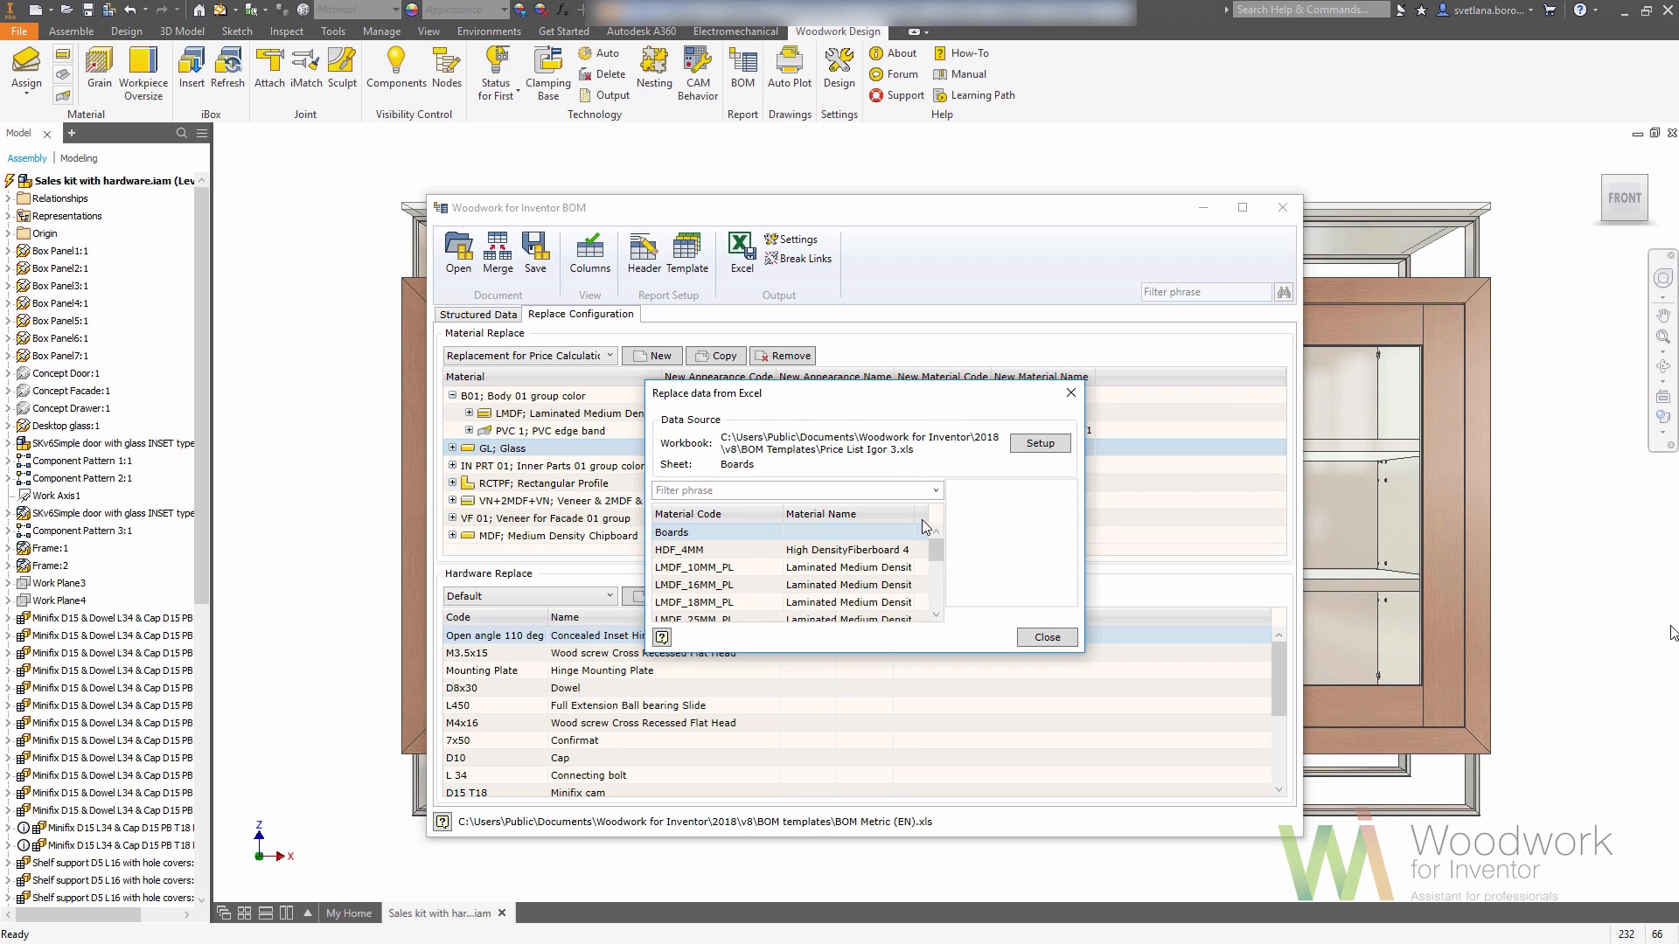
scroll(874, 550, "down", 5)
double_click(798, 602)
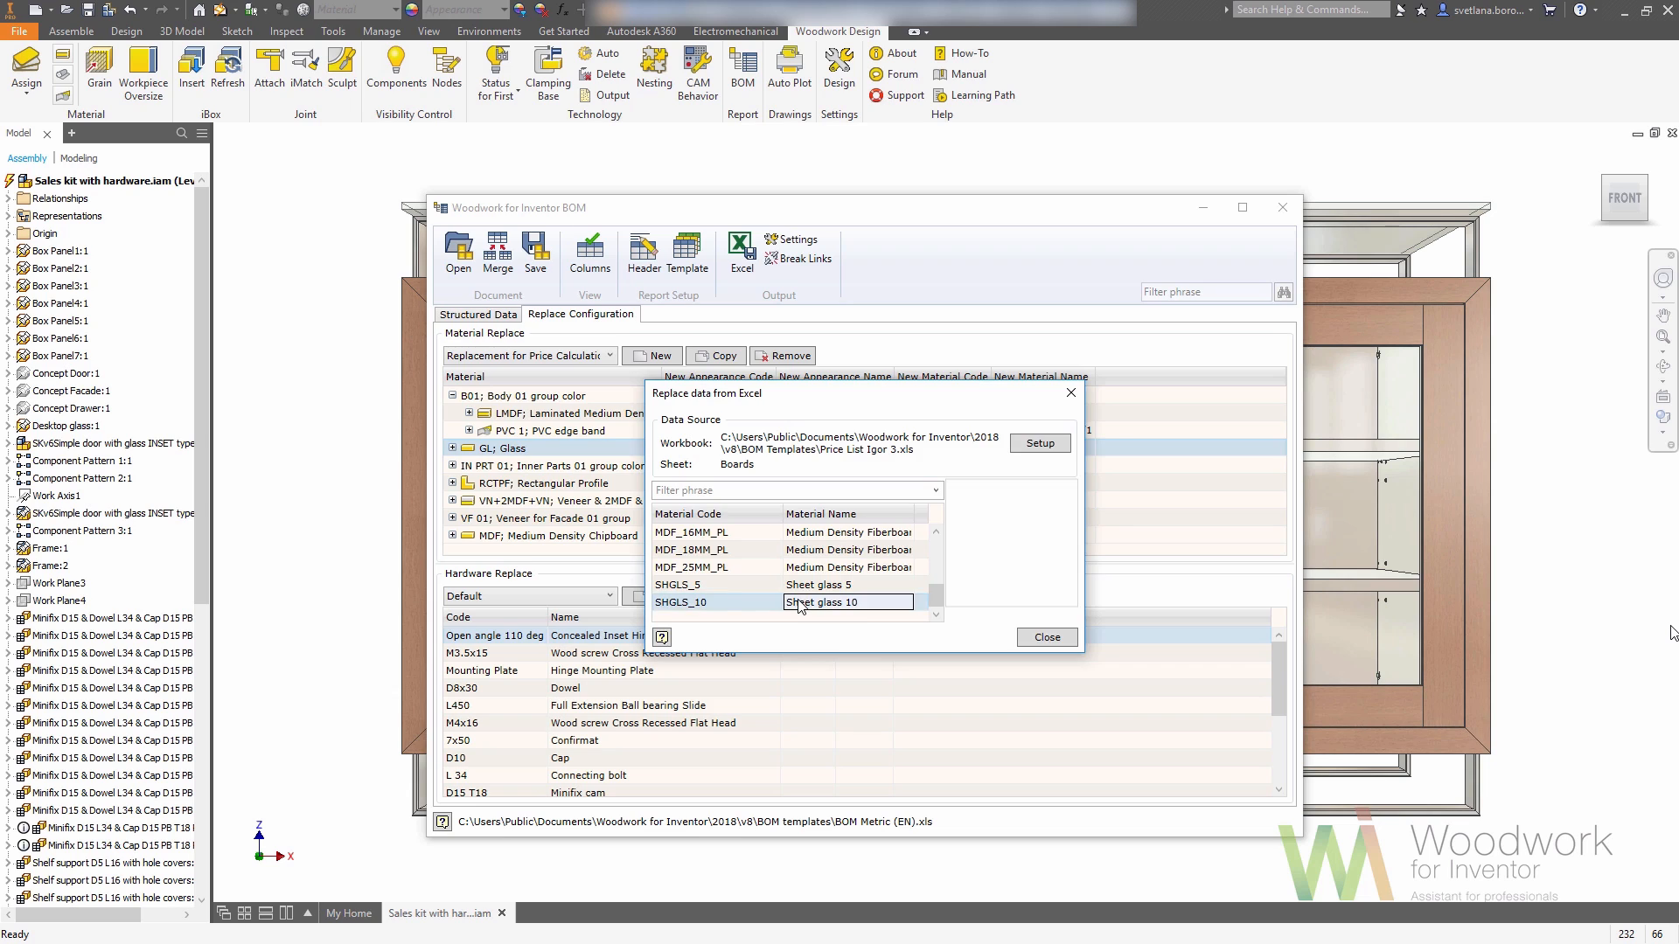
- Replace only the 5 mm glass entry with SHGLS_5, Sheet glass 5, from the Excel price list
left_click(453, 447)
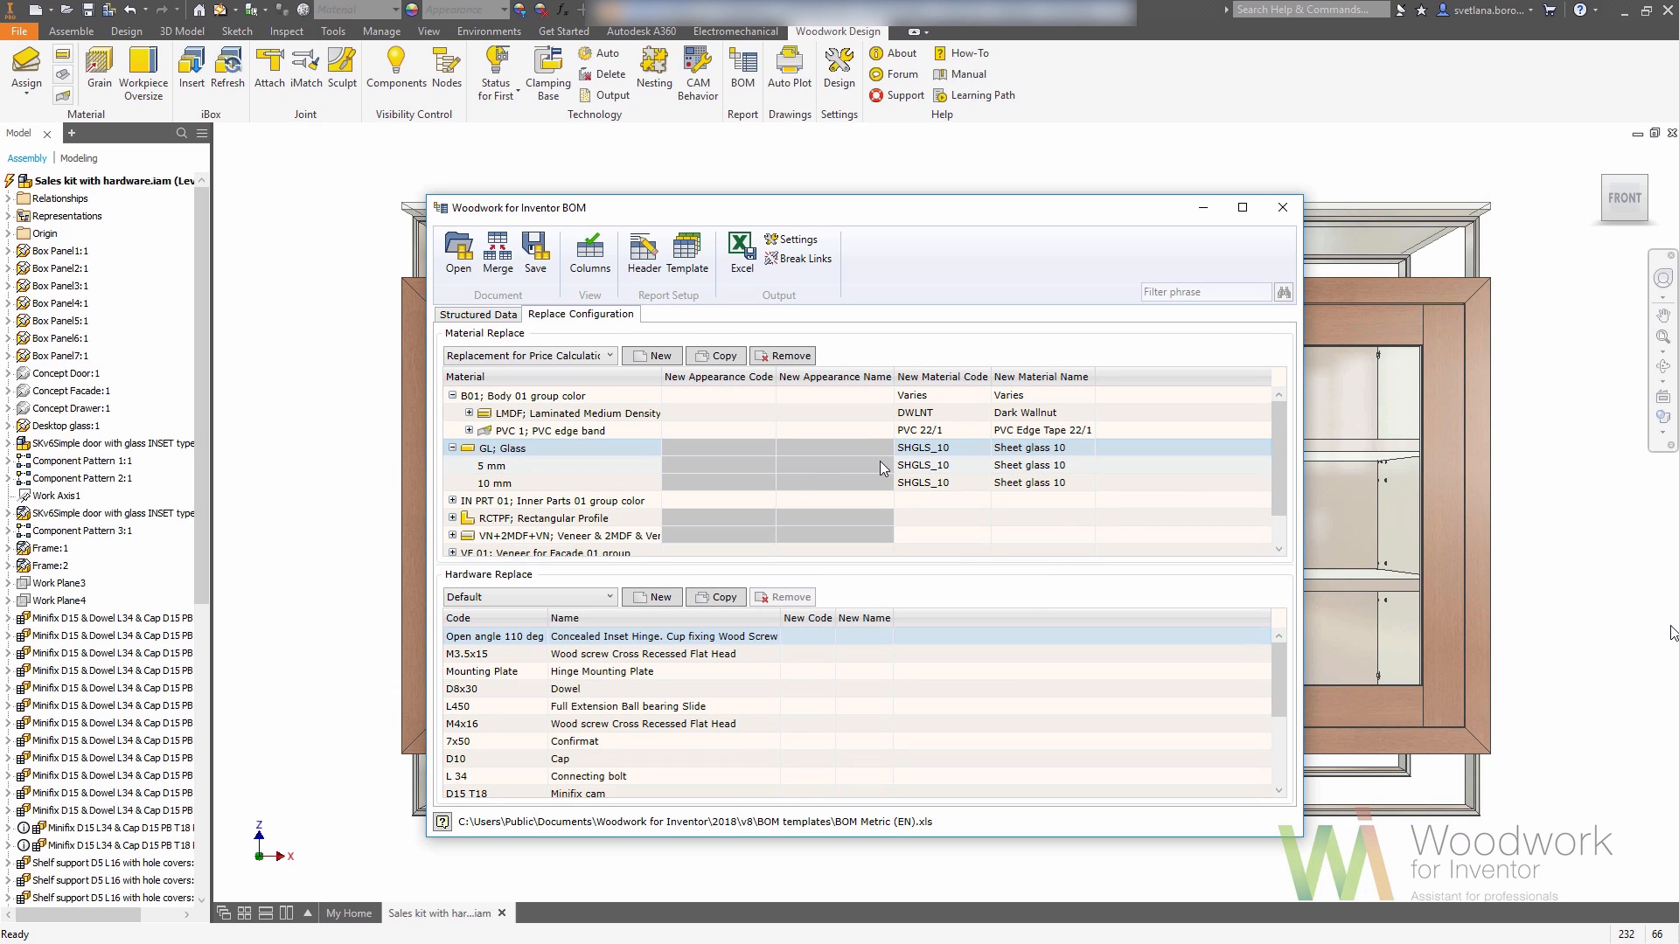
left_click(982, 469)
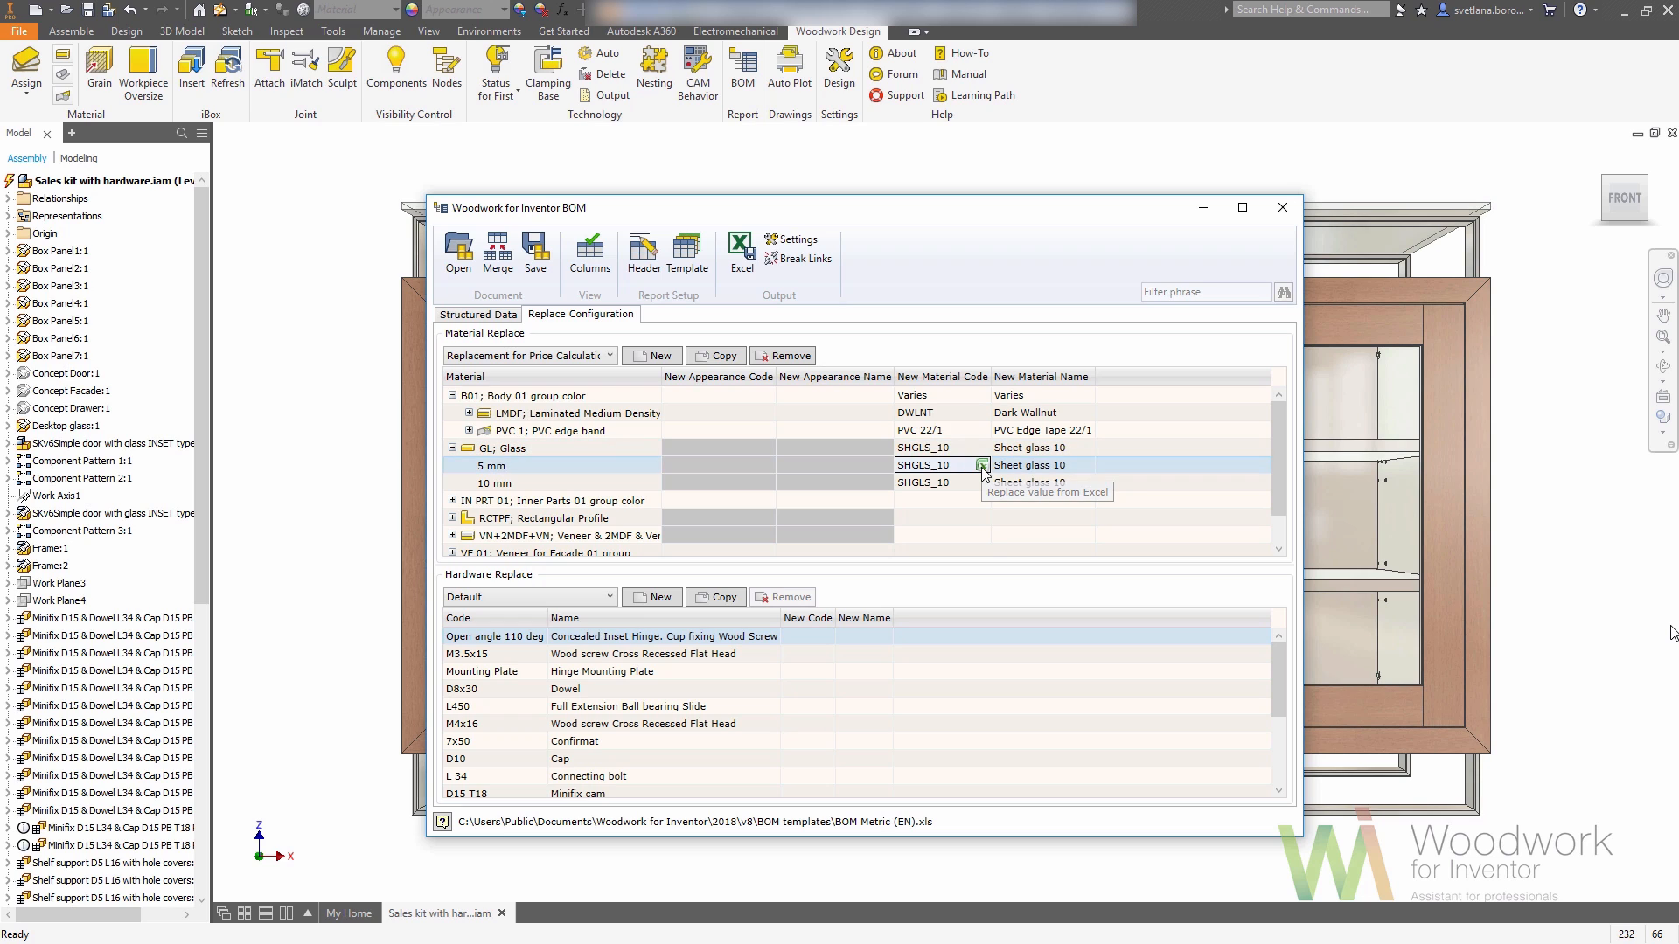
left_click(982, 468)
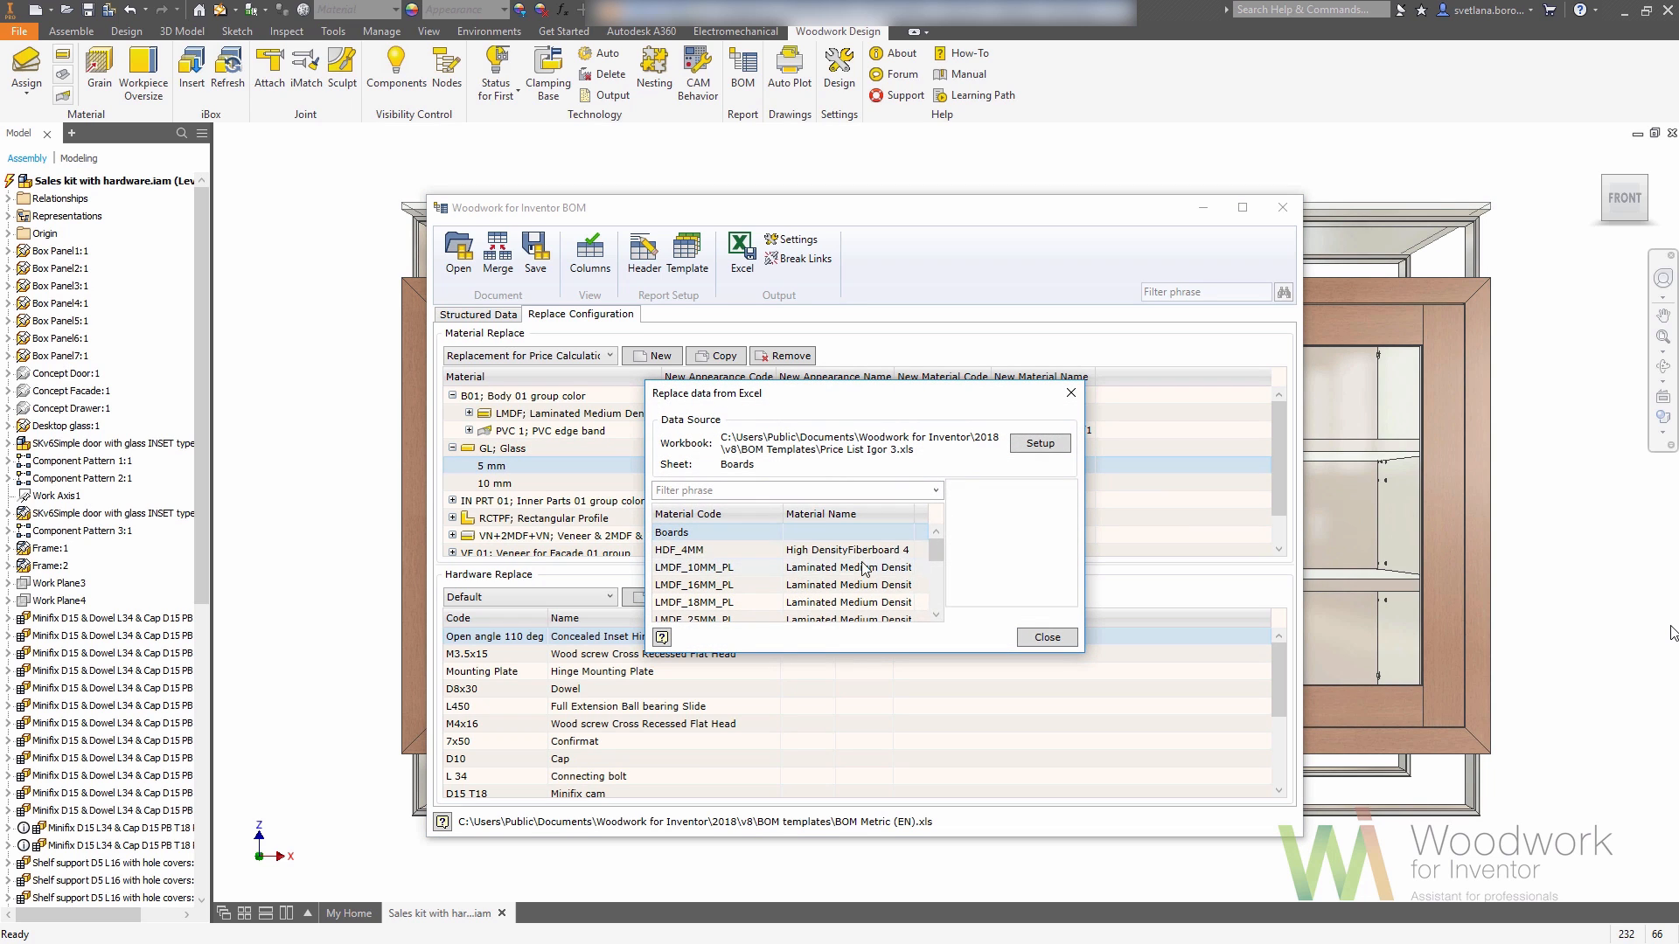
double_click(848, 584)
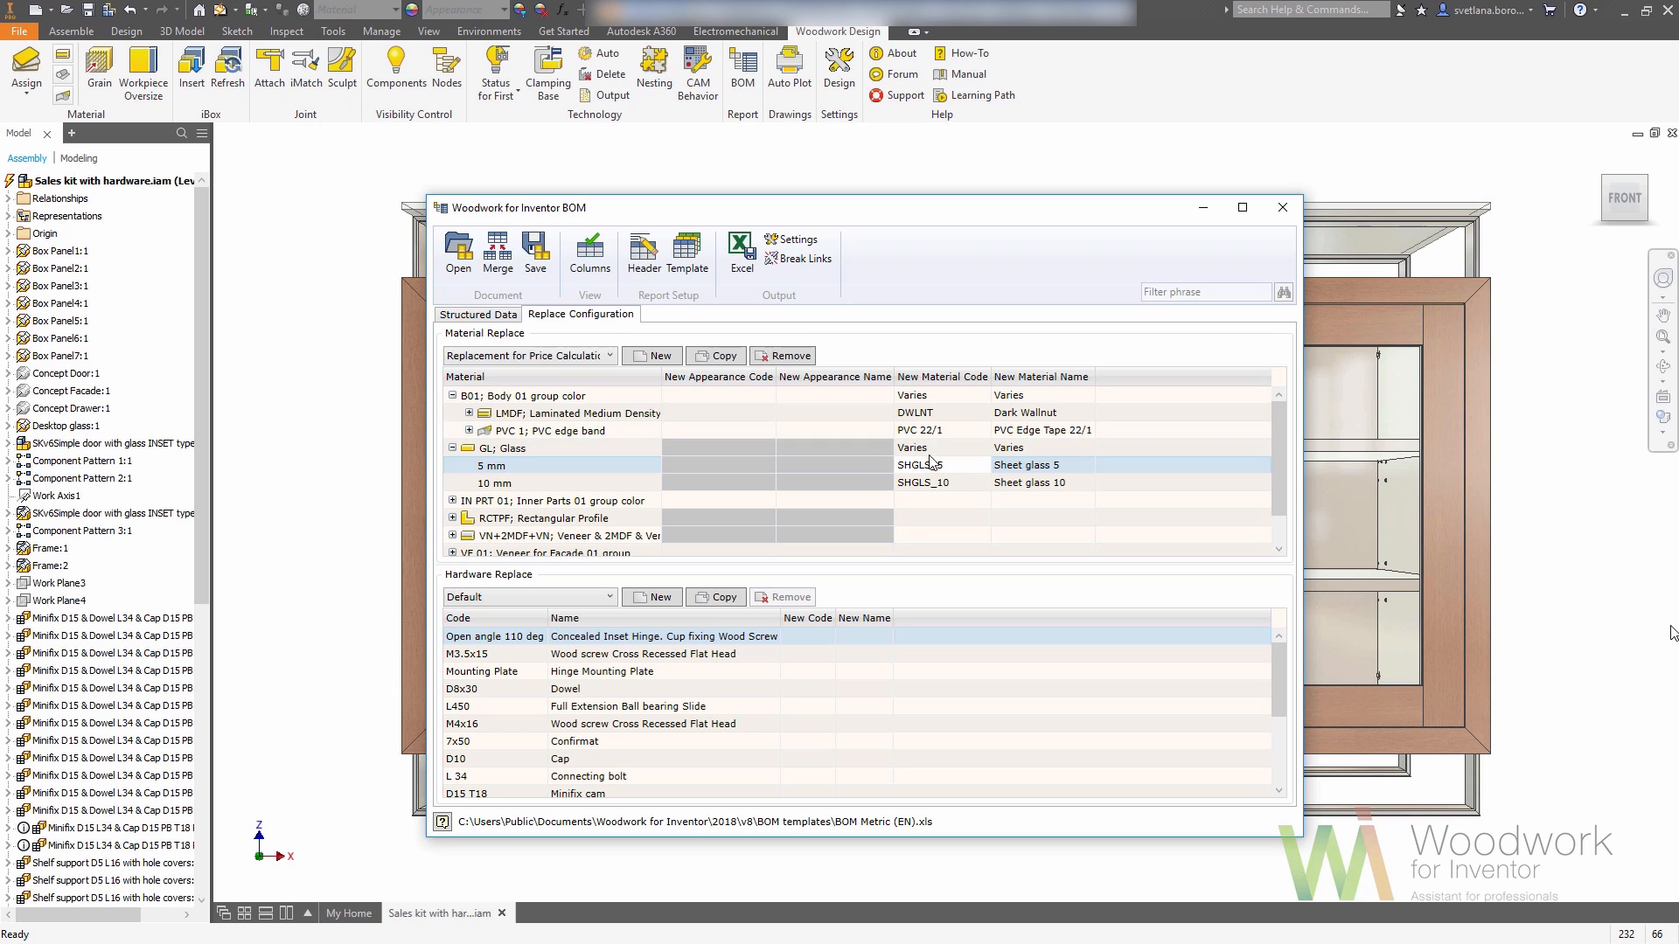
- Replace the rectangular profile with RCTPF50x10 and the VN+2MDF+VN board with 2MDFWN_38 from the Excel price list
left_click(983, 522)
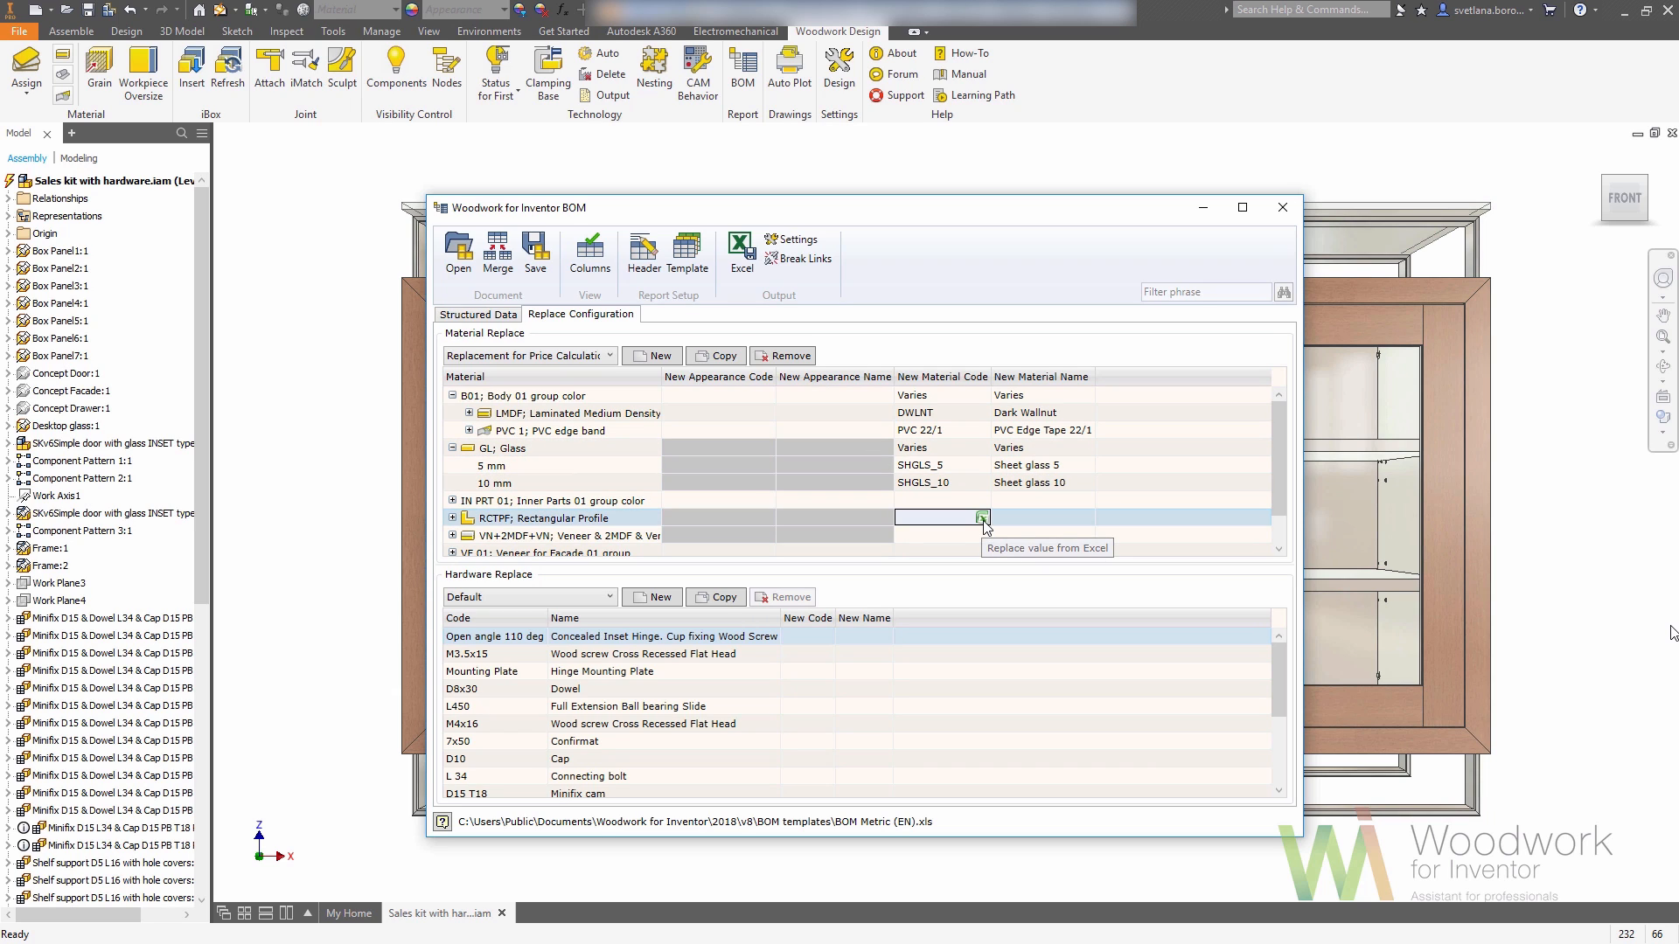
left_click(983, 518)
double_click(890, 547)
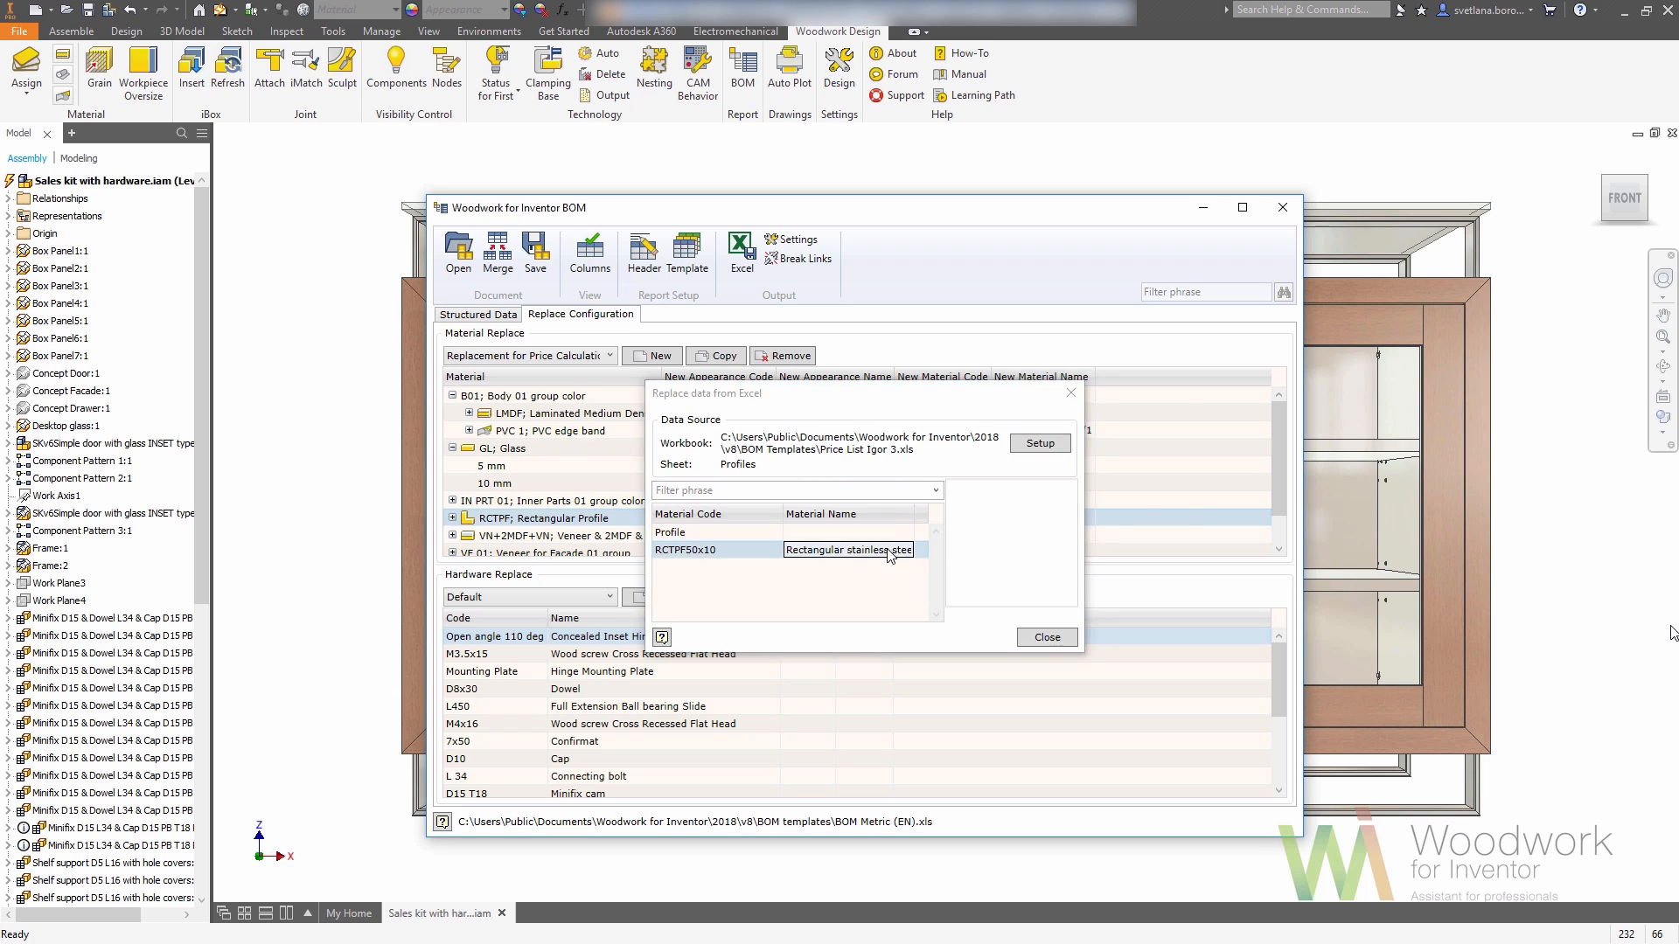
scroll(890, 542, "down", 1)
left_click(983, 502)
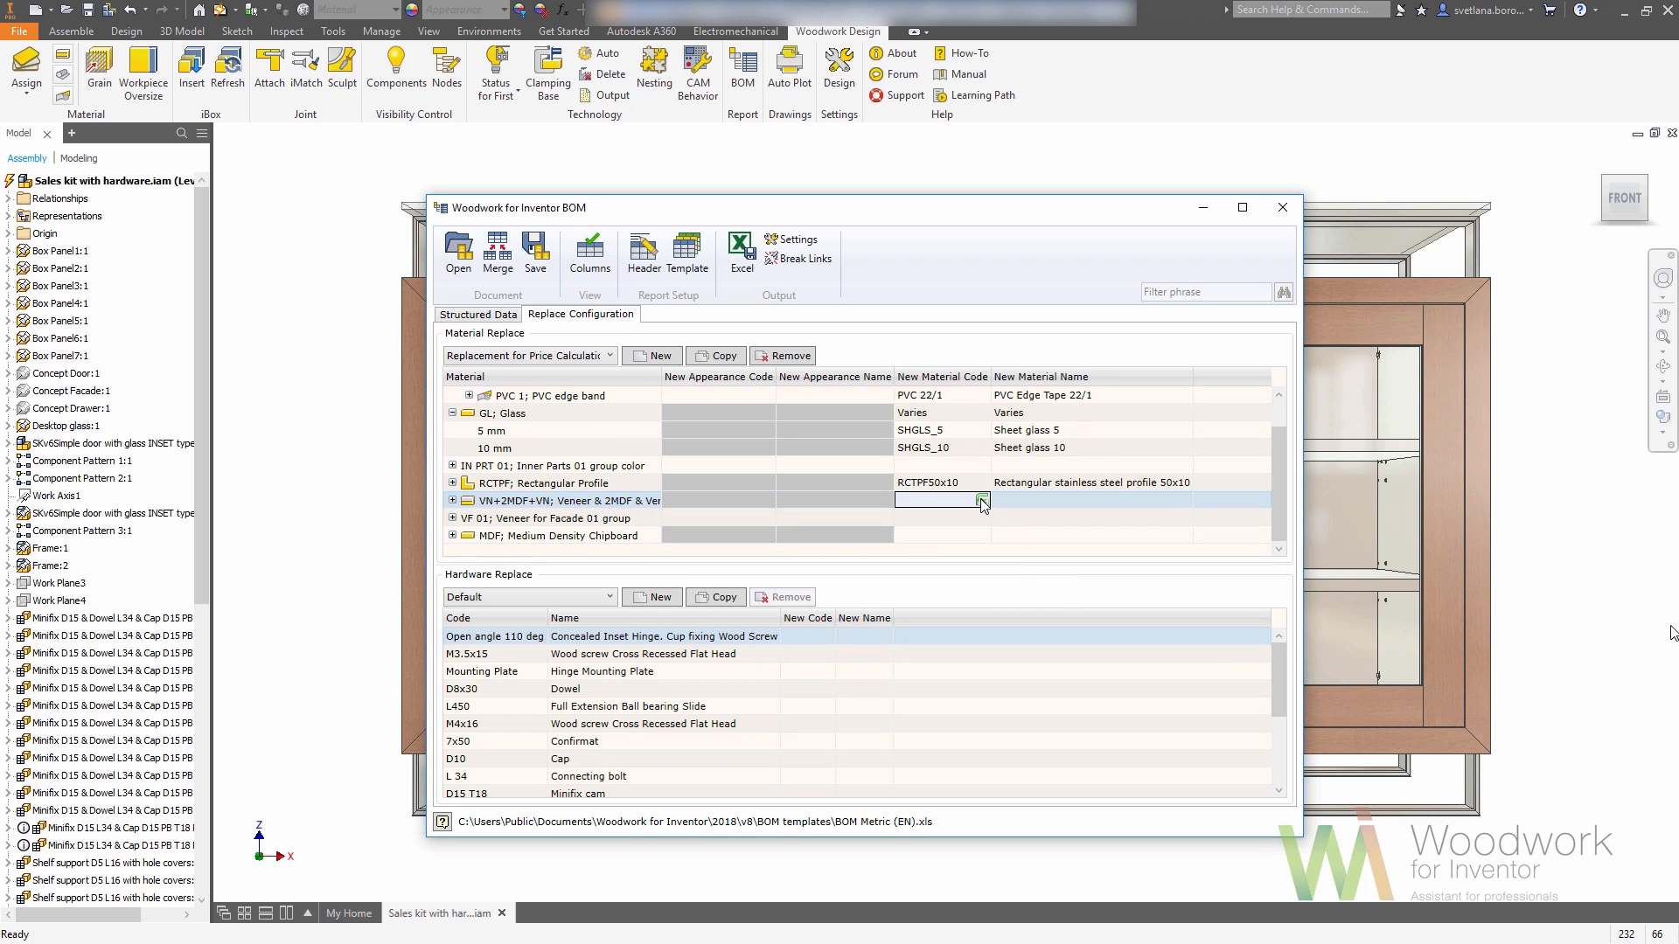
left_click(983, 502)
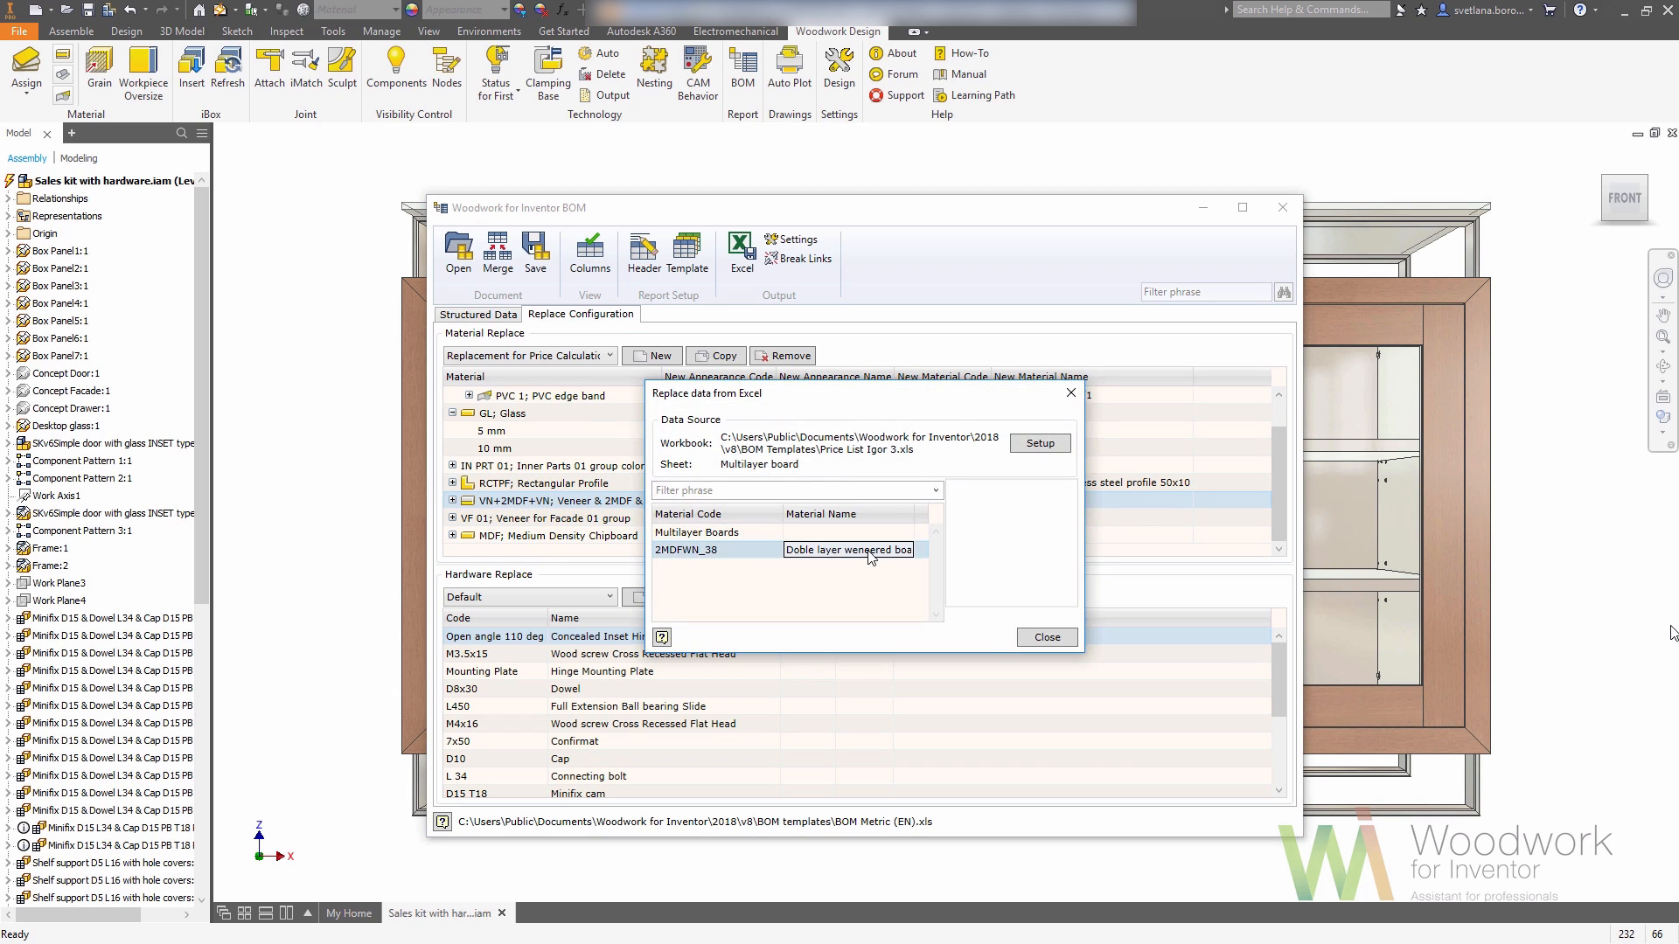
double_click(891, 550)
- Replace the VF 01 Veneer for Facade 01 group with VNWOA_1, Veneer White Oak, from the Excel price list
left_click(981, 520)
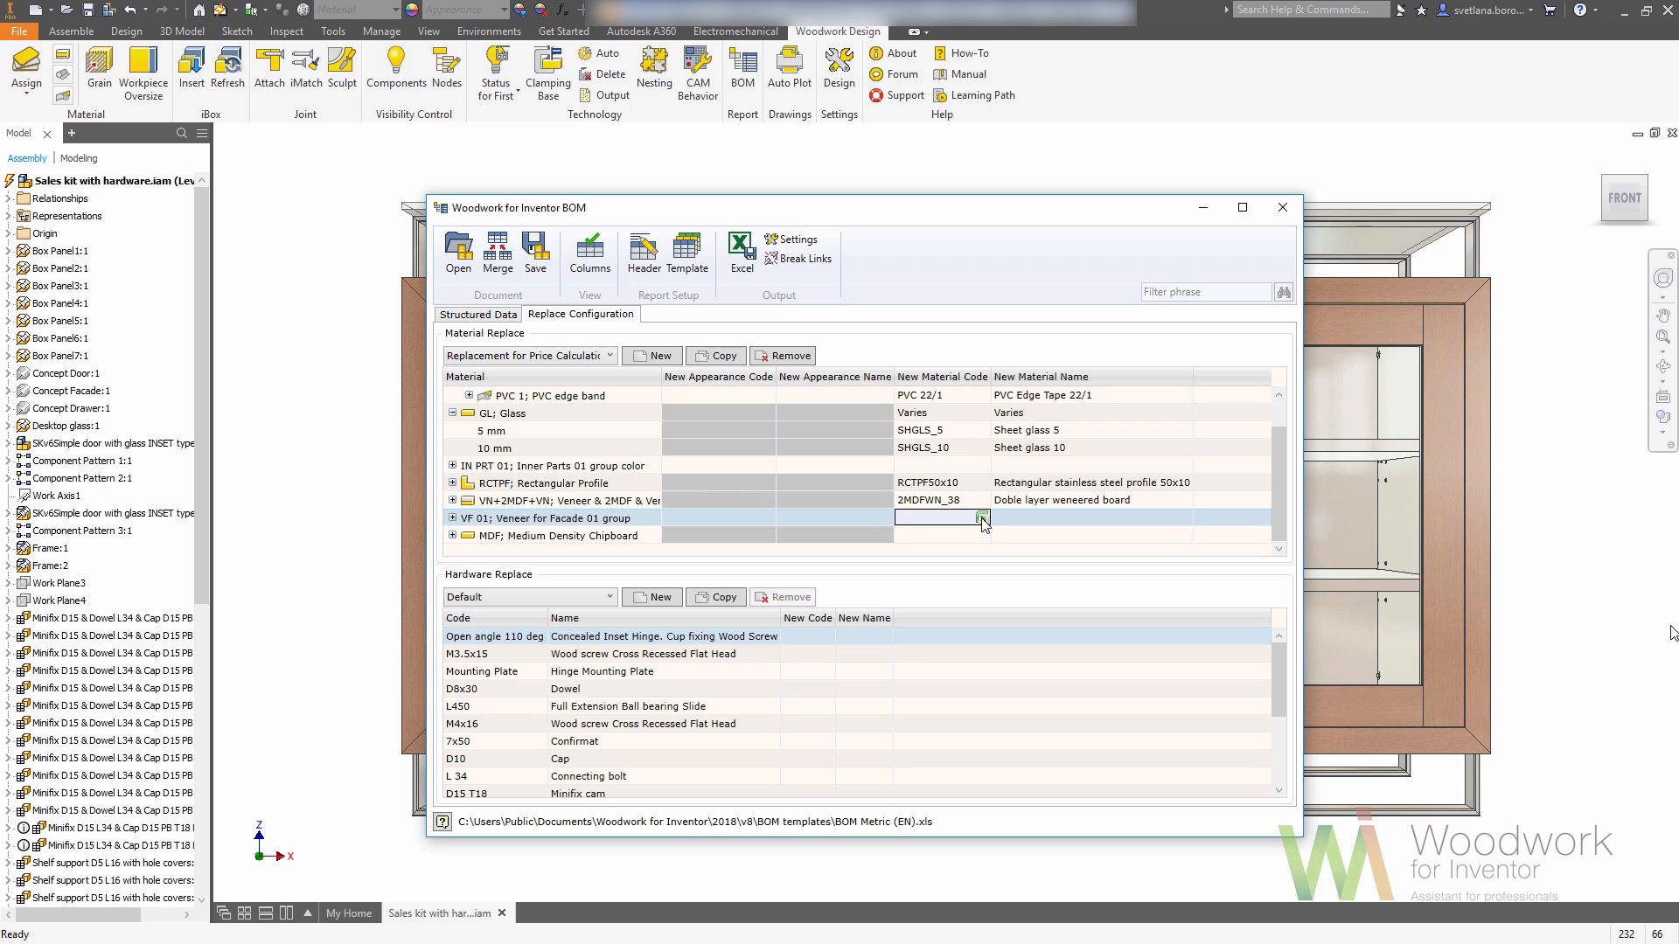
left_click(982, 518)
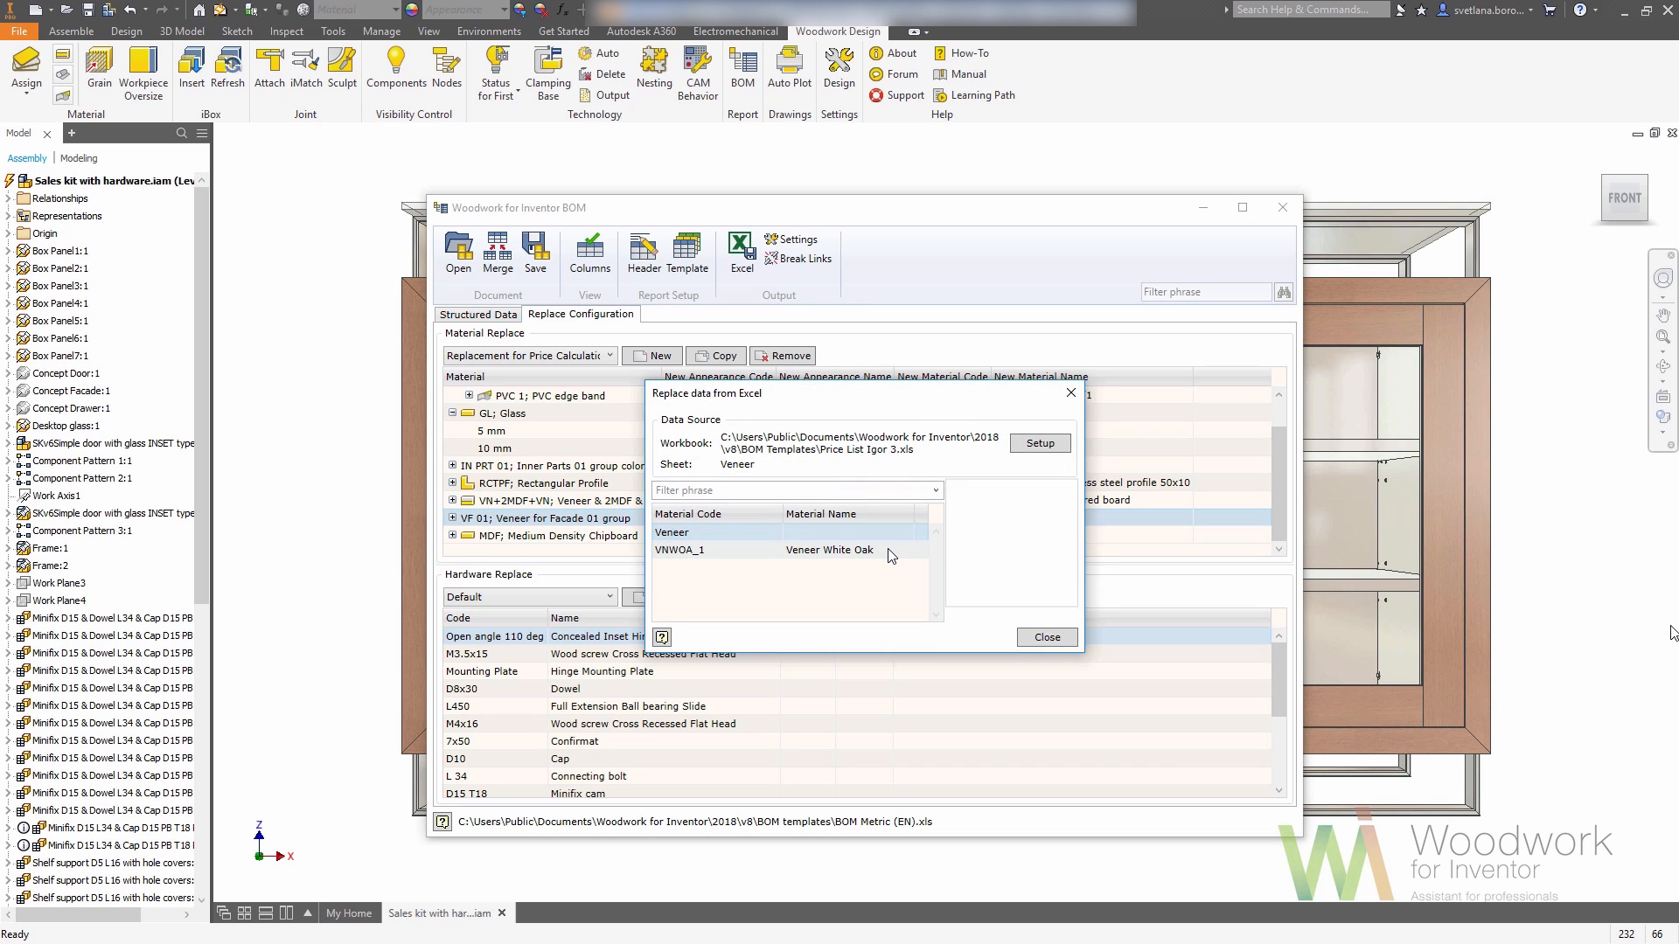
double_click(891, 553)
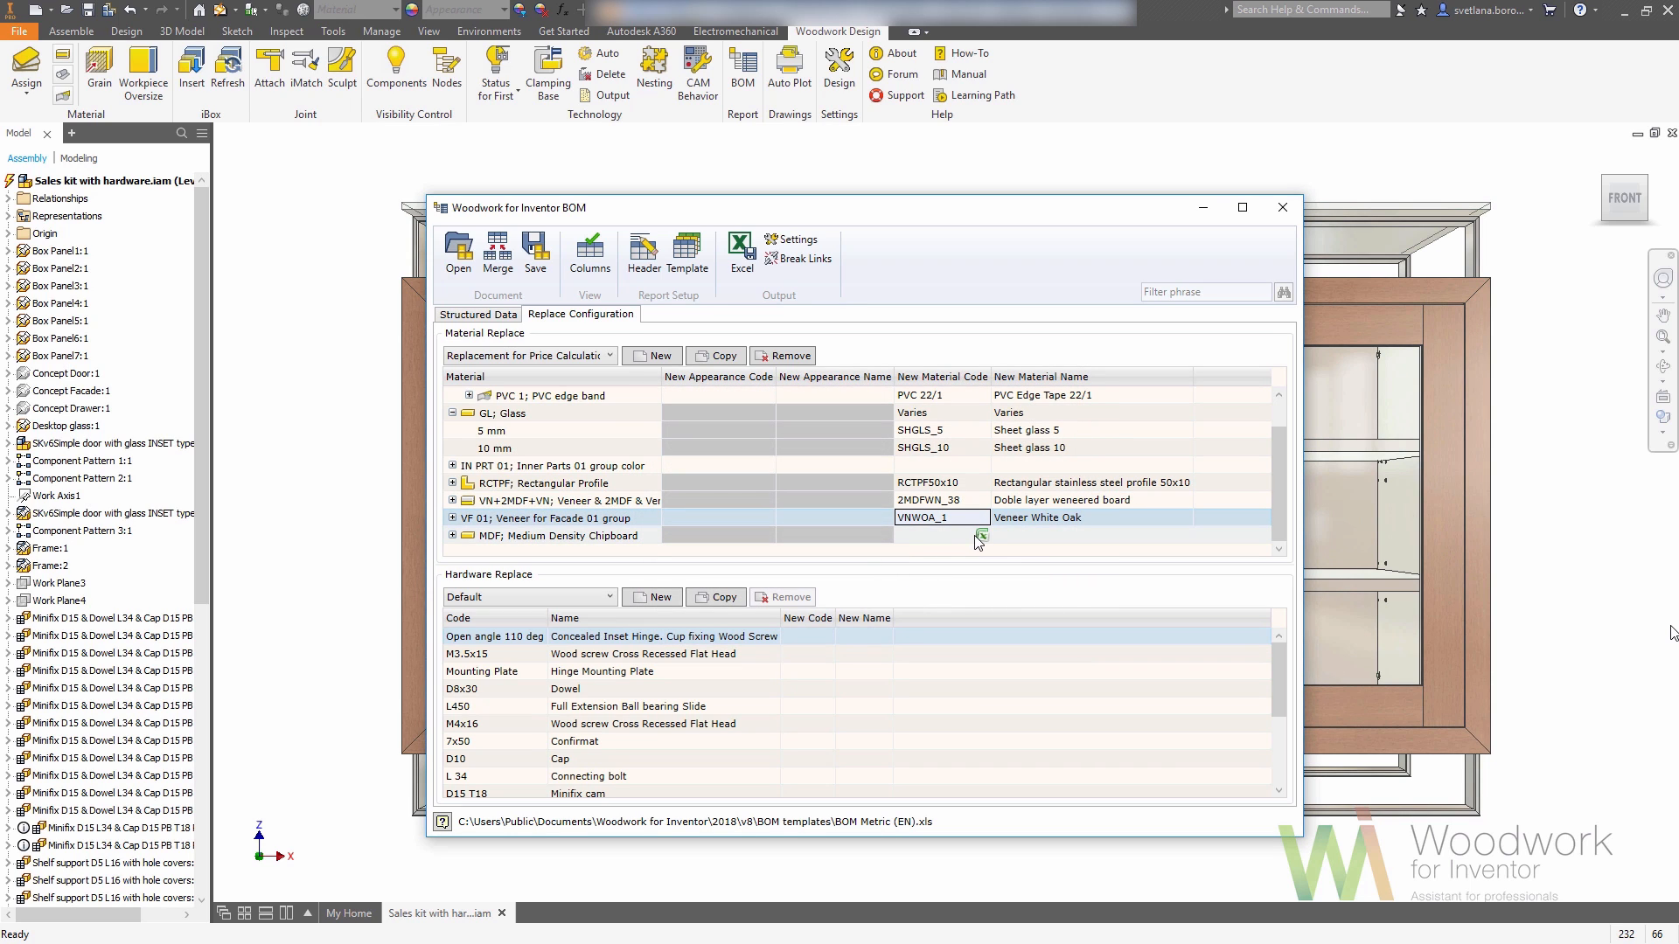
- Filter the Boards price list by 18 and replace the MDF Medium Density Chipboard with LMDF_18MM_PL
left_click(979, 537)
left_click(981, 536)
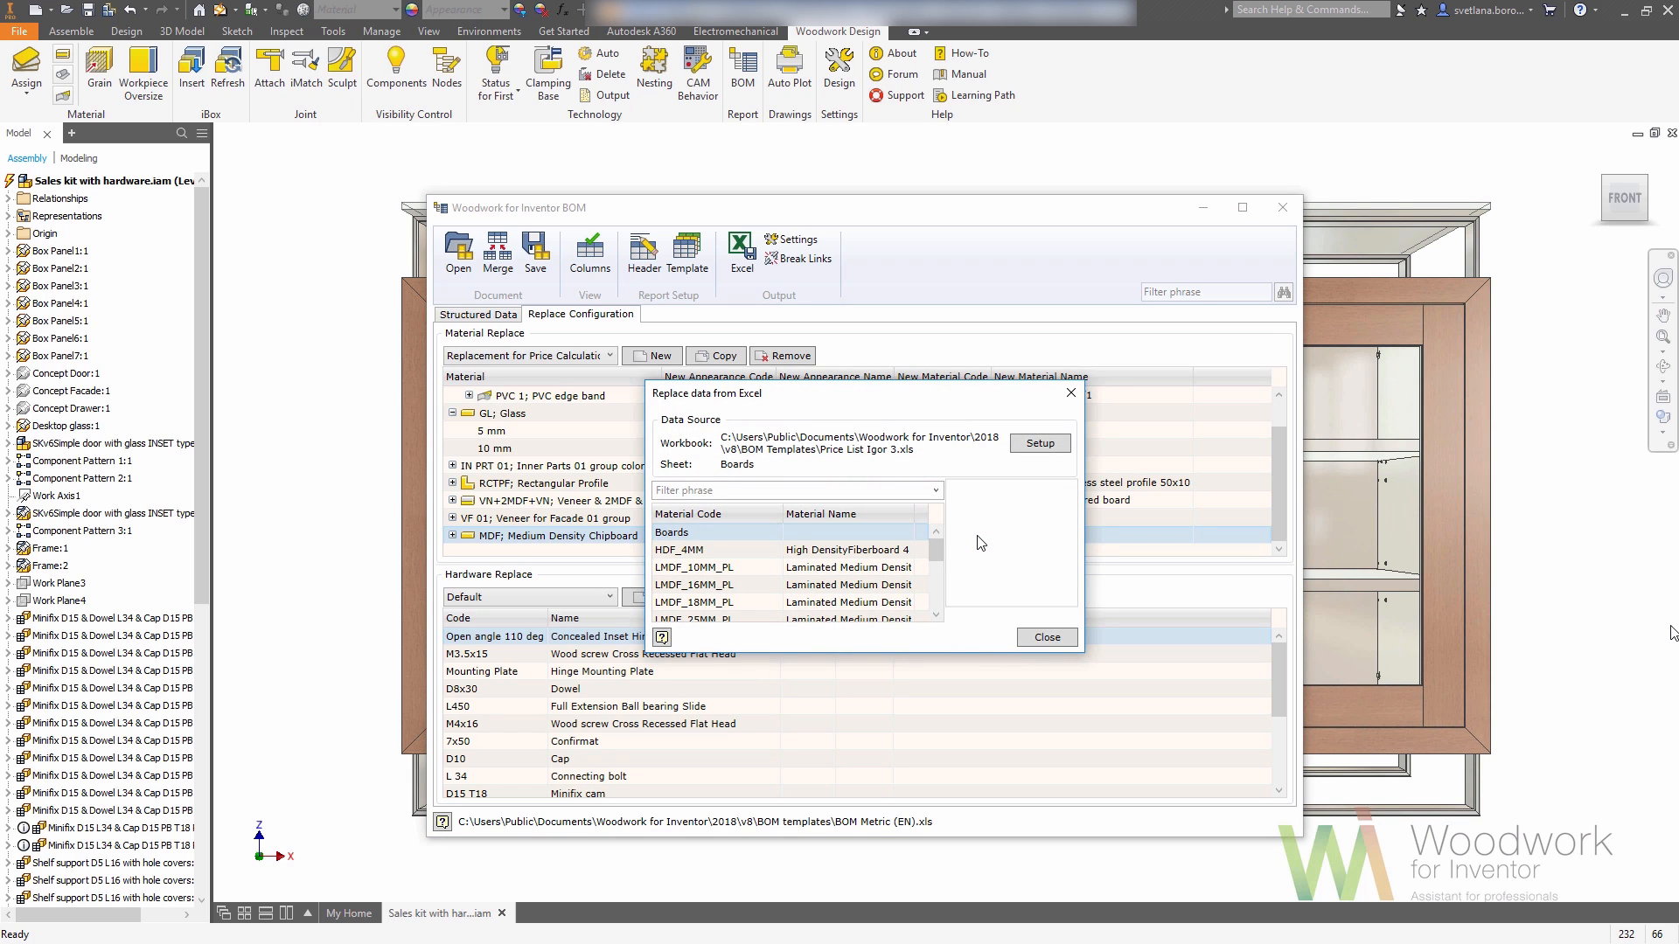
mouse_move(938, 547)
left_mouse_down()
mouse_move(934, 597)
mouse_move(935, 534)
left_mouse_up()
left_click(792, 490)
type("18")
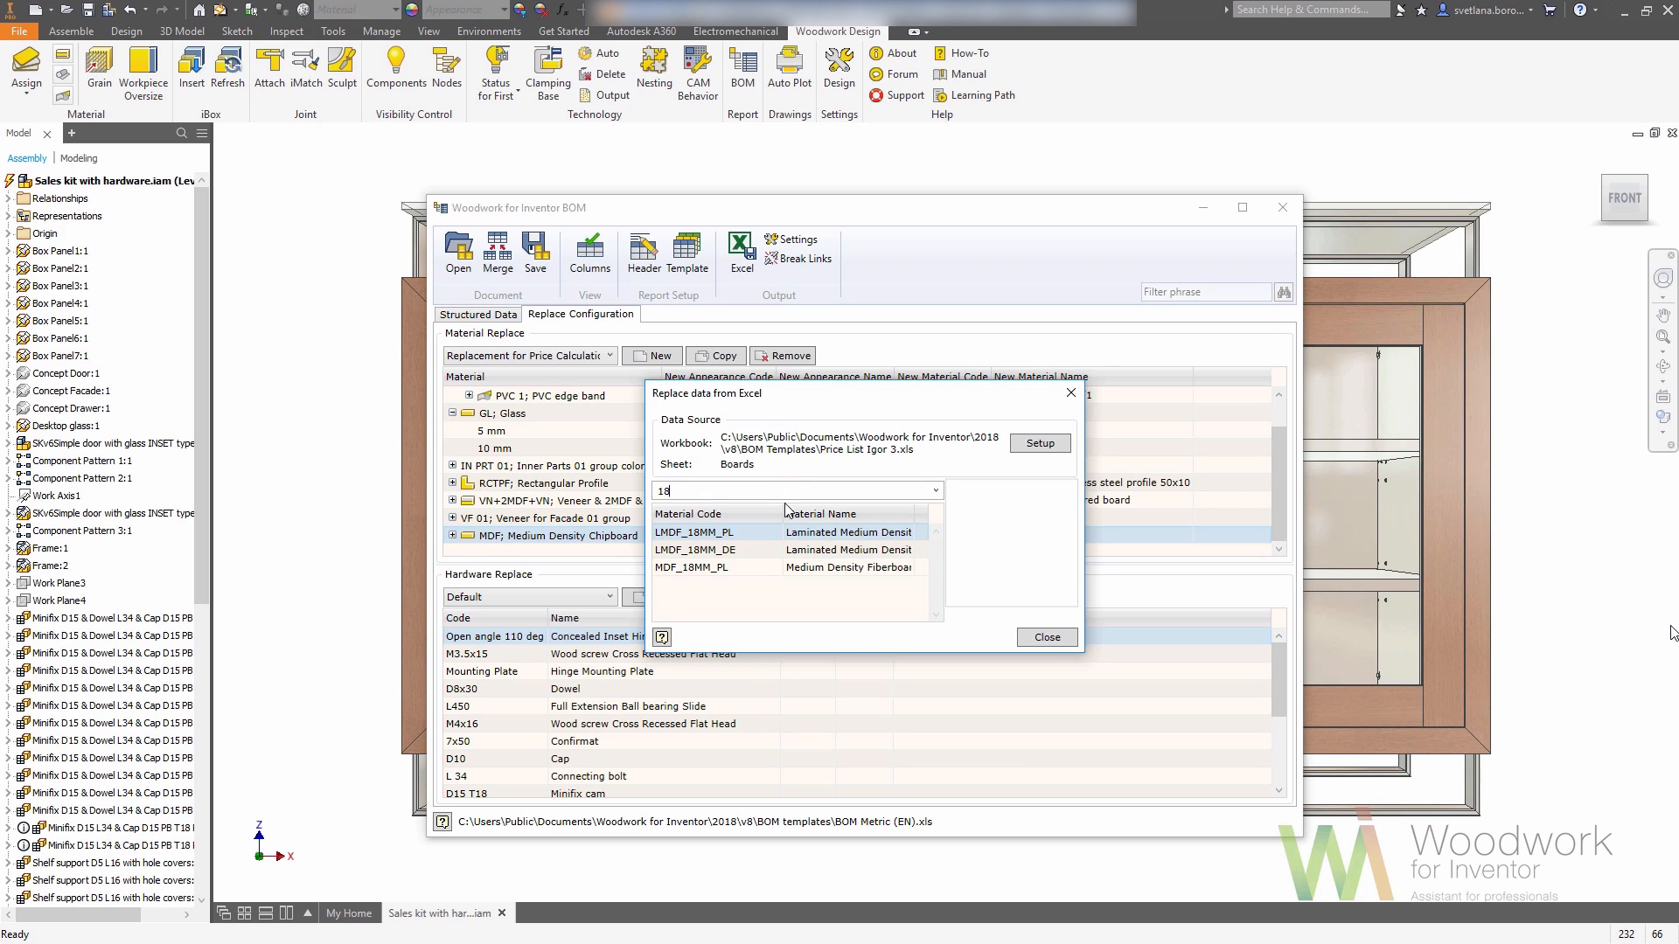
left_click(749, 532)
double_click(749, 531)
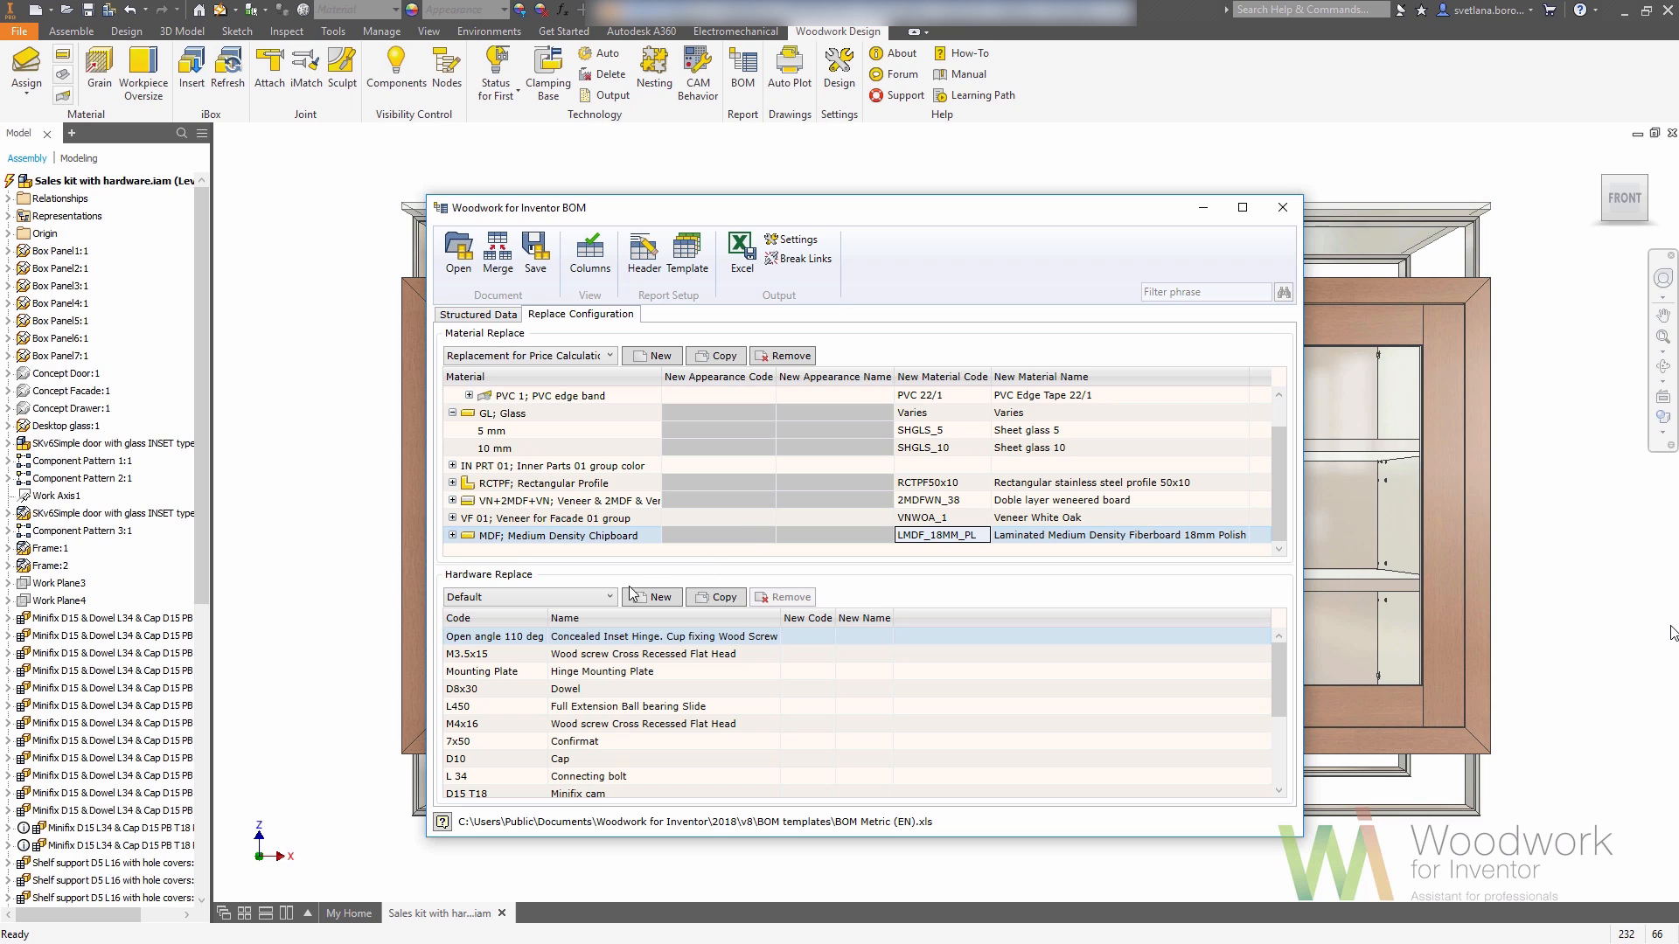
- Select the Replacement Demo hardware configuration and use BOM Metric with images (EN).xls as the report template
left_click(592, 600)
left_click(585, 629)
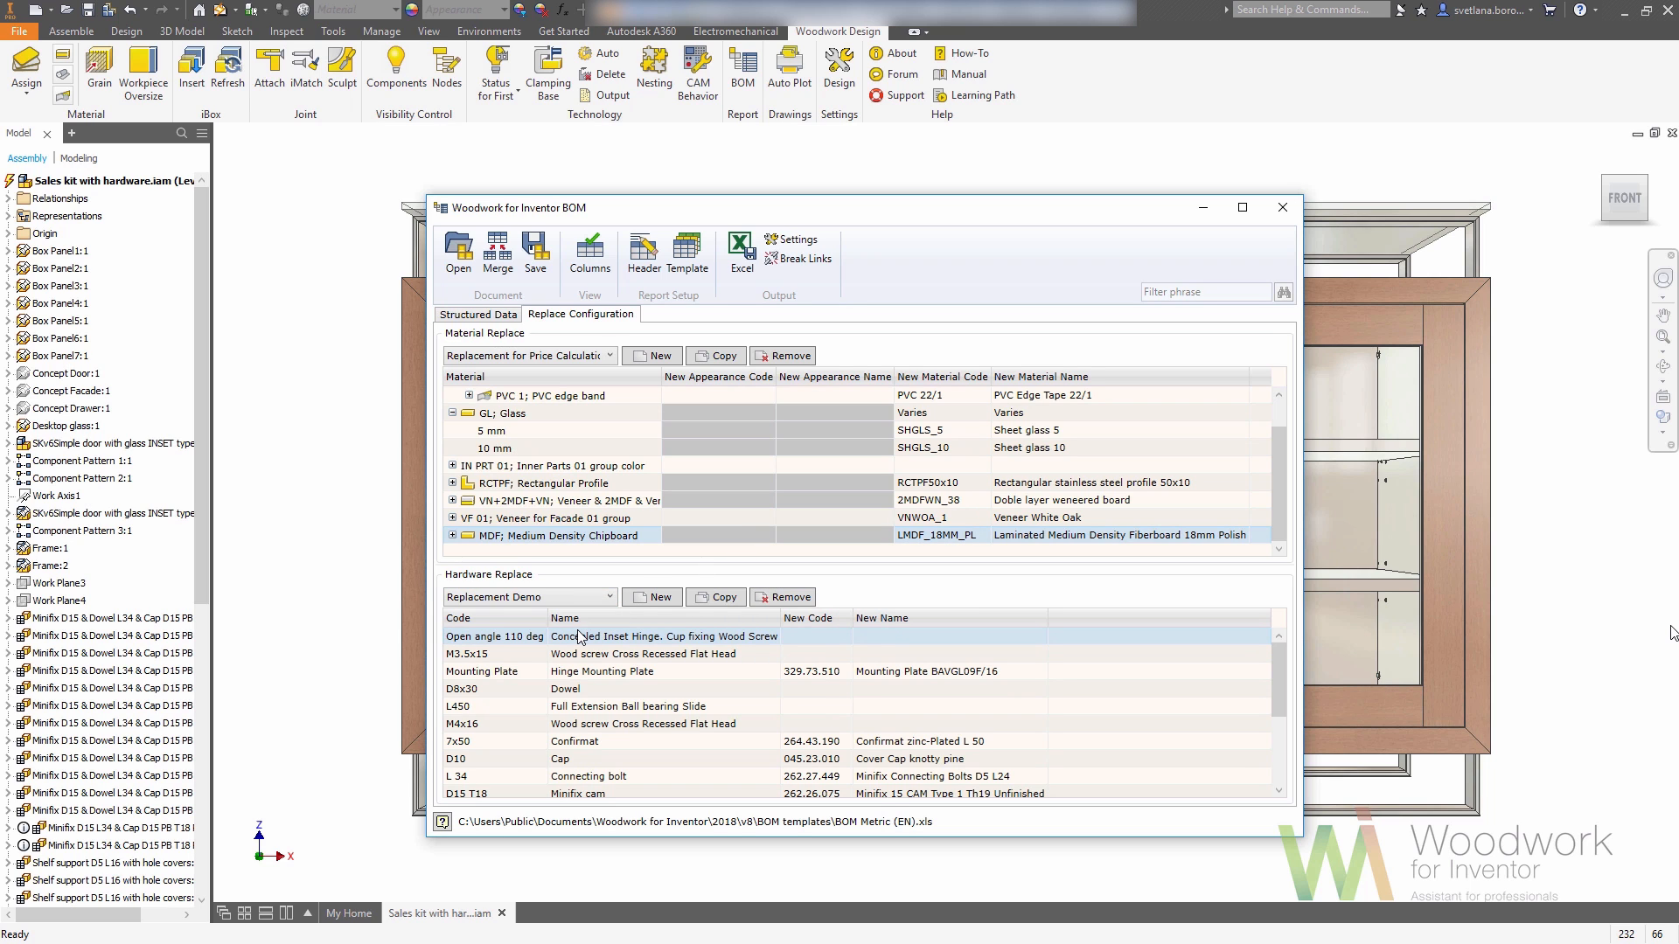
left_click(691, 254)
left_click(822, 564)
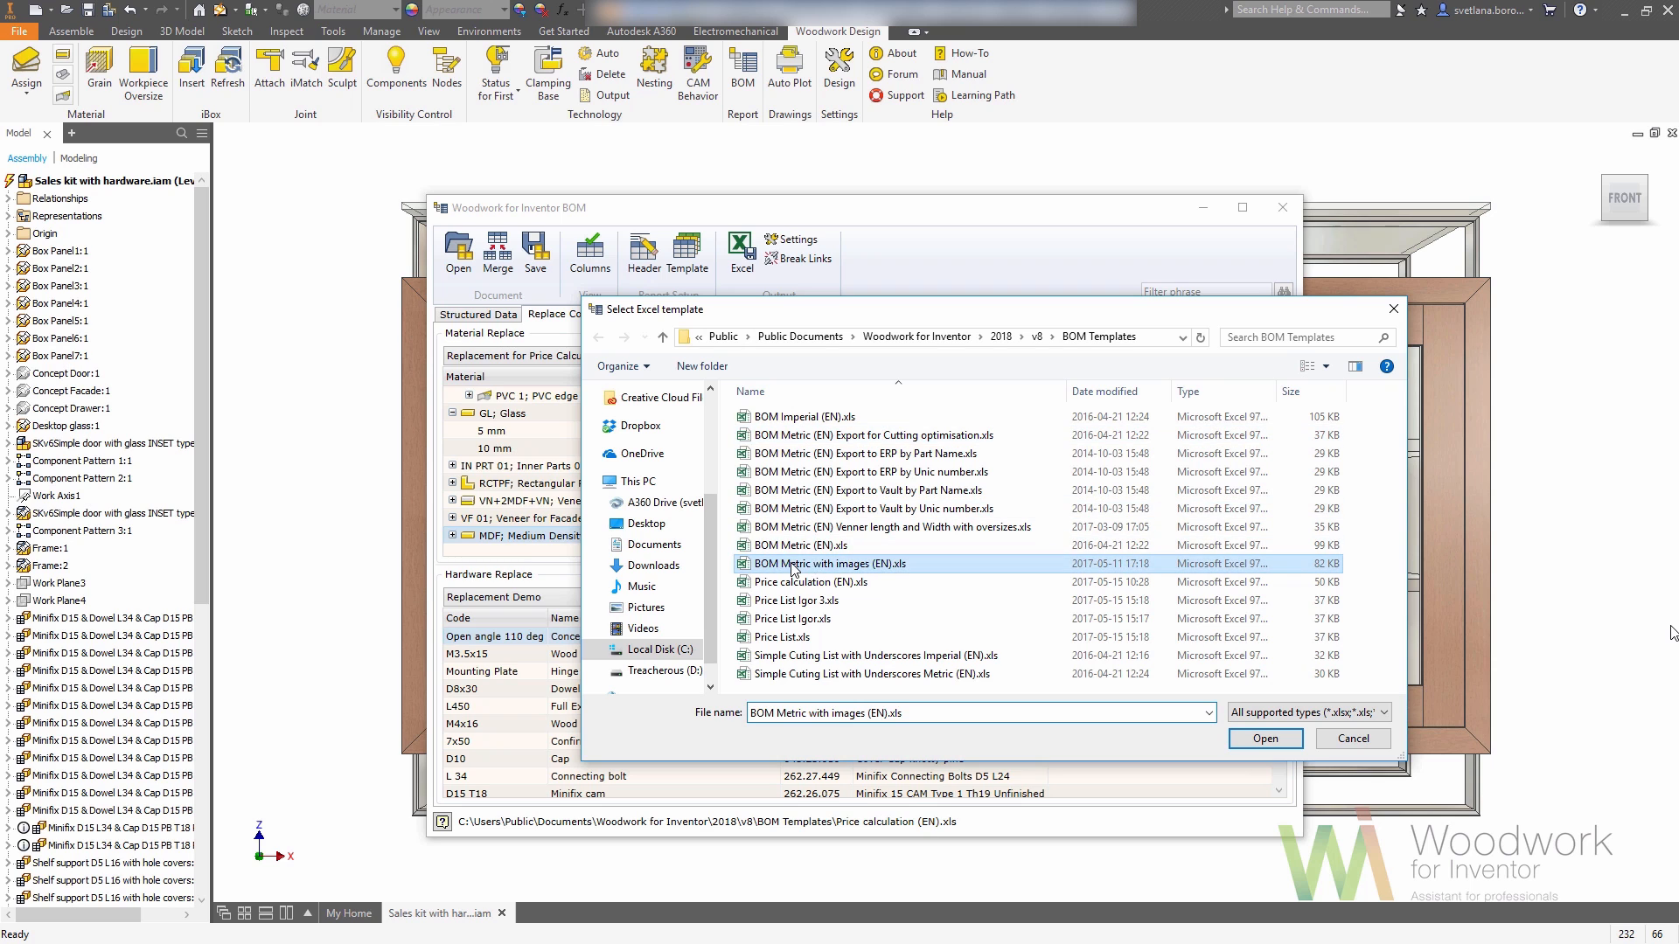
left_click(1265, 739)
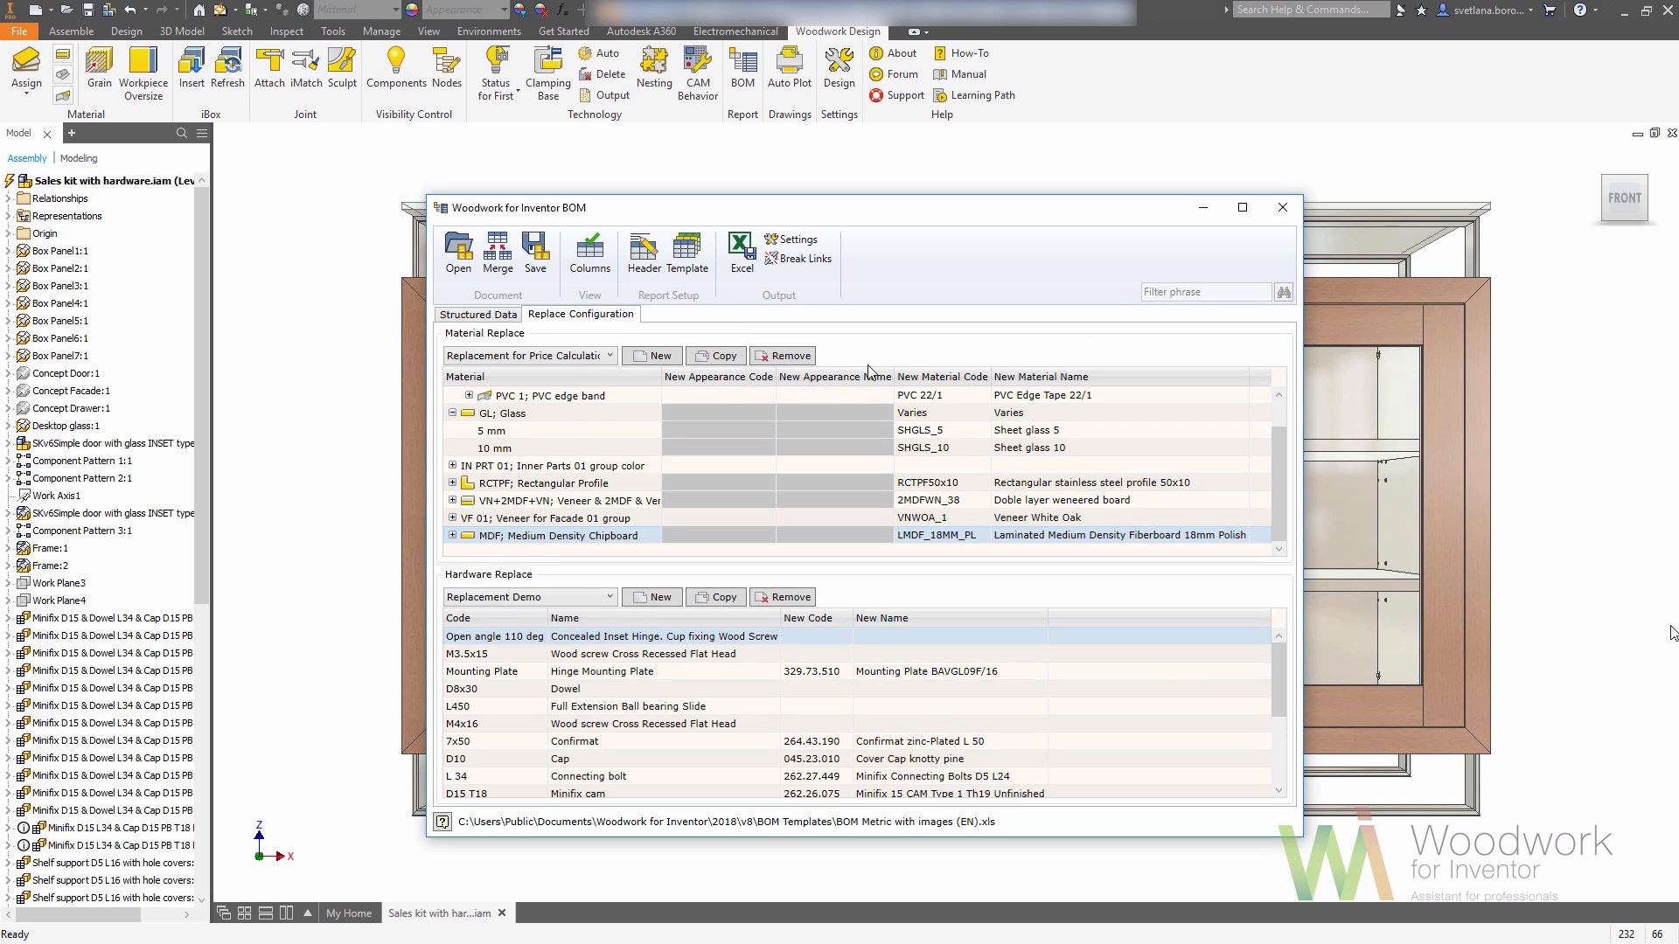
- Export the BOM to an Excel file named Bom in the V7 folder and open the exported workbook
left_click(739, 253)
left_click(800, 436)
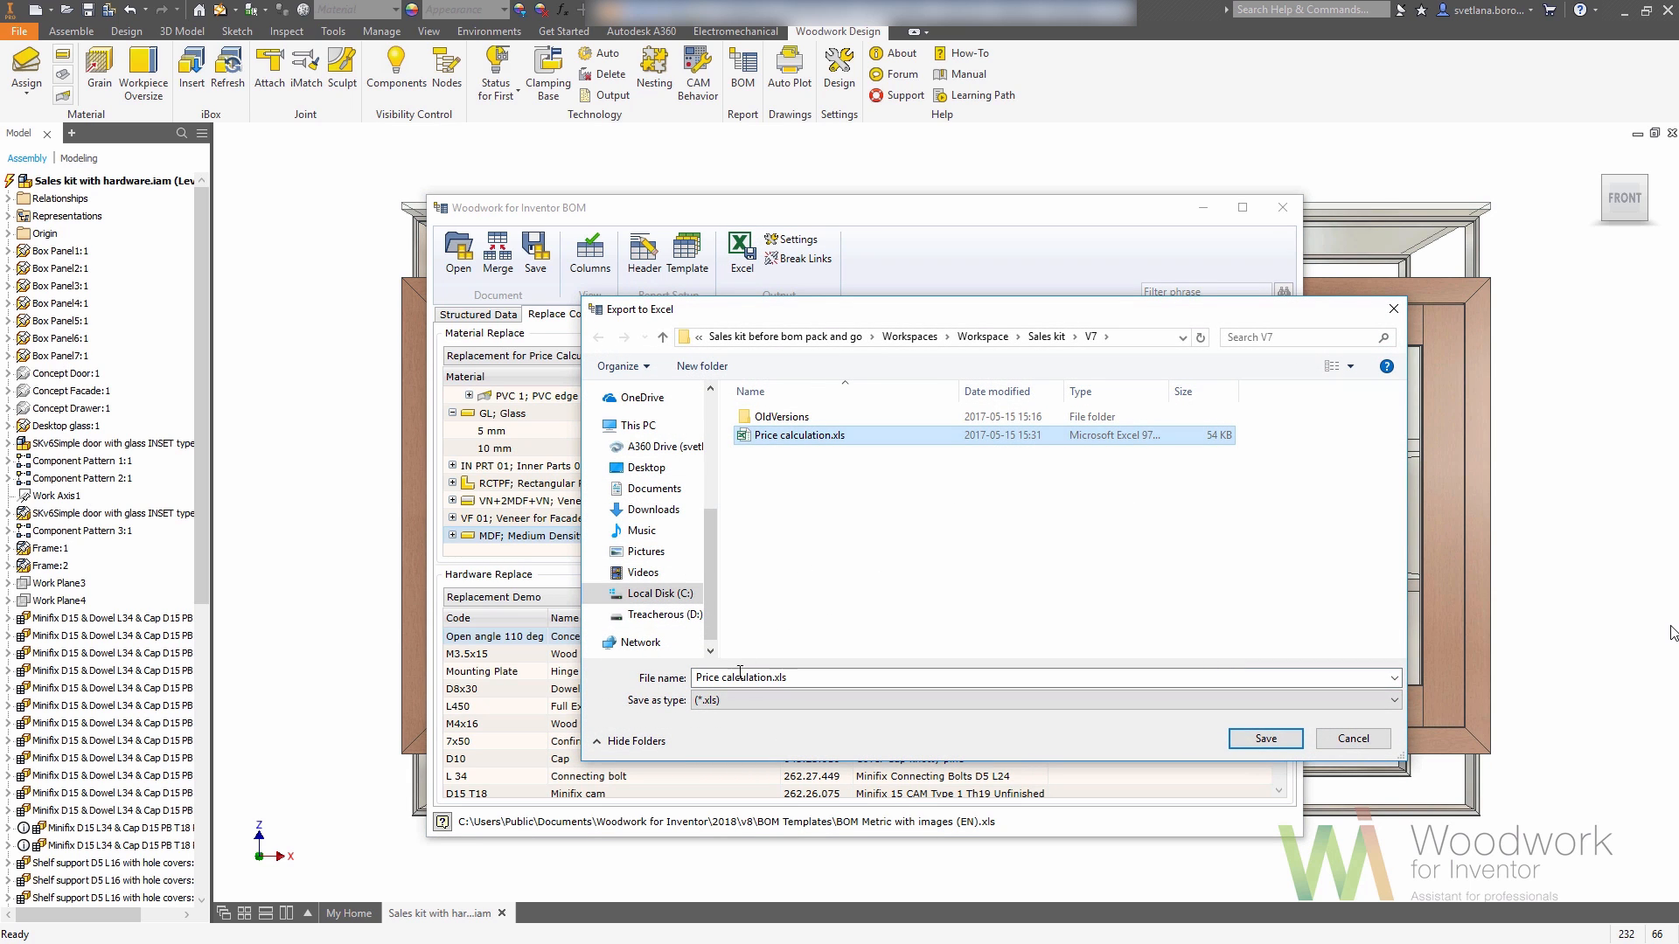
left_click(827, 683)
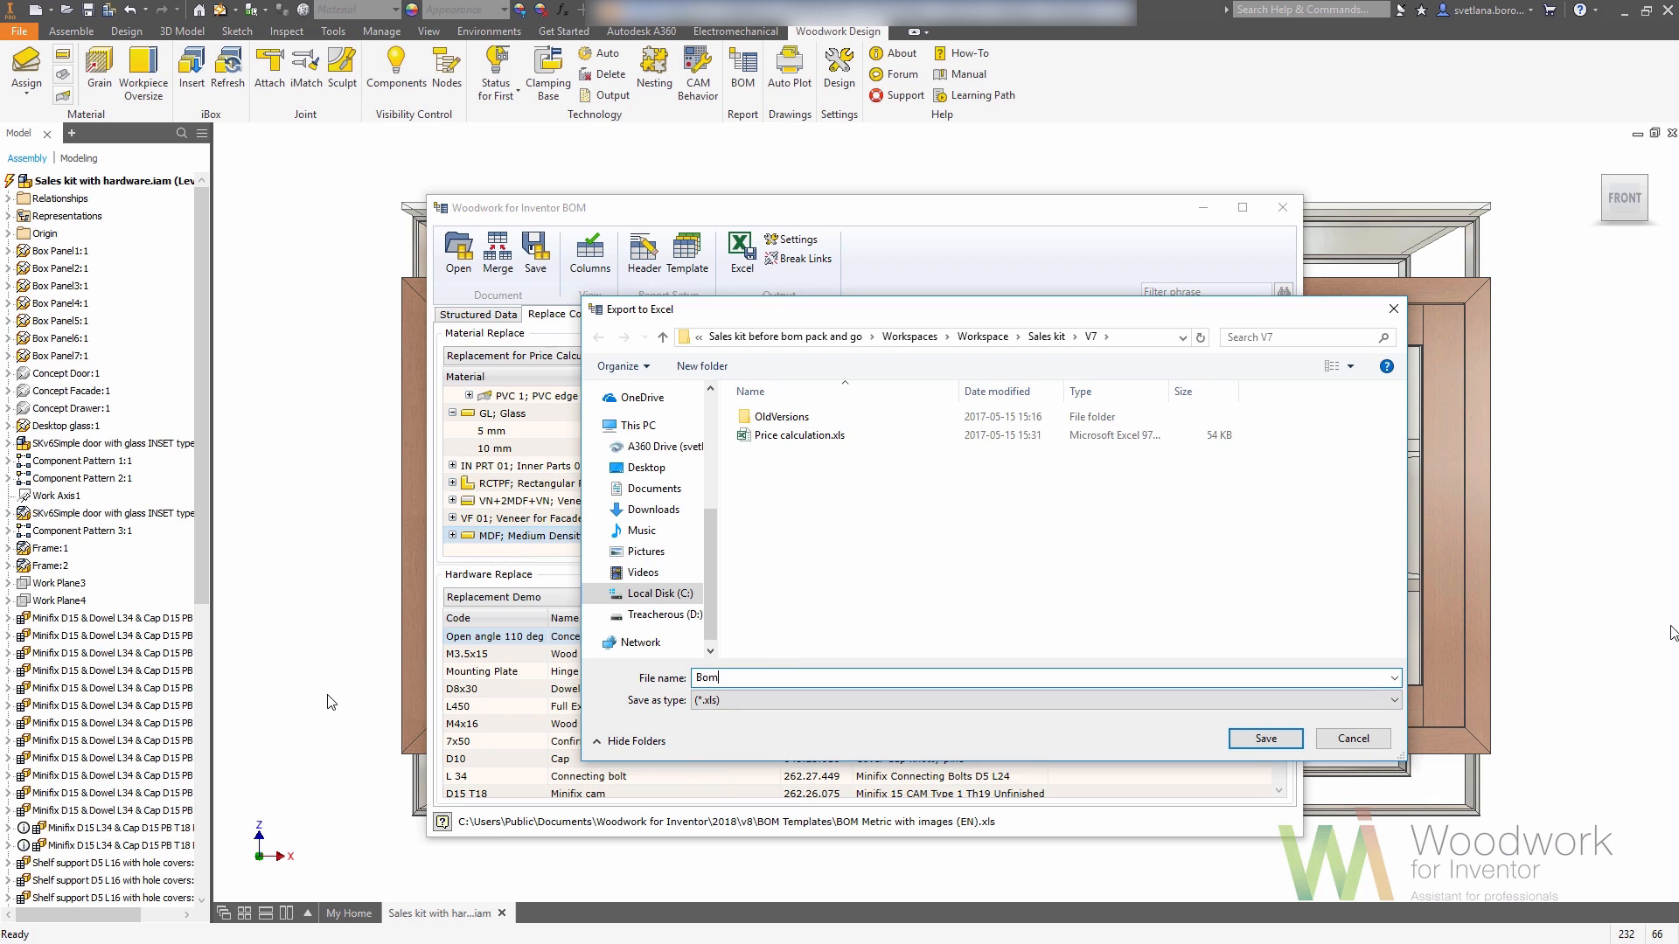
key("Return")
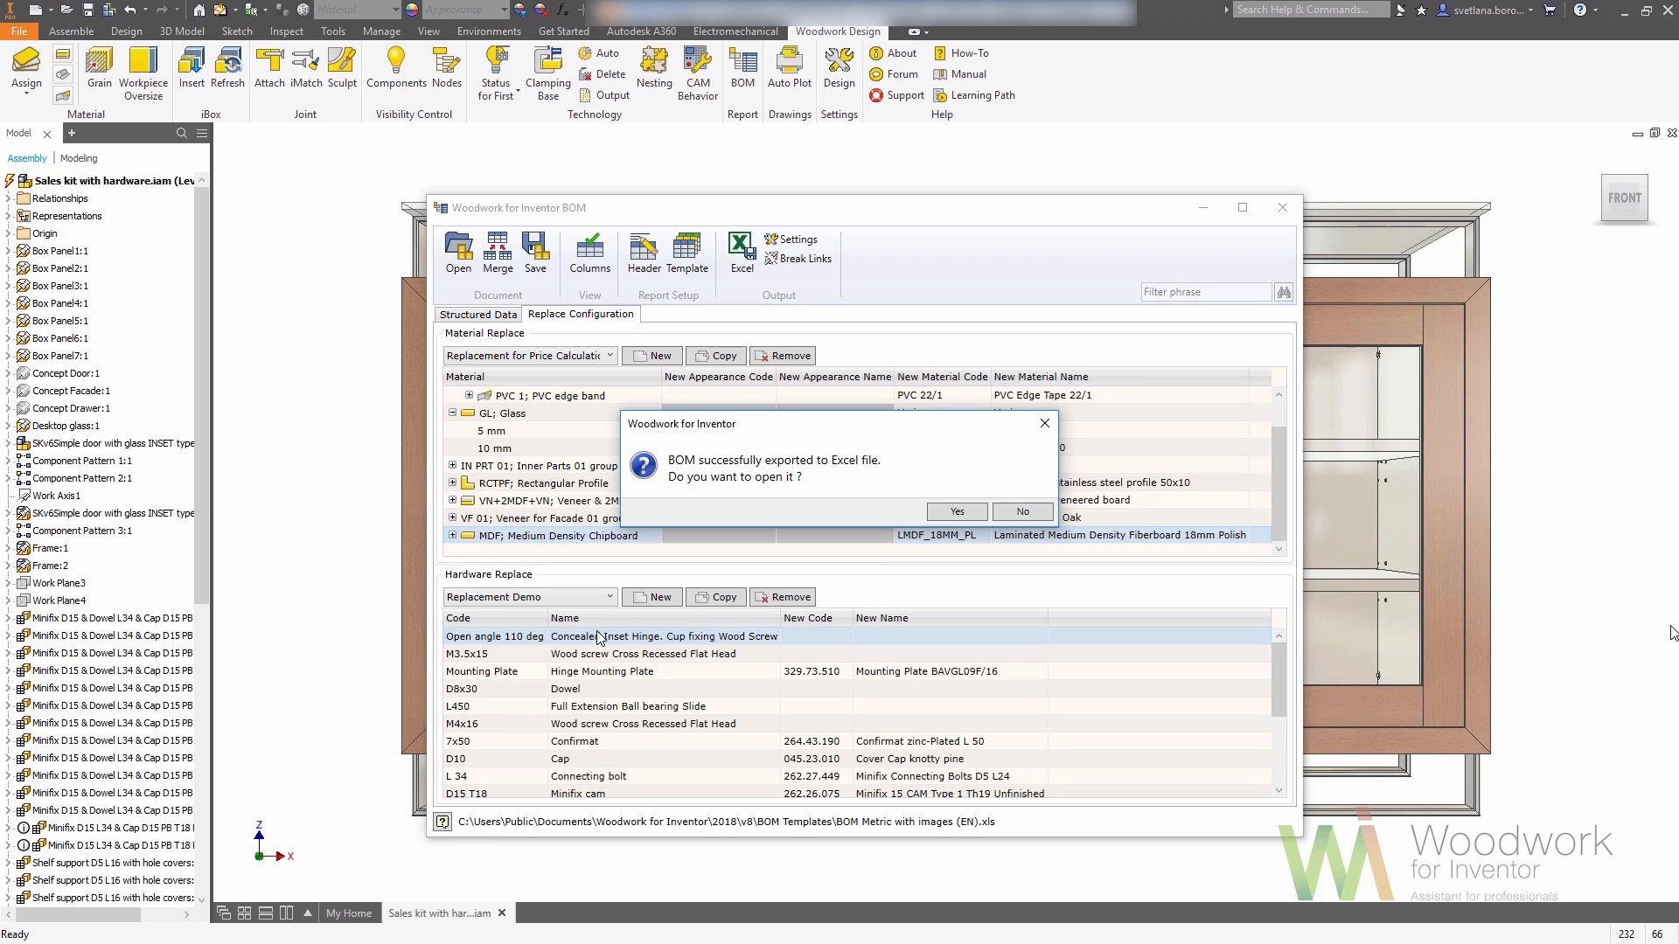
left_click(953, 513)
- Review the Product Structure, Cutting Parts List and Material Summary sheets of the exported workbook
left_click_drag(1671, 219, 1667, 785)
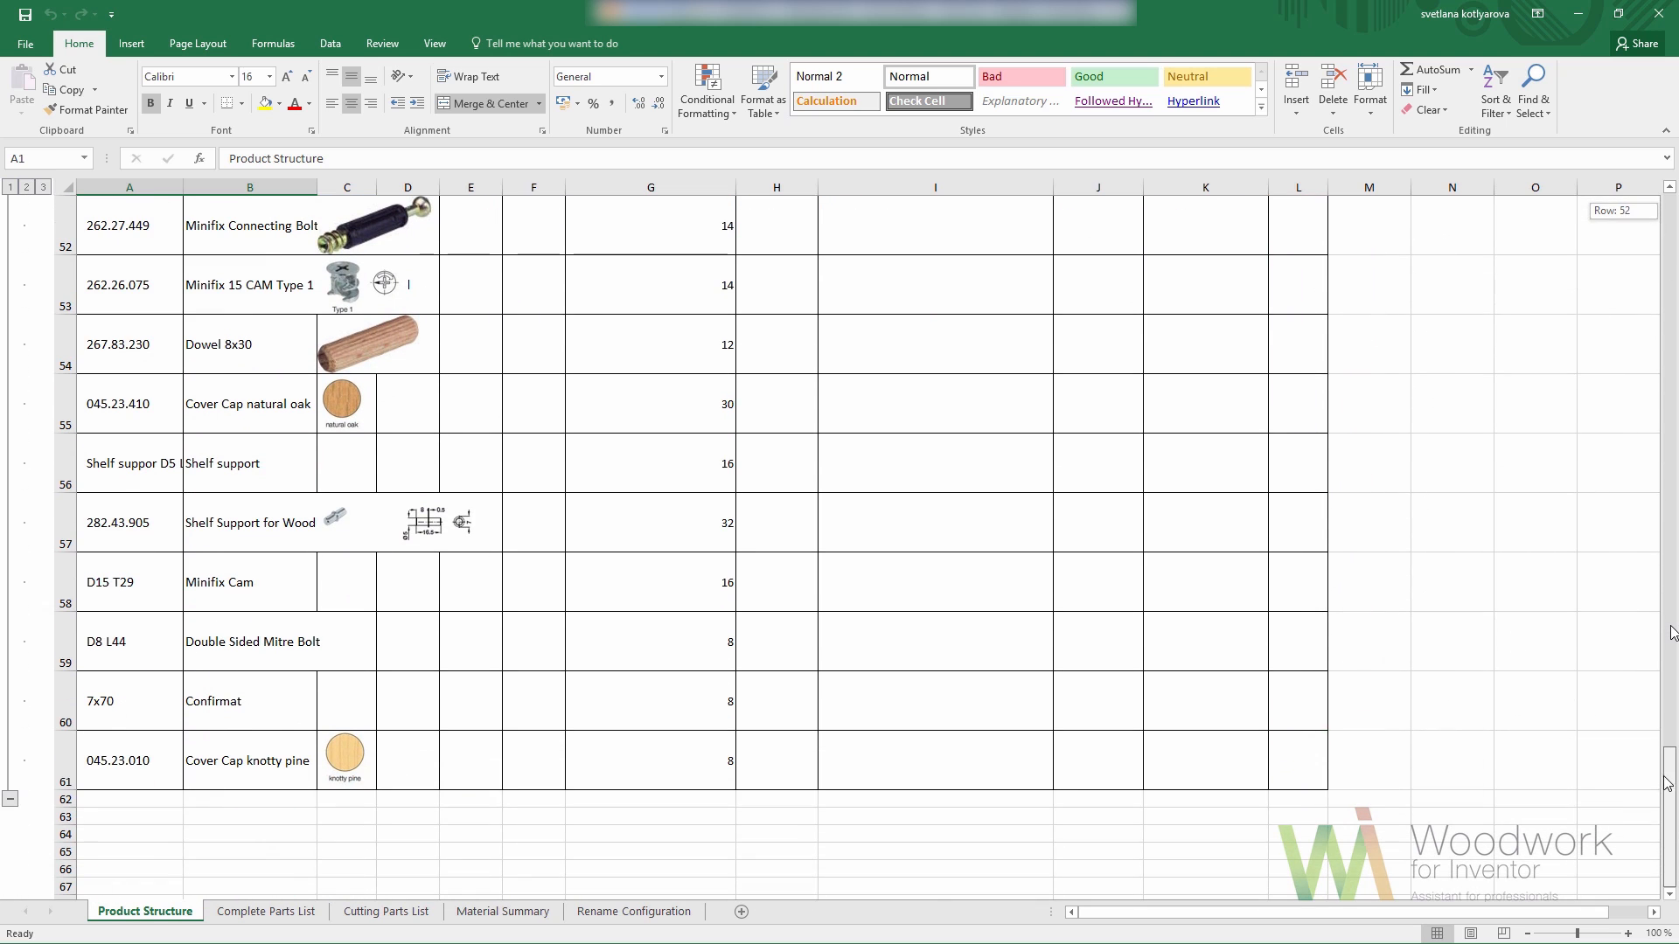
key("ctrl+Page_Down")
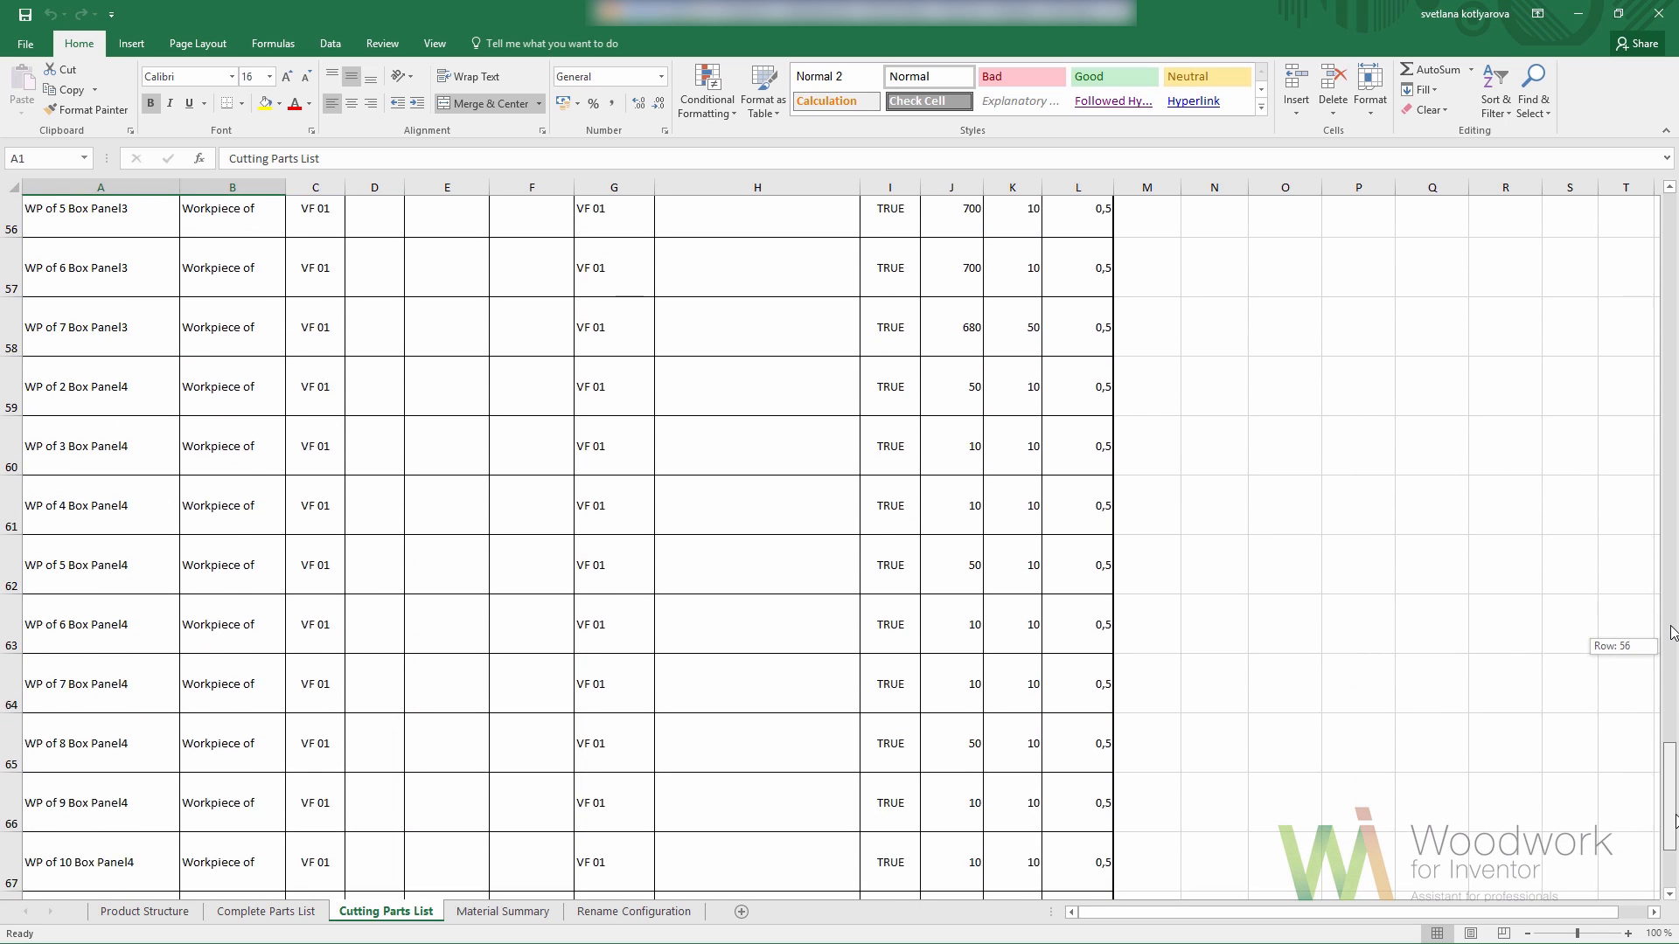
left_click_drag(1675, 820, 1675, 864)
key("ctrl+Page_Down")
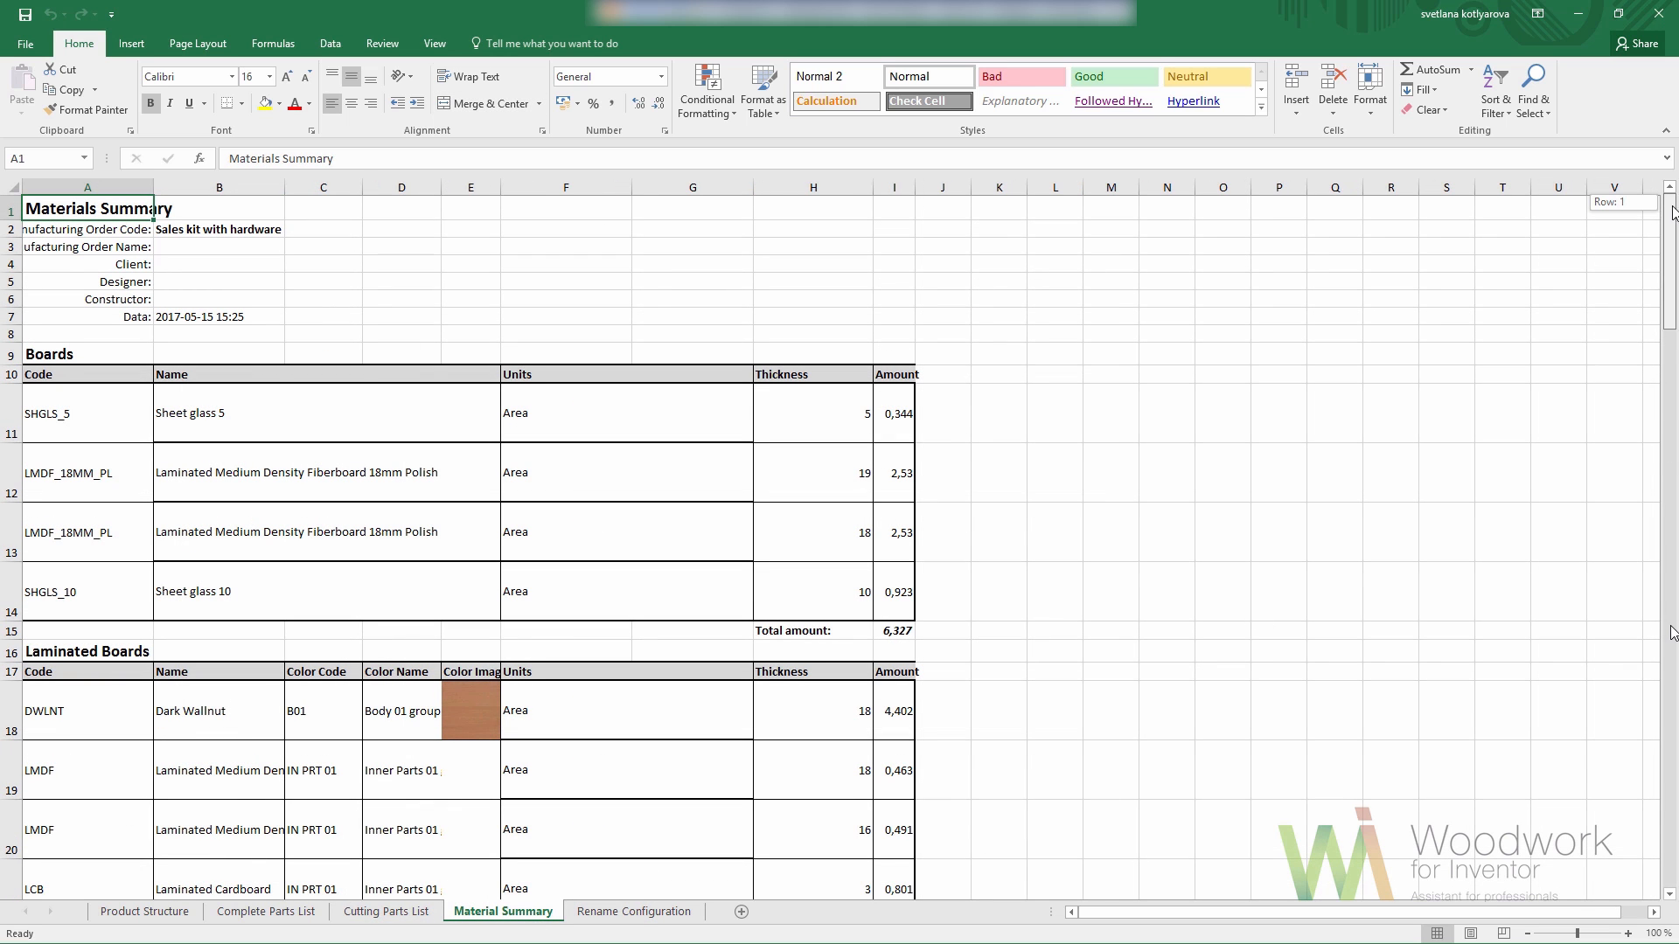
left_click_drag(1672, 212, 1668, 771)
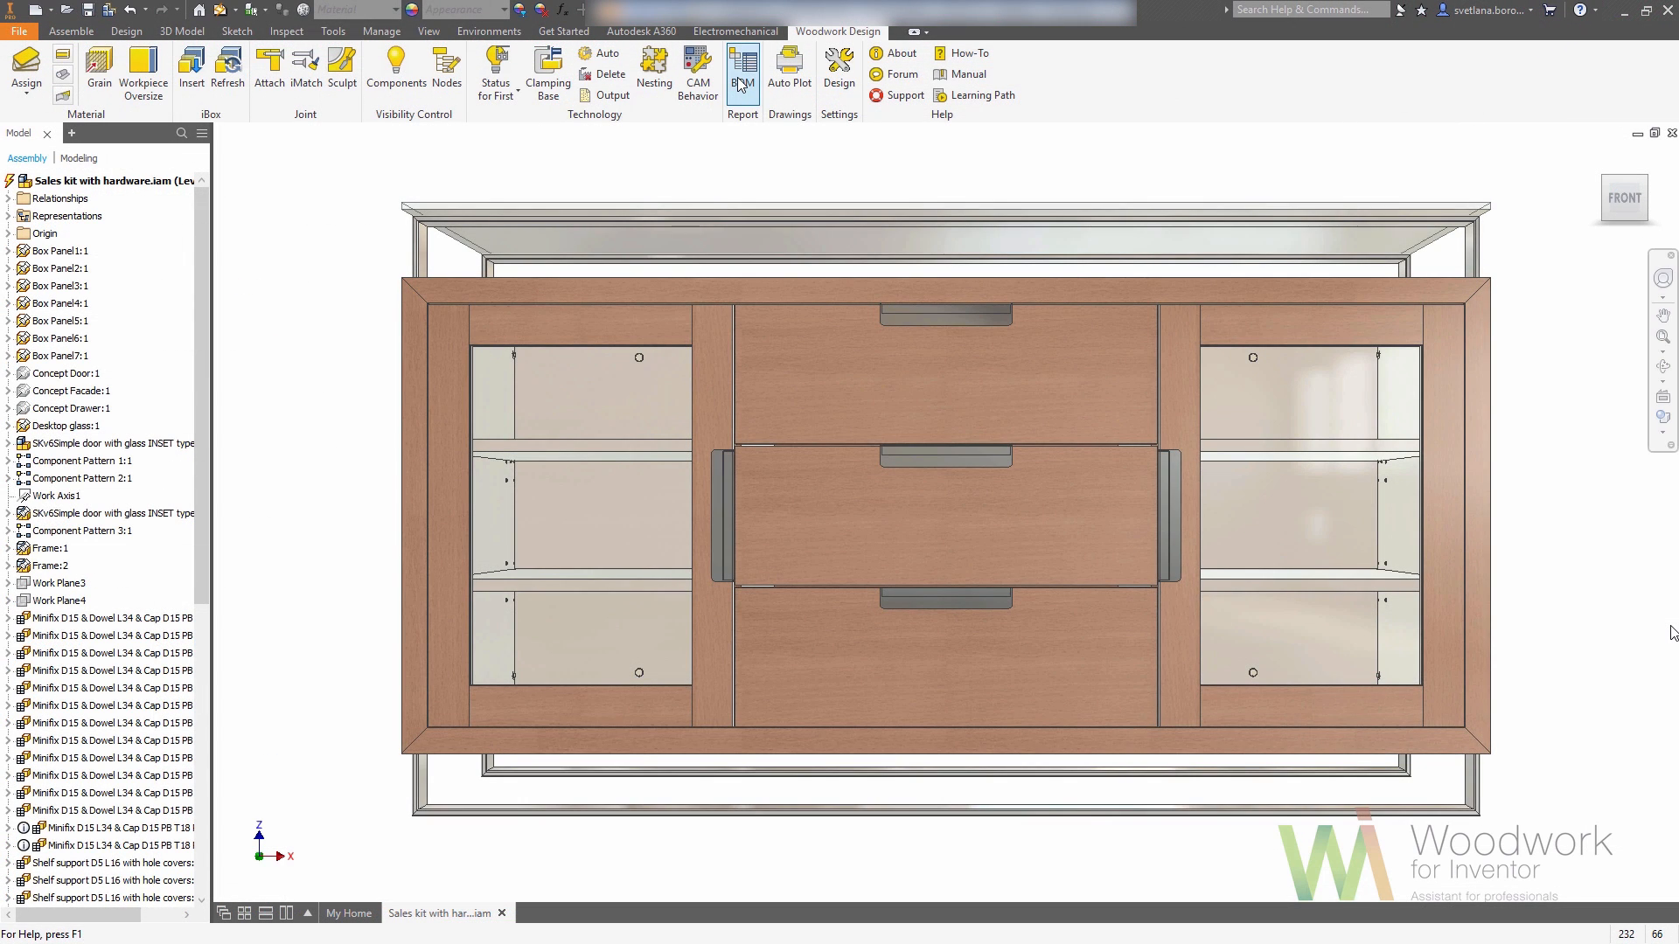
- Open the assembly's BOM replace configuration and use Price calculation (EN).xls as the report template
left_click(740, 85)
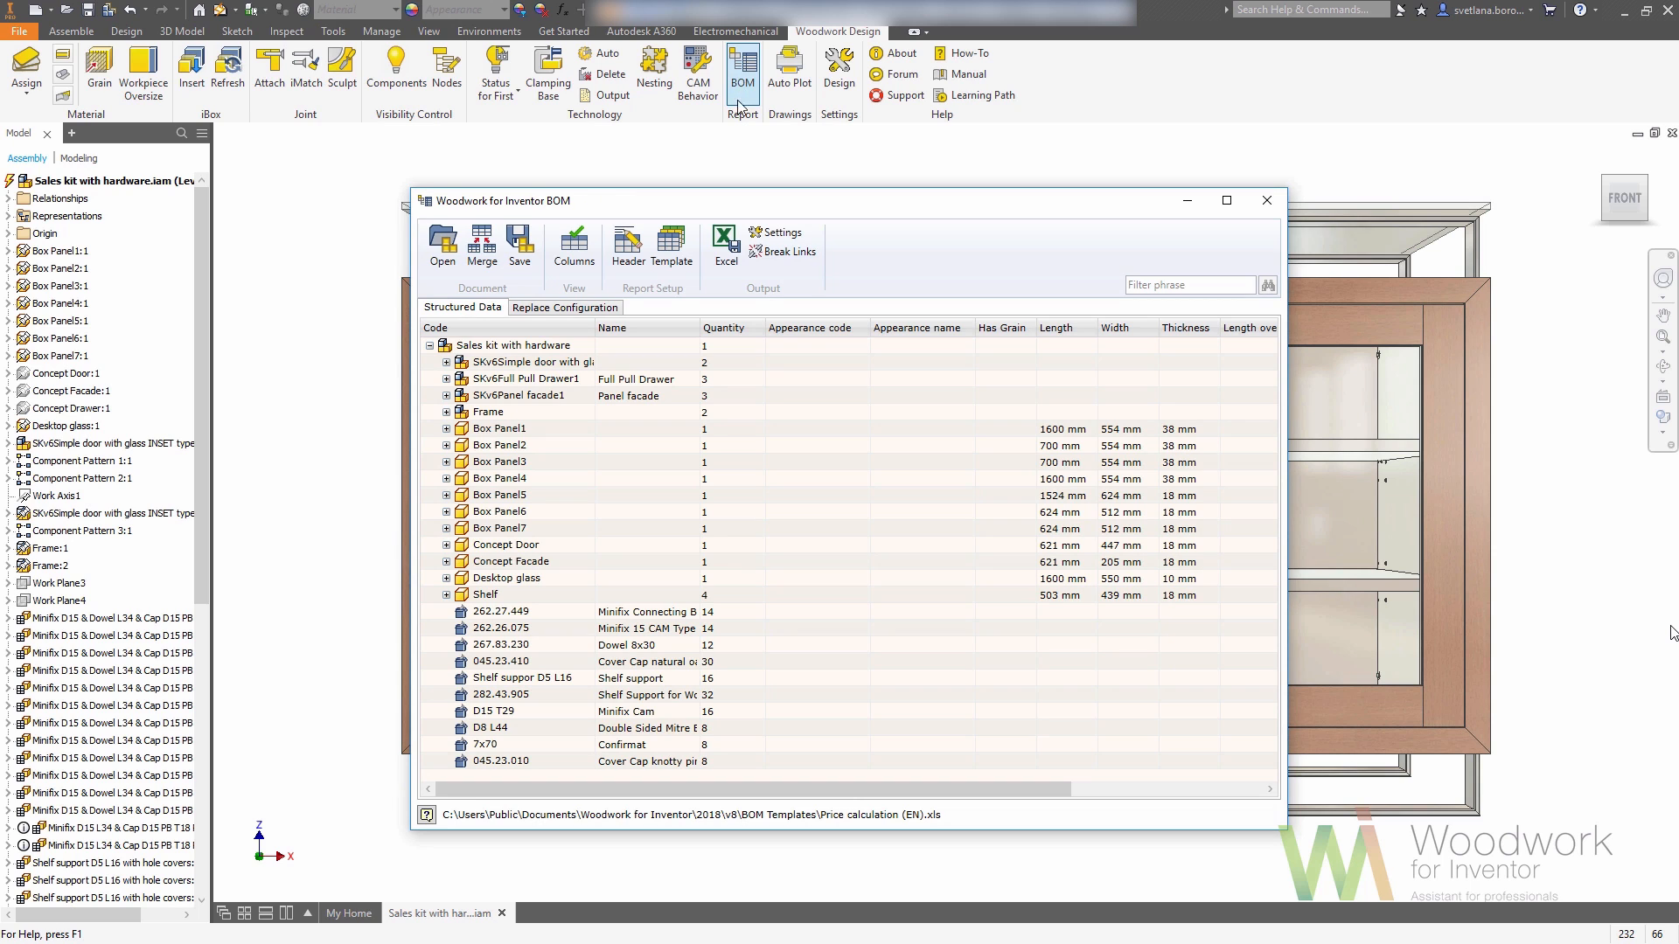
left_click(605, 309)
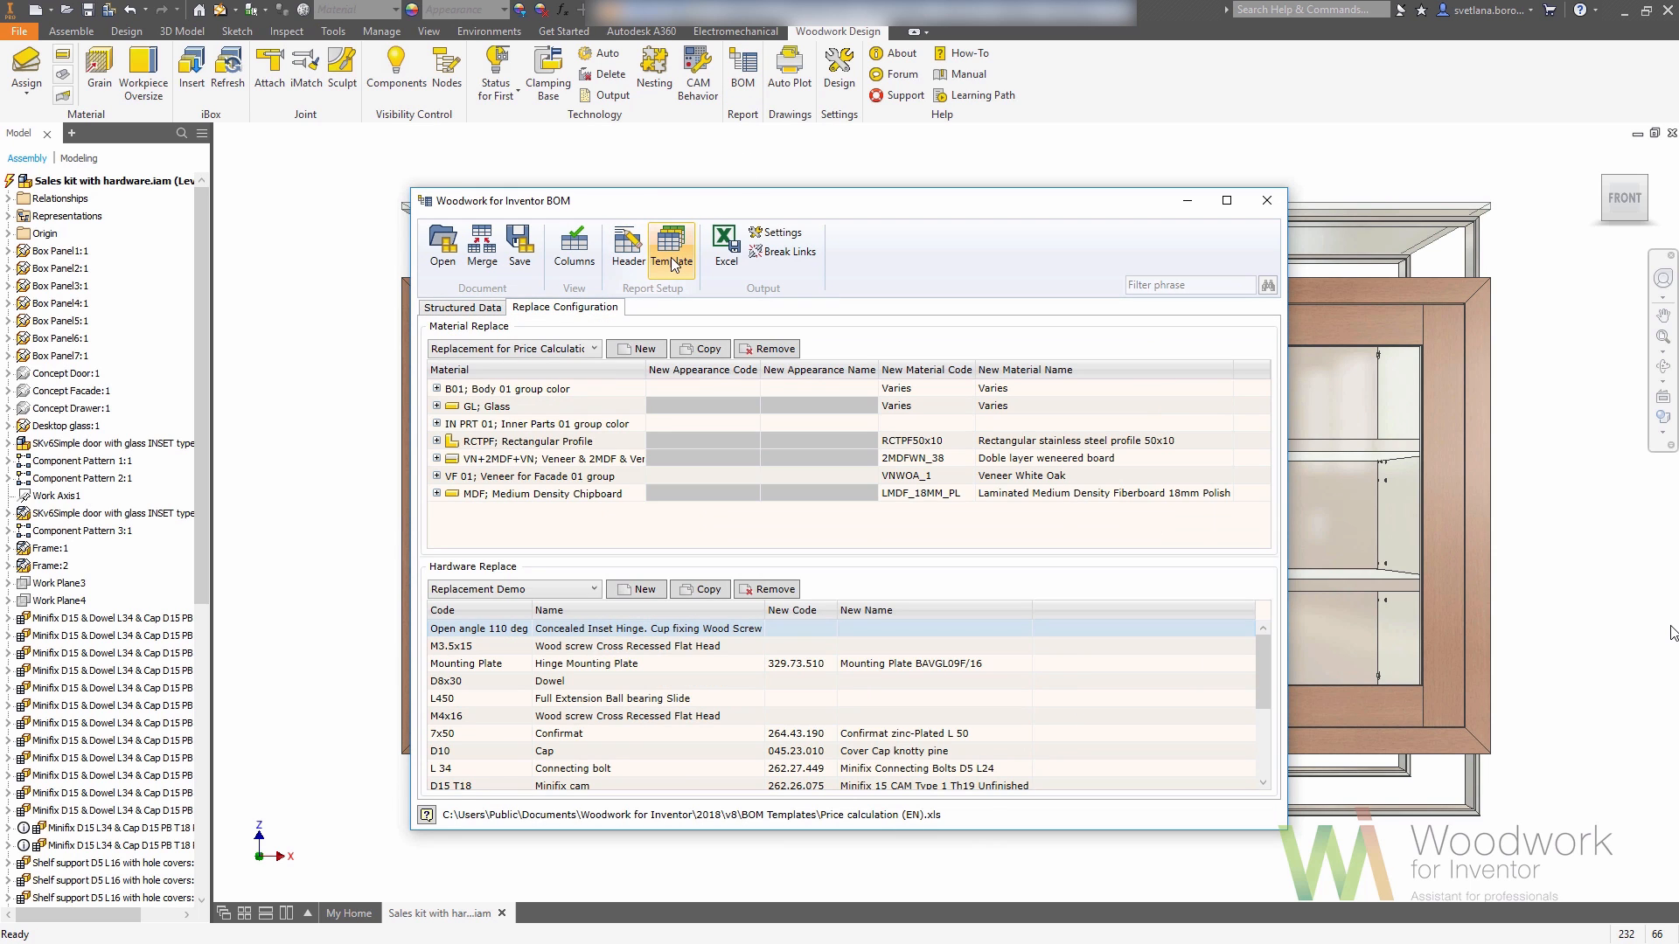
left_click(673, 260)
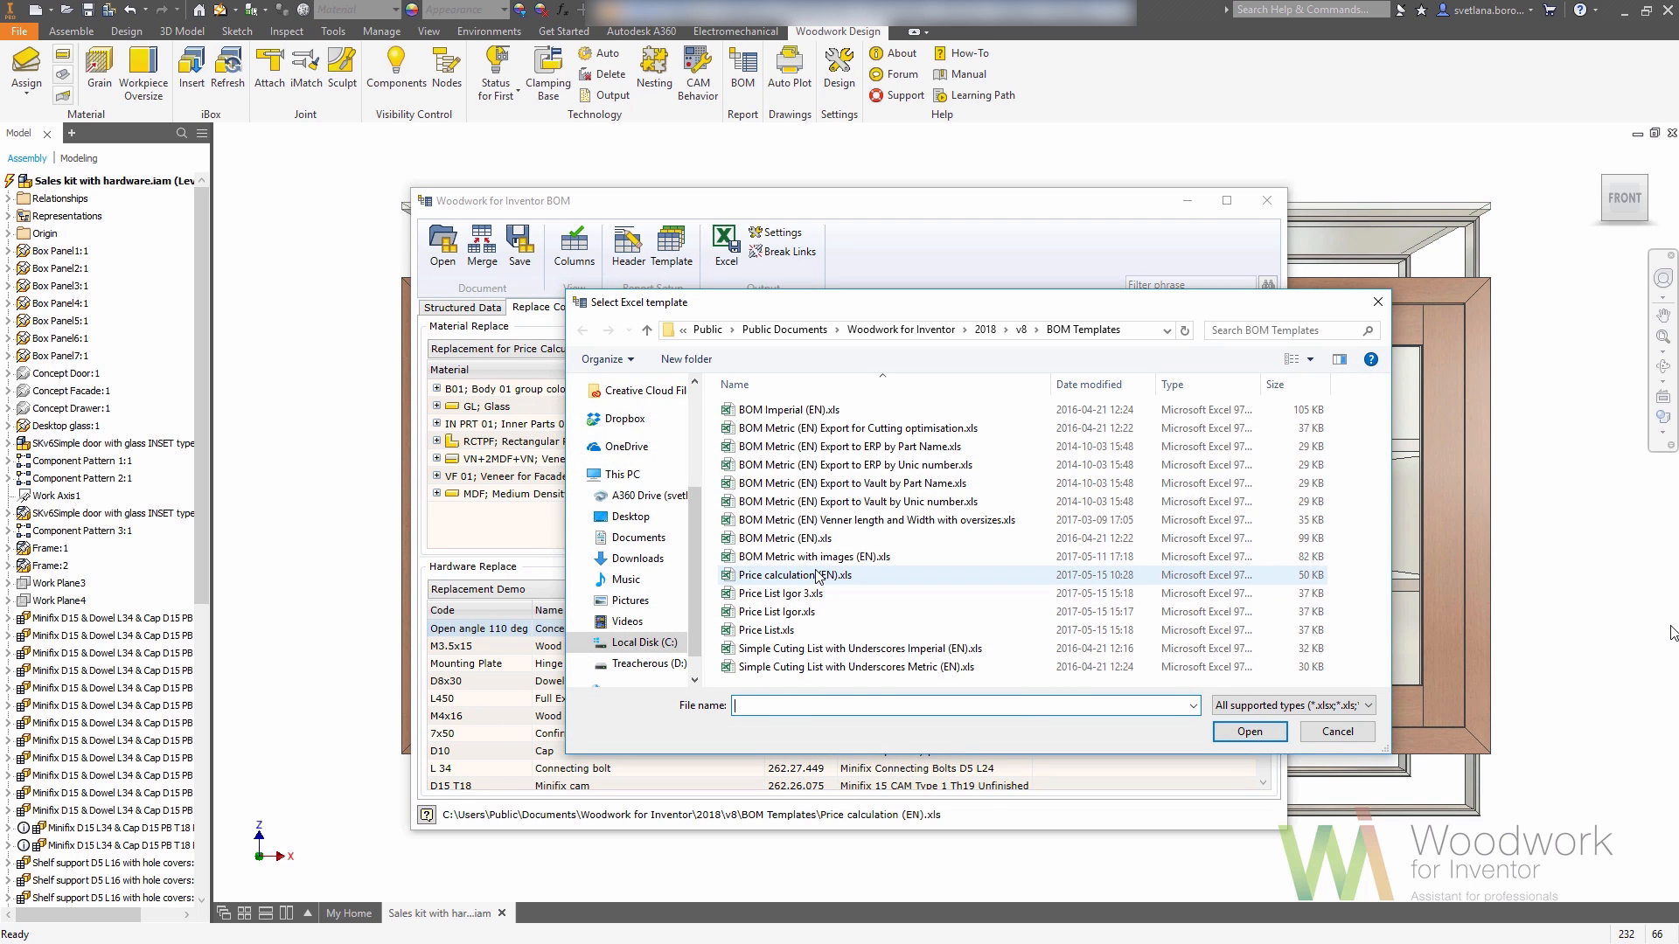
double_click(819, 575)
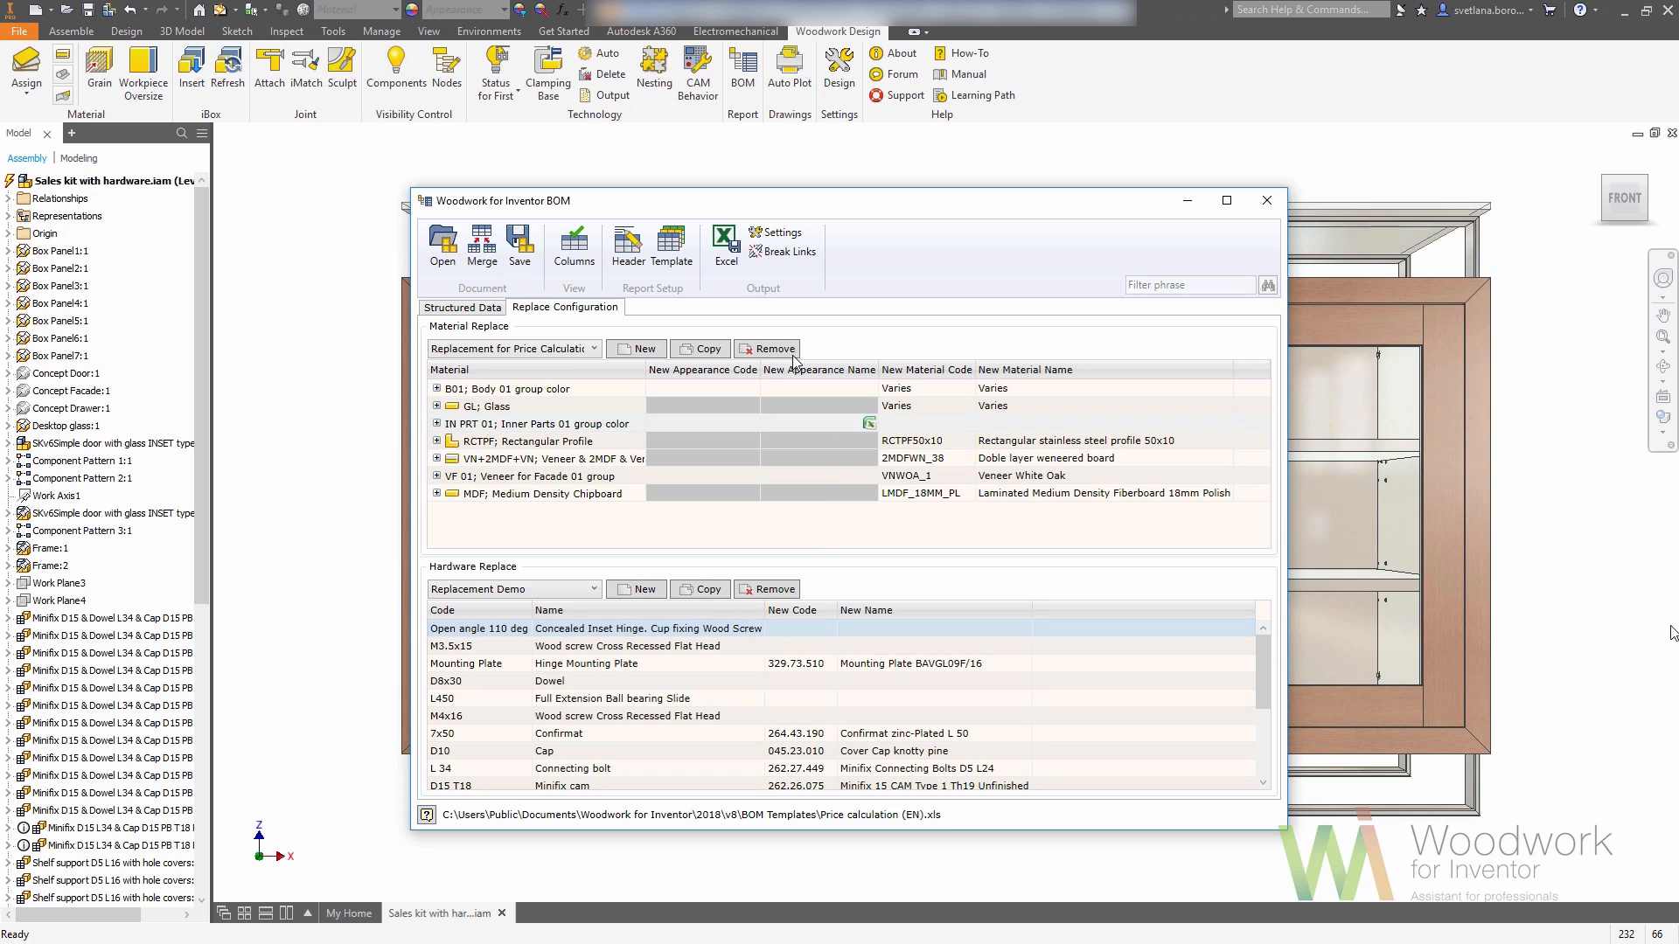
- Export the BOM to an Excel file named Price list in the V7 folder and open the exported workbook
left_click(735, 260)
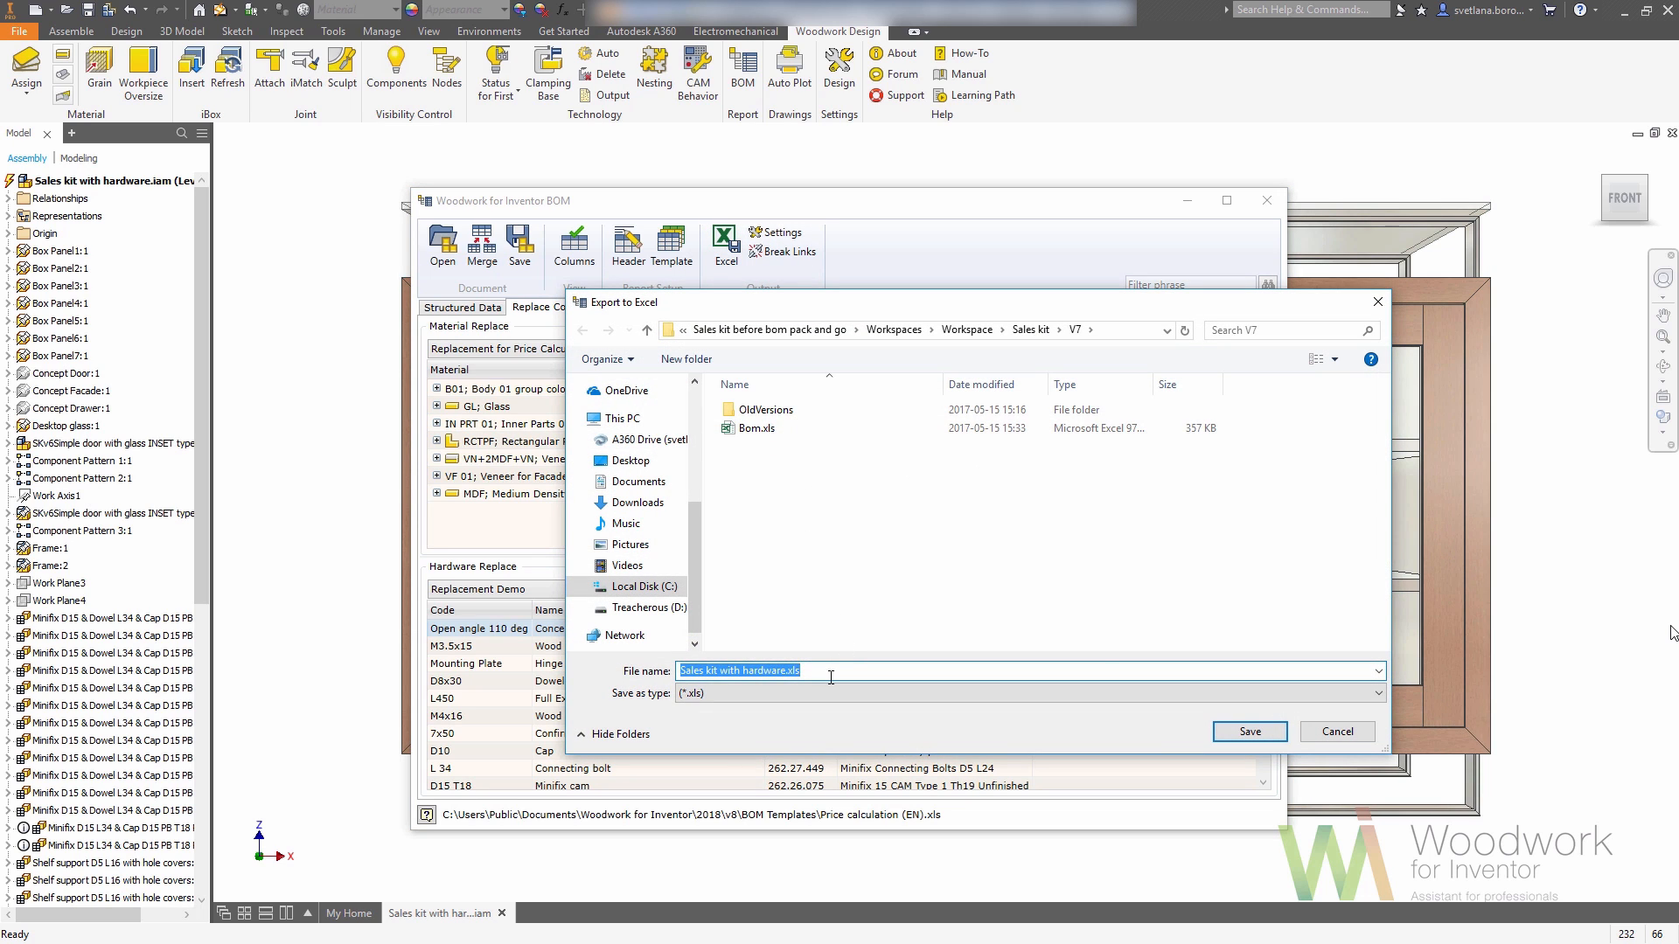
type("Price list")
left_click(1241, 733)
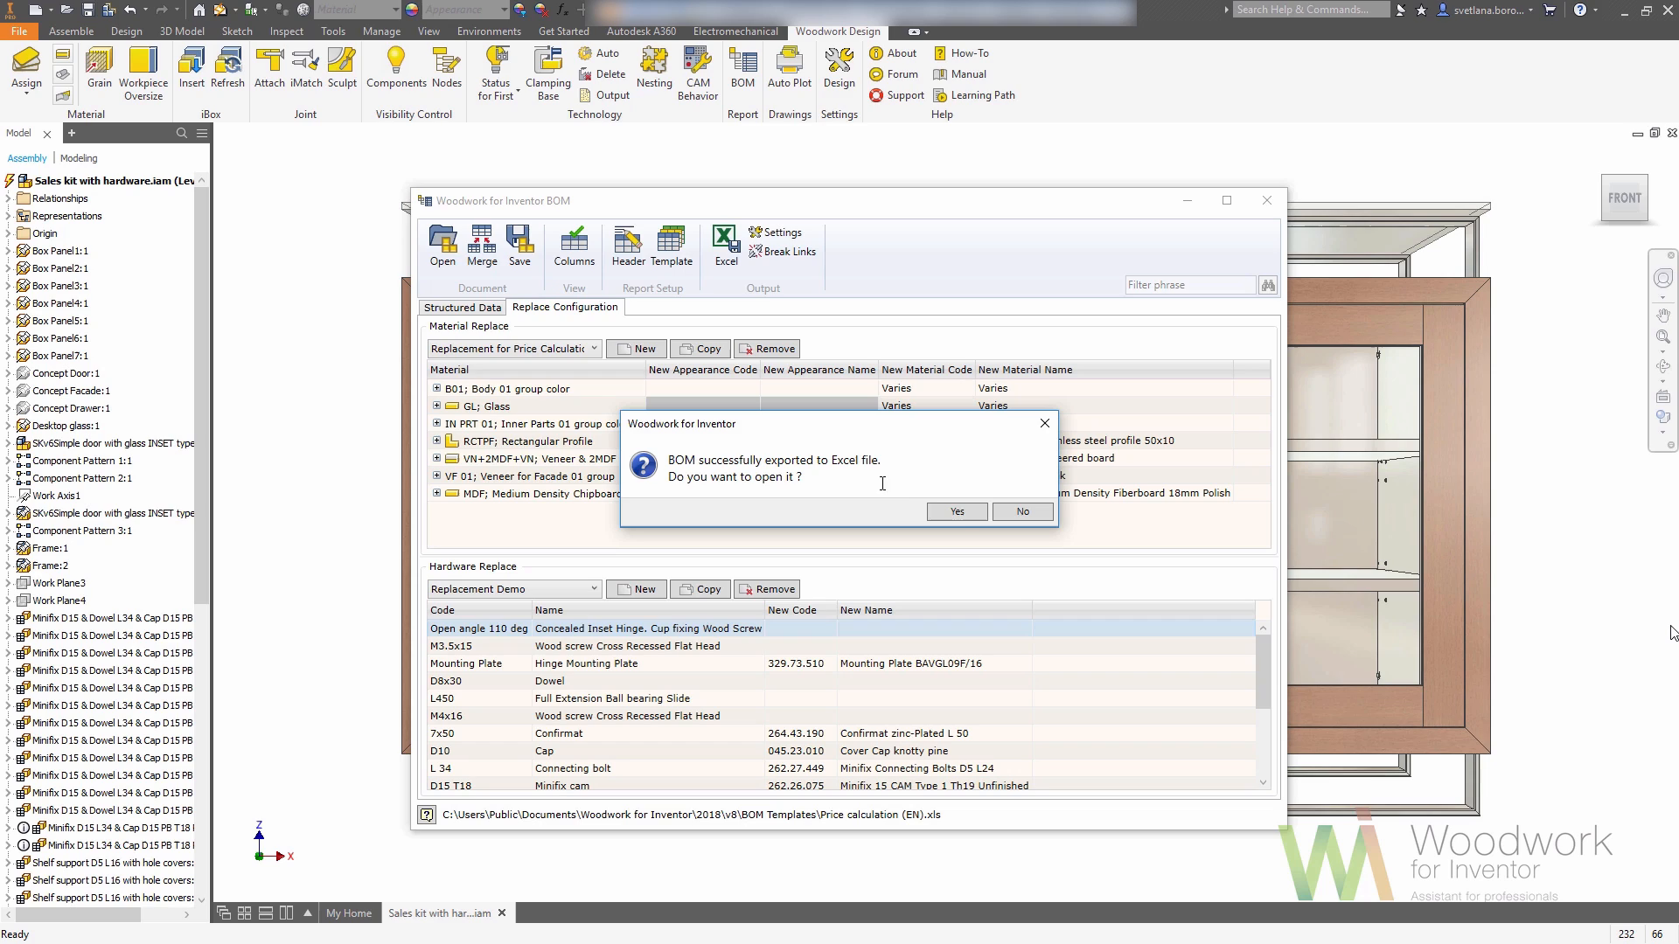
left_click(964, 514)
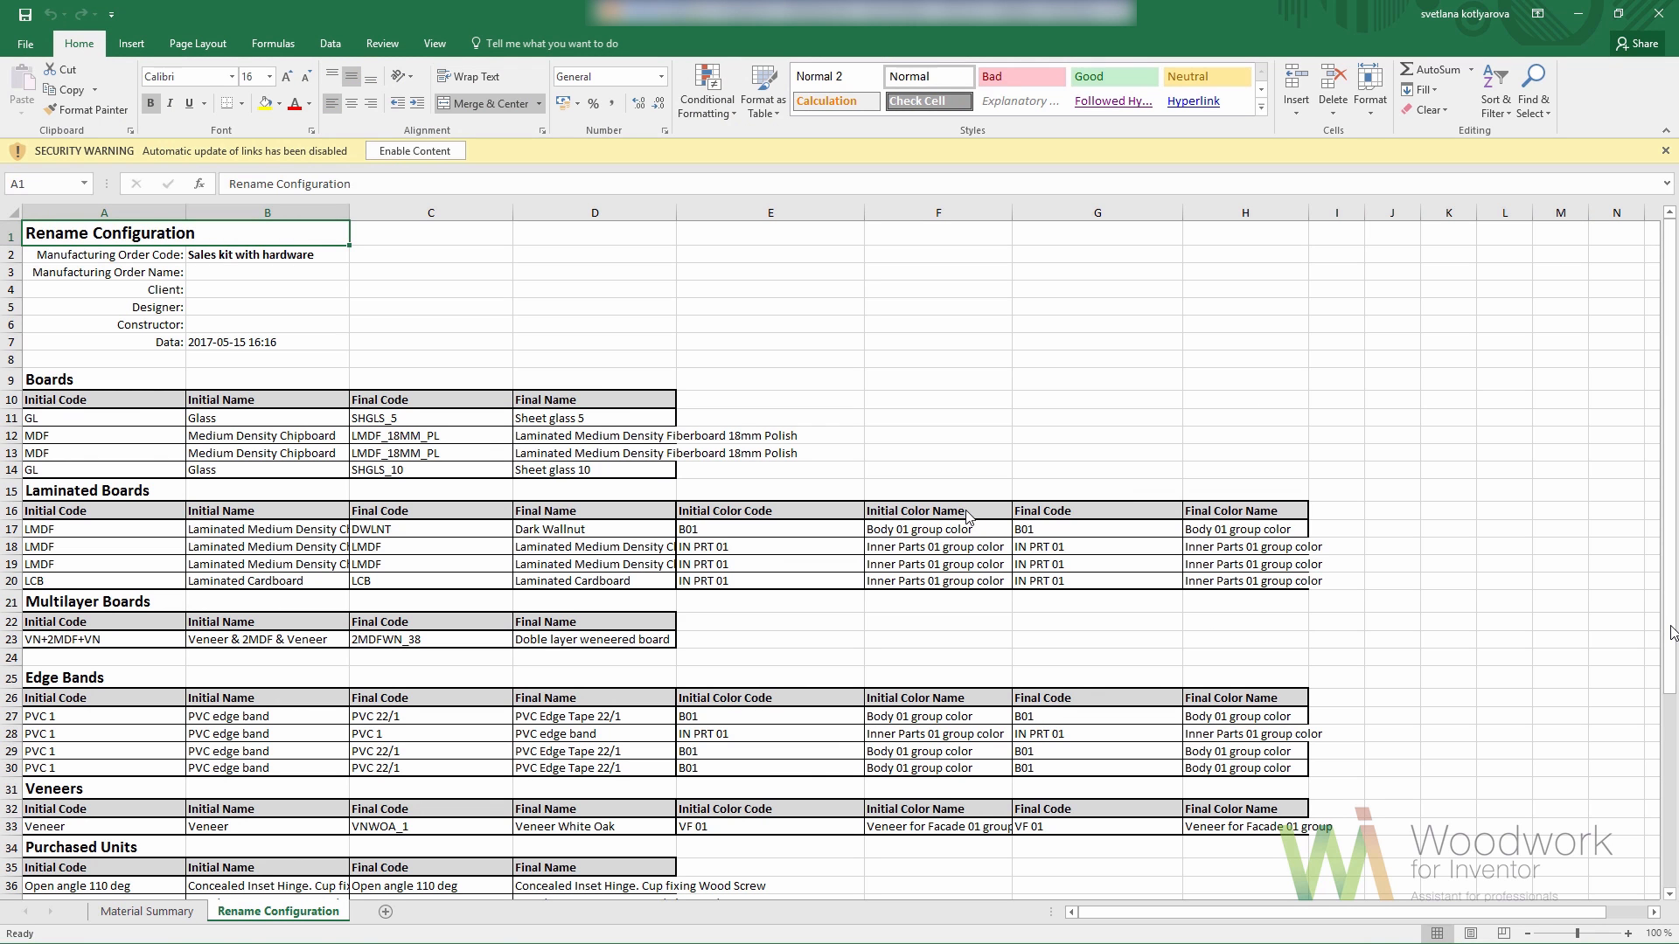
- Review the Rename Configuration and Material Summary sheets of the price calculation workbook
scroll(719, 617, "down", 1, "ctrl")
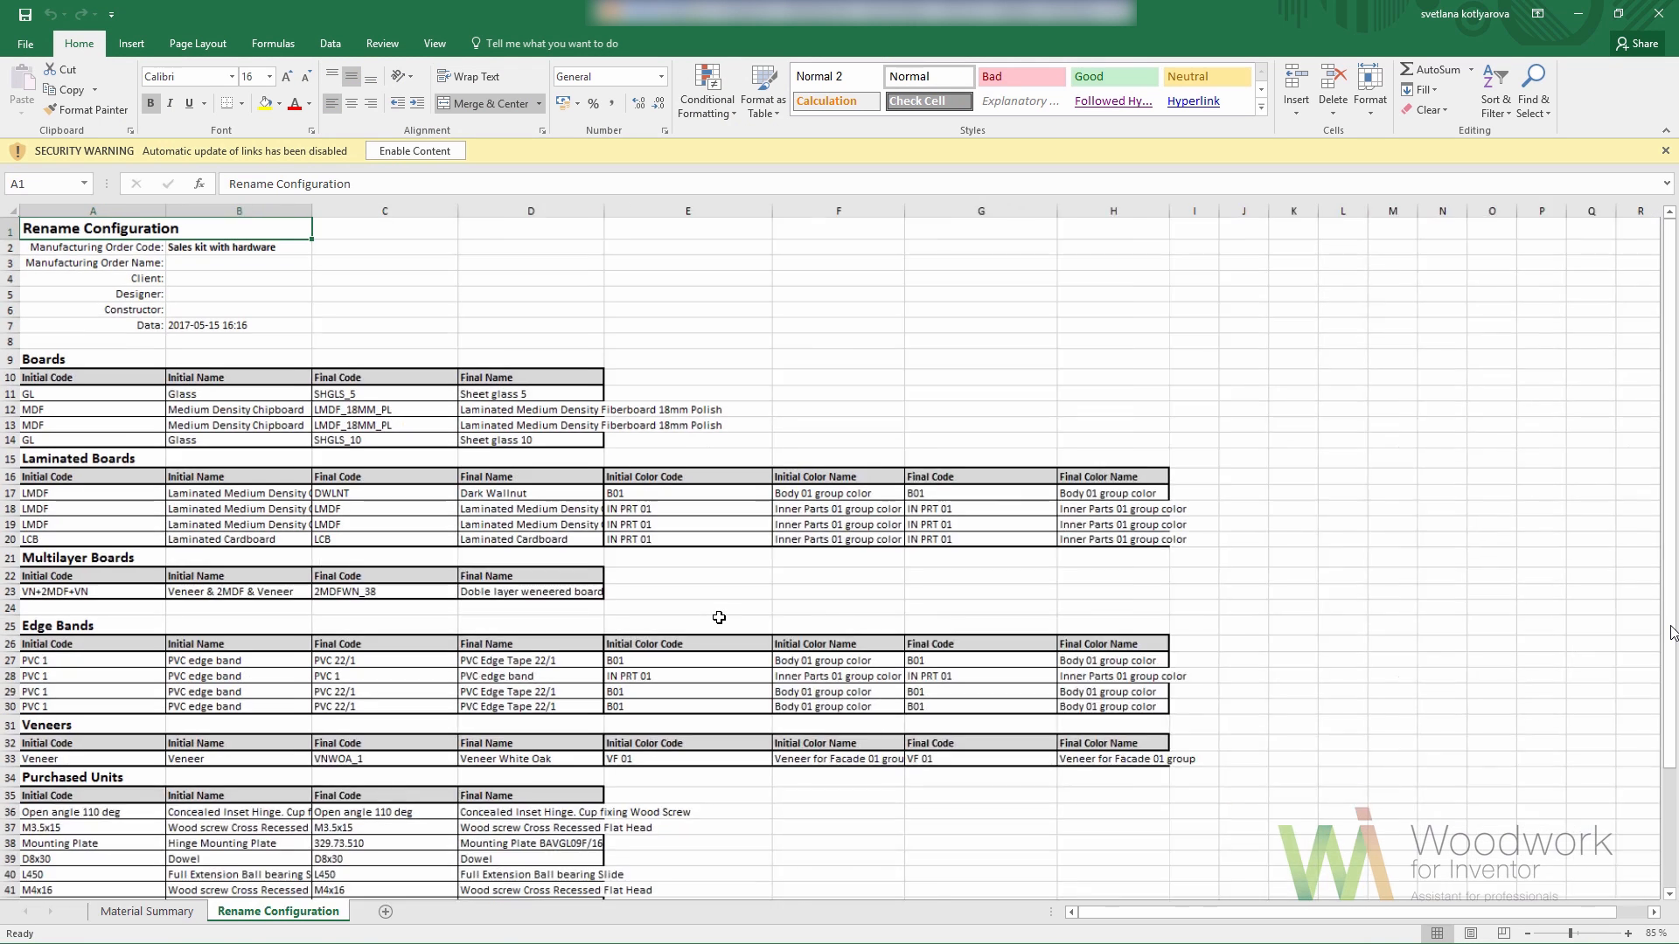
scroll(719, 618, "down", 6)
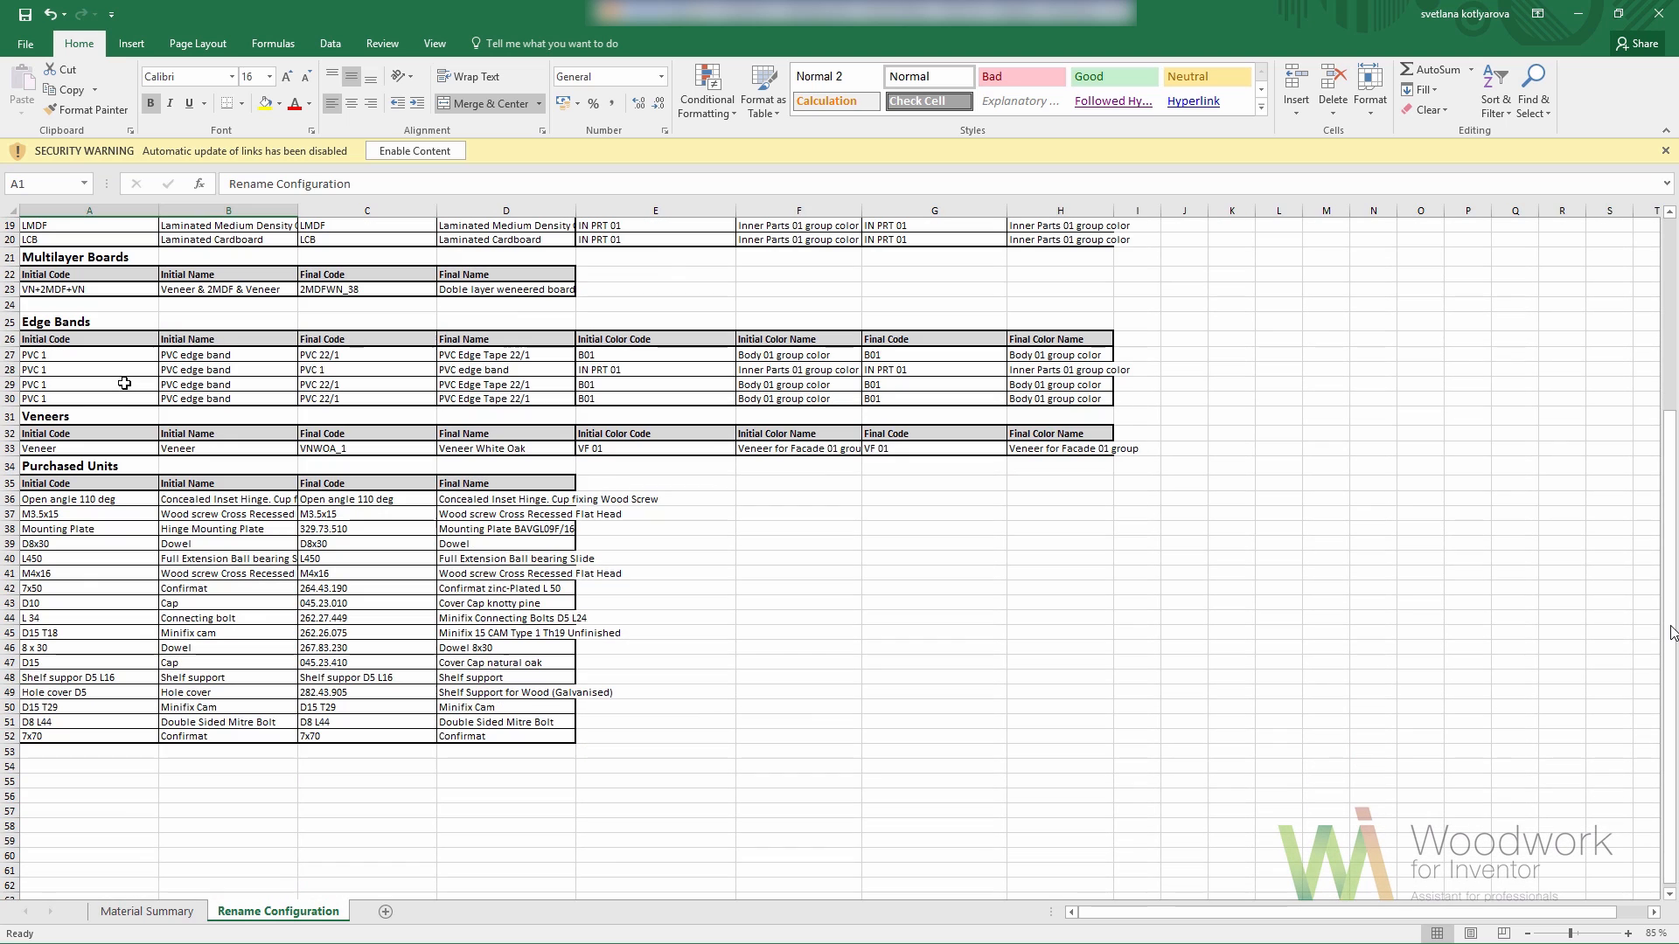
left_click(147, 911)
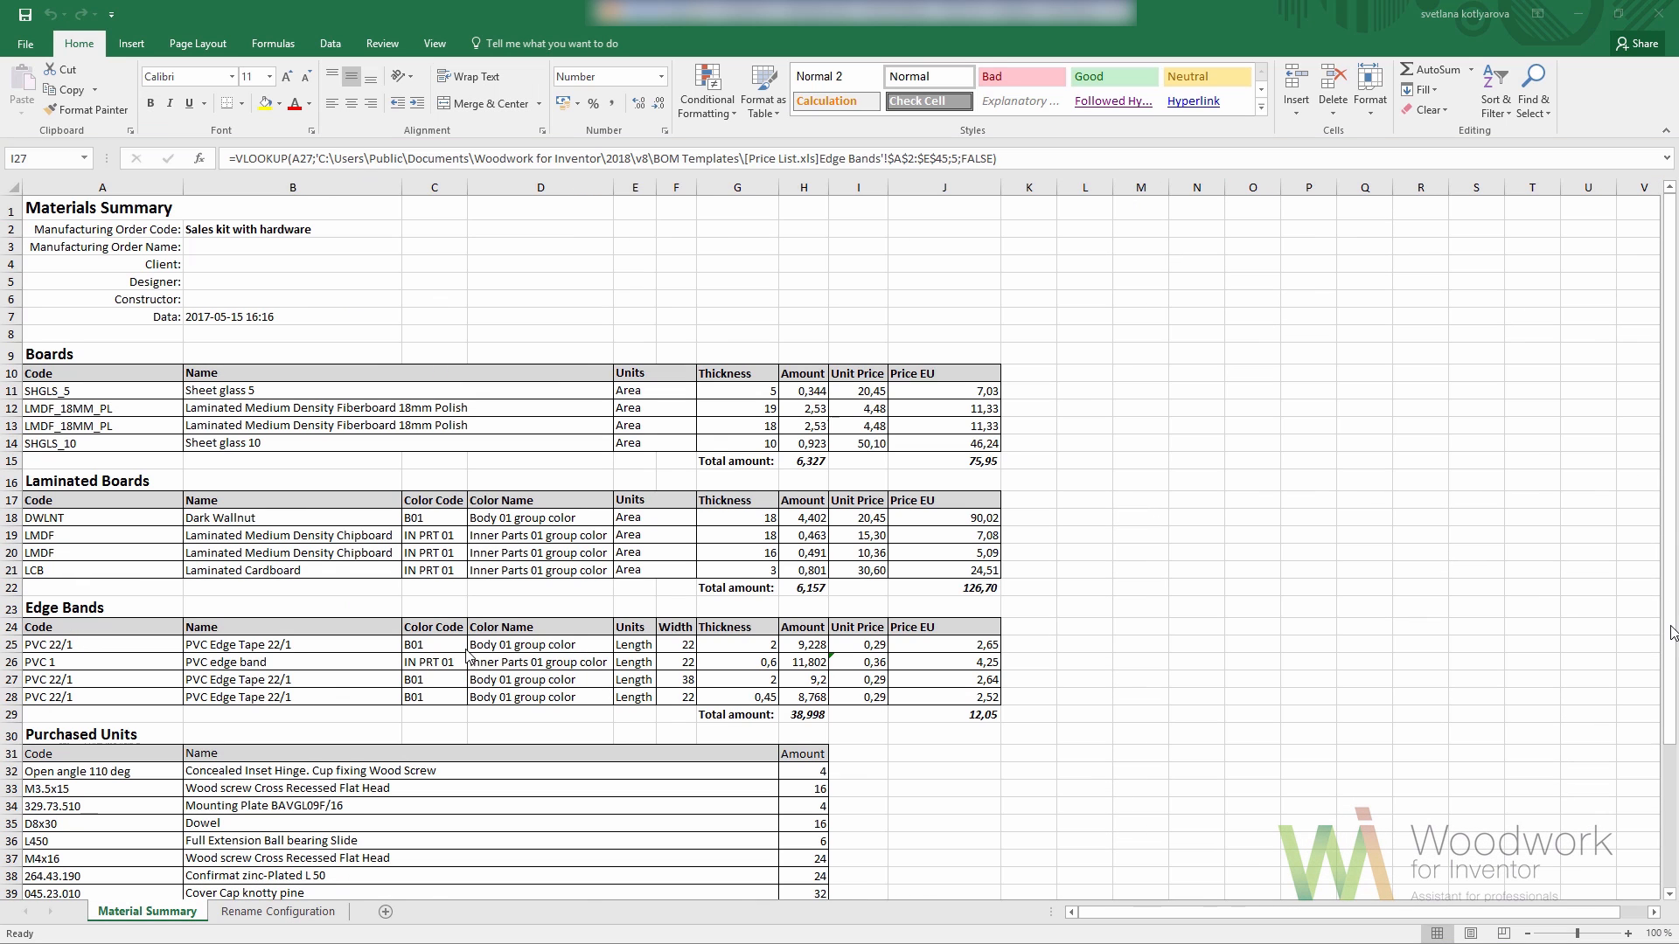
scroll(468, 656, "down", 3)
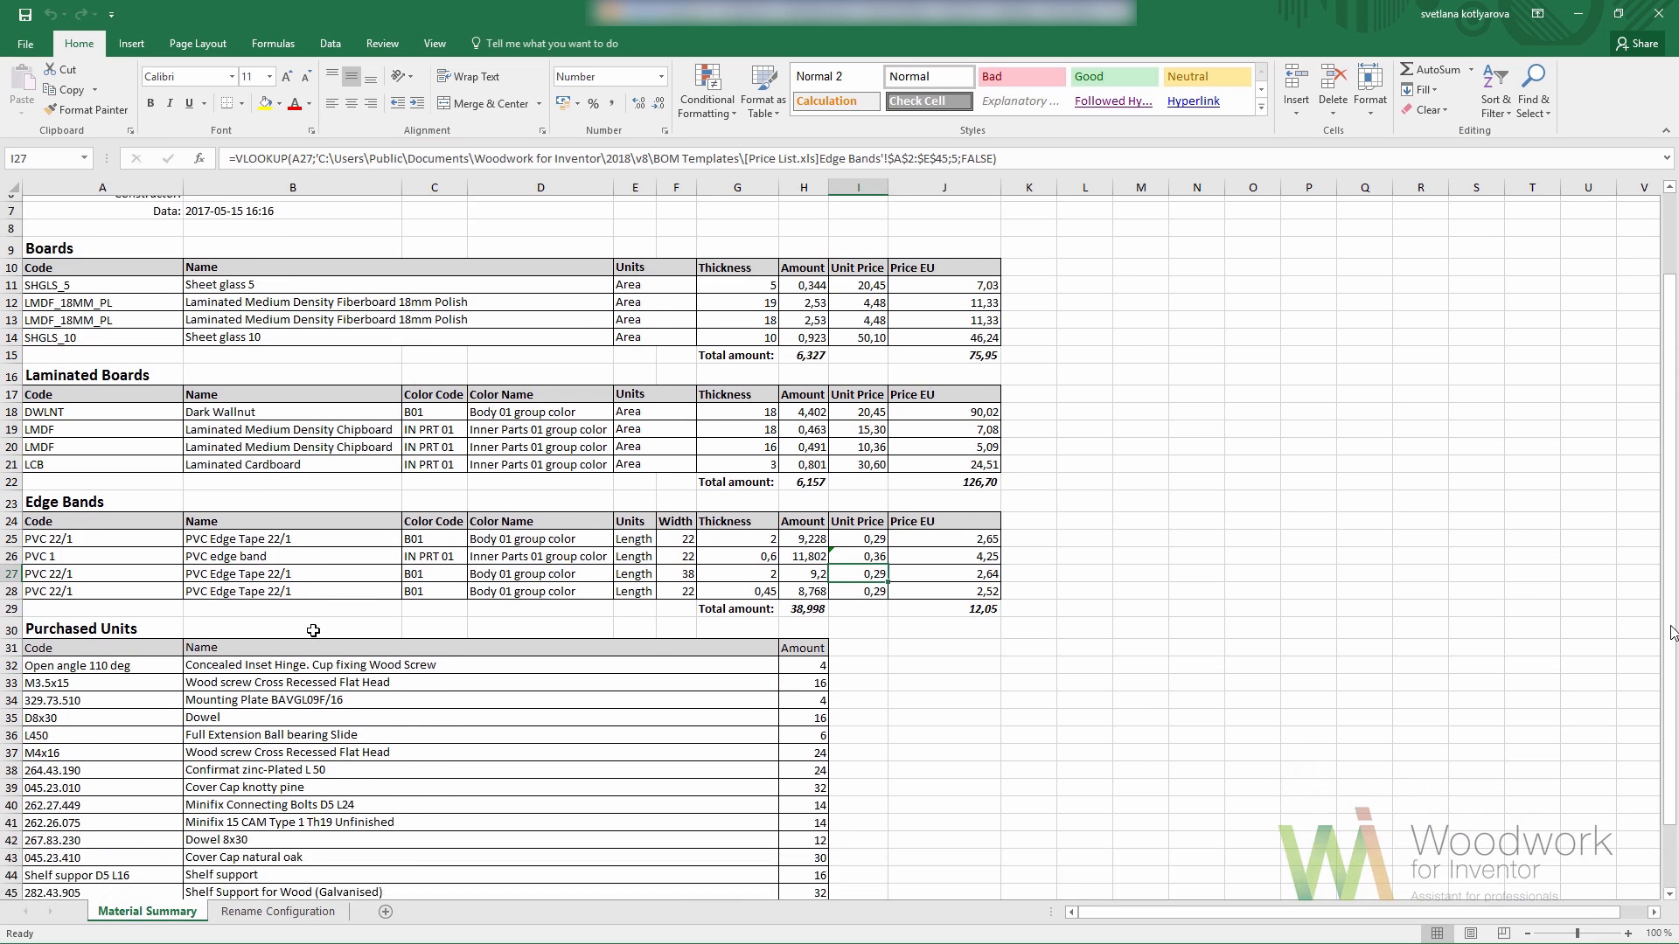
scroll(313, 629, "down", 1)
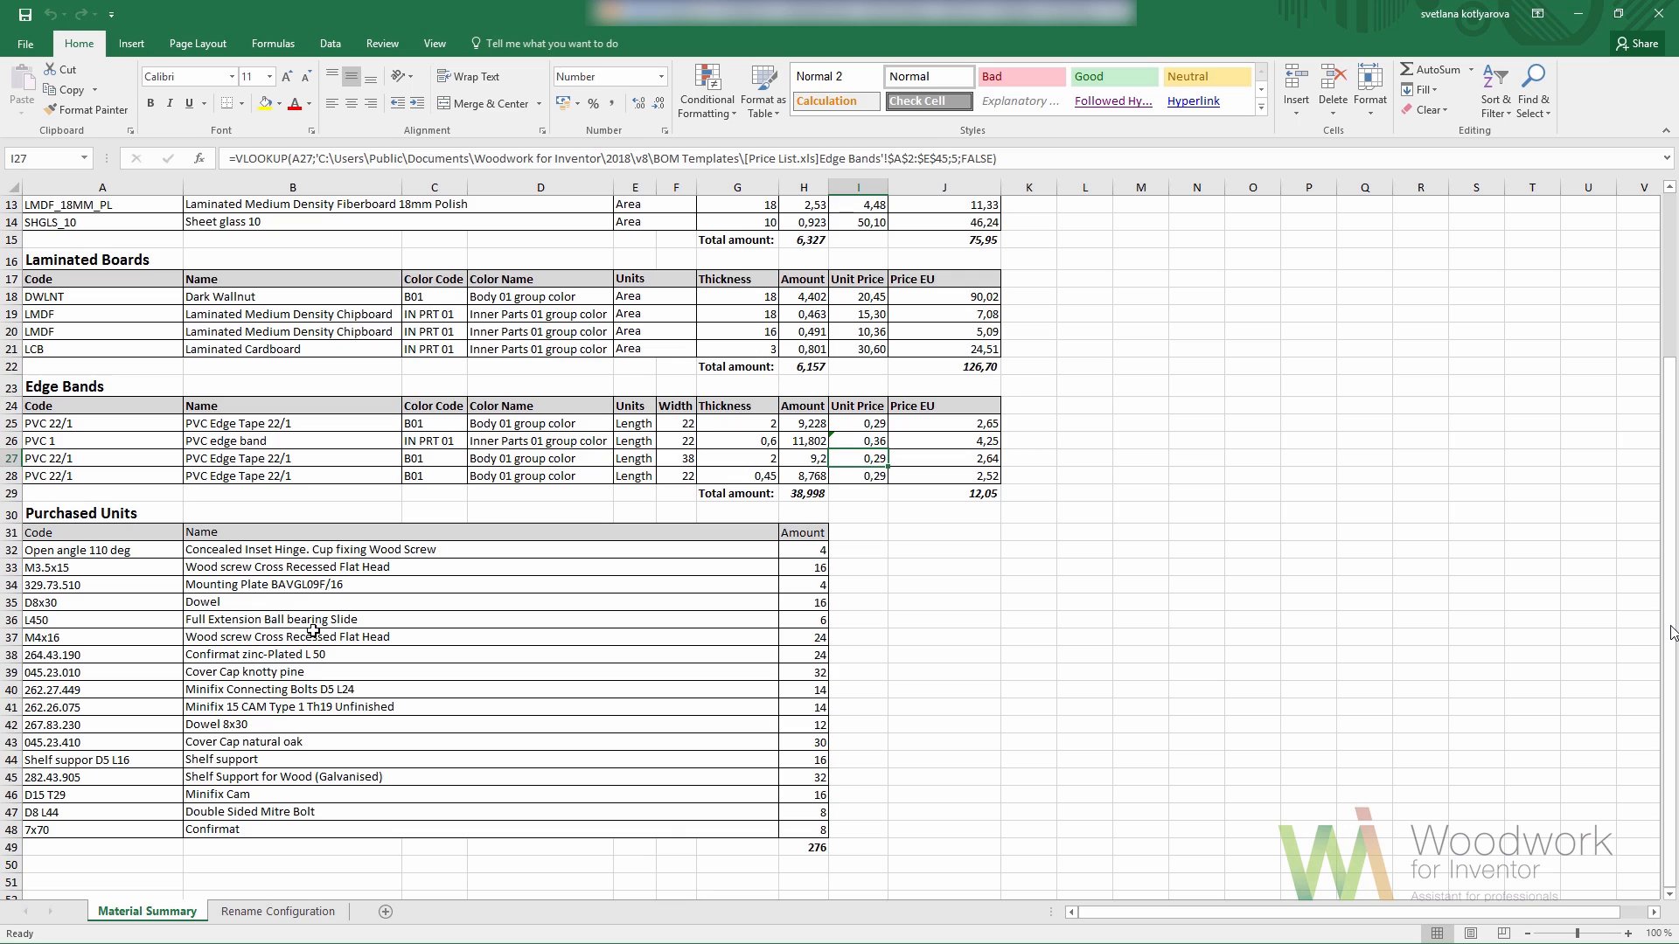
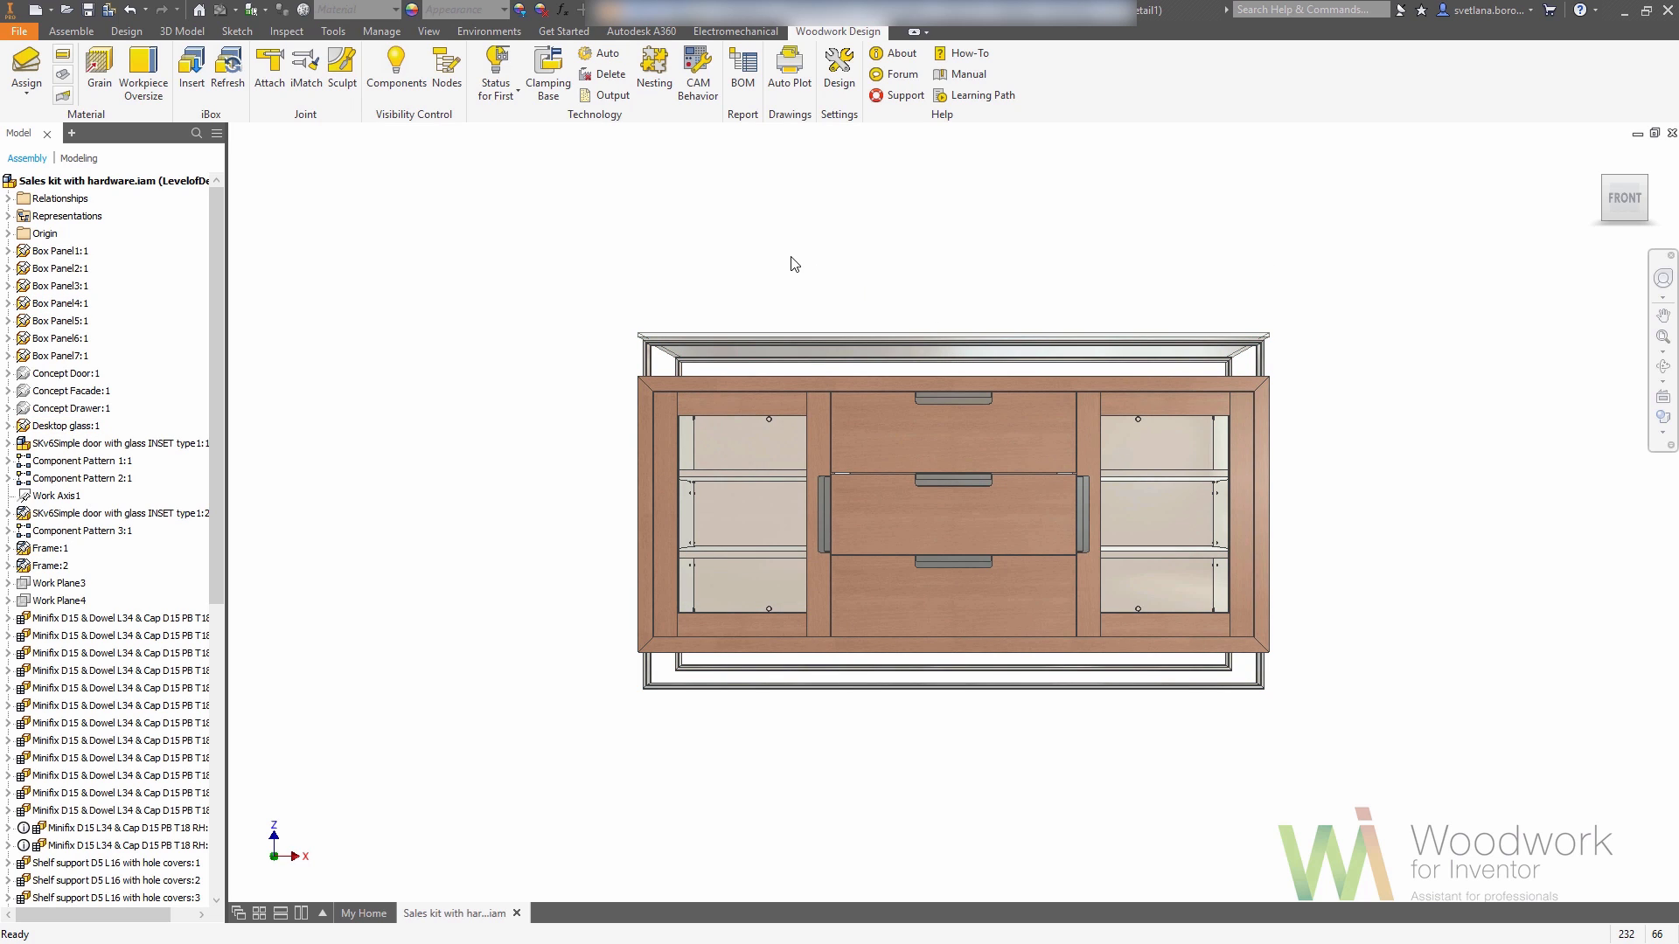
- Open Nesting for the cabinet assembly and look through the nested layouts of the LMDF and LCB materials
left_click(664, 70)
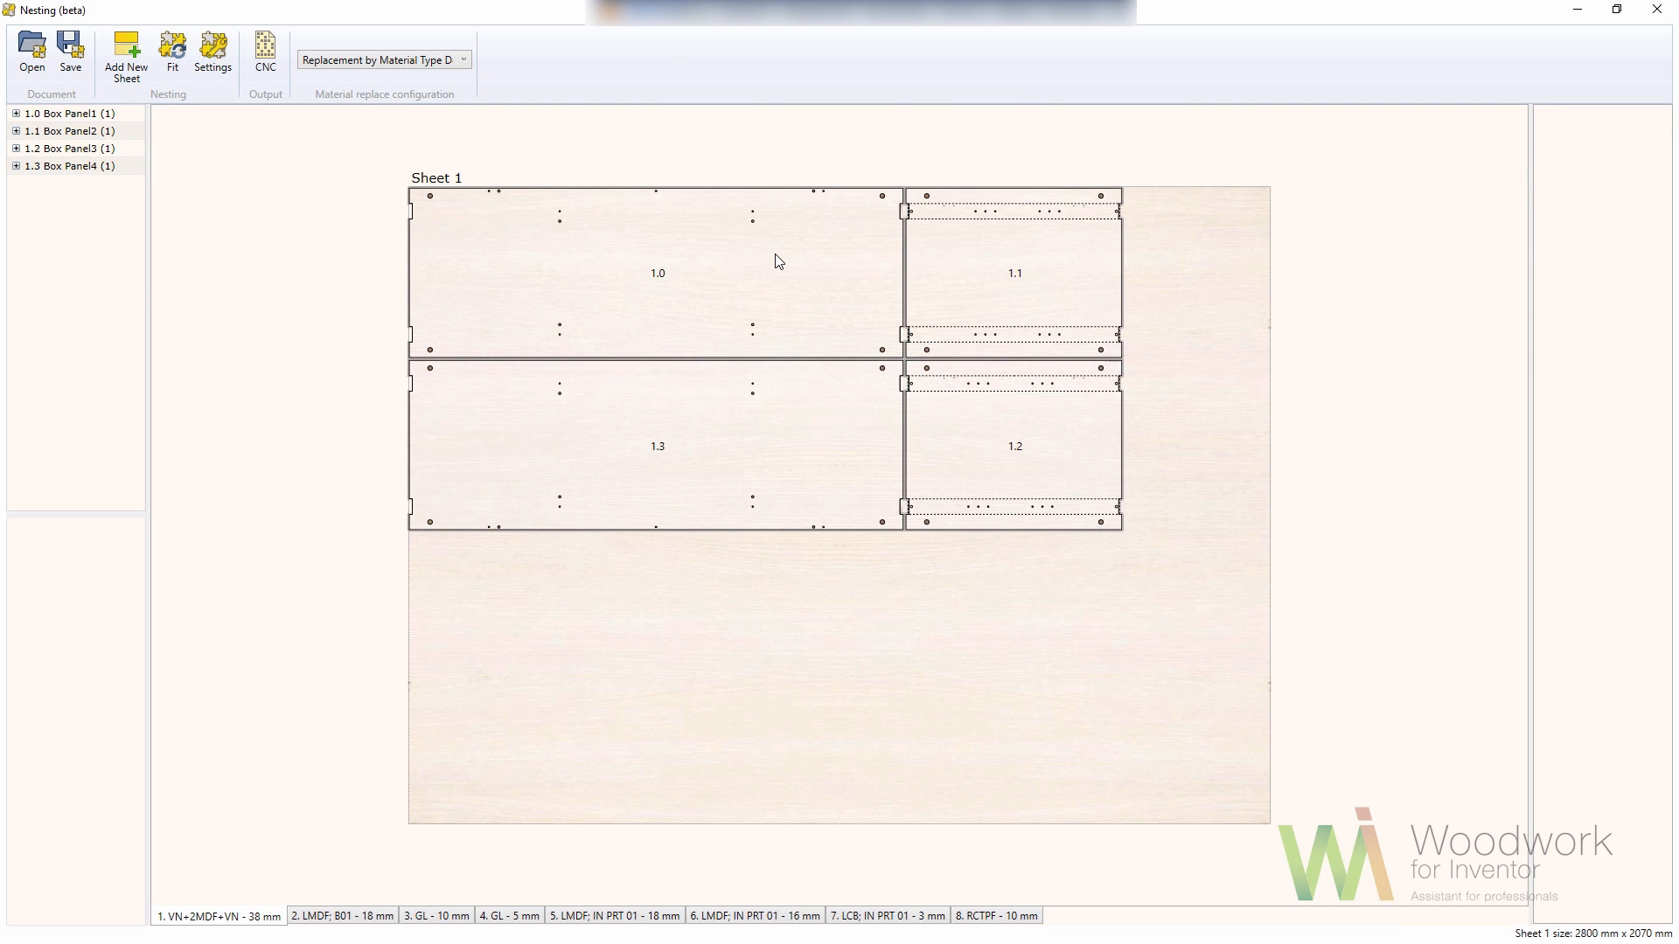
left_click(341, 916)
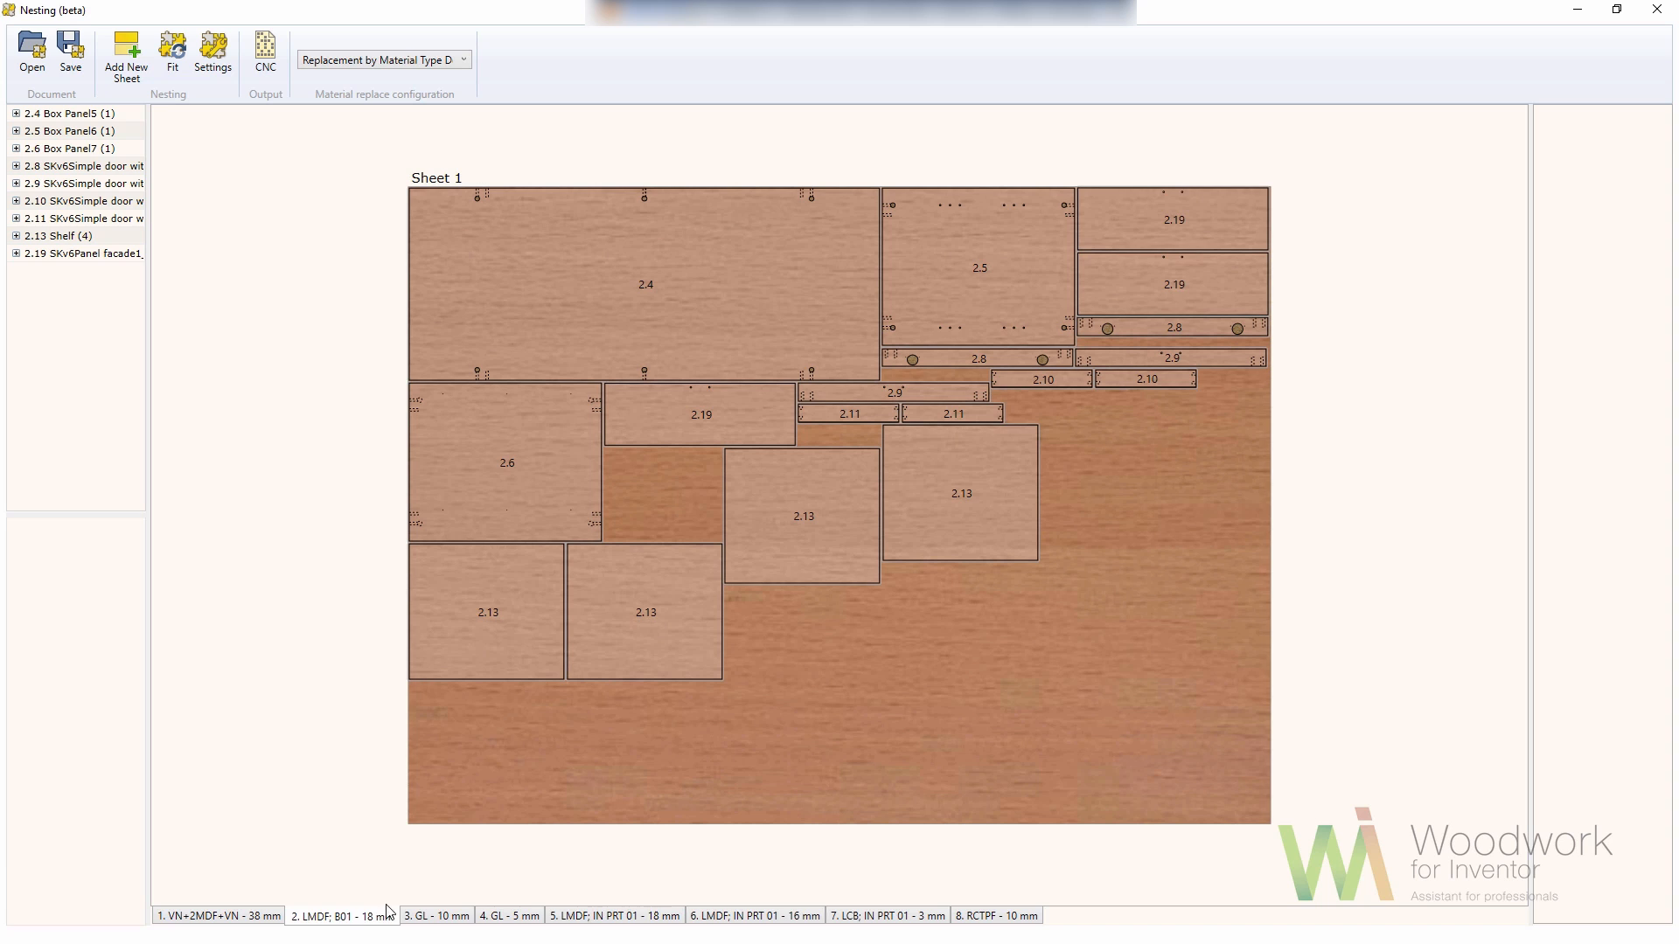
mouse_move(507, 923)
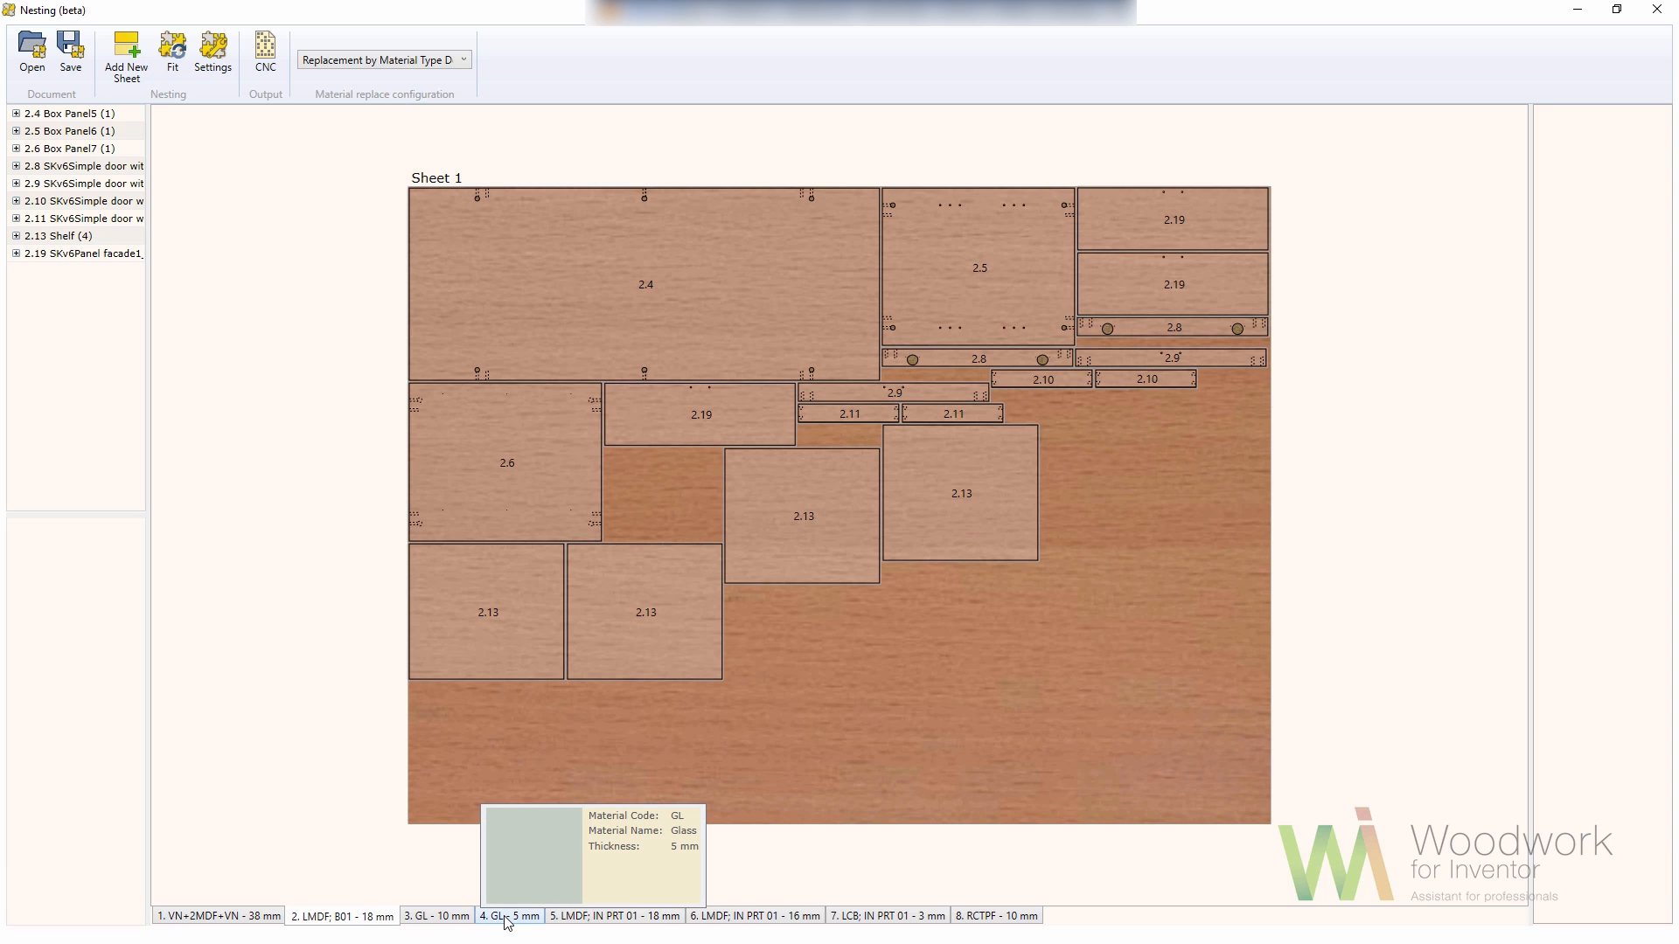
left_click(564, 916)
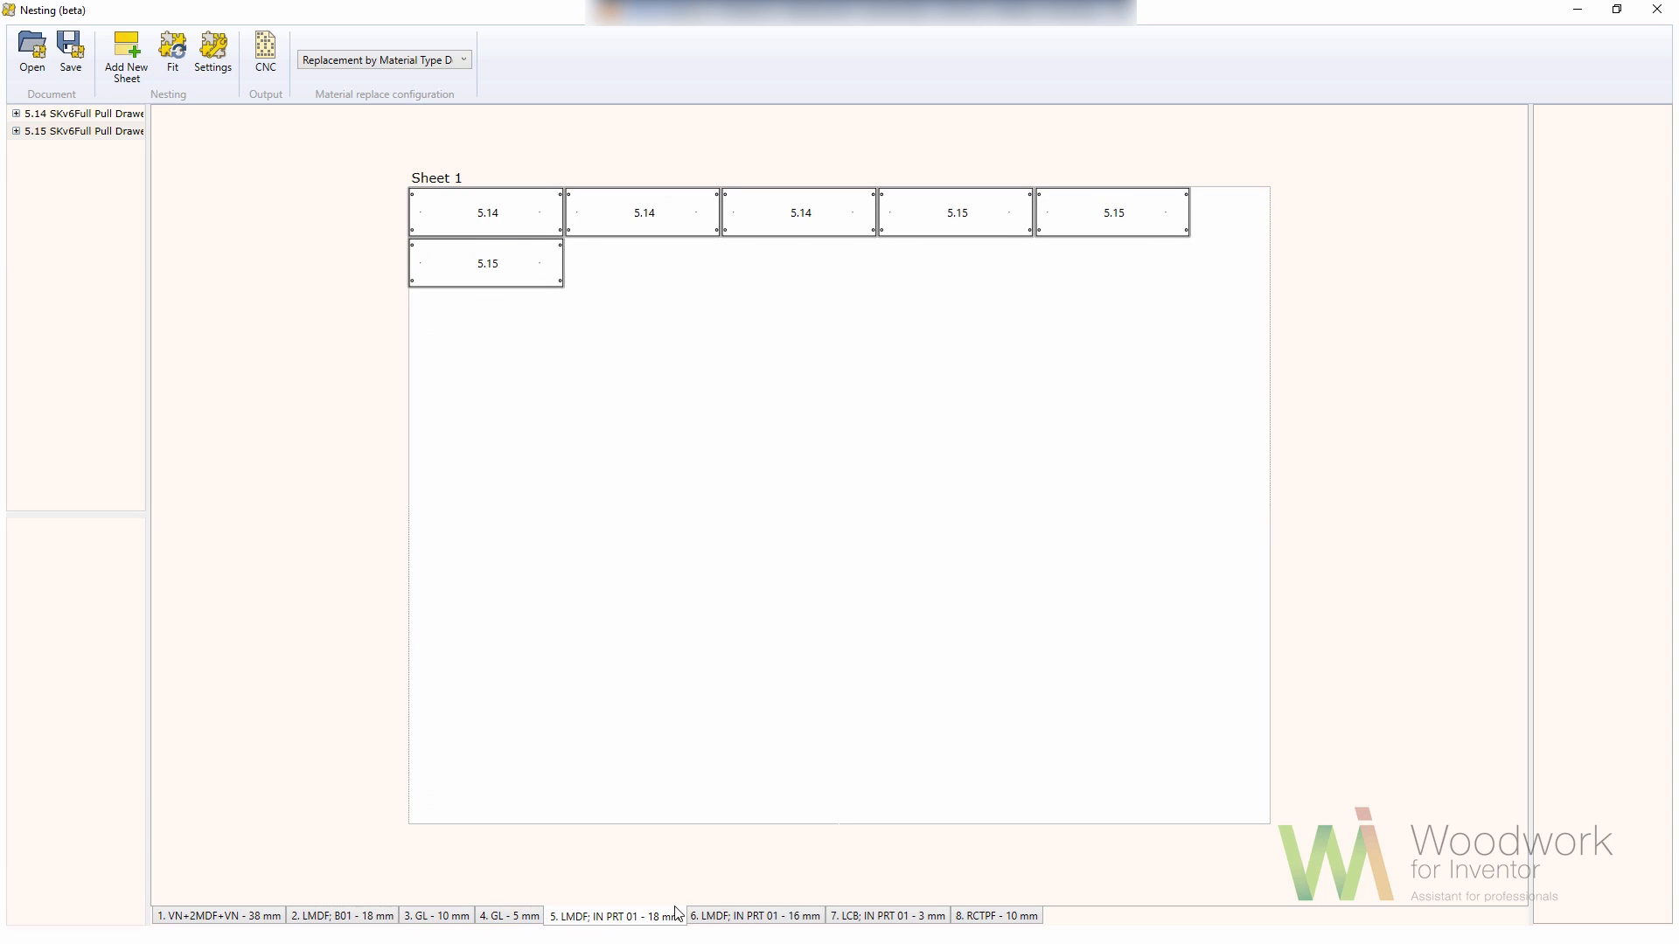
left_click(755, 916)
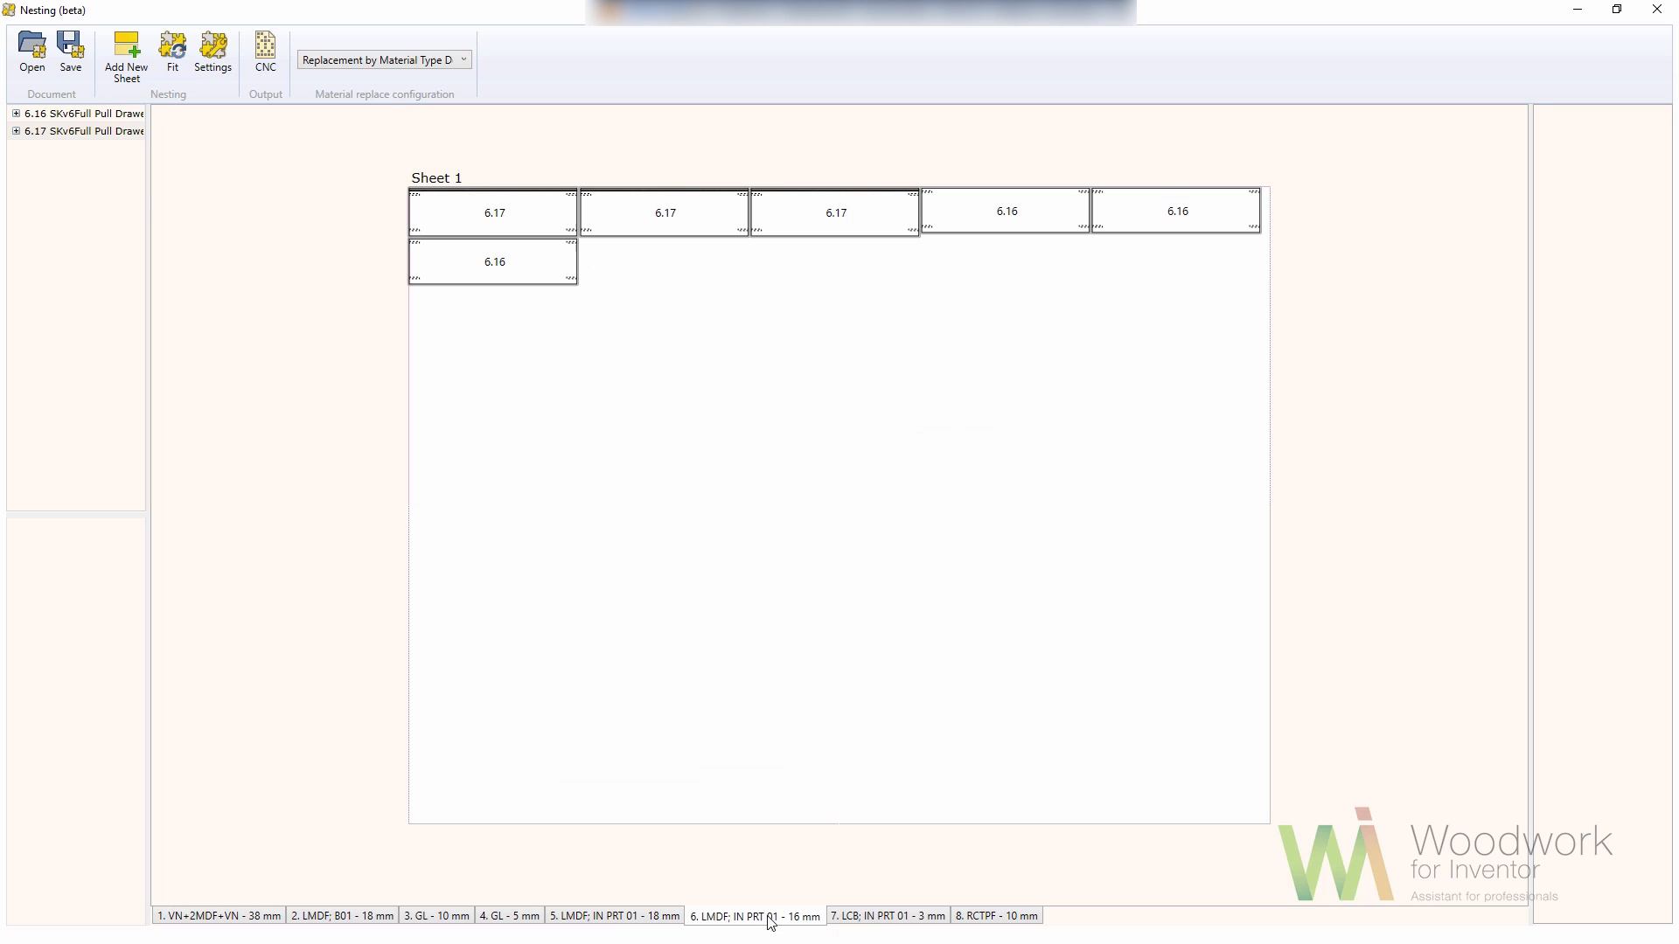
left_click(899, 920)
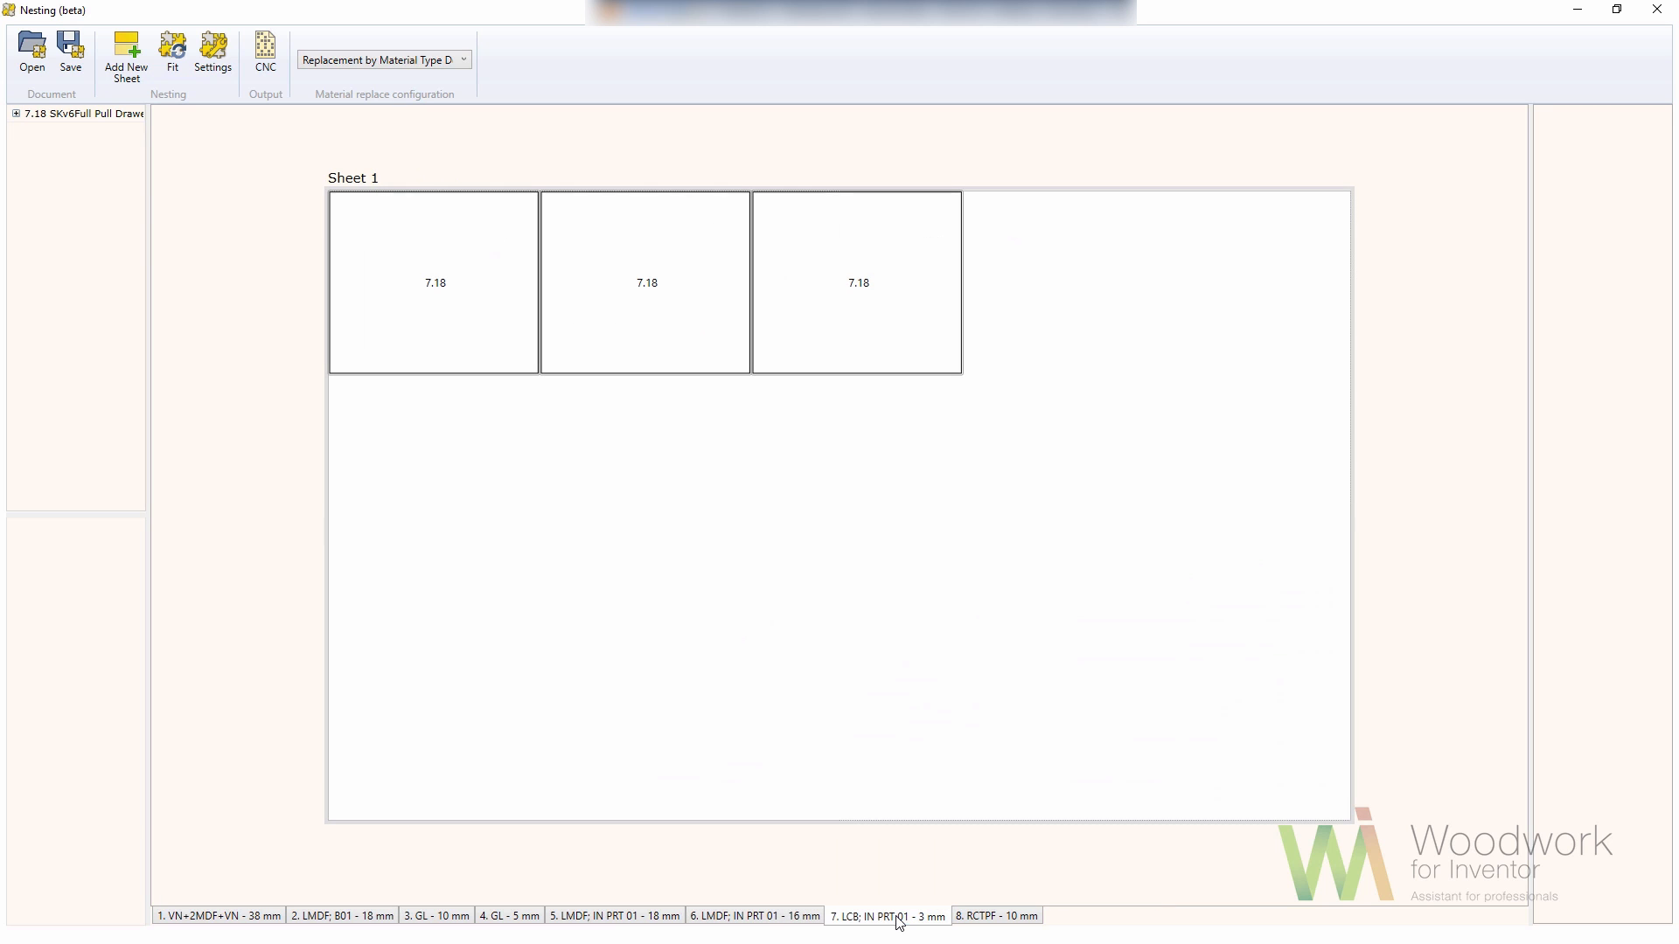
- On the LMDF; B01 18 mm sheet, line up the four 2.13 shelves side by side under the small parts and crop the sheet
left_click(383, 917)
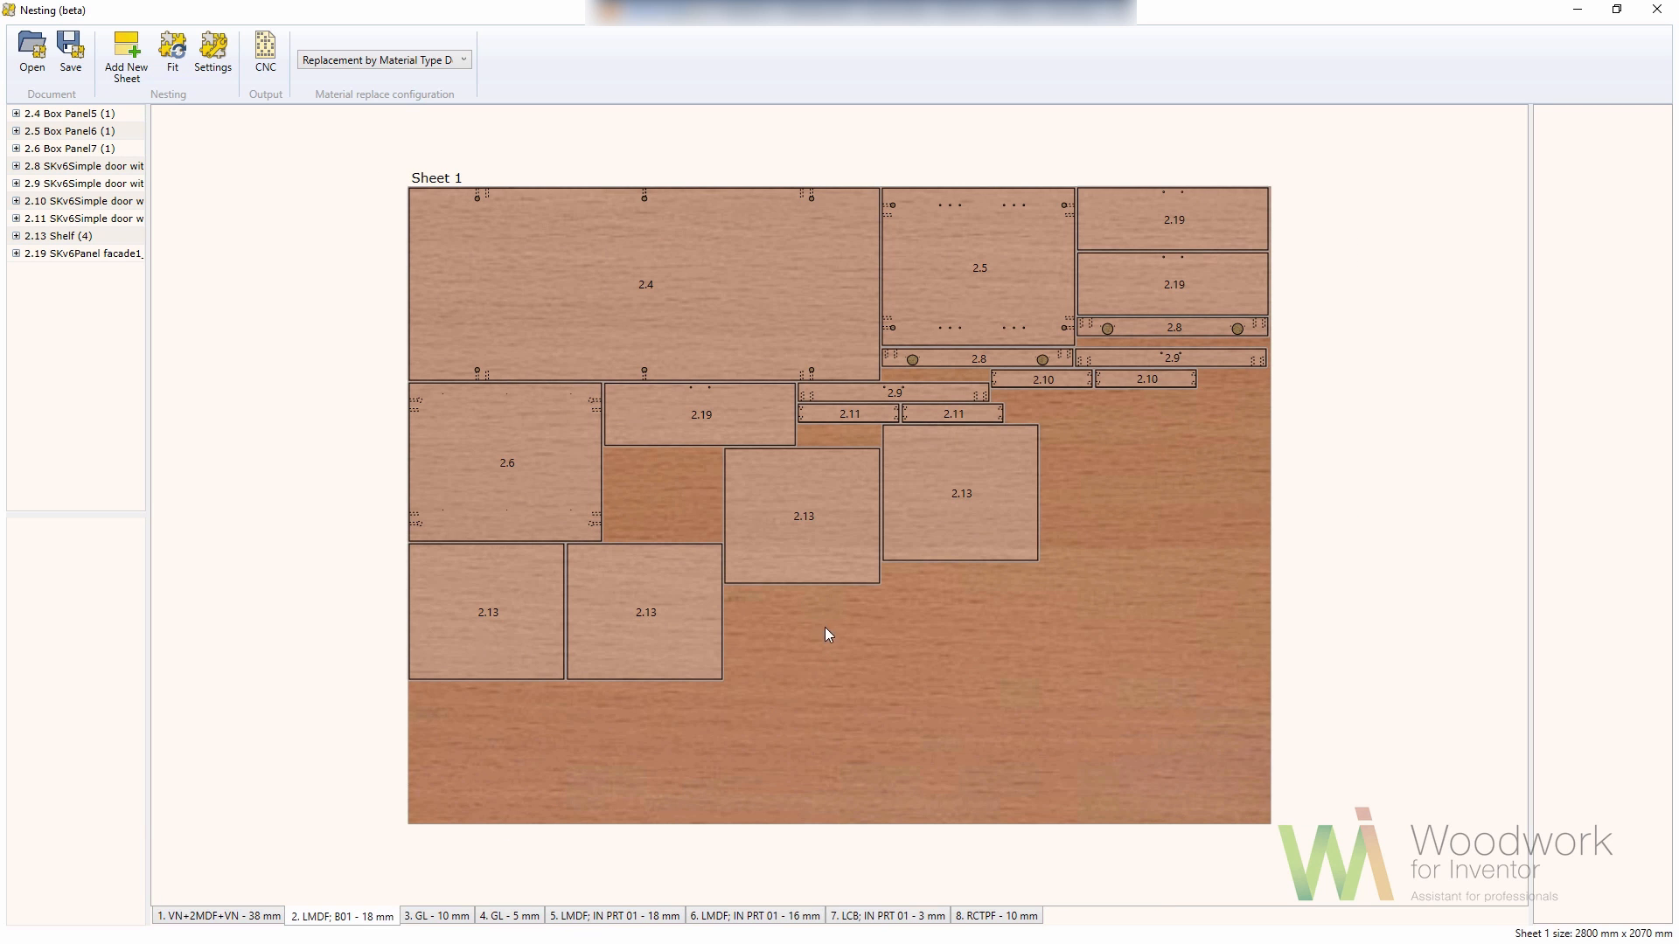
left_click_drag(827, 530, 1241, 331)
left_click_drag(1027, 449, 1130, 435)
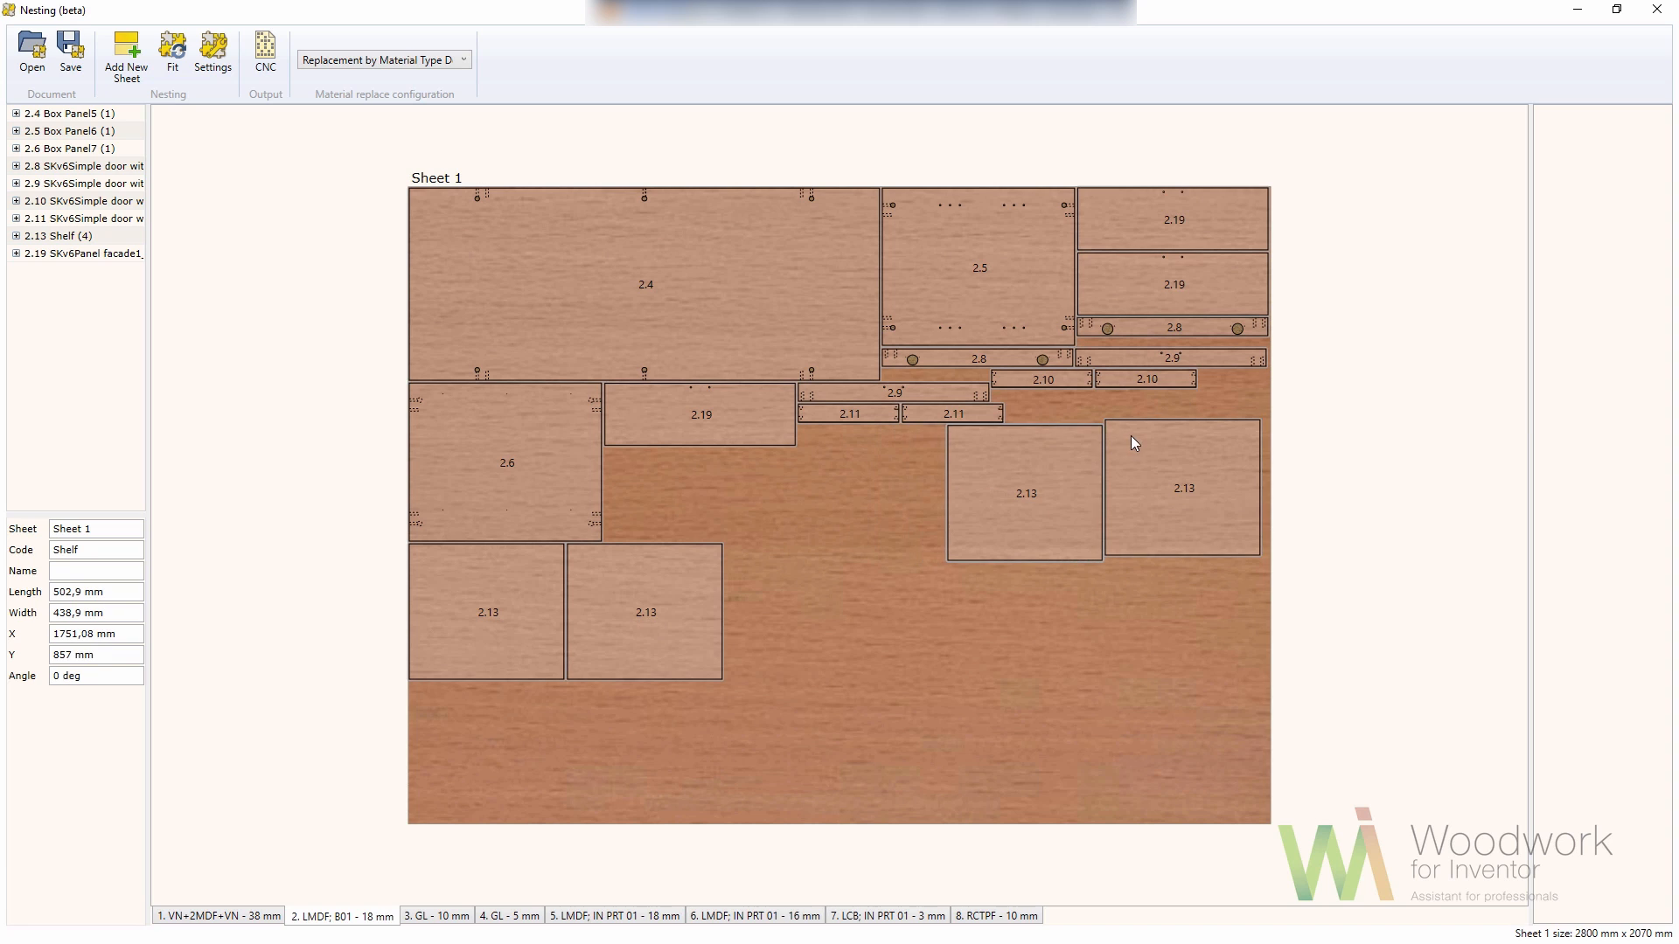
left_click_drag(627, 563, 848, 502)
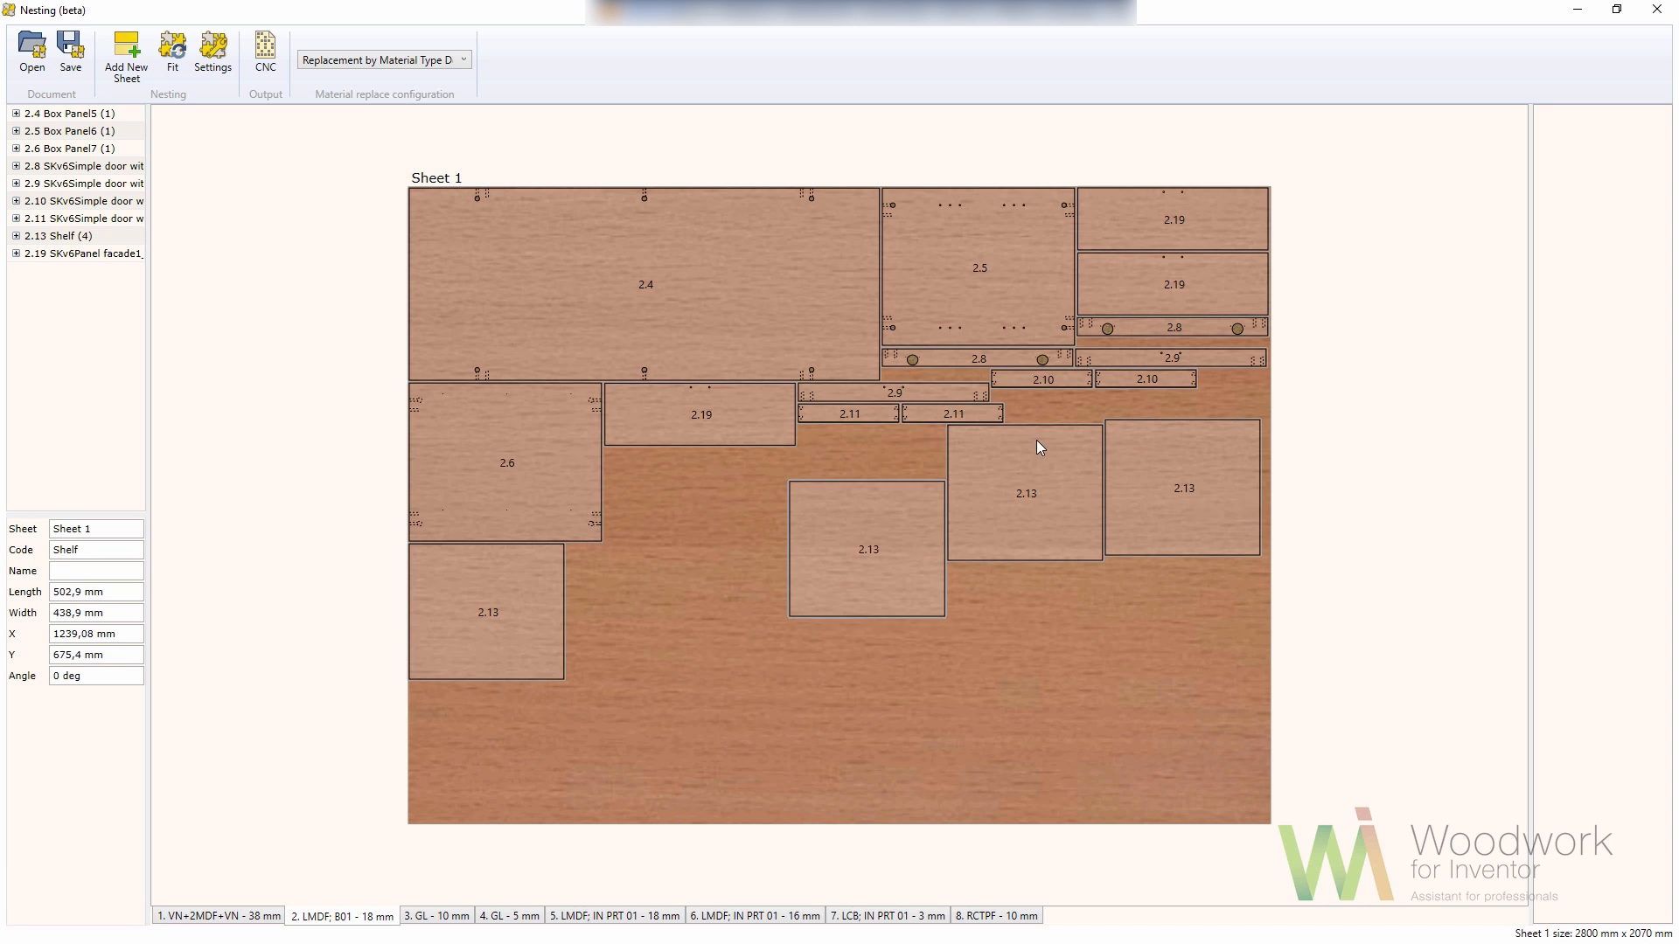
mouse_move(1140, 491)
left_mouse_down()
mouse_move(1171, 491)
mouse_move(1113, 494)
left_mouse_up()
left_click_drag(908, 501, 837, 484)
left_click_drag(480, 615, 760, 376)
right_click(962, 647)
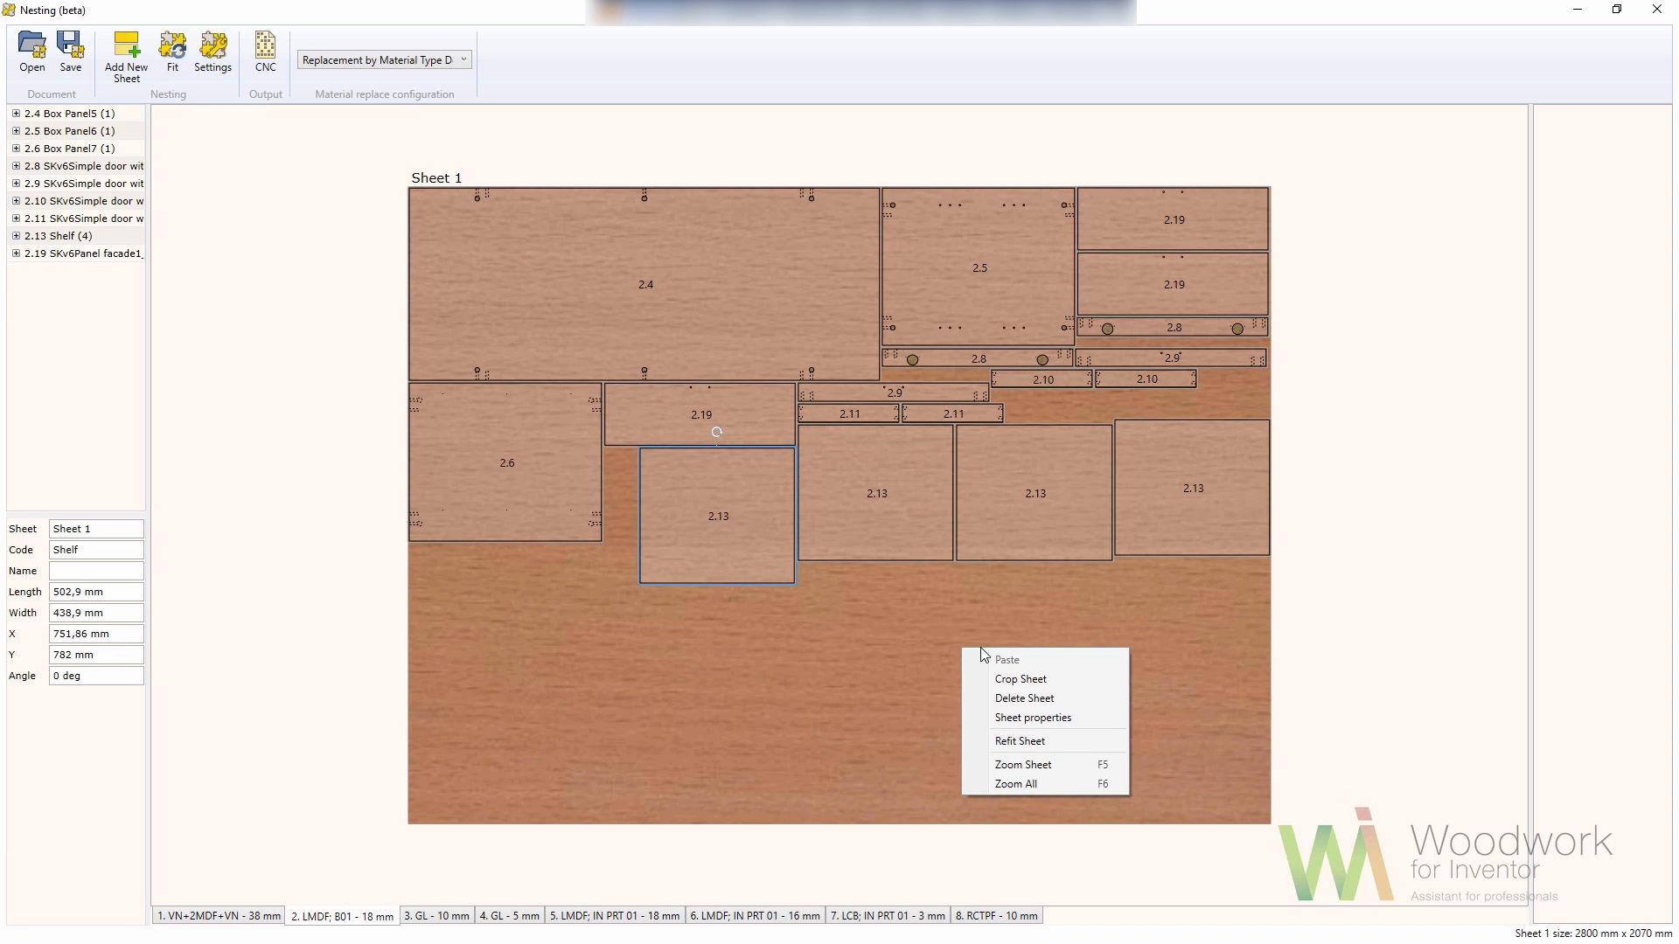
left_click(1028, 688)
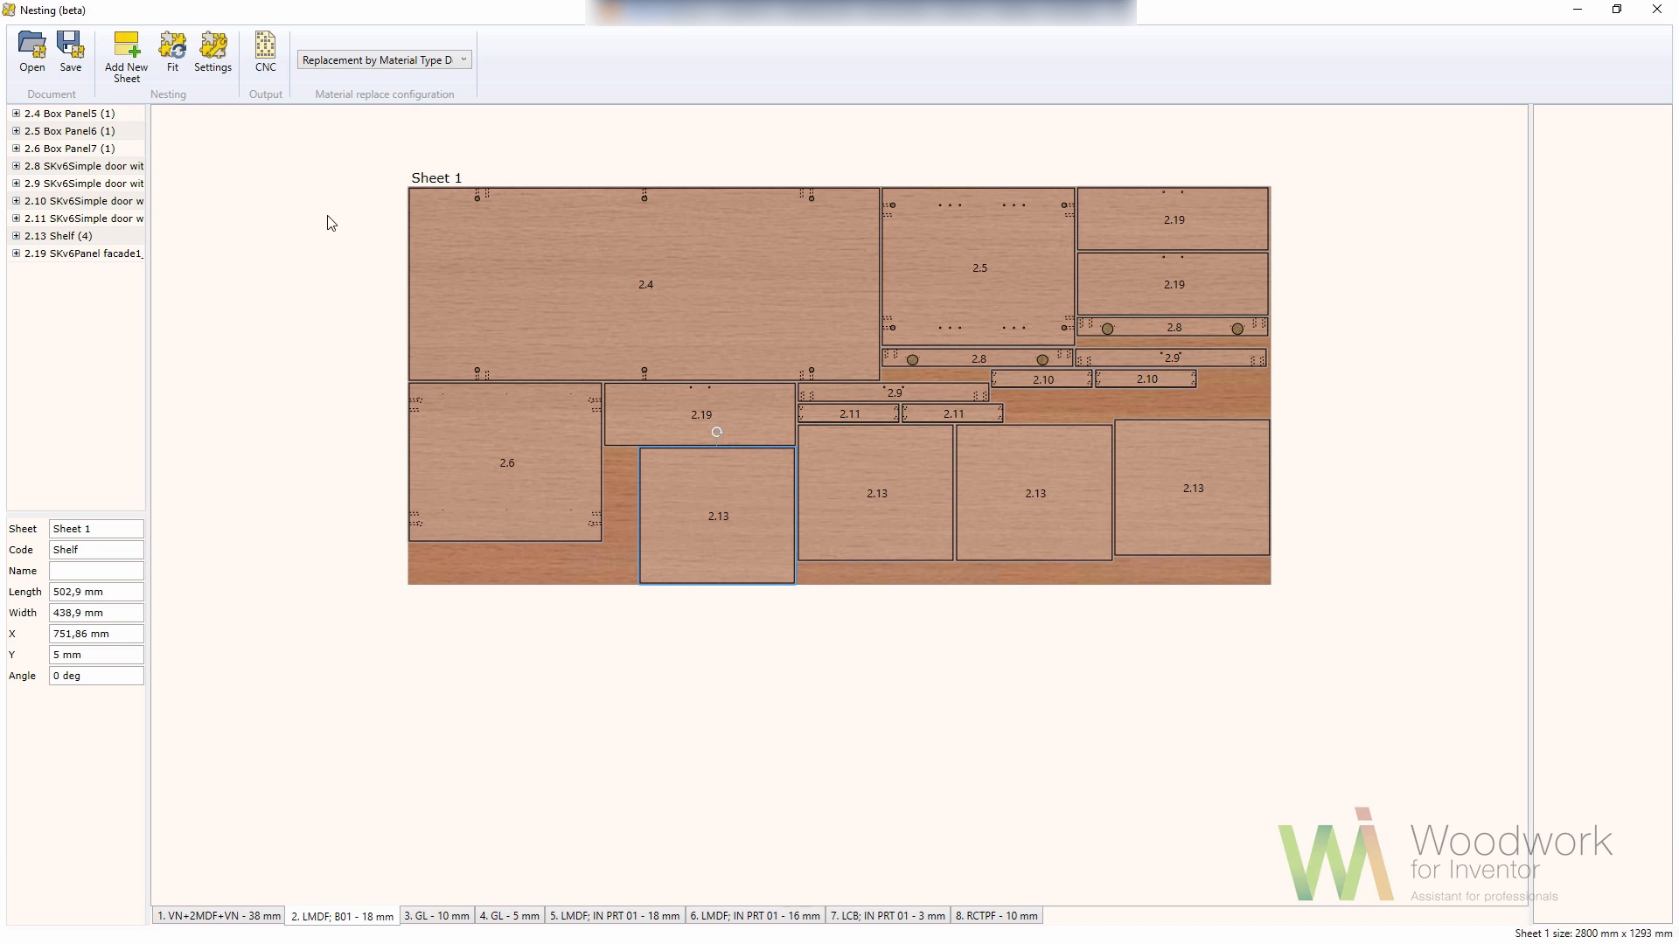
- Generate the nesting's DXF CNC output into the Nesting files folder under Sales kit\V7
left_click(265, 52)
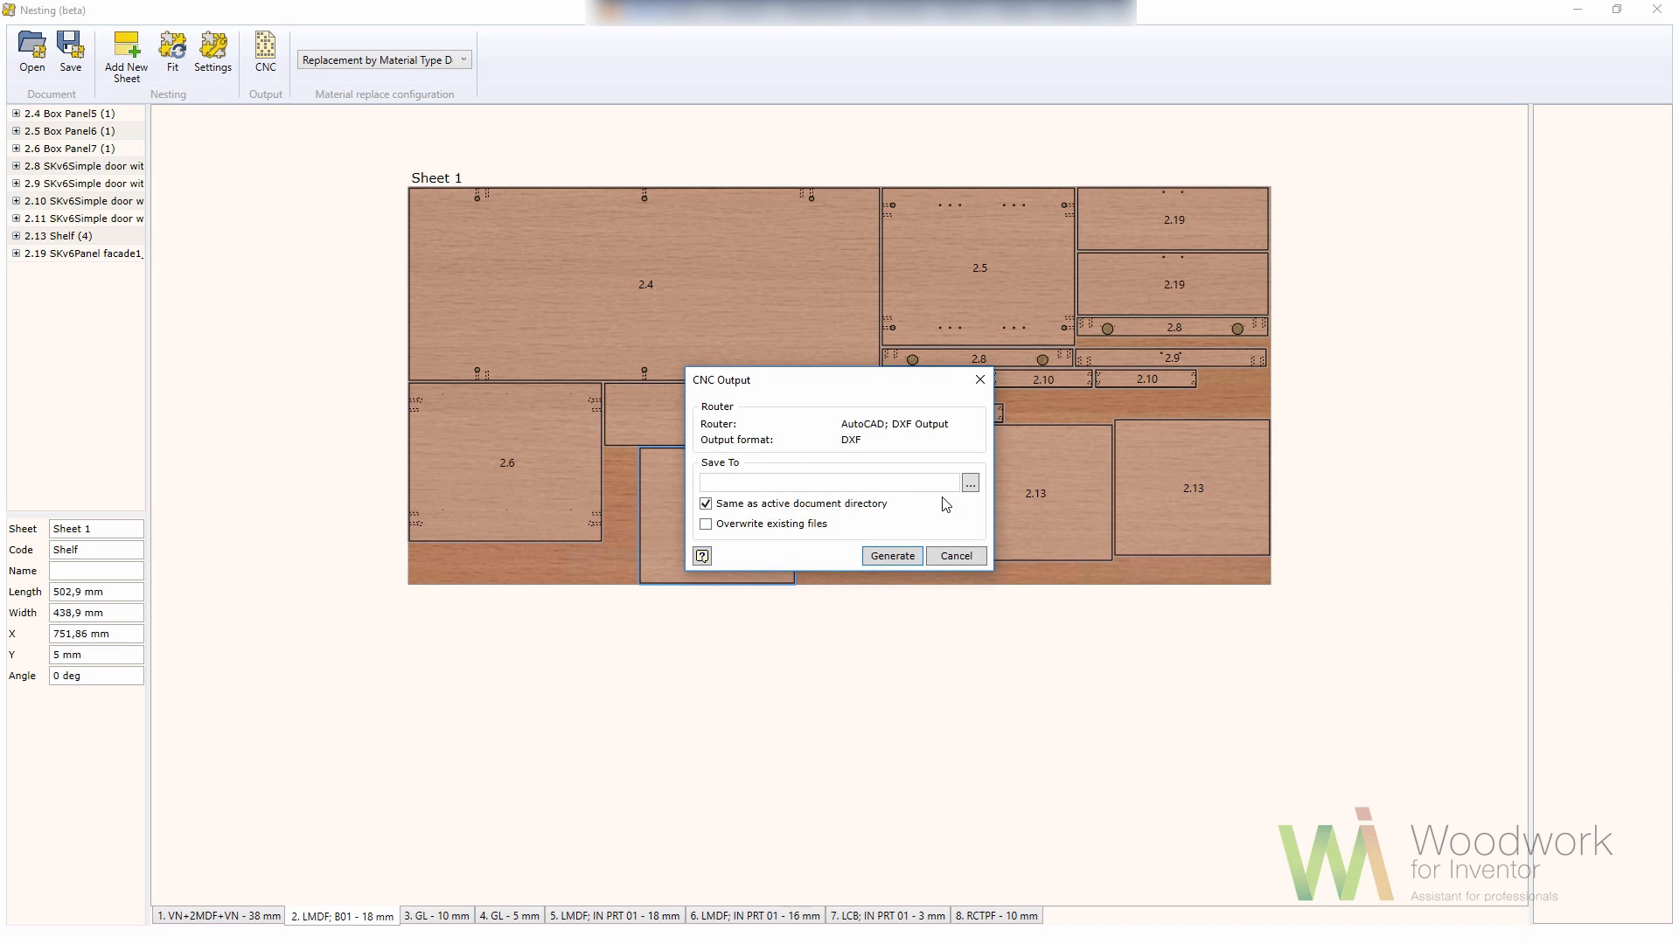
left_click(970, 483)
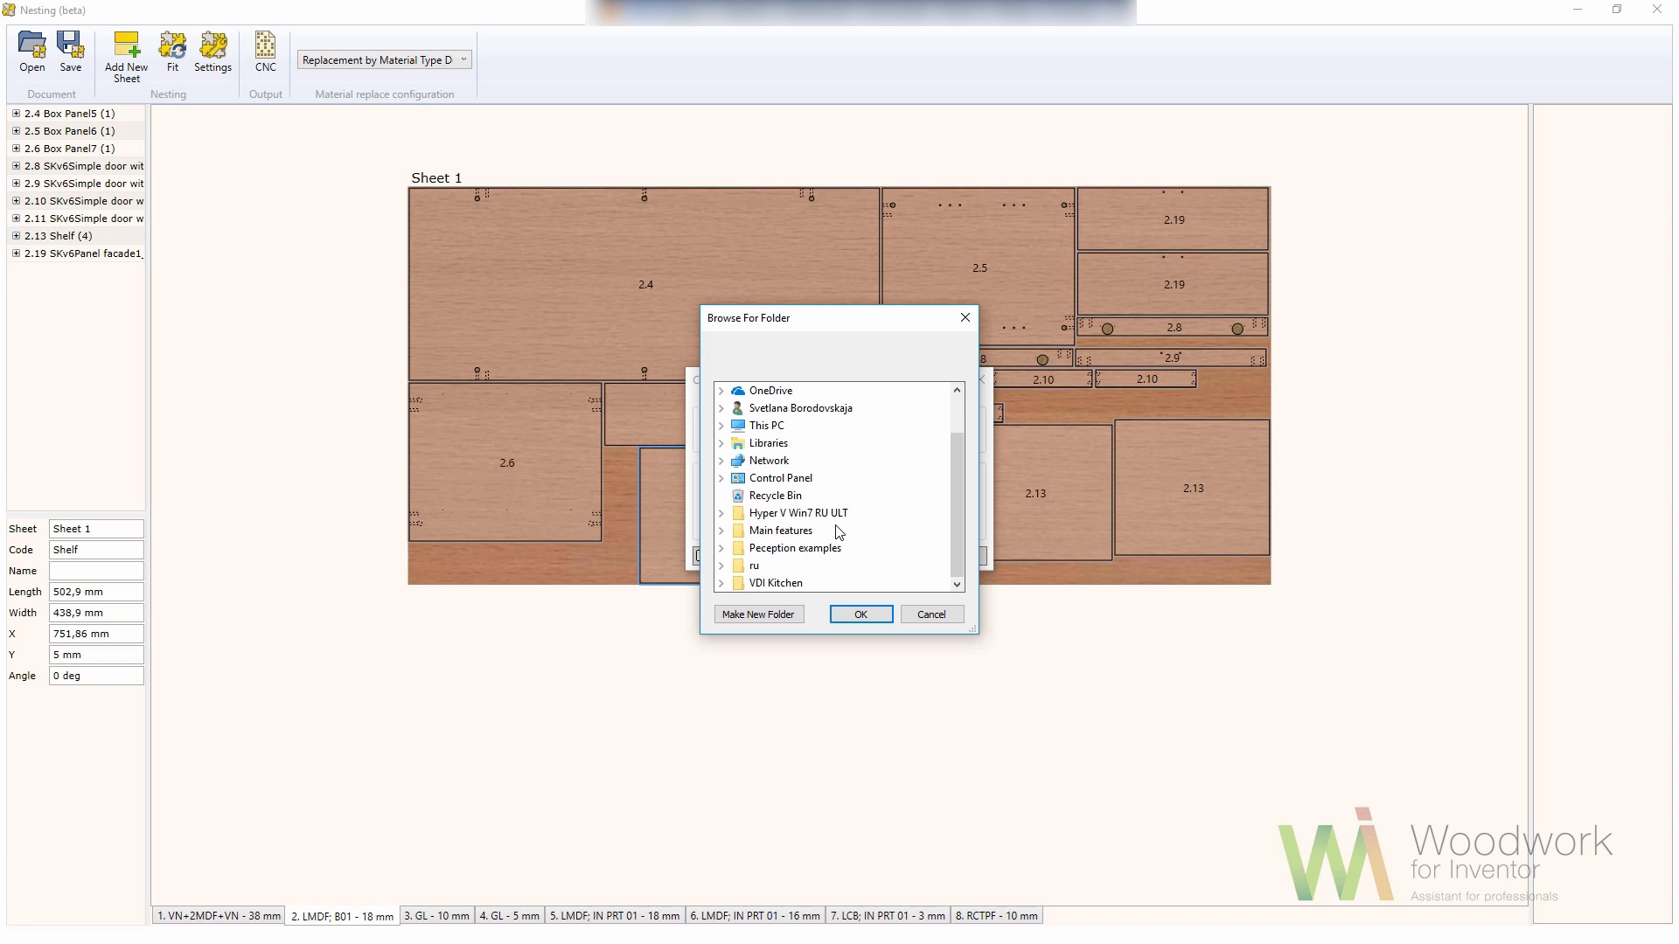
double_click(767, 426)
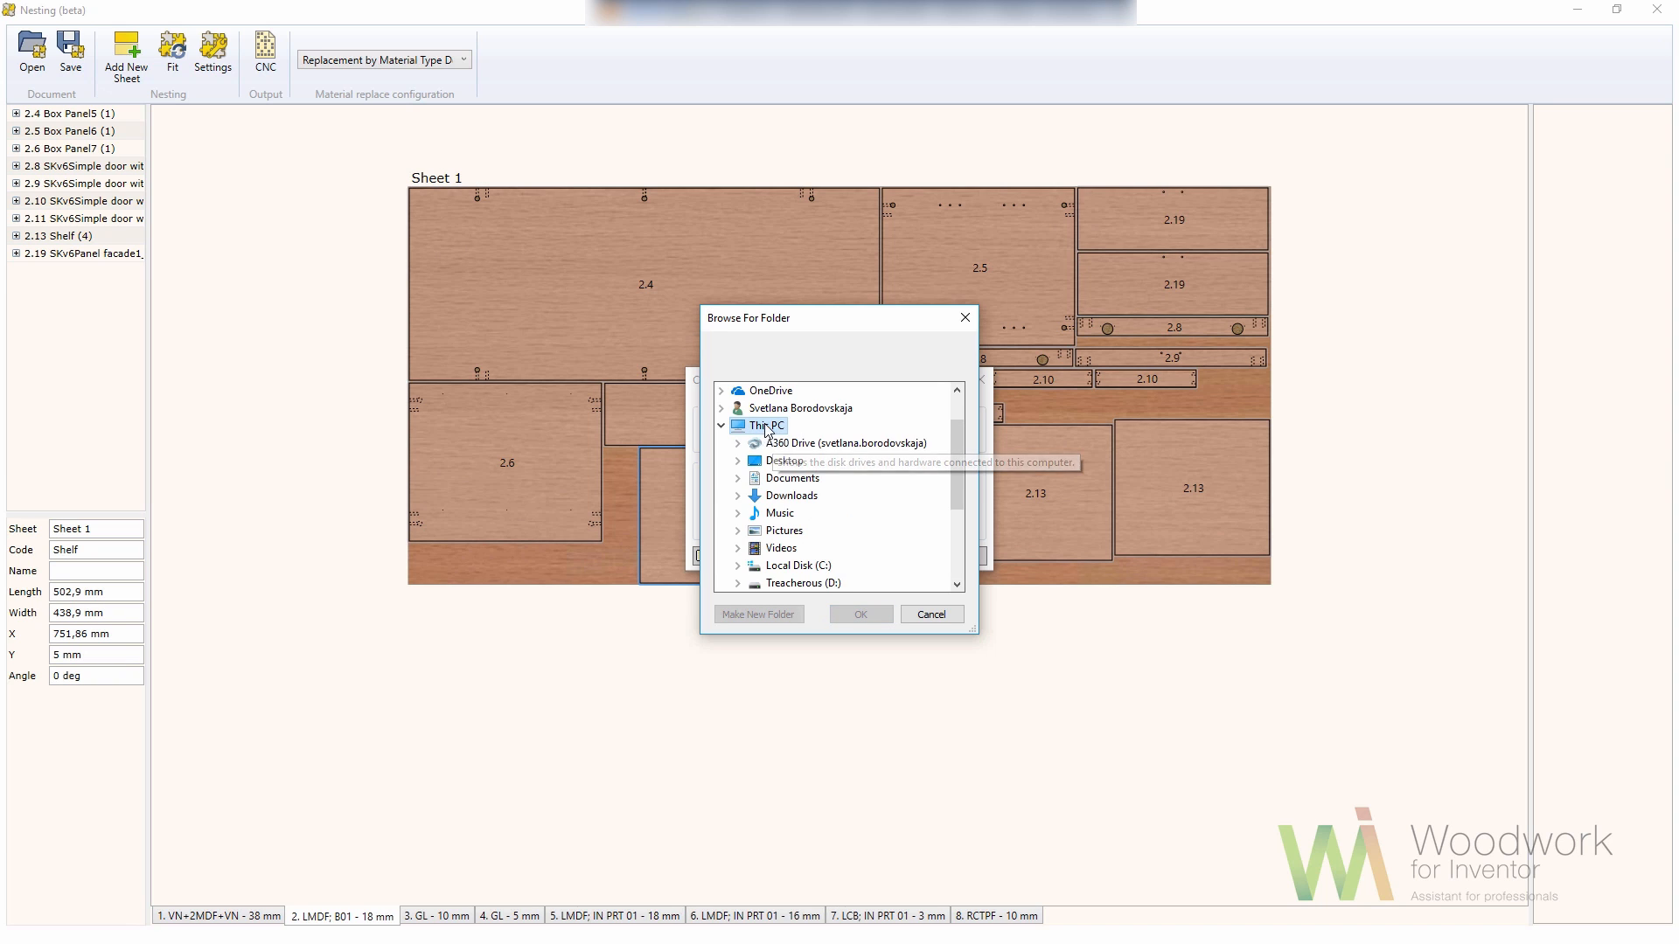
double_click(798, 567)
scroll(857, 559, "down", 3)
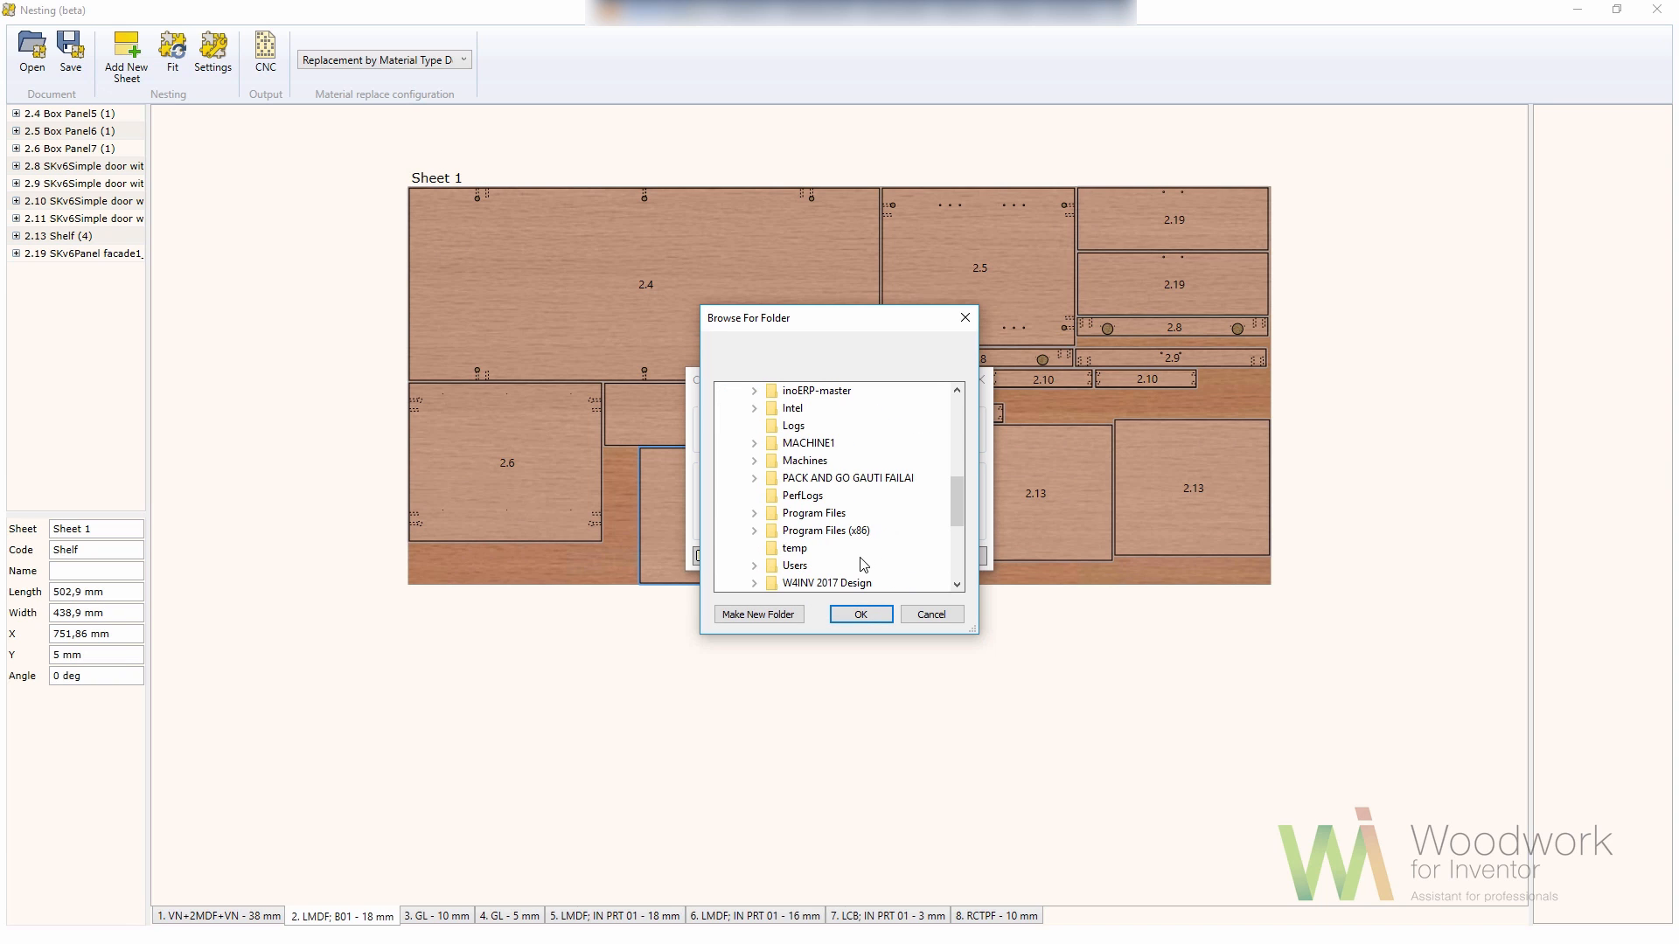
double_click(853, 582)
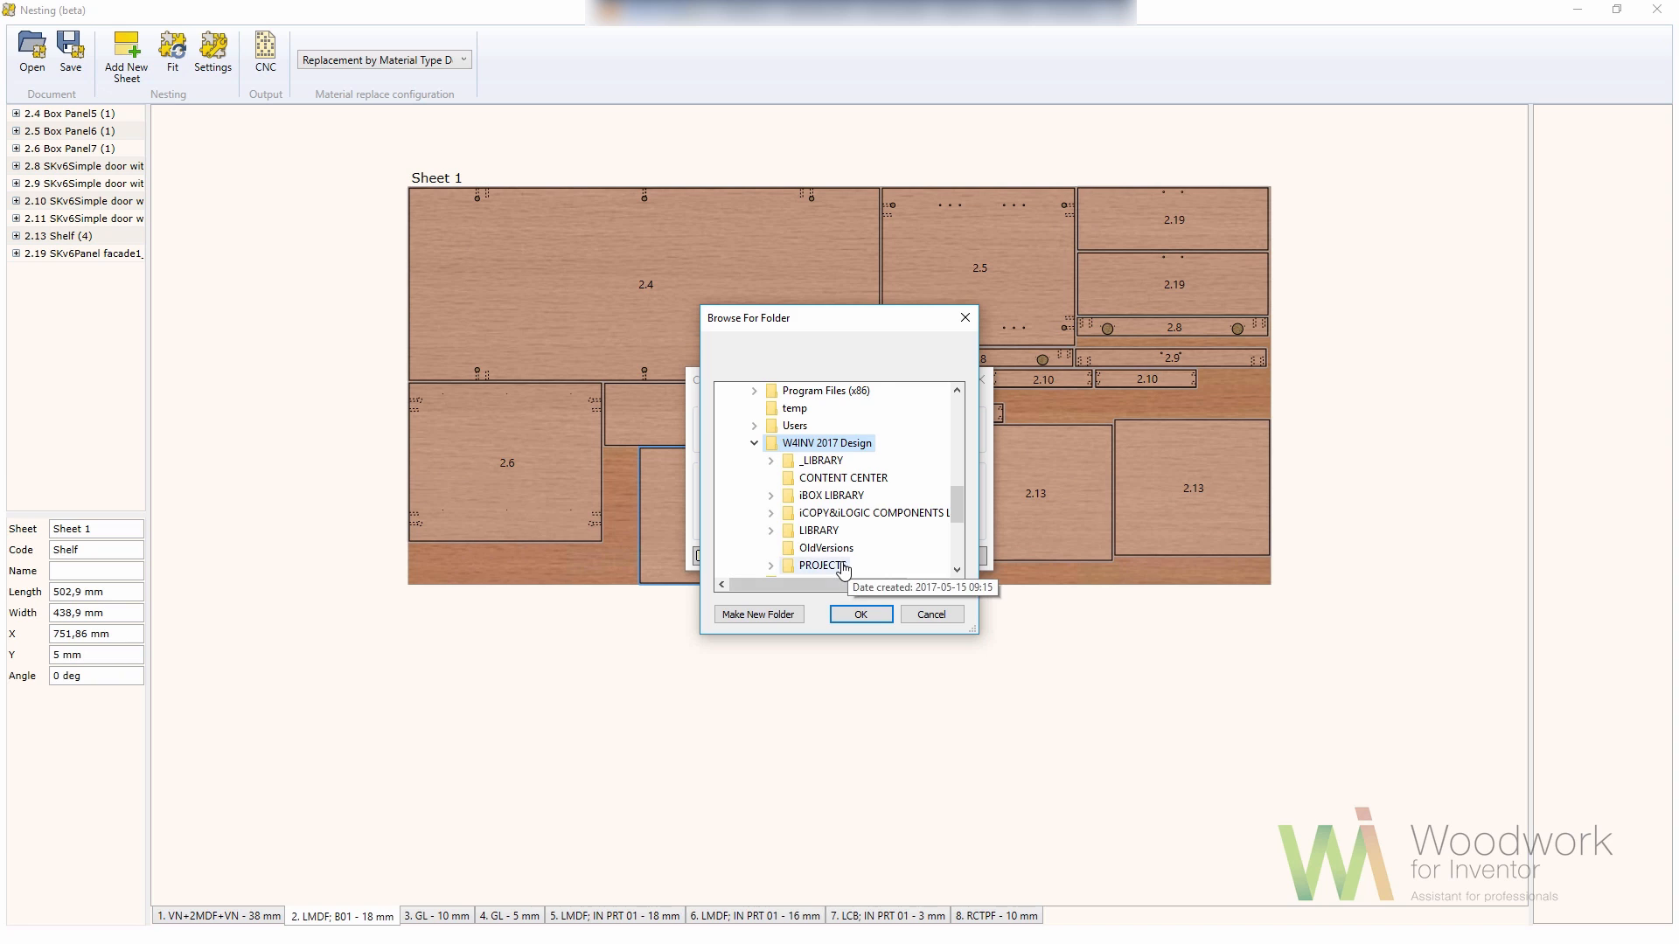
double_click(844, 567)
double_click(900, 529)
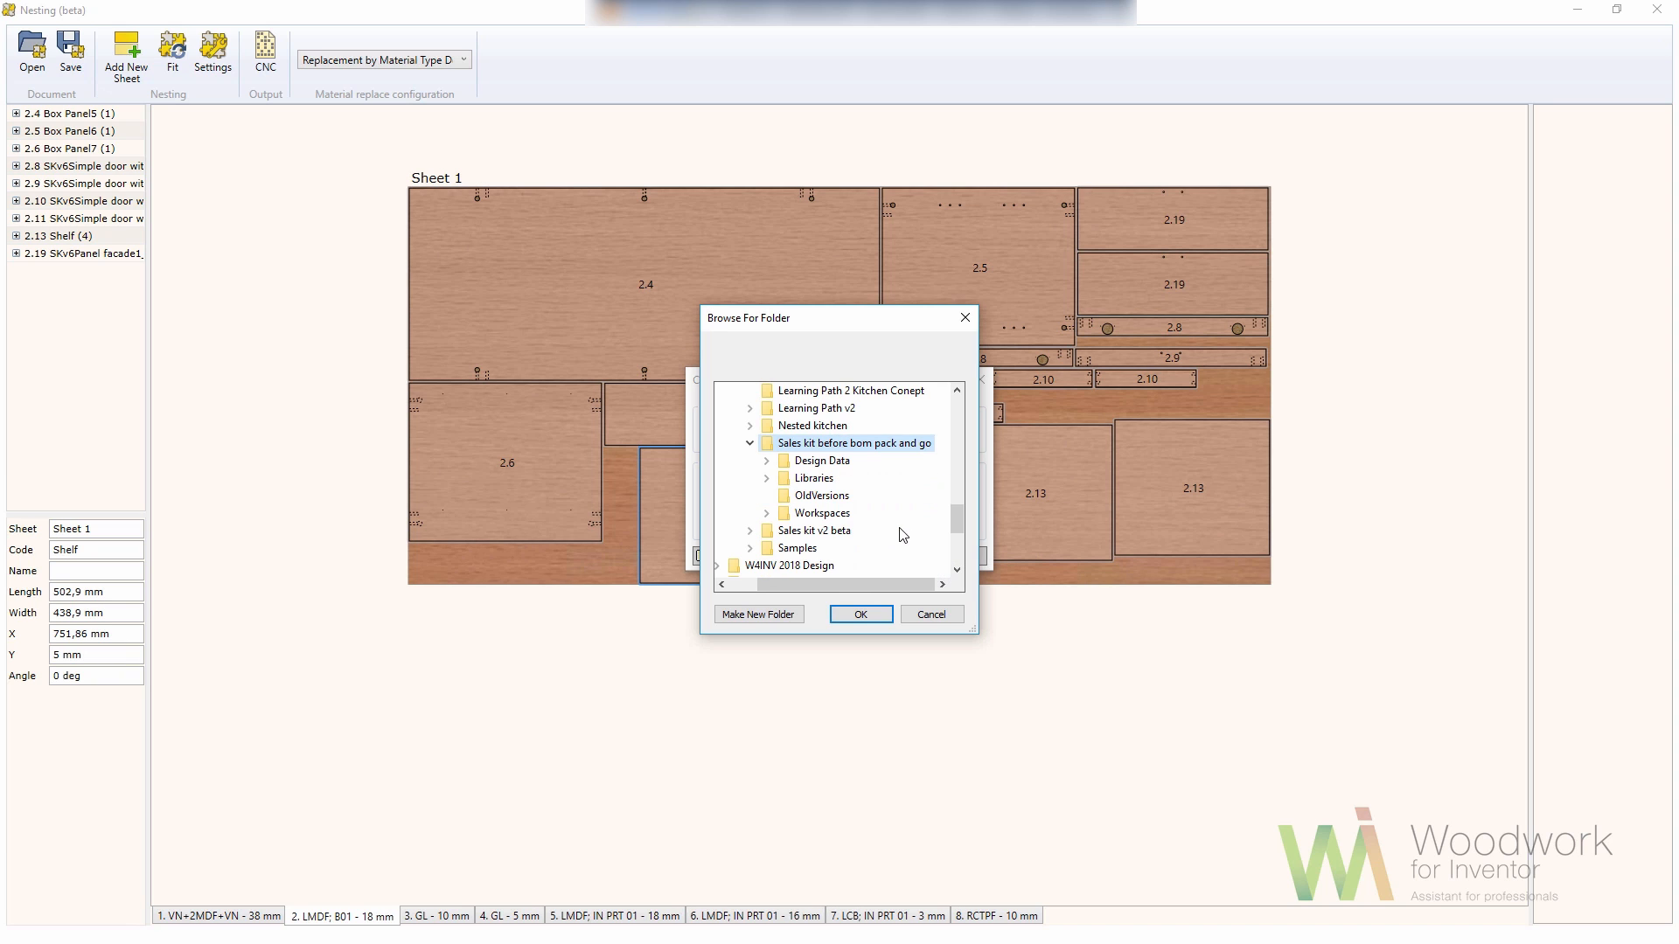
double_click(844, 514)
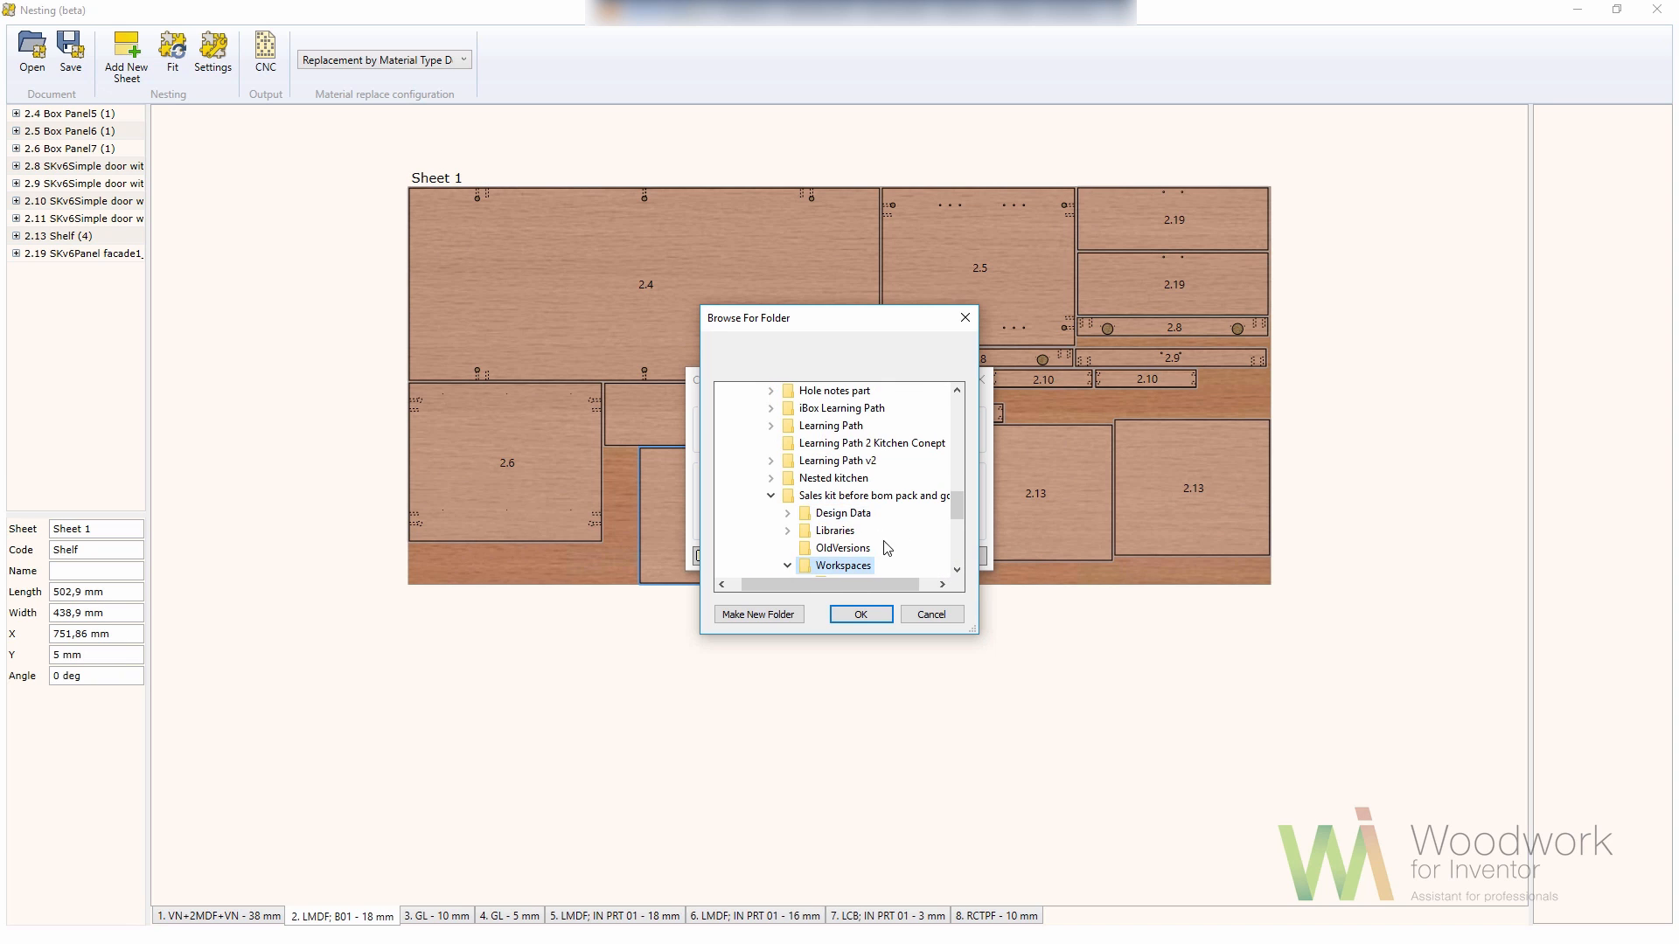
double_click(887, 518)
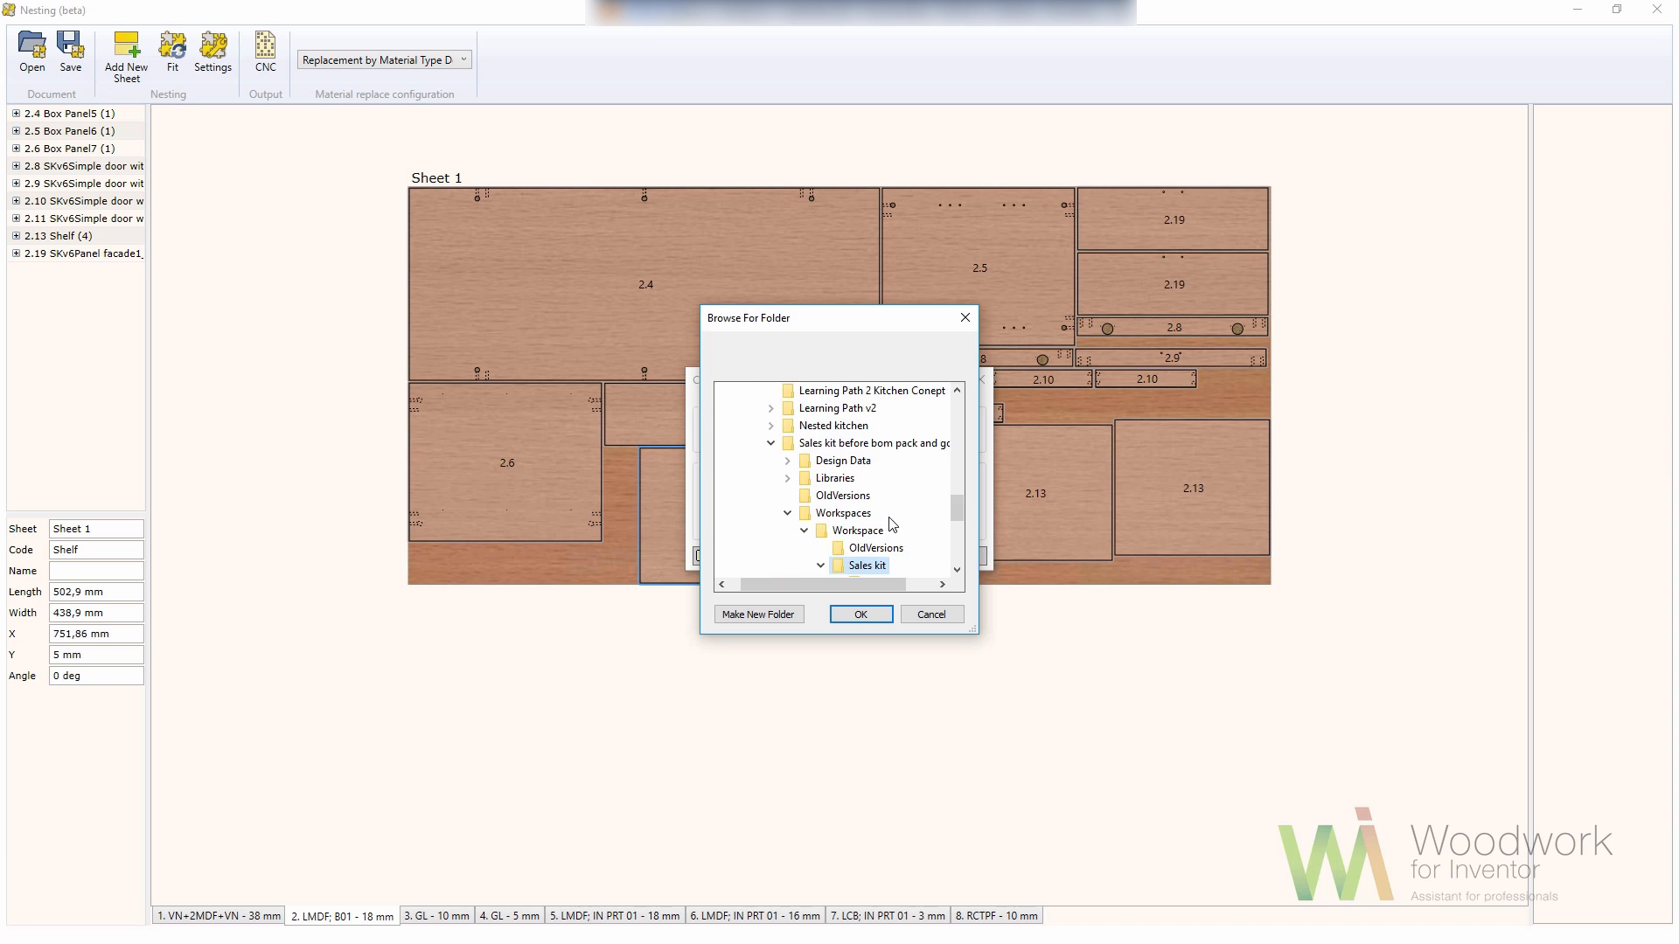
double_click(892, 531)
left_click(908, 551)
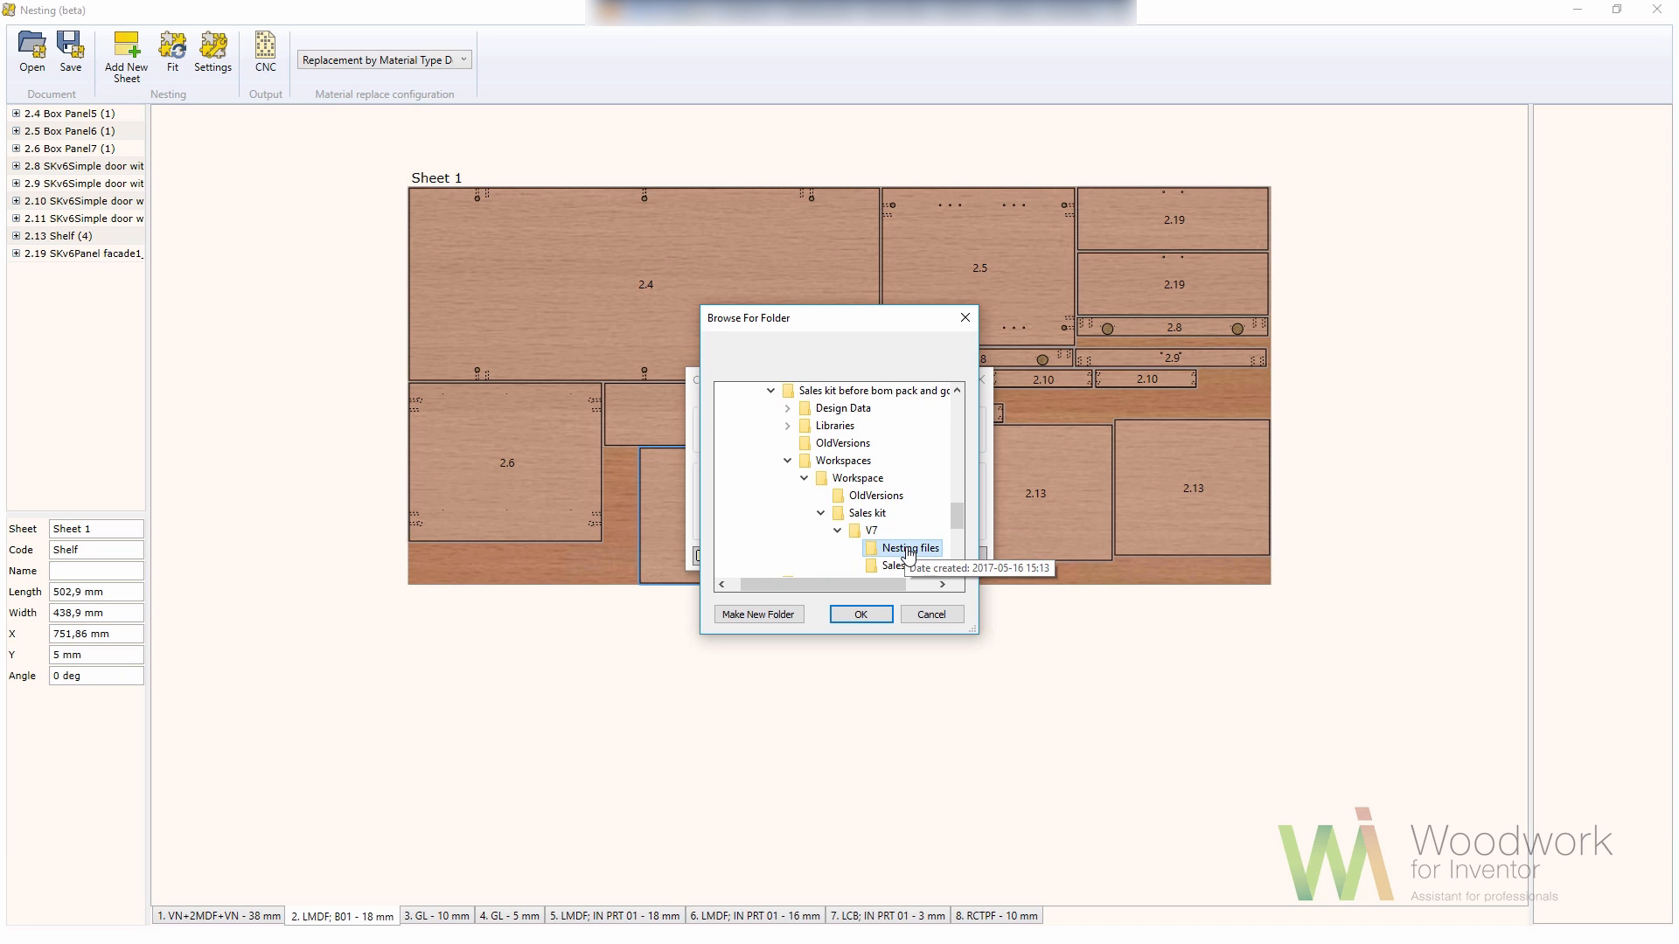
left_click(860, 614)
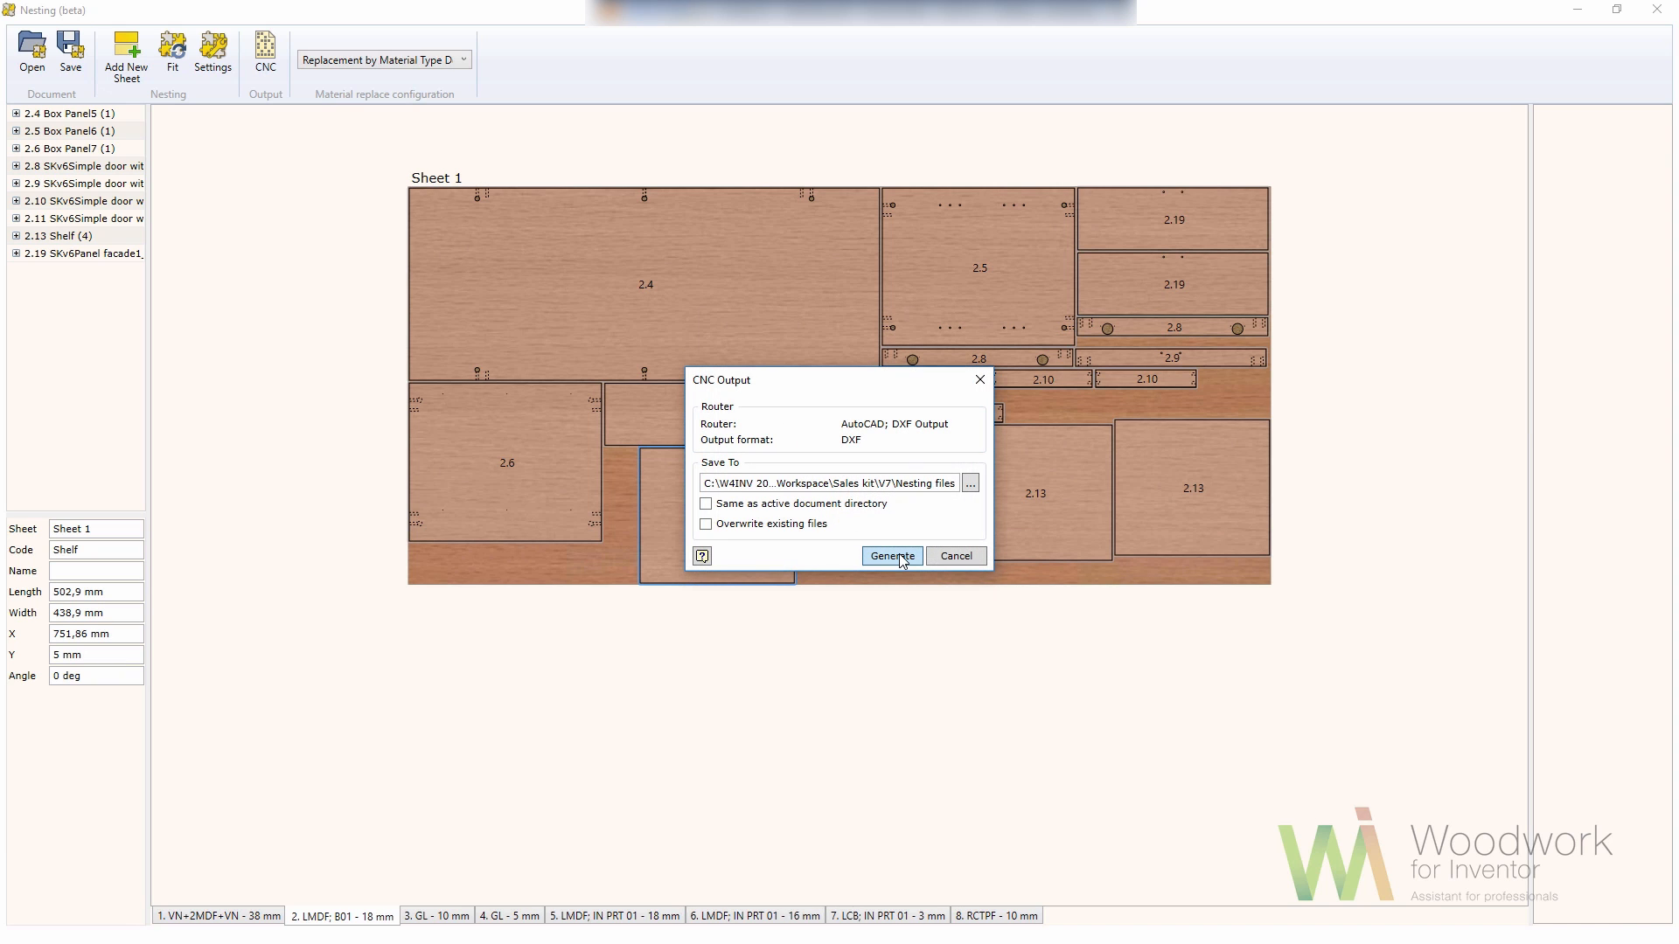
left_click(900, 557)
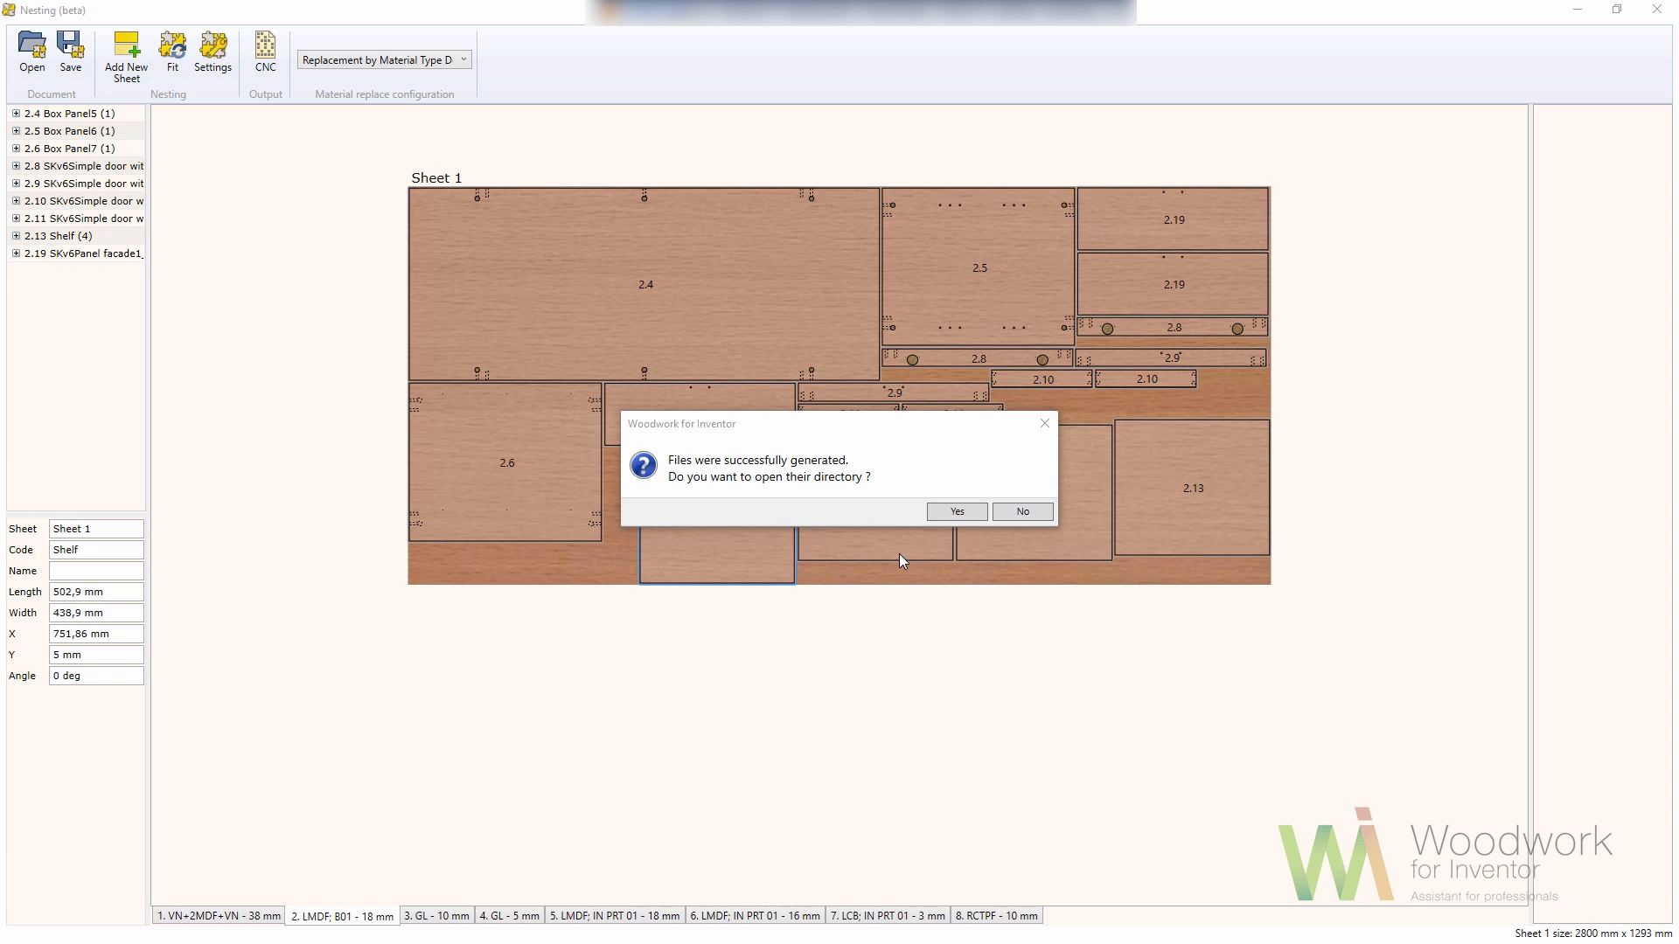
- Open the directory of the generated nesting CNC files
left_click(952, 514)
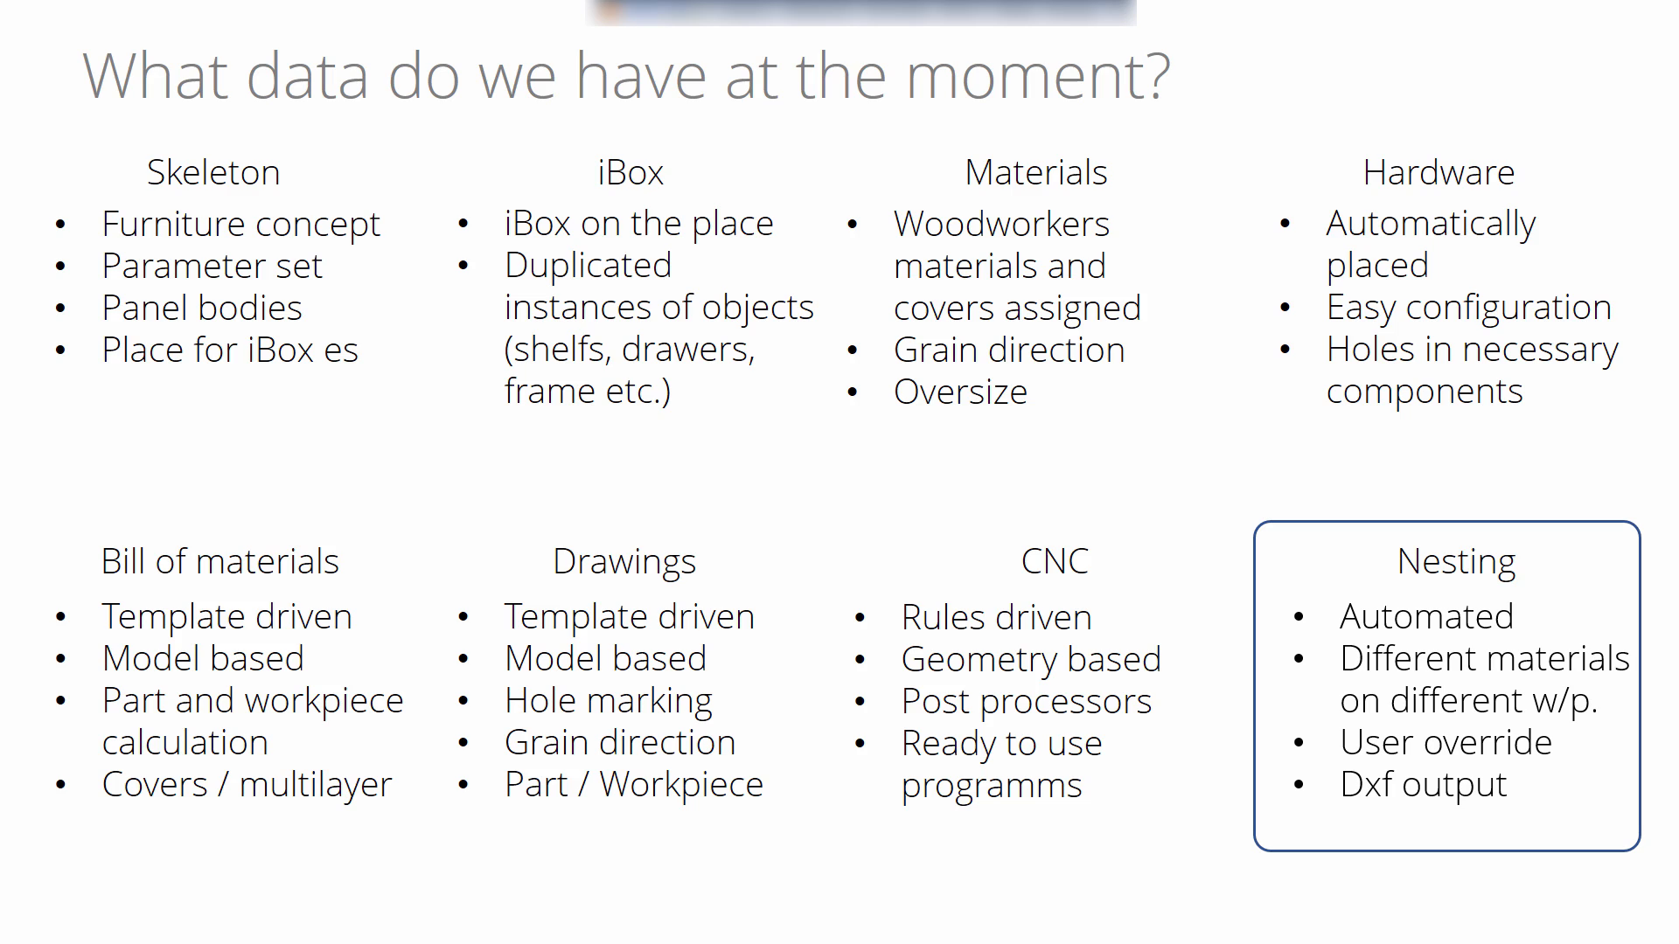
key("Right")
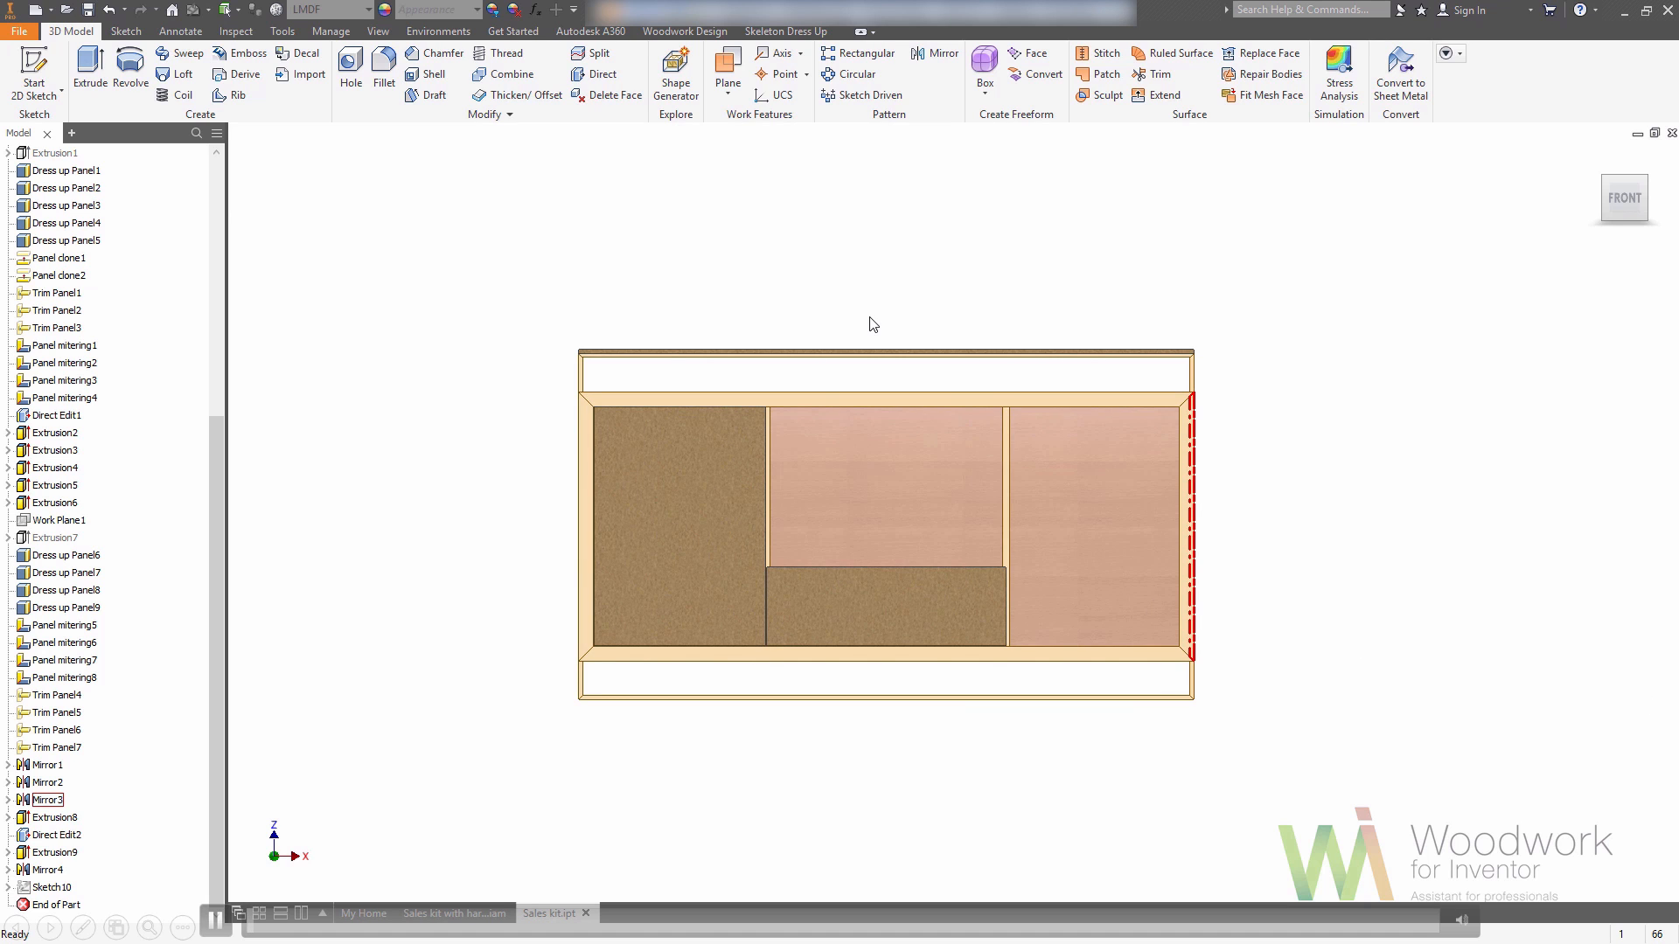
- In the Sales kit.ipt skeleton parameters, set Box_Width to 1600 mm - 100 mm and Box_Height to 700 mm + 100 mm
left_click(535, 9)
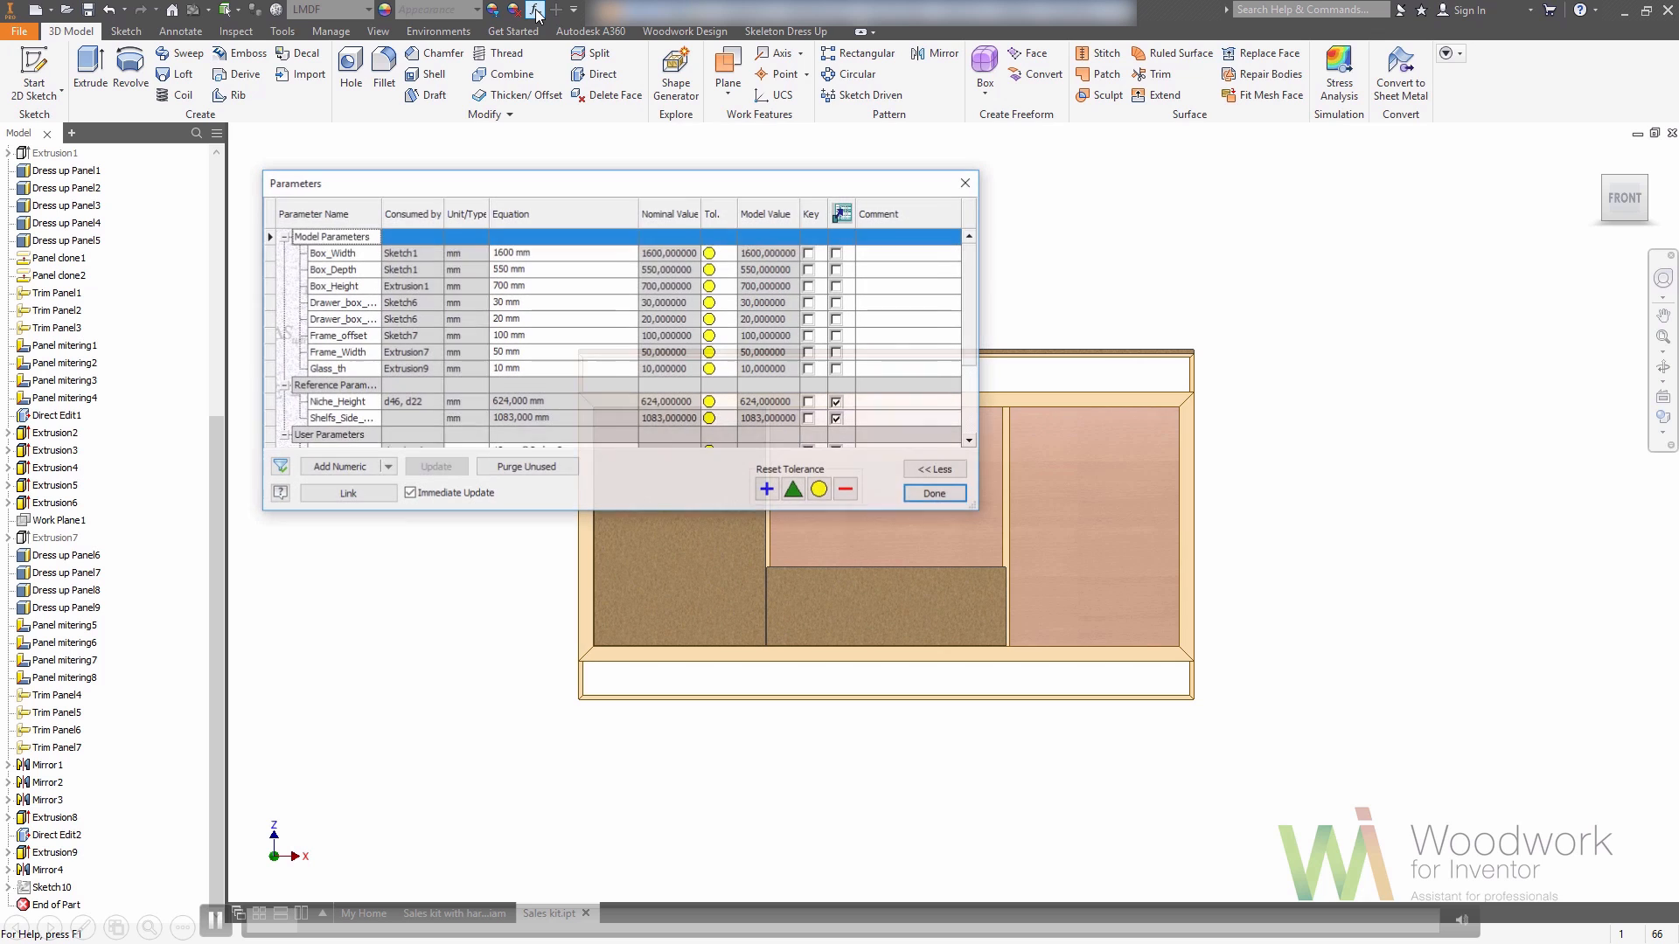
left_click(544, 254)
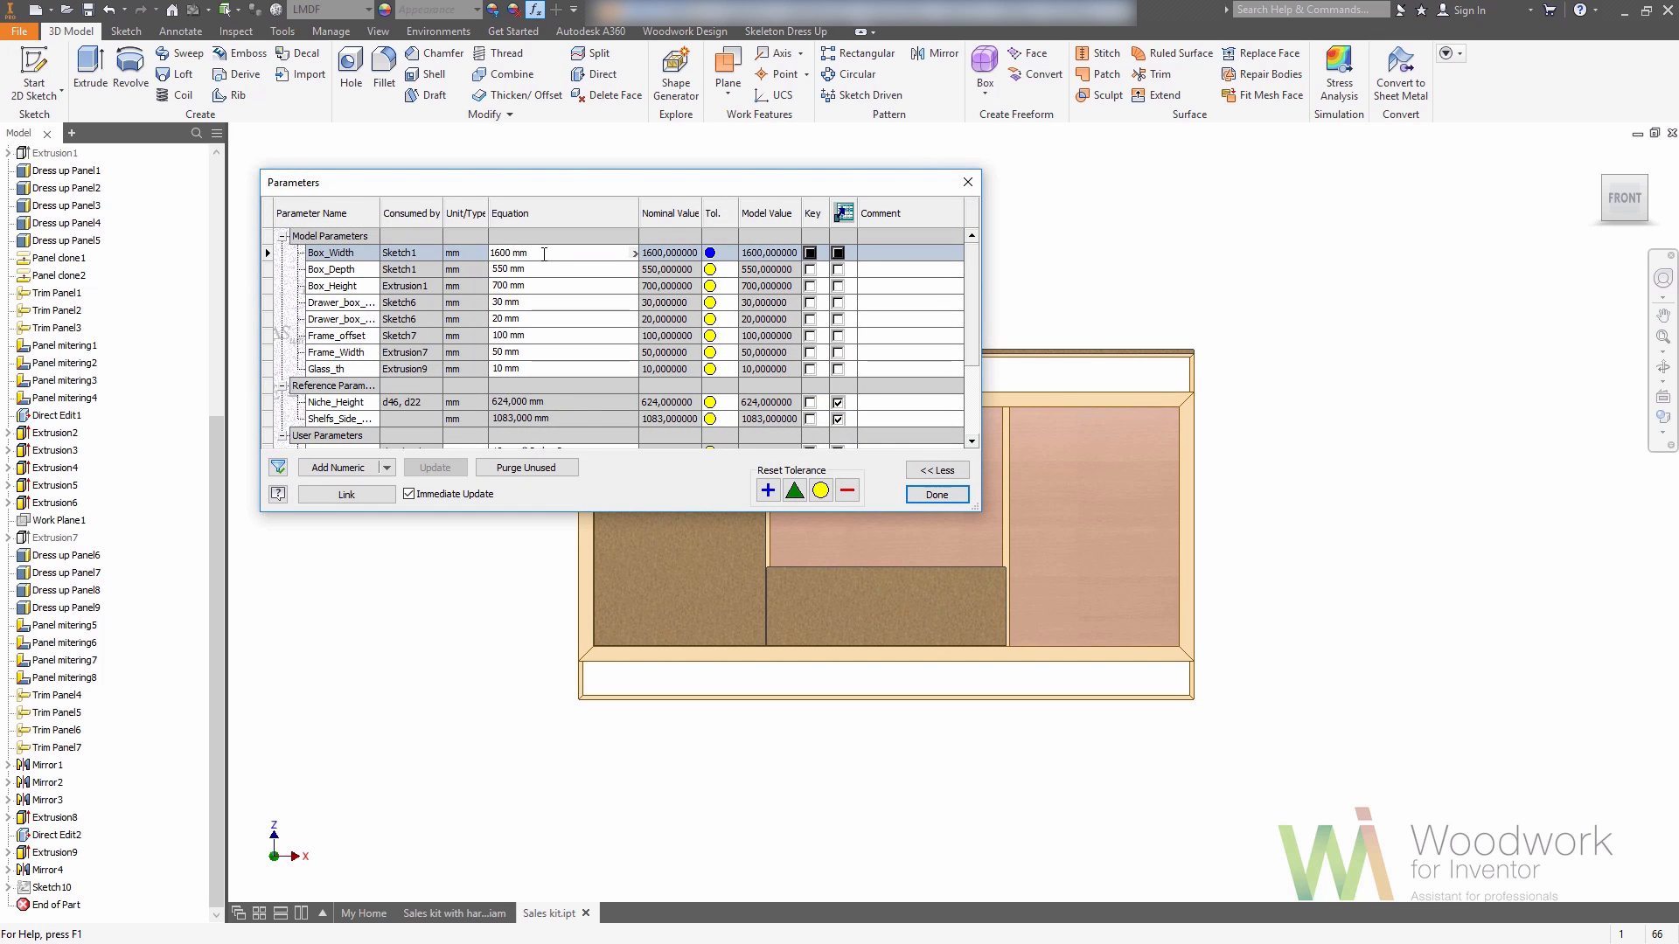
type("-100")
key("Return")
left_click(545, 286)
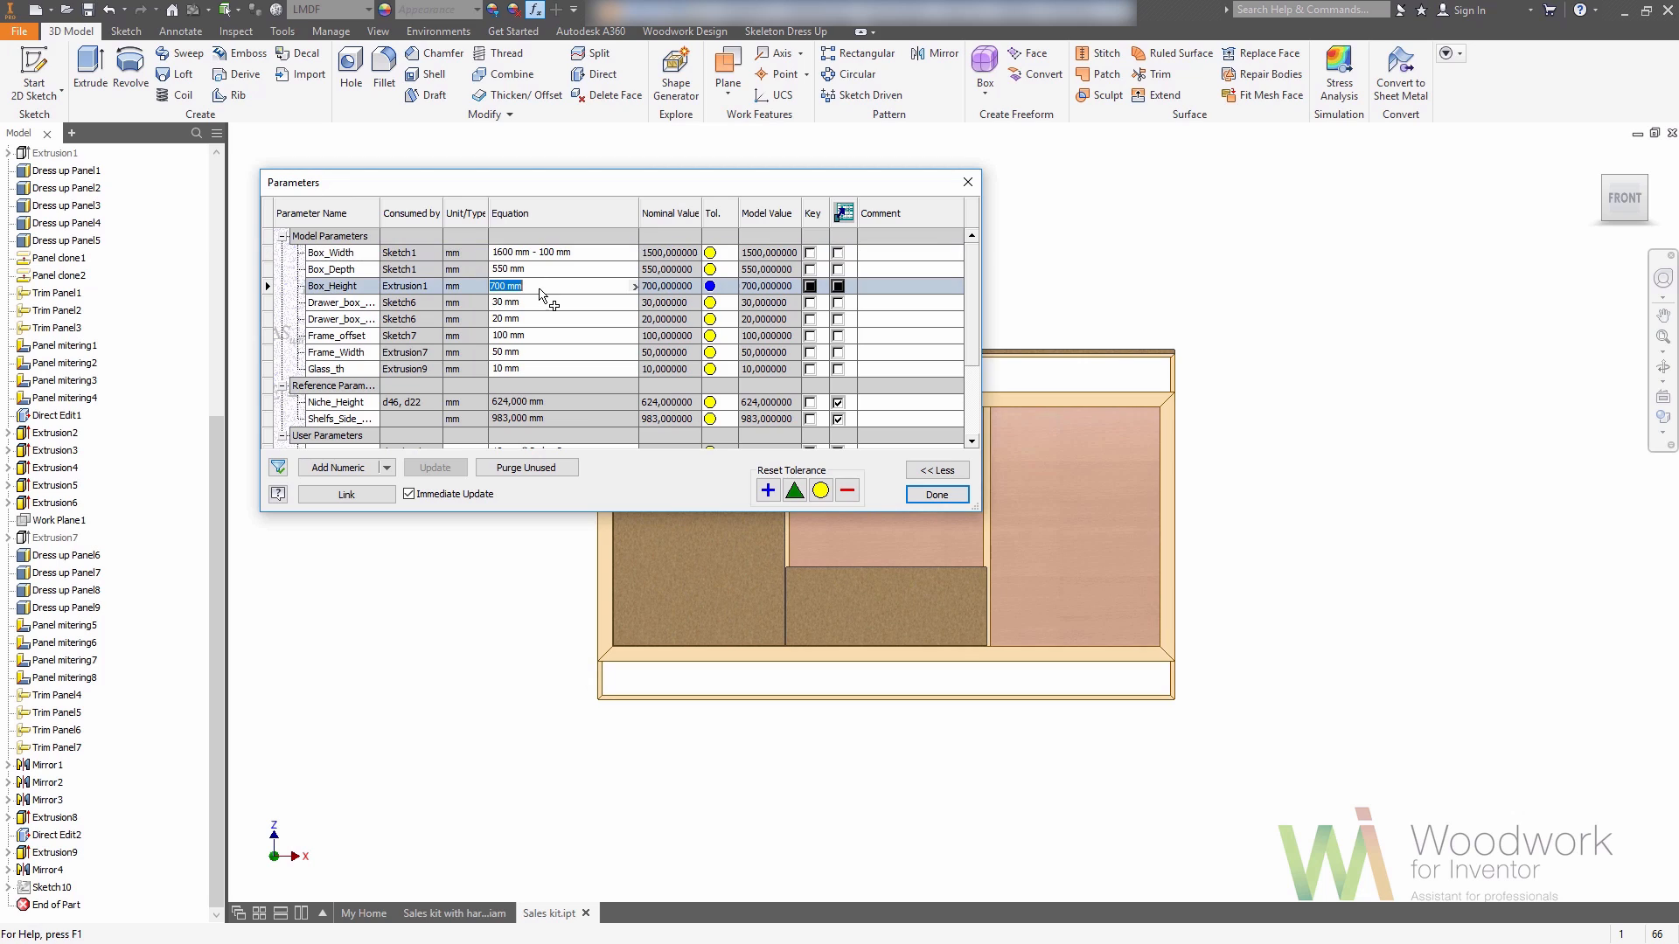
type("+100")
key("Return")
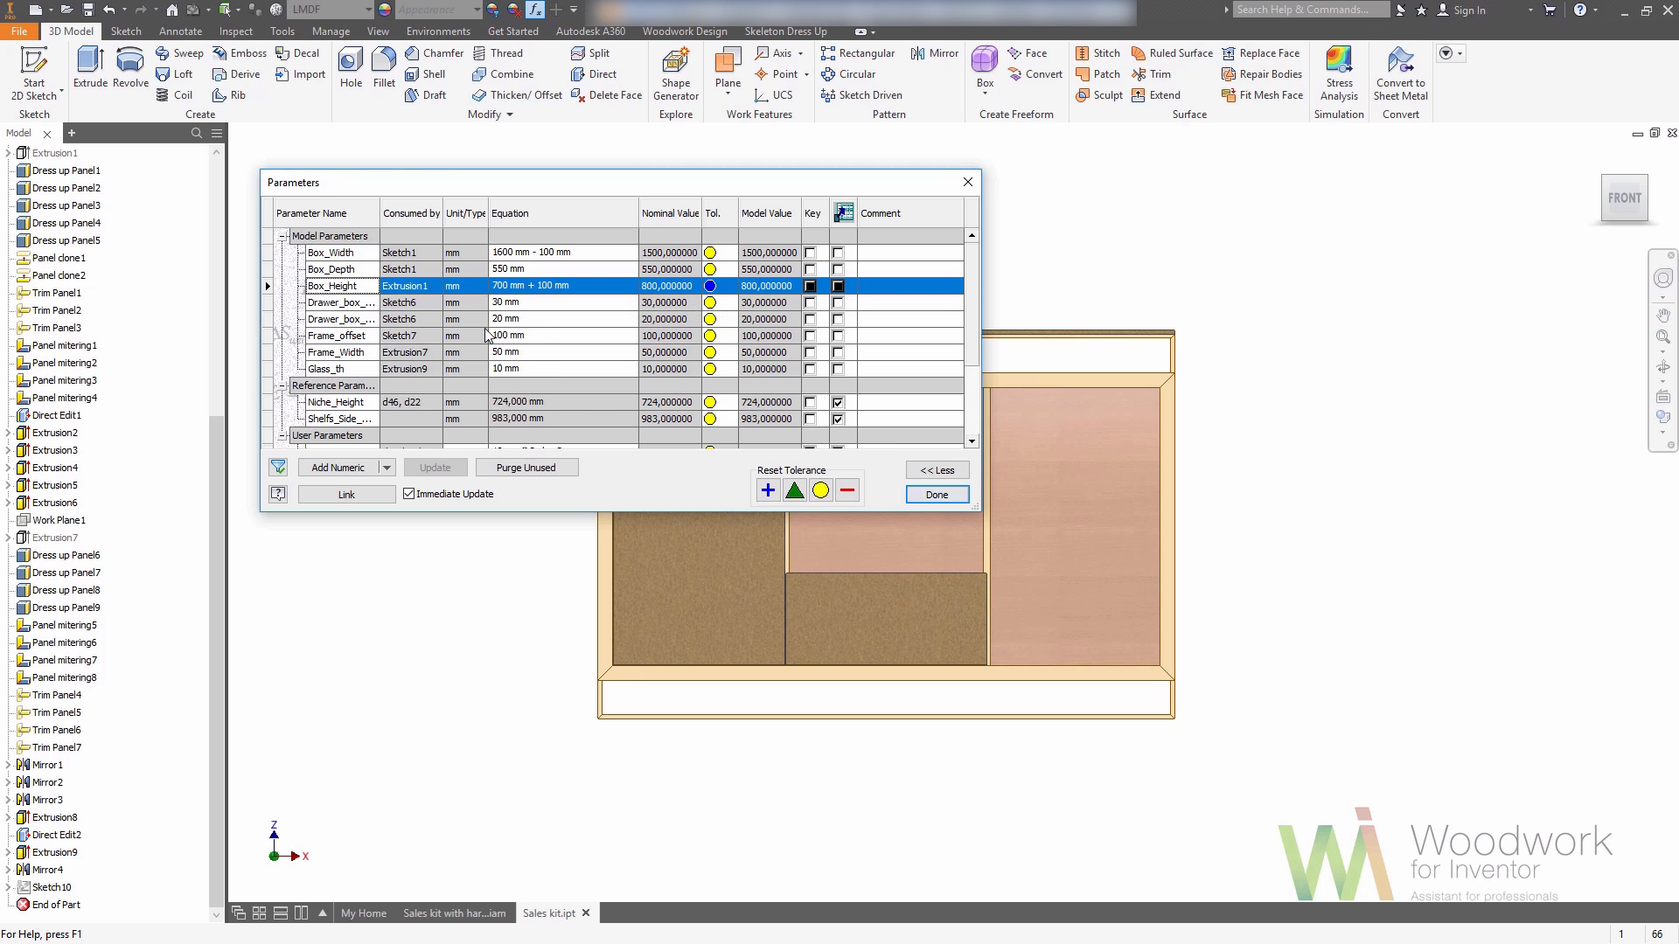
- Set the user parameters Drawers_QTY to 4 and Shelfs_QTY to 3, and finish editing the parameters
scroll(543, 332, "down", 3)
left_click(534, 369)
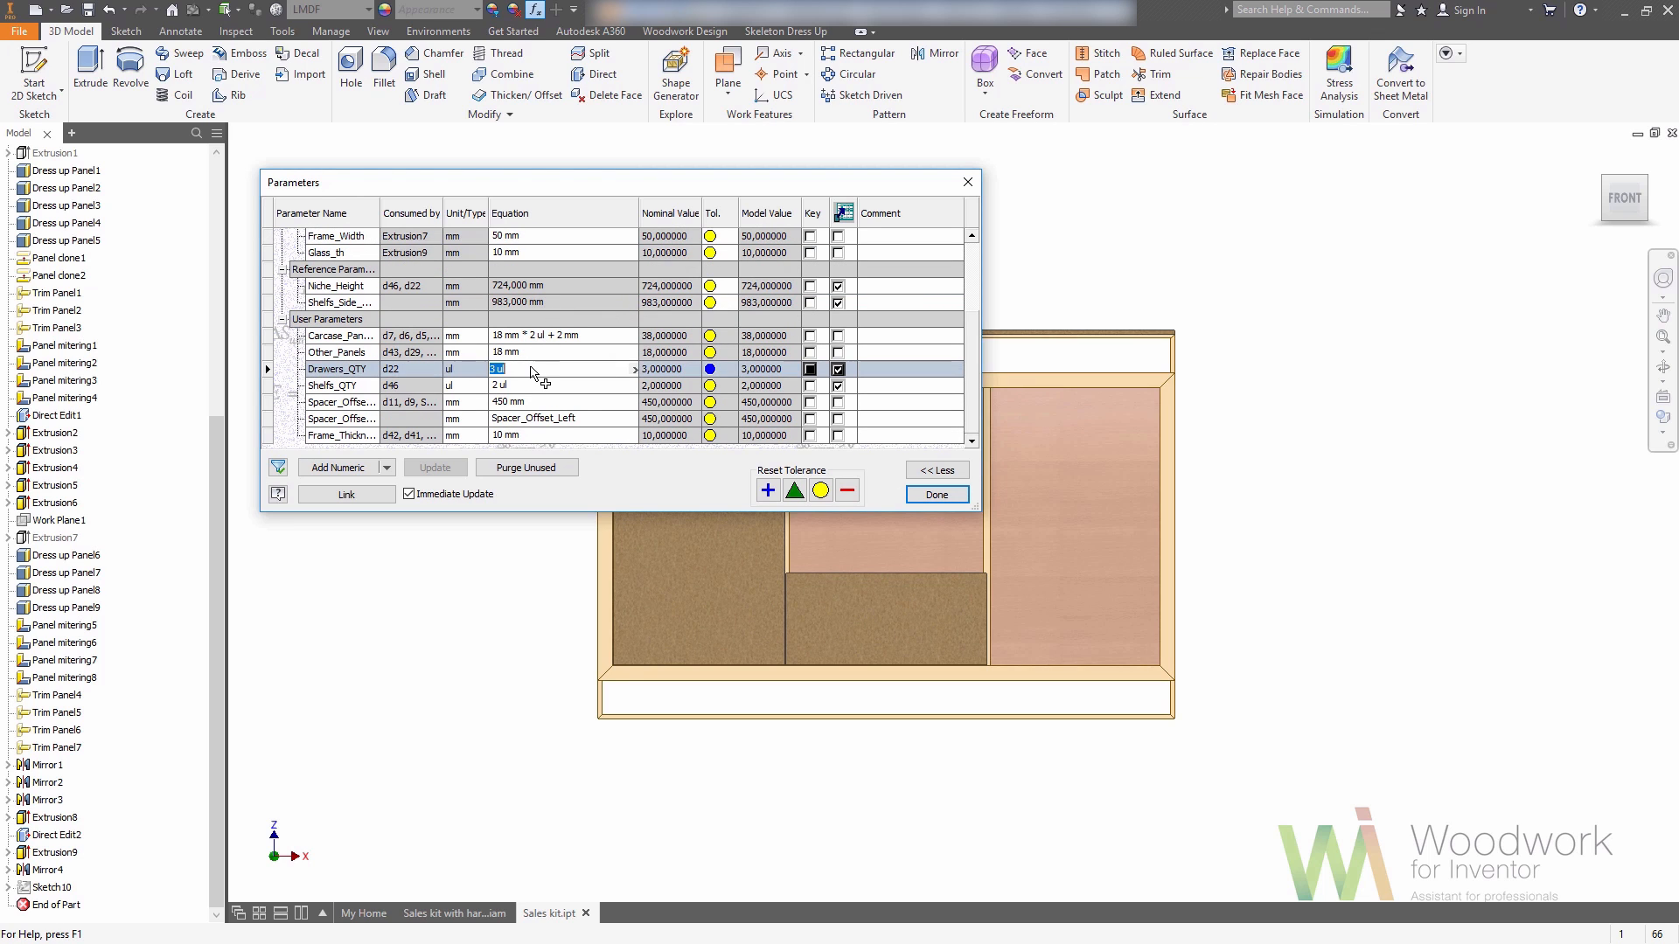
type("4")
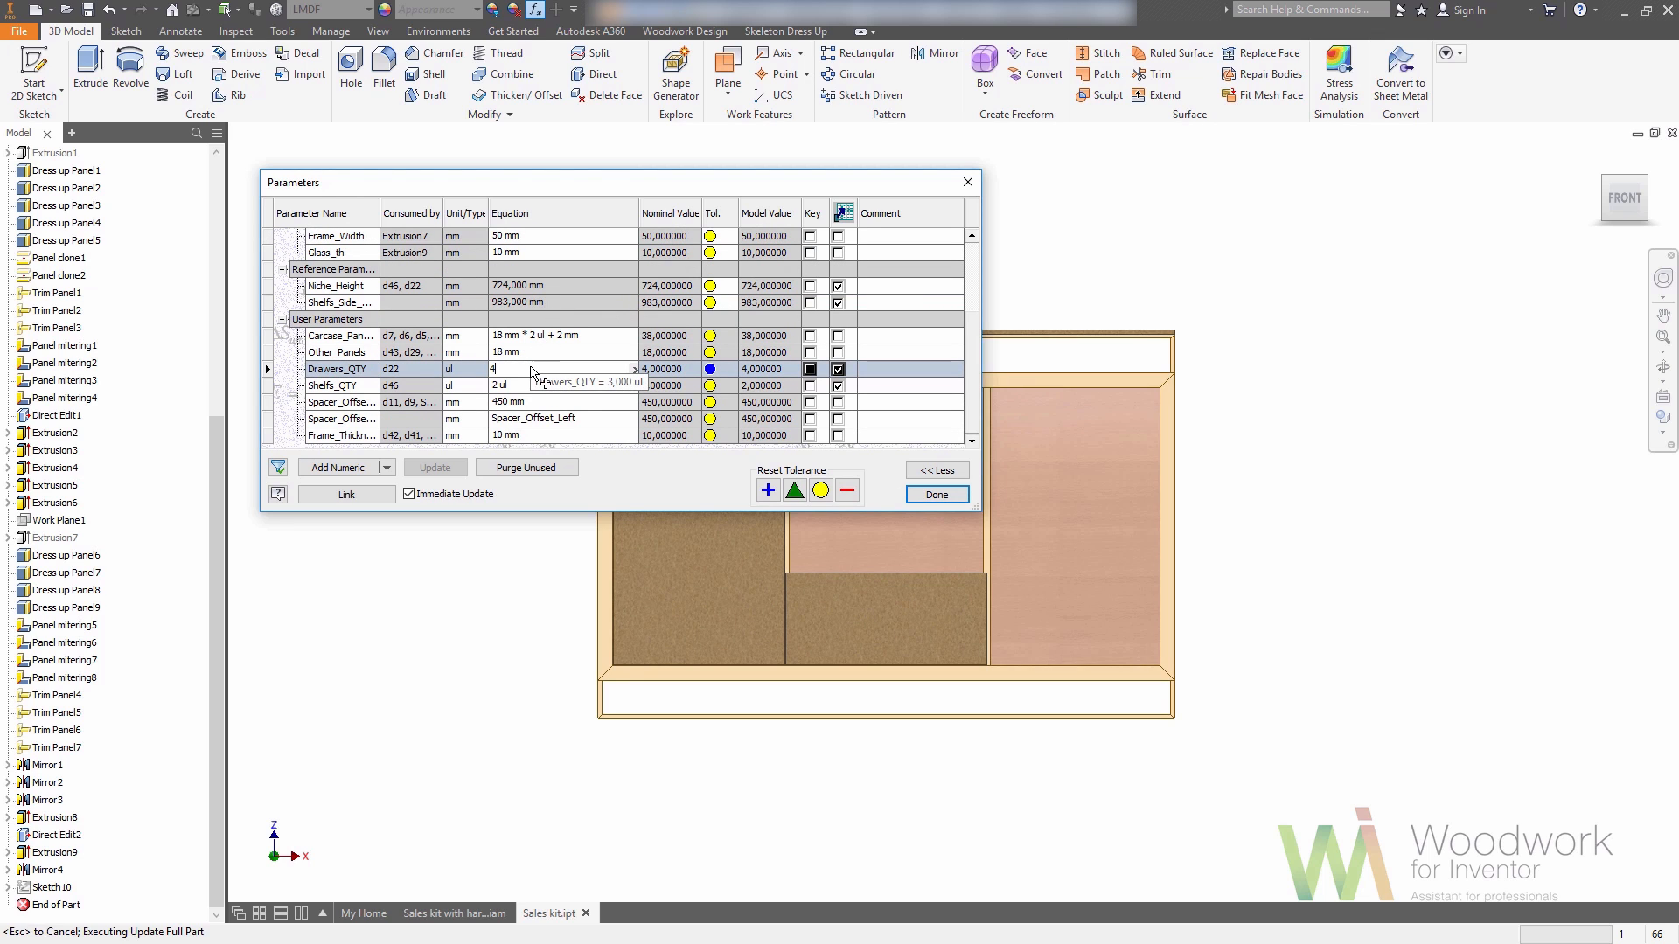
key("Return")
left_click(525, 387)
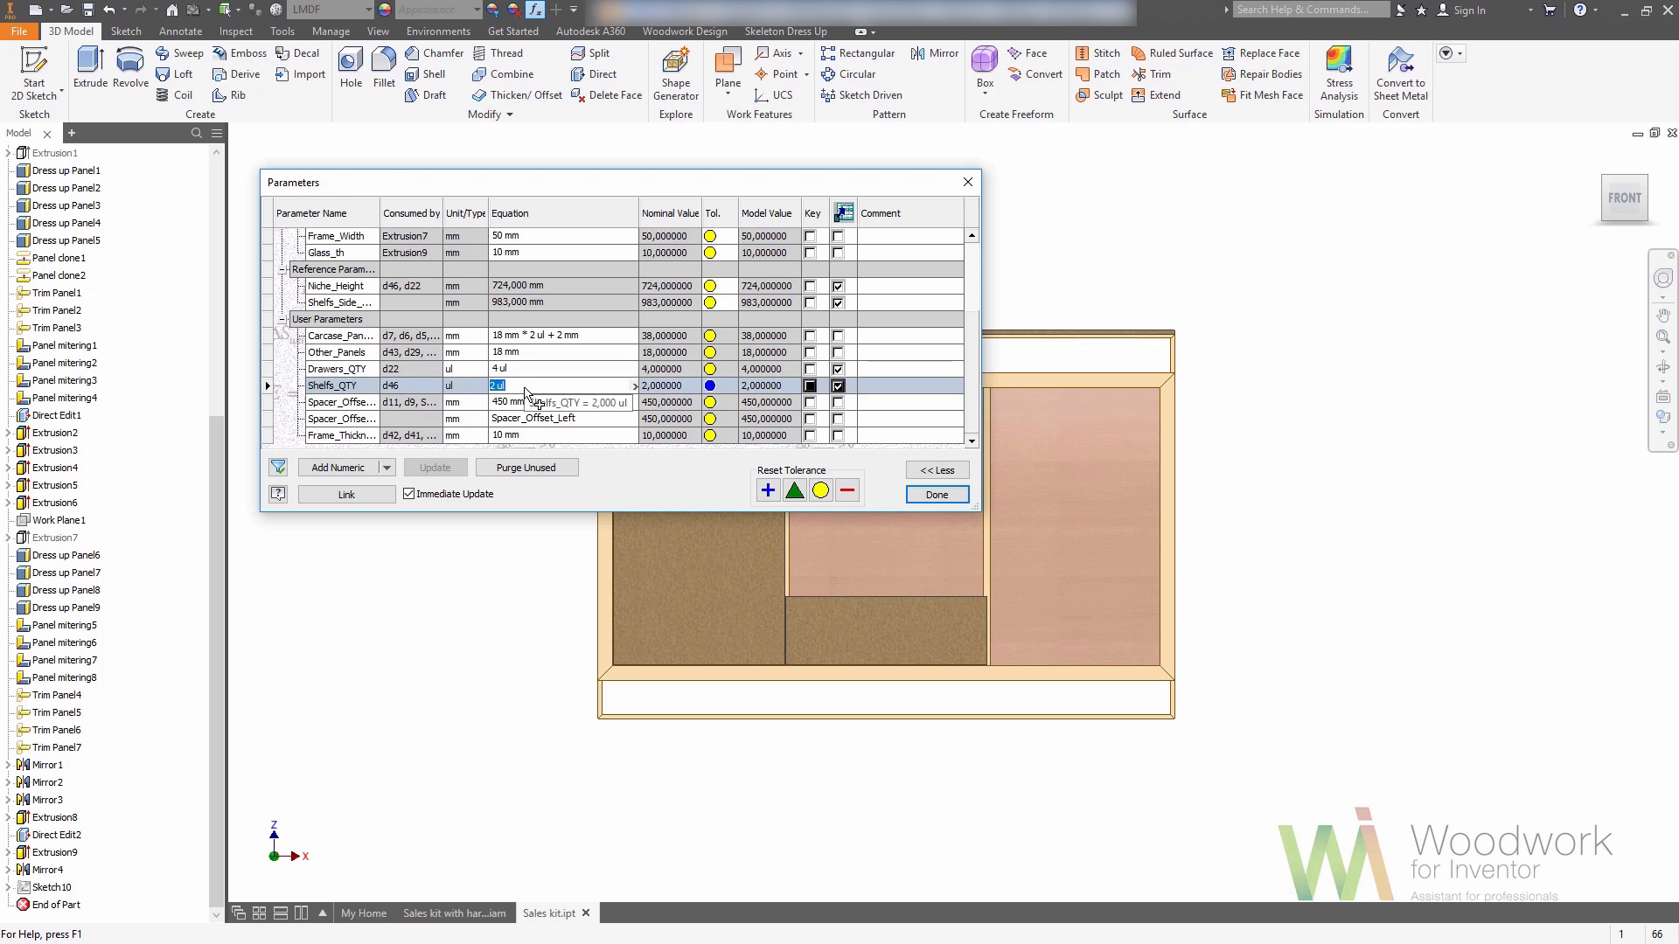
type("3")
key("Return")
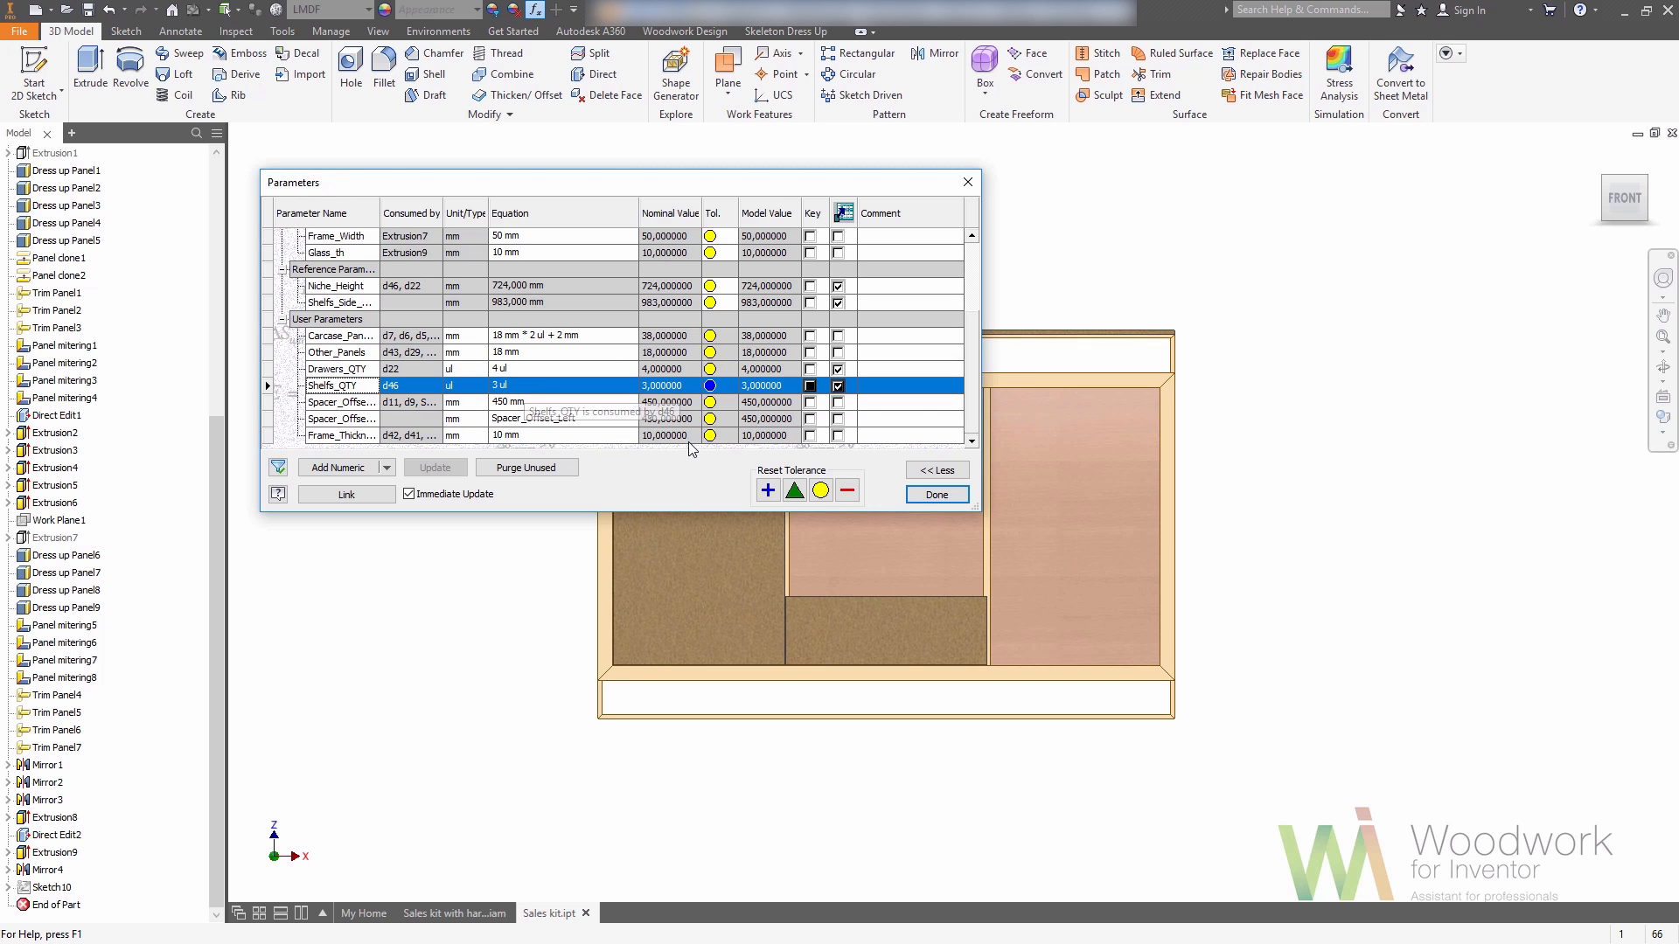
left_click(936, 494)
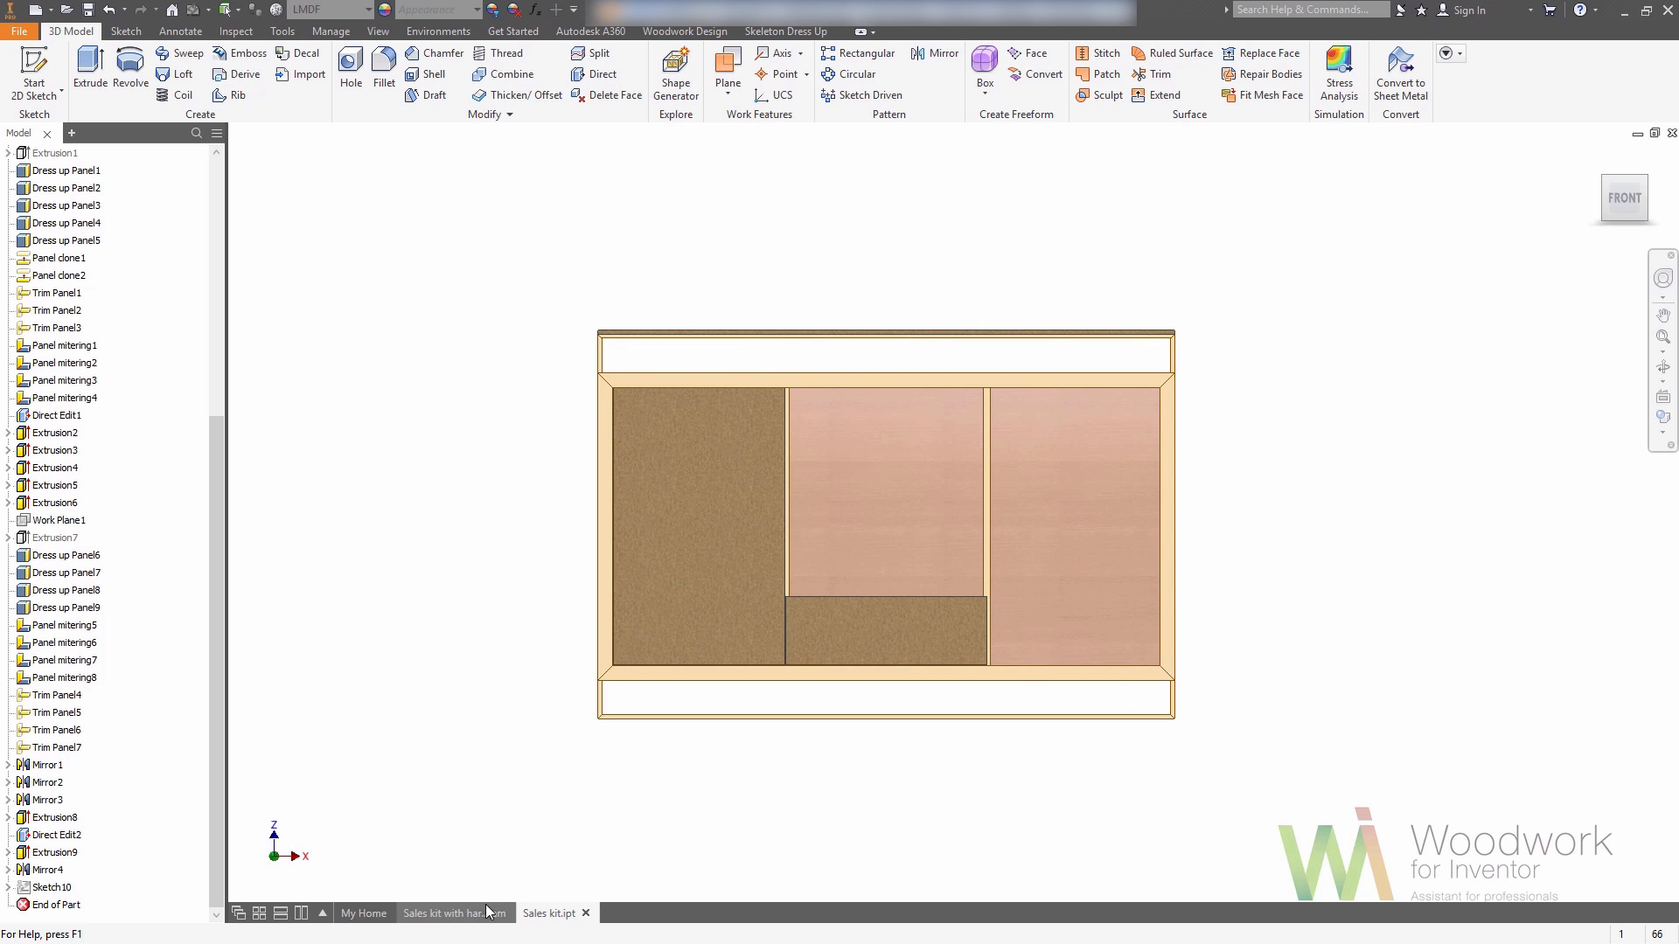
- Update the Sales kit with hardware assembly to the new skeleton, refresh its iBoxes and inspect the cabinet from the side
left_click(483, 913)
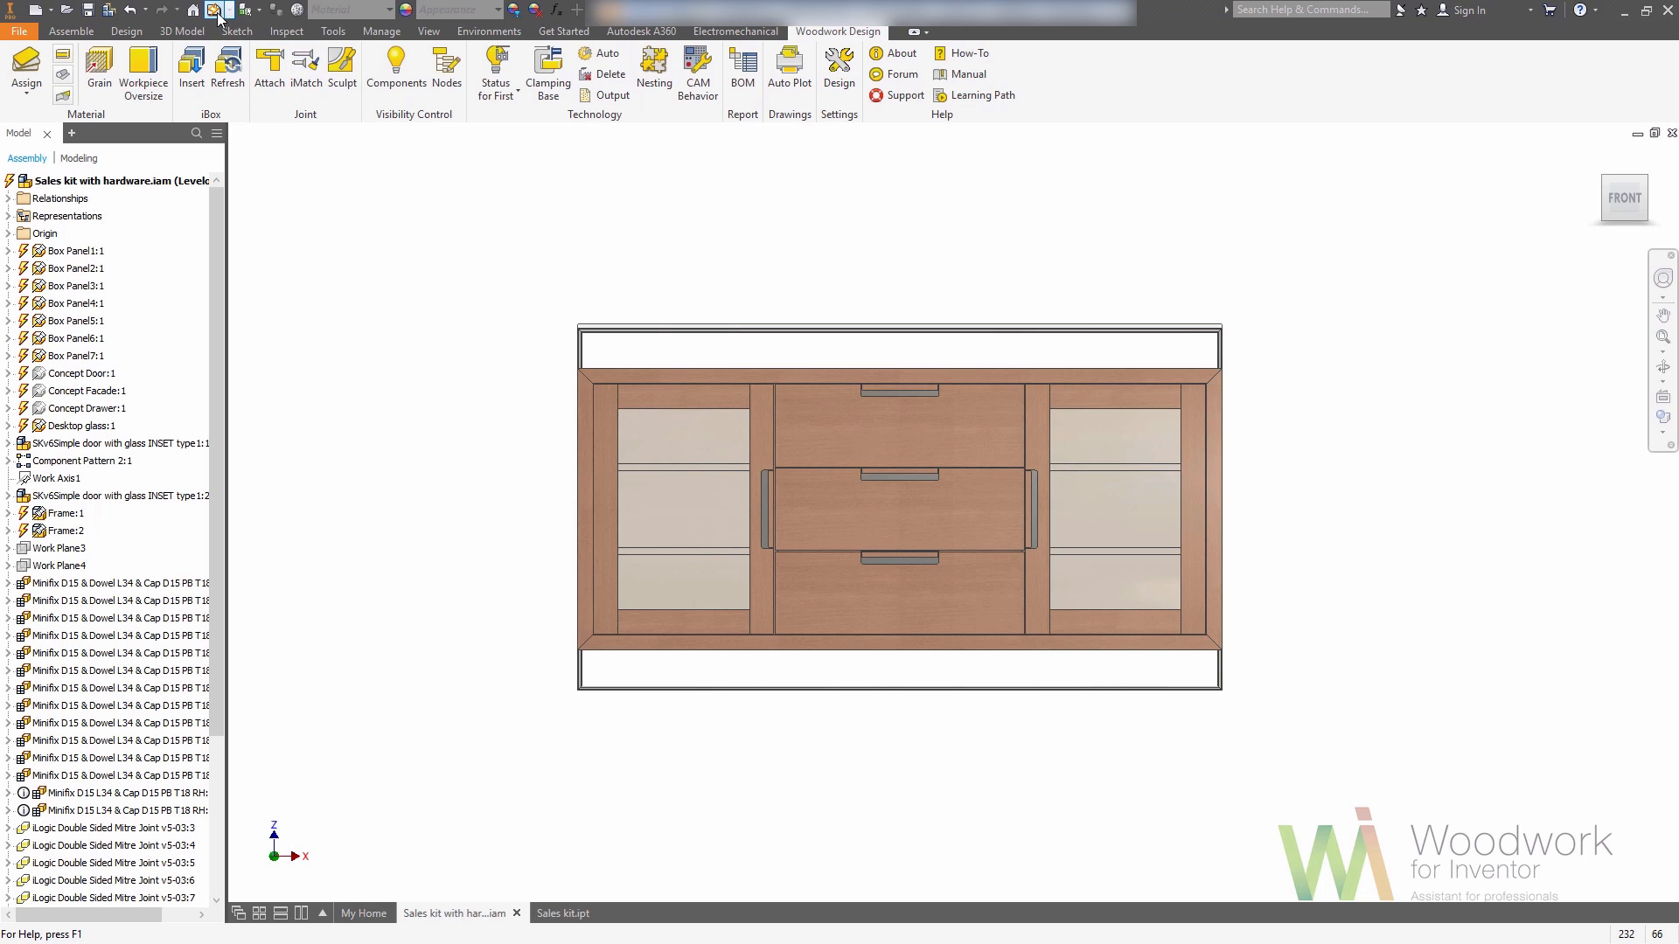
left_click(215, 10)
left_click(230, 77)
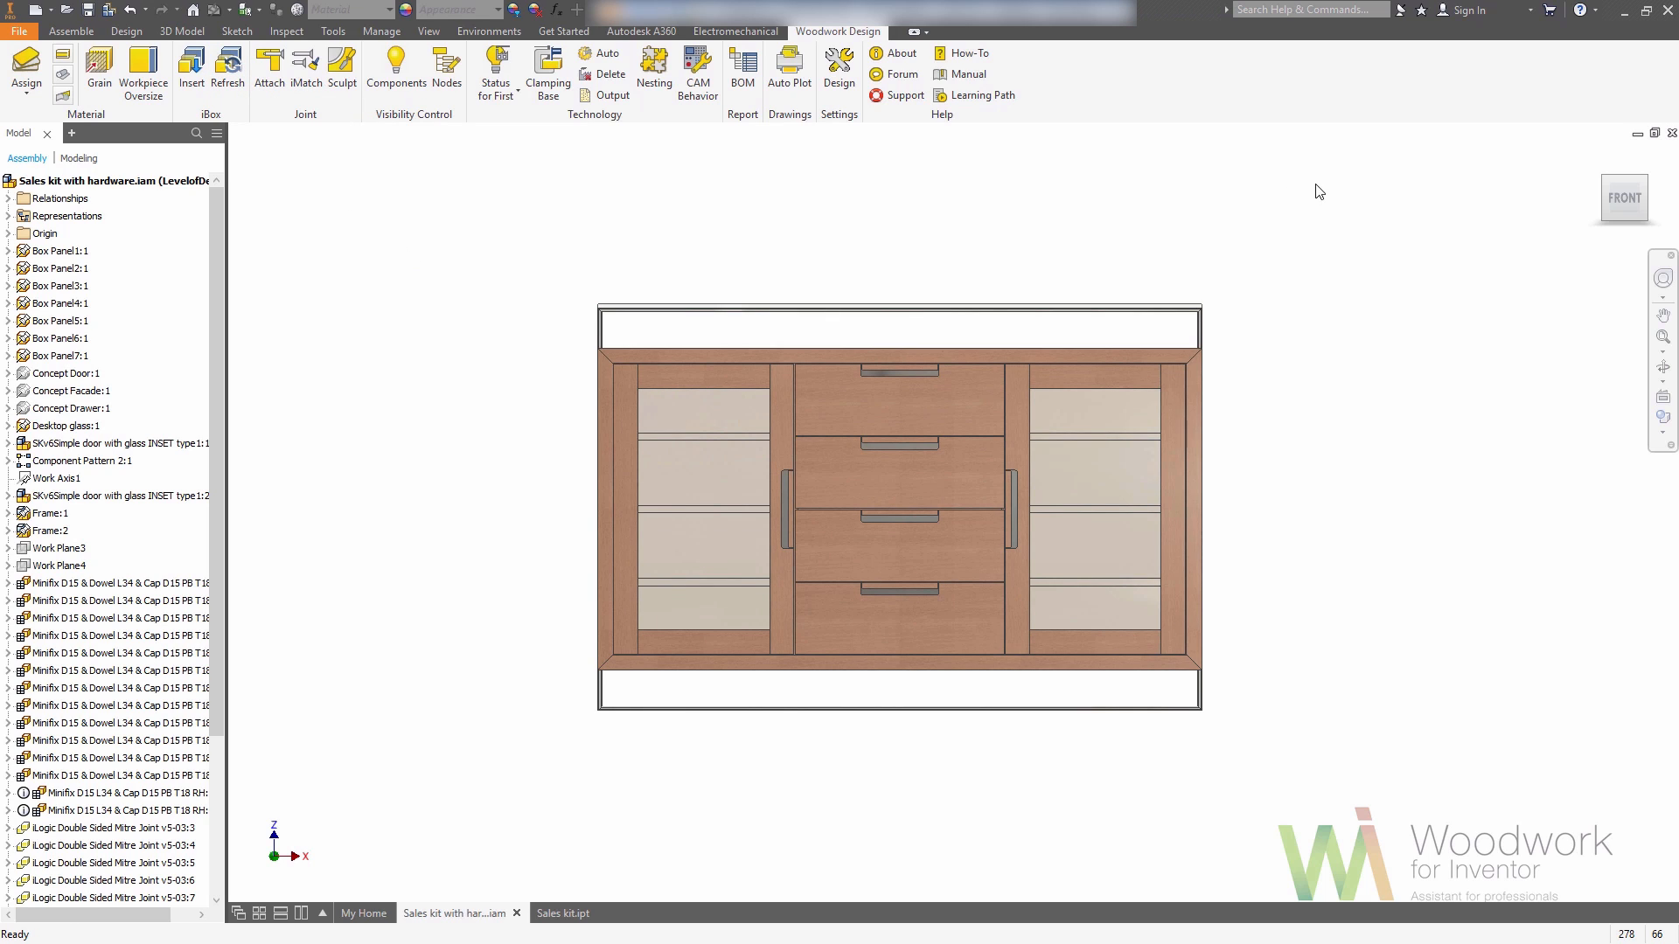
left_click(1663, 367)
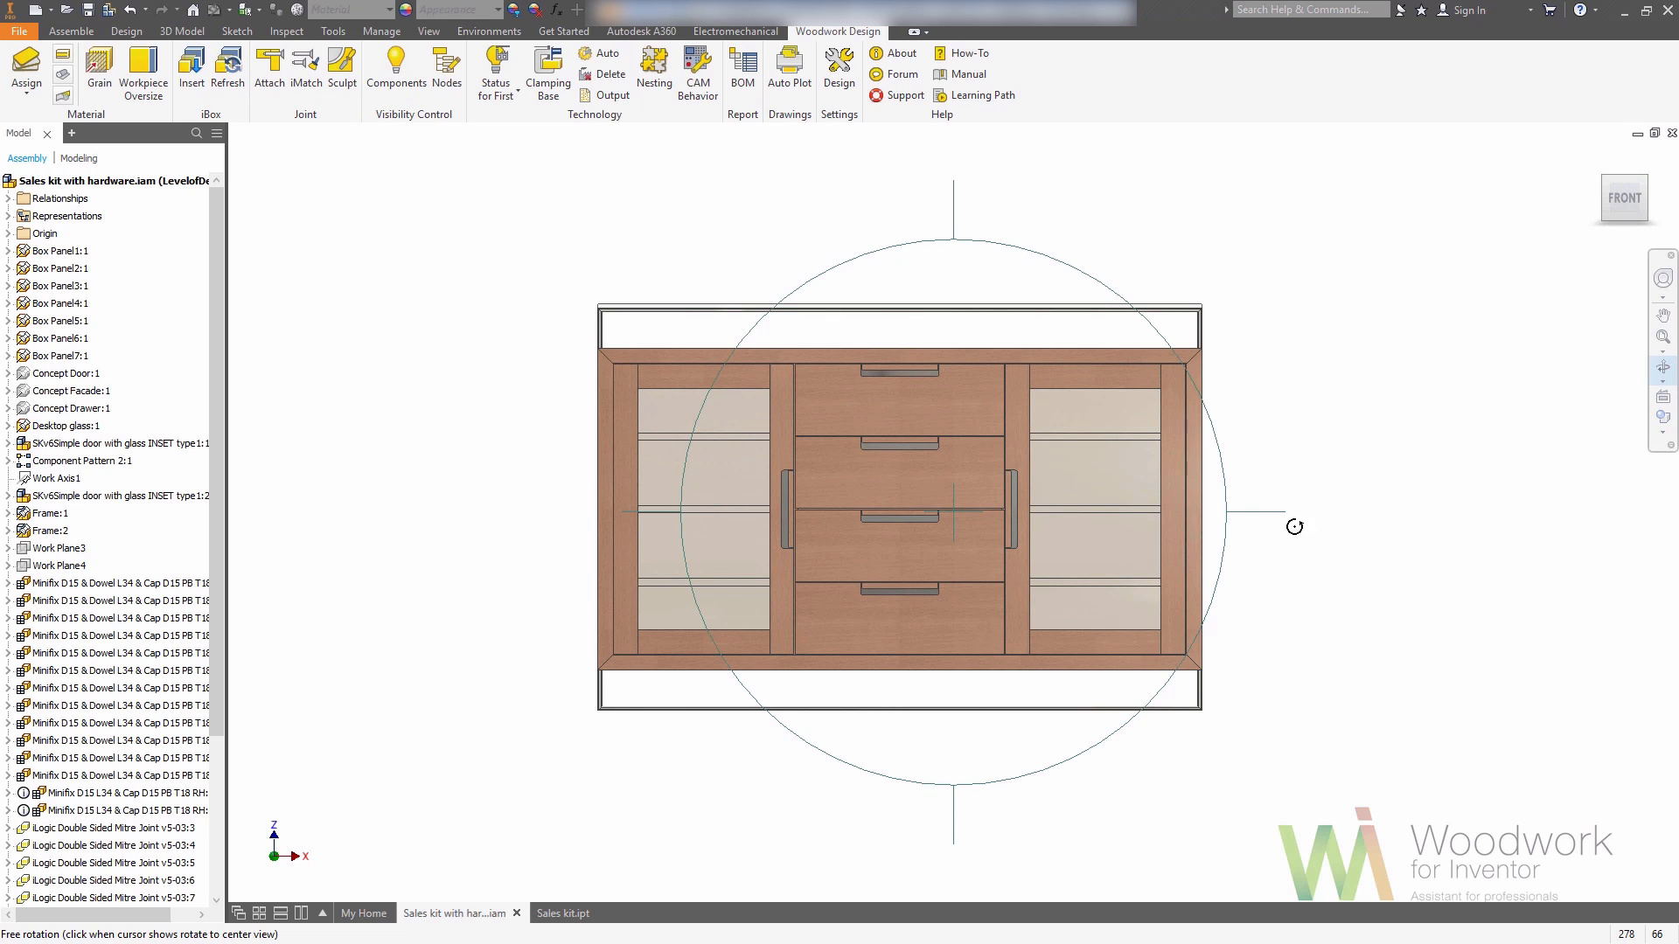
left_click_drag(1294, 526, 1404, 500)
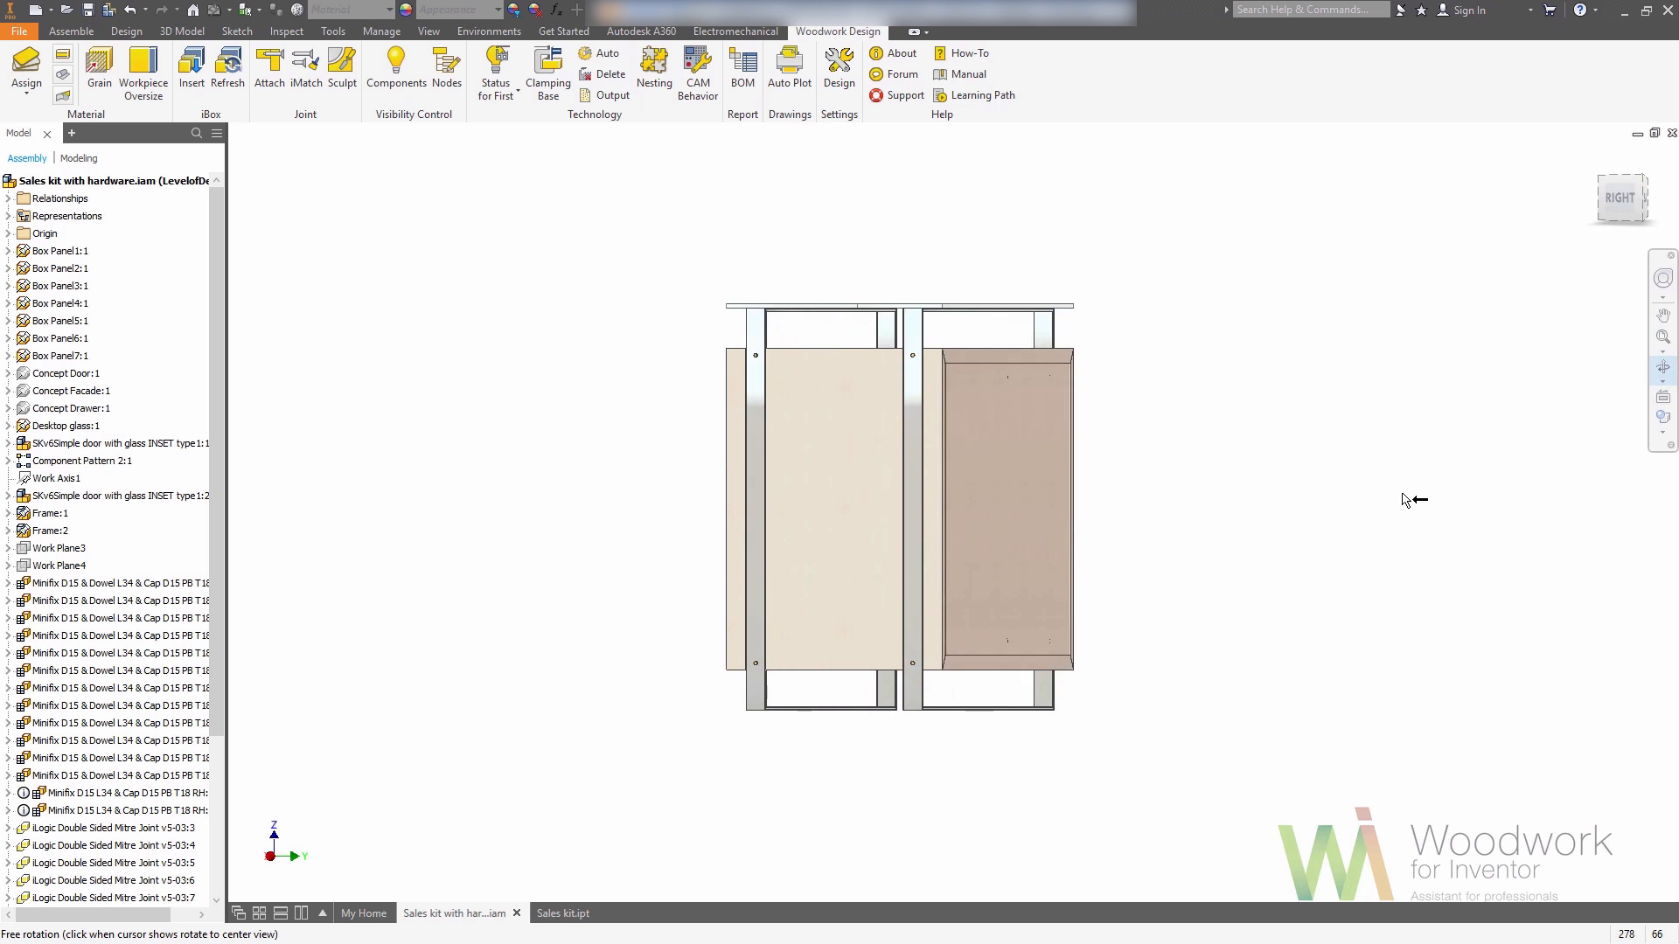
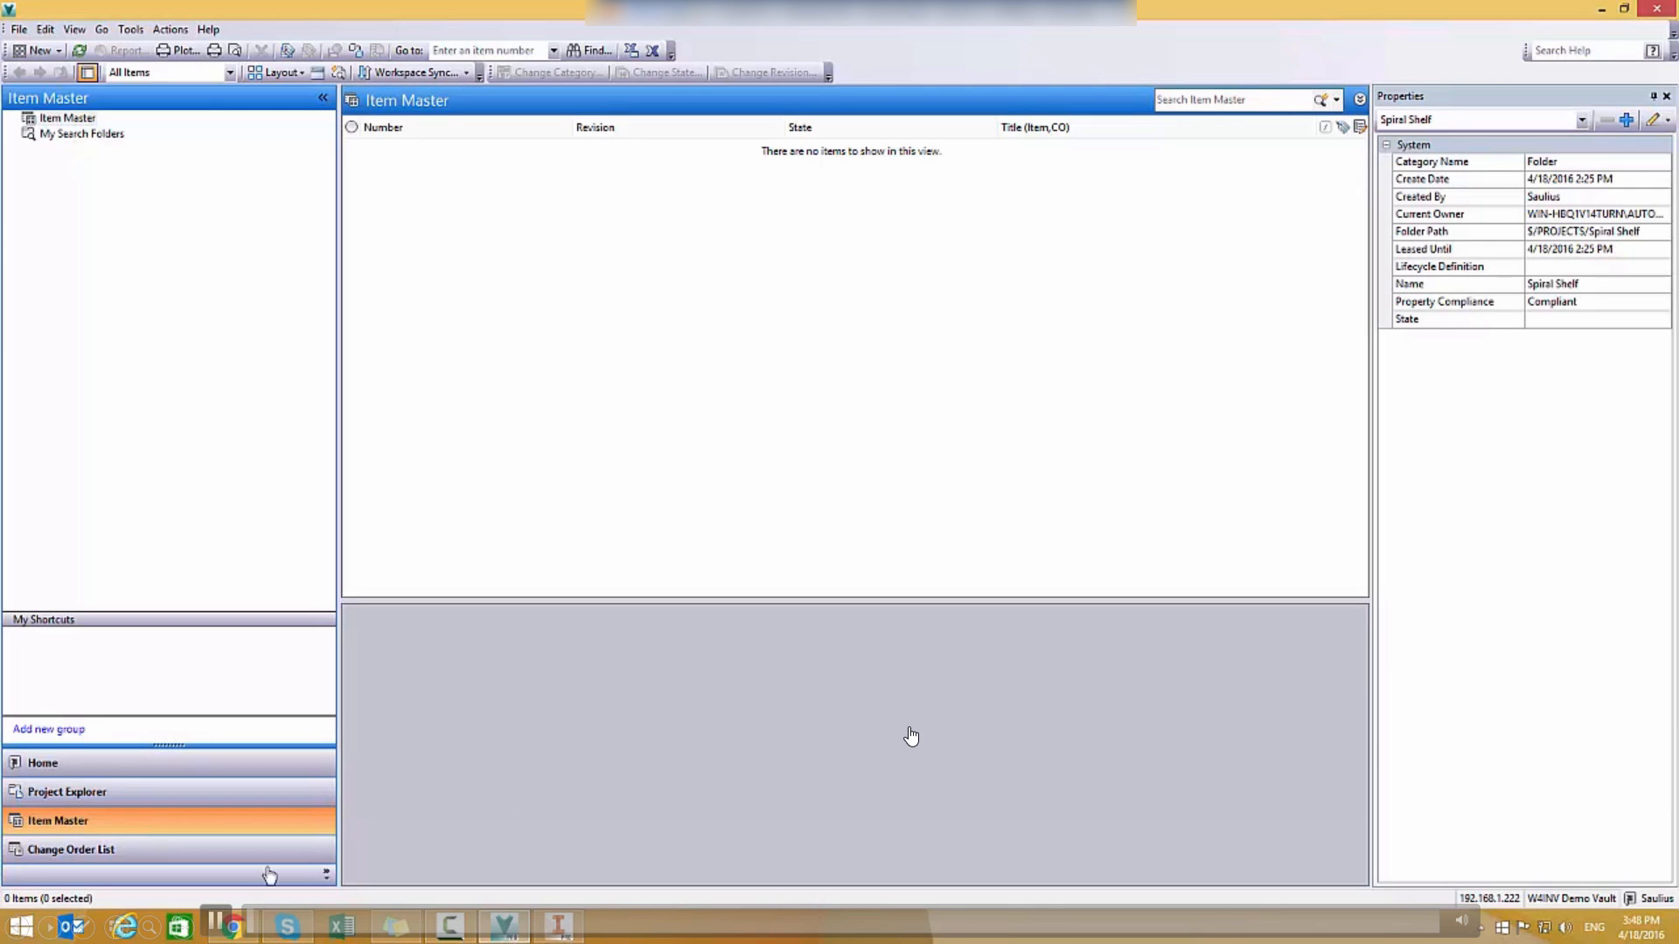
- Switch to Inventor, open the BOM of the spiral shelf assembly and review the Categories, Units and Properties mappings in the Vault settings
left_click(558, 928)
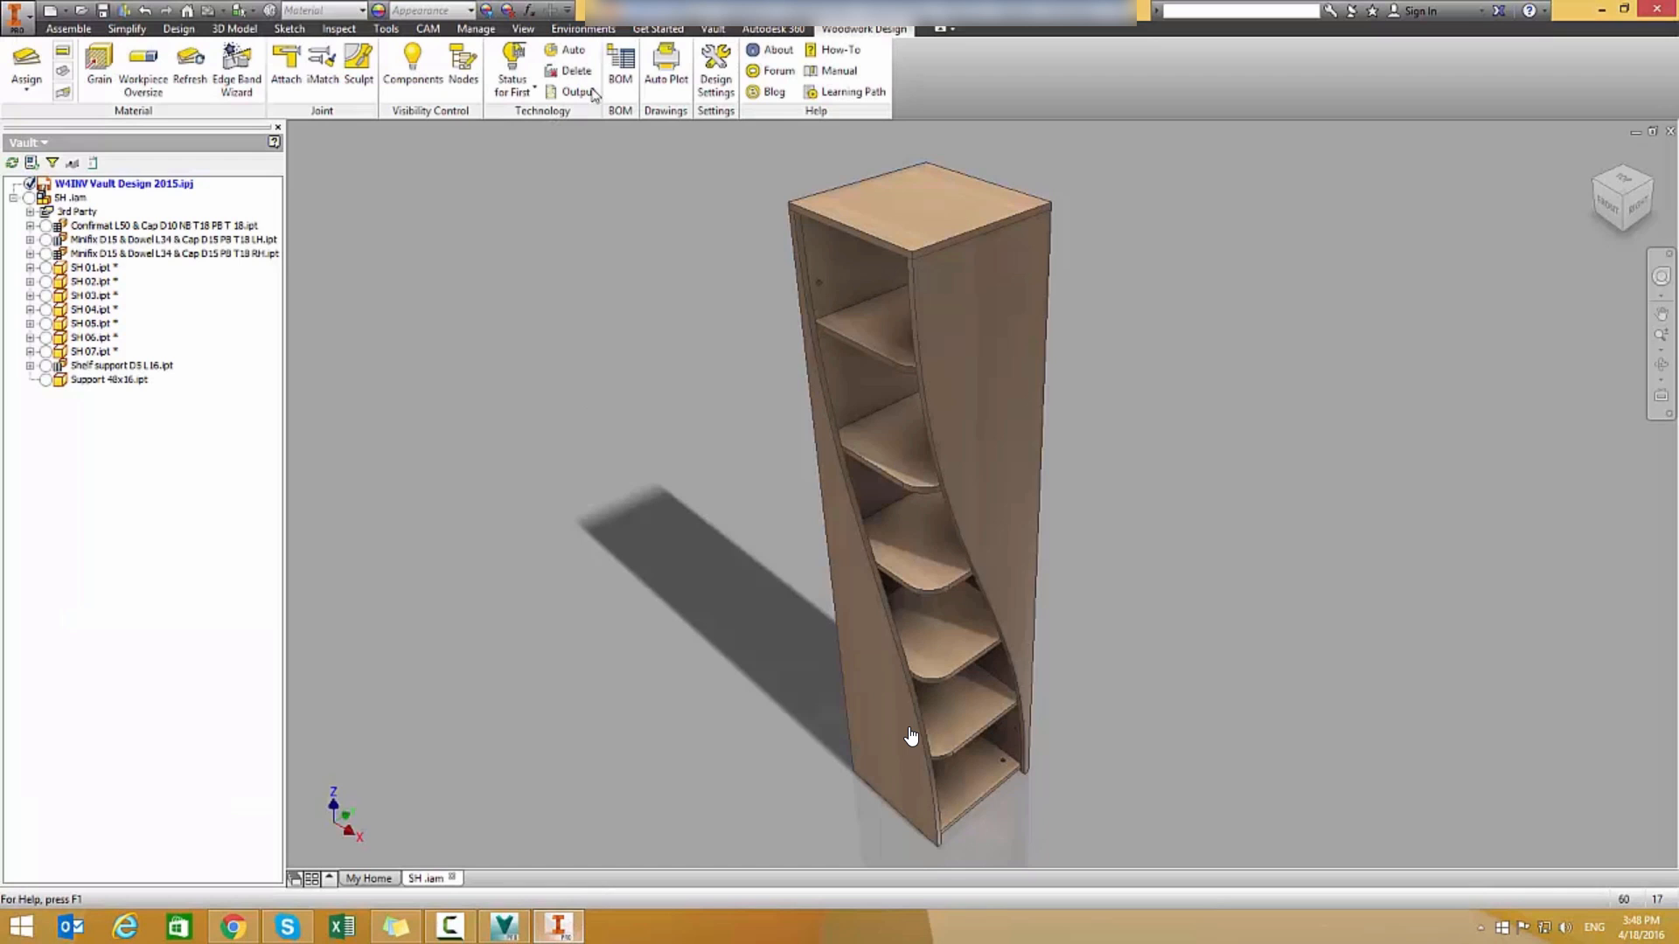
left_click(620, 70)
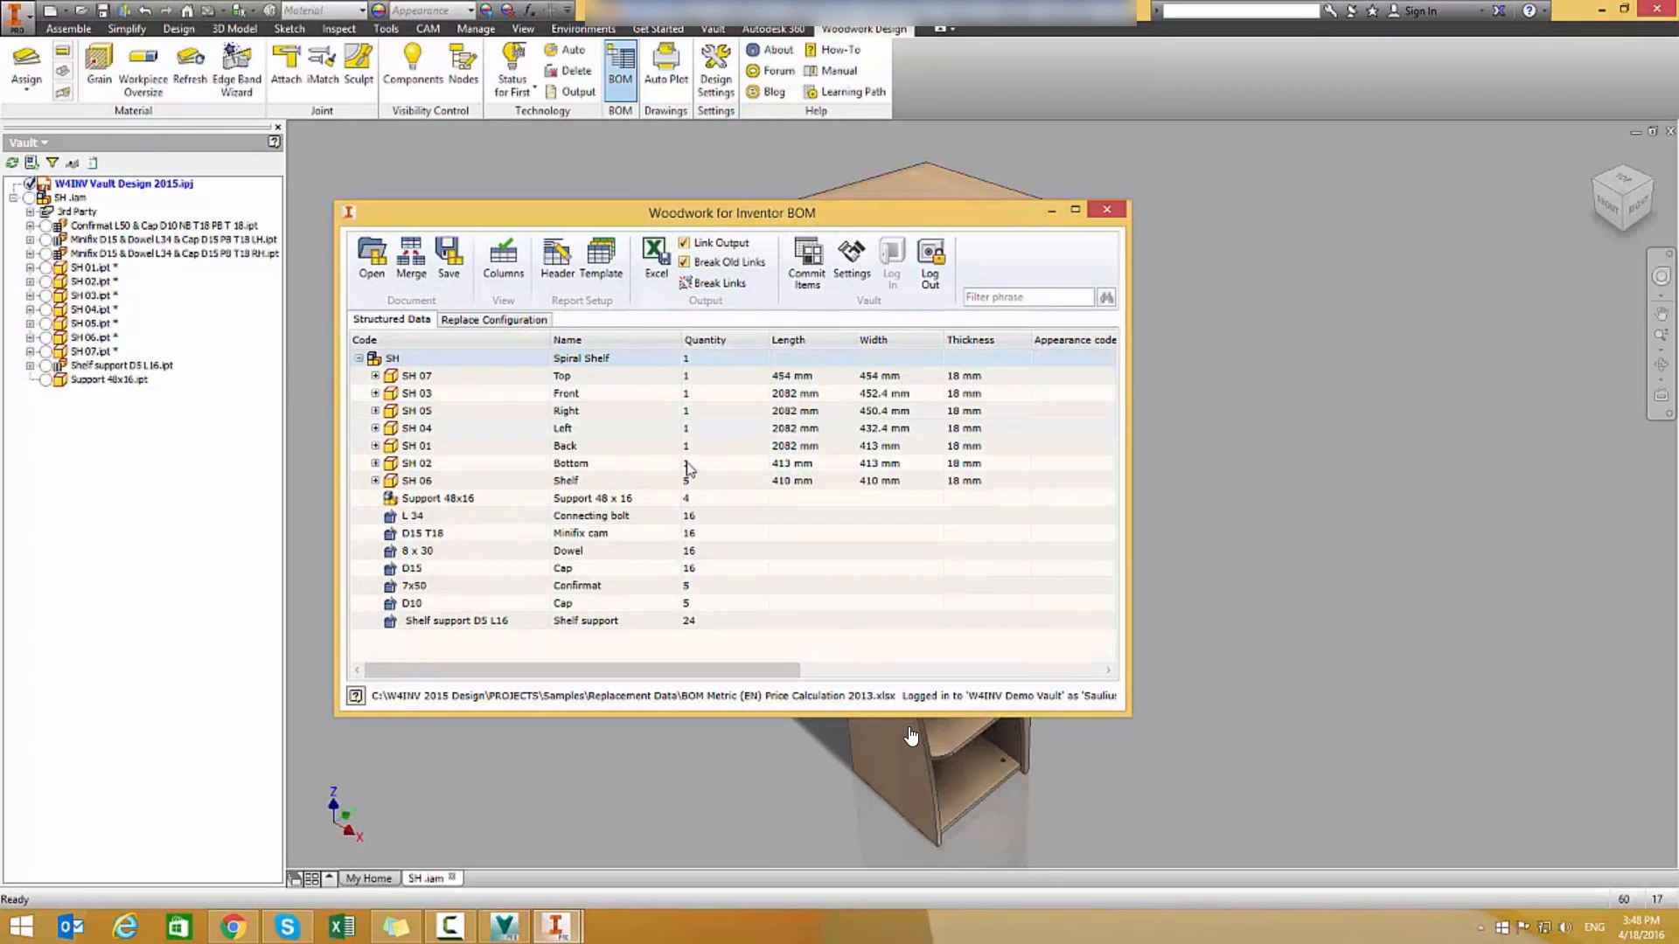
left_click(850, 260)
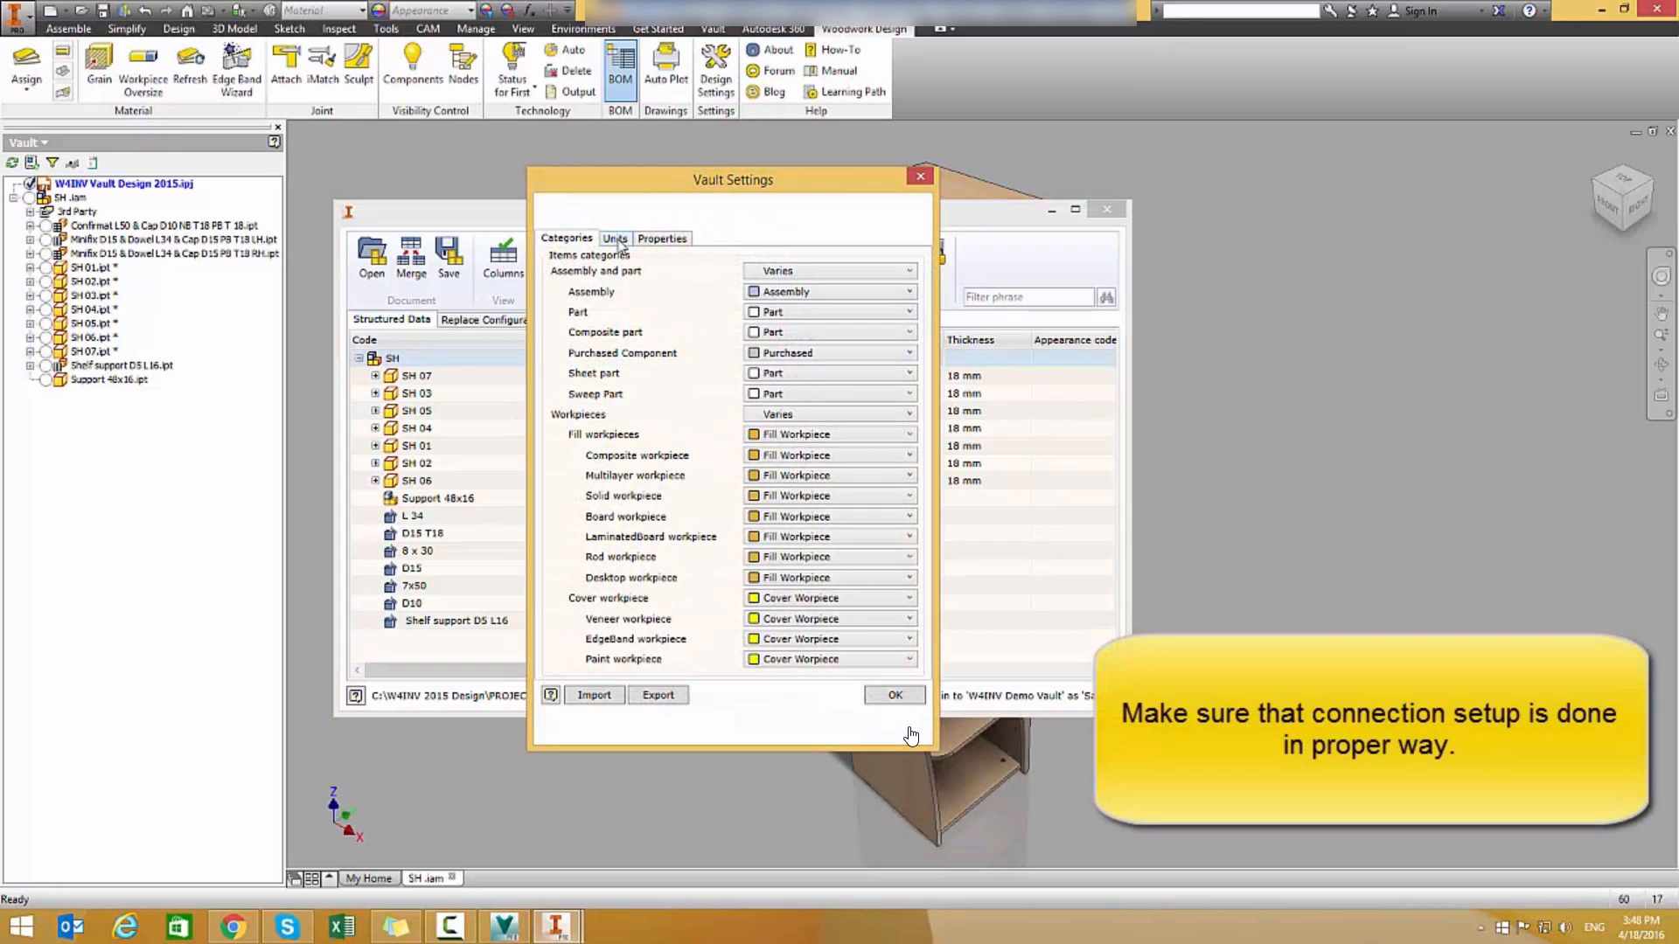
left_click(616, 239)
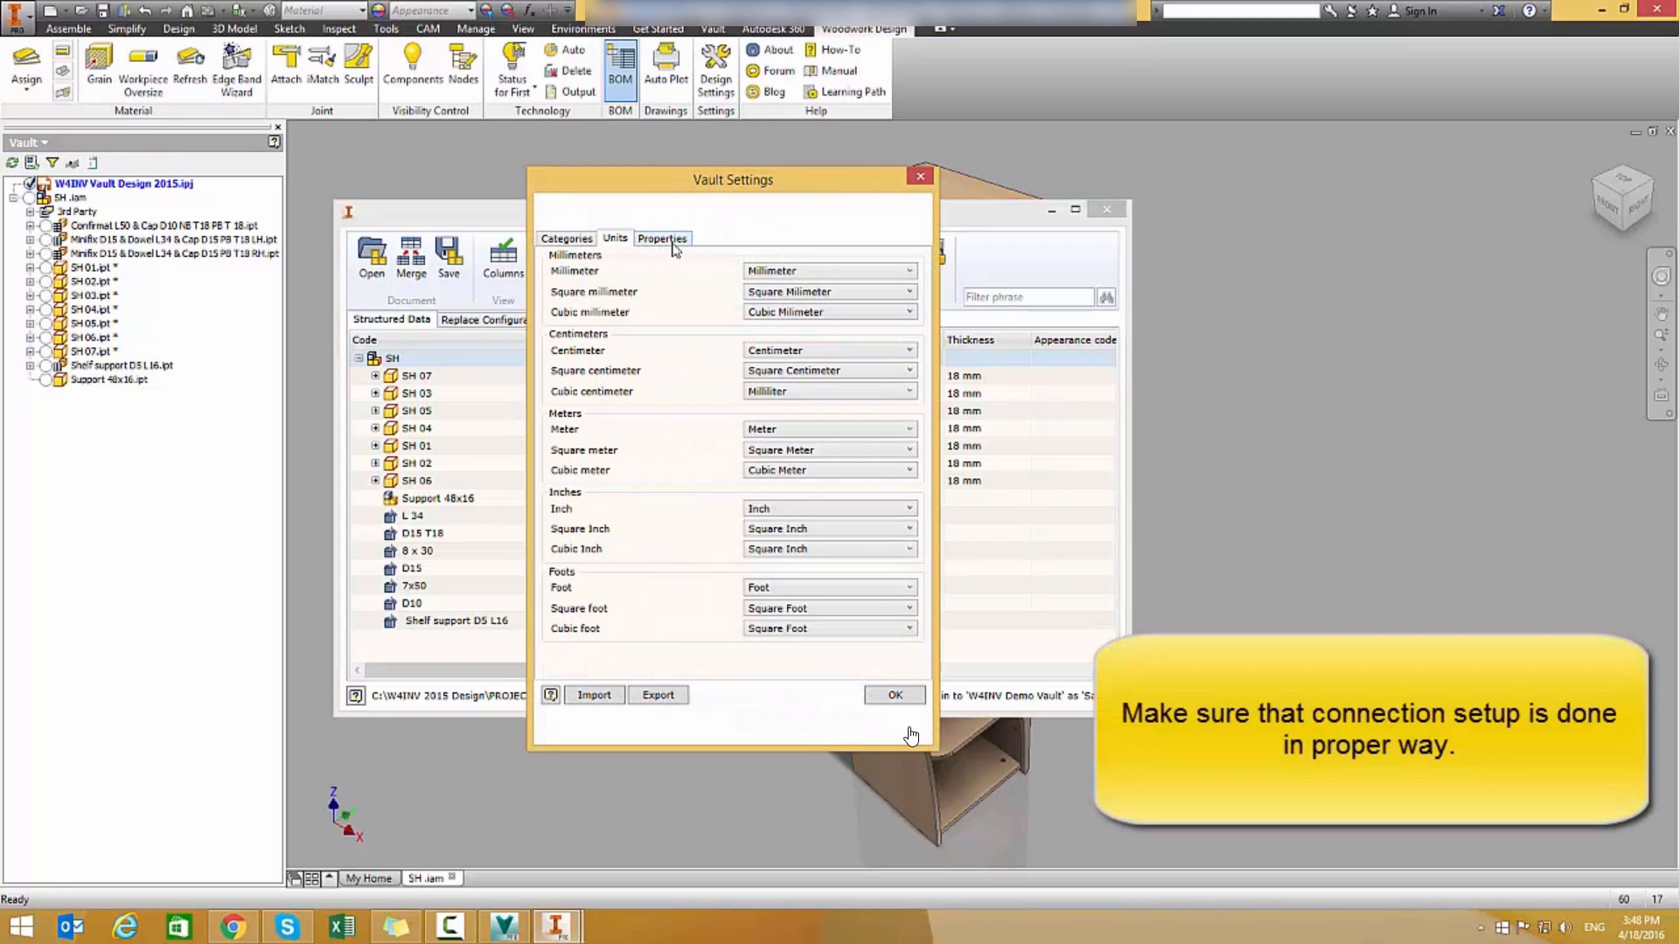
left_click(671, 244)
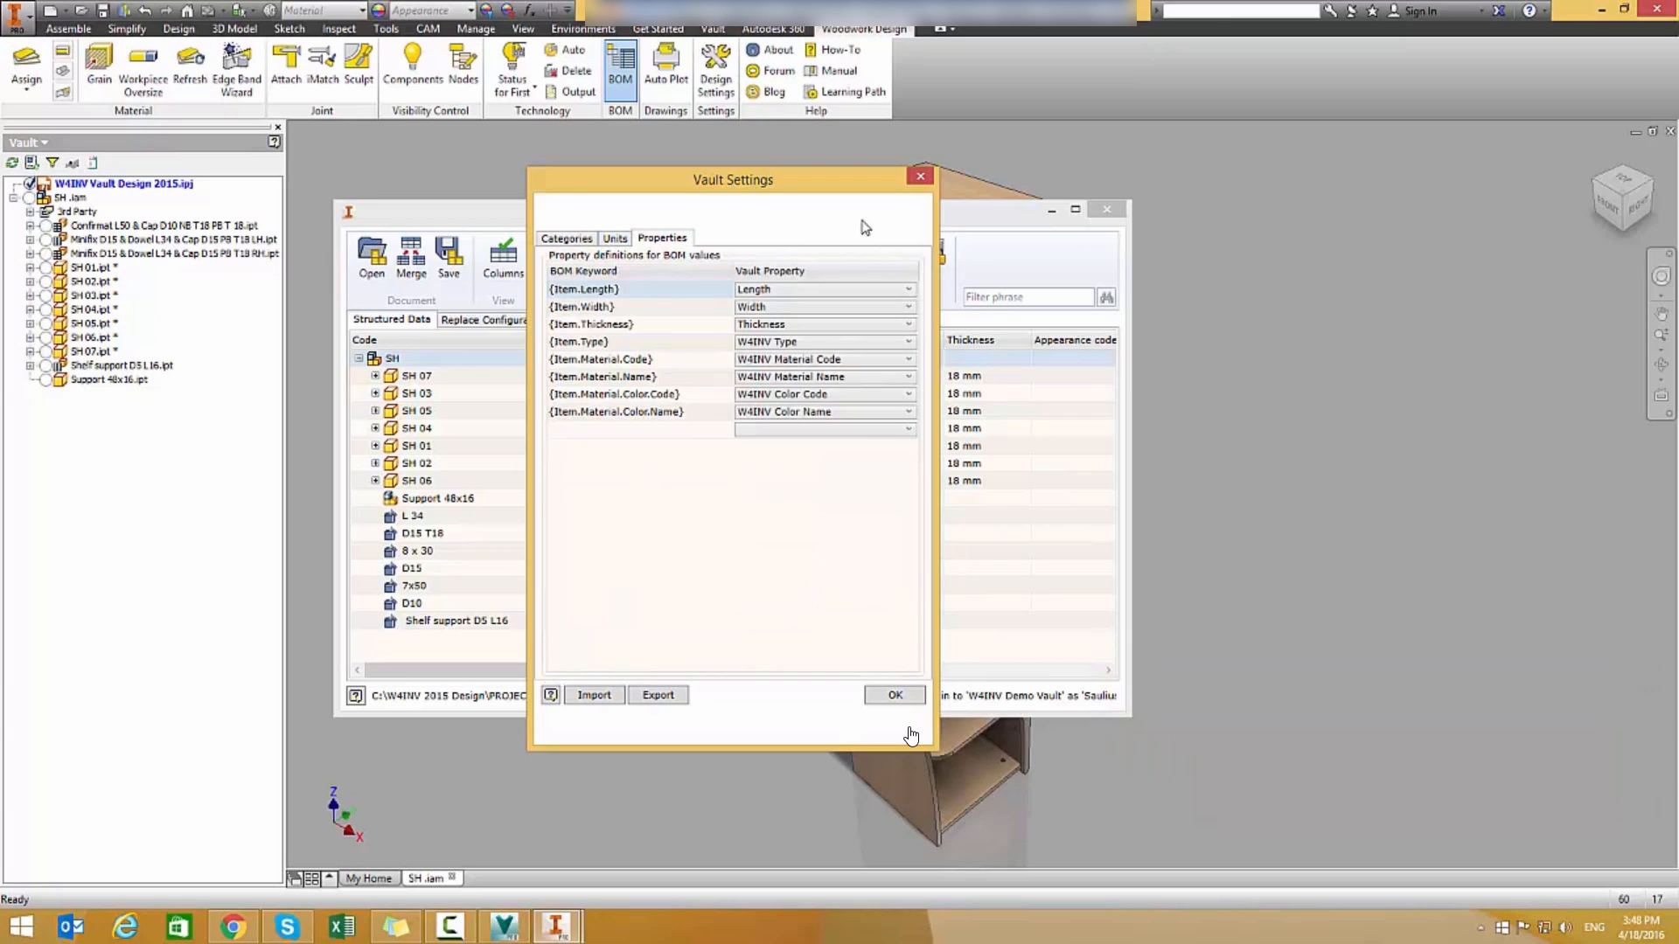
left_click(920, 177)
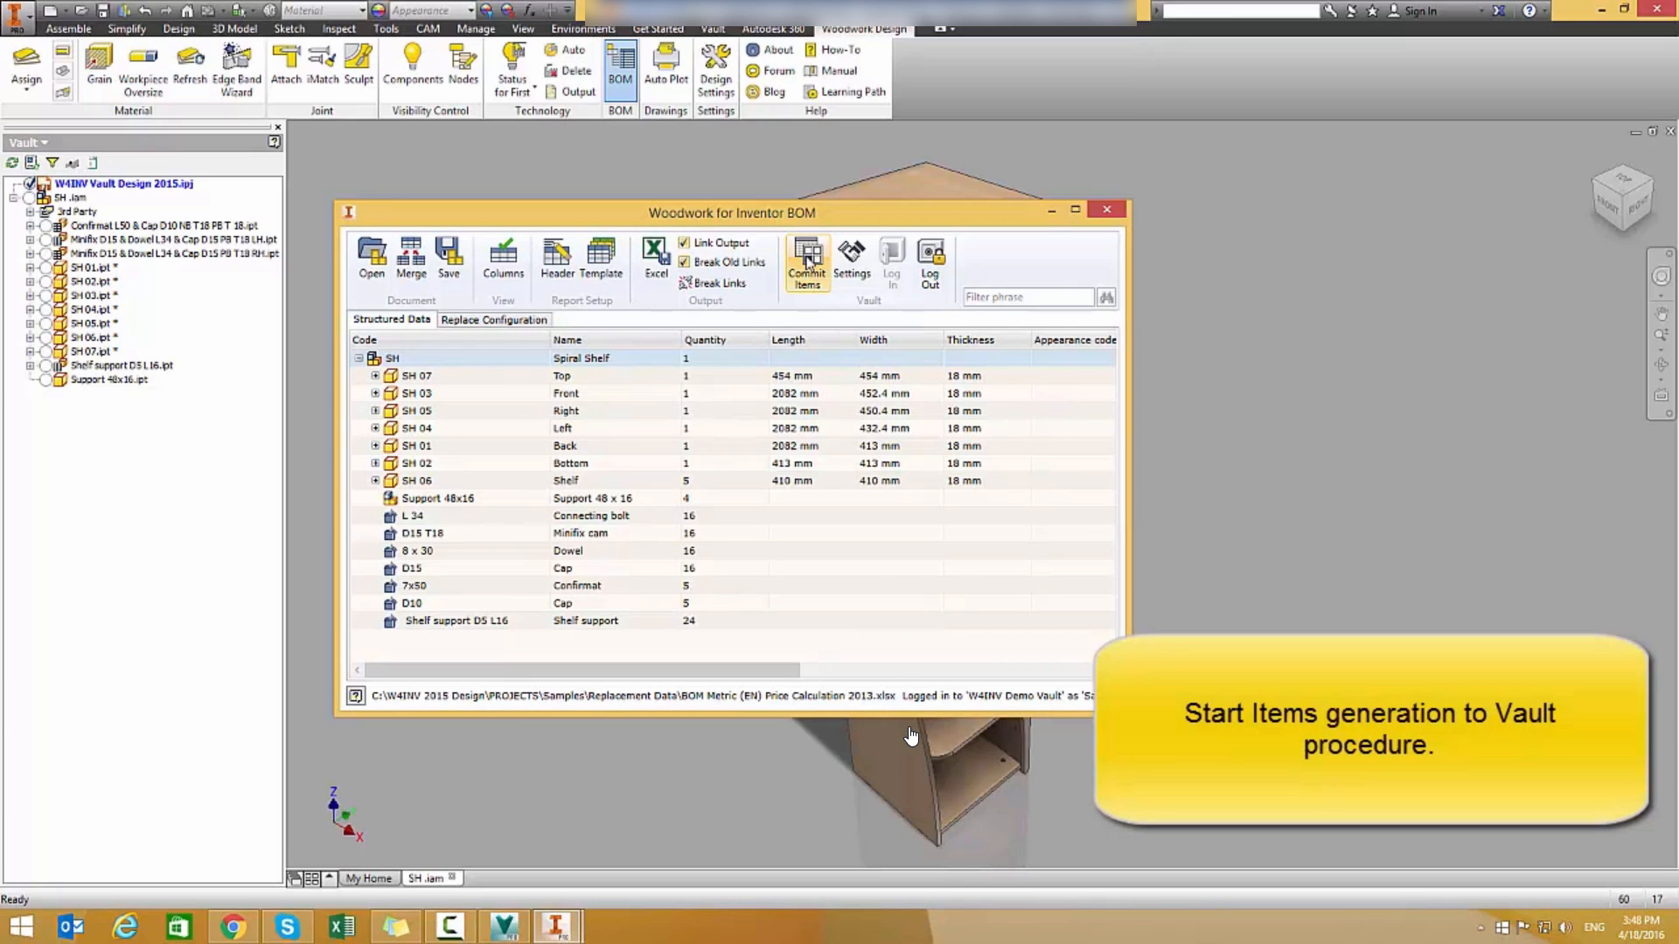
- Commit the spiral shelf's BOM items to Vault, then switch to Vault and refresh the Item Master list
left_click(808, 262)
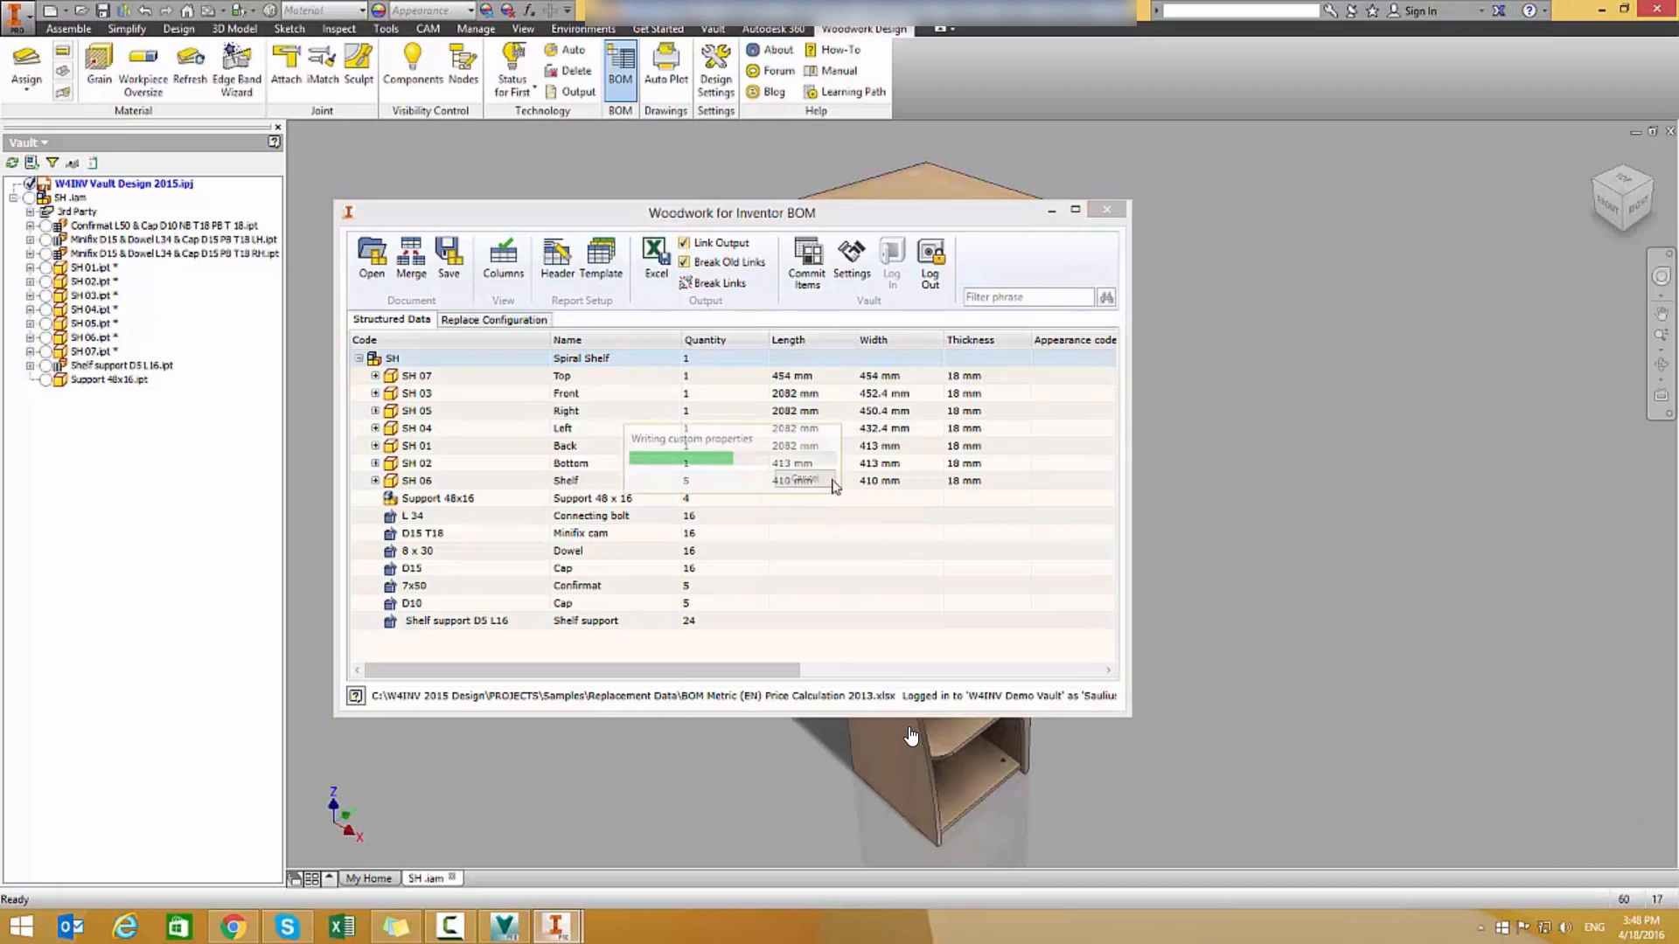
left_click(502, 930)
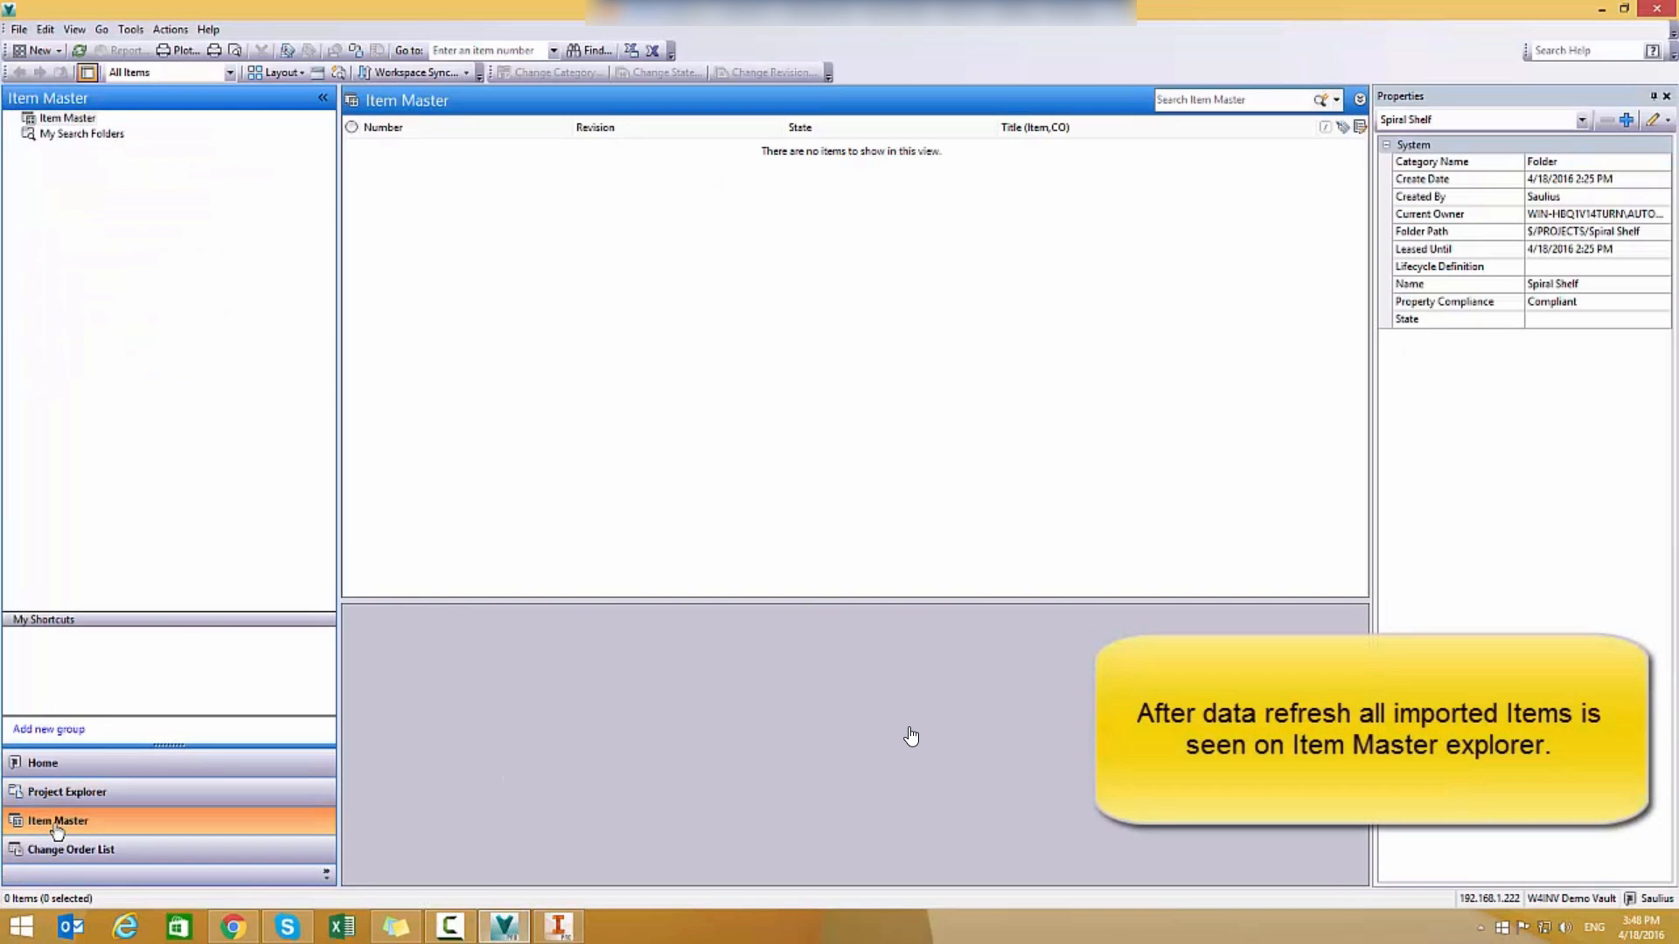
left_click(619, 335)
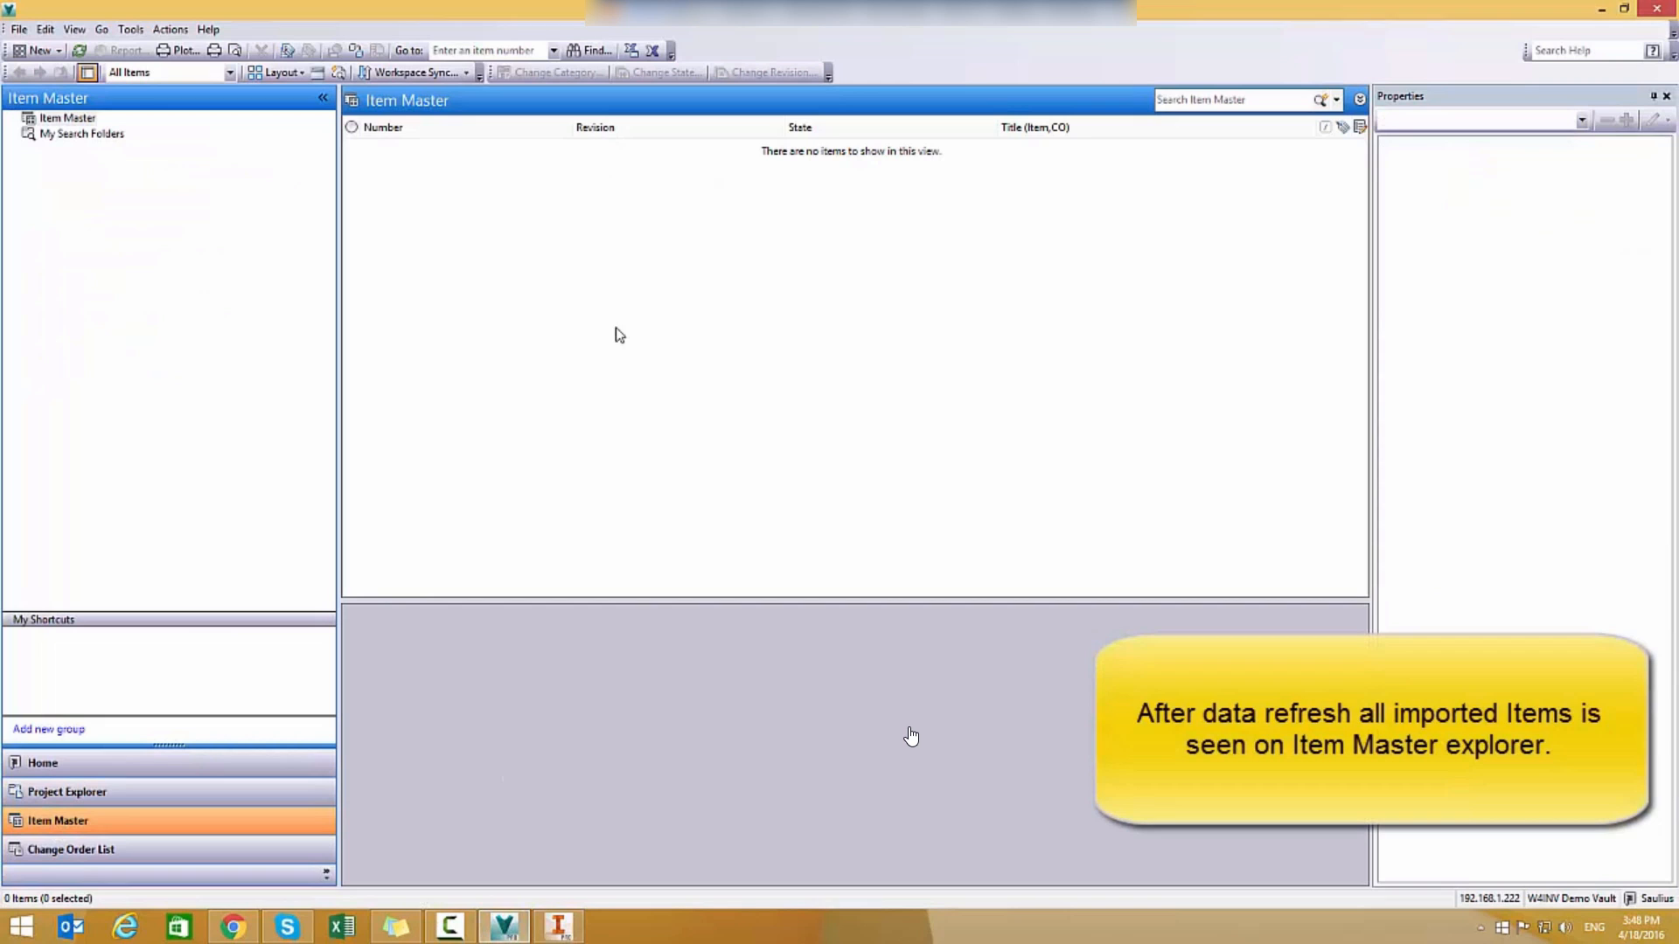
key("F5")
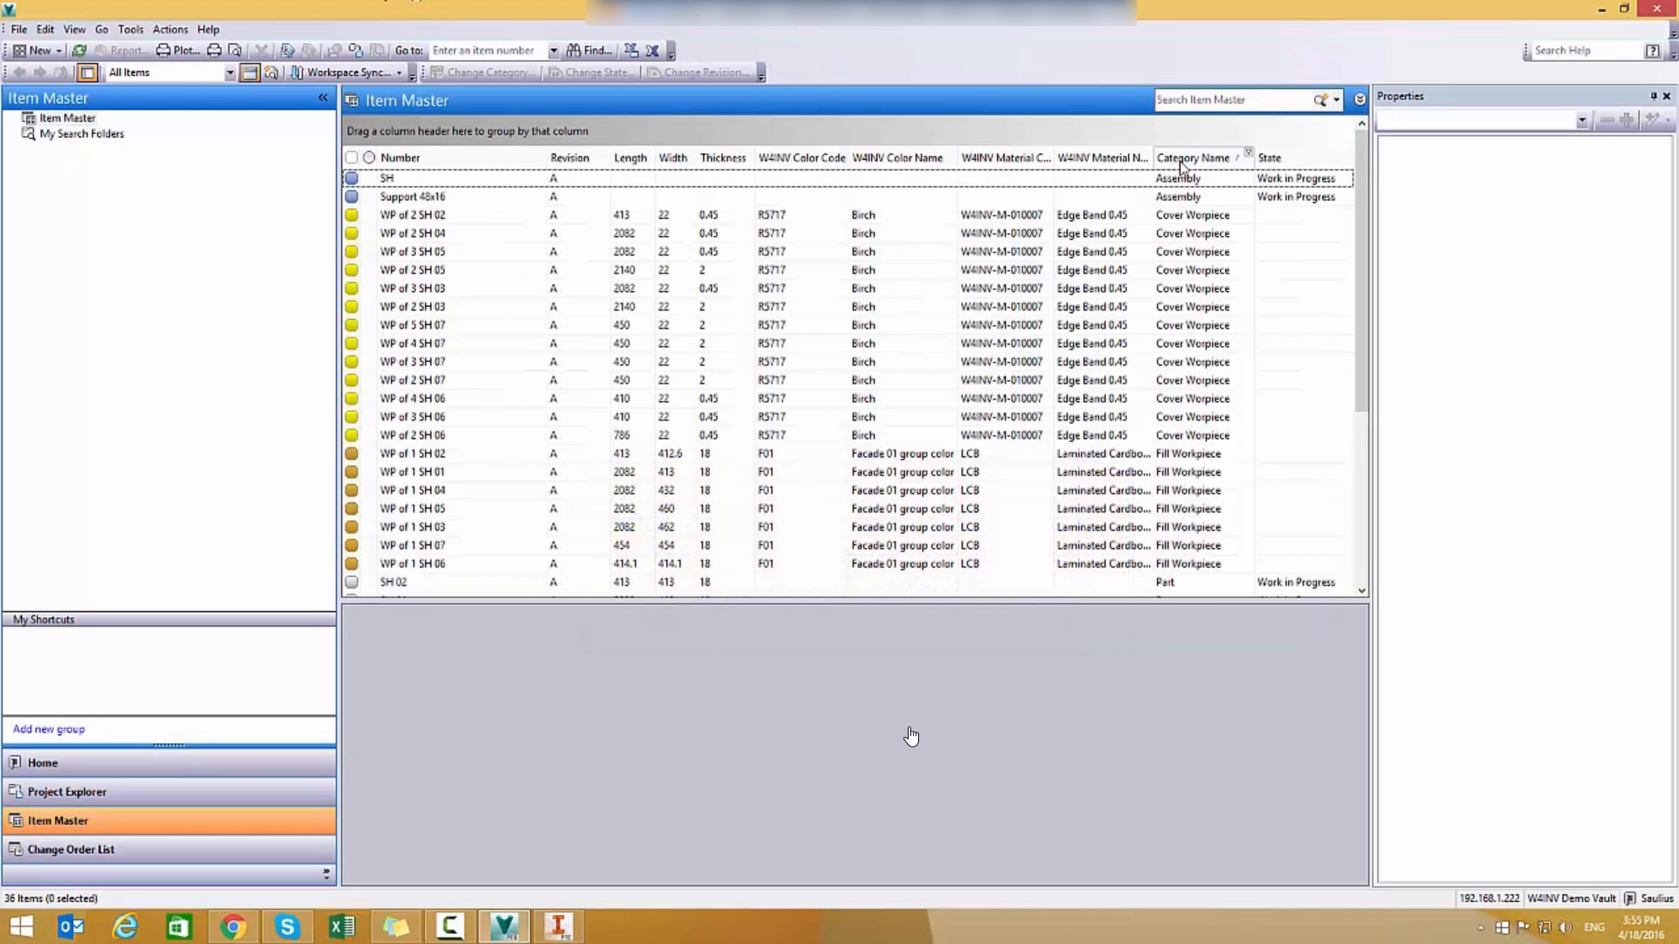
- Group the Item Master list by Category Name and expand the Assembly, Cover Worpiece, Fill Workpiece and Part groups
left_click_drag(1173, 162, 691, 135)
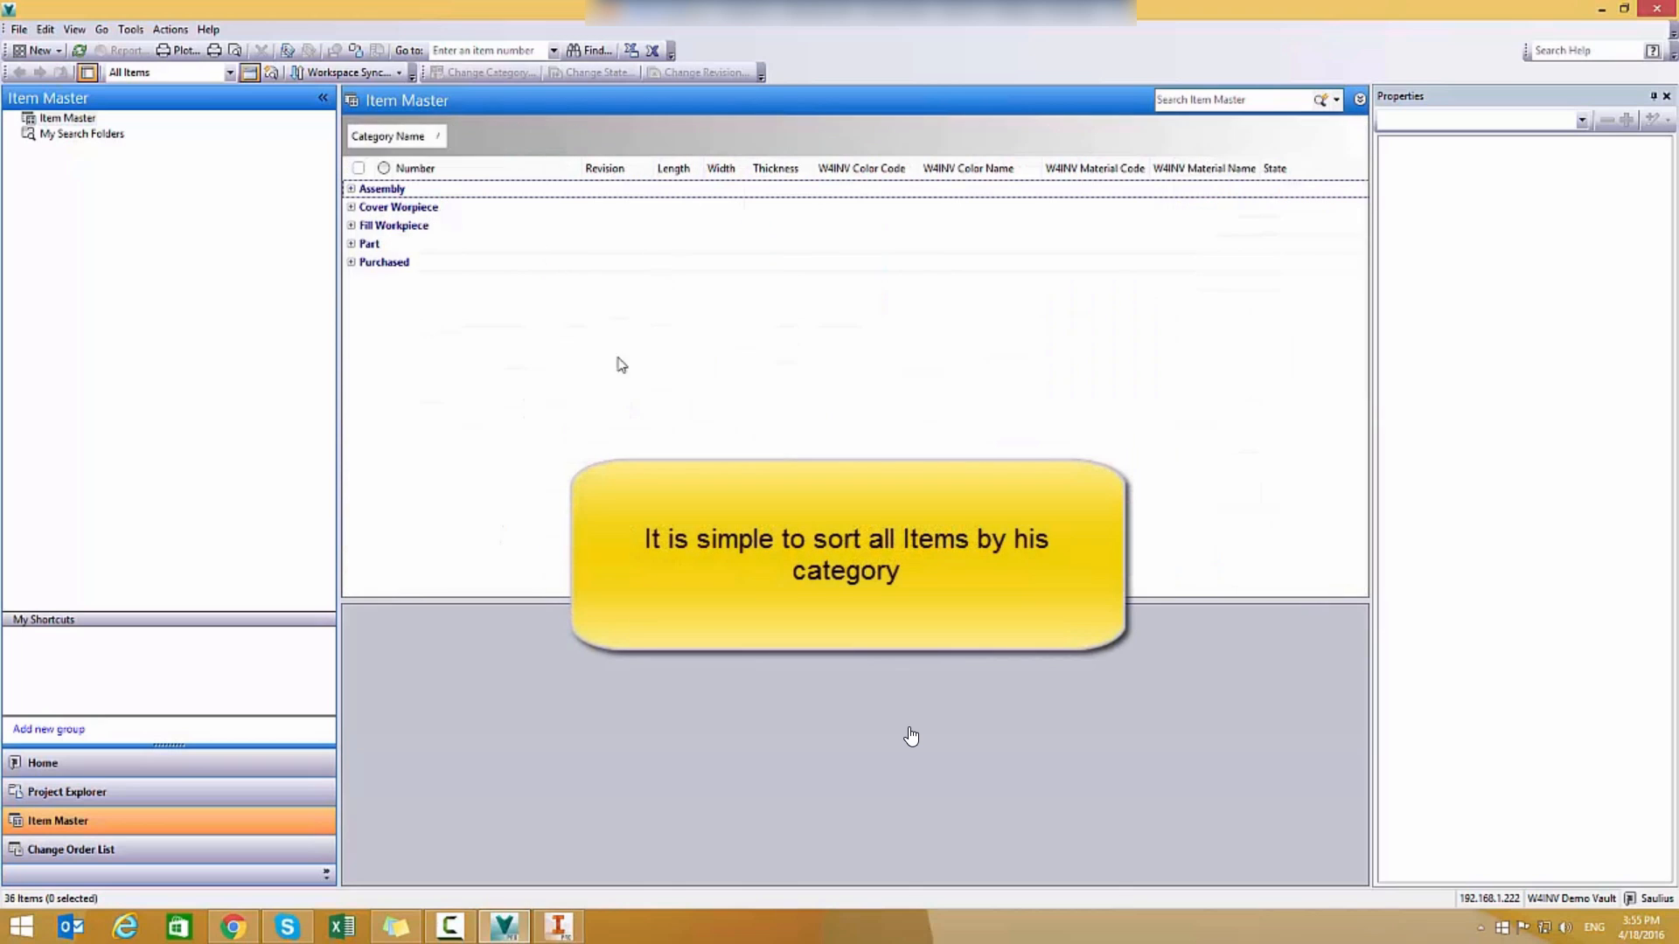
left_click(351, 189)
left_click(351, 245)
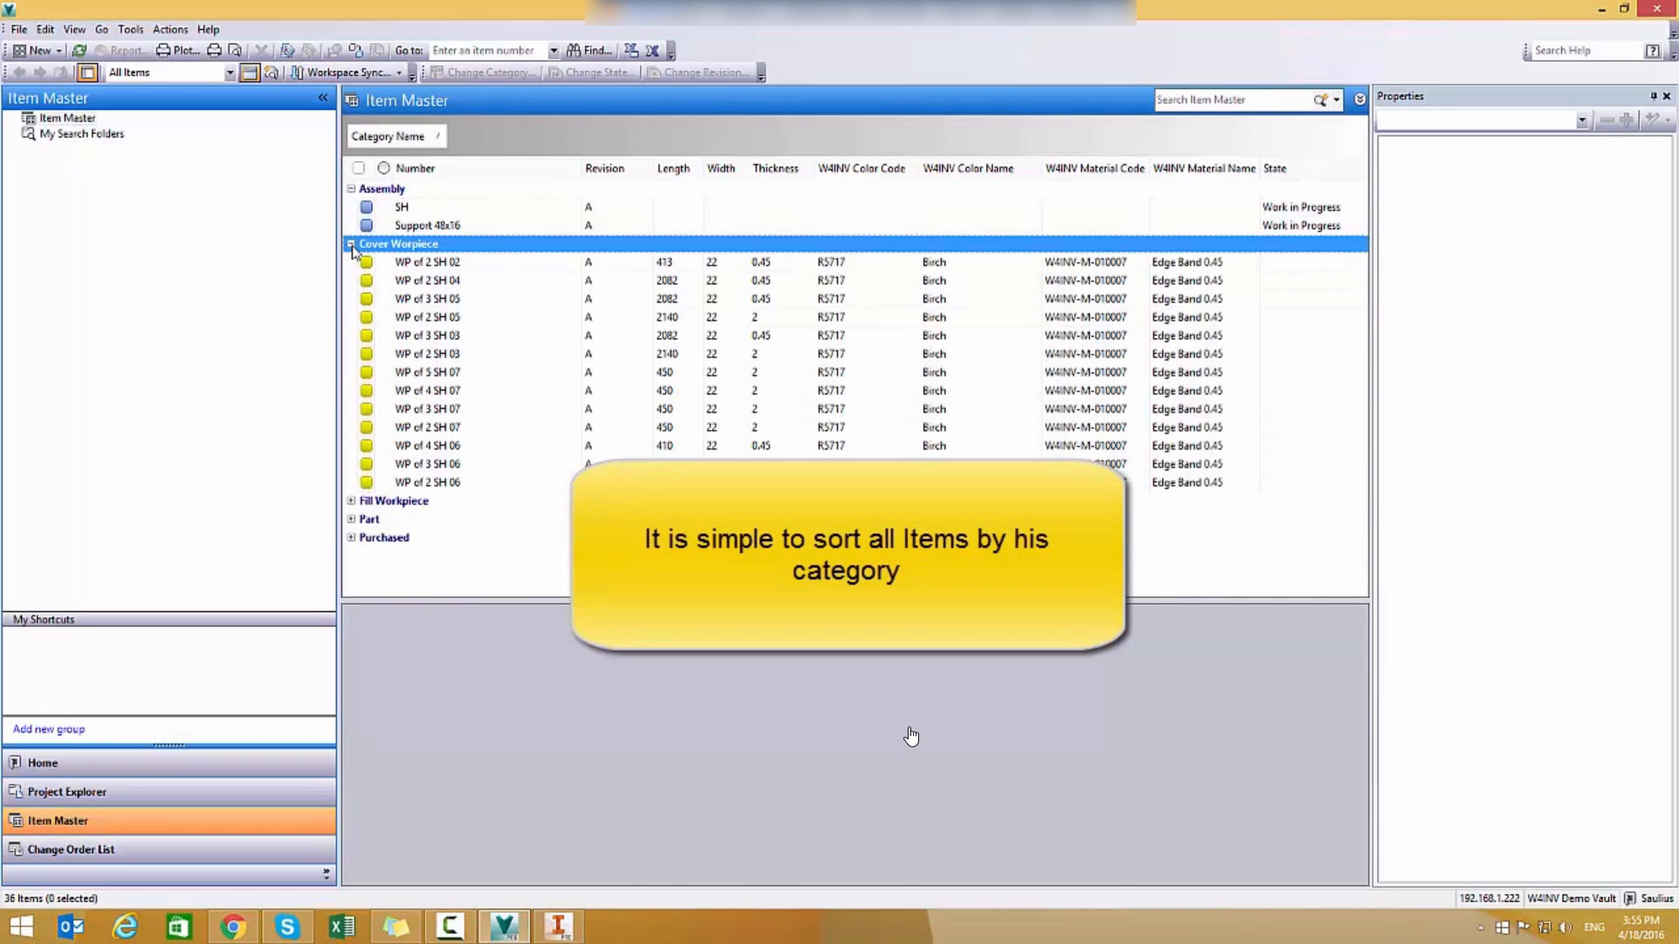
left_click(352, 501)
scroll(804, 430, "down", 2)
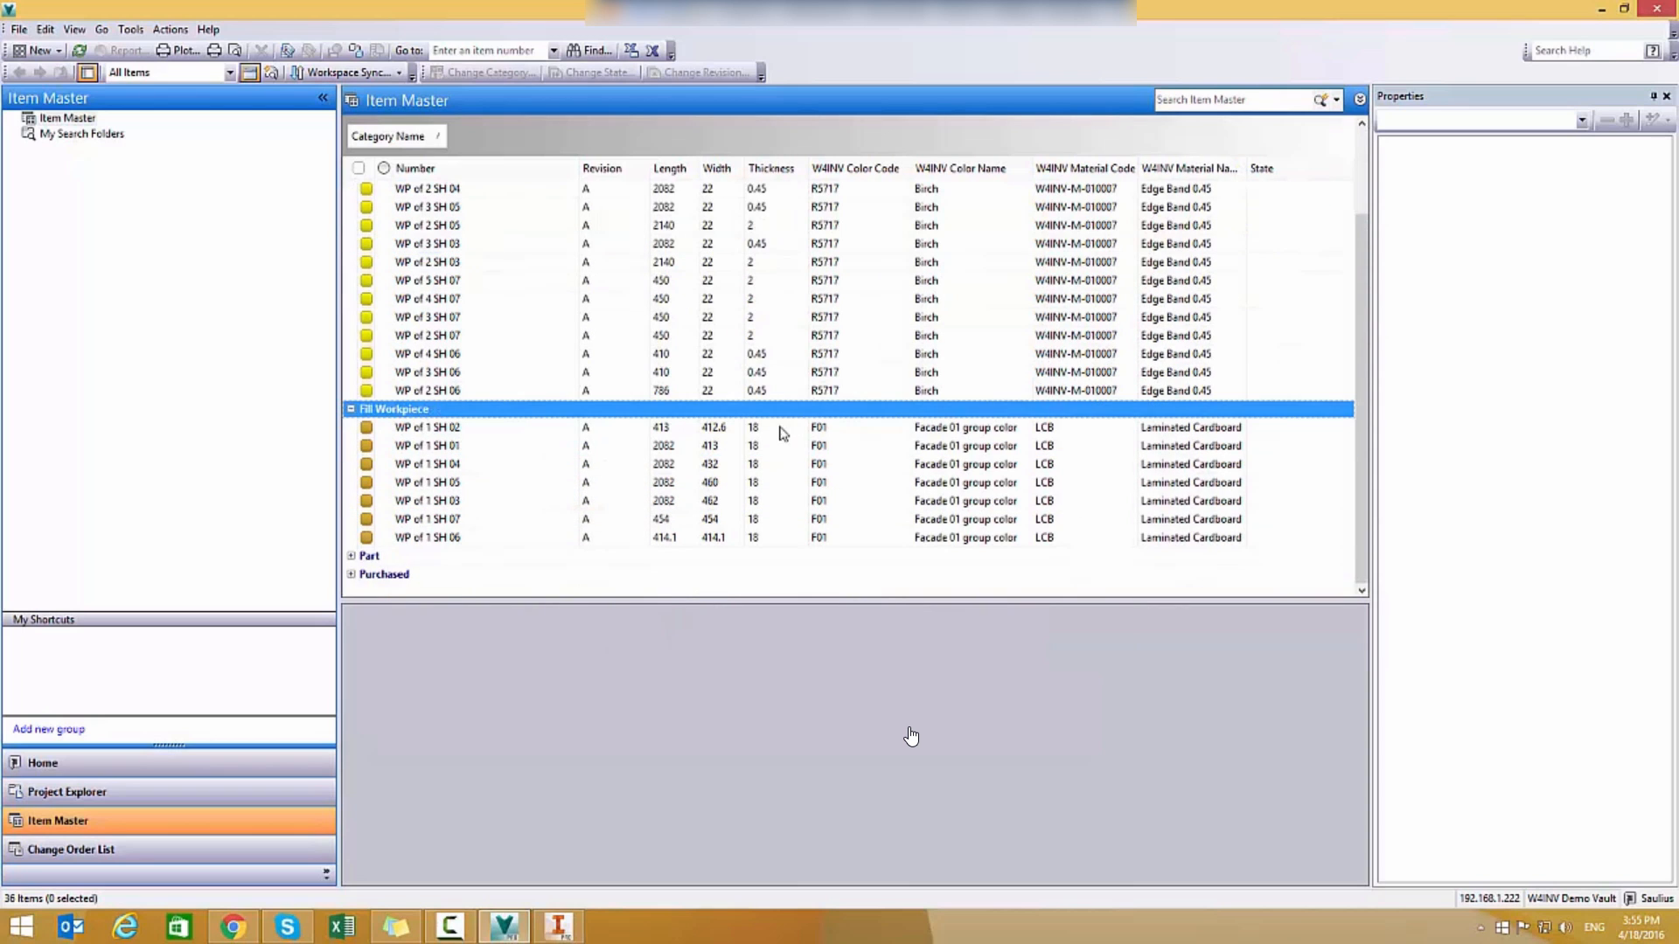
left_click(352, 556)
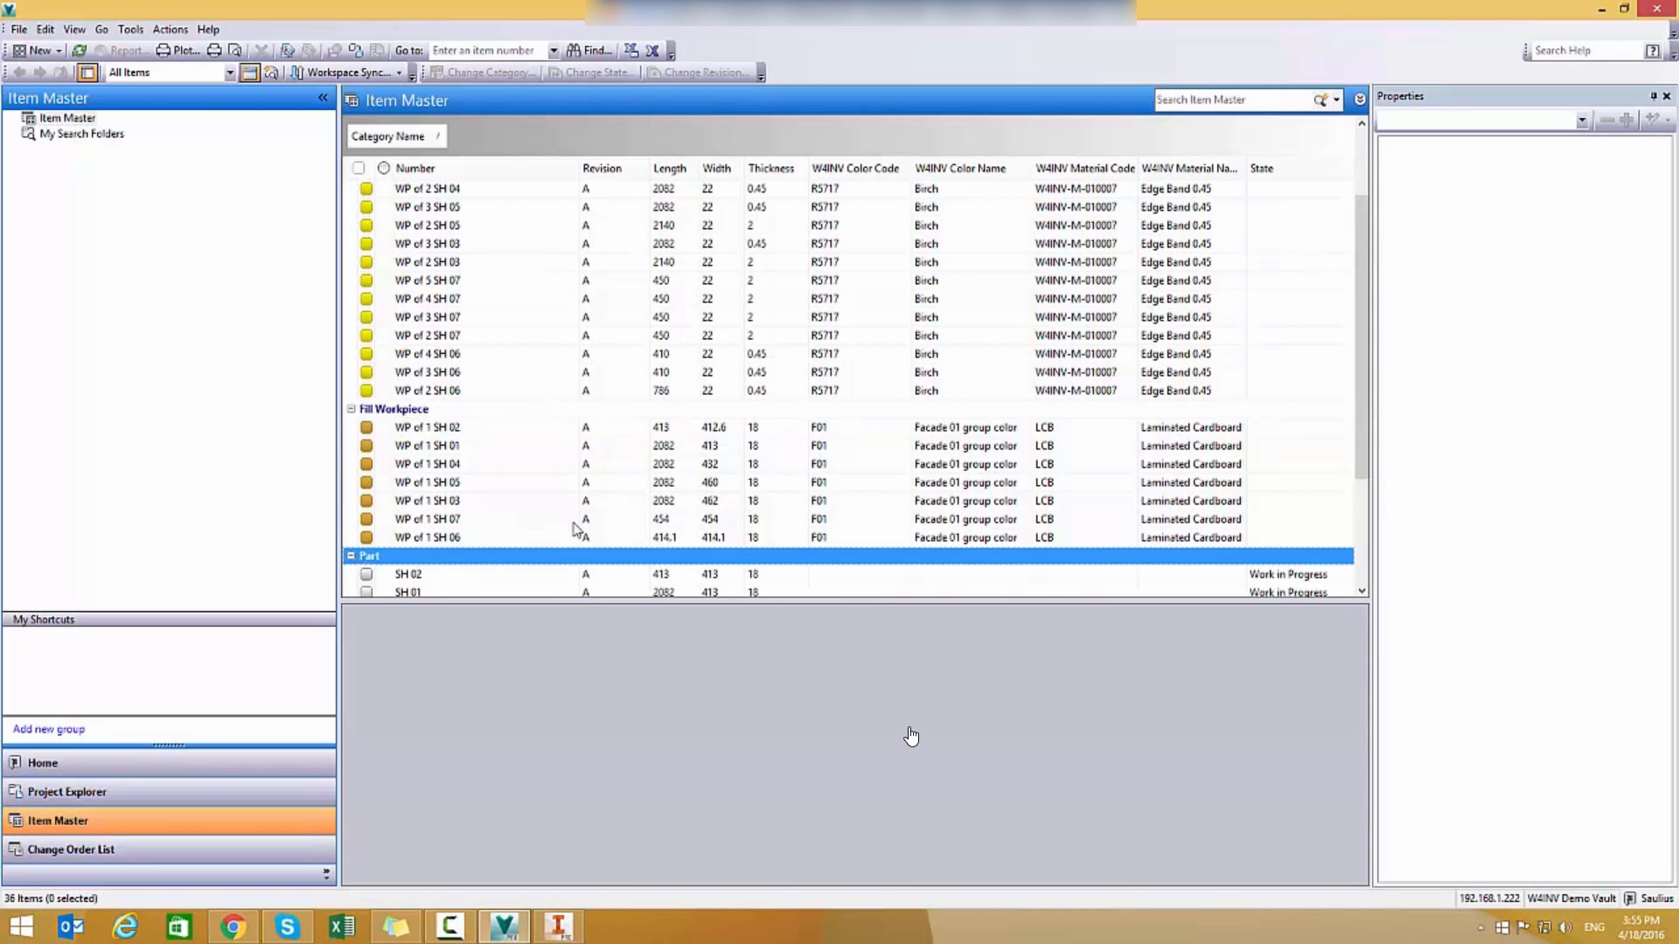
scroll(567, 507, "down", 3)
scroll(567, 503, "up", 4)
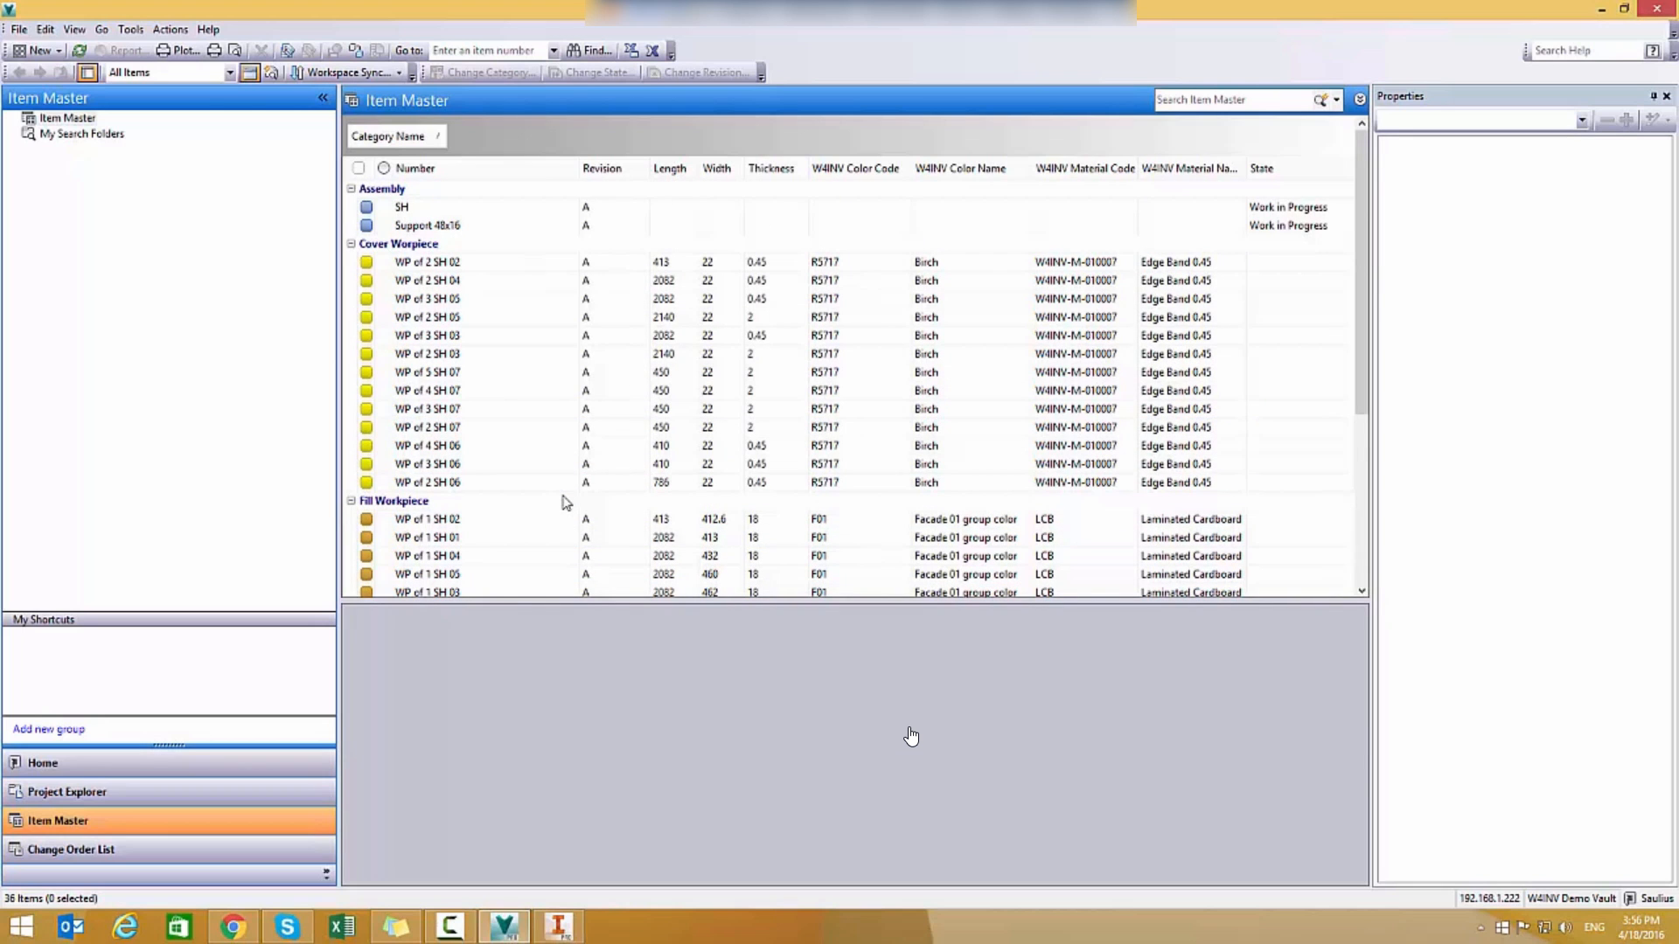
- Check the associated files of the SH assembly item and the SH 02 part item, collapsing both workpiece groups in between
left_click(400, 208)
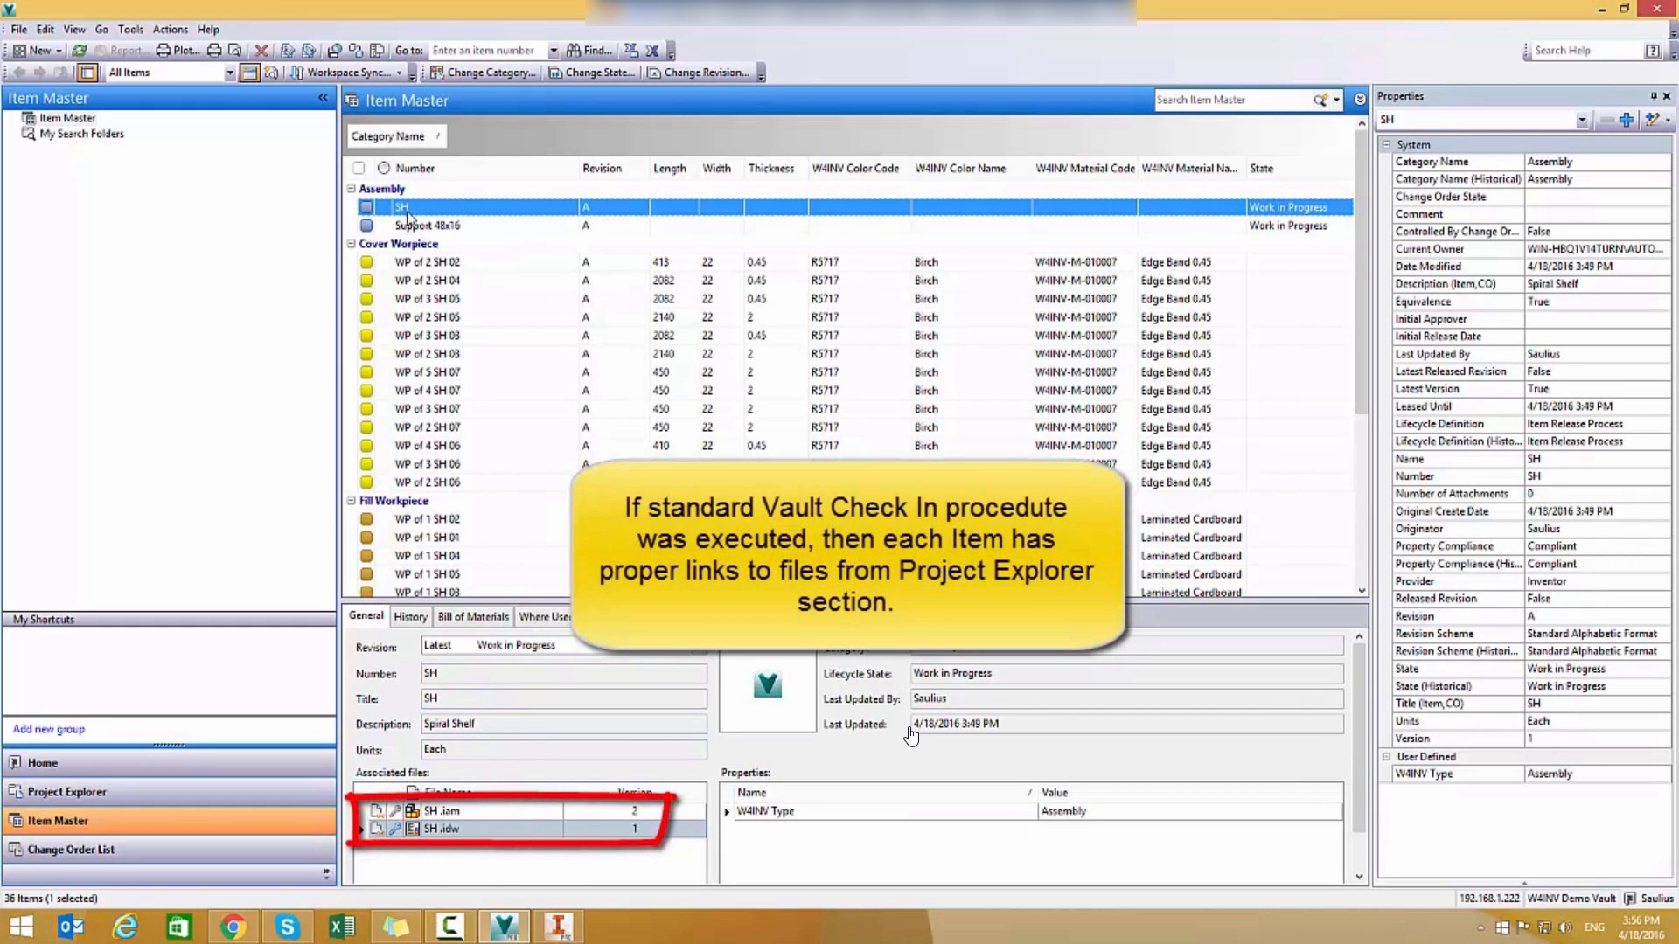
left_click(351, 245)
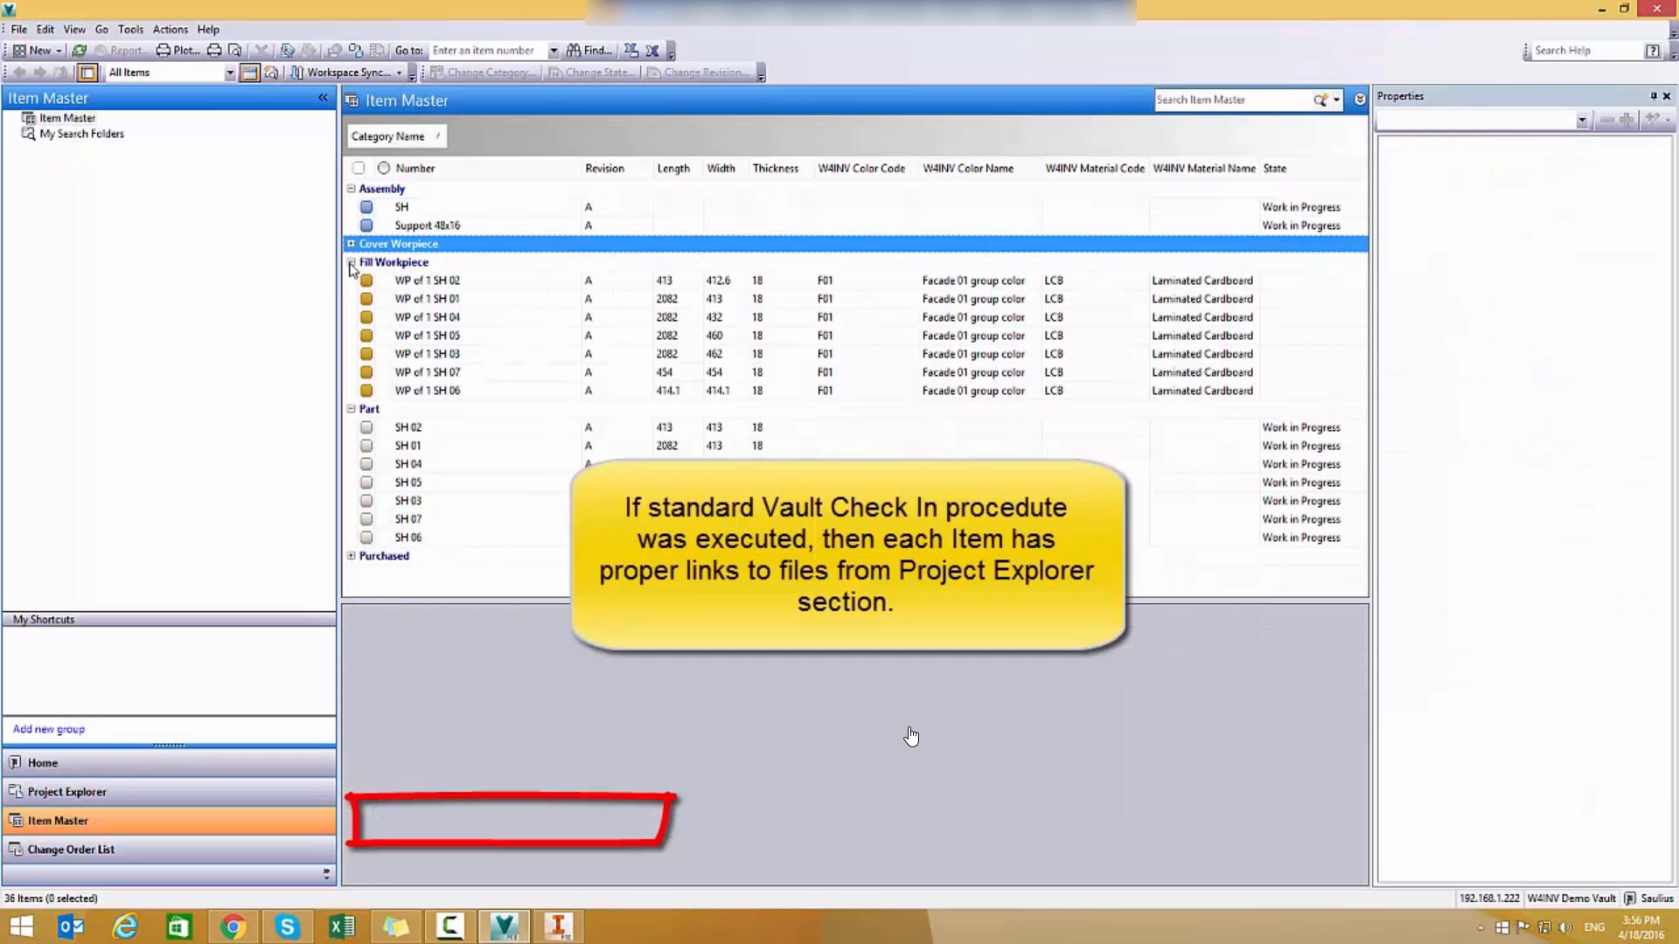
left_click(350, 262)
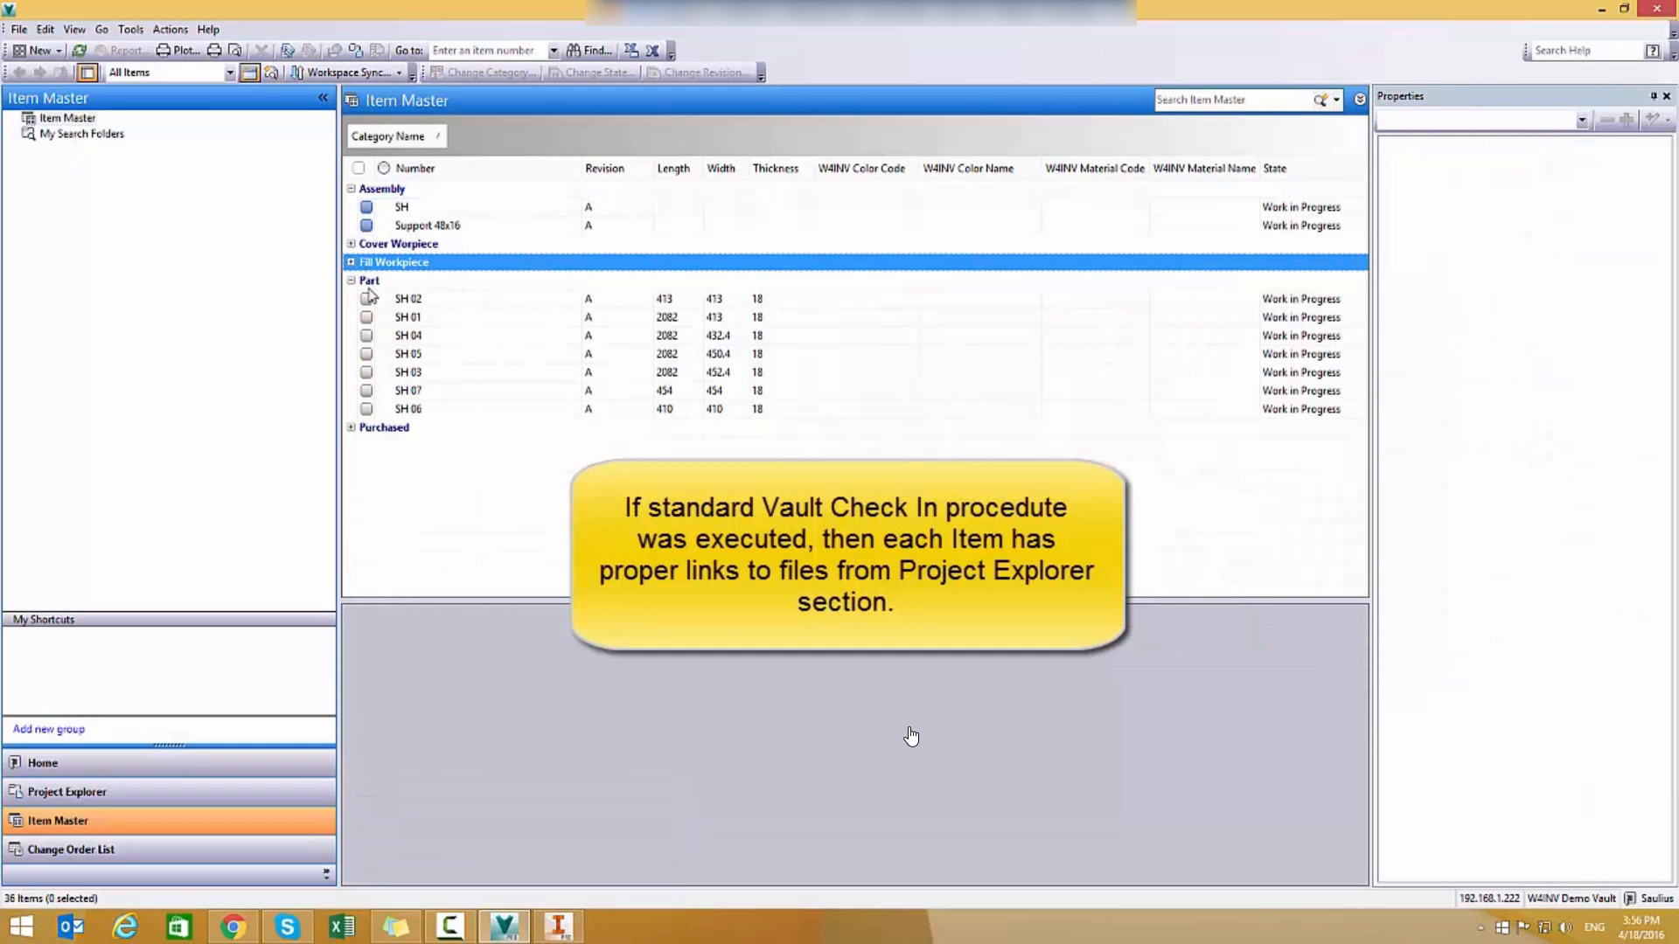
left_click(371, 299)
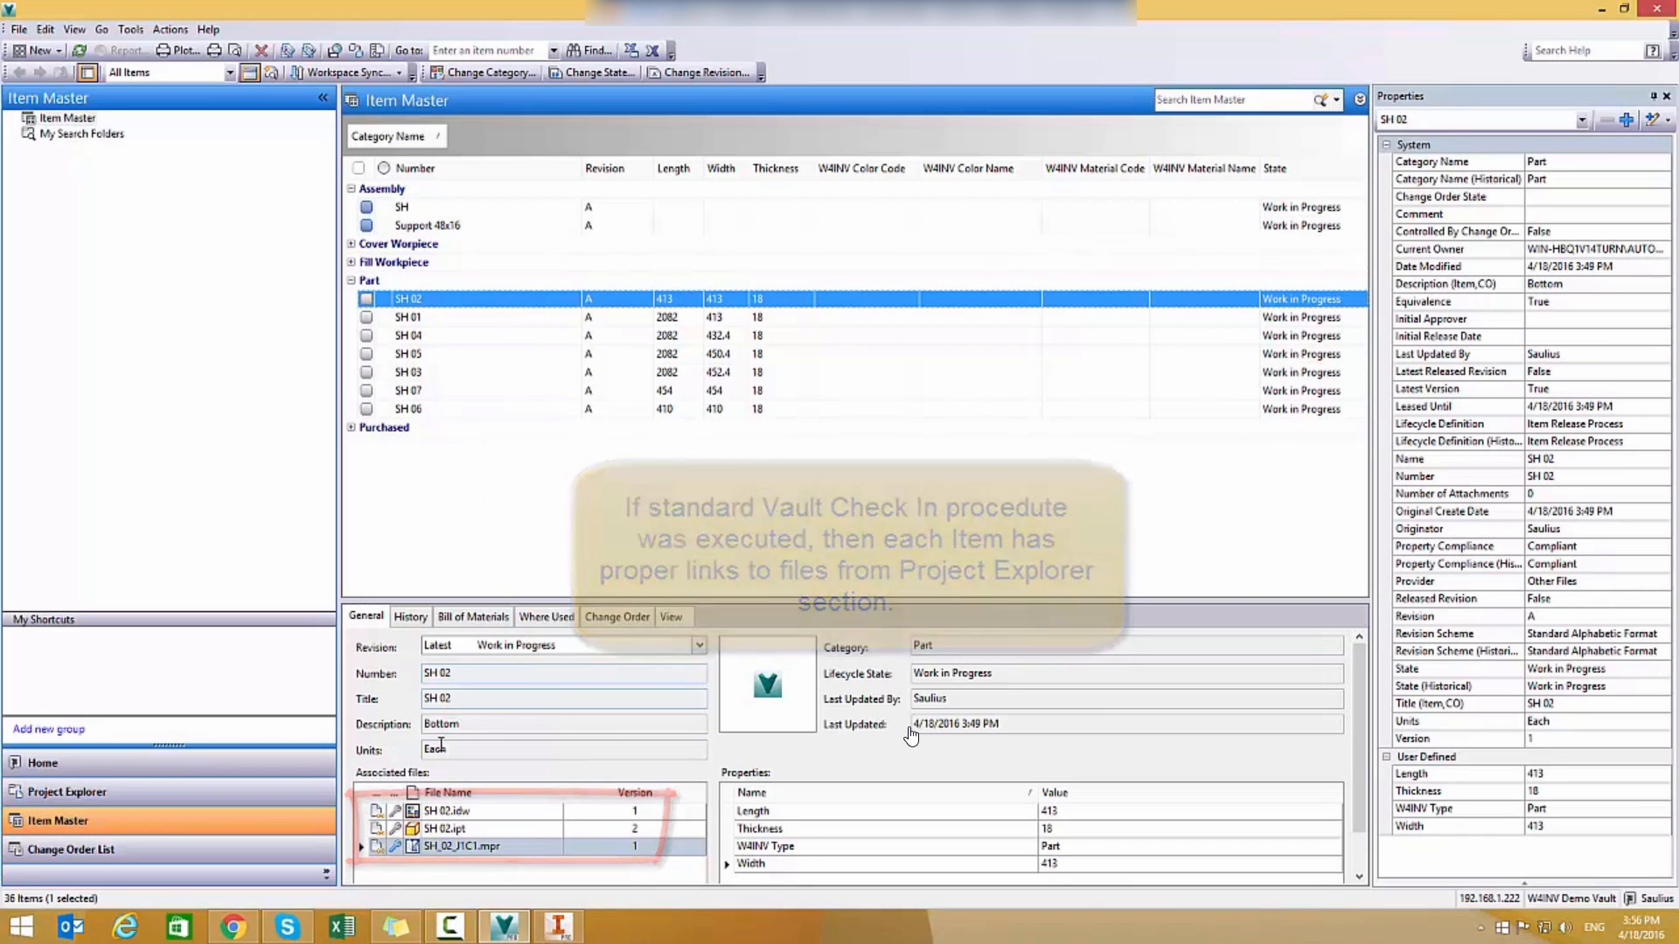
- Review the bill of materials of part SH 02, plus the workpiece items WP of 2 SH 02 and WP of 1 SH 02 in their expanded groups
left_click(478, 618)
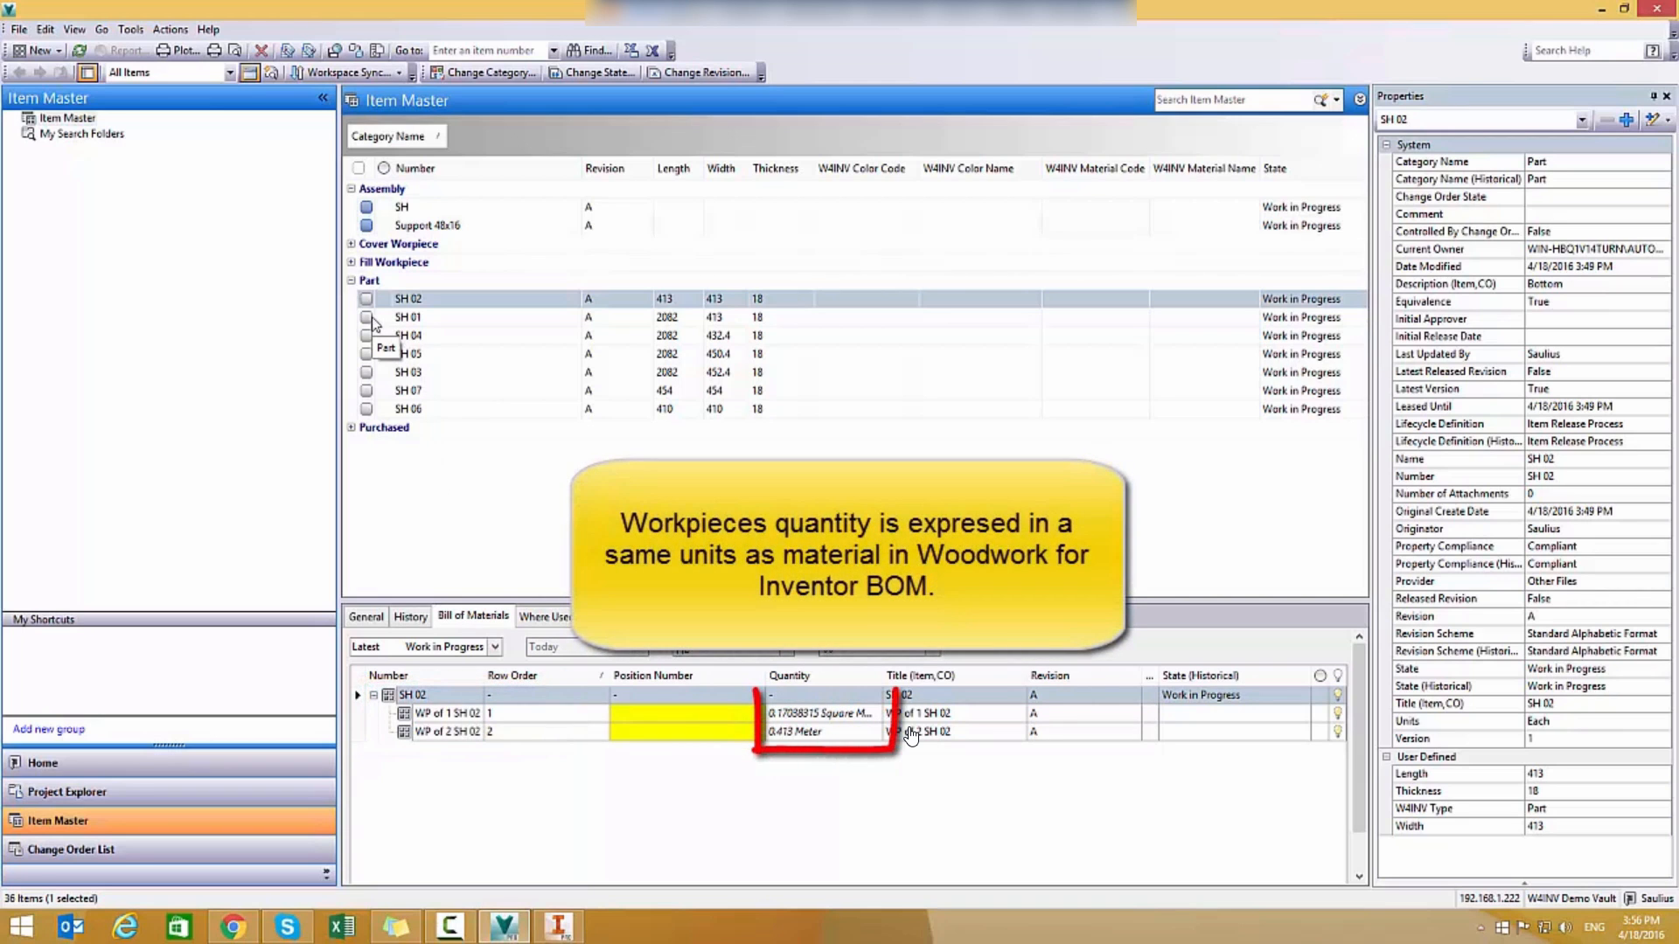
left_click(362, 264)
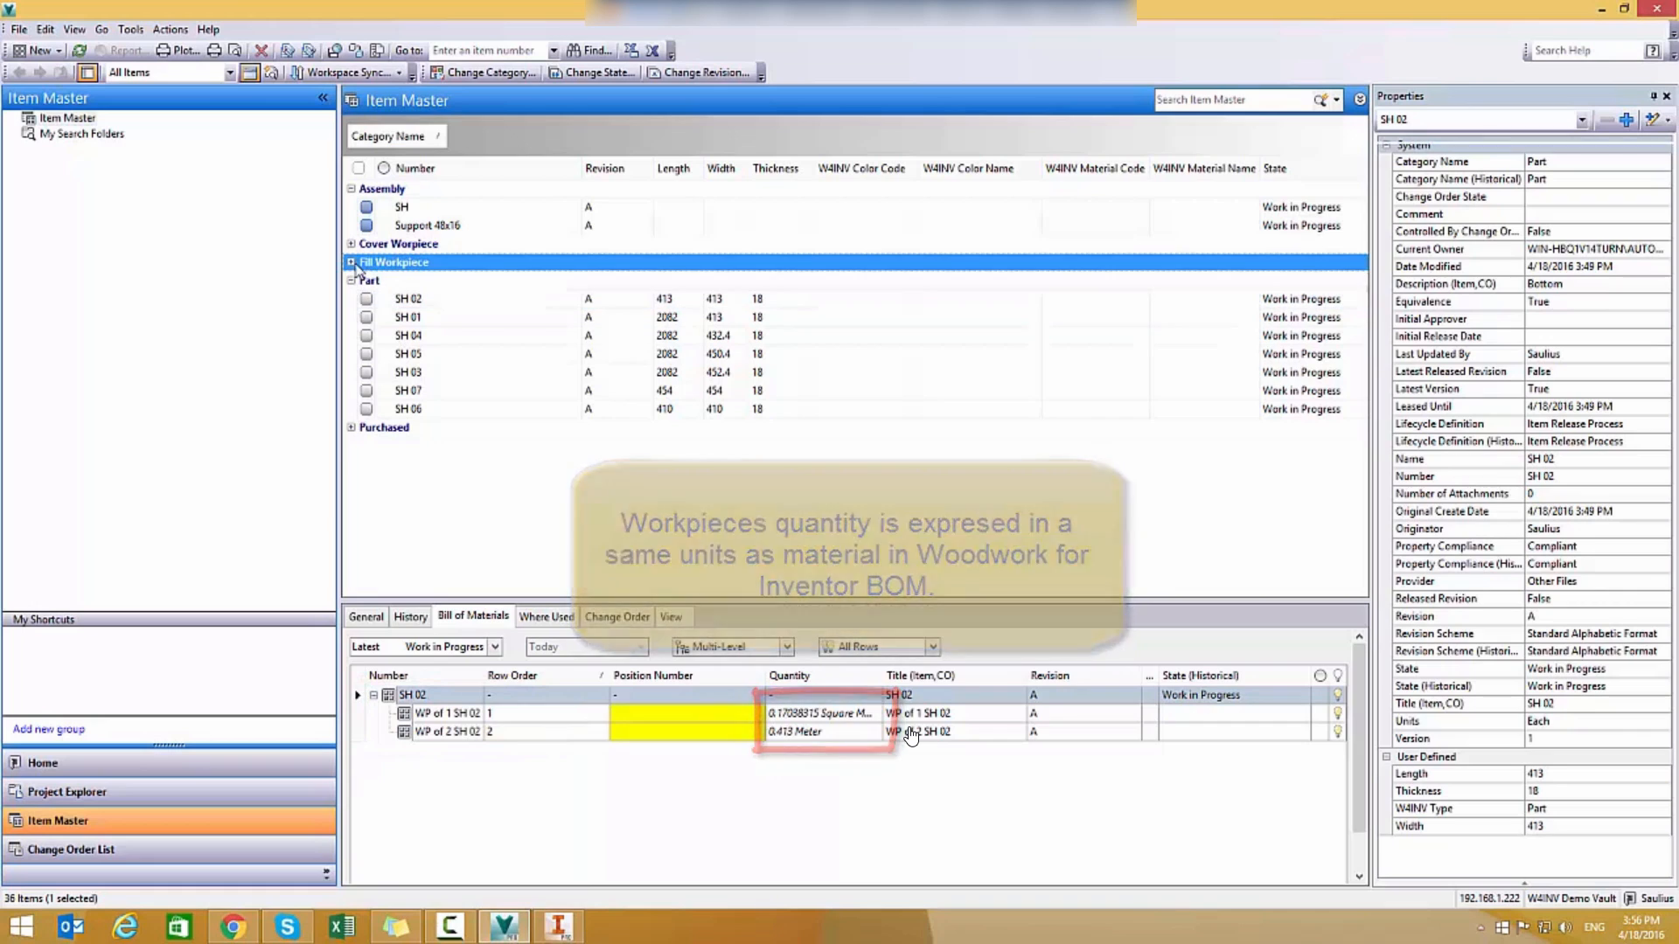
left_click(352, 244)
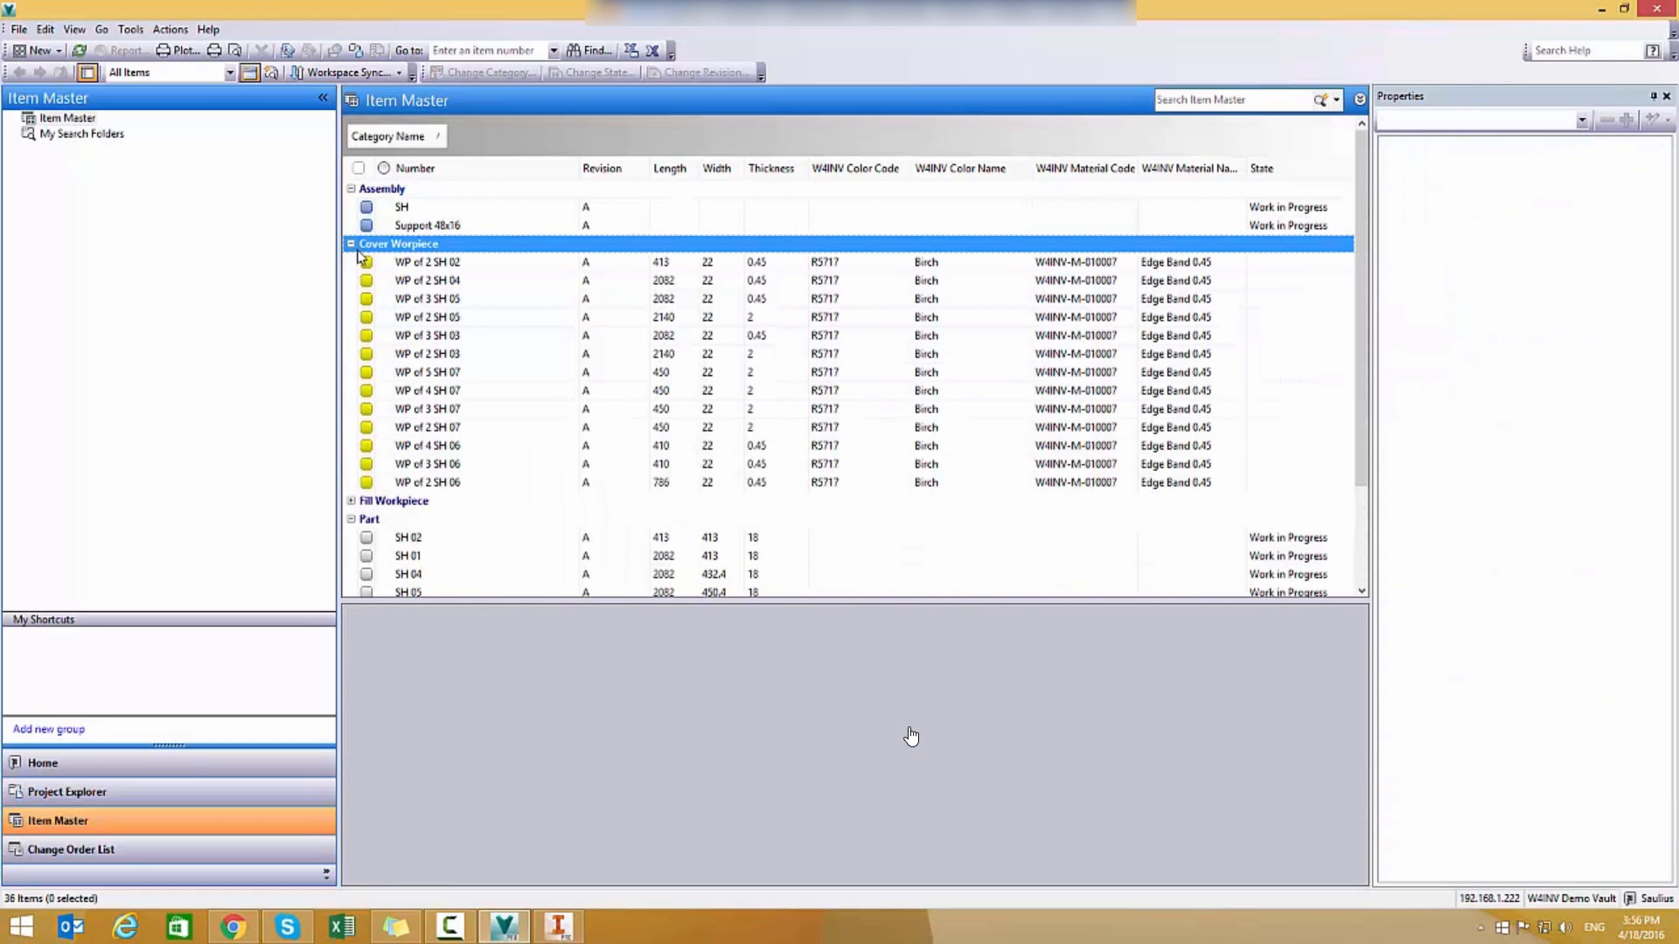
left_click(405, 264)
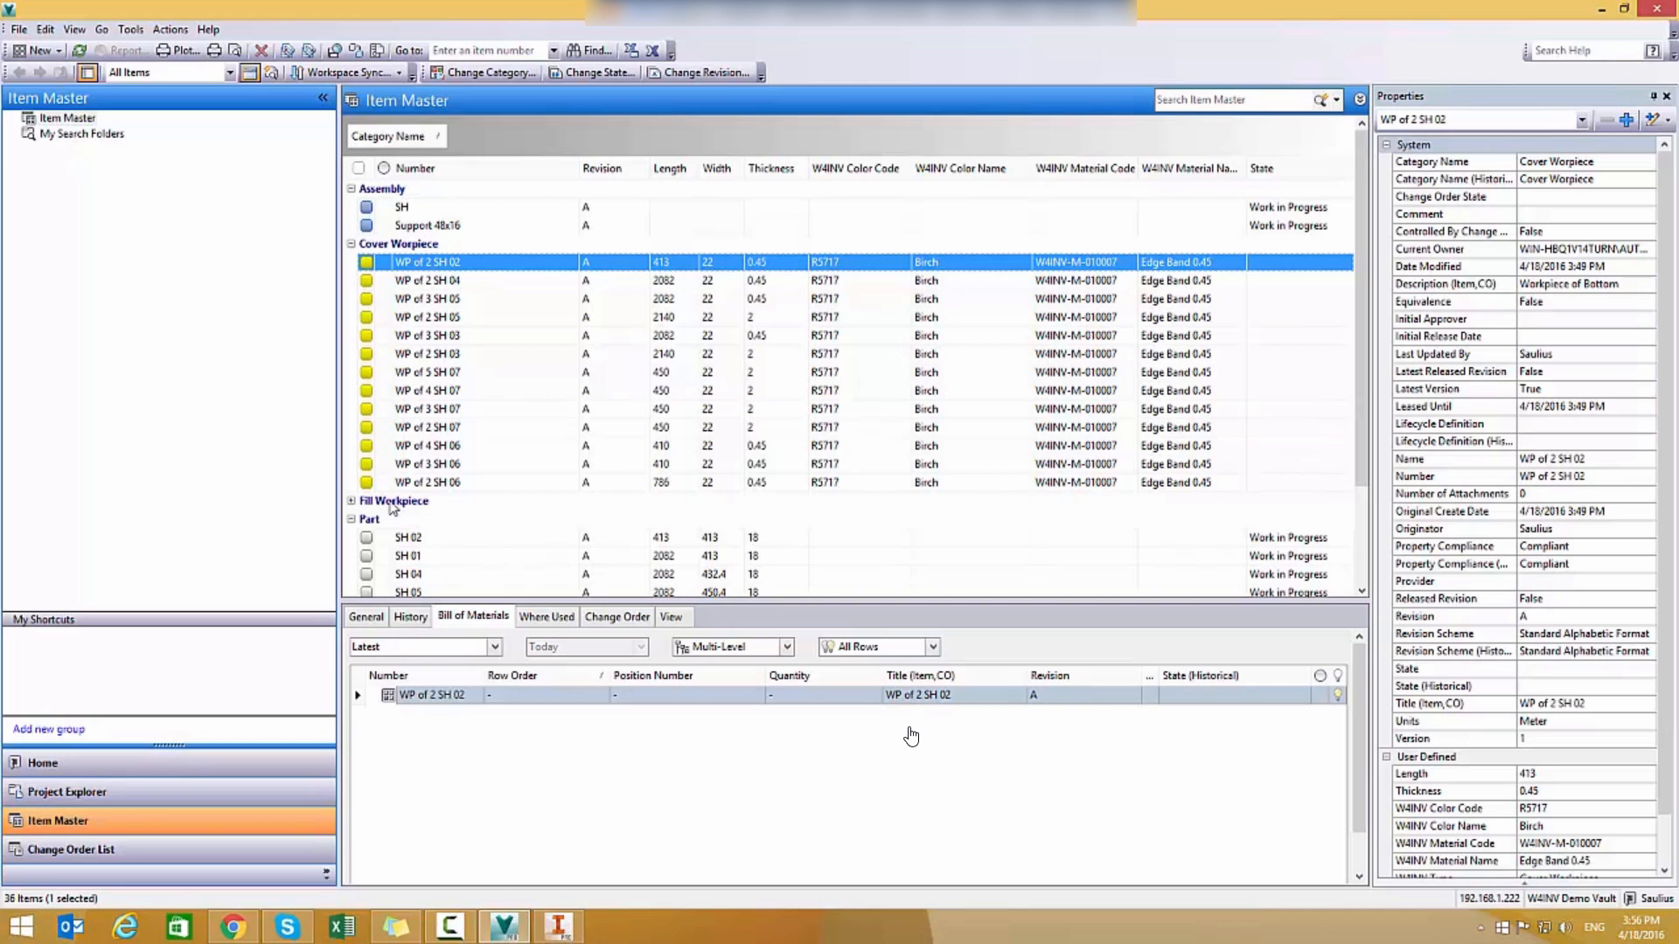
left_click(352, 502)
left_click(428, 521)
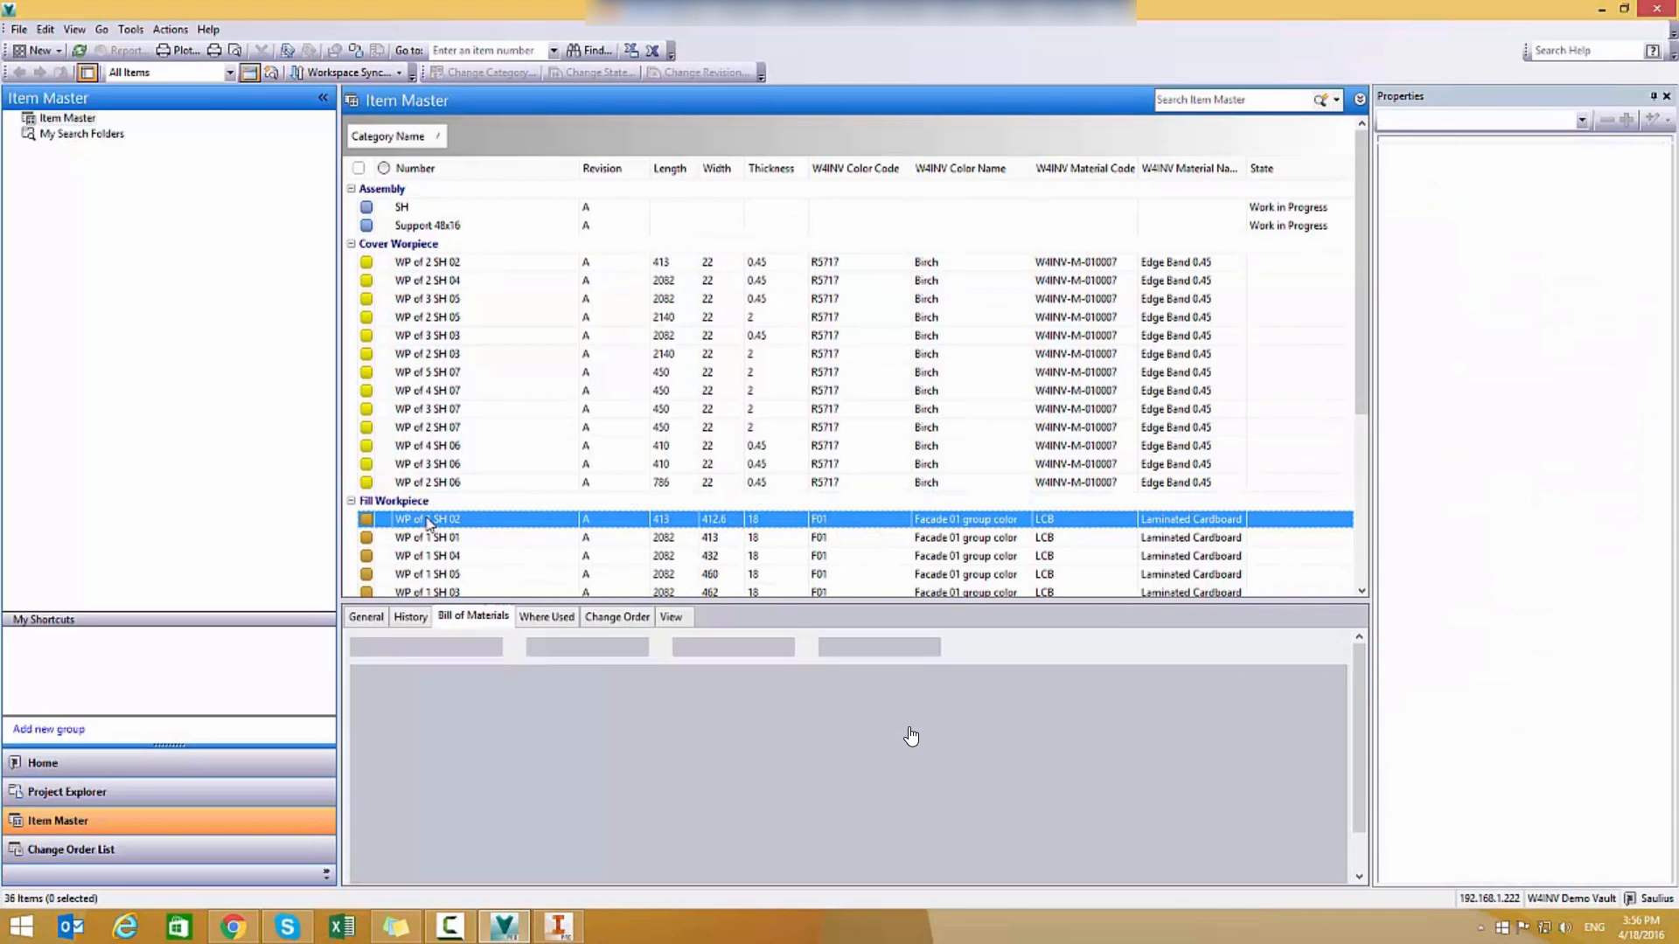
- Customize the fields of the item's Bill of Materials view and add the Length field to the shown columns
right_click(997, 675)
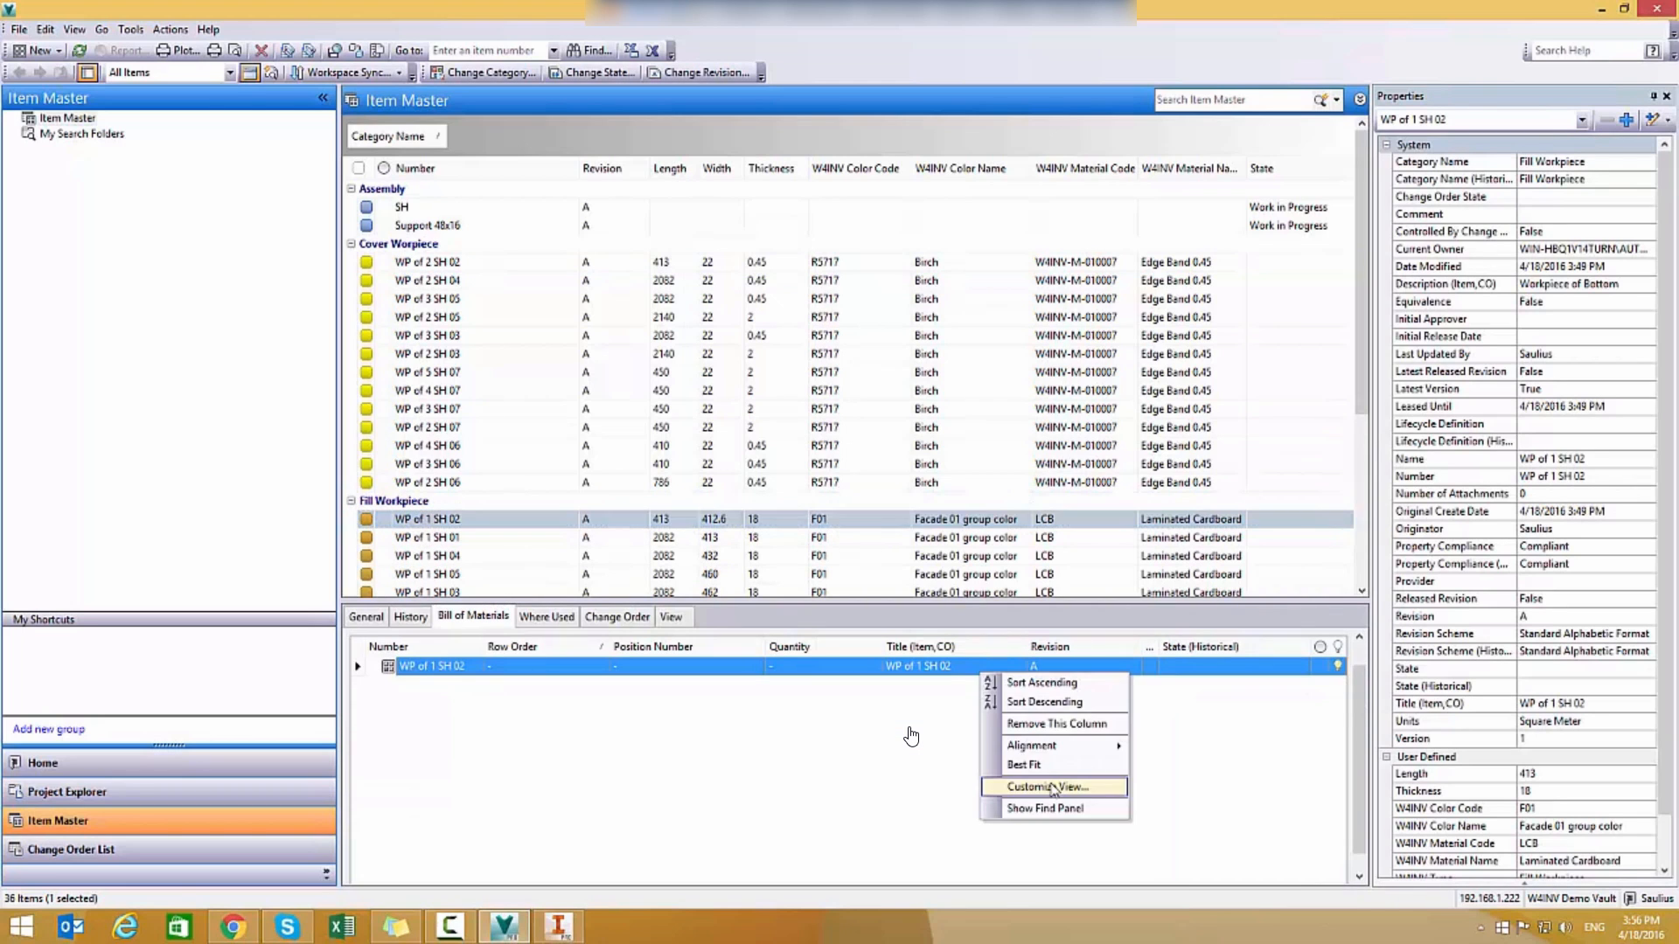
left_click(1027, 805)
left_click(725, 397)
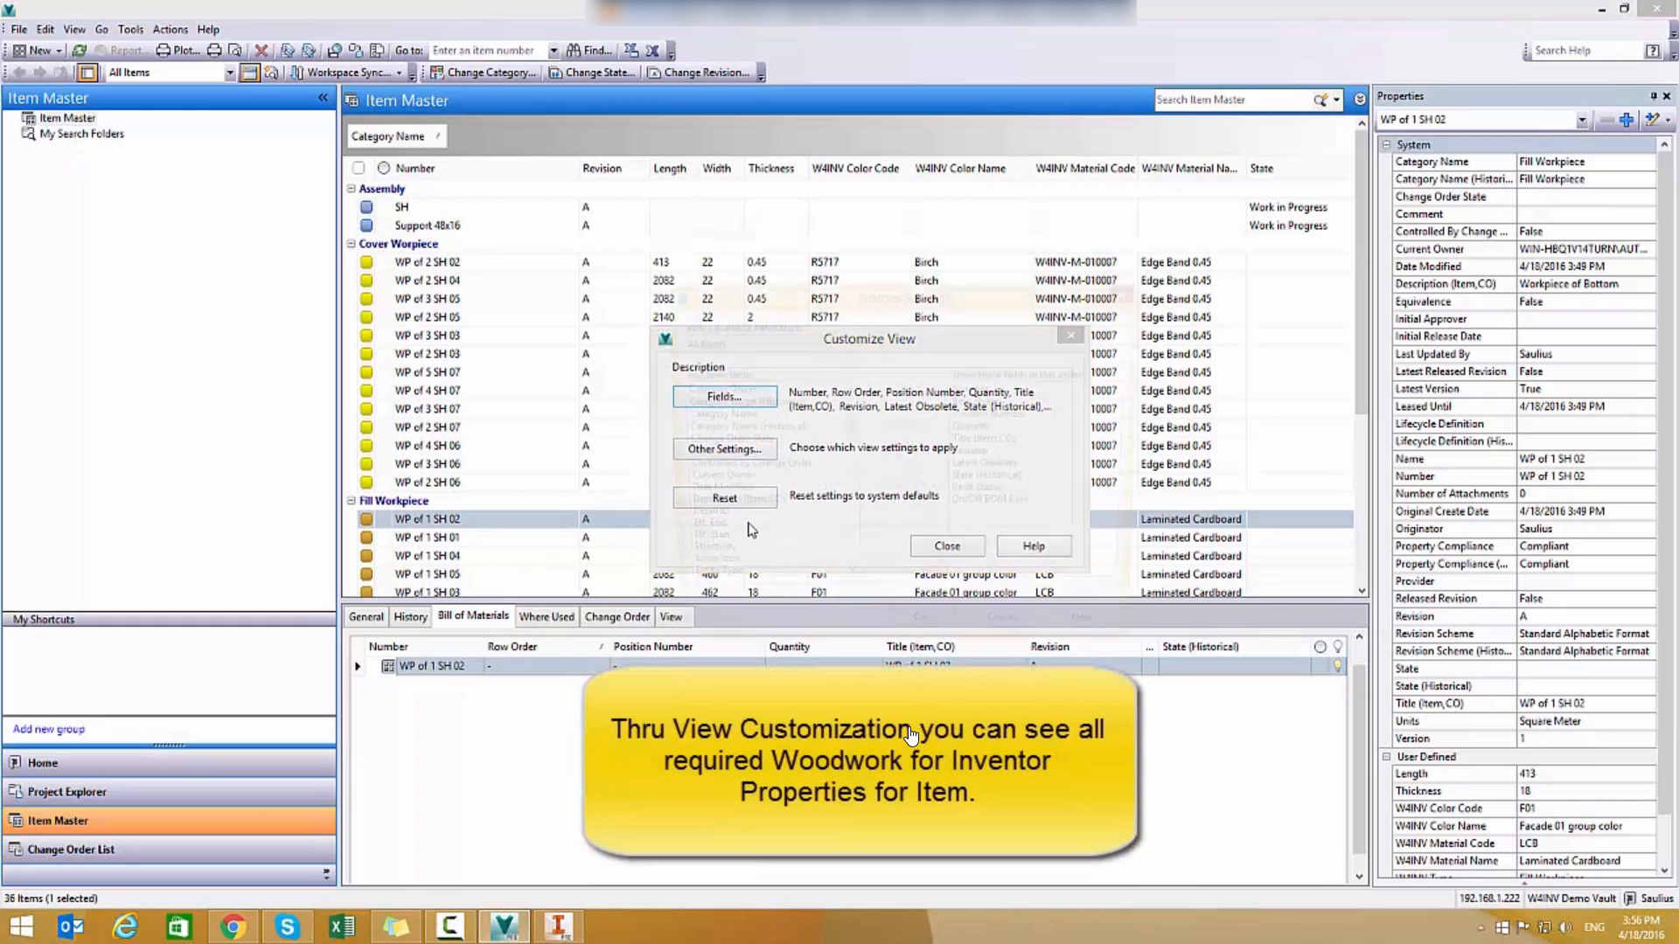
left_click_drag(849, 426, 872, 510)
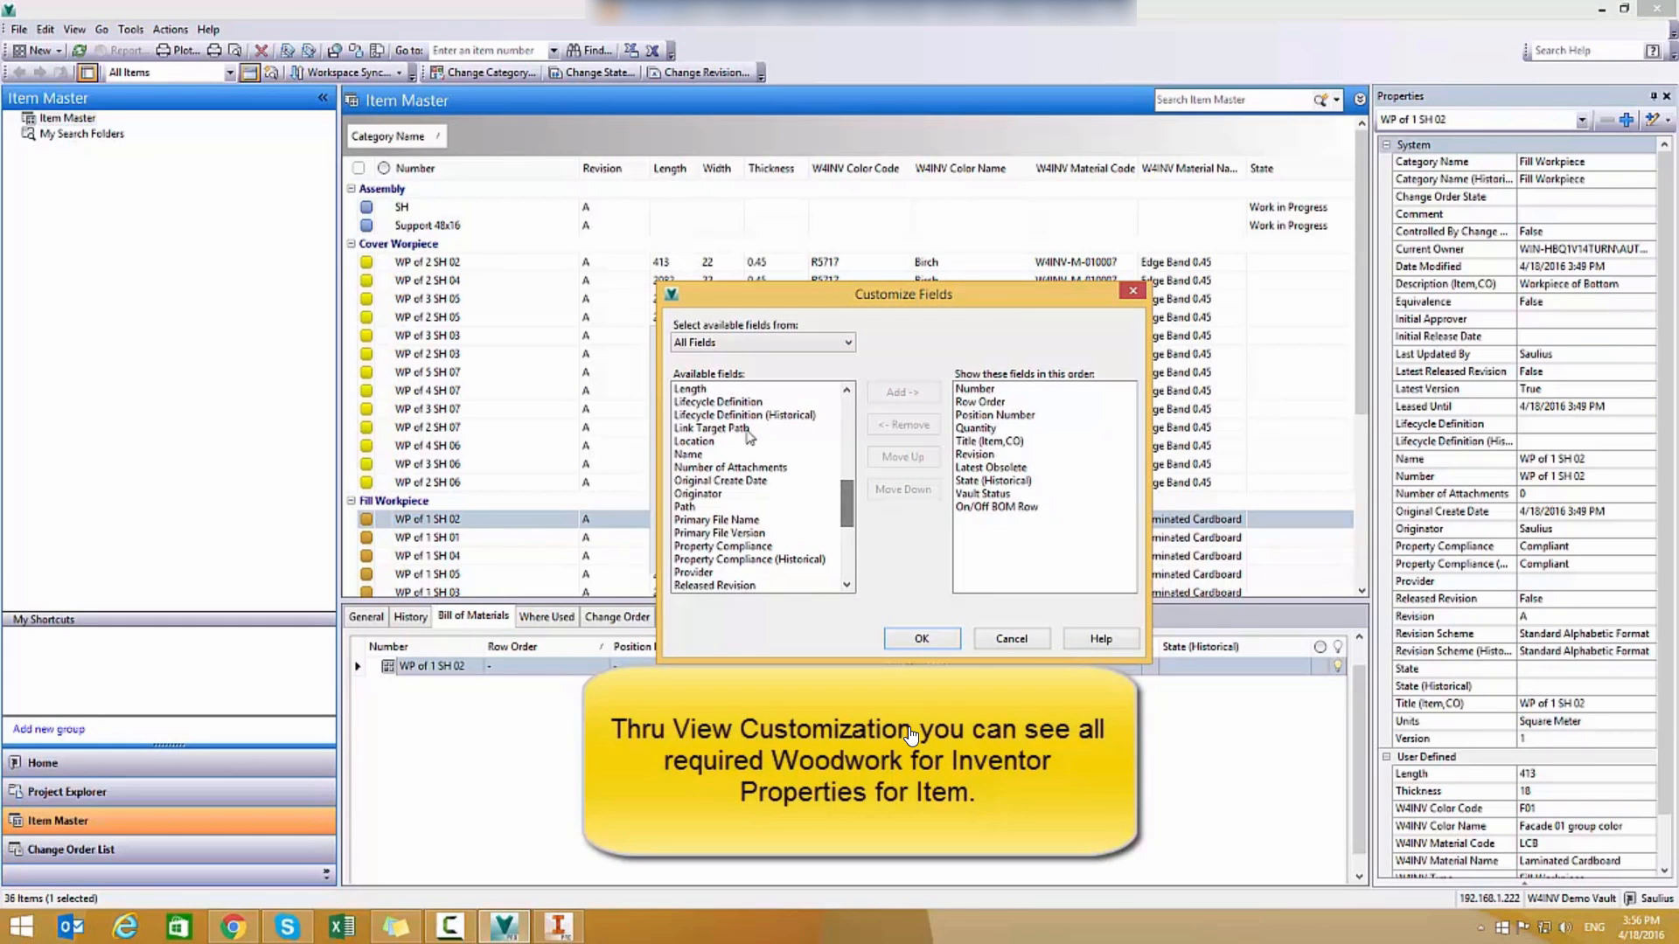
left_click(719, 390)
left_click(895, 393)
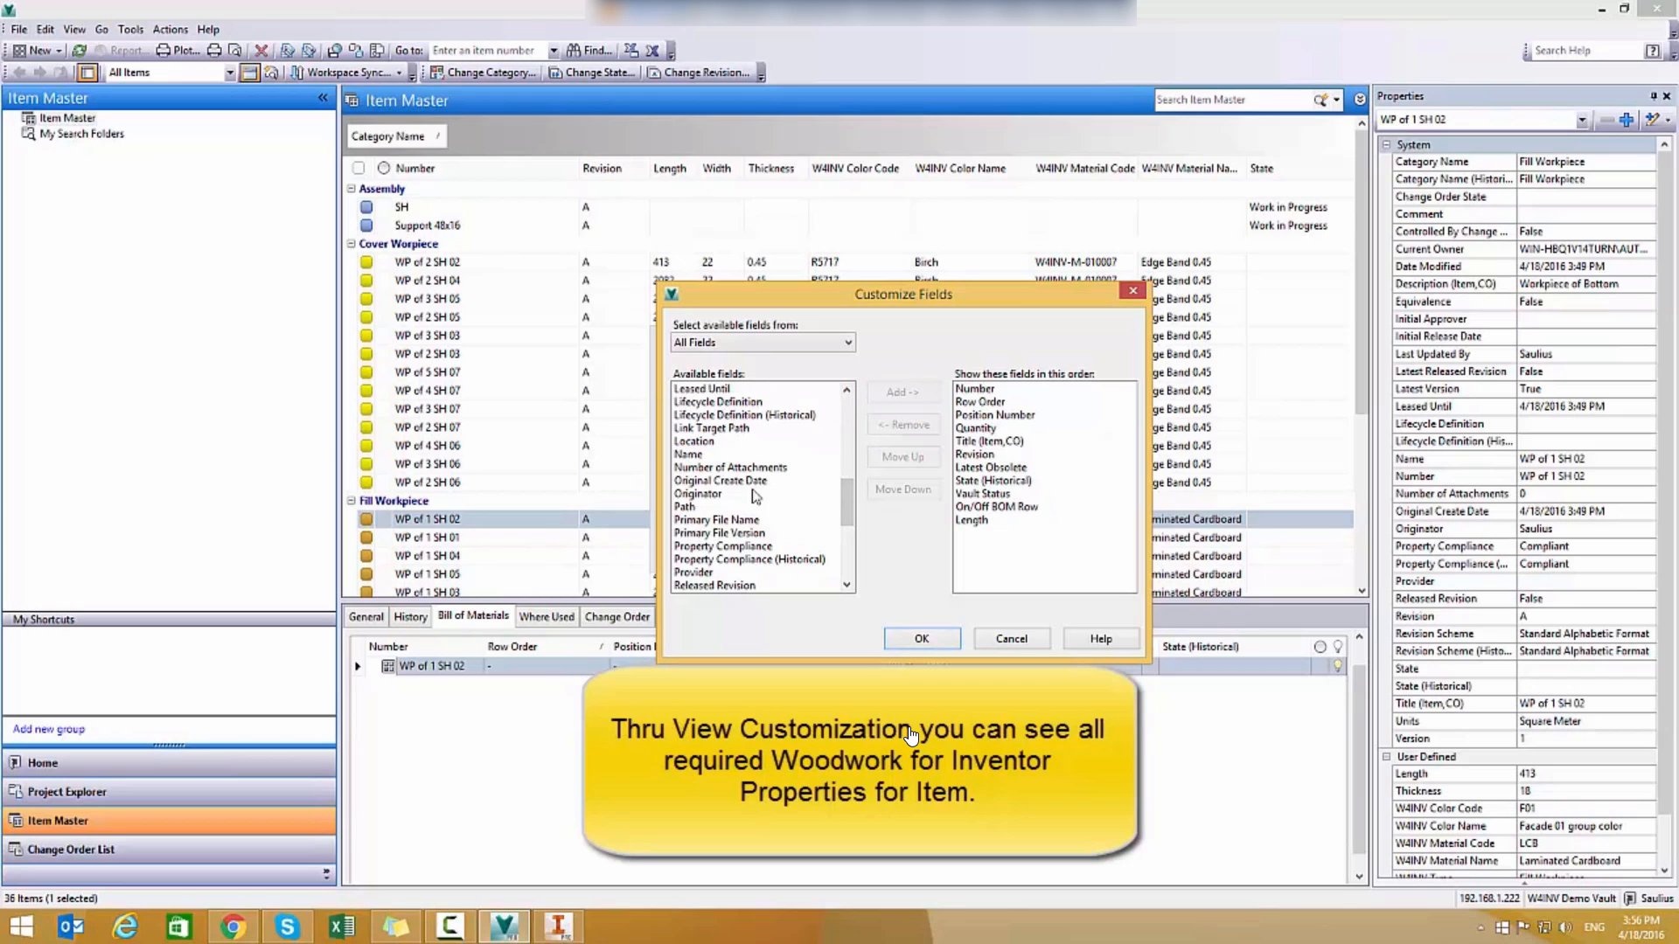
- Find the Width field among the available fields and add it to the shown Bill of Materials columns
left_click(700, 455)
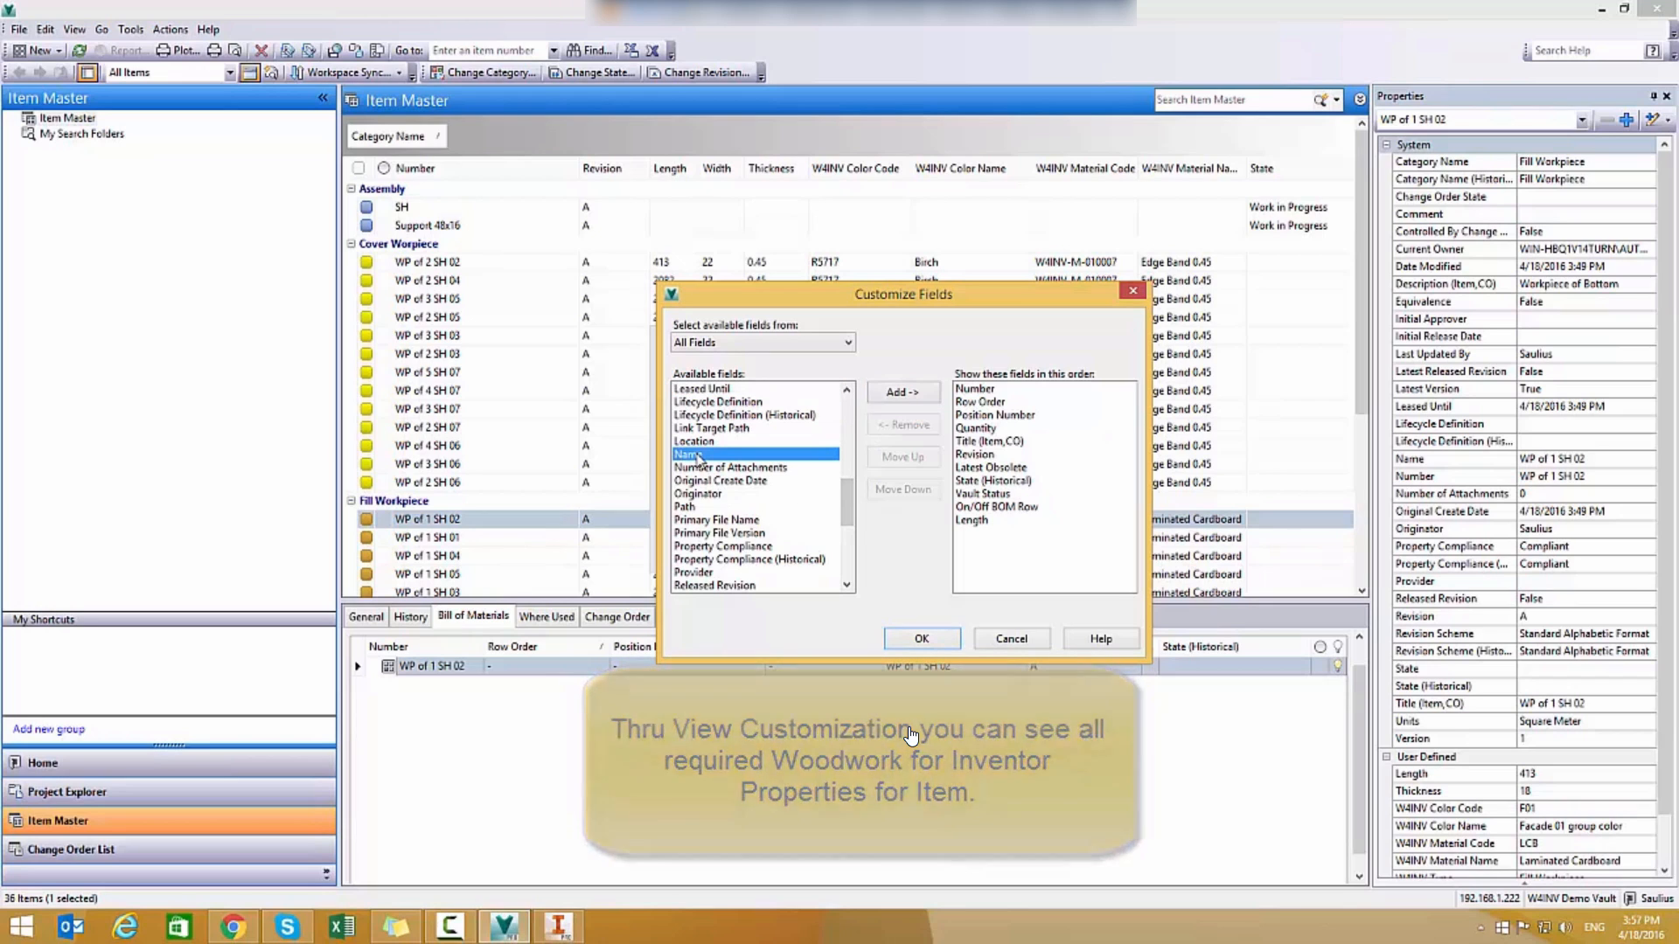
key("w")
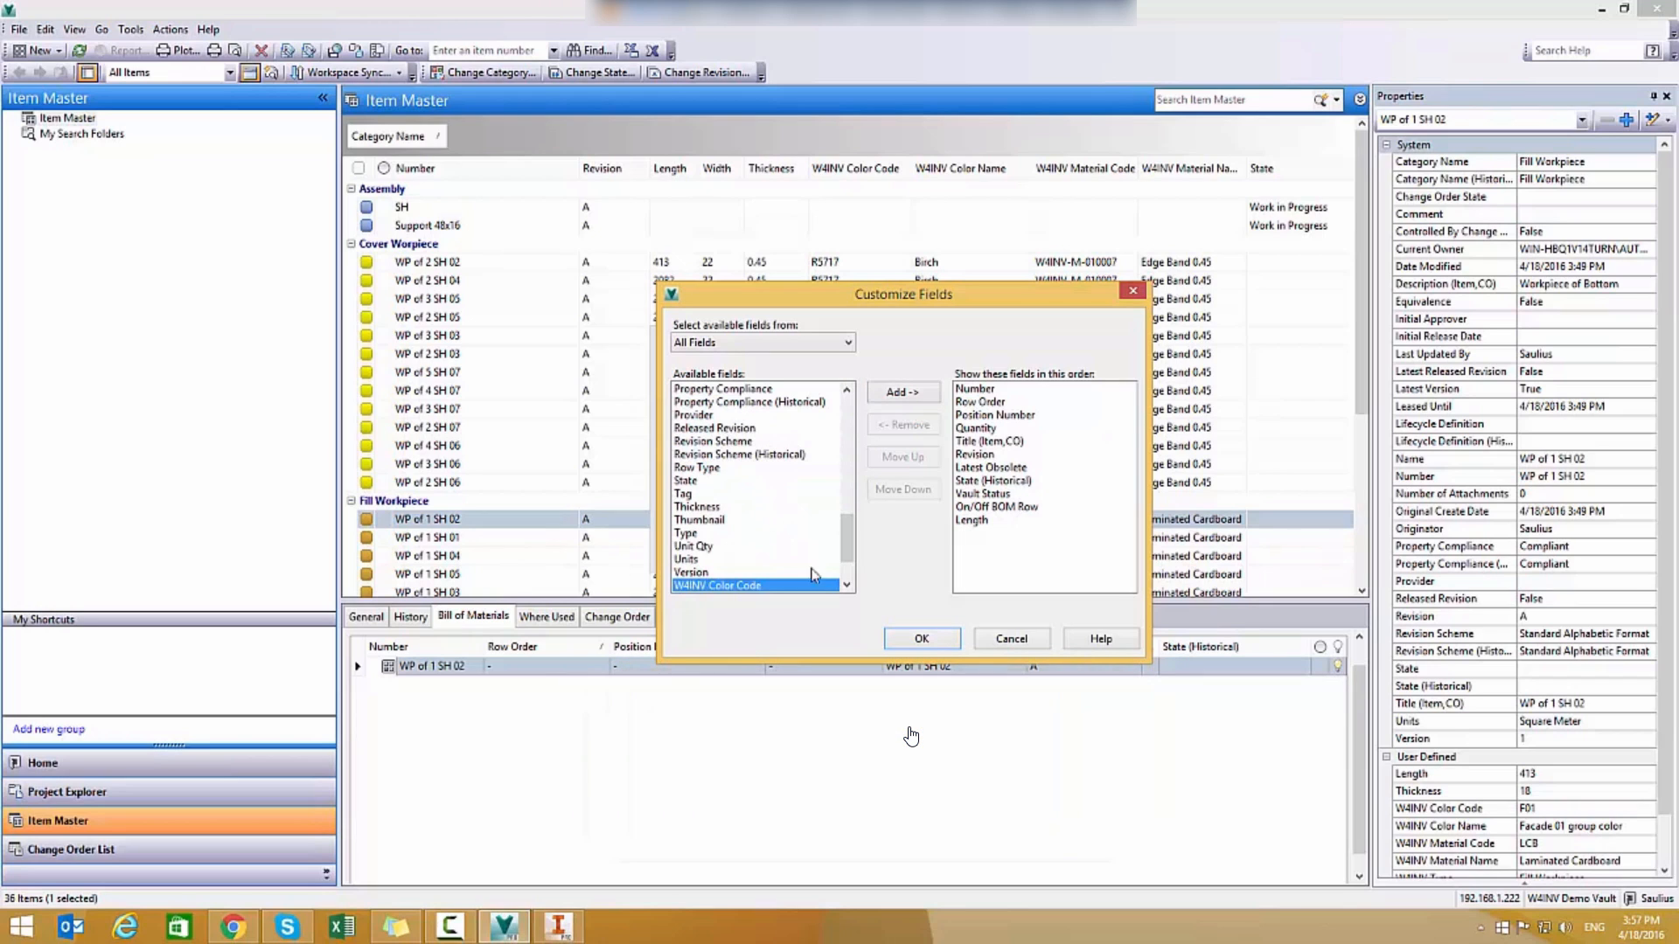
scroll(831, 544, "down", 2)
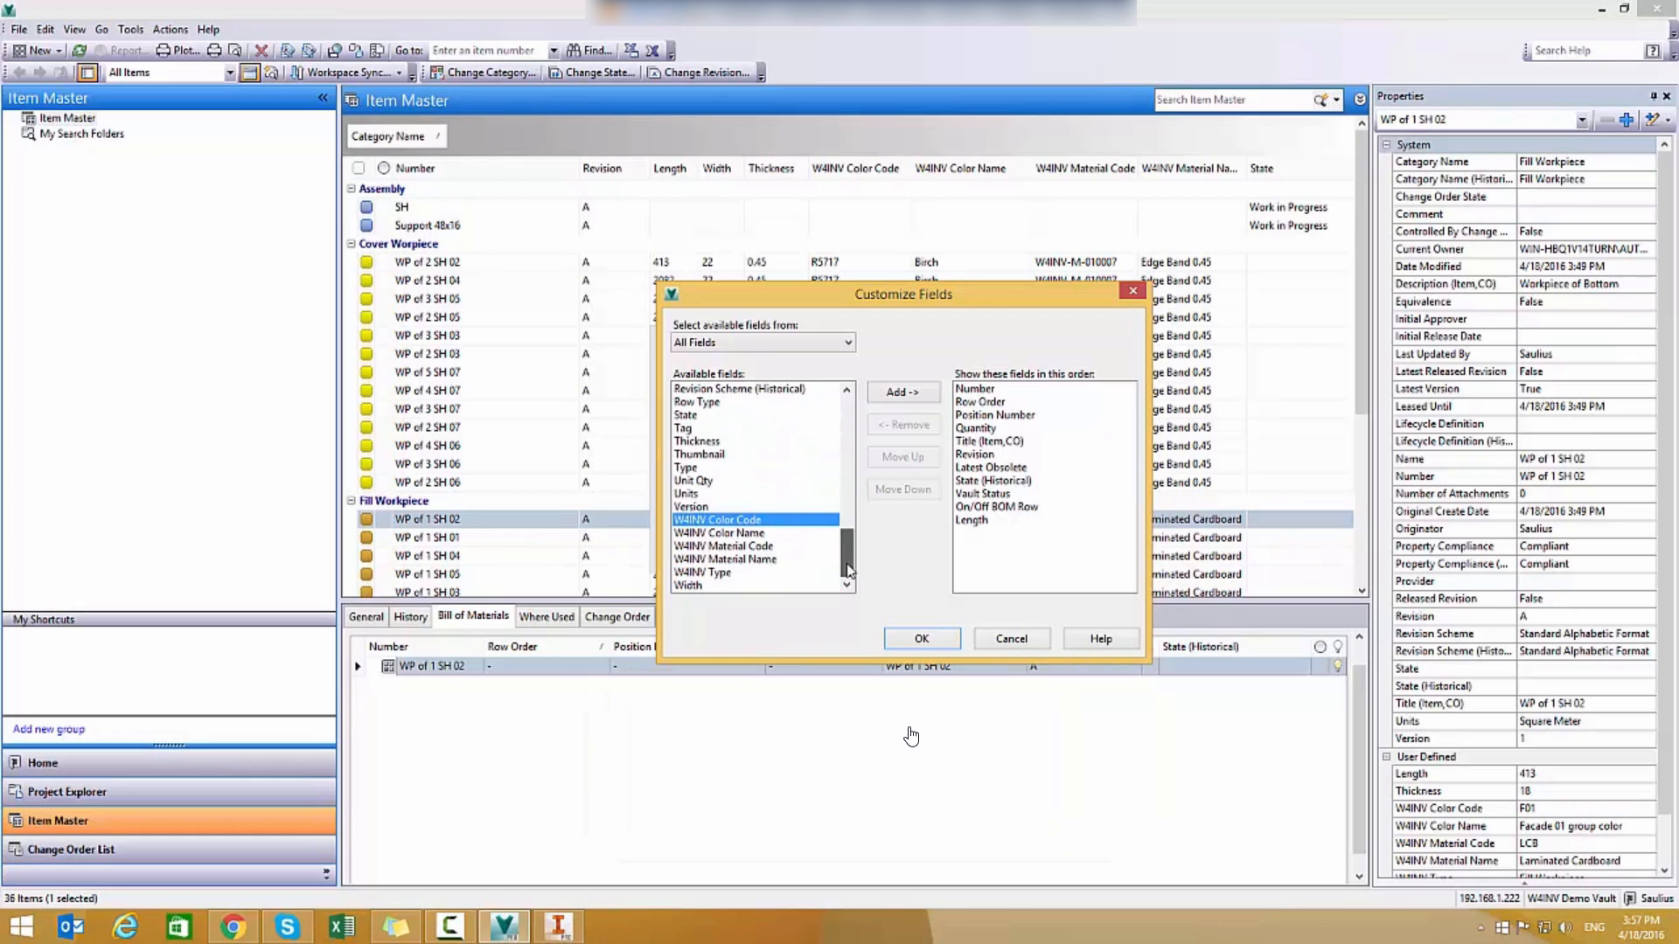
left_click(734, 583)
left_click(889, 393)
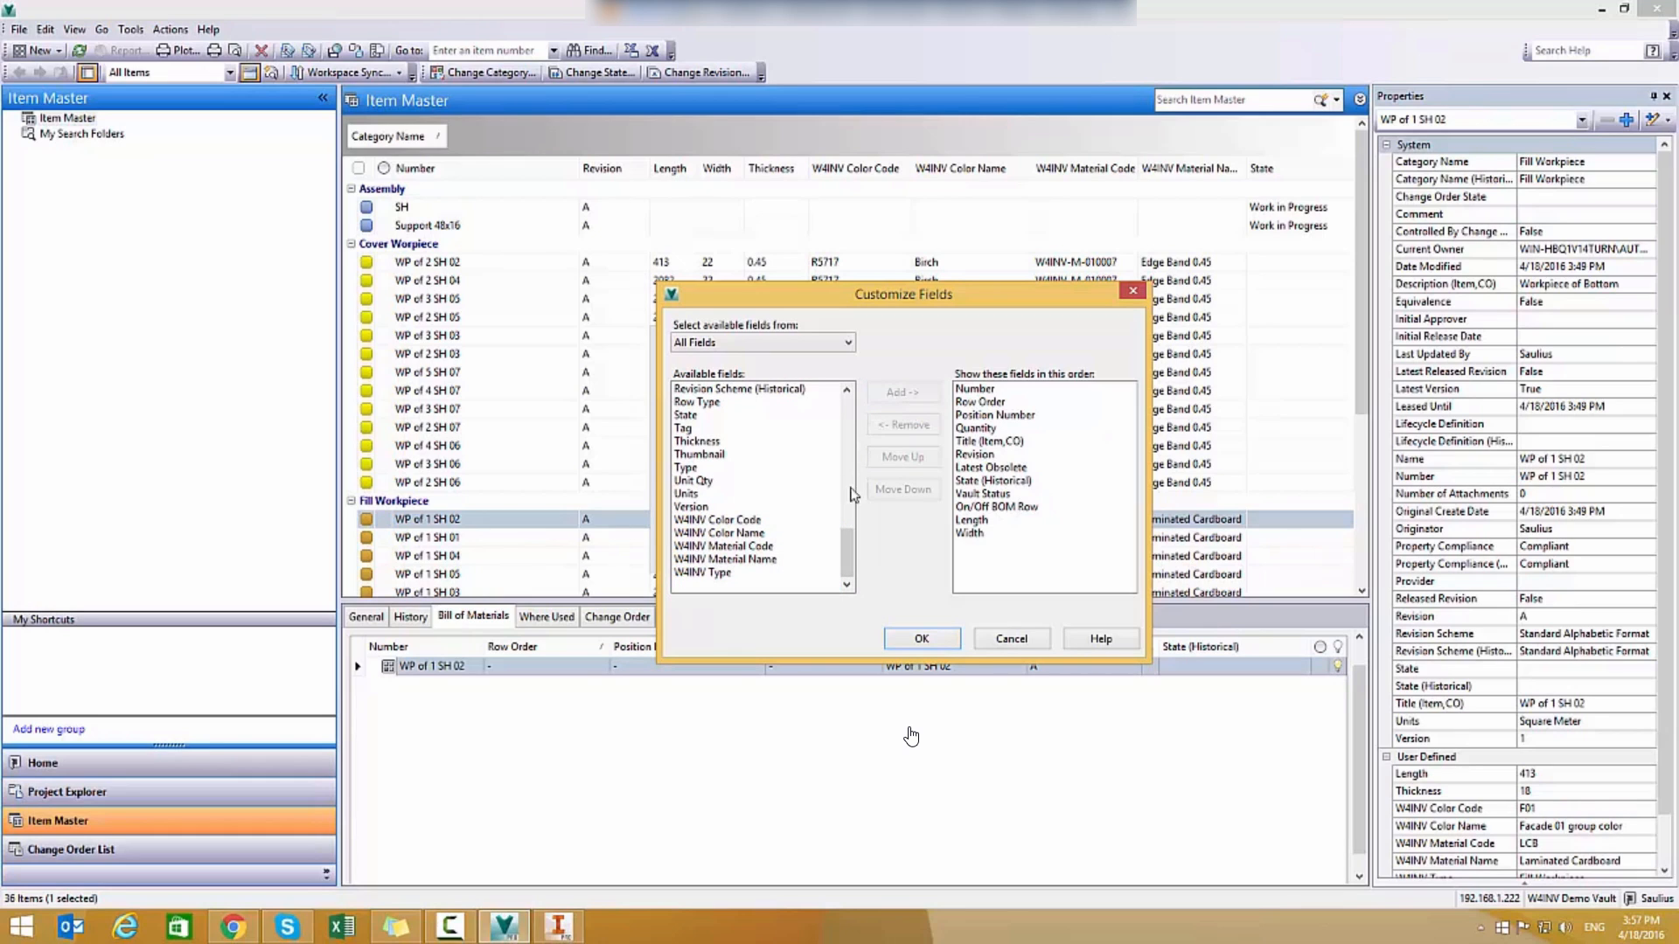
- Add the Thickness field, place Length, Width and Thickness directly after Quantity, and apply the customized Bill of Materials view
scroll(846, 549, "up", 1)
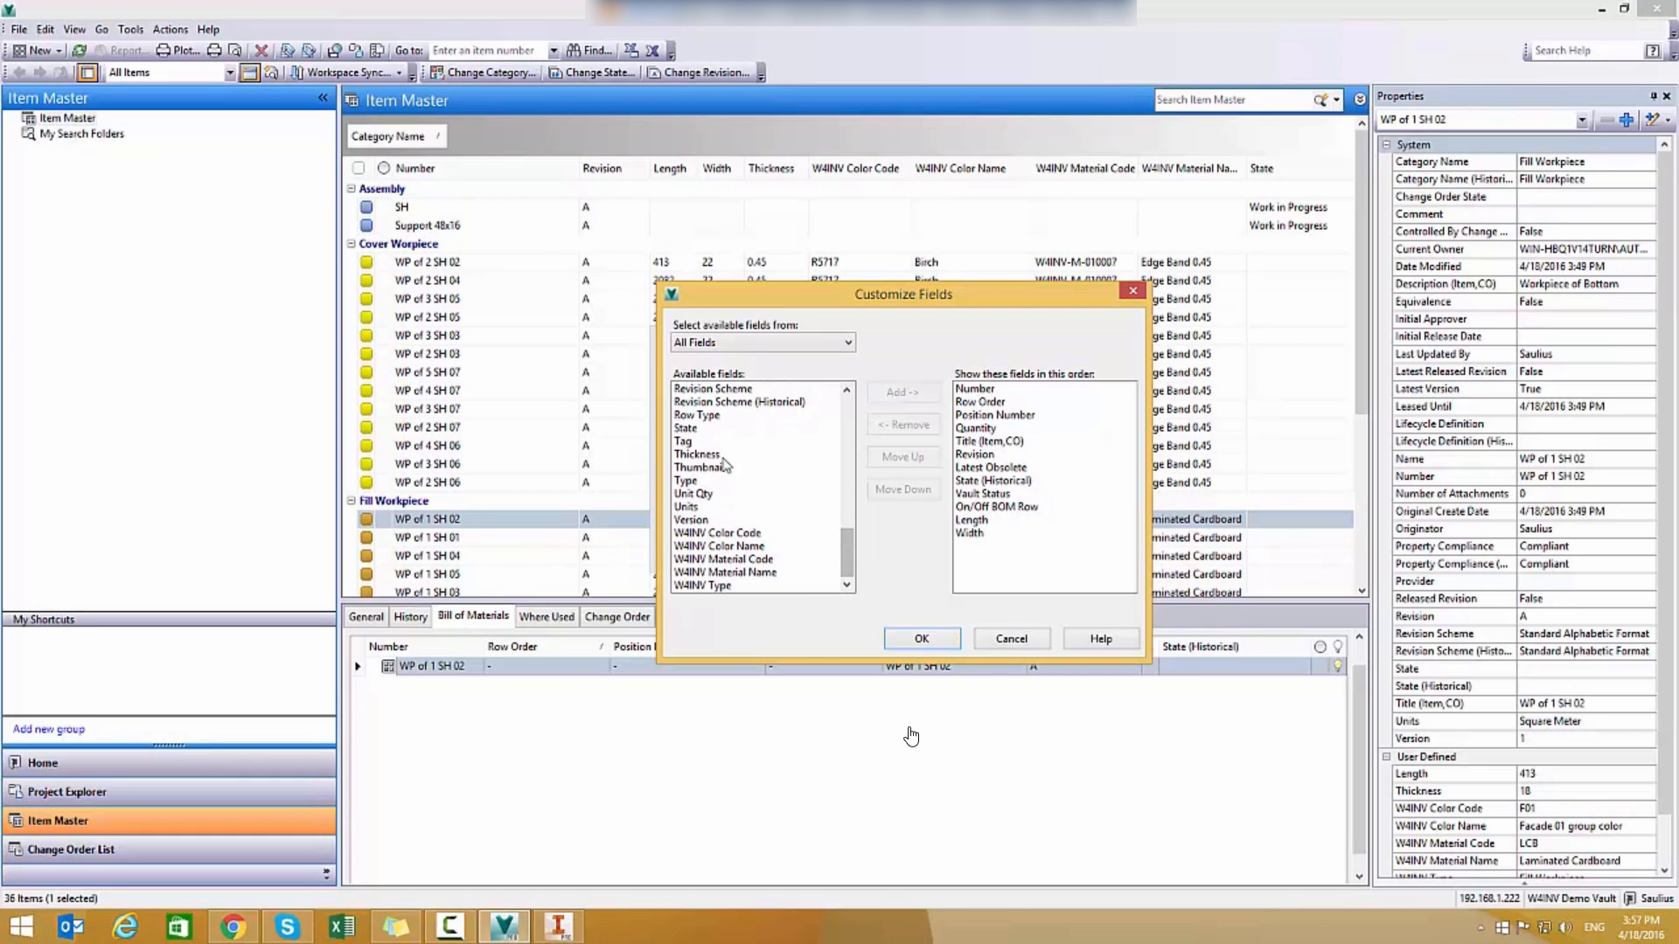
left_click(799, 455)
left_click(892, 393)
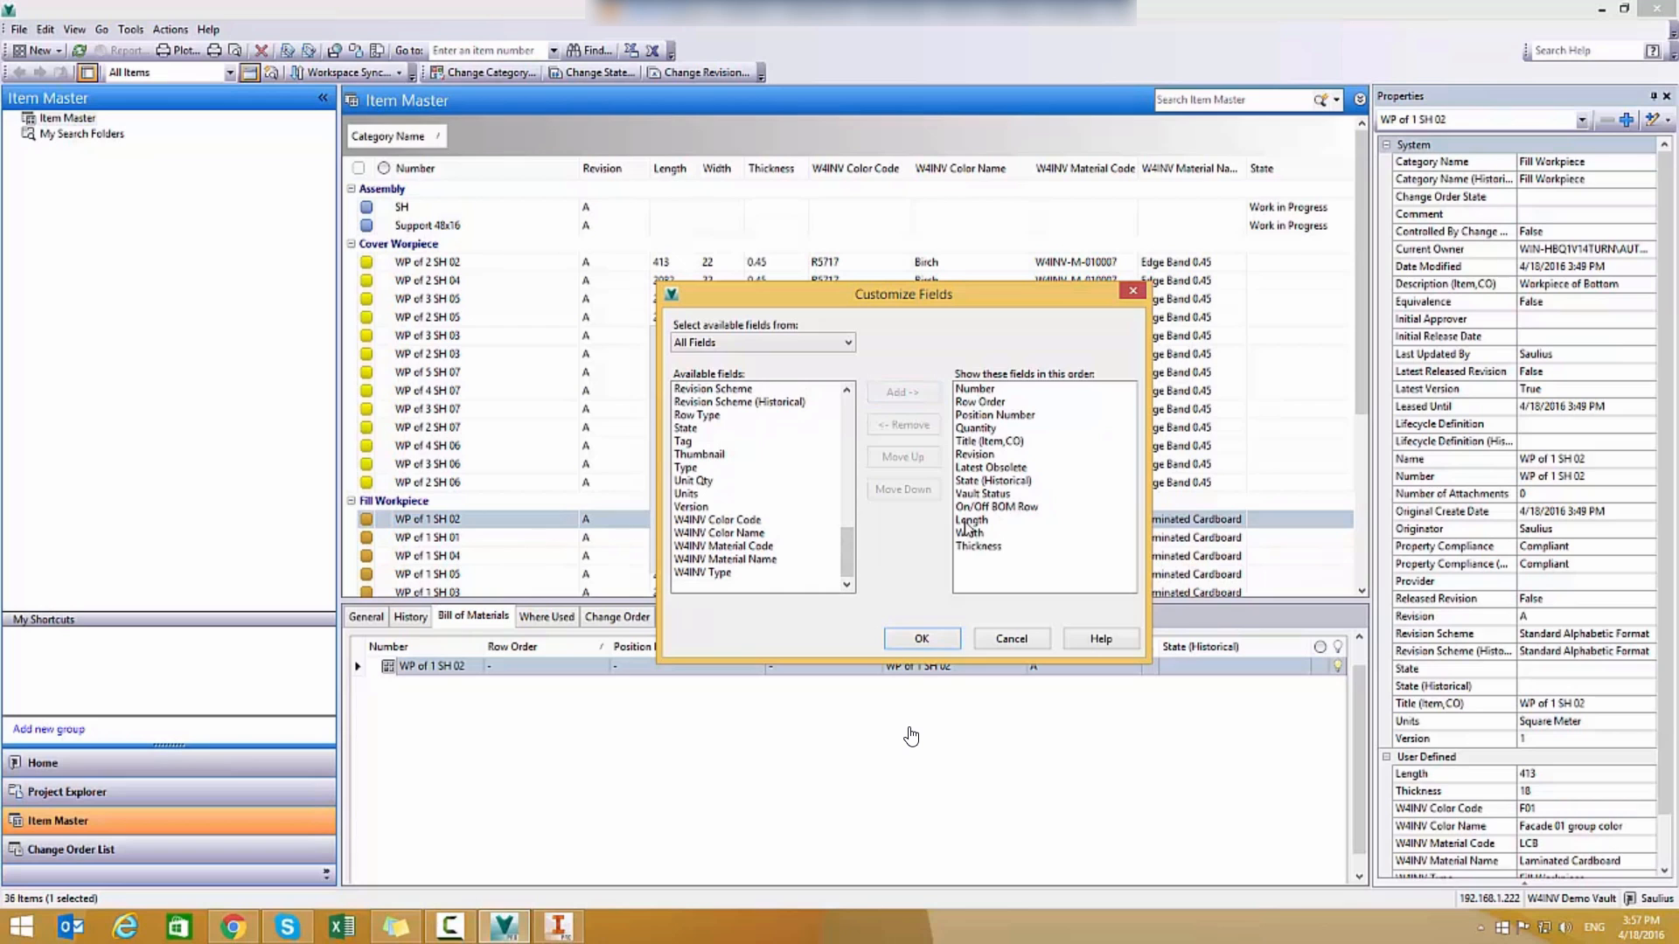
left_click(921, 638)
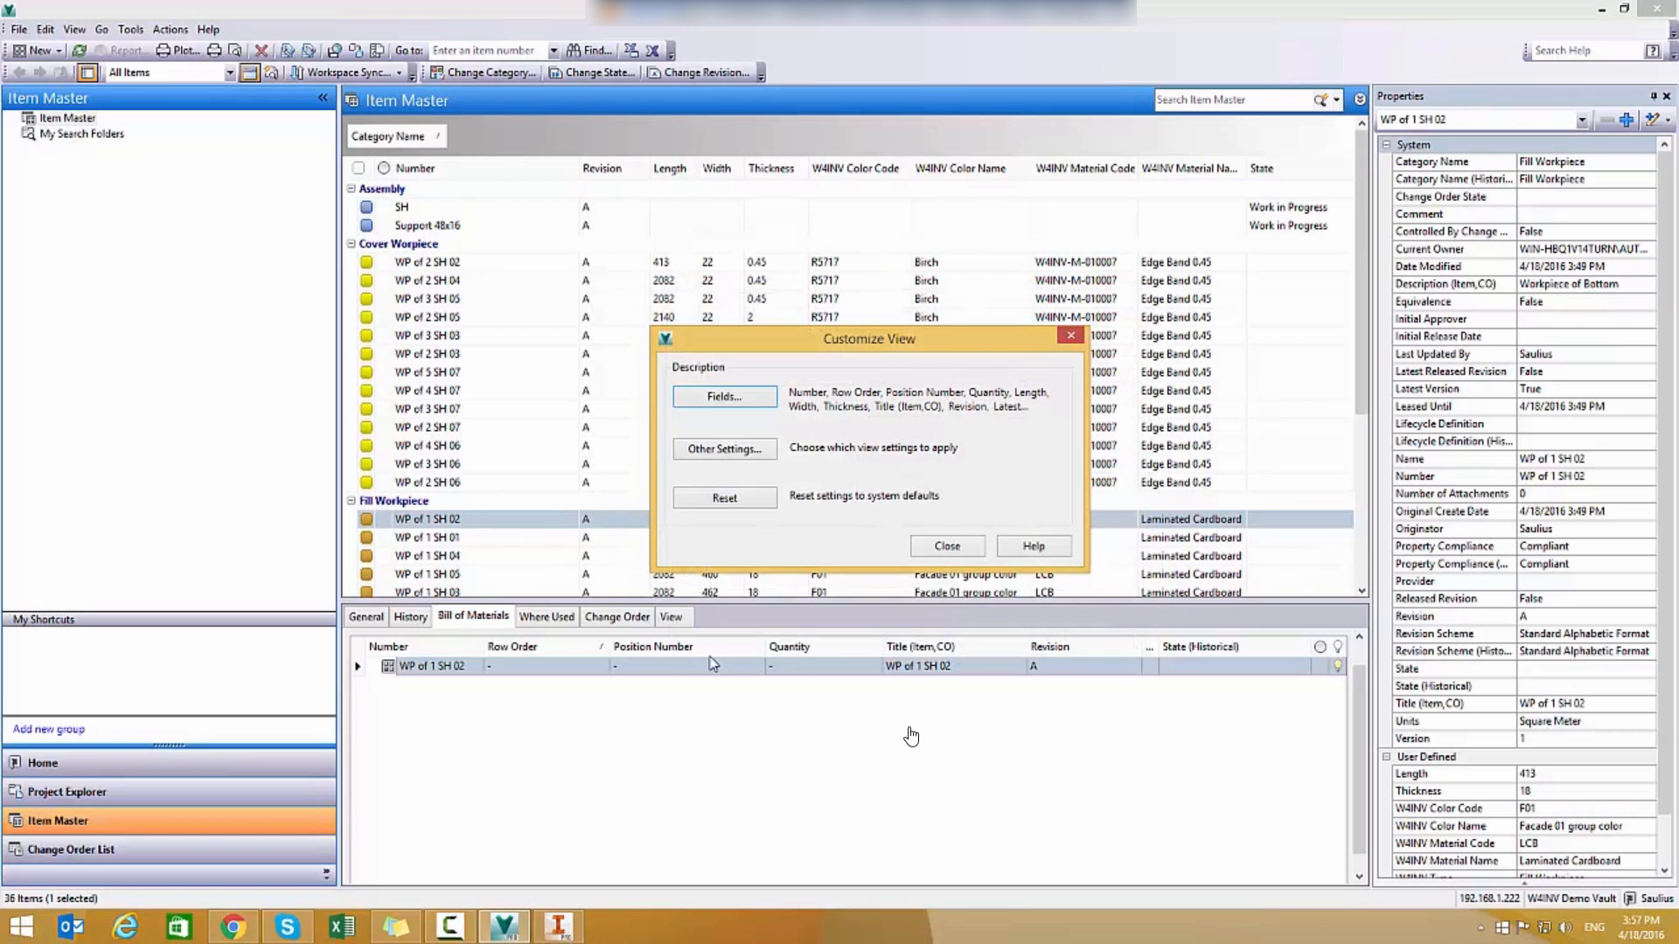
left_click(942, 547)
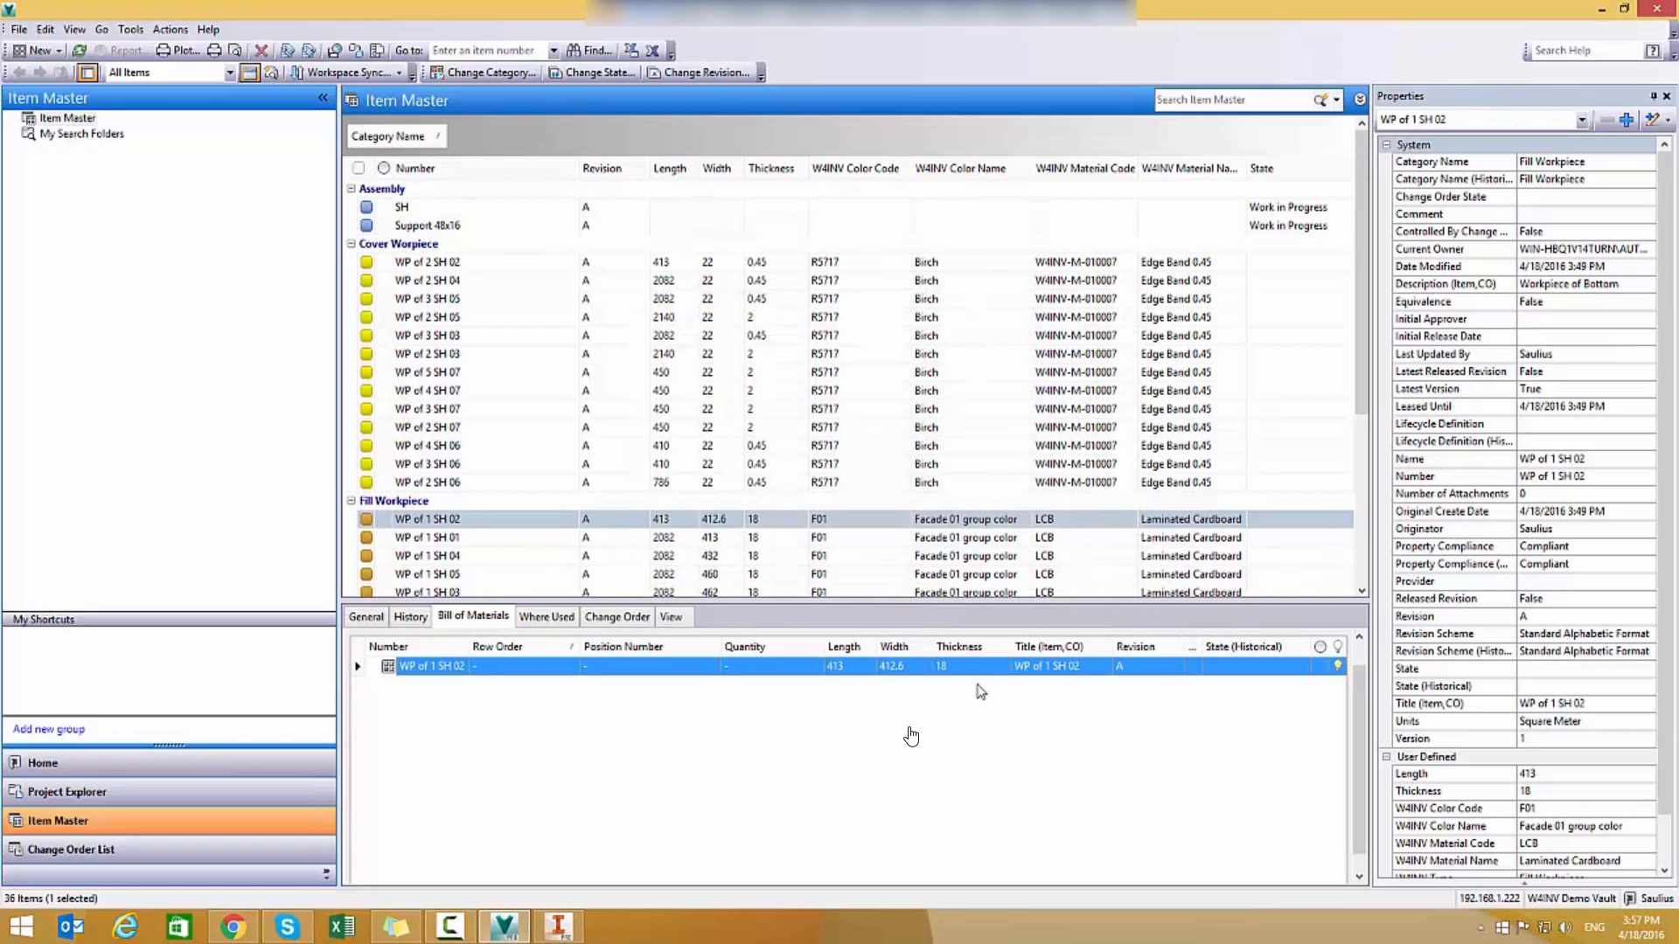